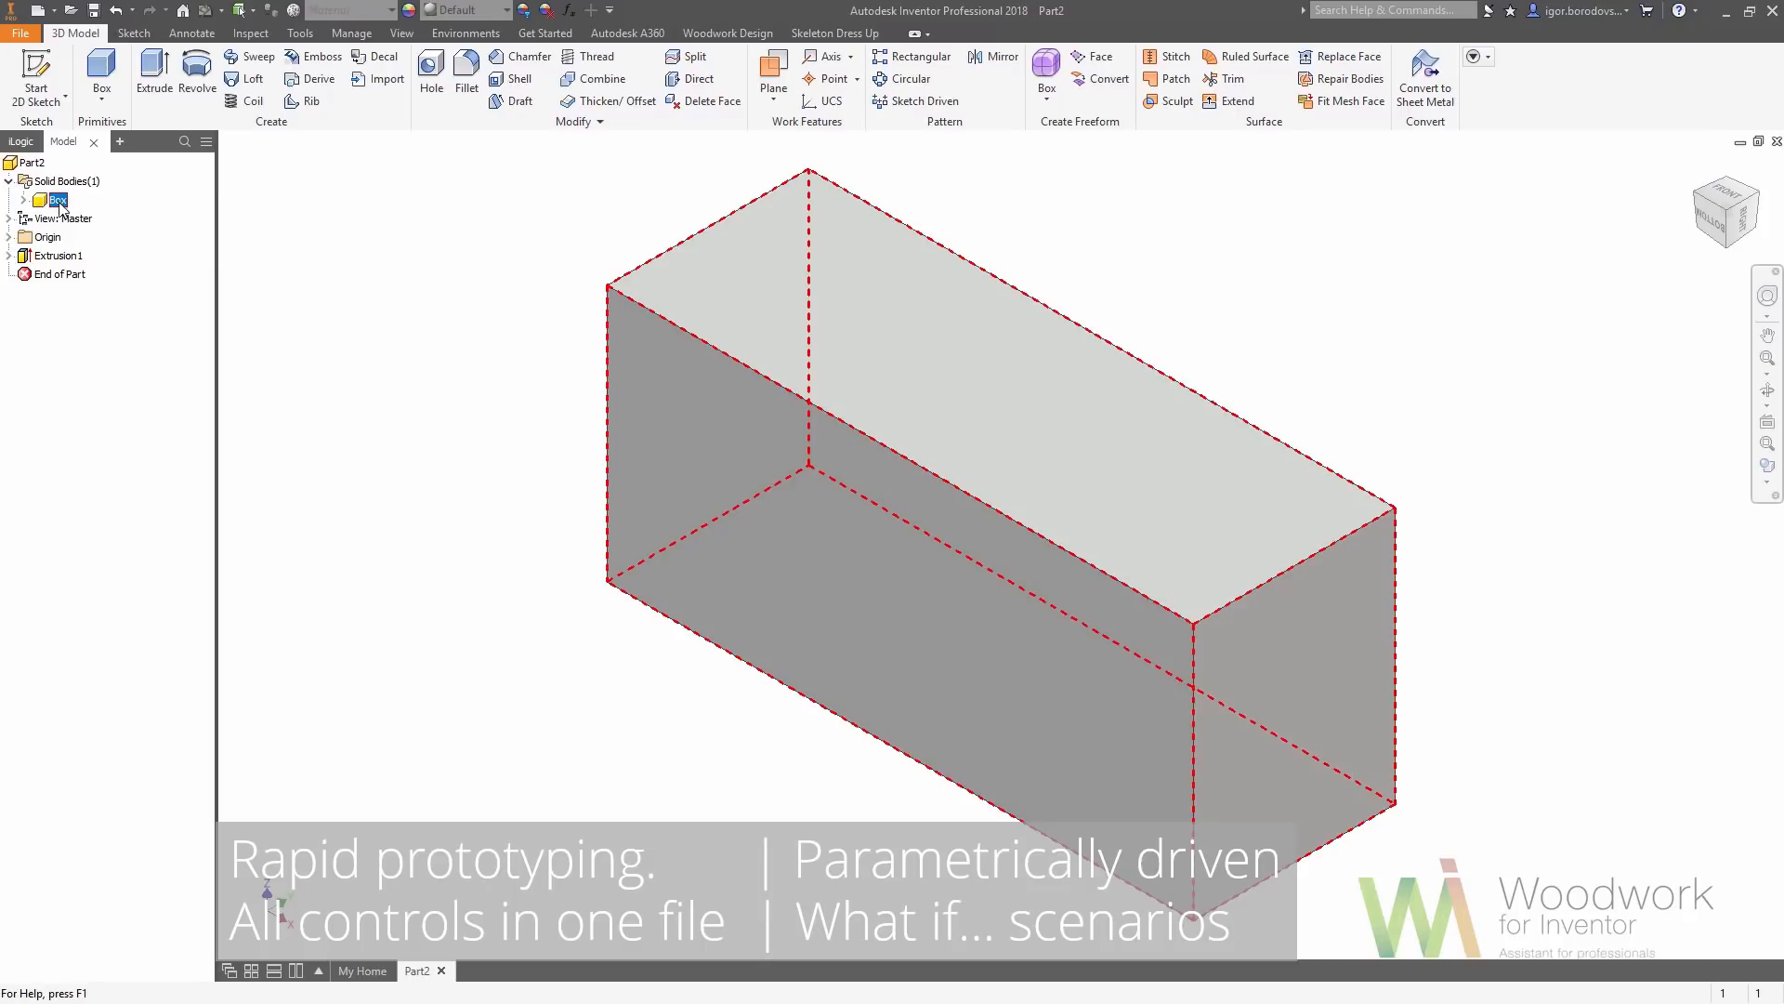
# Add a user parameter named Carcase_Panel_Thickness with the equation 18*2+2 mm
pyautogui.click(835, 32)
pyautogui.click(569, 10)
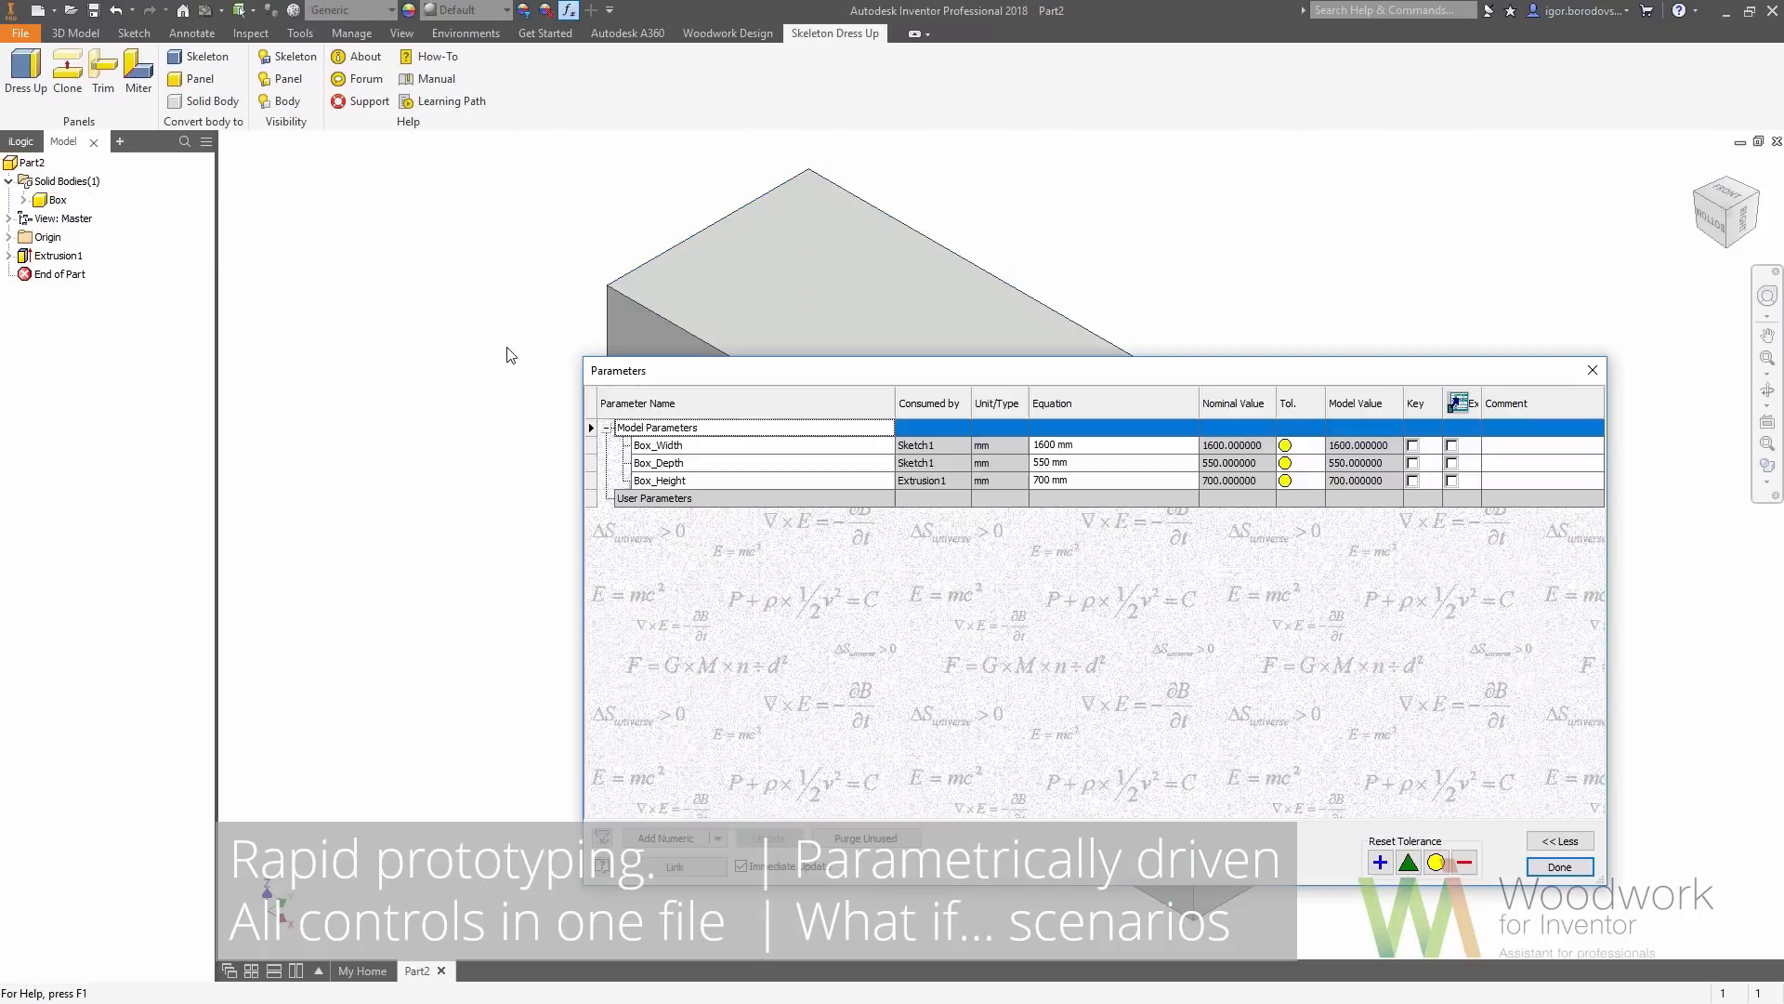
pyautogui.click(657, 838)
pyautogui.write('Carcase_Panel_Thickness')
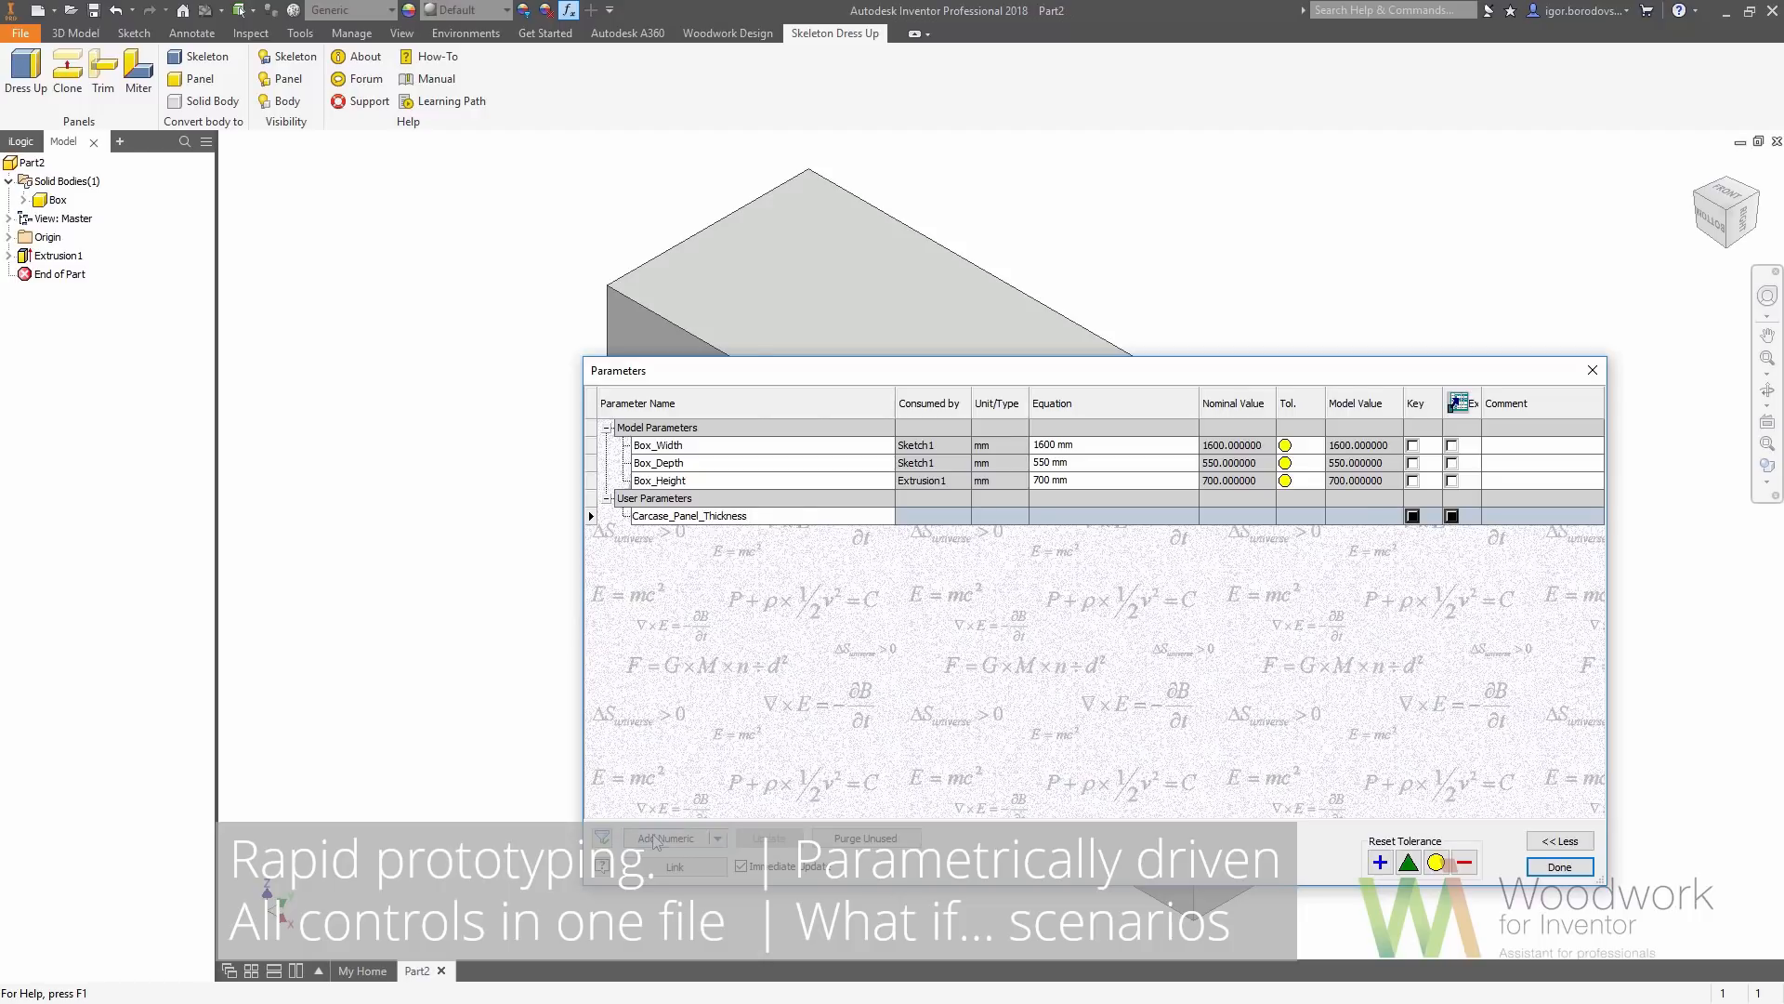
pyautogui.click(1095, 517)
pyautogui.write('18*2+2')
pyautogui.press('Return')
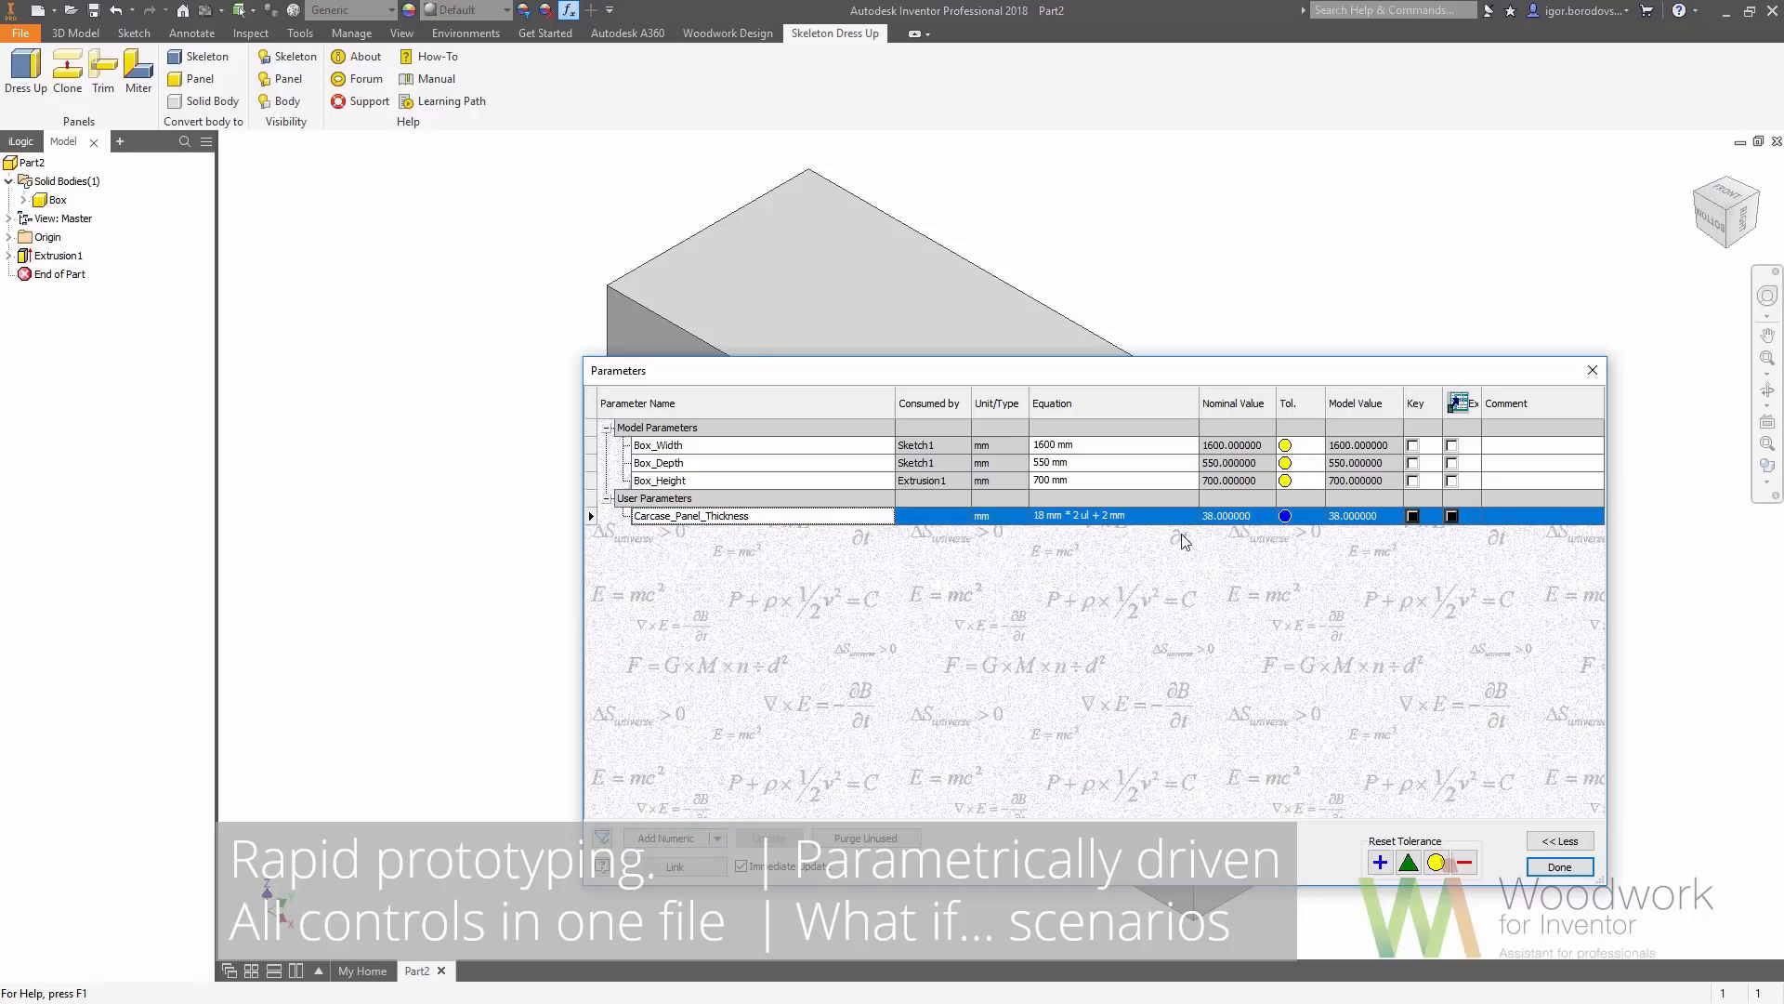
# Add a user parameter named Other_Panels with a value of 18 mm
pyautogui.click(665, 838)
pyautogui.write('Other_Pa')
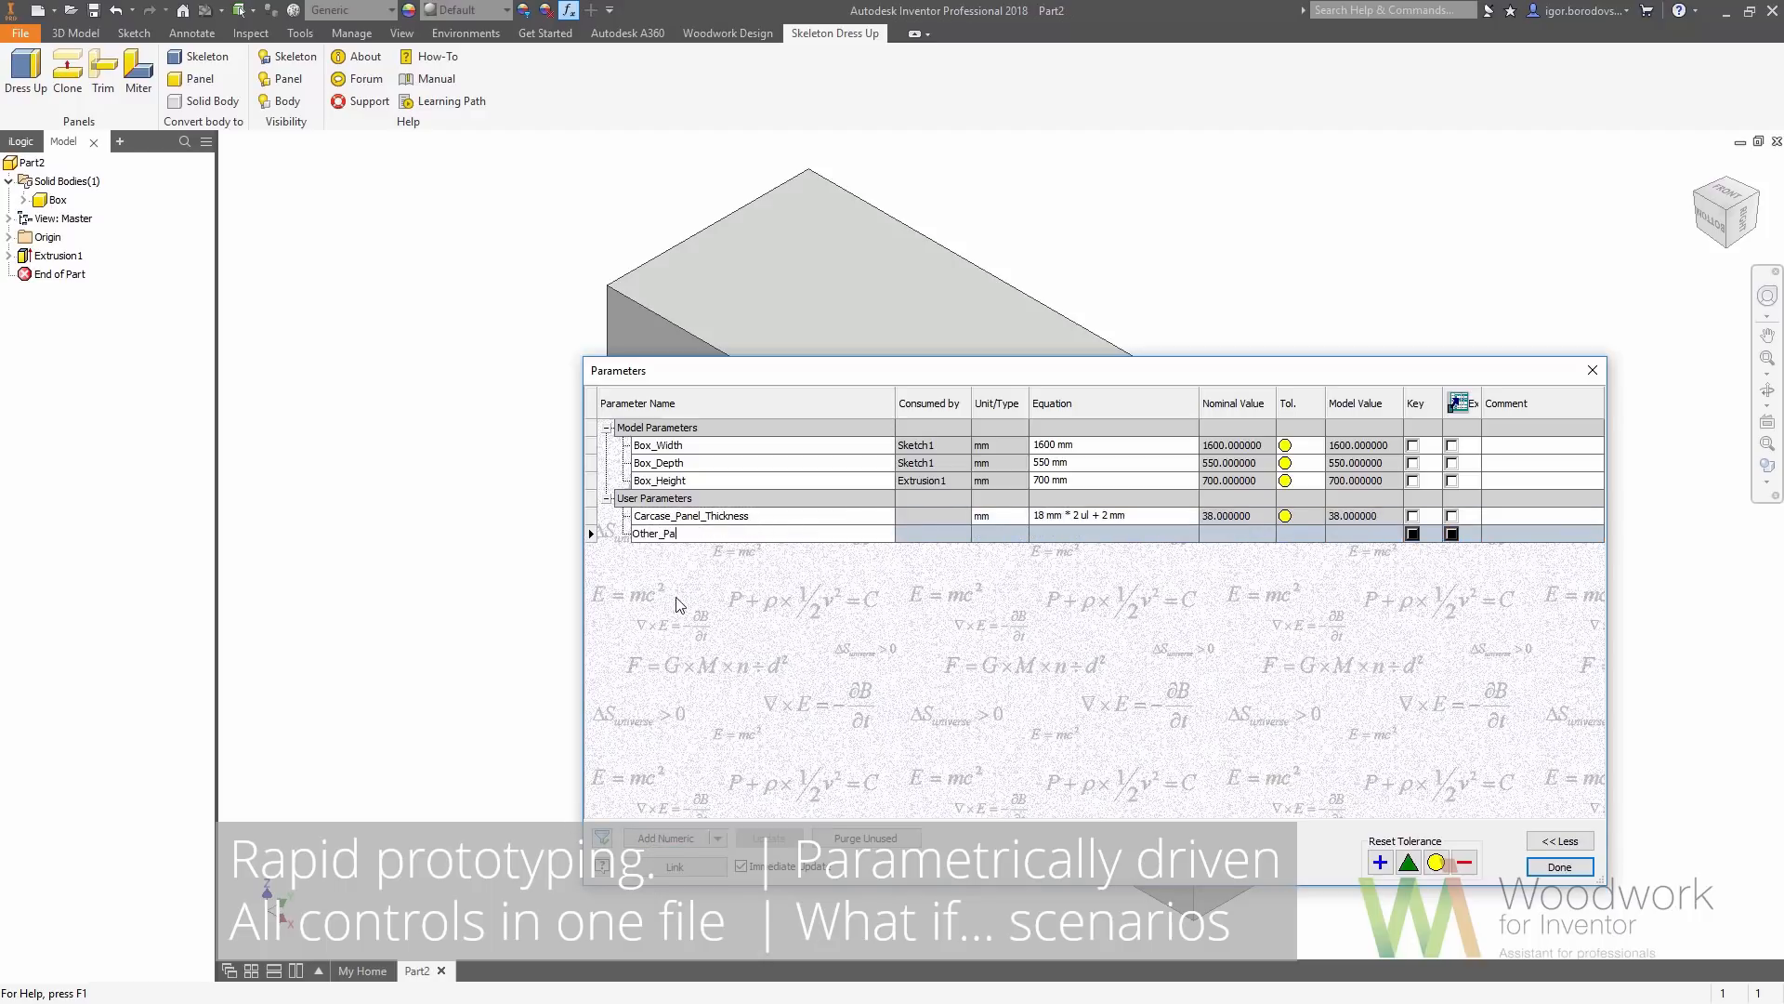
pyautogui.write('nels')
pyautogui.click(1060, 532)
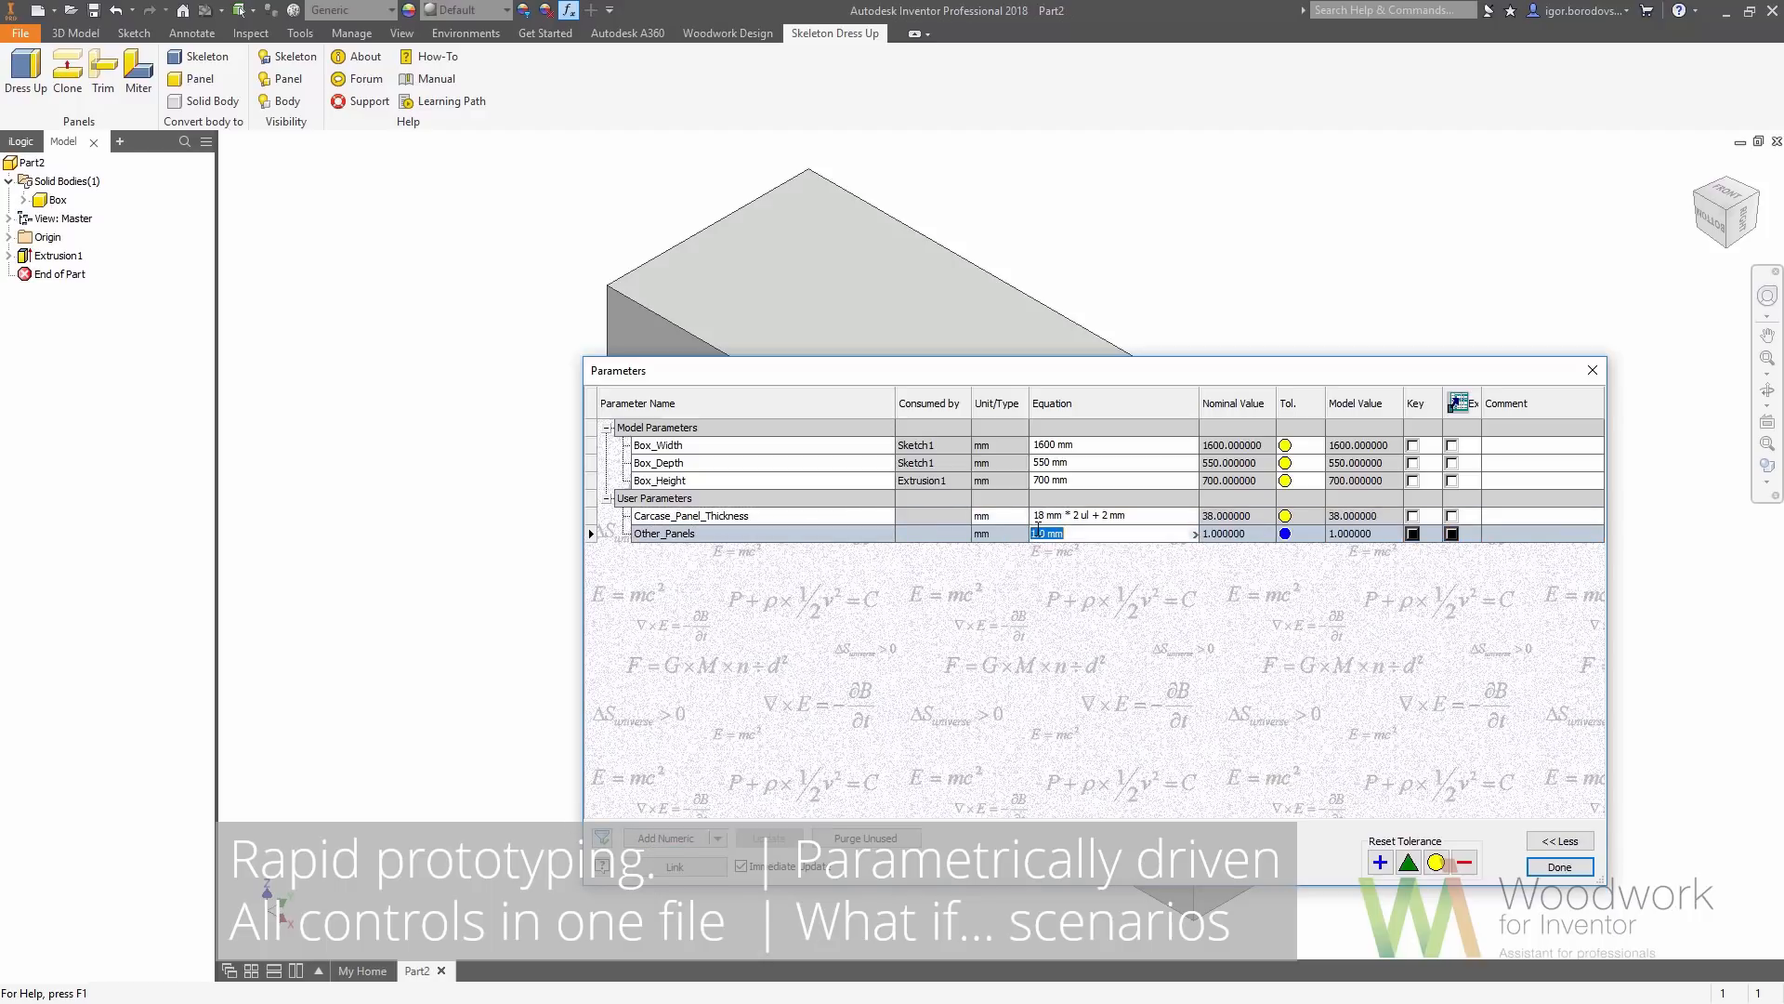
pyautogui.write('18')
pyautogui.press('Return')
# Add a unitless user parameter named Drawers_QTY with a value of 3 ul
pyautogui.click(661, 838)
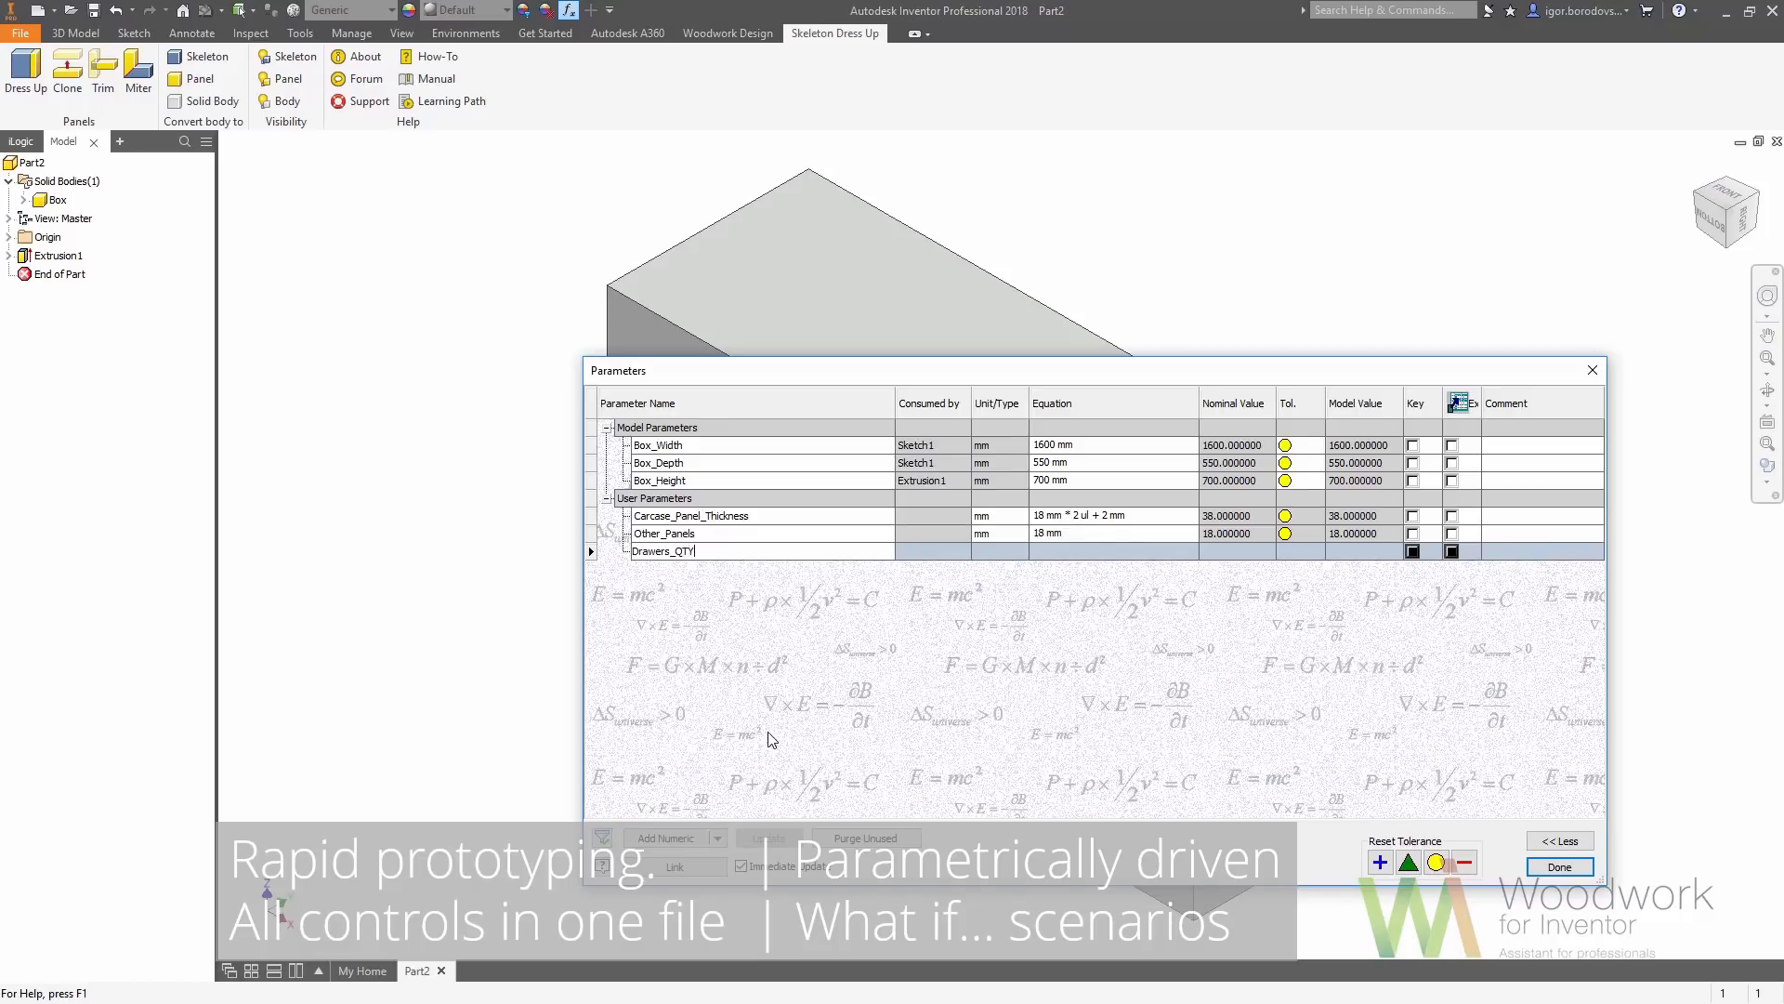
pyautogui.press('Return')
pyautogui.click(1010, 553)
pyautogui.write('ul')
pyautogui.press('Return')
pyautogui.click(1065, 552)
pyautogui.write('3')
pyautogui.press('Return')
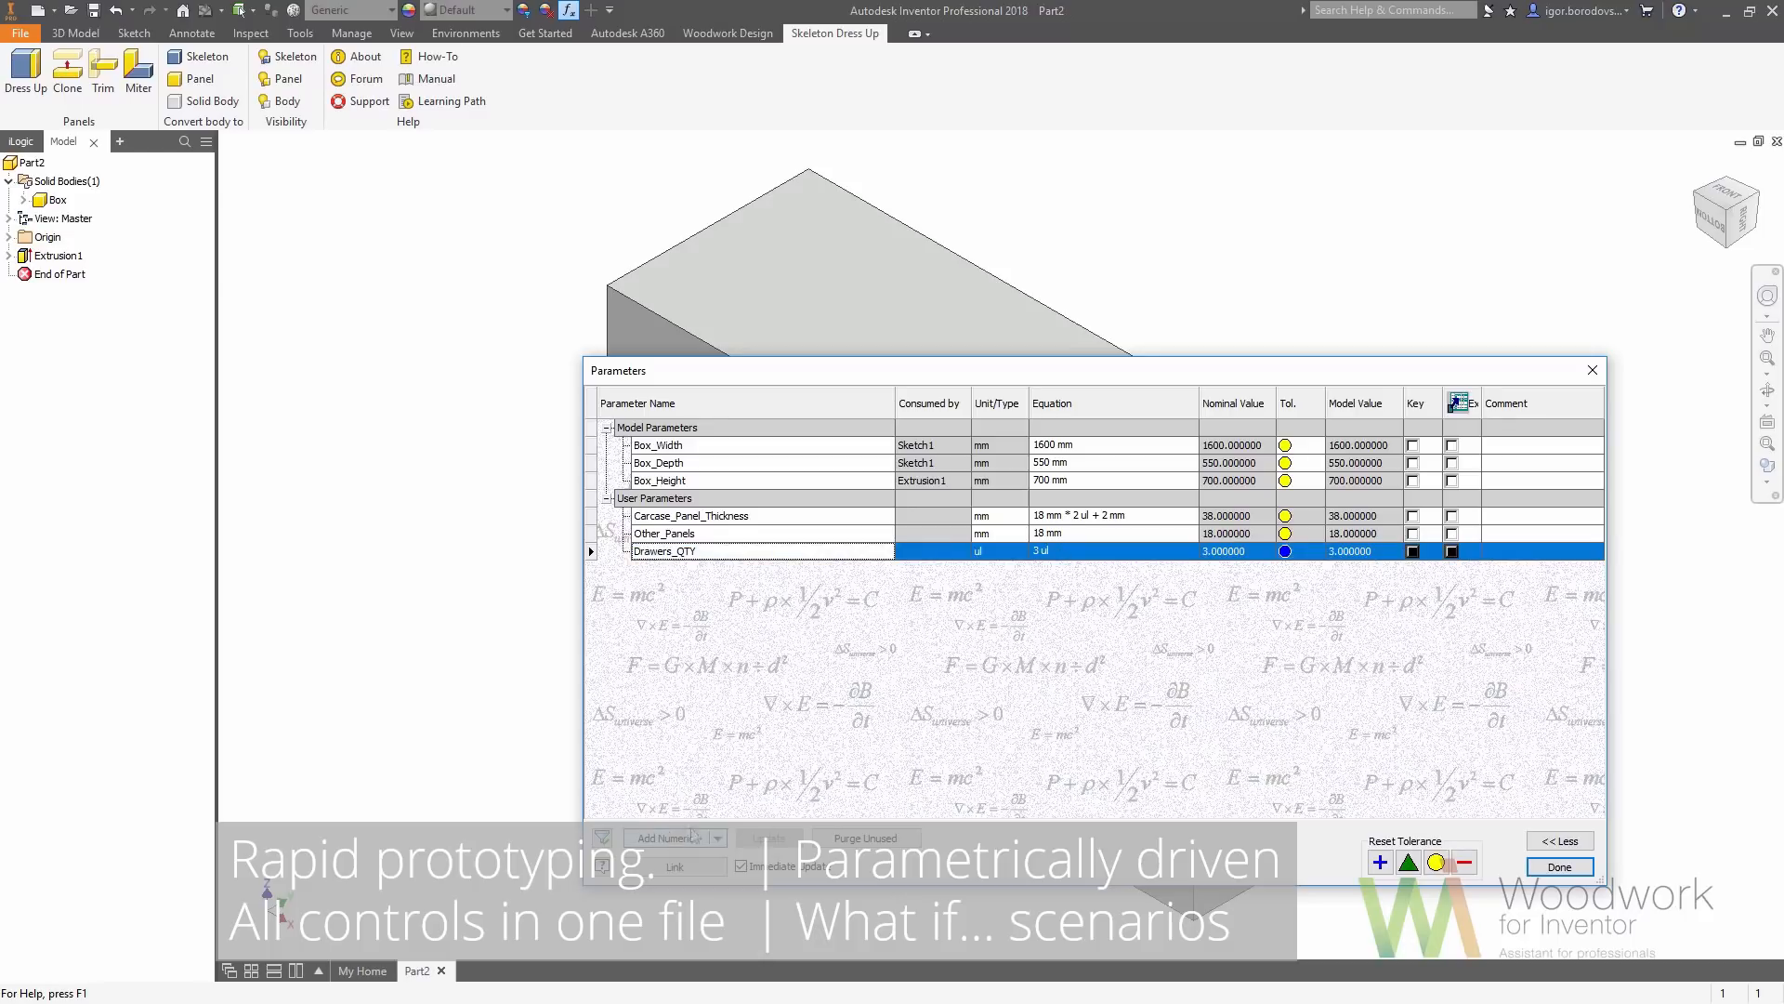
# Add a user parameter named Shelfs_QTY with a value of 2 ul
pyautogui.click(669, 838)
pyautogui.write('Shelfs_QTY')
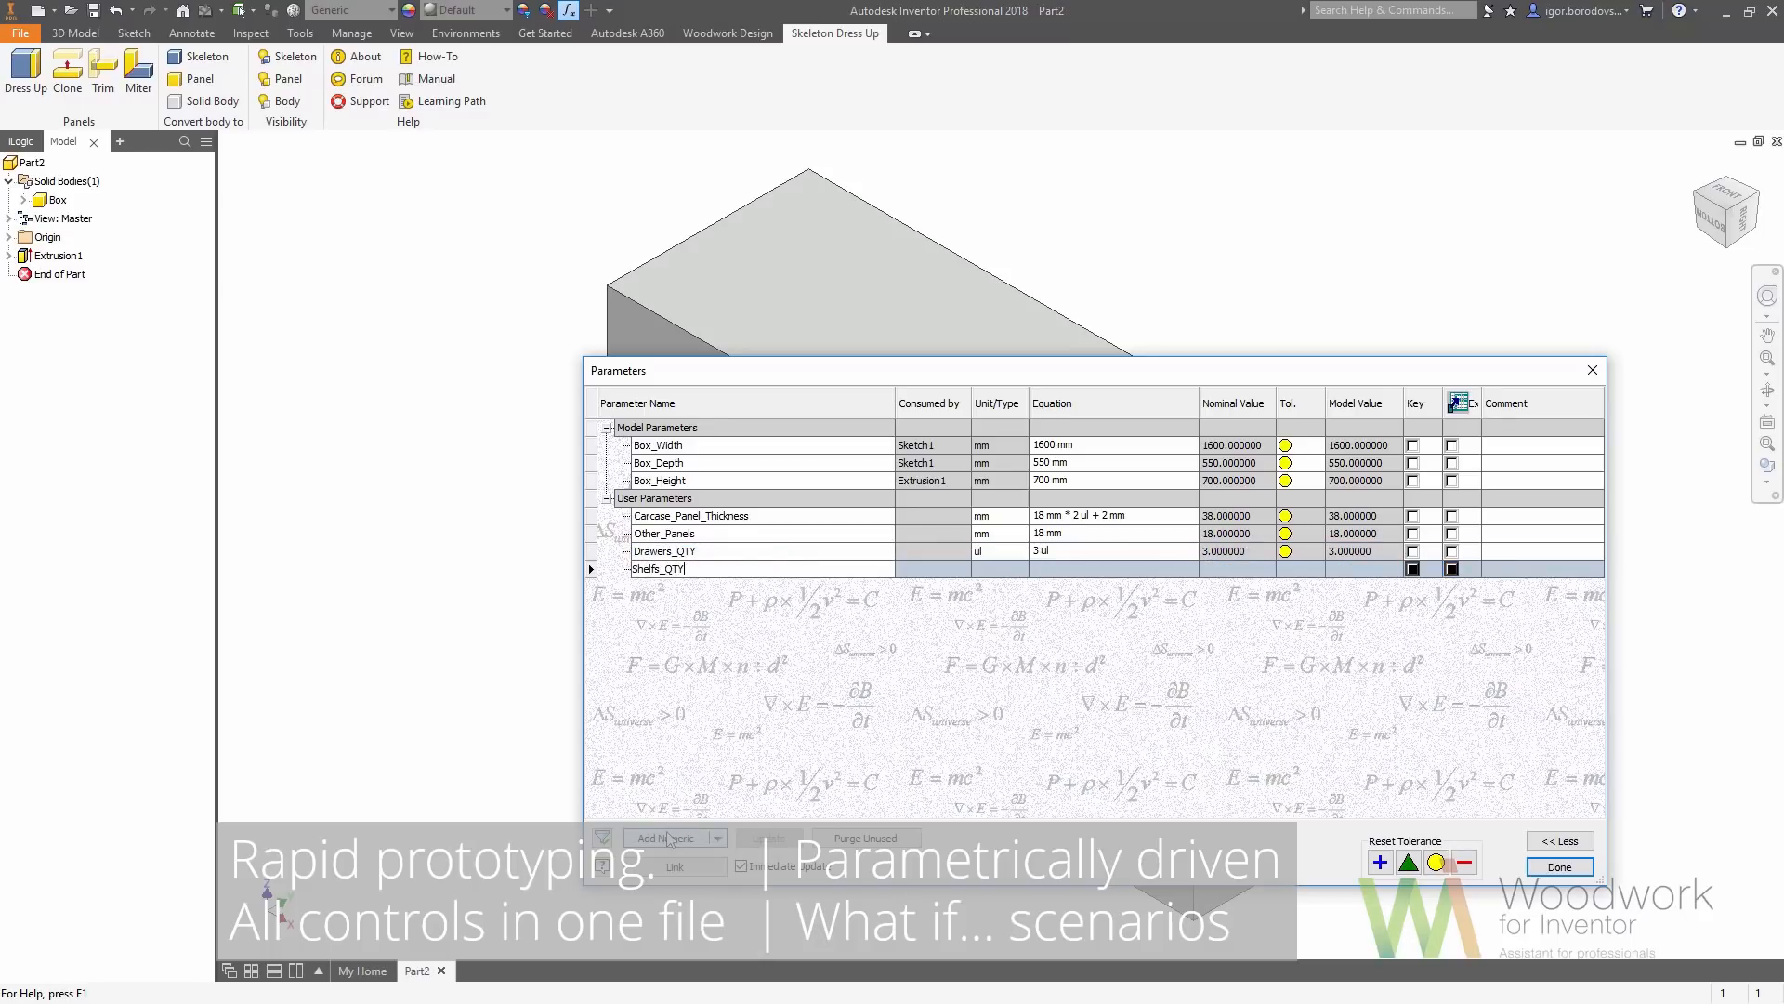
pyautogui.press('Return')
pyautogui.click(1072, 568)
pyautogui.write('2 ul')
pyautogui.press('Return')
# Add a user parameter named Spacer_Offset_Left with a value of 450 mm
pyautogui.click(678, 838)
pyautogui.write('Spacer_Of')
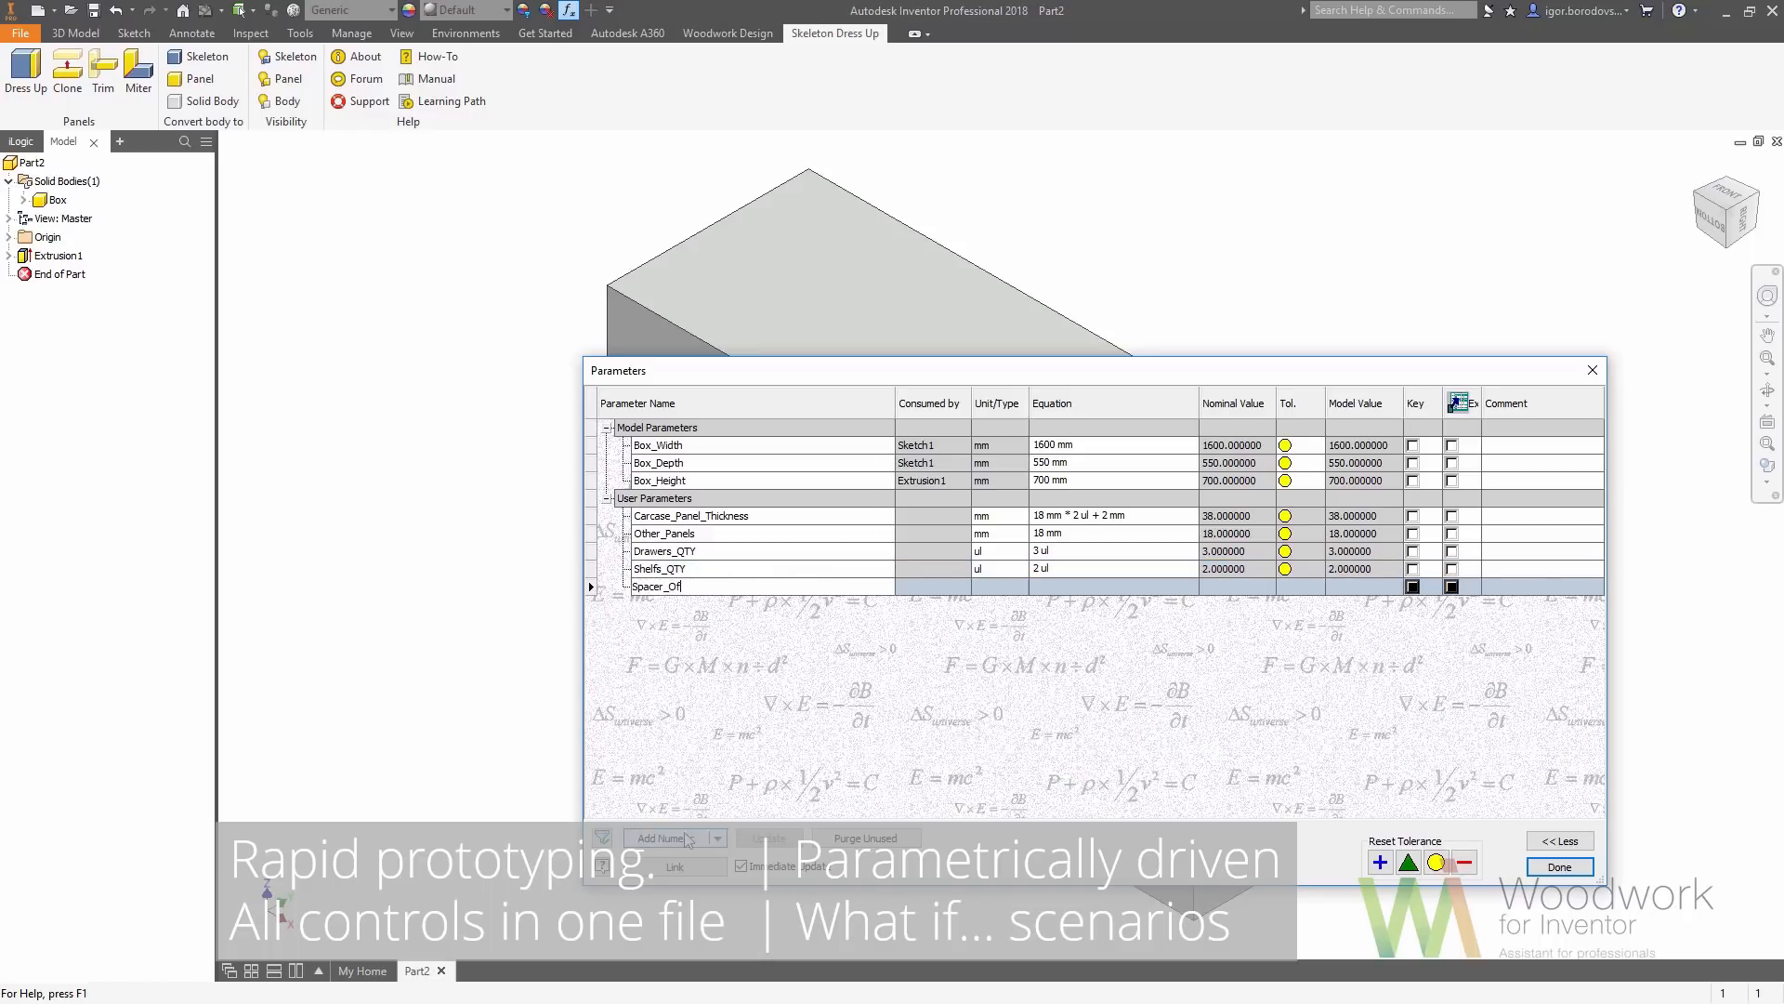
pyautogui.write('fset_Left')
pyautogui.click(1054, 586)
pyautogui.write('450')
pyautogui.press('Return')
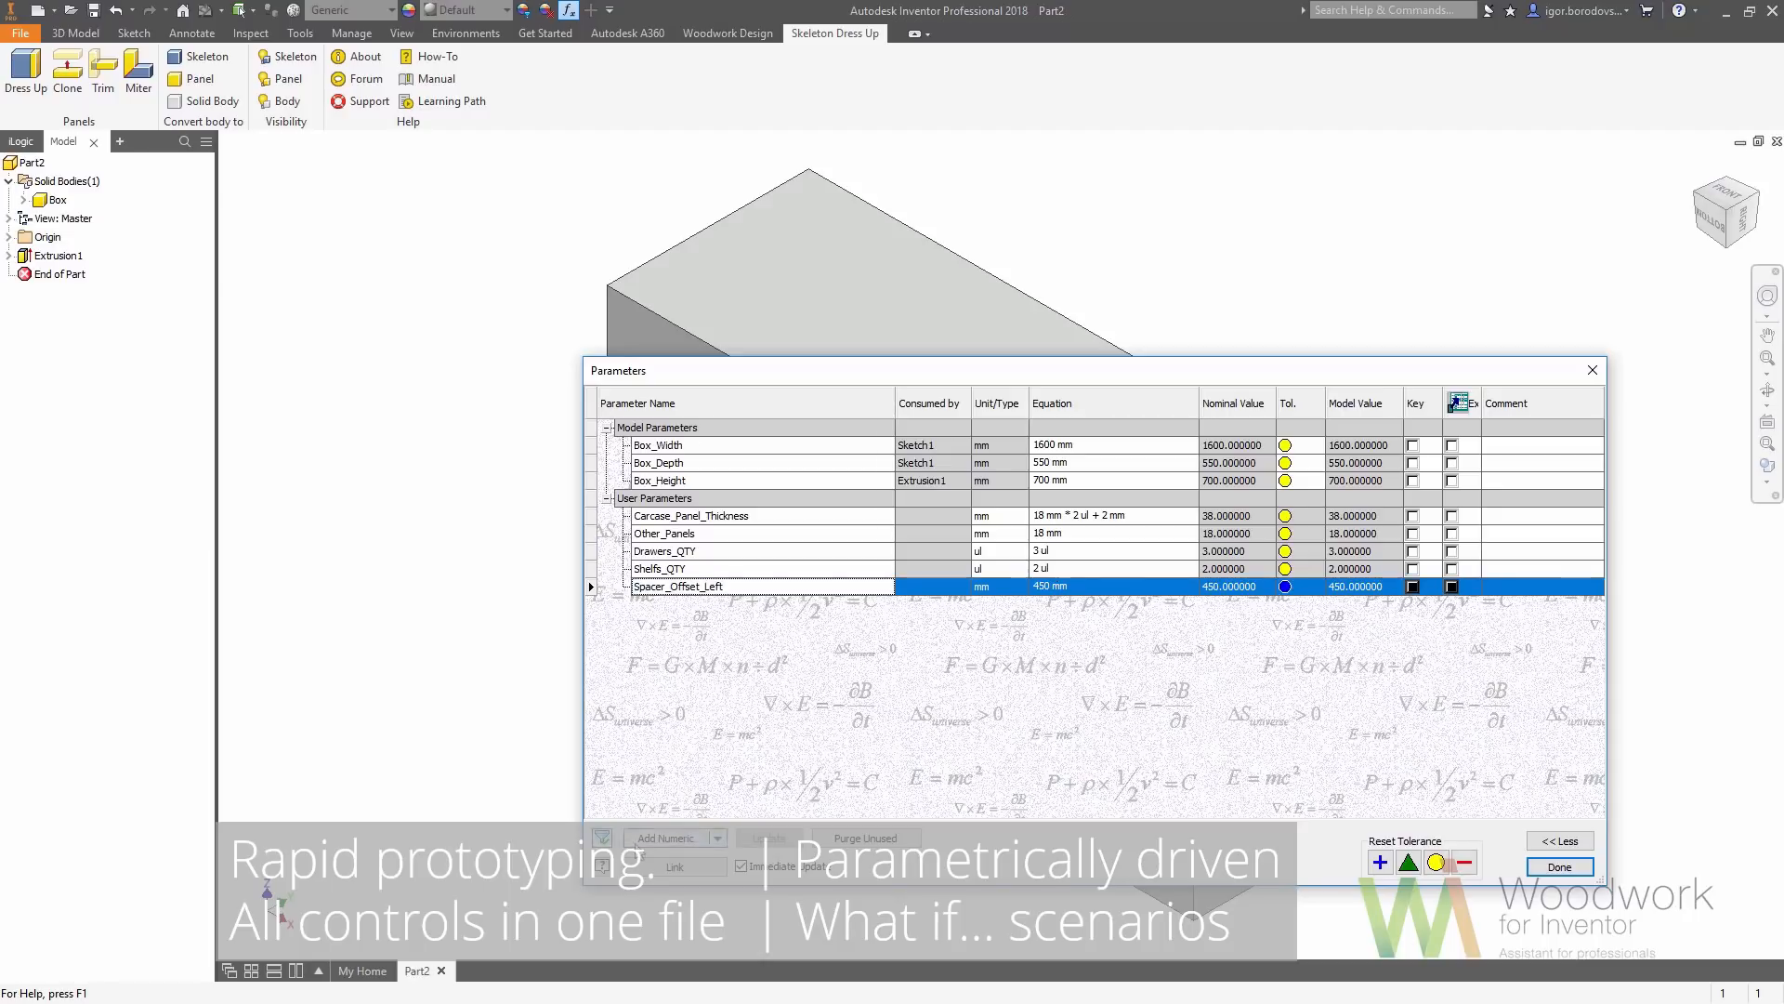
# Add a user parameter named Spacer_Offset_Right and take its equation from an existing parameter
pyautogui.press('Return')
pyautogui.press('BackSpace')
pyautogui.press('BackSpace')
pyautogui.press('BackSpace')
pyautogui.press('BackSpace')
pyautogui.write('Right')
pyautogui.click(1194, 606)
pyautogui.click(1194, 604)
pyautogui.click(1245, 691)
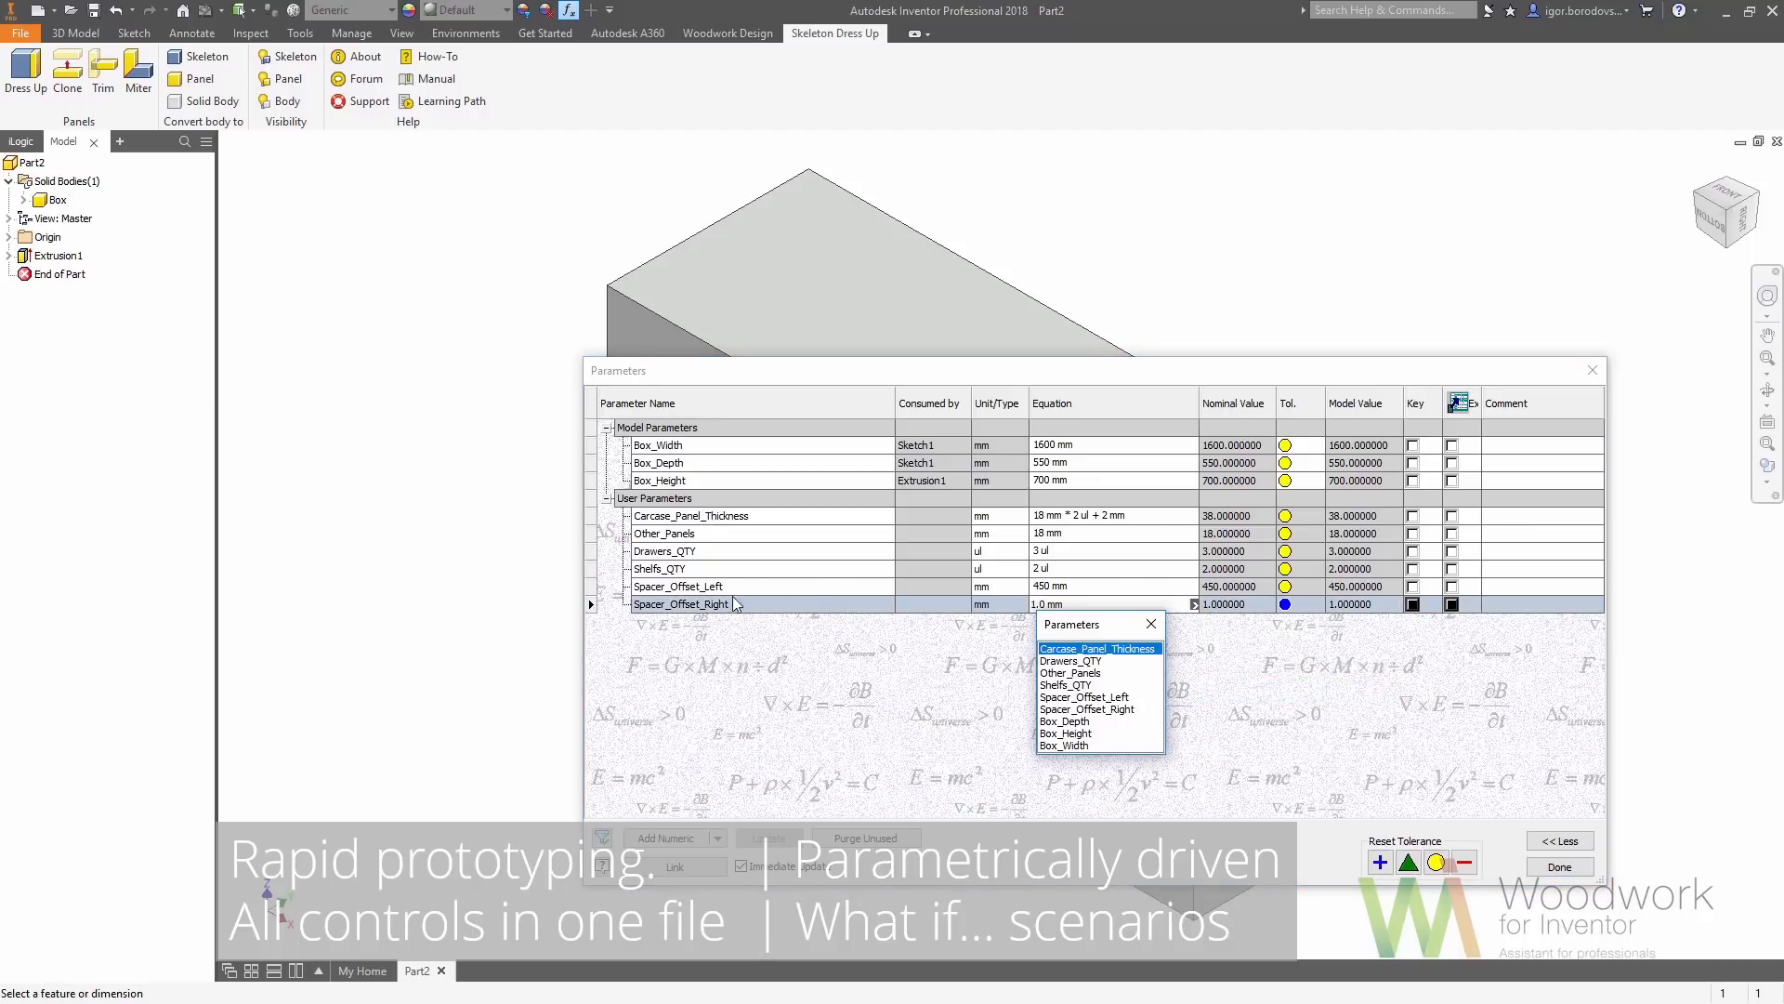
pyautogui.click(1127, 649)
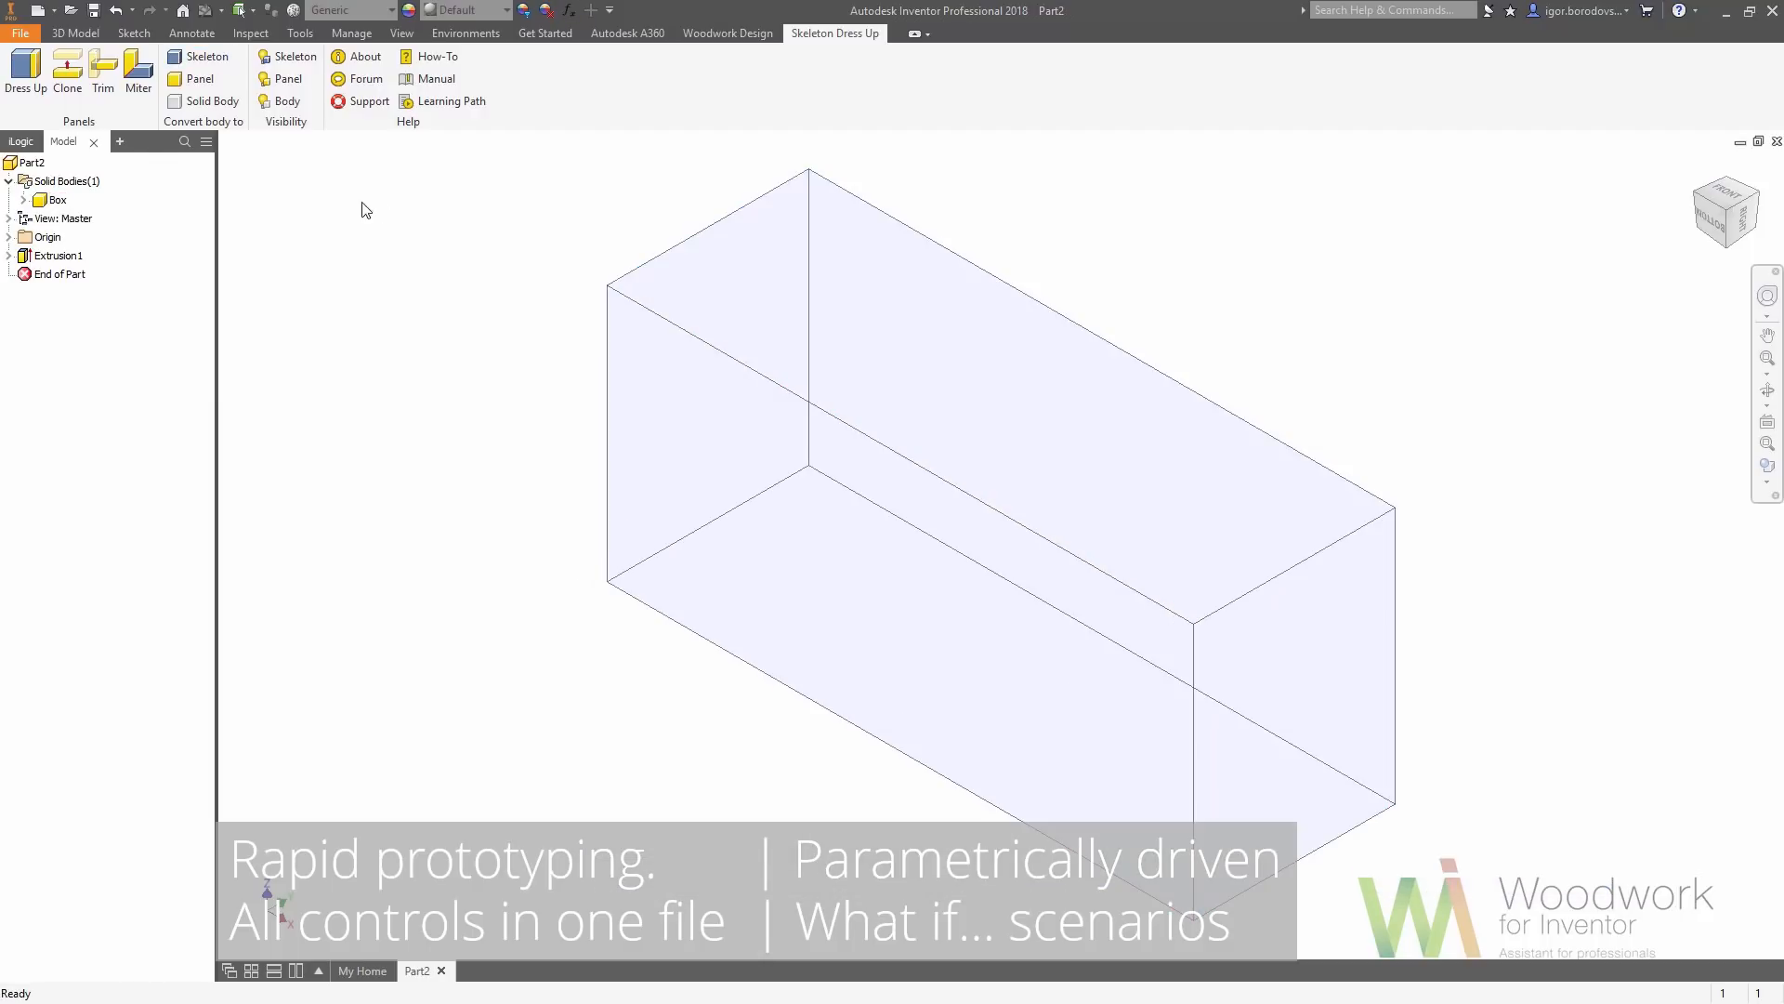
# Dress up the skeleton box's two side, top and bottom faces with panels, using Carcase_Panel_Thickness as the thickness
pyautogui.press('Return')
pyautogui.click(987, 378)
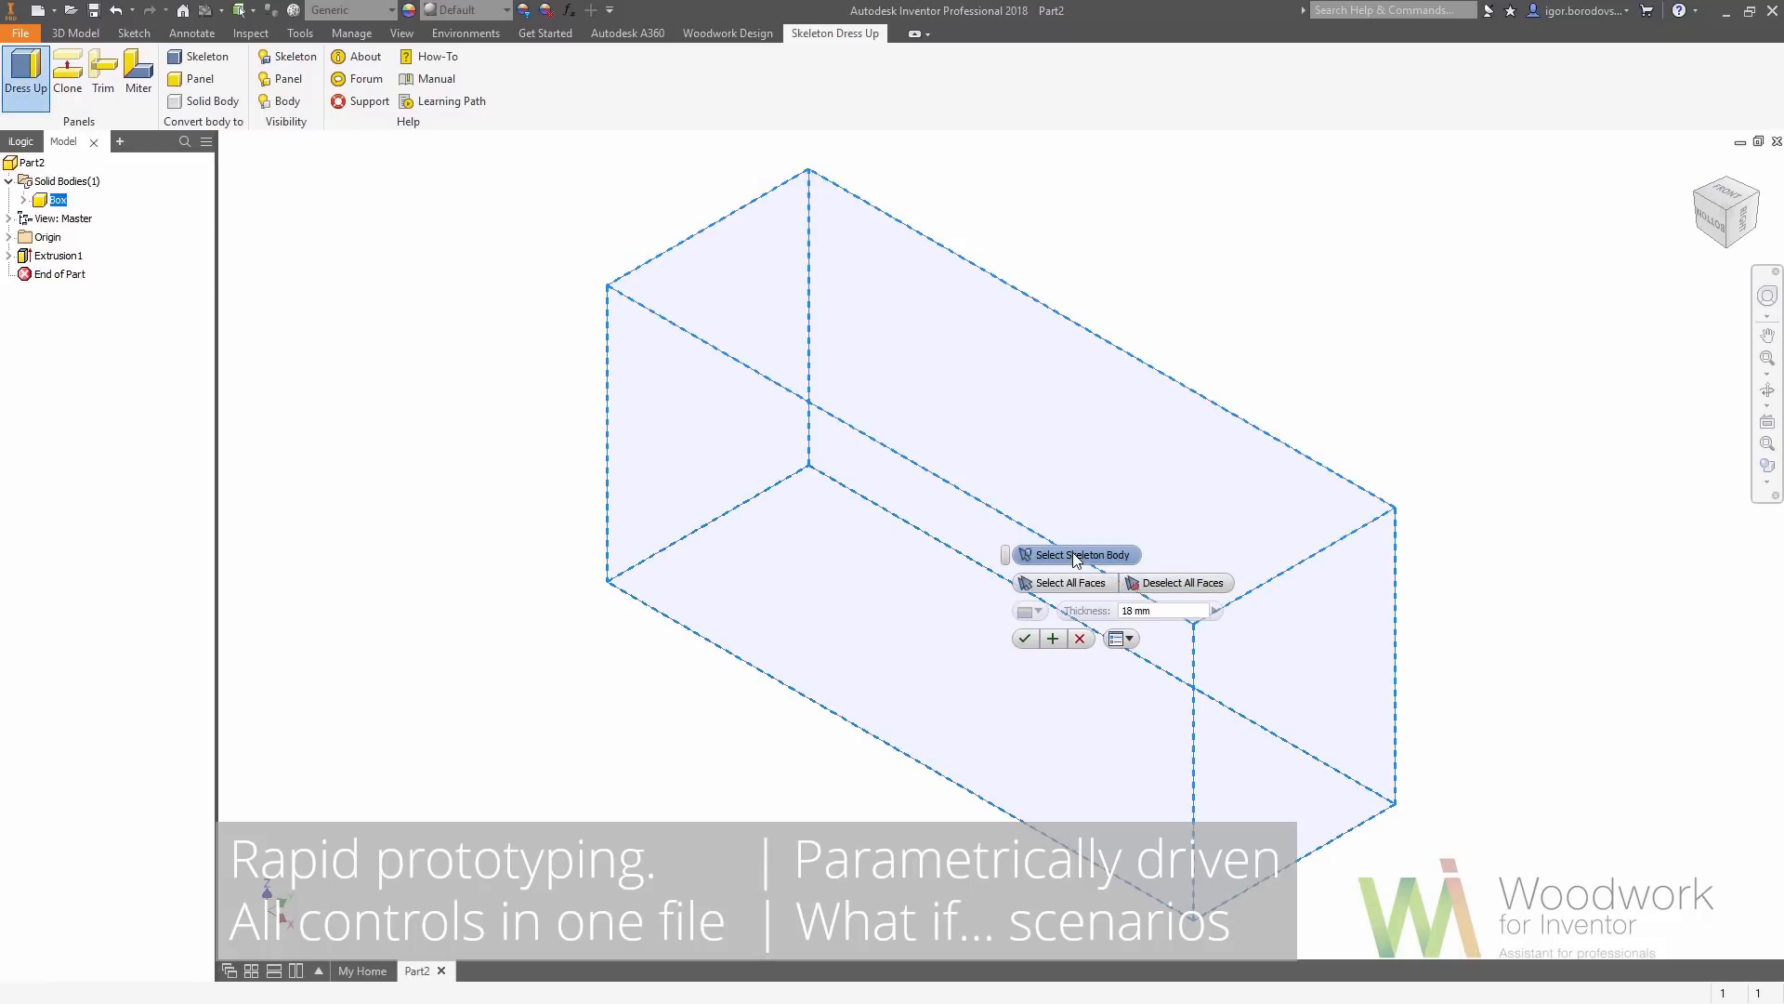
pyautogui.click(1068, 583)
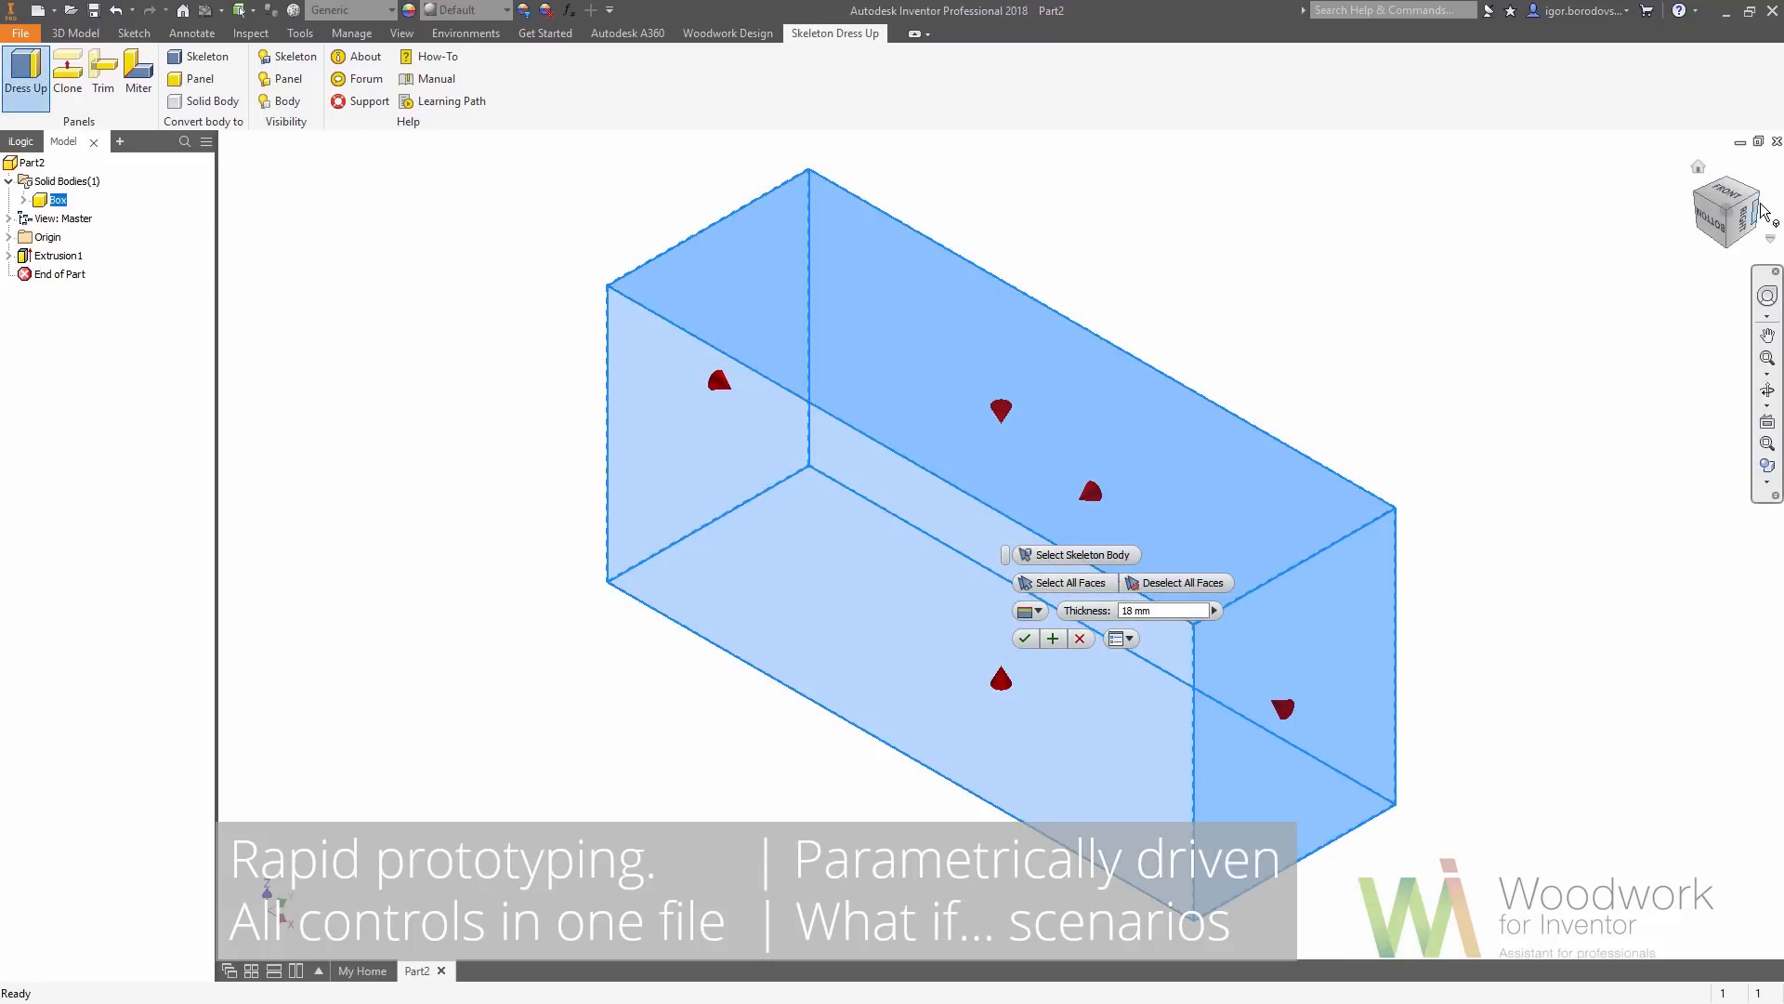
pyautogui.click(1752, 204)
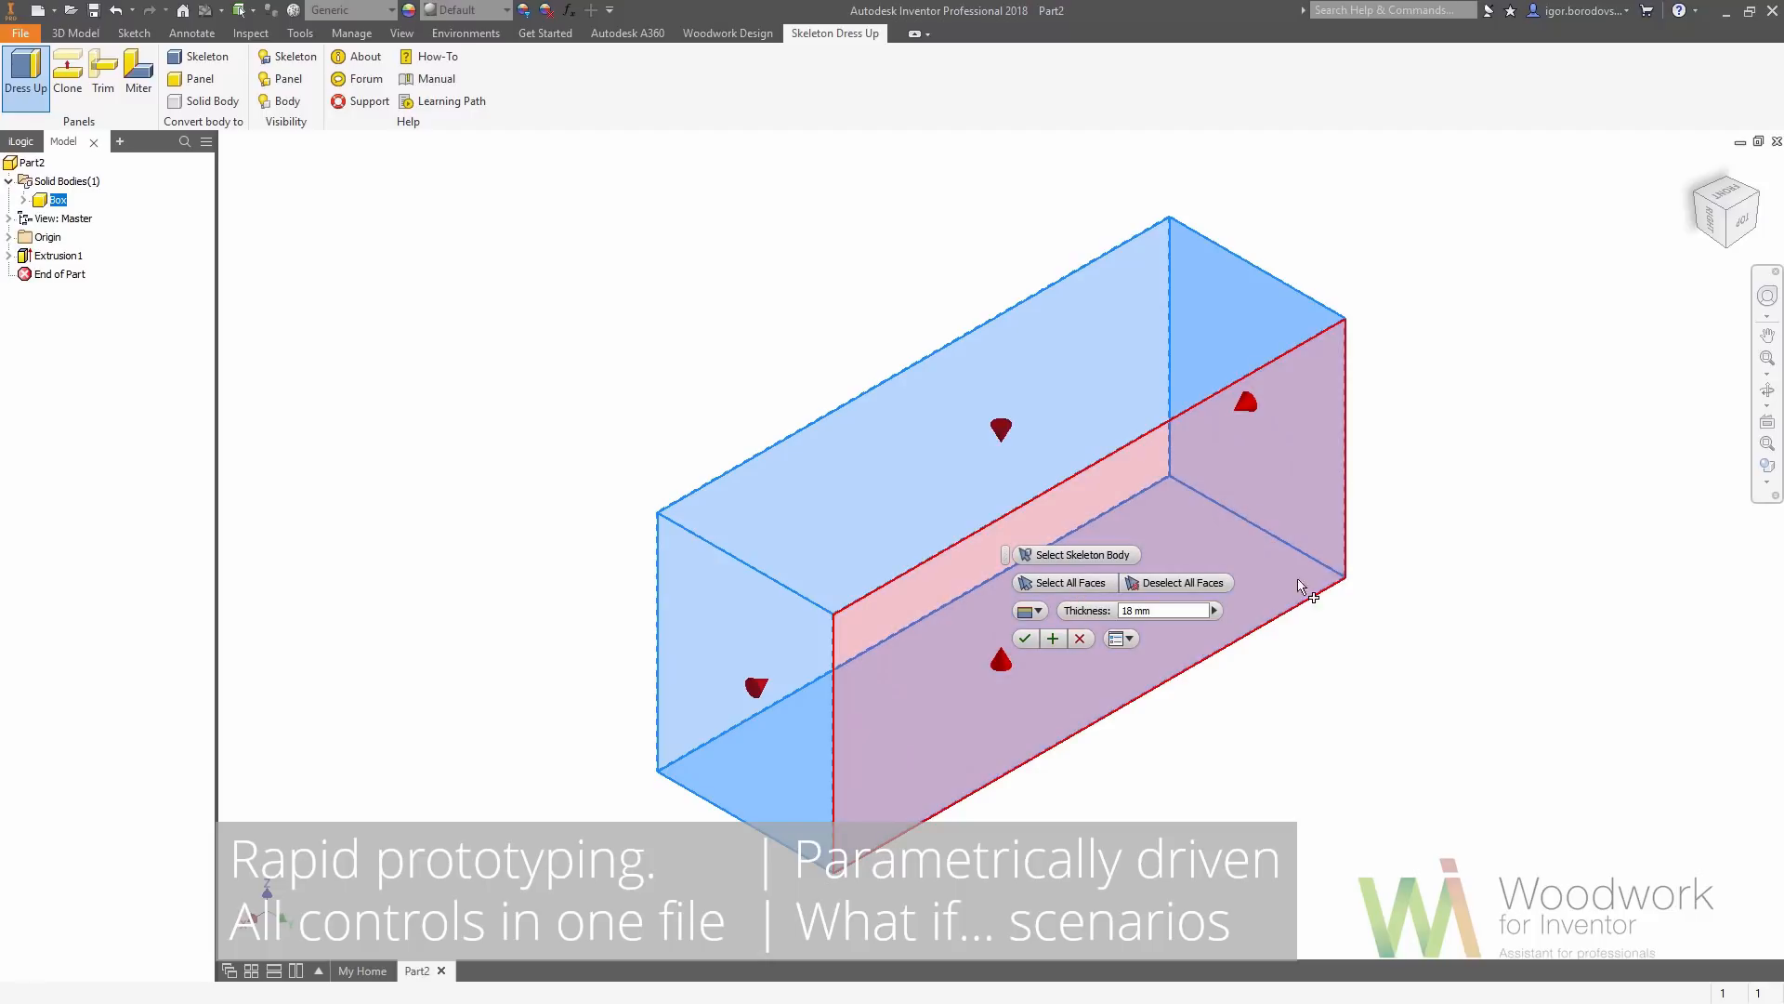
pyautogui.click(1215, 610)
pyautogui.click(1246, 613)
pyautogui.click(1171, 664)
pyautogui.click(1054, 639)
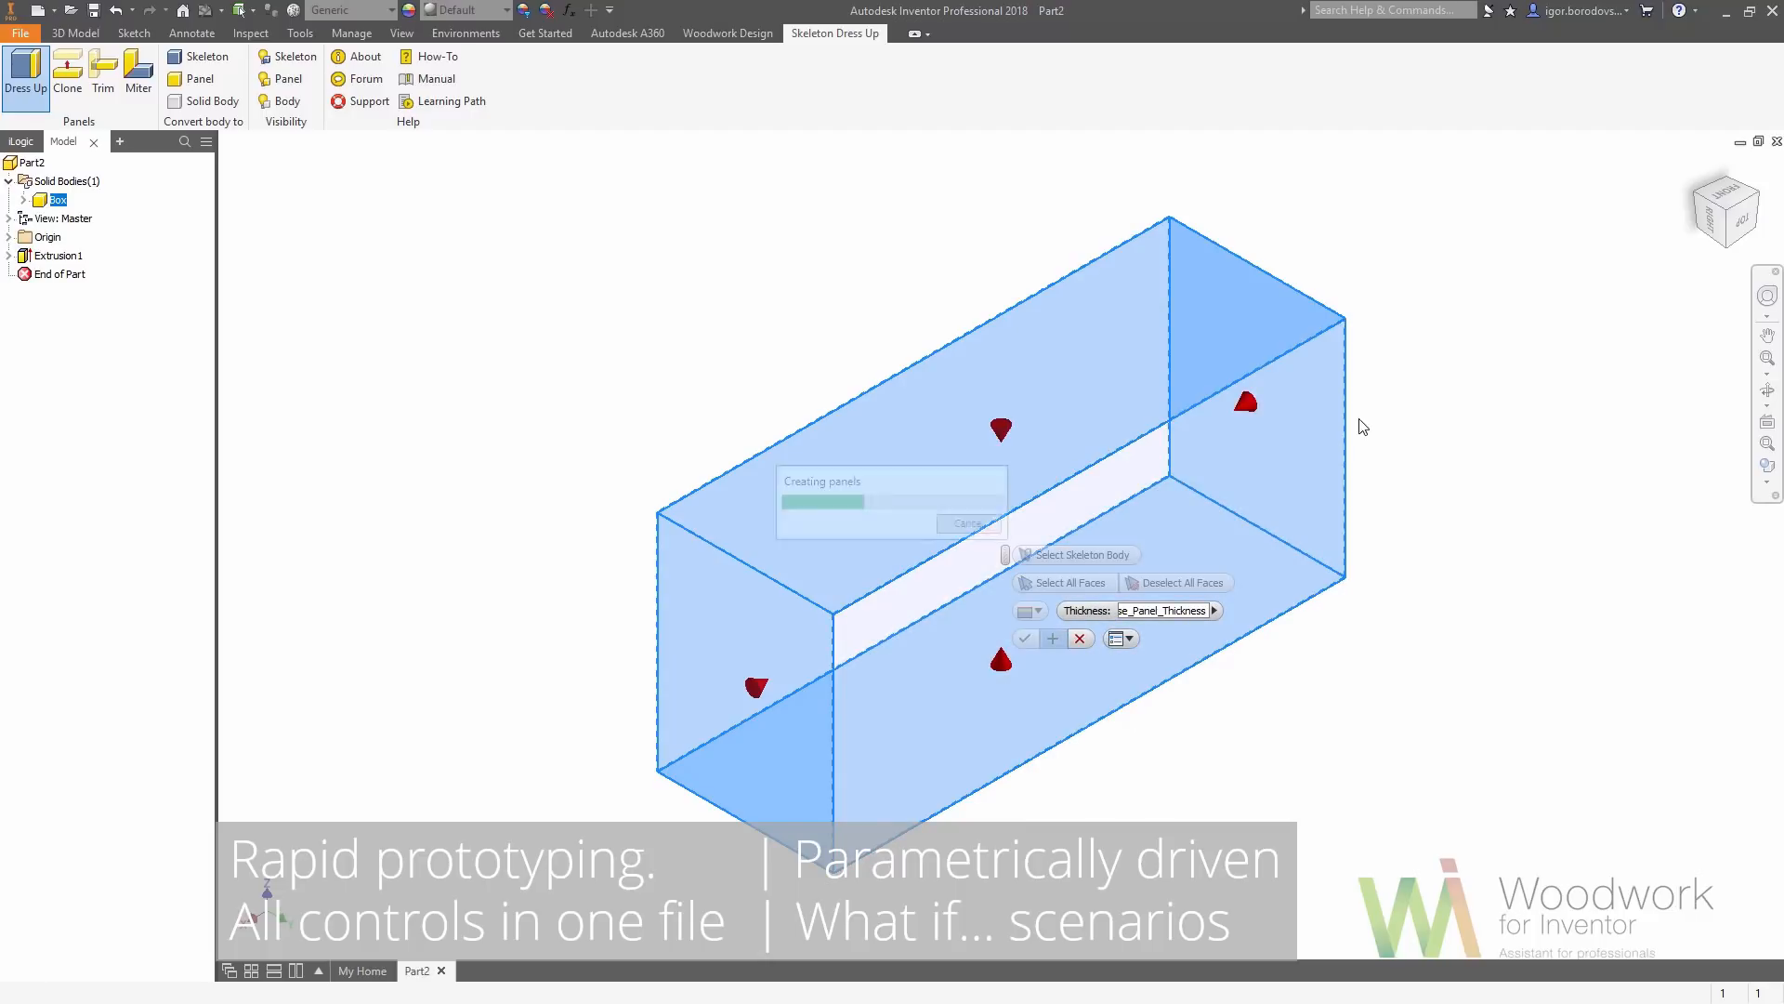
# Dress up the box's back face with a panel, using Other_Panels as the thickness, and end the command
pyautogui.click(1214, 612)
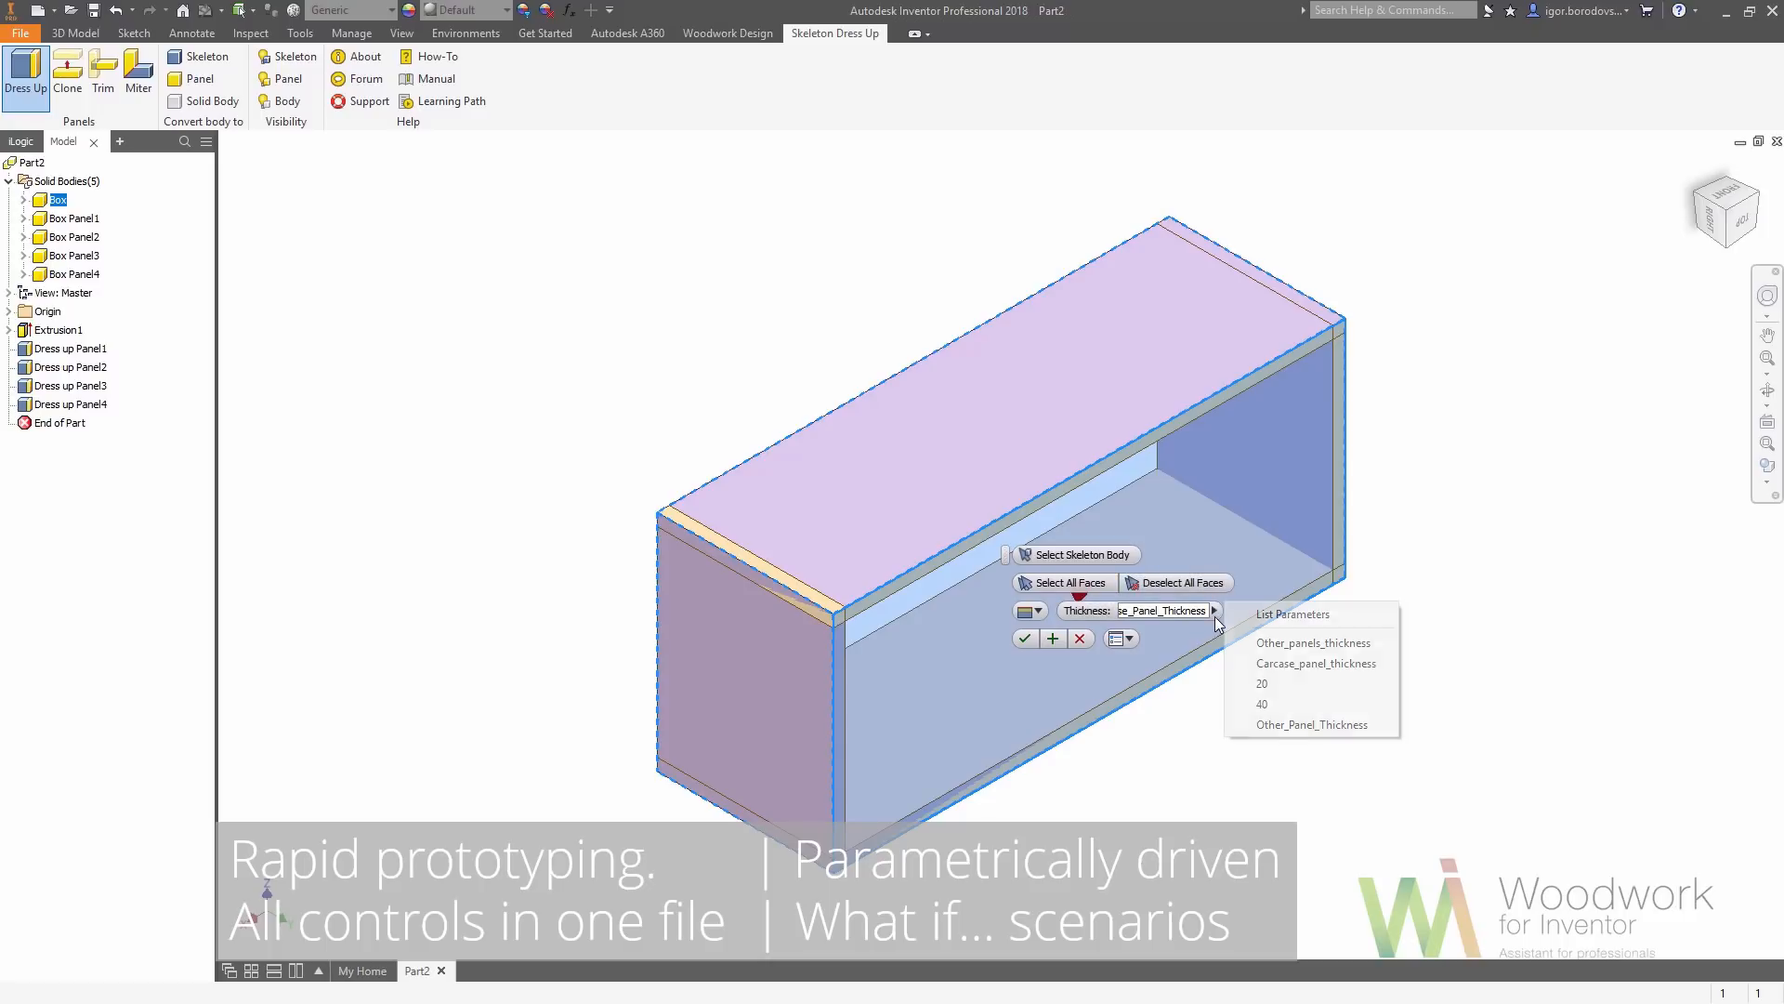
pyautogui.click(1292, 614)
pyautogui.click(1097, 684)
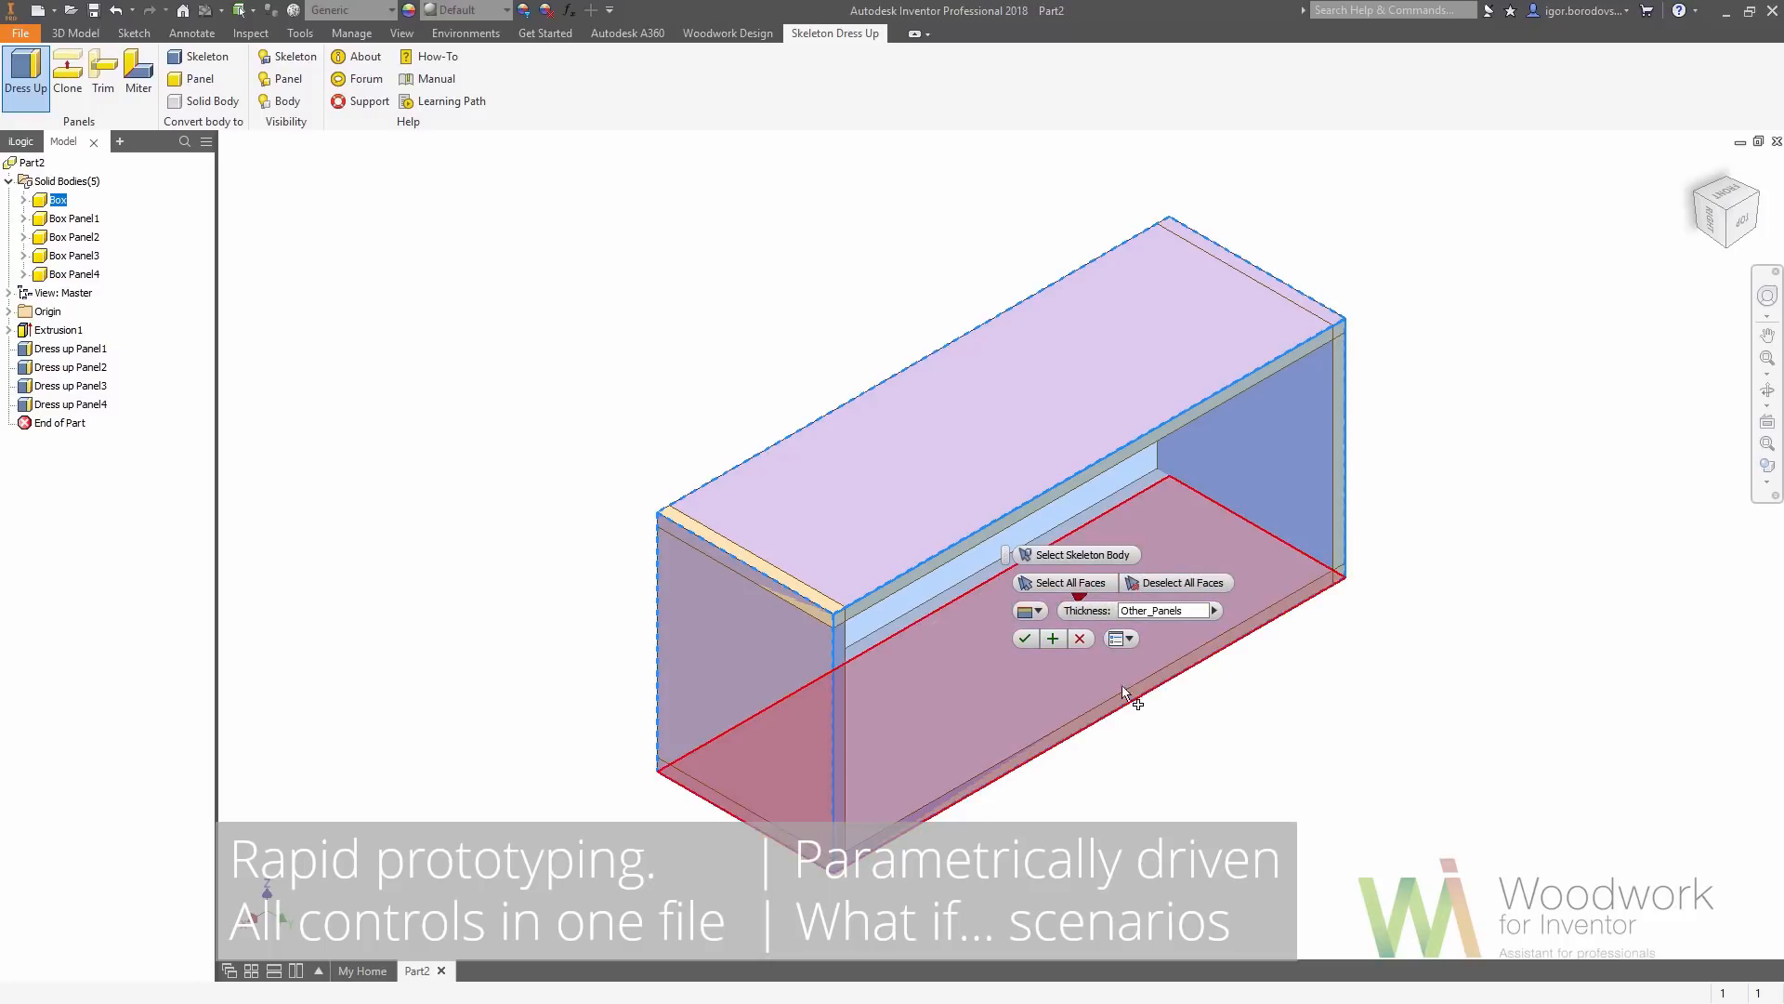
pyautogui.click(1139, 683)
pyautogui.click(1054, 638)
pyautogui.click(1696, 195)
pyautogui.click(1080, 638)
# Hide the skeleton body so that only the panels are shown
pyautogui.click(287, 57)
pyautogui.click(1078, 611)
pyautogui.press('Escape')
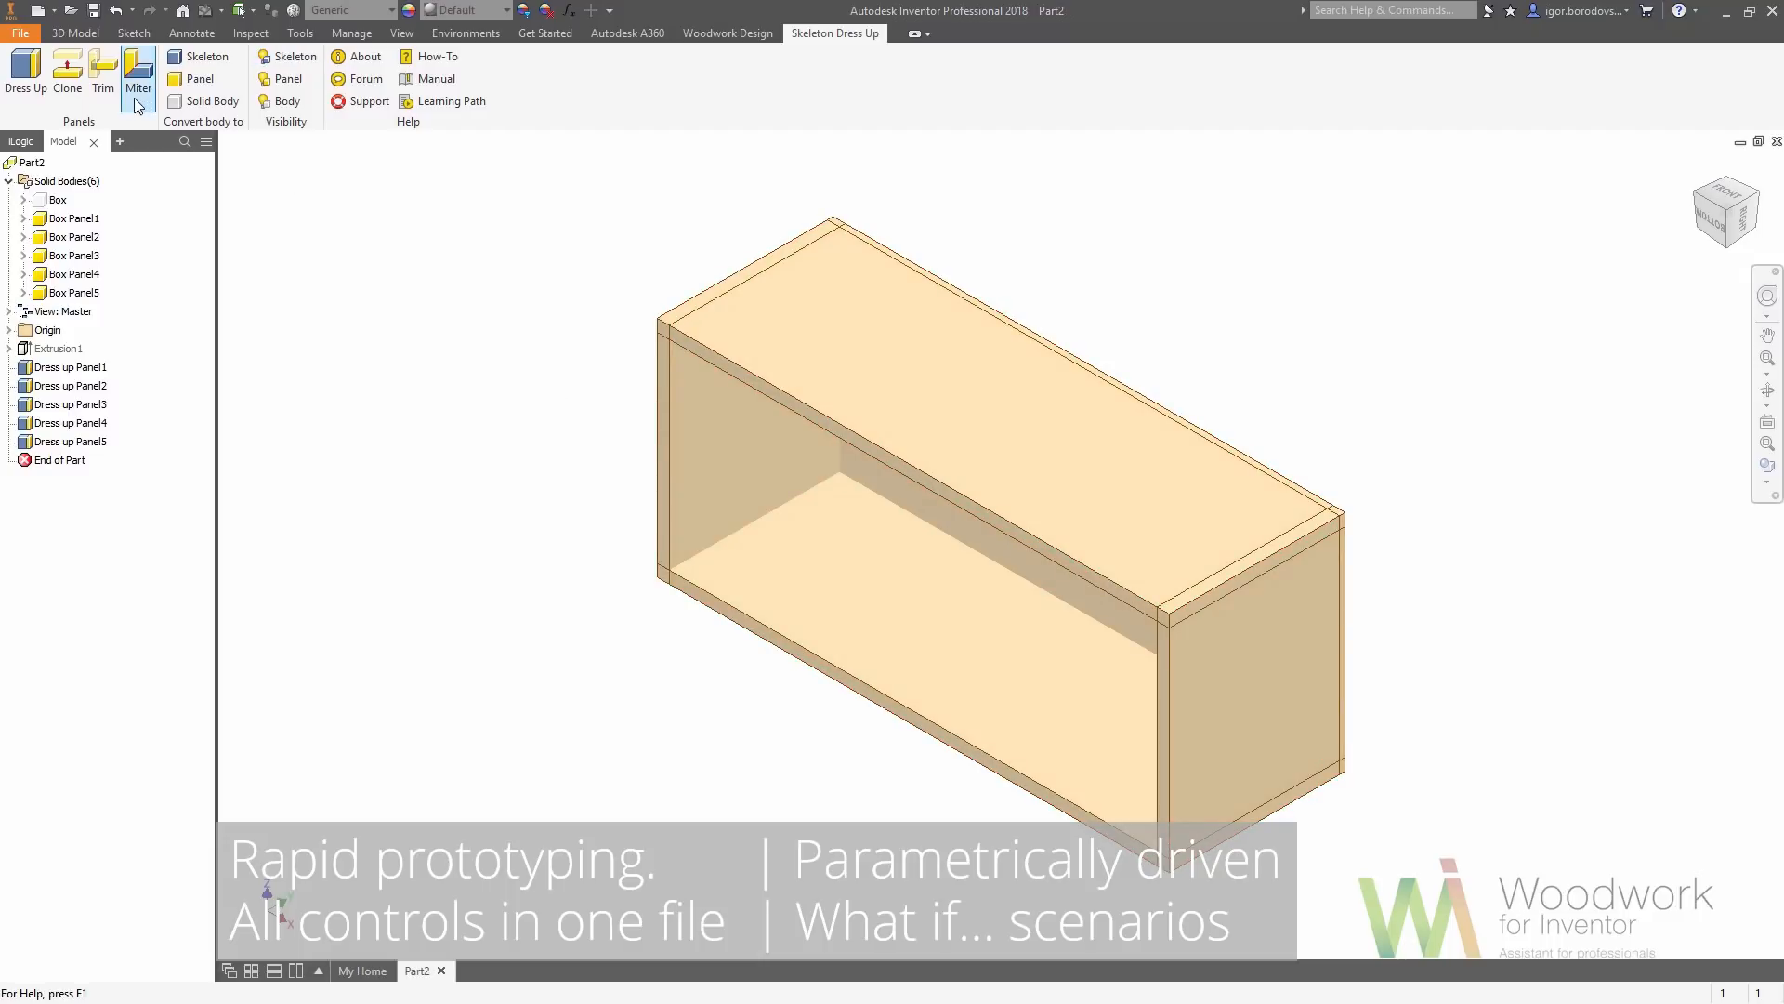
# Clone the left side panel inward as a spacer, with offset Spacer_Offset_Left and thickness Other_Panels
pyautogui.click(82, 80)
pyautogui.click(747, 450)
pyautogui.click(1156, 554)
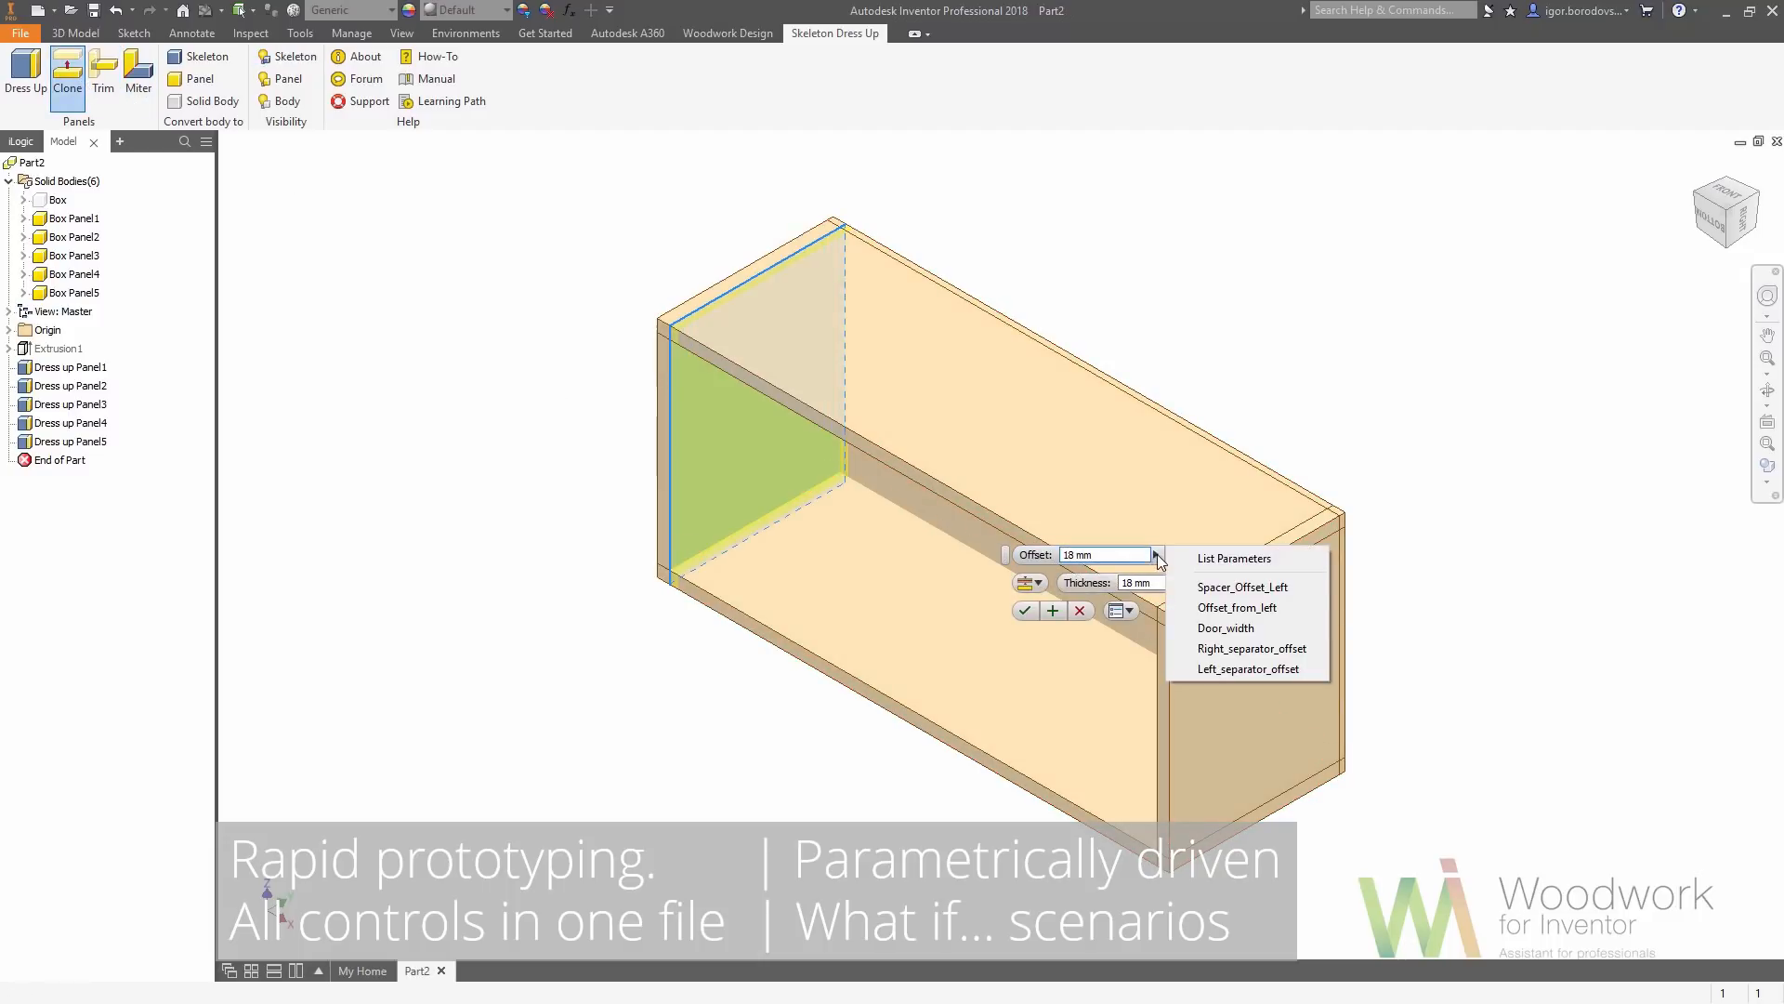
pyautogui.click(1178, 556)
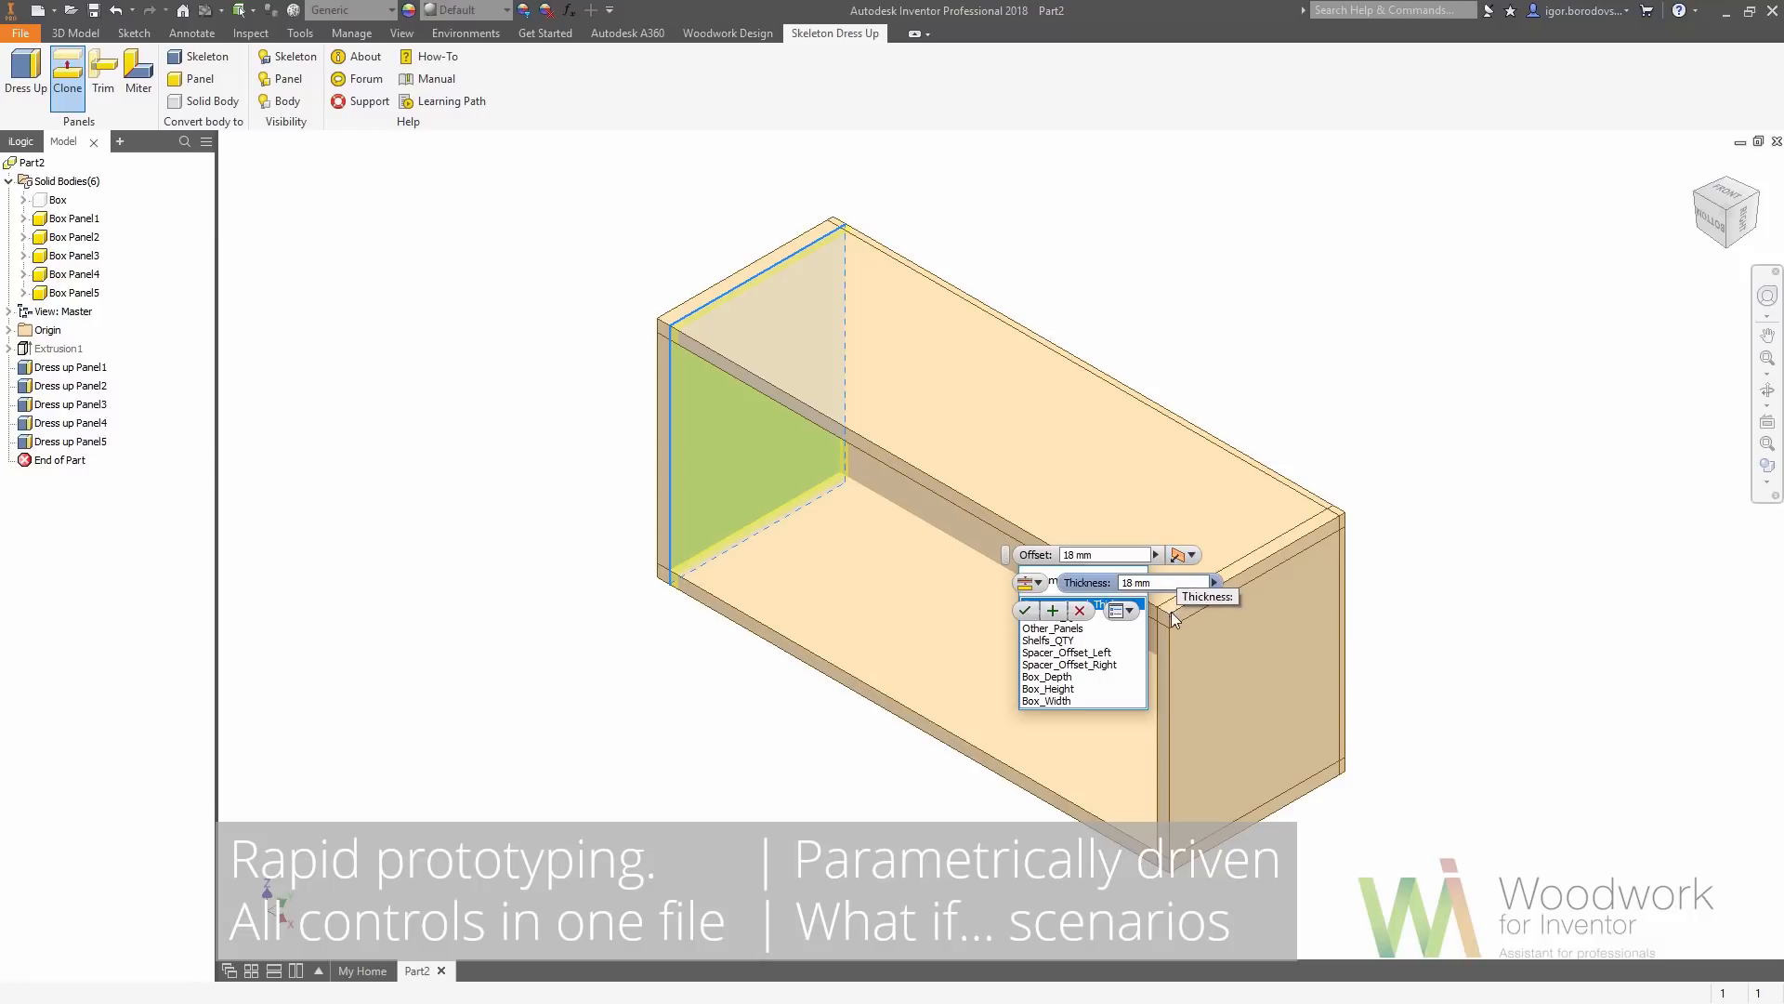
pyautogui.click(1123, 651)
pyautogui.click(1214, 582)
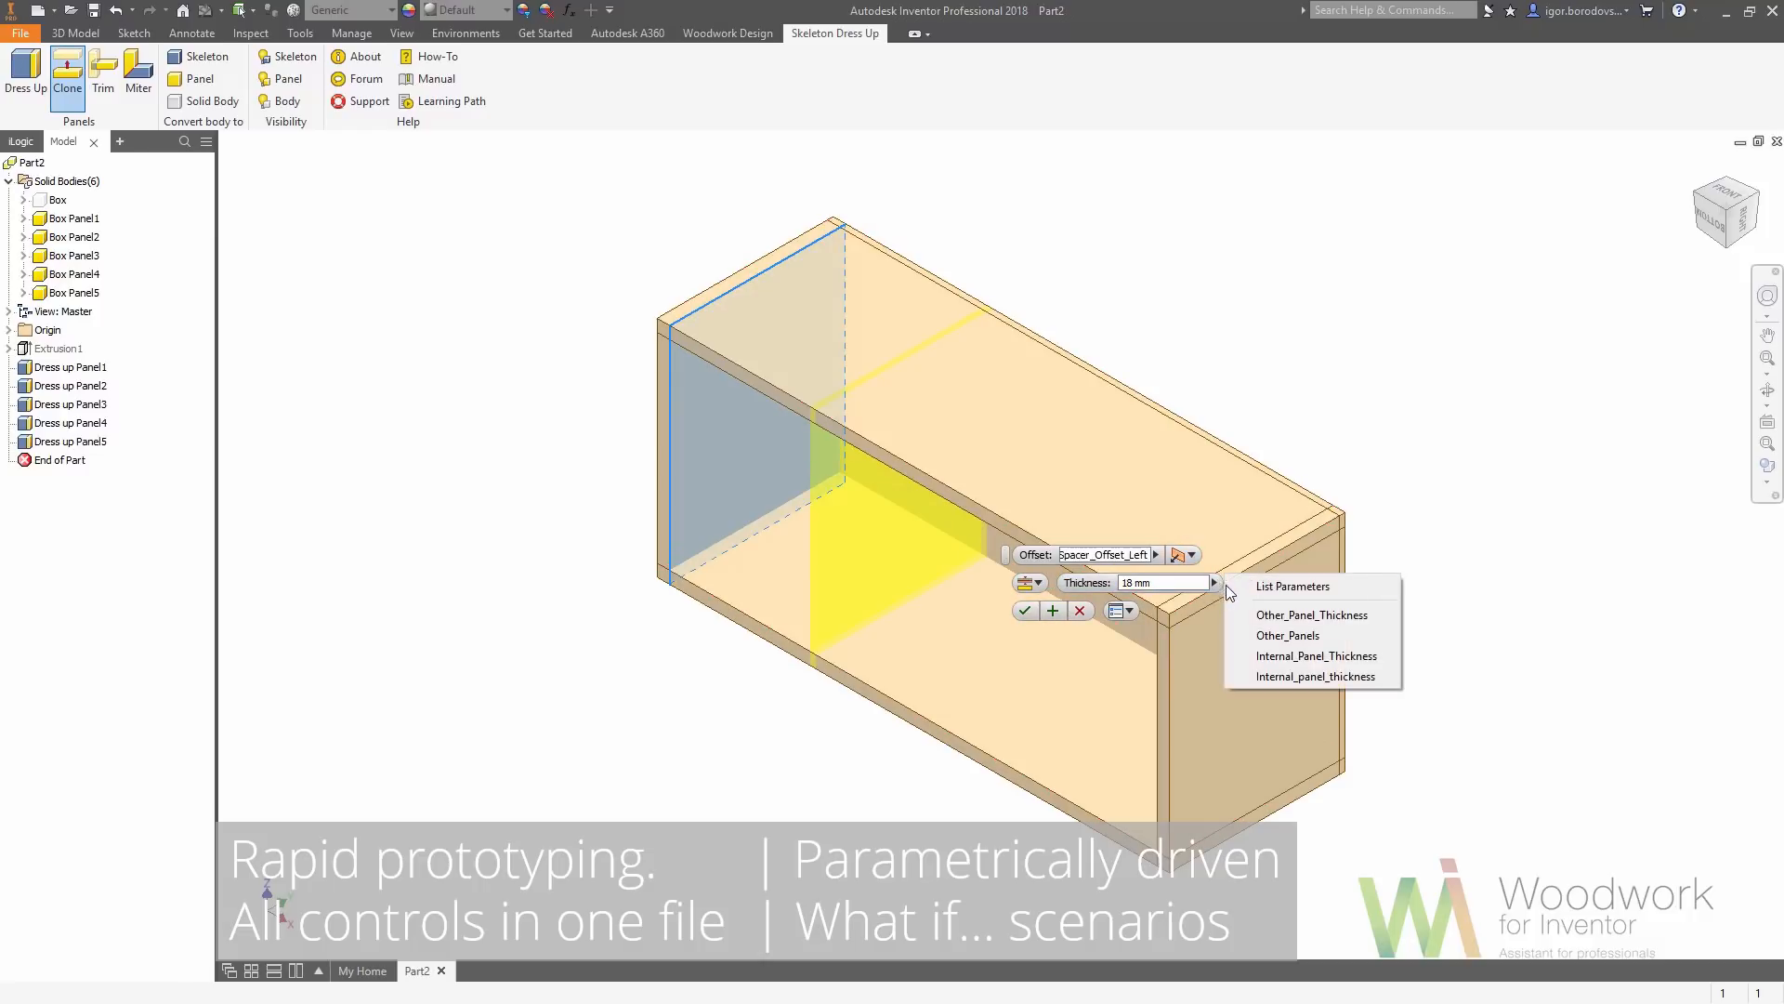
pyautogui.click(1236, 587)
pyautogui.click(1157, 656)
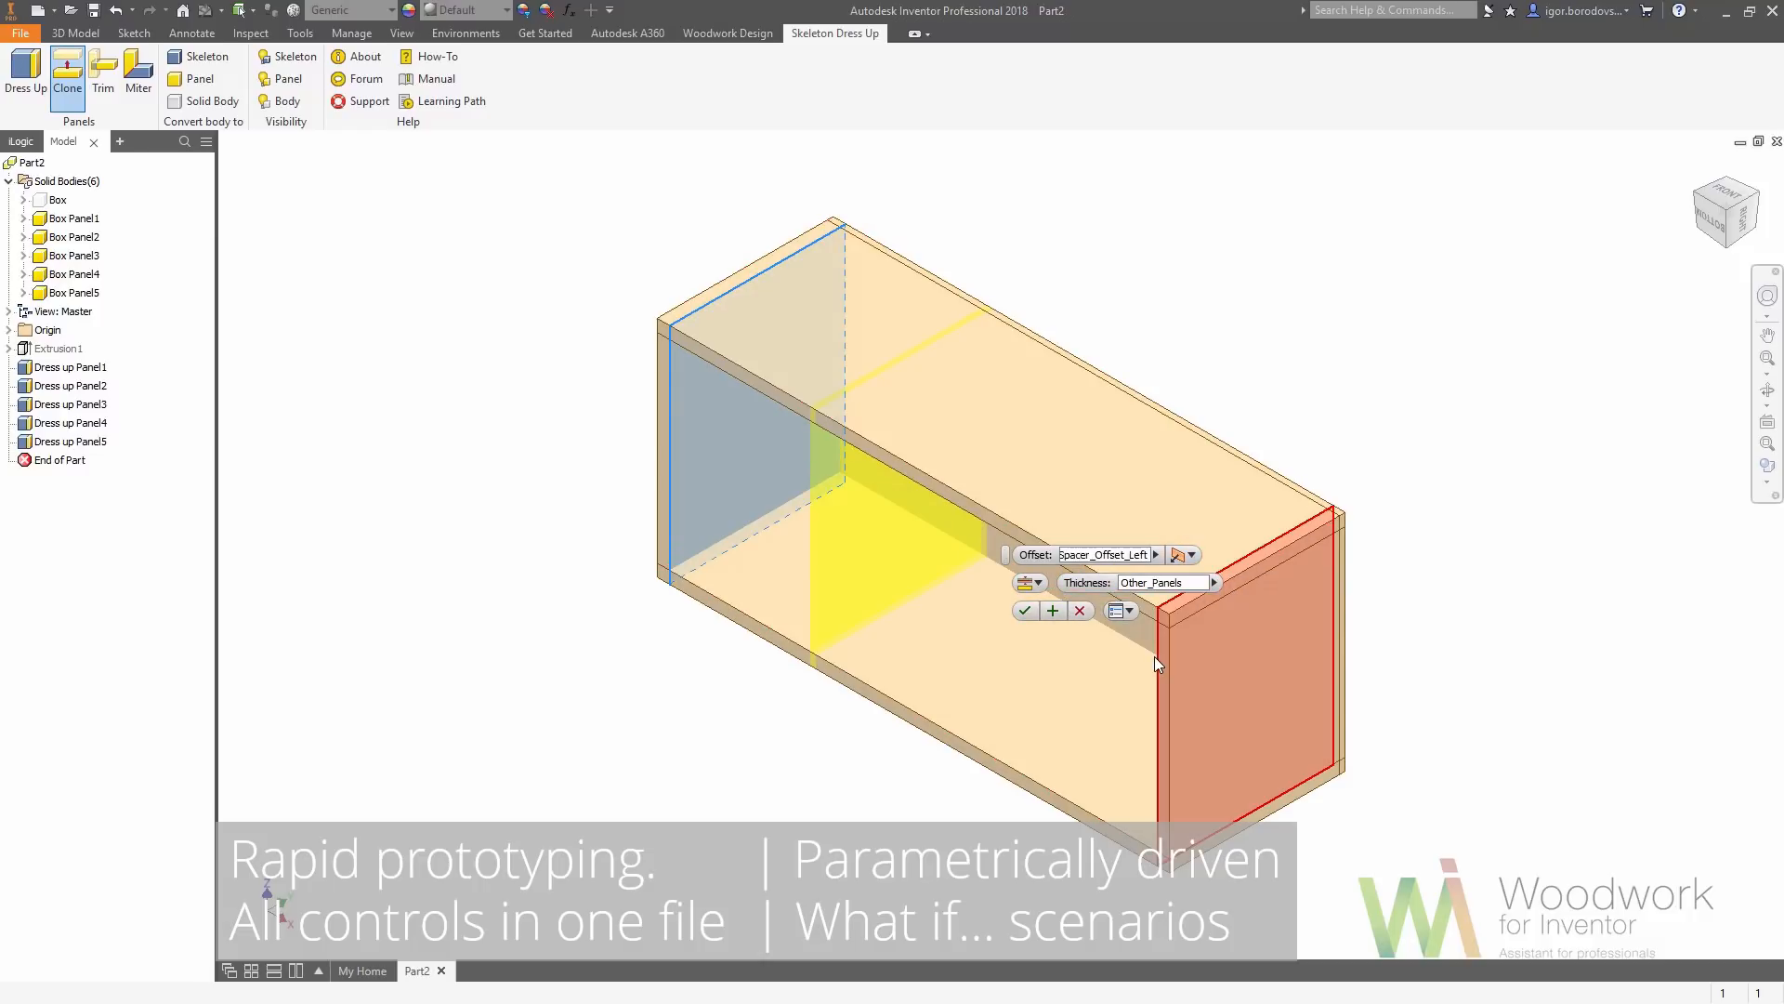
pyautogui.click(1053, 610)
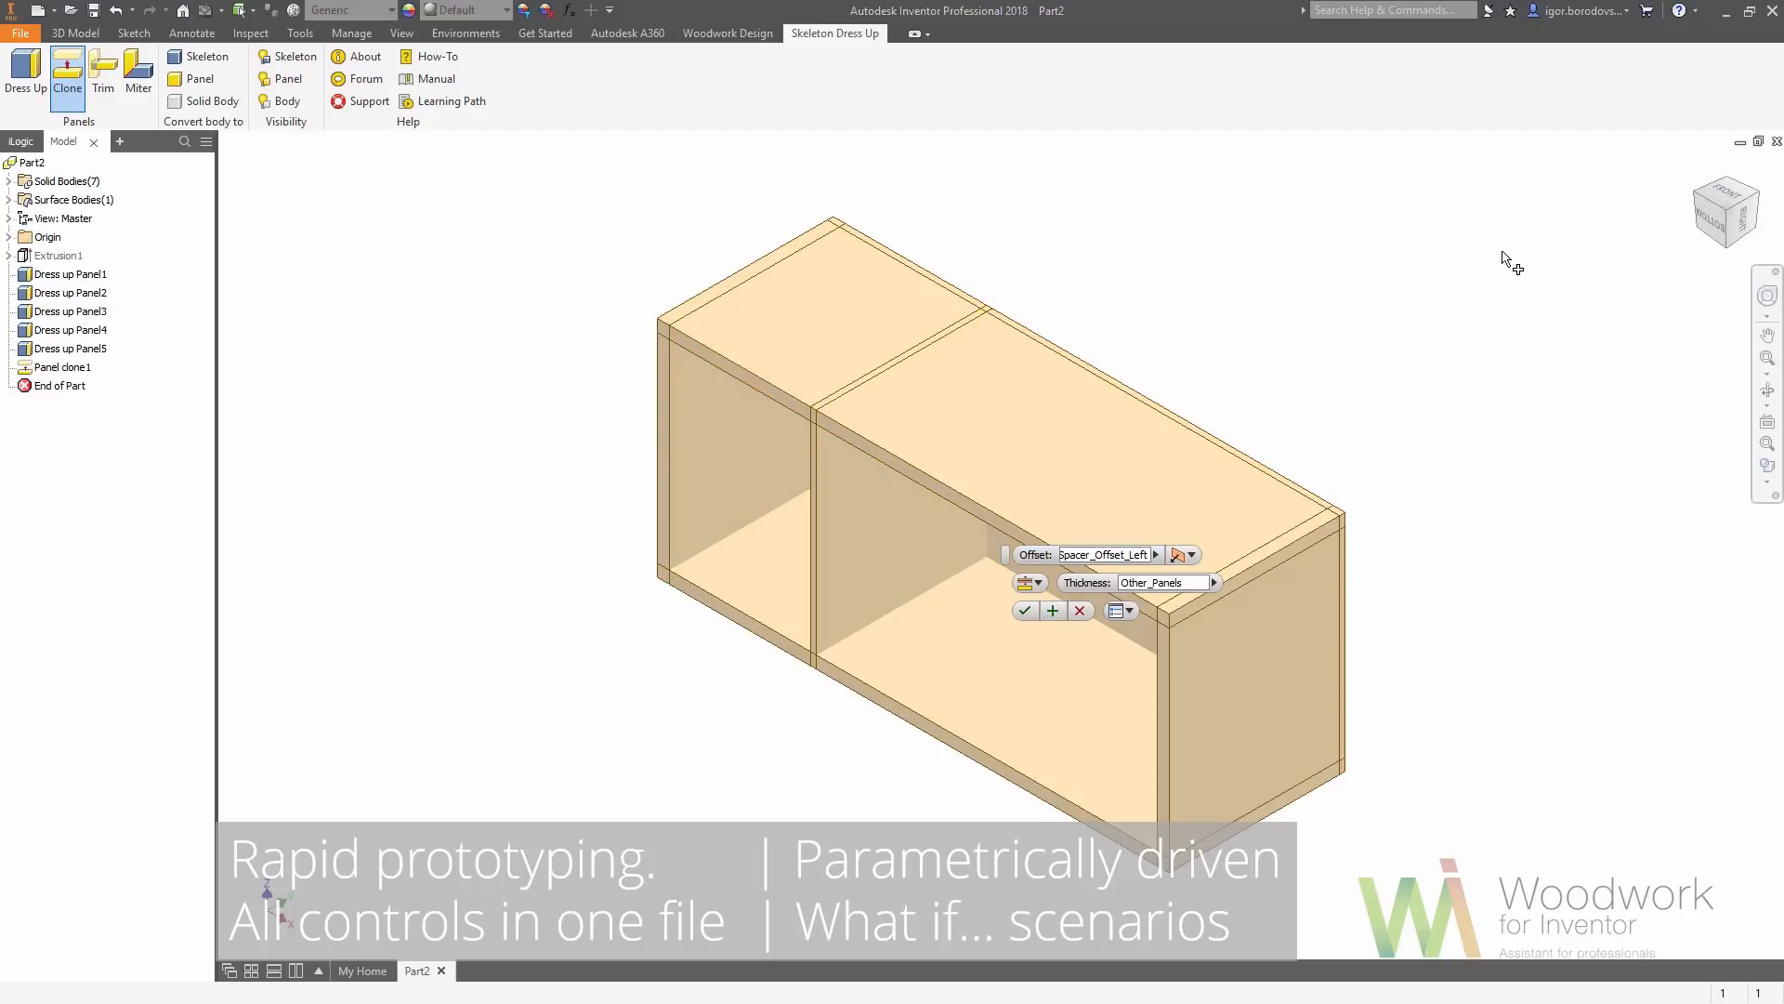
# Clone the right side panel inward as a second spacer, keeping offset Spacer_Offset_Left and thickness Other_Panels
pyautogui.click(1697, 193)
pyautogui.click(1305, 450)
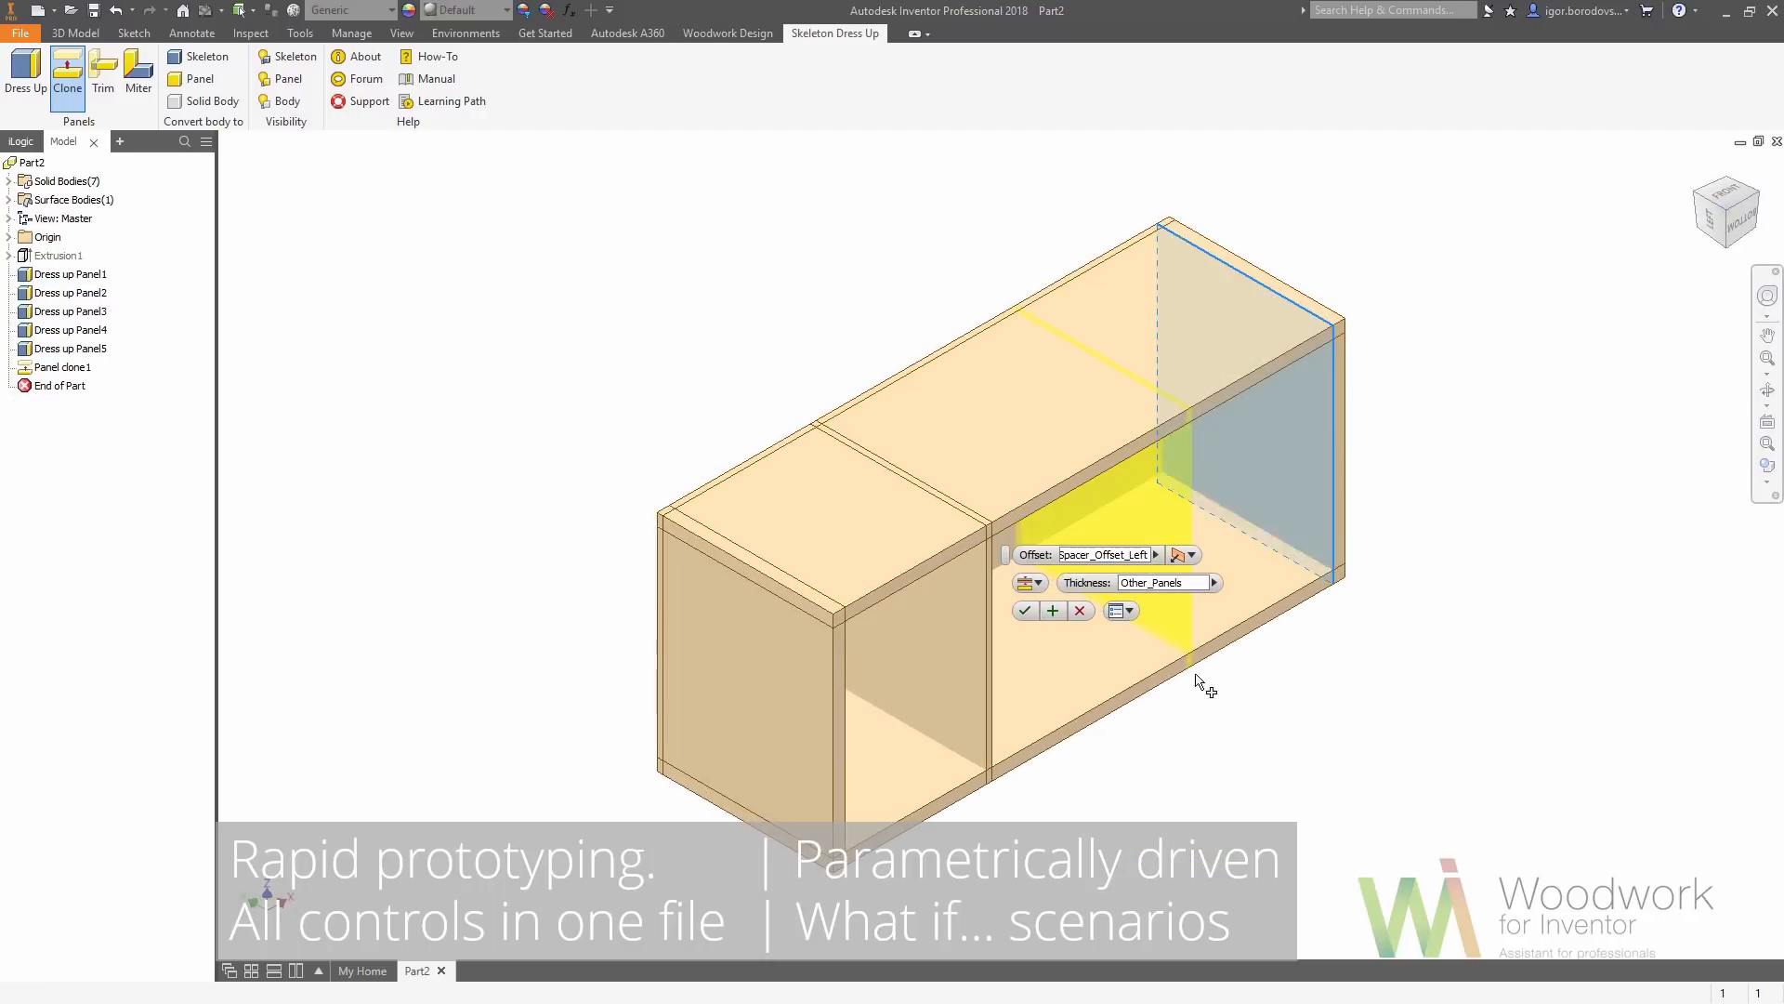
pyautogui.click(1028, 612)
# Trim the two inner spacer panels and the back panel where they overlap the carcase
pyautogui.click(1725, 195)
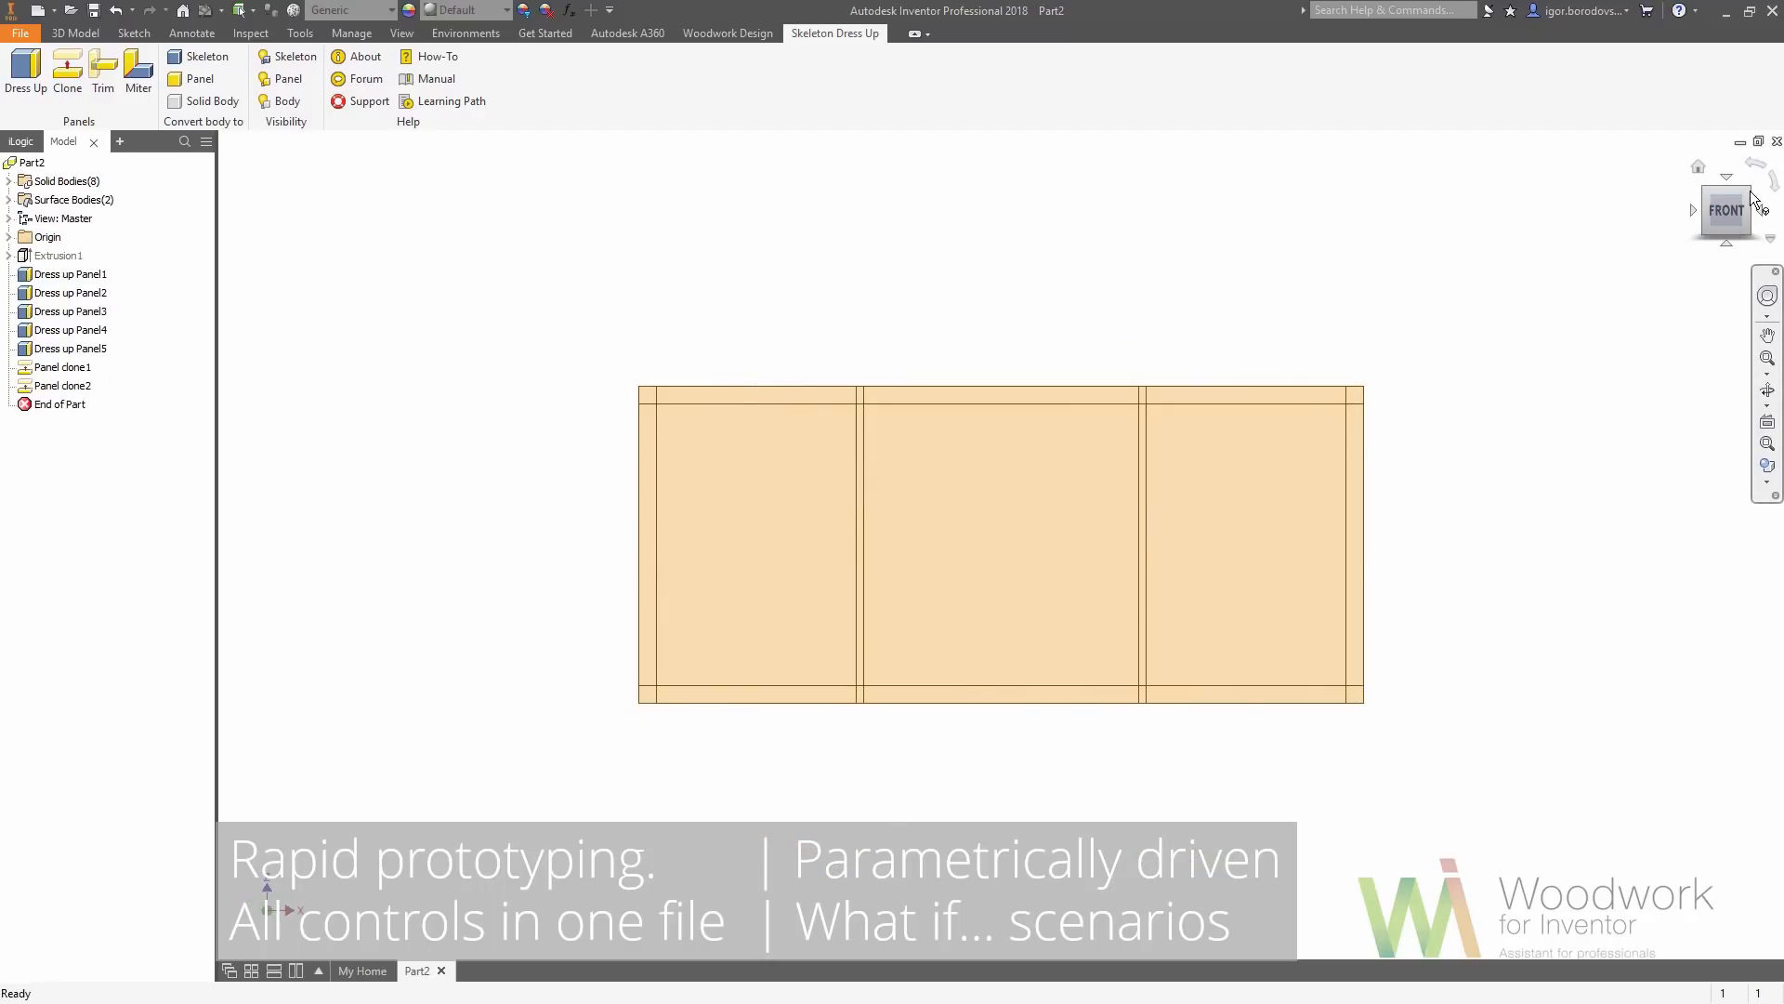
pyautogui.click(1748, 192)
pyautogui.click(1757, 195)
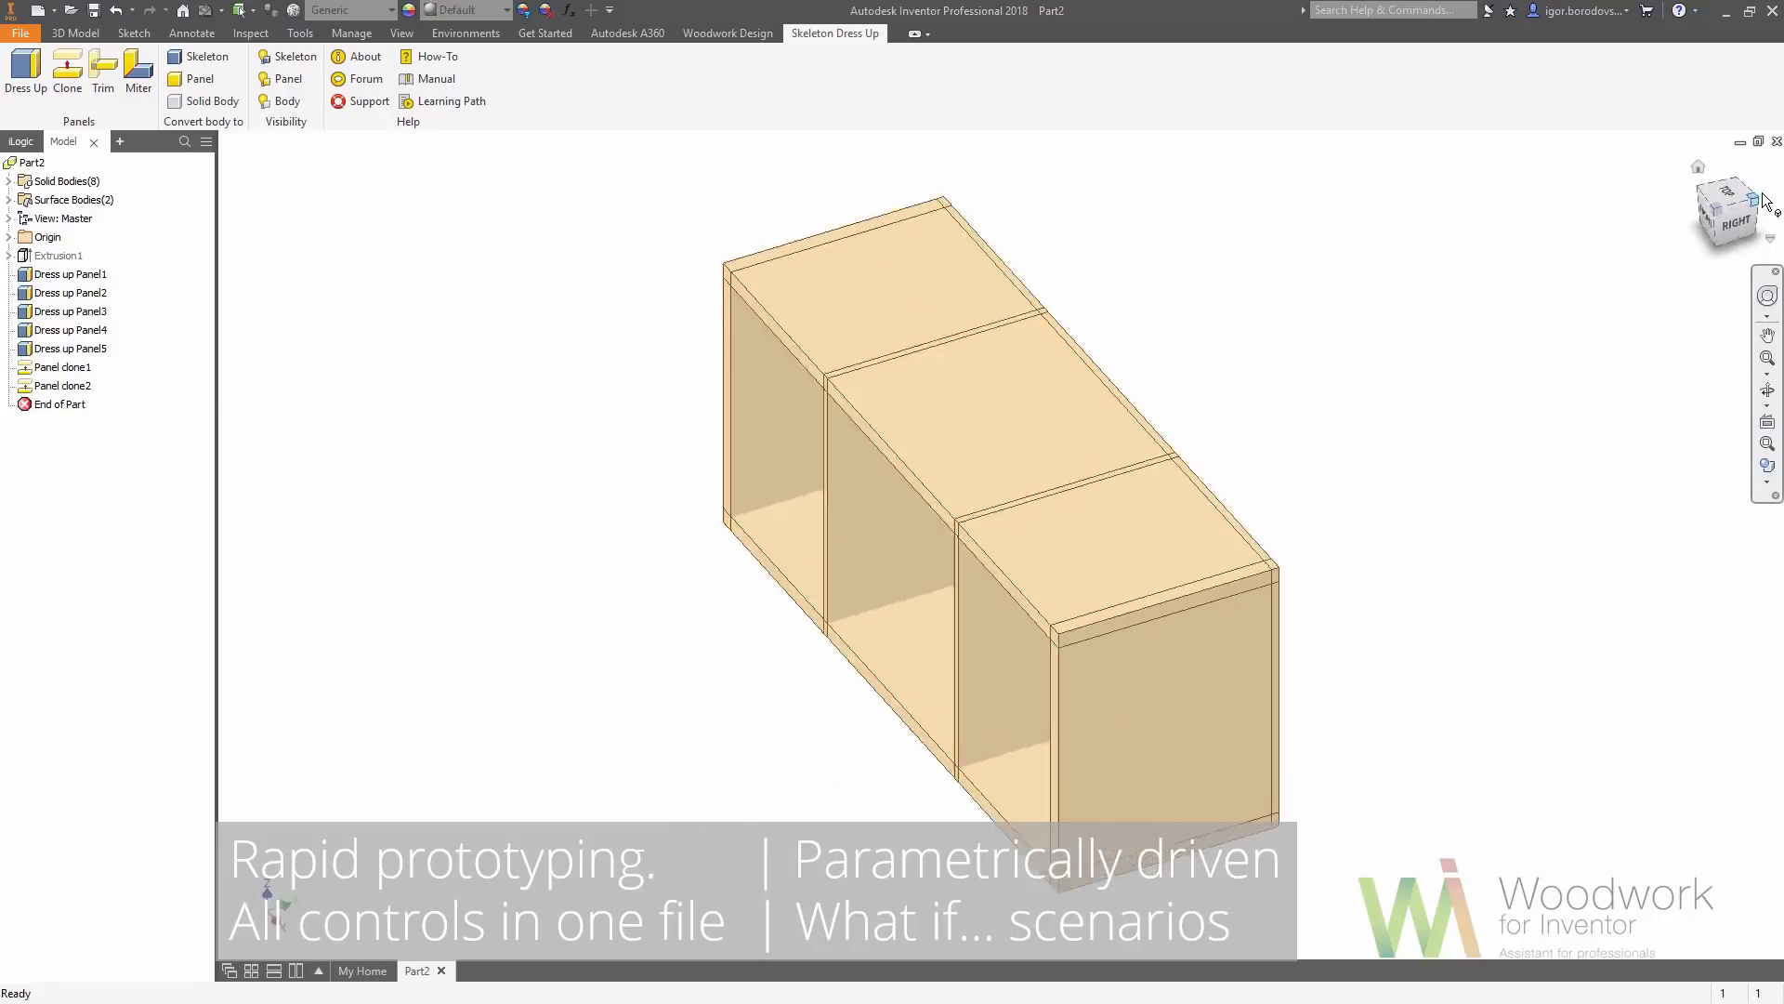
pyautogui.press('F6')
pyautogui.click(103, 74)
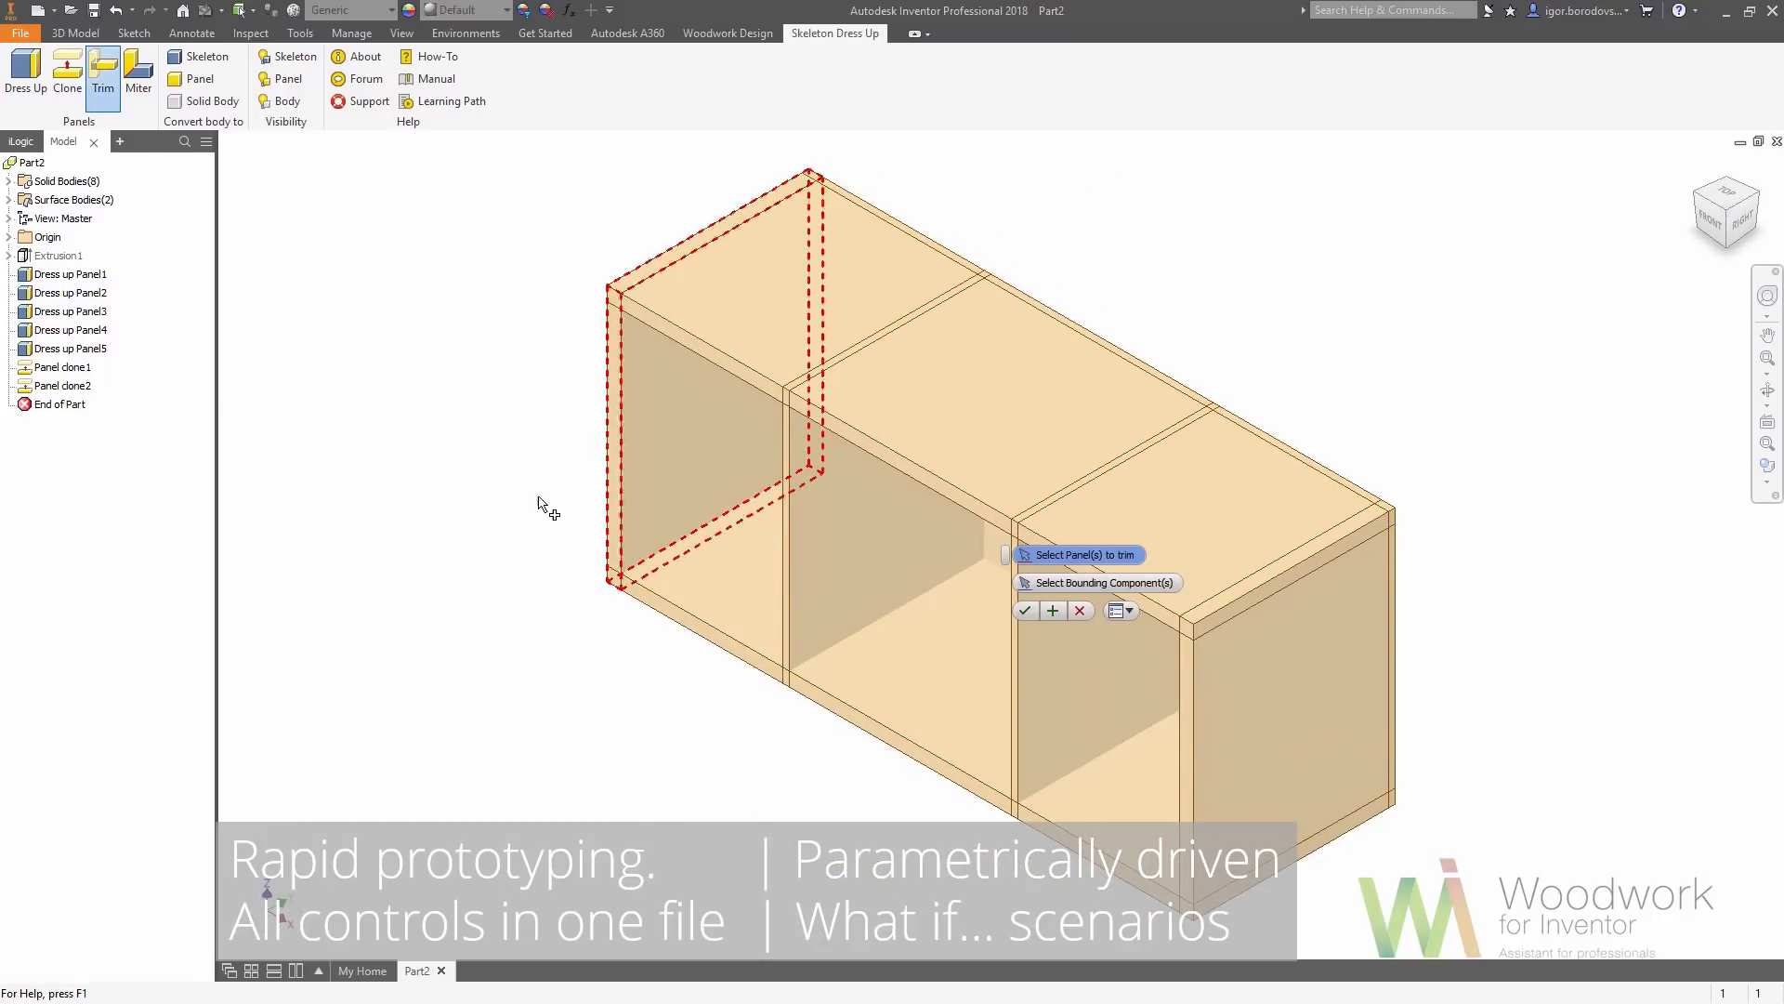
pyautogui.click(821, 525)
pyautogui.click(1043, 685)
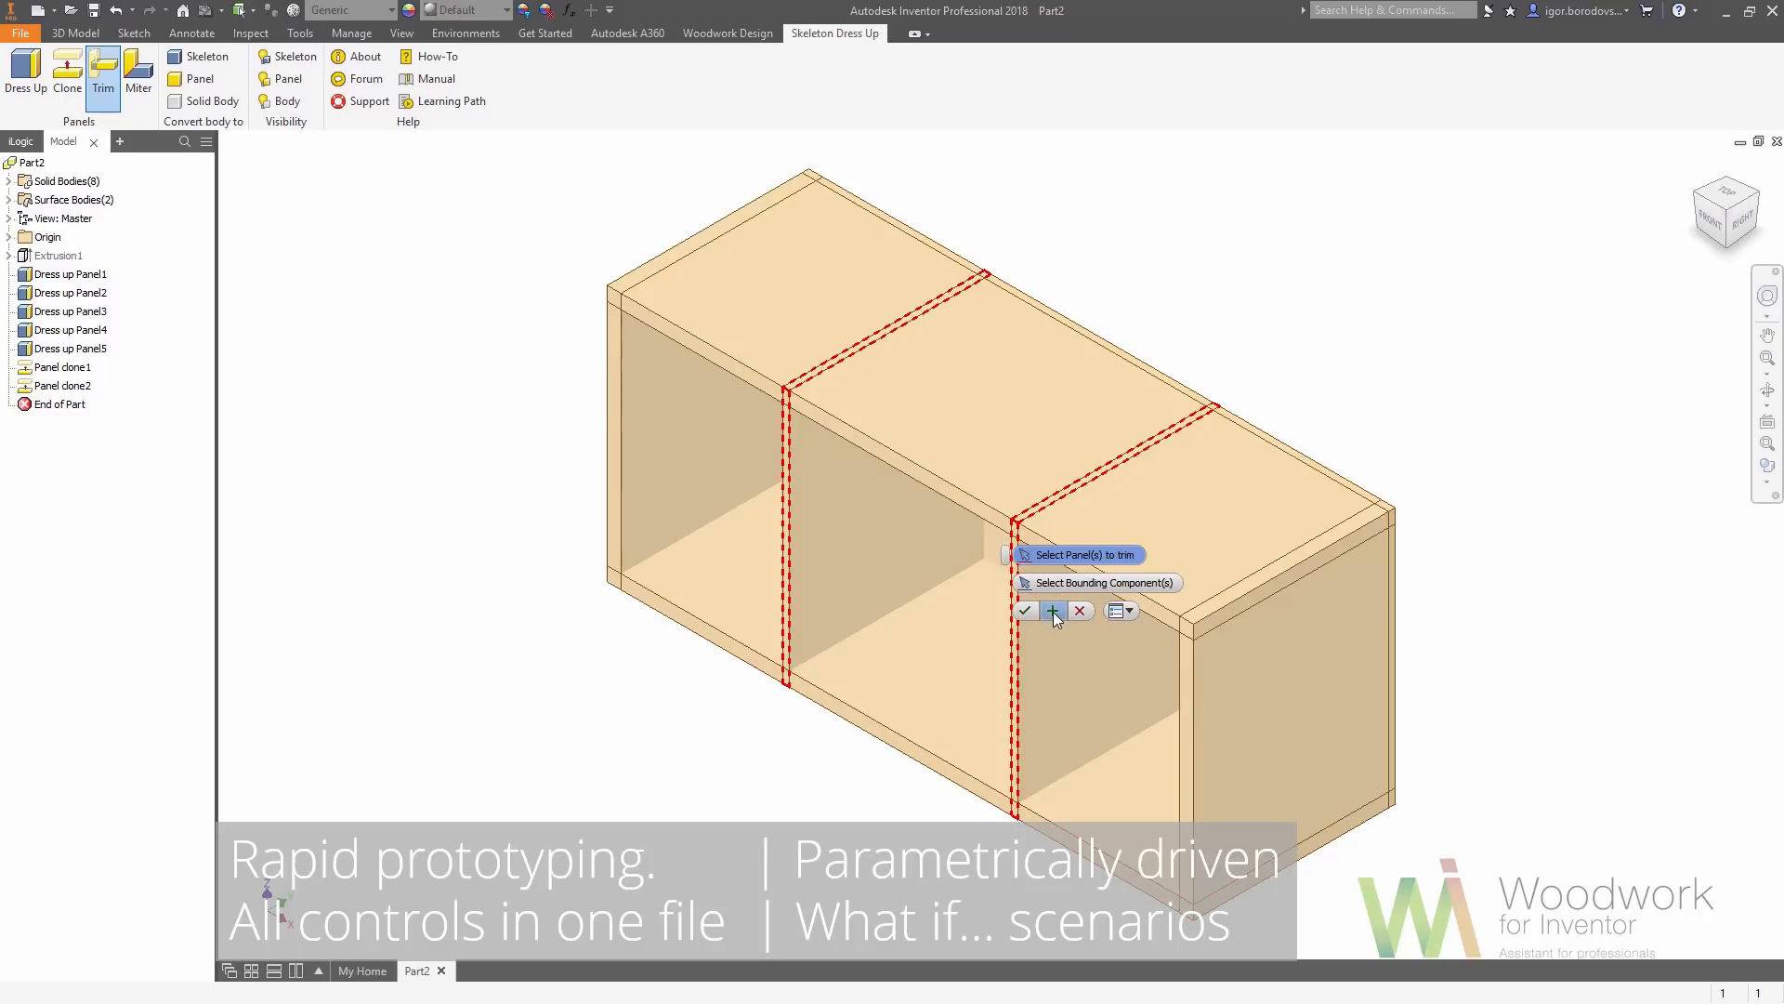
pyautogui.click(1052, 612)
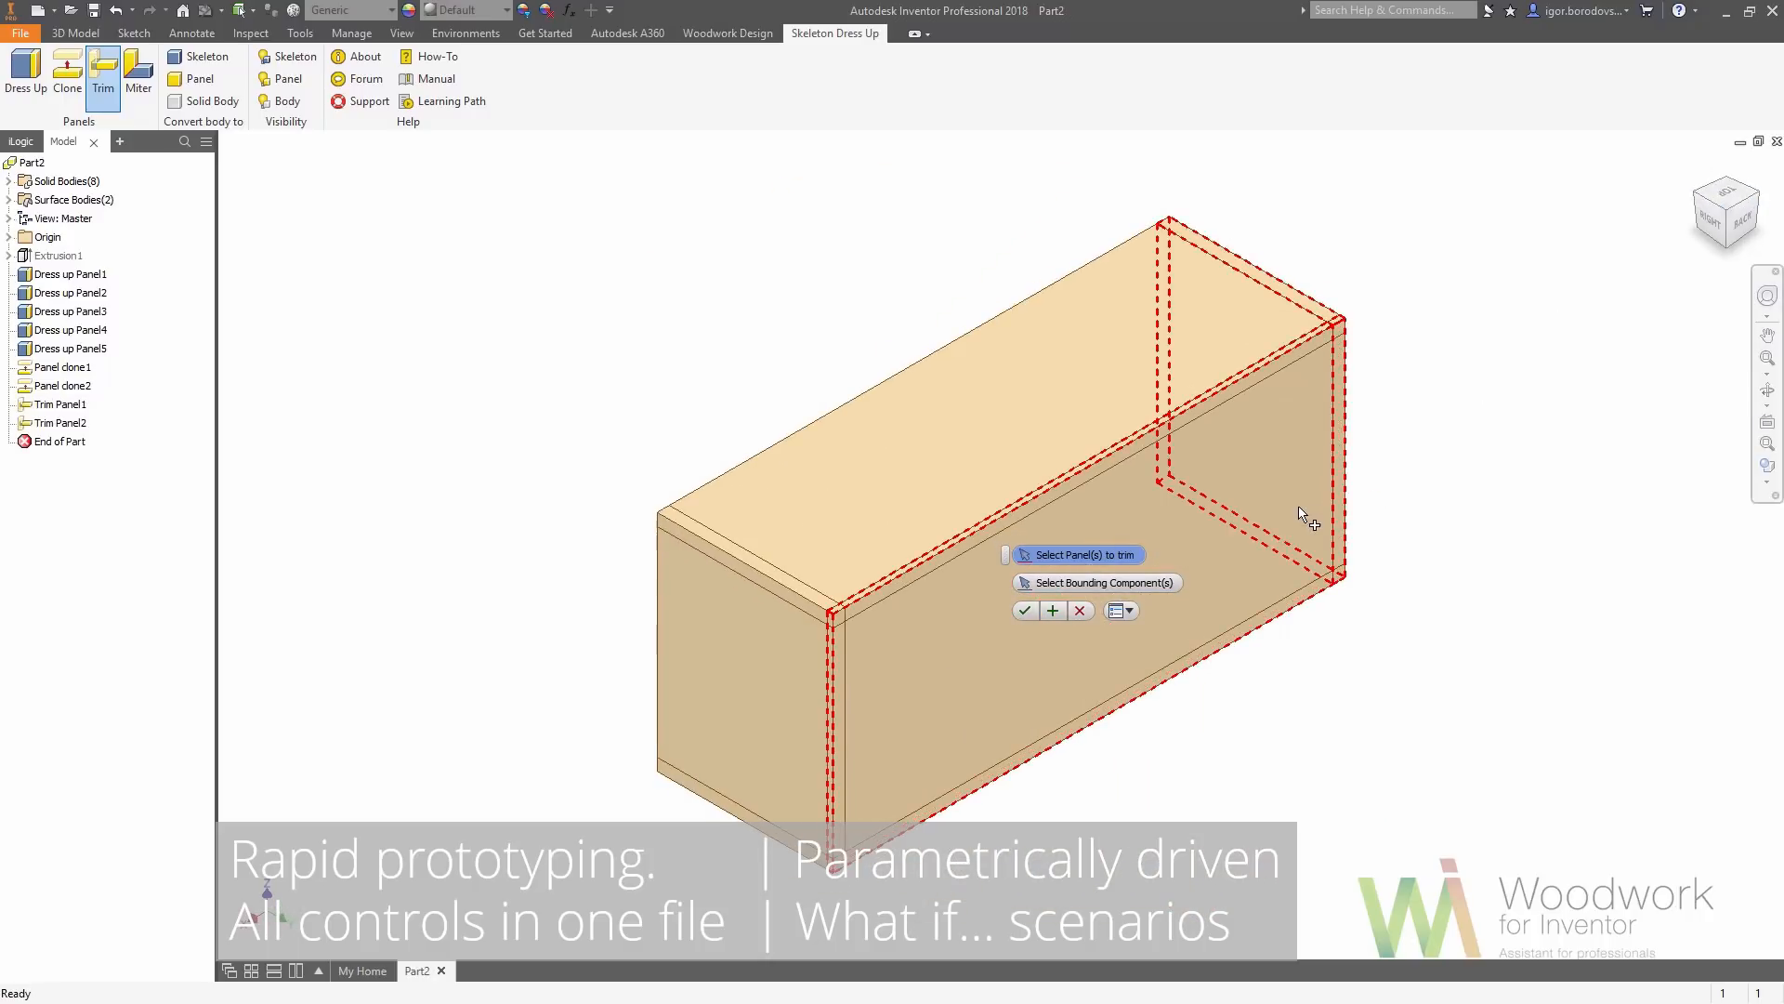
pyautogui.click(1066, 604)
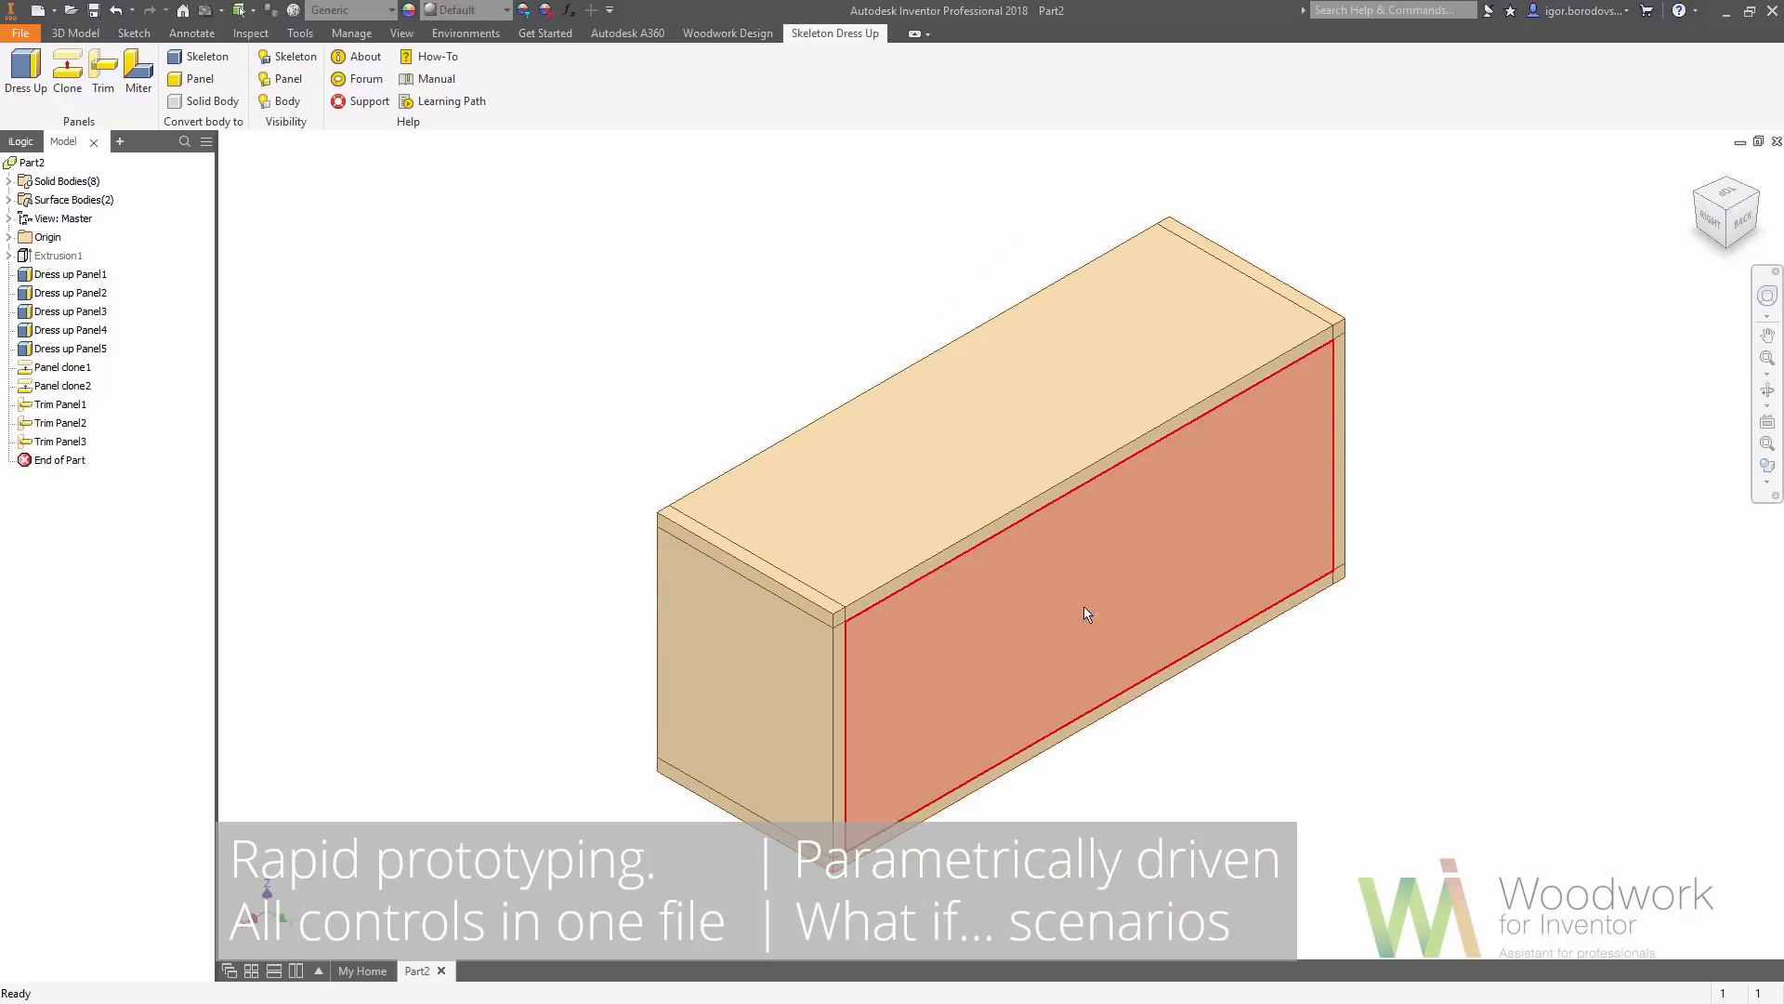
# Miter the corner joint between the left side panel and the top panel
pyautogui.click(1703, 203)
pyautogui.hotkey('ctrl', 'shift', 'w')
pyautogui.moveTo(622, 283); pyautogui.dragTo(709, 385)
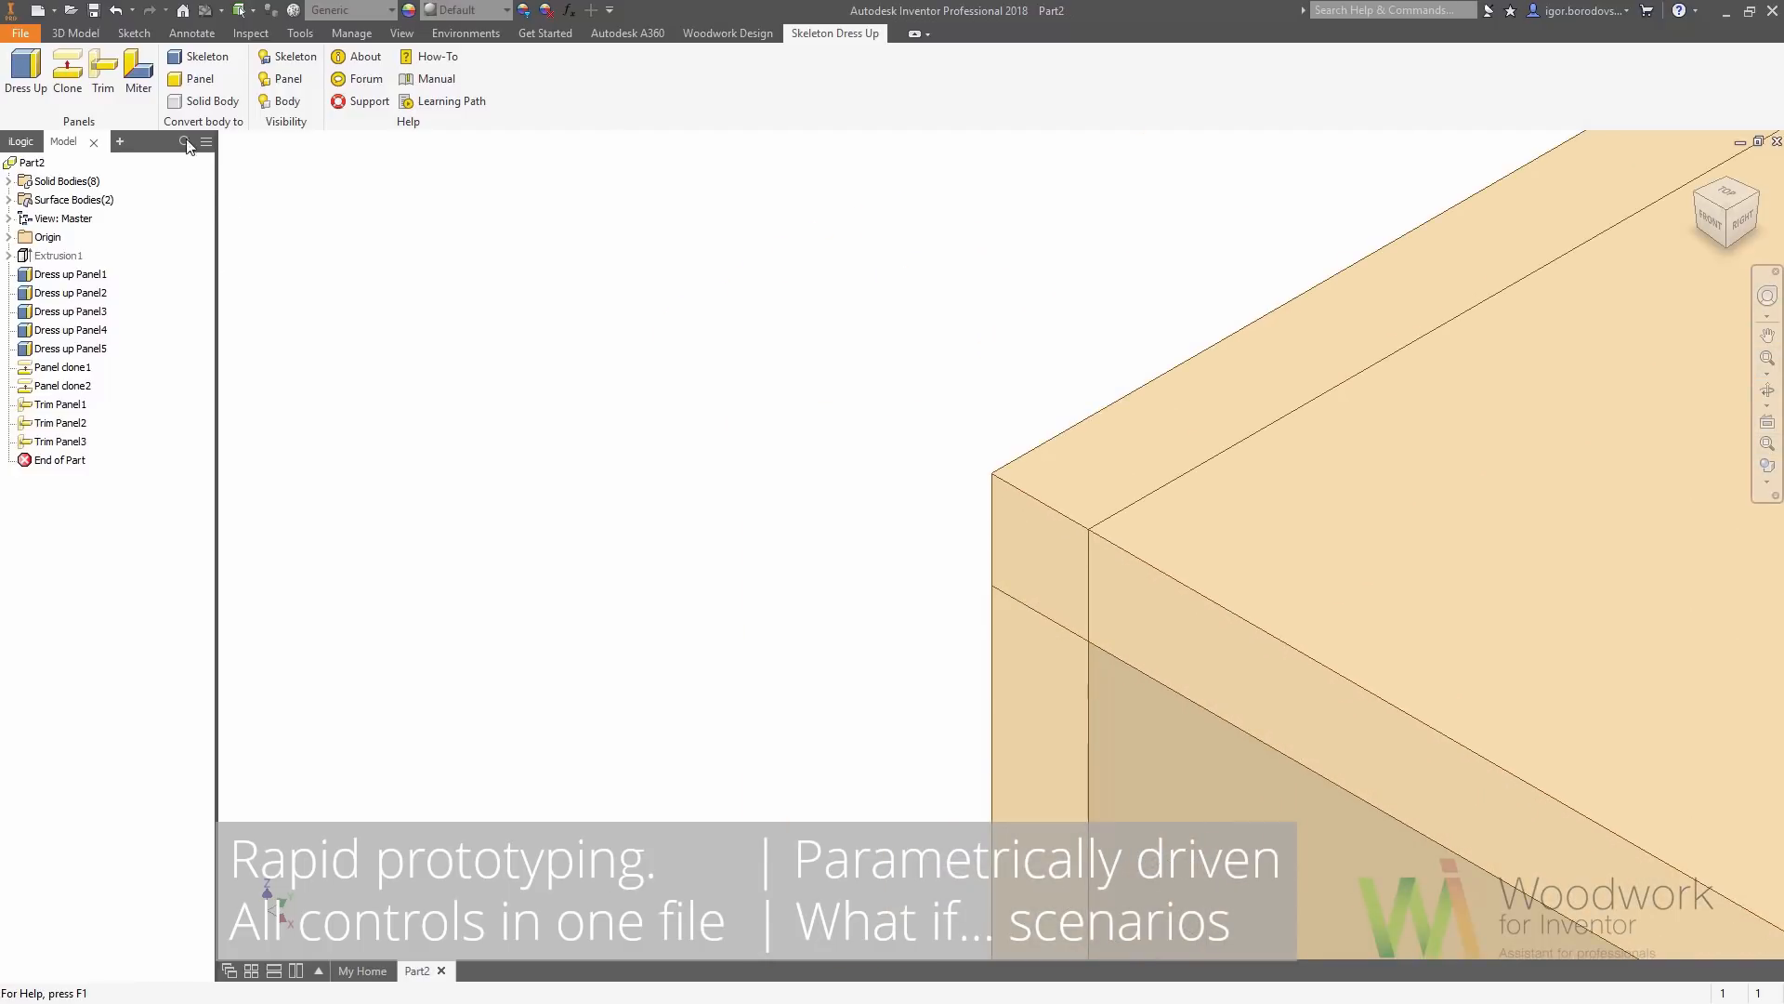
pyautogui.click(1214, 706)
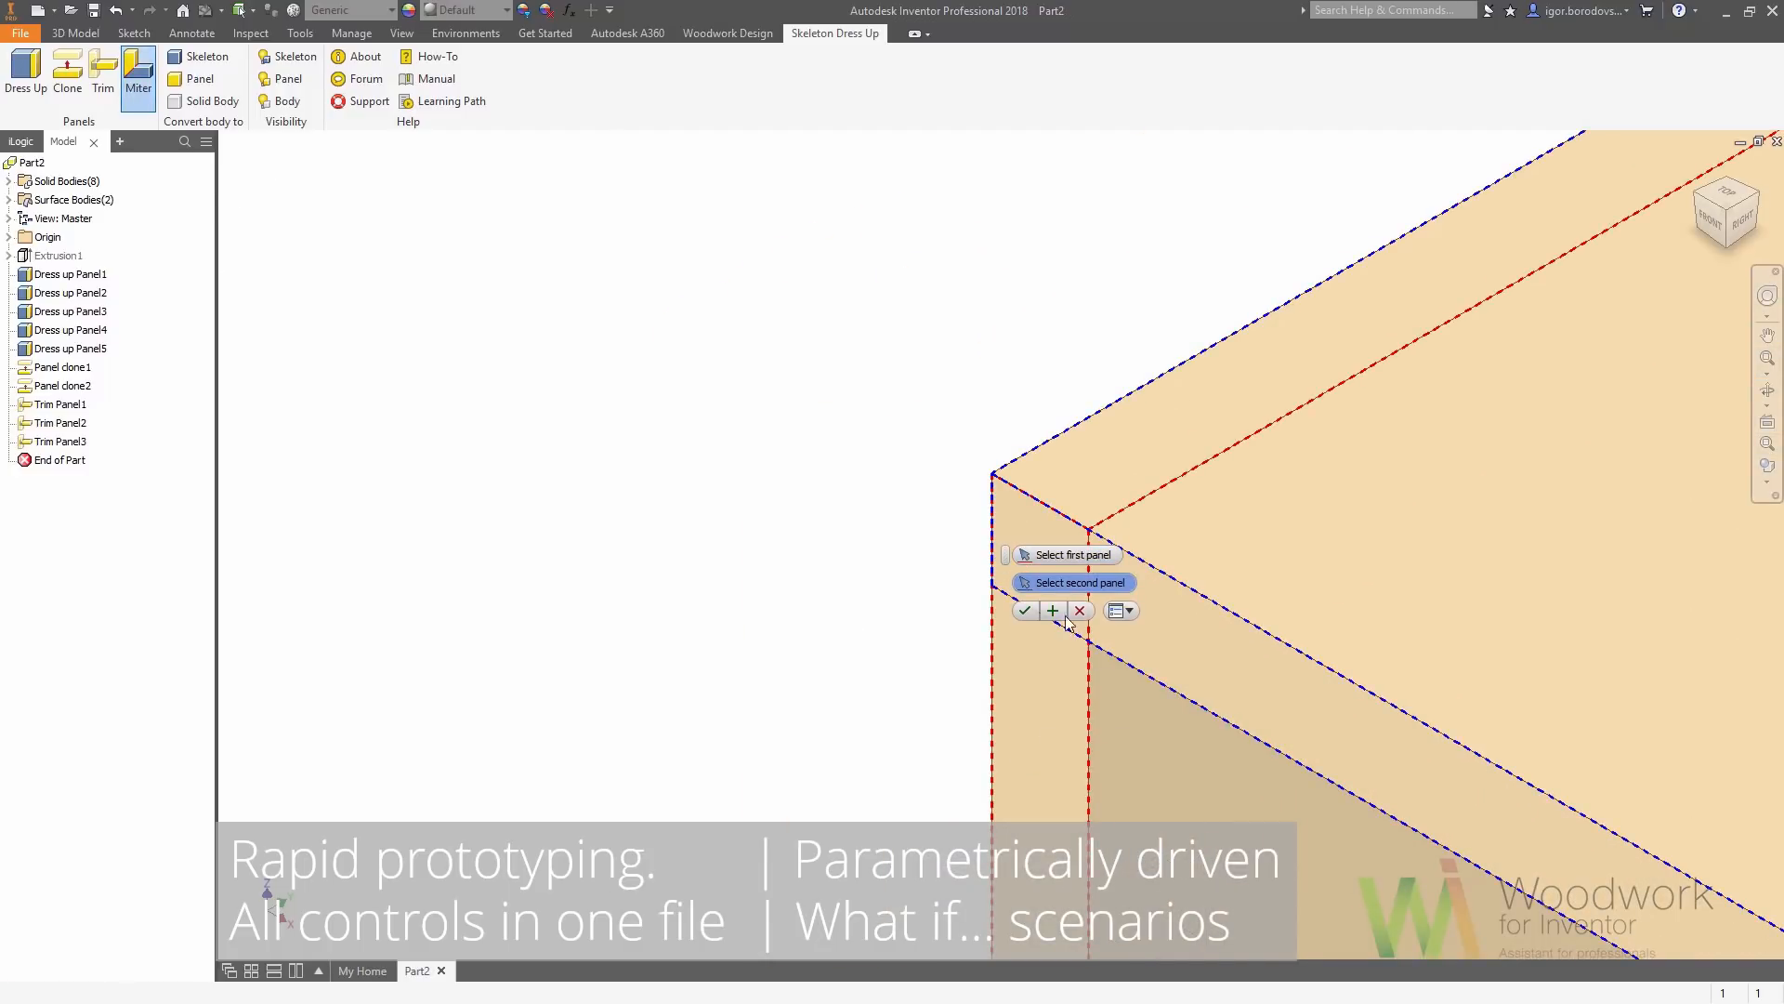
# Miter the right side panel's corner joints with the top panel and the bottom panel
pyautogui.scroll(-5, 509, 263)
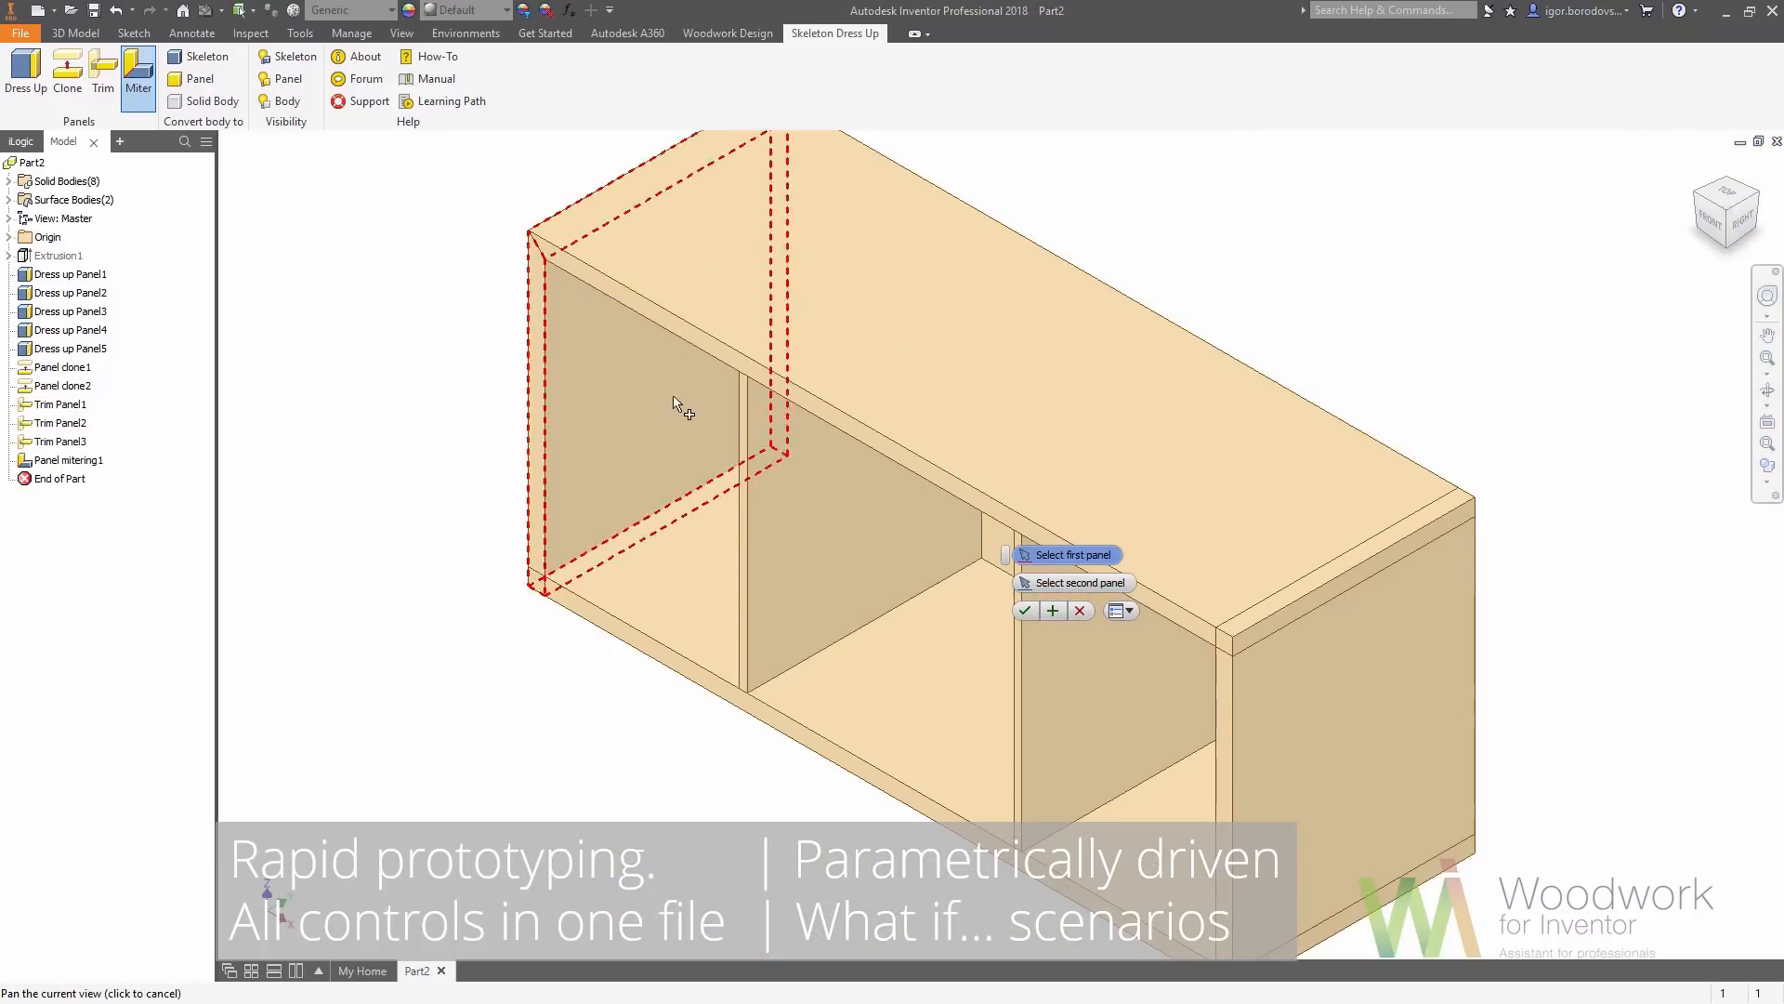
pyautogui.click(1288, 541)
pyautogui.click(1319, 669)
pyautogui.click(1052, 610)
pyautogui.click(1145, 855)
pyautogui.click(1332, 811)
pyautogui.click(1052, 611)
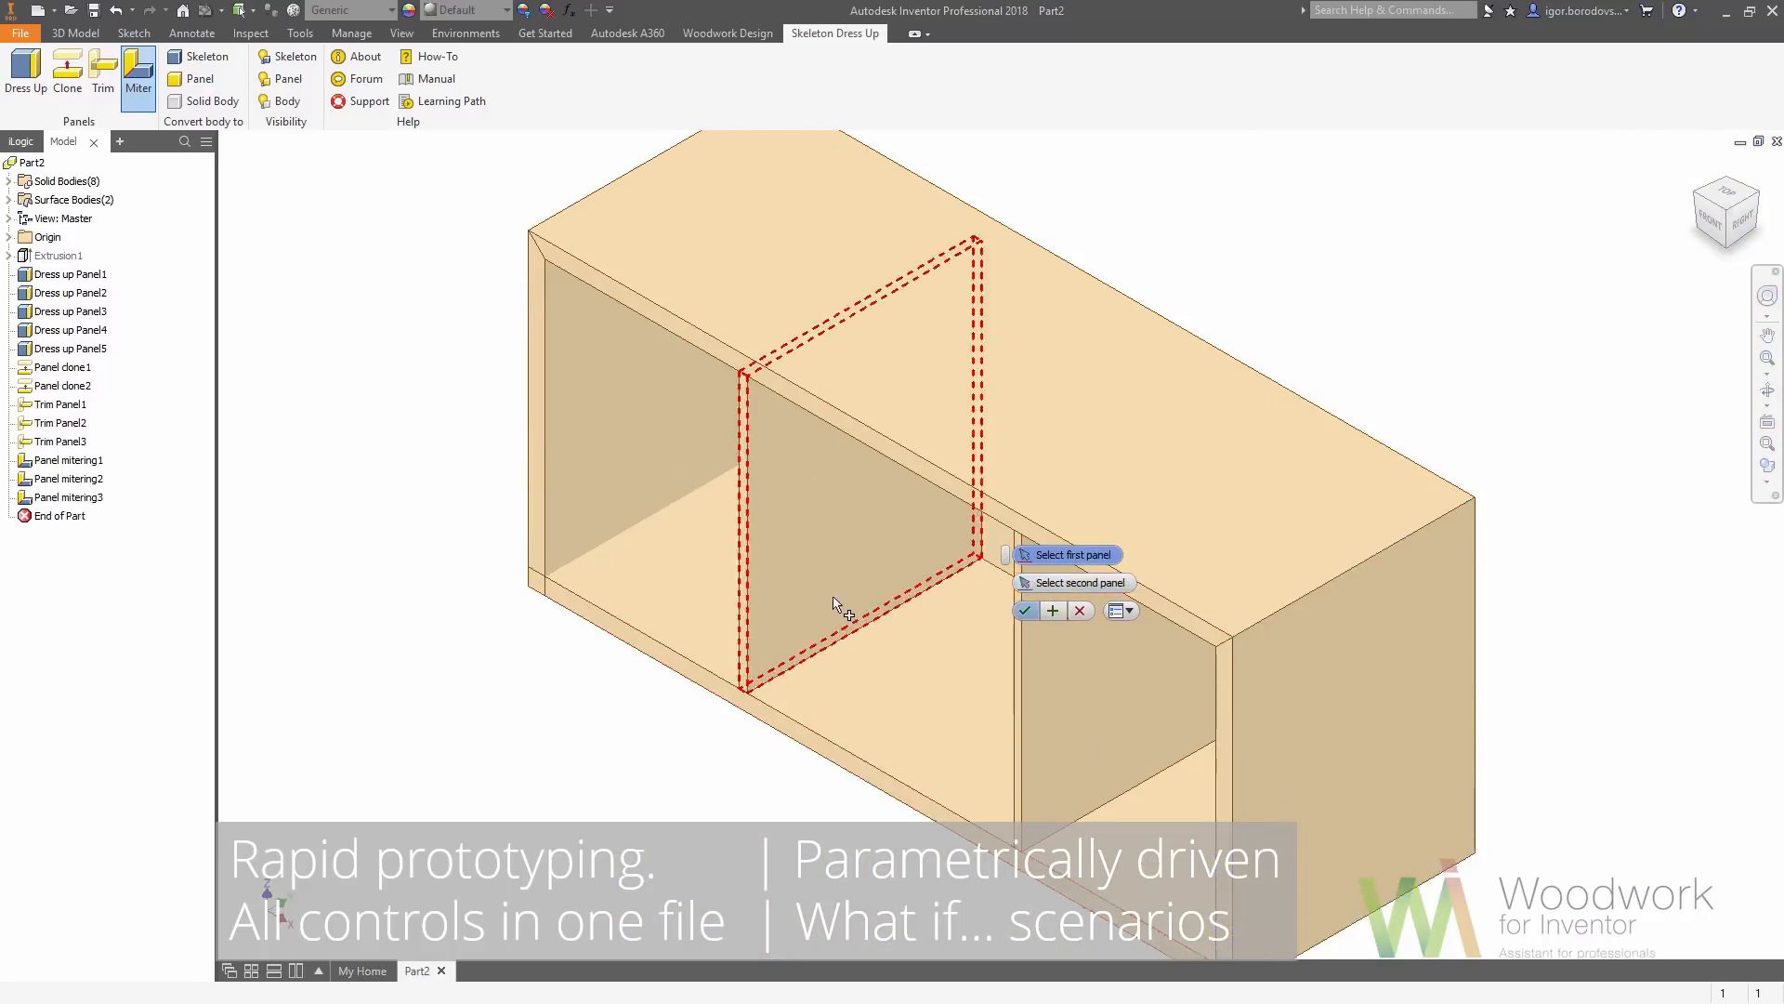
# Miter the corner joint between the left side panel and the bottom panel
pyautogui.click(639, 516)
pyautogui.click(653, 556)
pyautogui.click(1025, 610)
pyautogui.scroll(-1, 1001, 558)
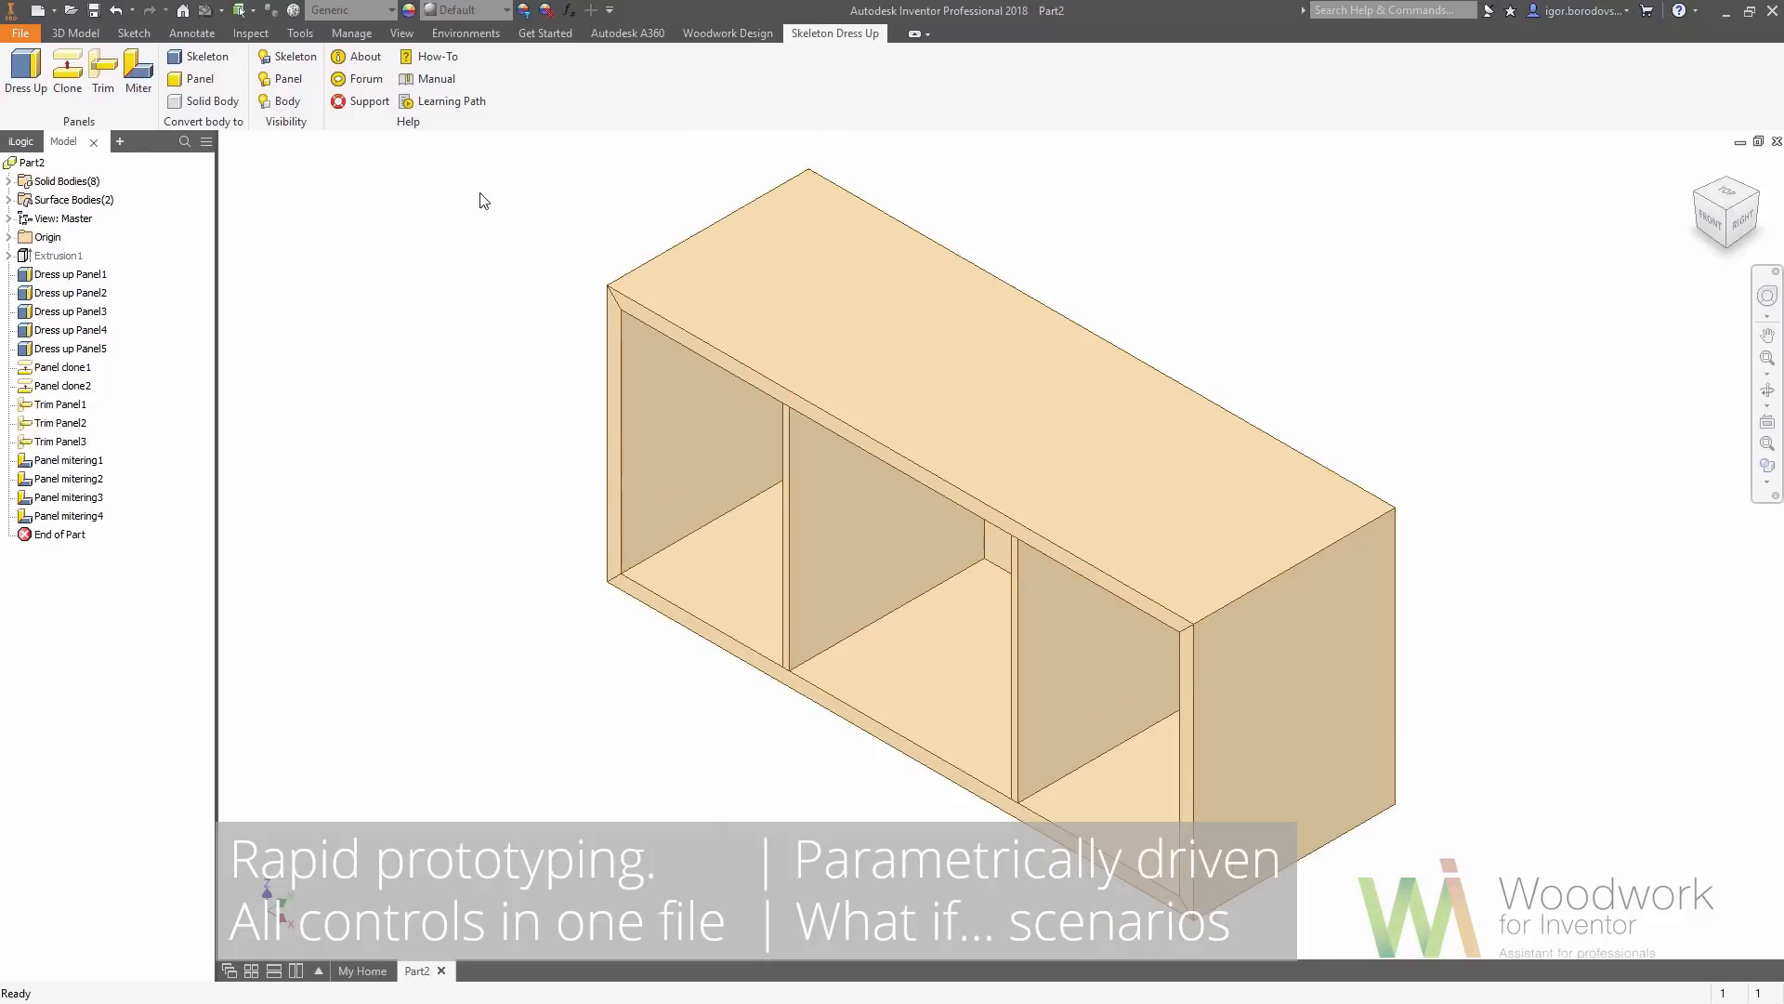
# Use a direct edit to move the left spacer's front face back by Other_Panels plus 2 mm
pyautogui.click(67, 31)
pyautogui.click(695, 78)
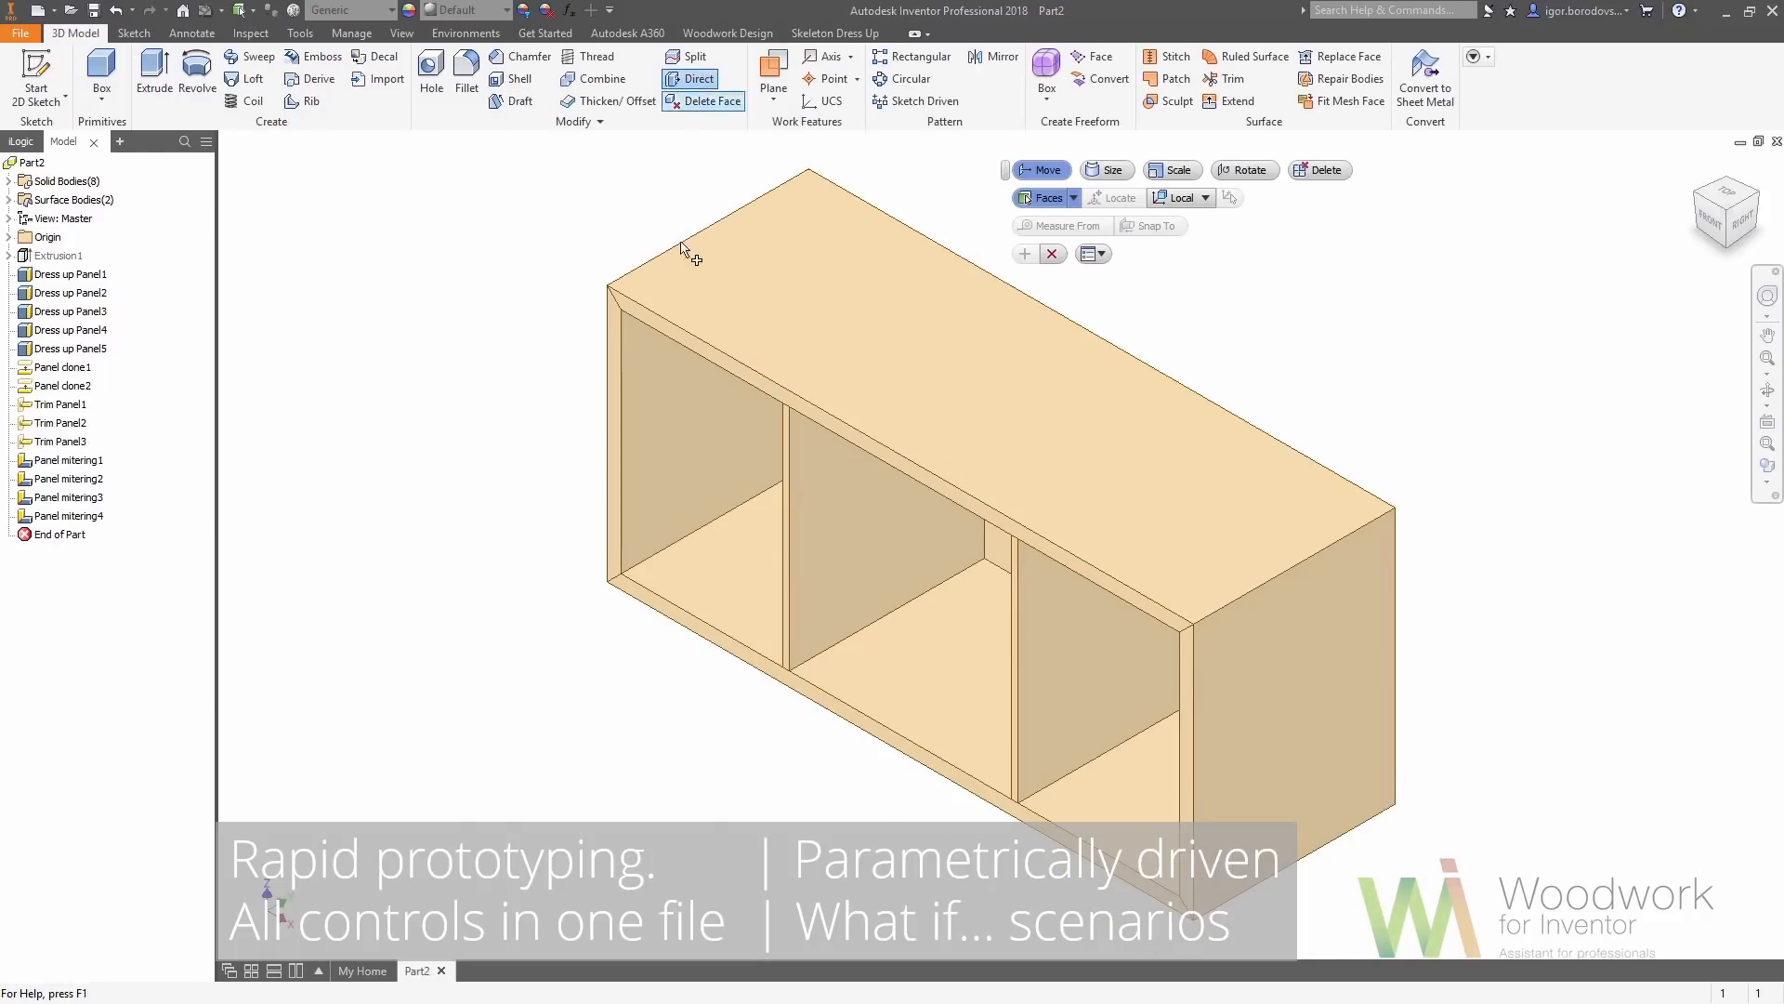
pyautogui.scroll(1, 792, 525)
pyautogui.scroll(2, 789, 533)
pyautogui.click(779, 557)
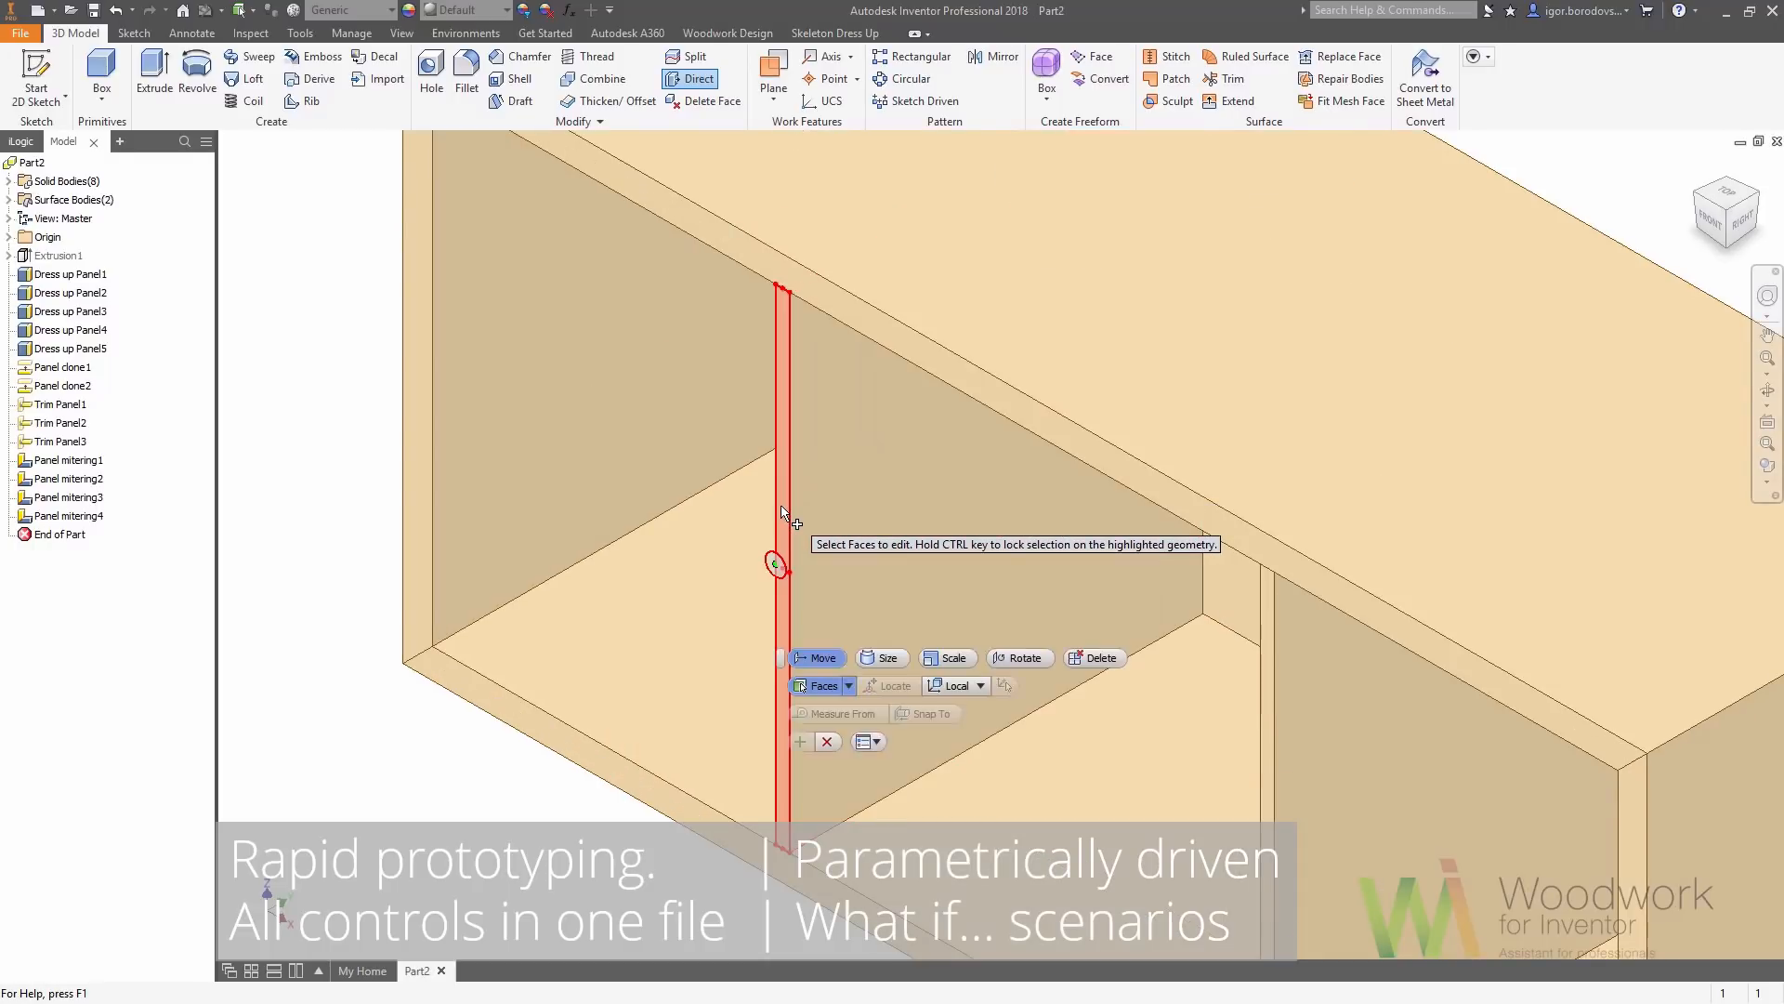
pyautogui.moveTo(748, 571); pyautogui.dragTo(764, 564)
pyautogui.click(687, 653)
pyautogui.click(701, 656)
pyautogui.click(700, 722)
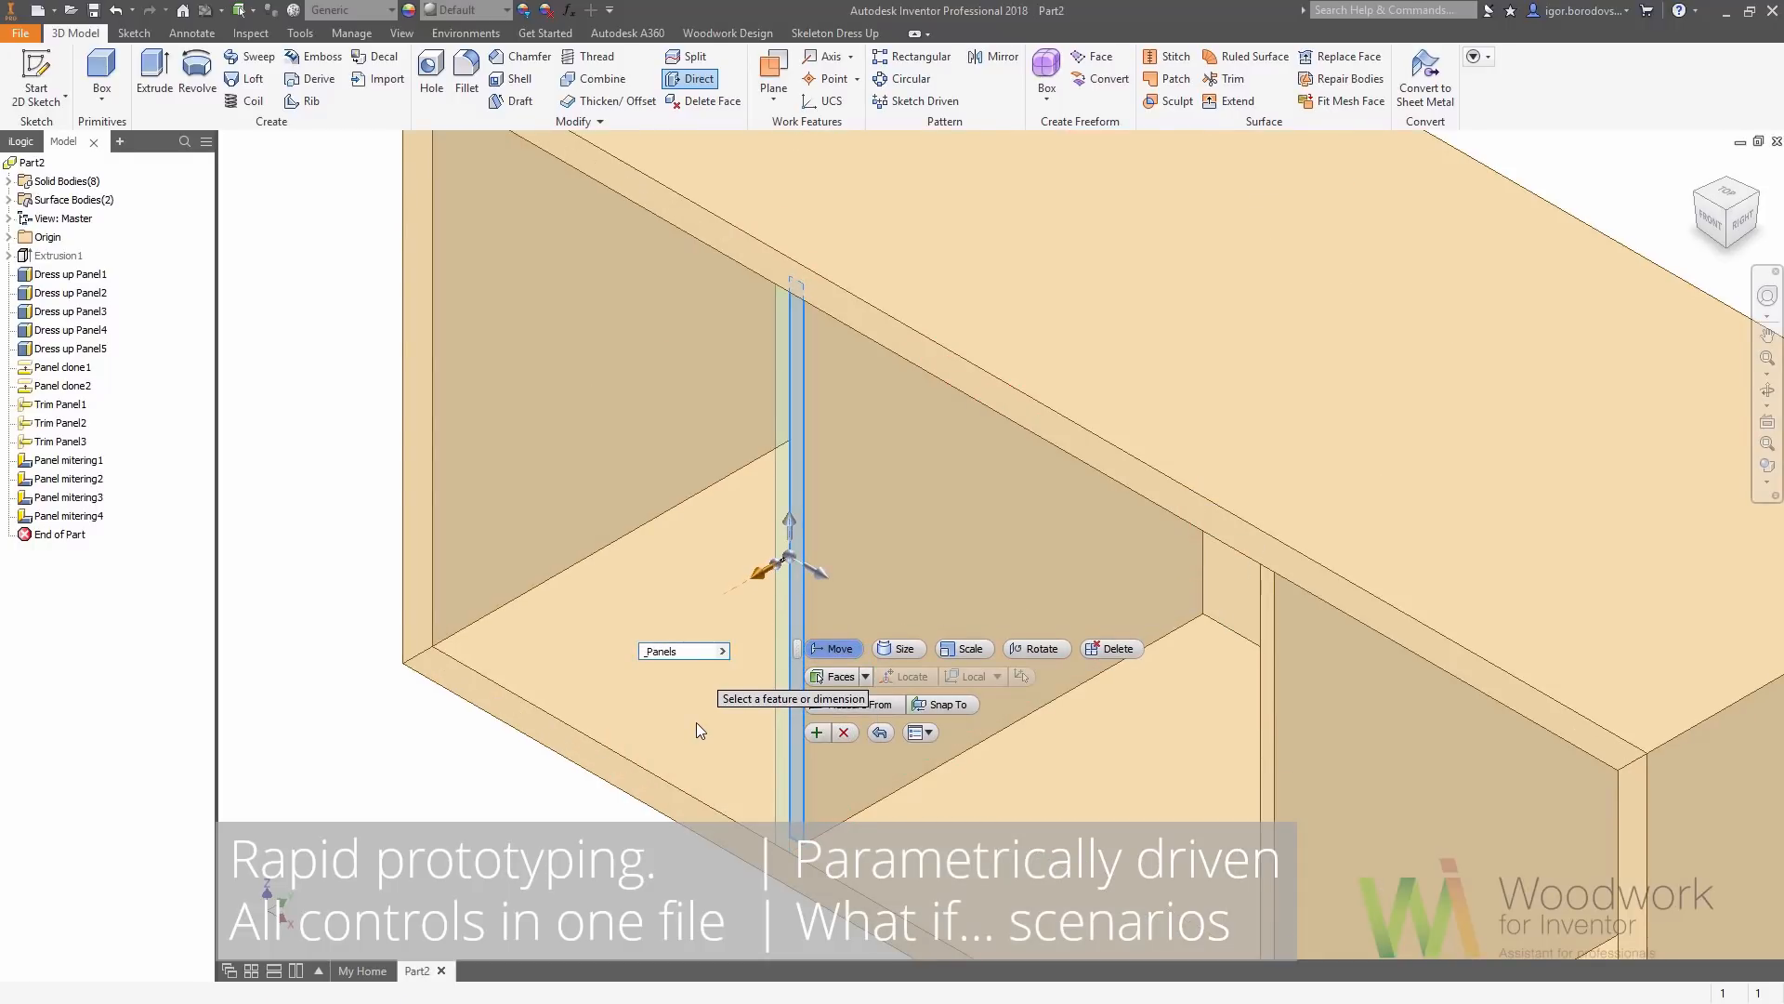
pyautogui.write('-2')
pyautogui.press('F6')
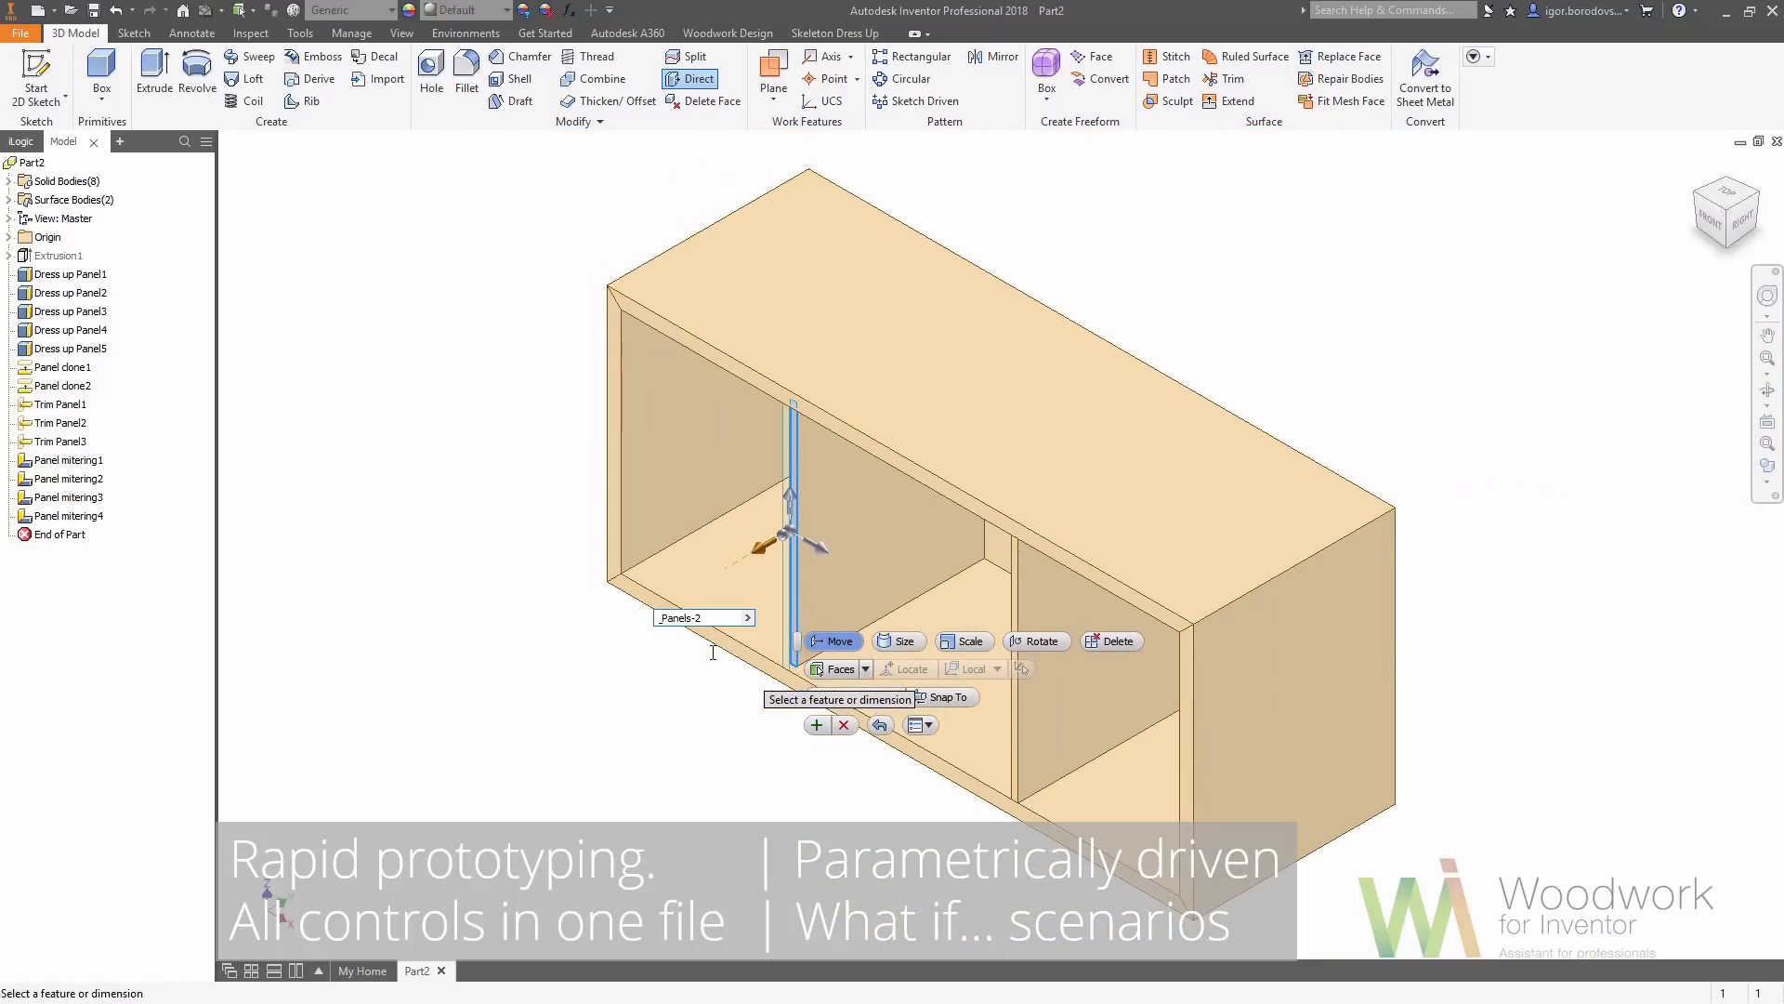
pyautogui.click(817, 724)
# Move the right spacer's front face back with a direct edit, snapping it to the left spacer's front face
pyautogui.scroll(4, 997, 684)
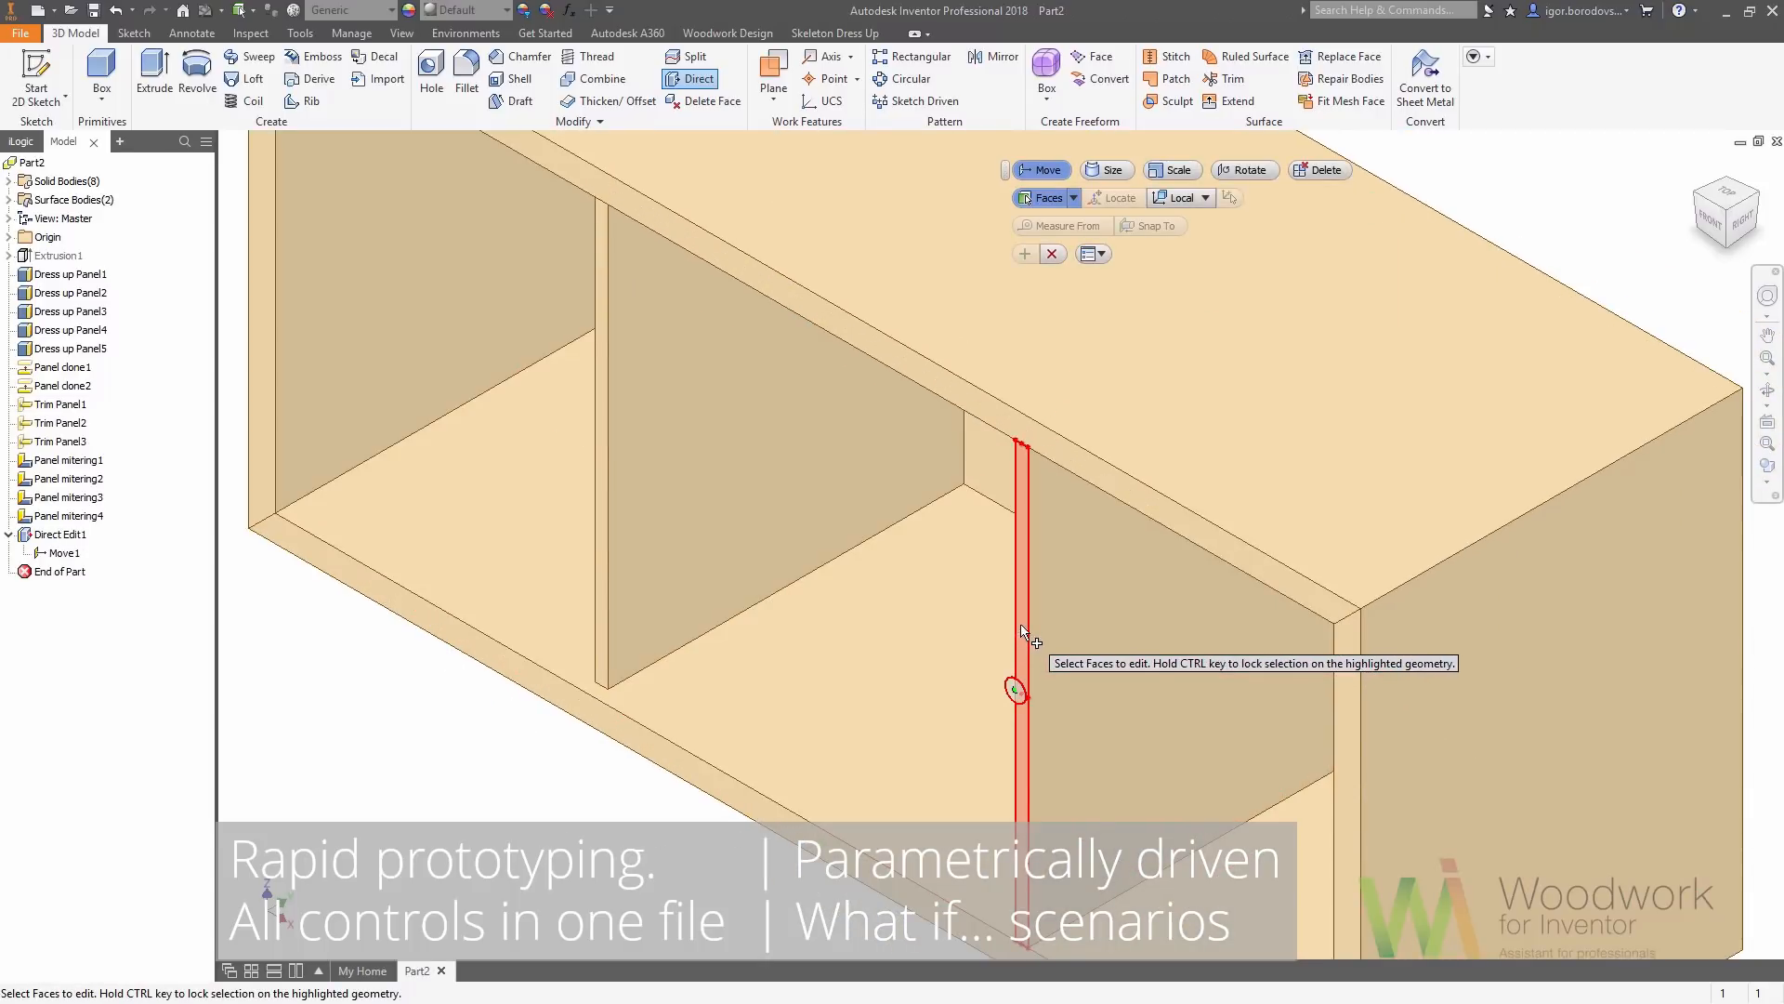
pyautogui.click(1020, 688)
pyautogui.moveTo(985, 711); pyautogui.dragTo(1050, 661)
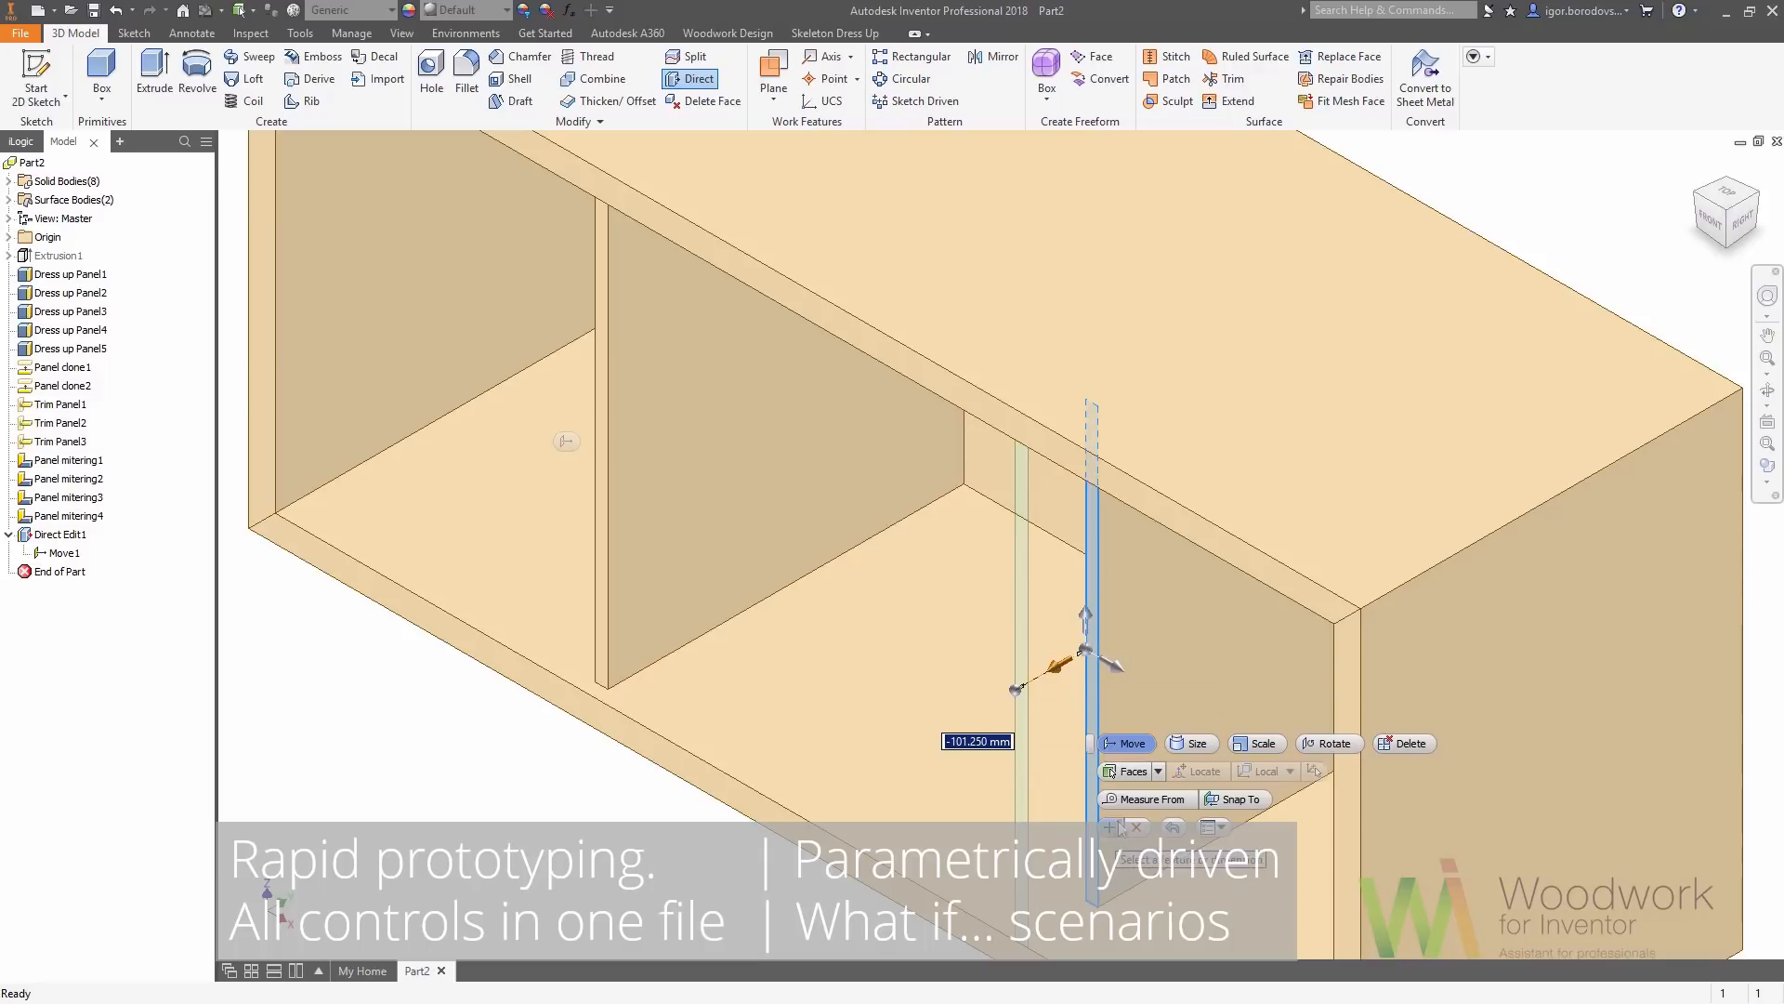
pyautogui.click(1251, 805)
pyautogui.click(601, 544)
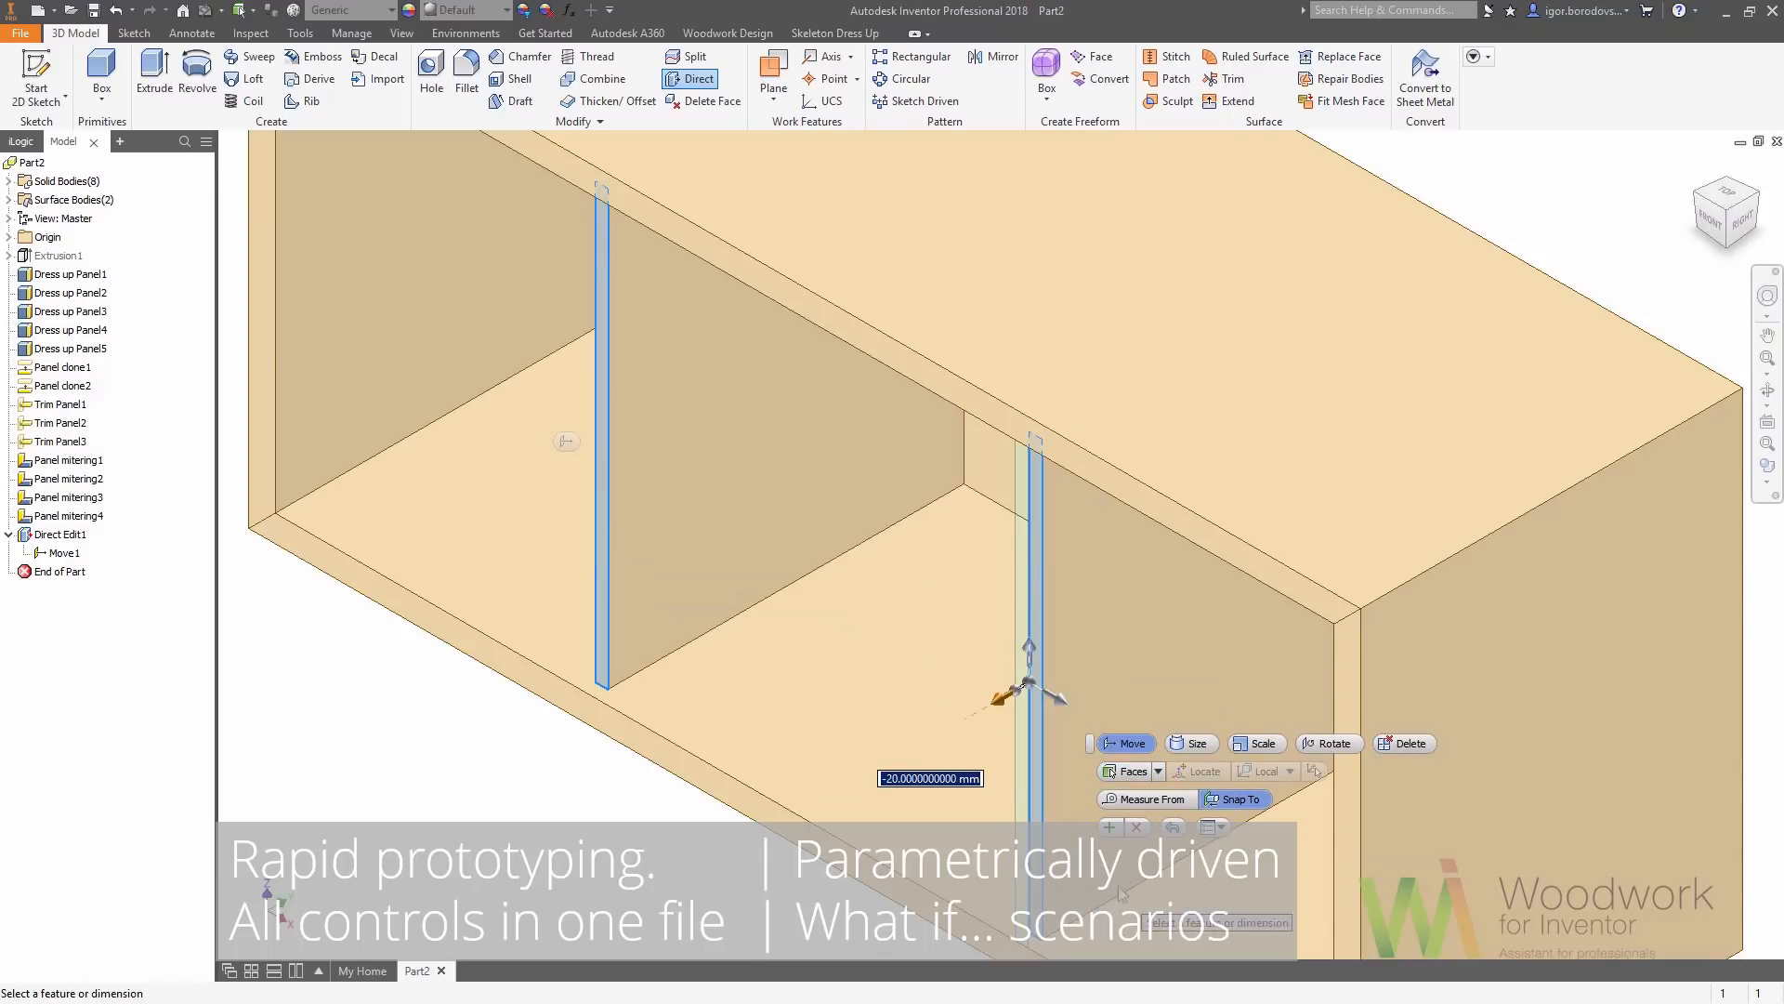
pyautogui.click(1108, 825)
pyautogui.scroll(-3, 1012, 777)
pyautogui.press('Escape')
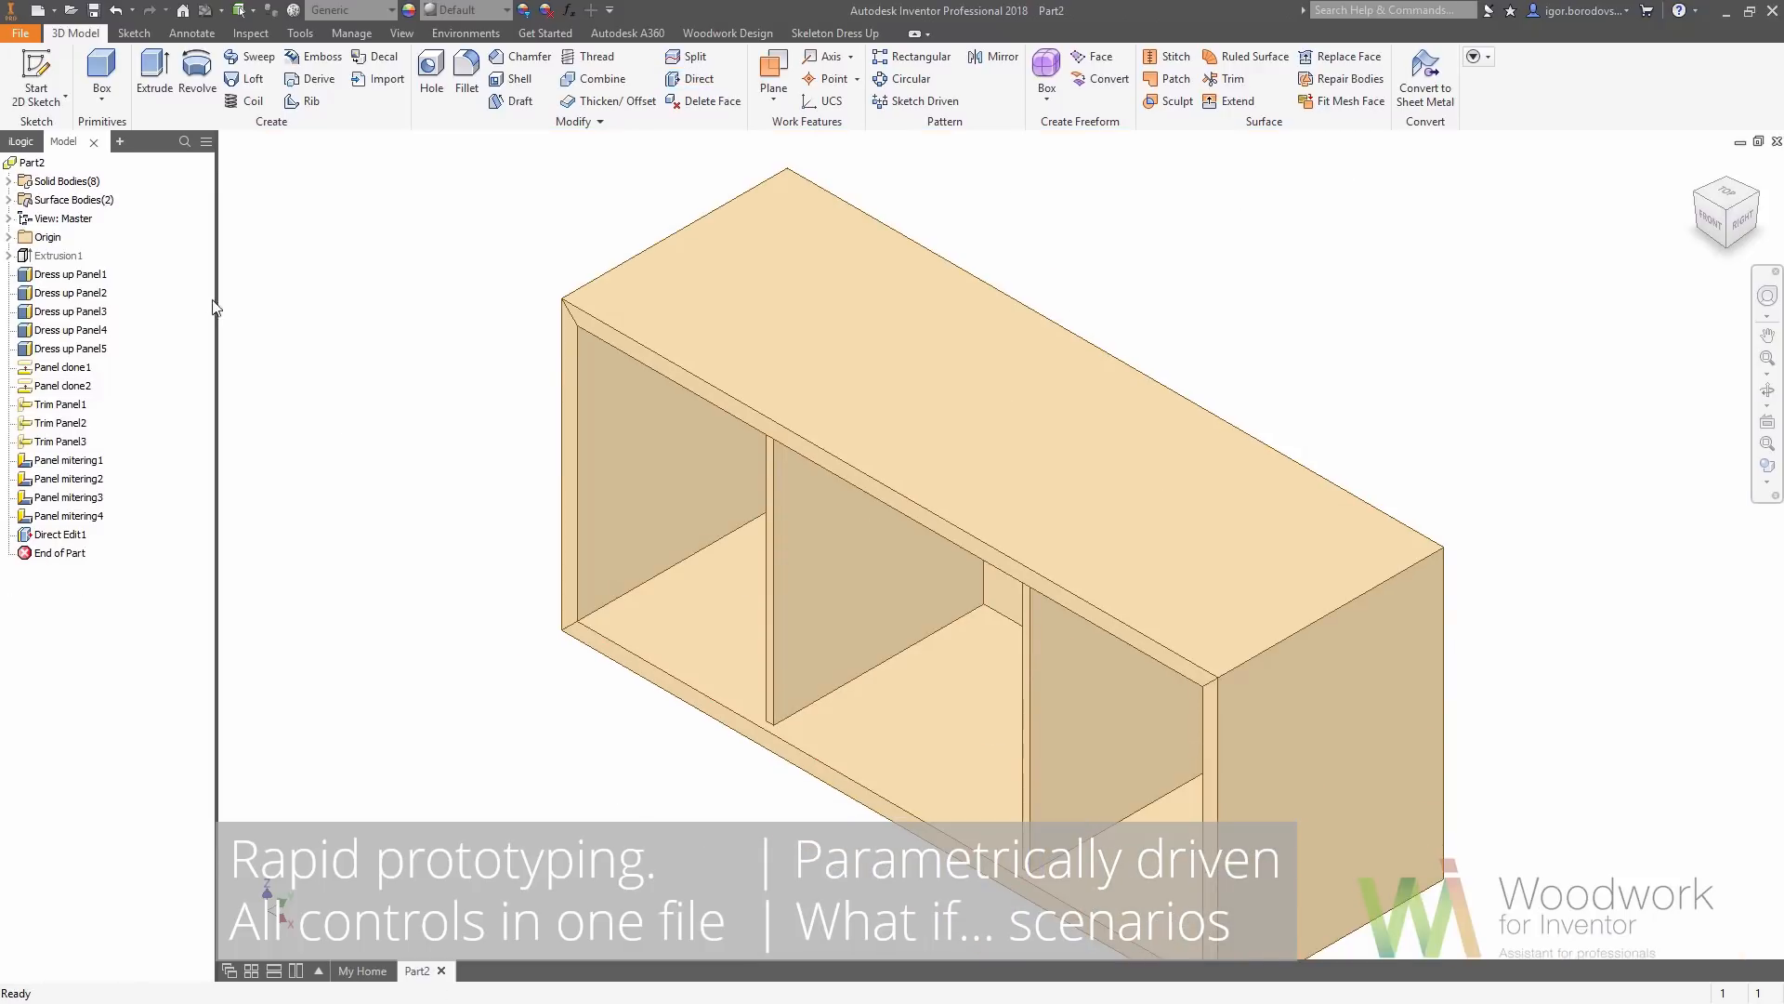
# Show the hidden Box body and start a 2D sketch on its front face
pyautogui.click(9, 181)
pyautogui.rightClick(50, 200)
pyautogui.click(91, 321)
pyautogui.click(613, 444)
pyautogui.click(732, 435)
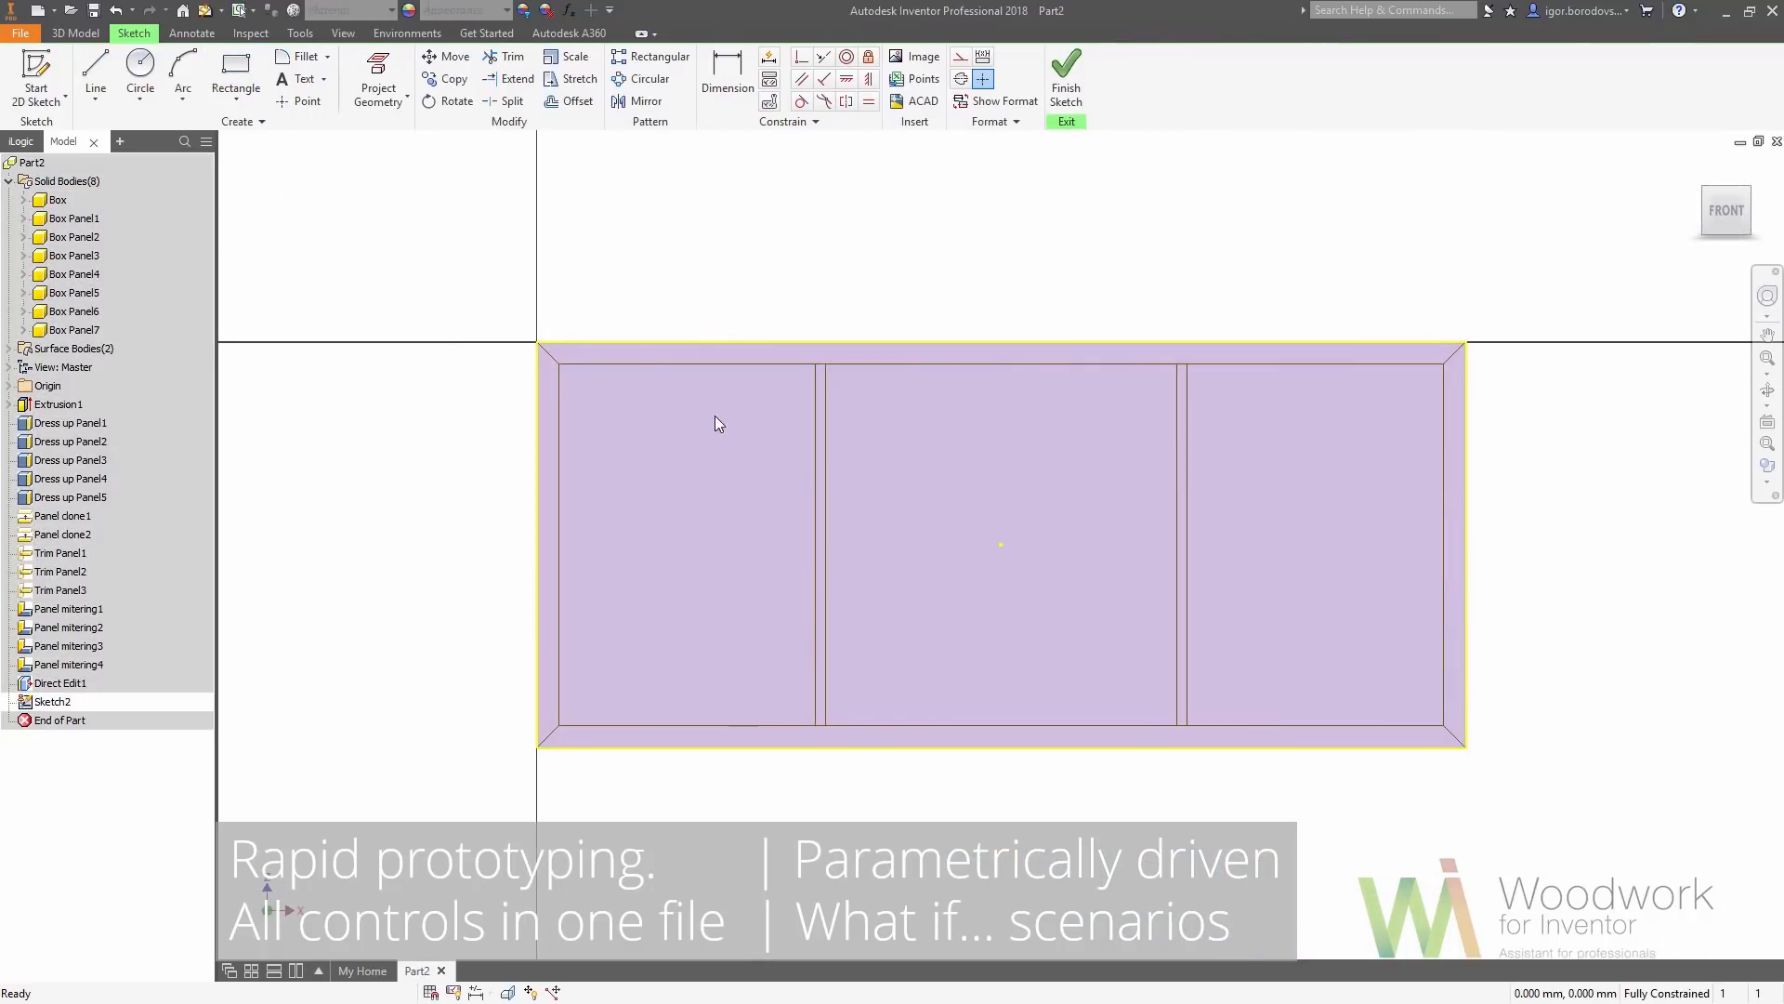
# Project the carcase opening and left spacer edges into the sketch and convert them to construction lines
pyautogui.press('p')
pyautogui.scroll(-10, 827, 409)
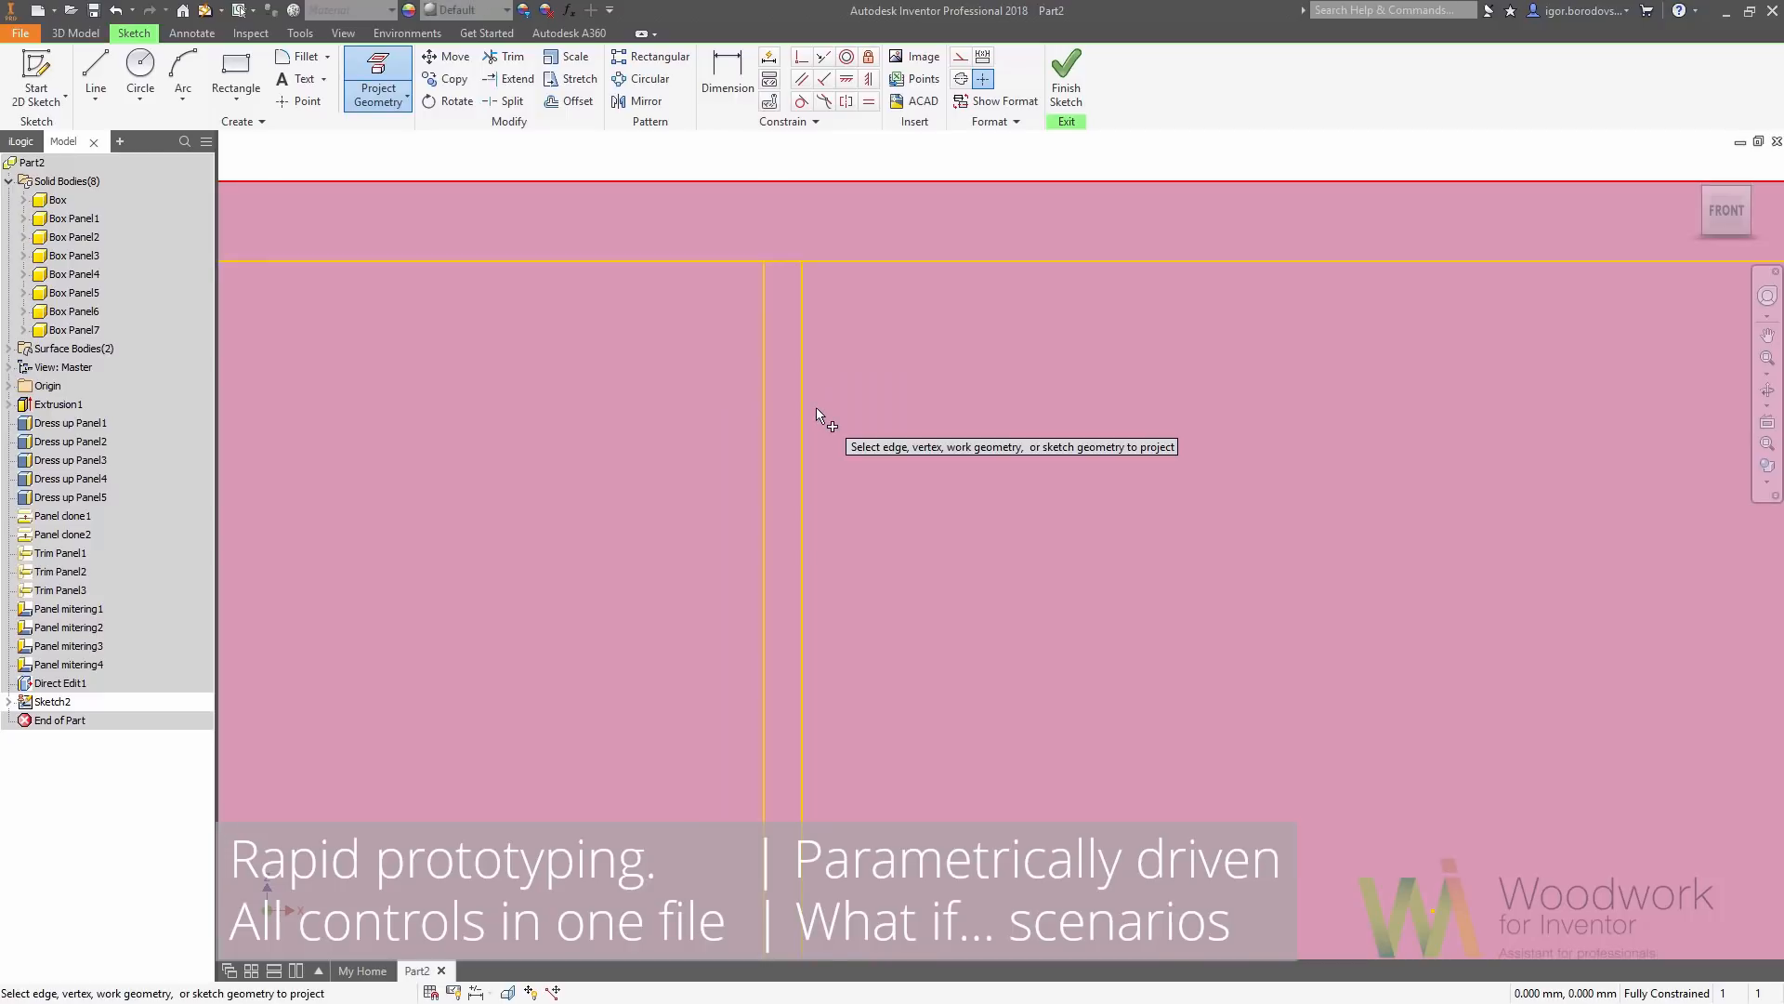
pyautogui.scroll(8, 849, 238)
pyautogui.moveTo(560, 204); pyautogui.dragTo(1458, 739)
pyautogui.rightClick(1456, 736)
pyautogui.click(1515, 734)
pyautogui.click(855, 682)
# Sketch a two-point rectangle over the left compartment, from the opening's upper left inner corner to the foot of the left spacer's centreline
pyautogui.rightClick(799, 654)
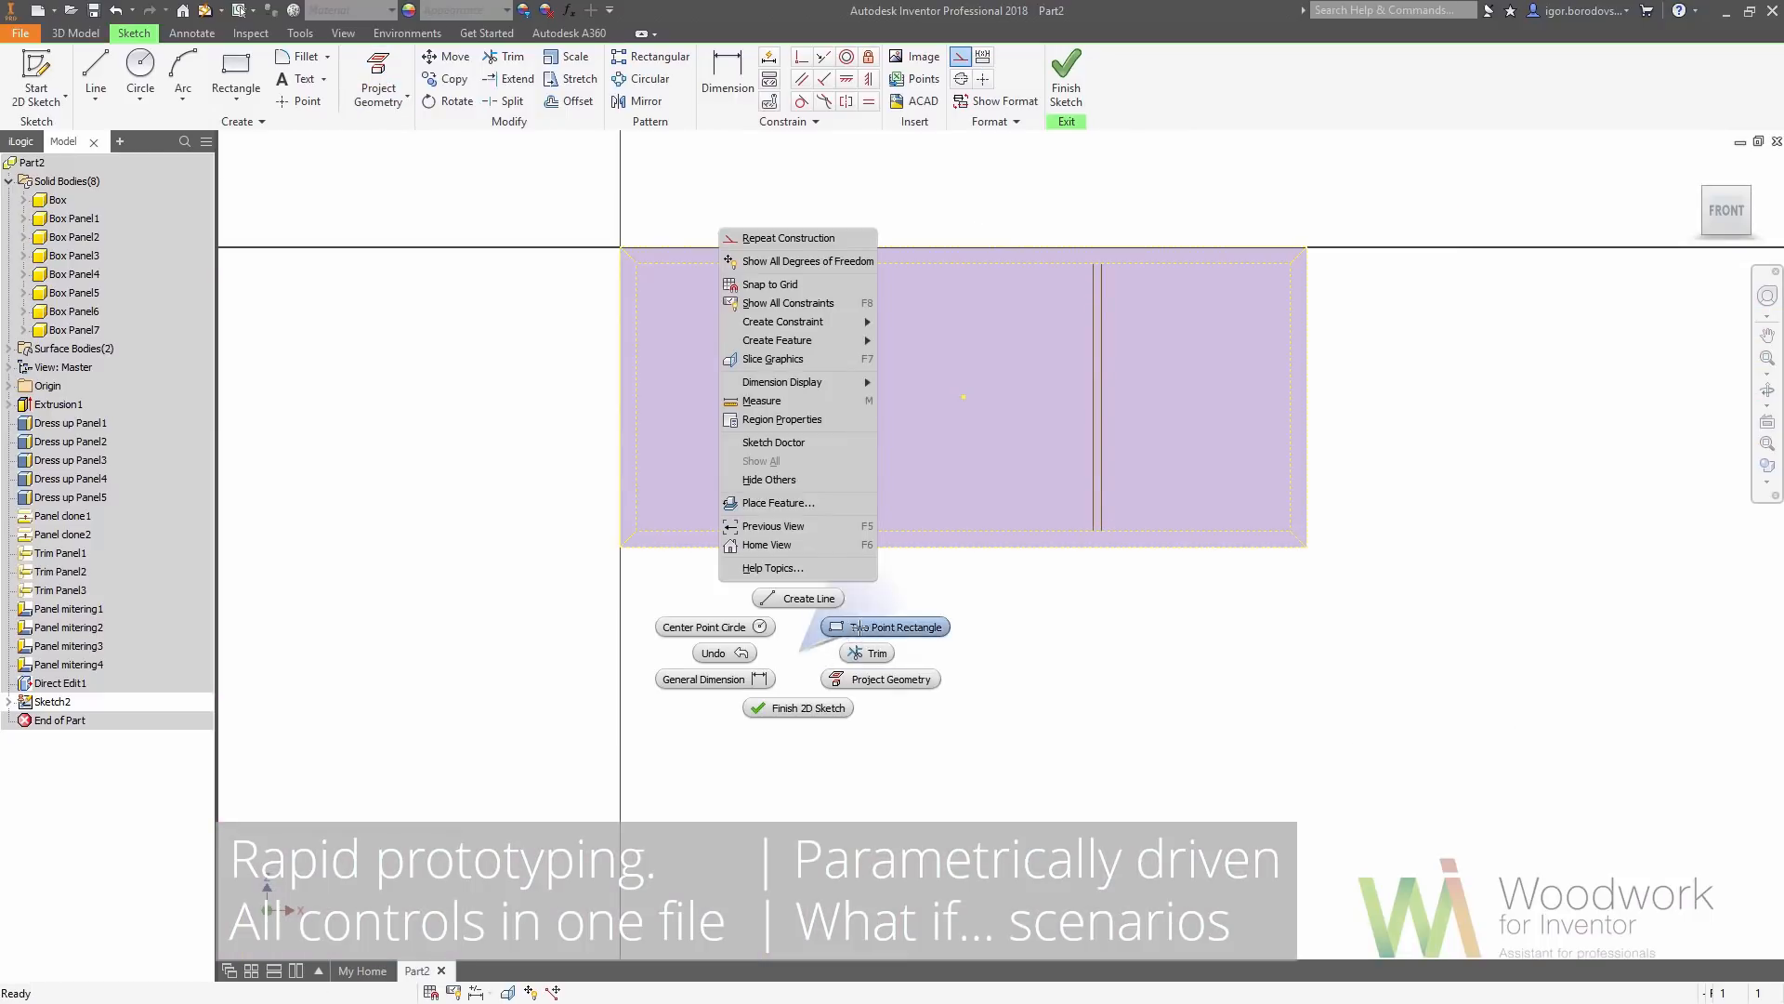
pyautogui.click(864, 629)
pyautogui.scroll(-3, 692, 276)
pyautogui.click(601, 260)
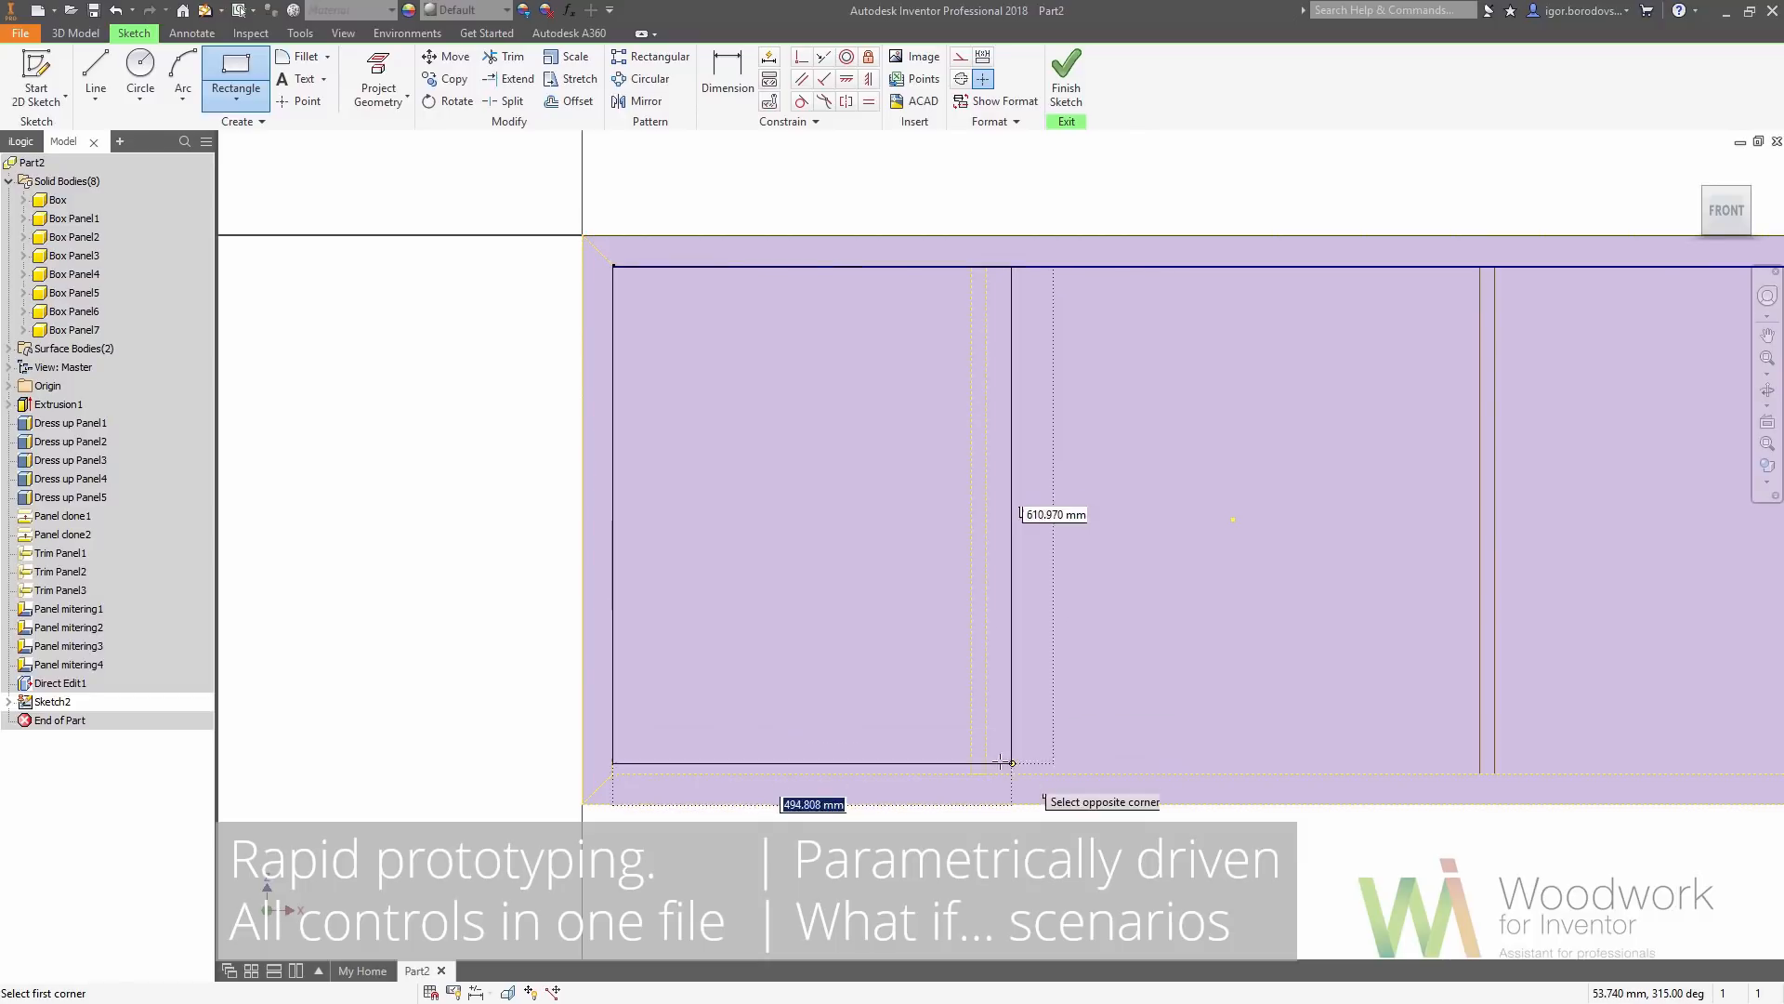
pyautogui.scroll(-5, 965, 811)
pyautogui.click(944, 809)
pyautogui.press('Escape')
pyautogui.scroll(2, 1042, 745)
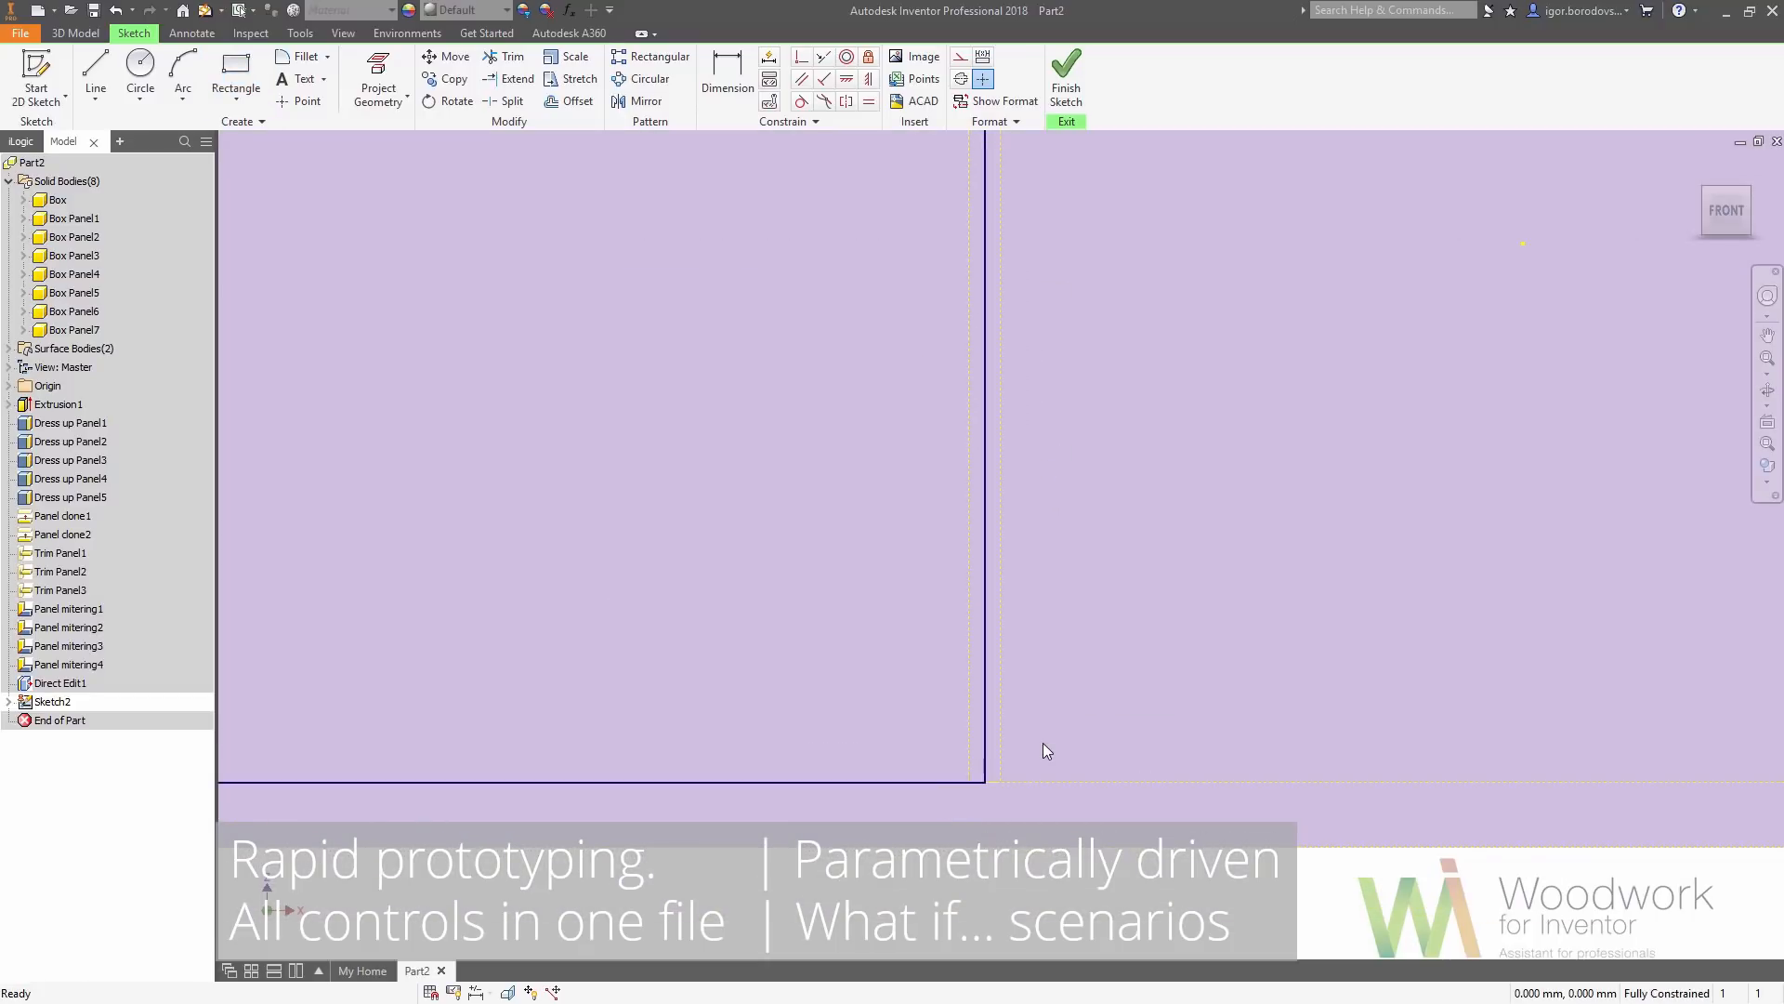
pyautogui.scroll(2, 1043, 744)
pyautogui.scroll(3, 1178, 528)
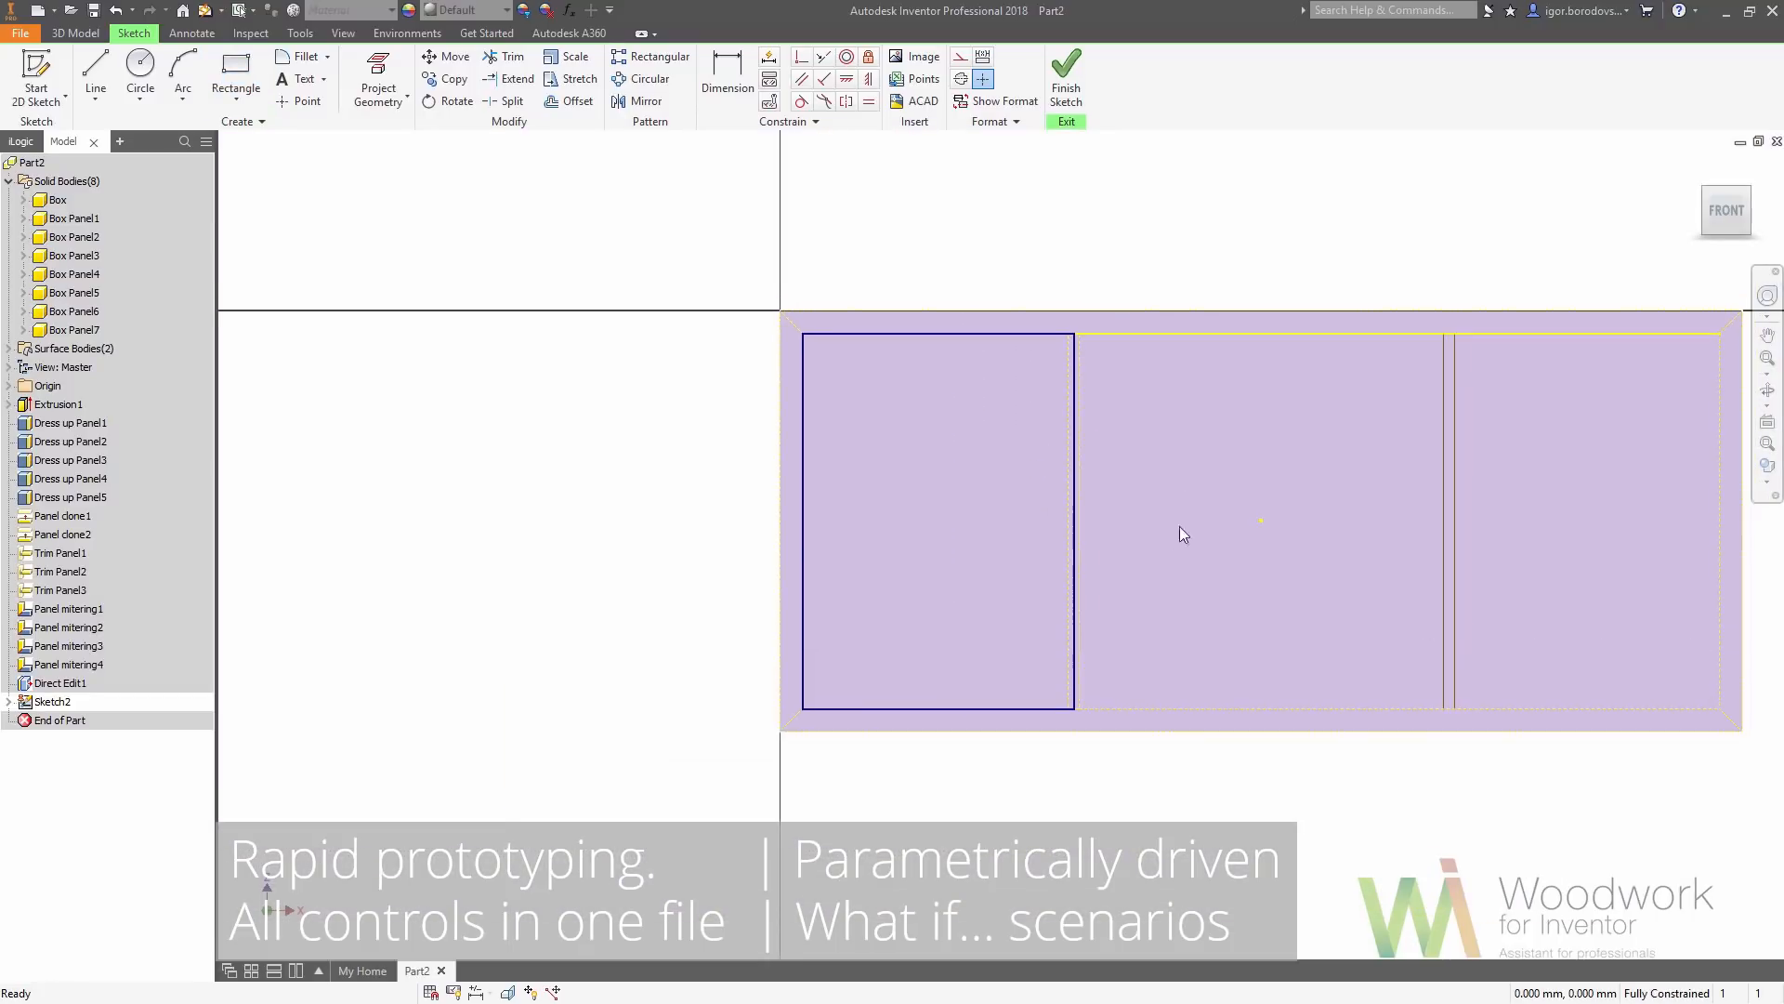
# Finish the door sketch and hide the Box body
pyautogui.click(1066, 79)
pyautogui.rightClick(54, 198)
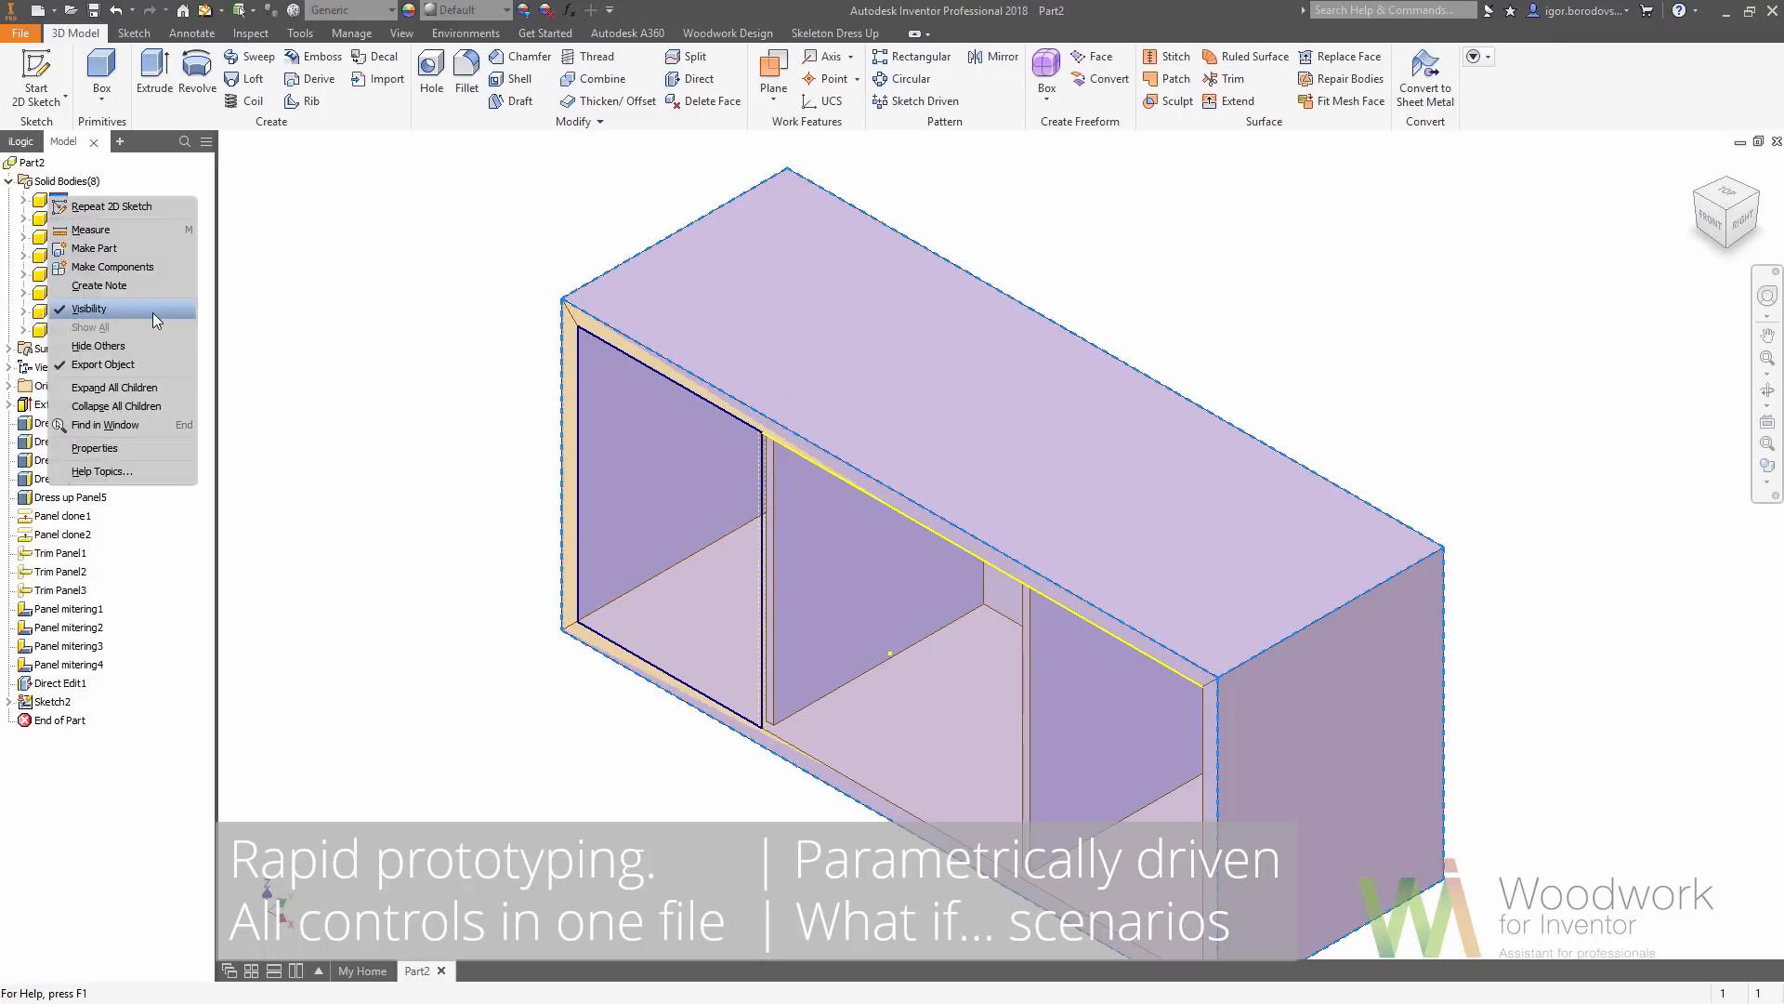
pyautogui.click(153, 313)
# Extrude the left compartment rectangle by Other_Panels as a new solid for the door
pyautogui.press('e')
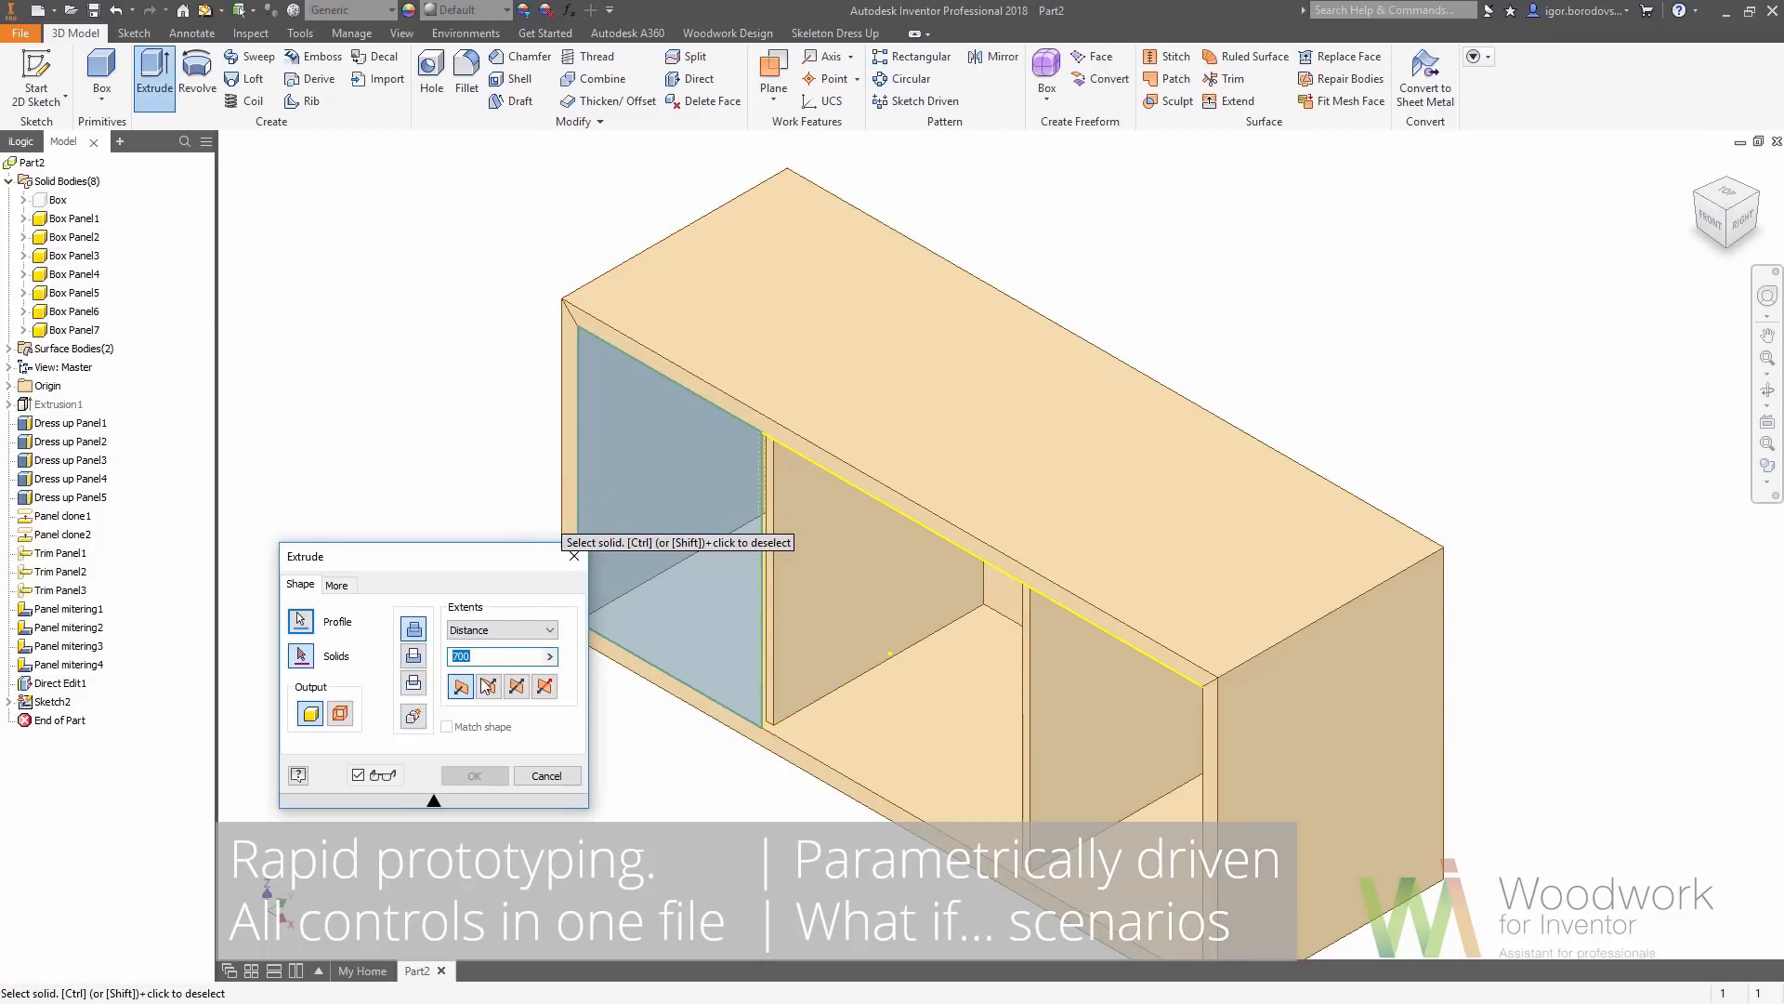
pyautogui.click(550, 656)
pyautogui.click(595, 693)
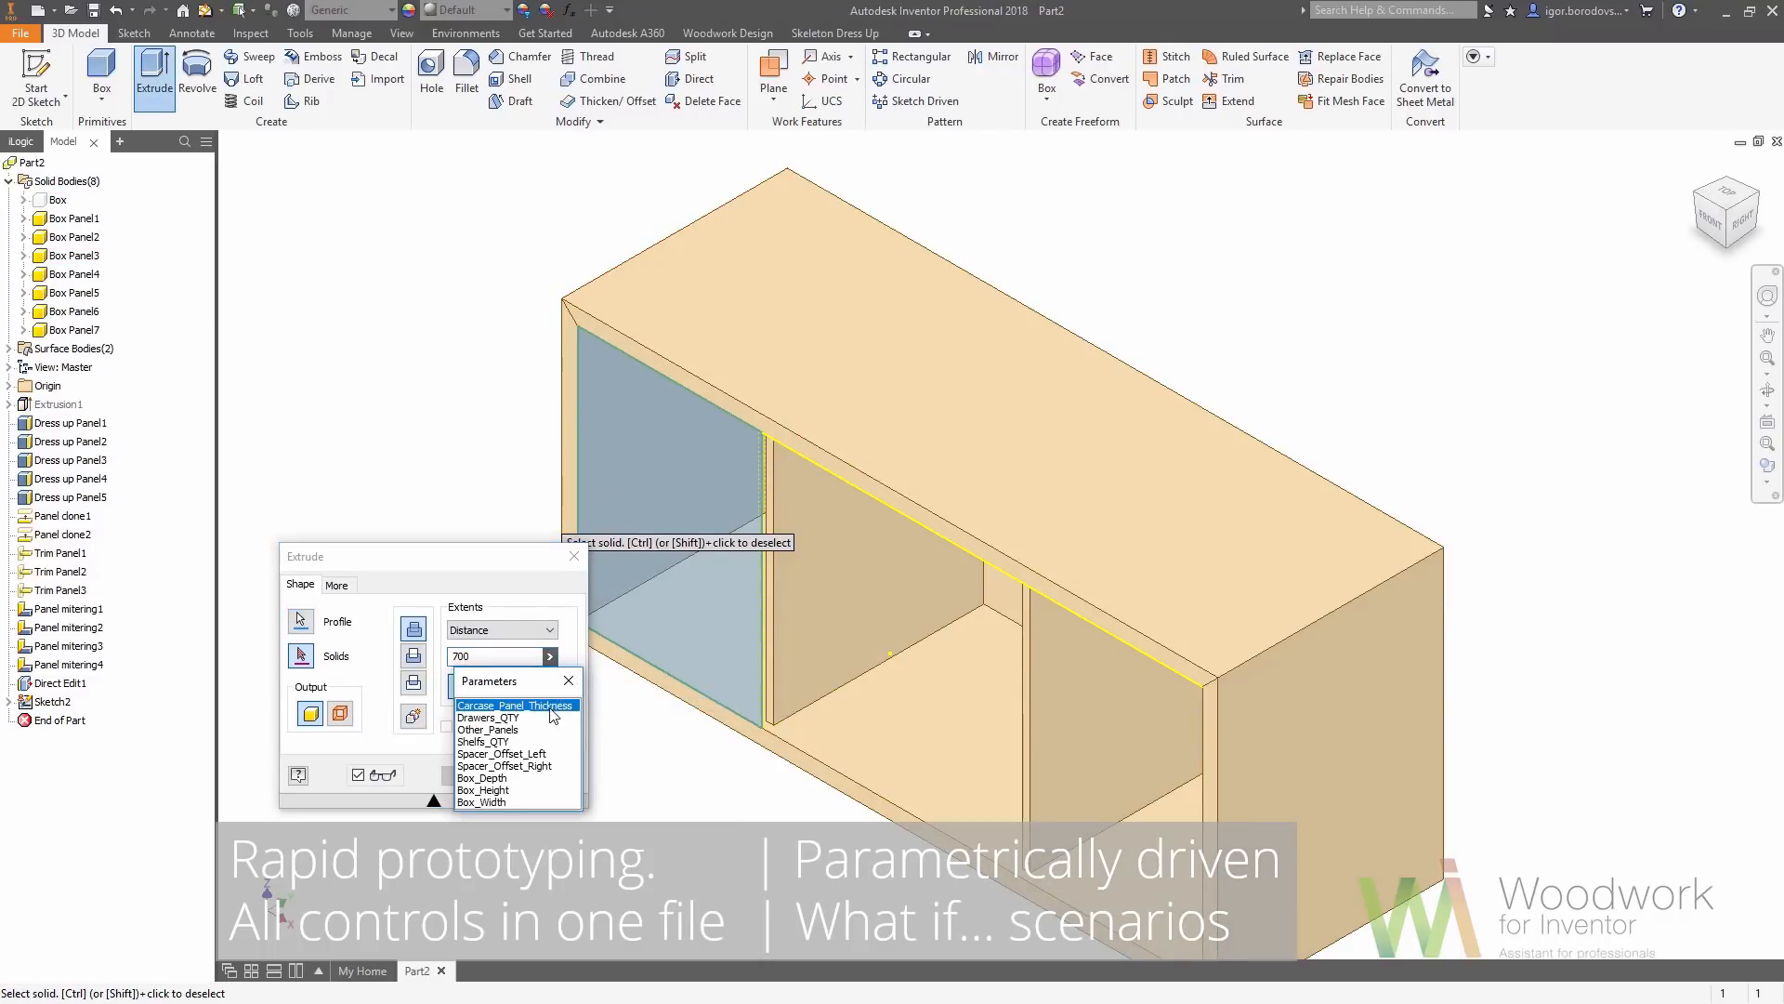
pyautogui.click(533, 731)
pyautogui.click(414, 716)
pyautogui.click(474, 775)
# Start a sketch on the door's front face and project the right spacer's front face into it
pyautogui.click(649, 588)
pyautogui.press('s')
pyautogui.moveTo(1133, 585); pyautogui.dragTo(884, 568, button='middle')
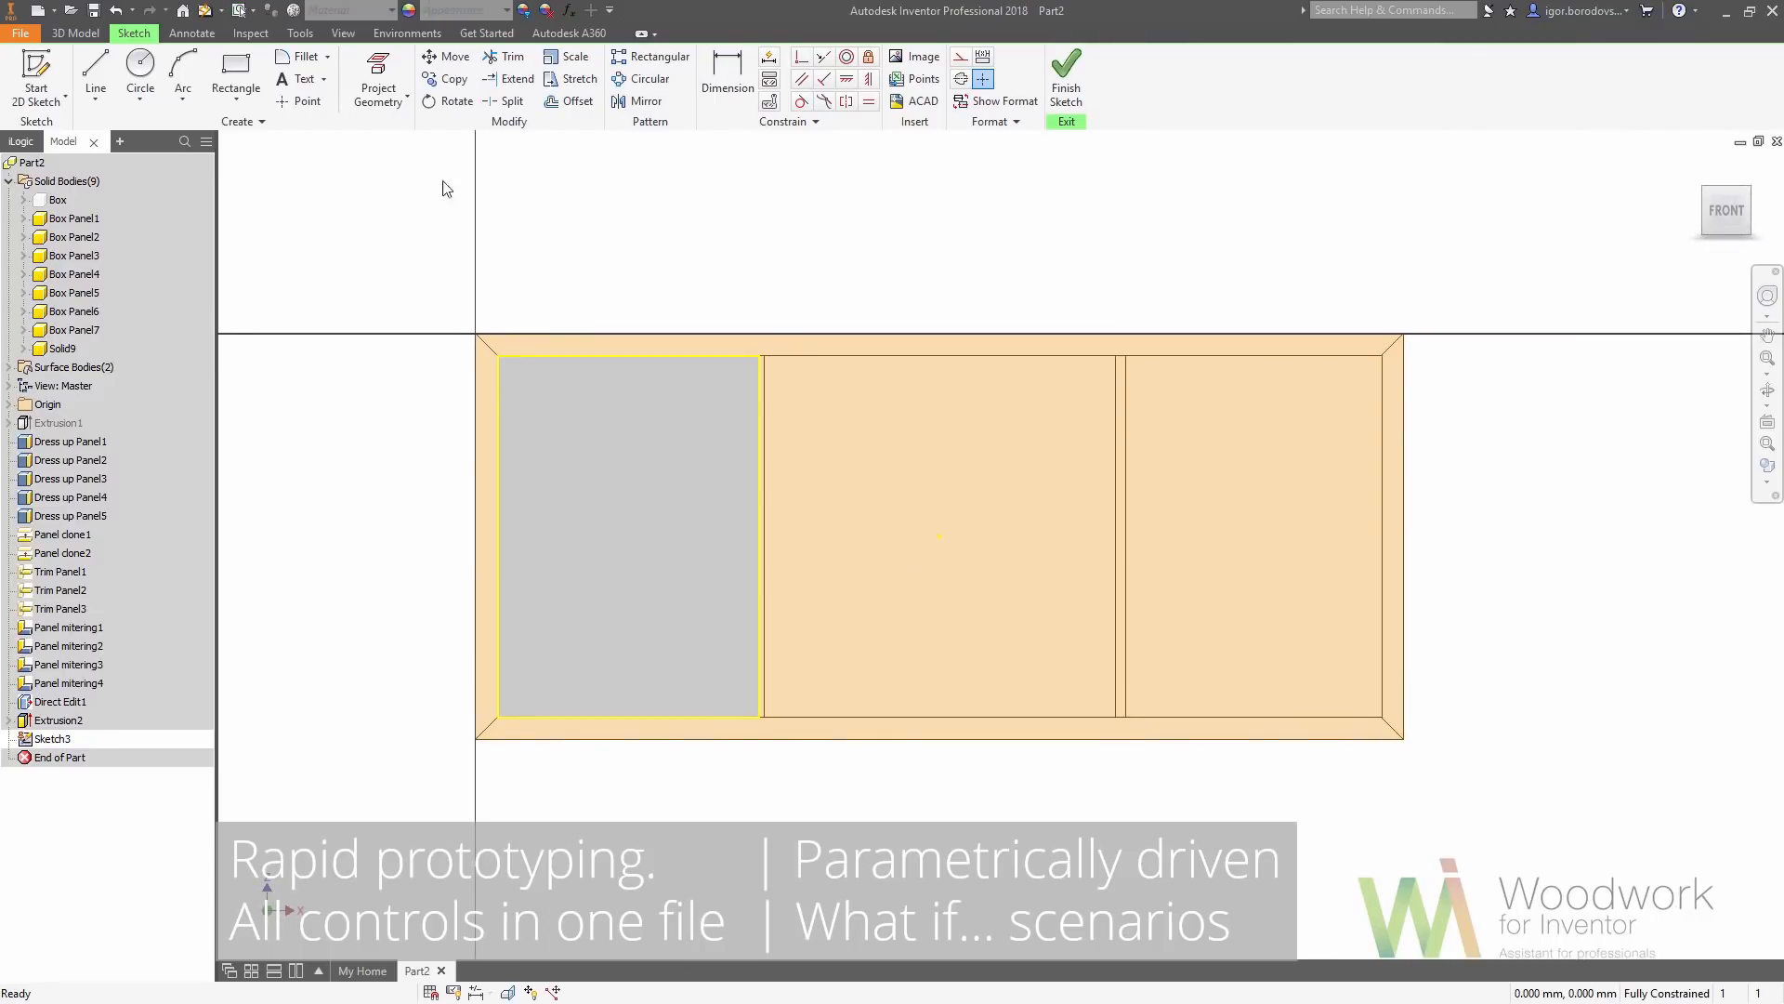
pyautogui.click(407, 96)
pyautogui.click(390, 121)
pyautogui.scroll(3, 1115, 409)
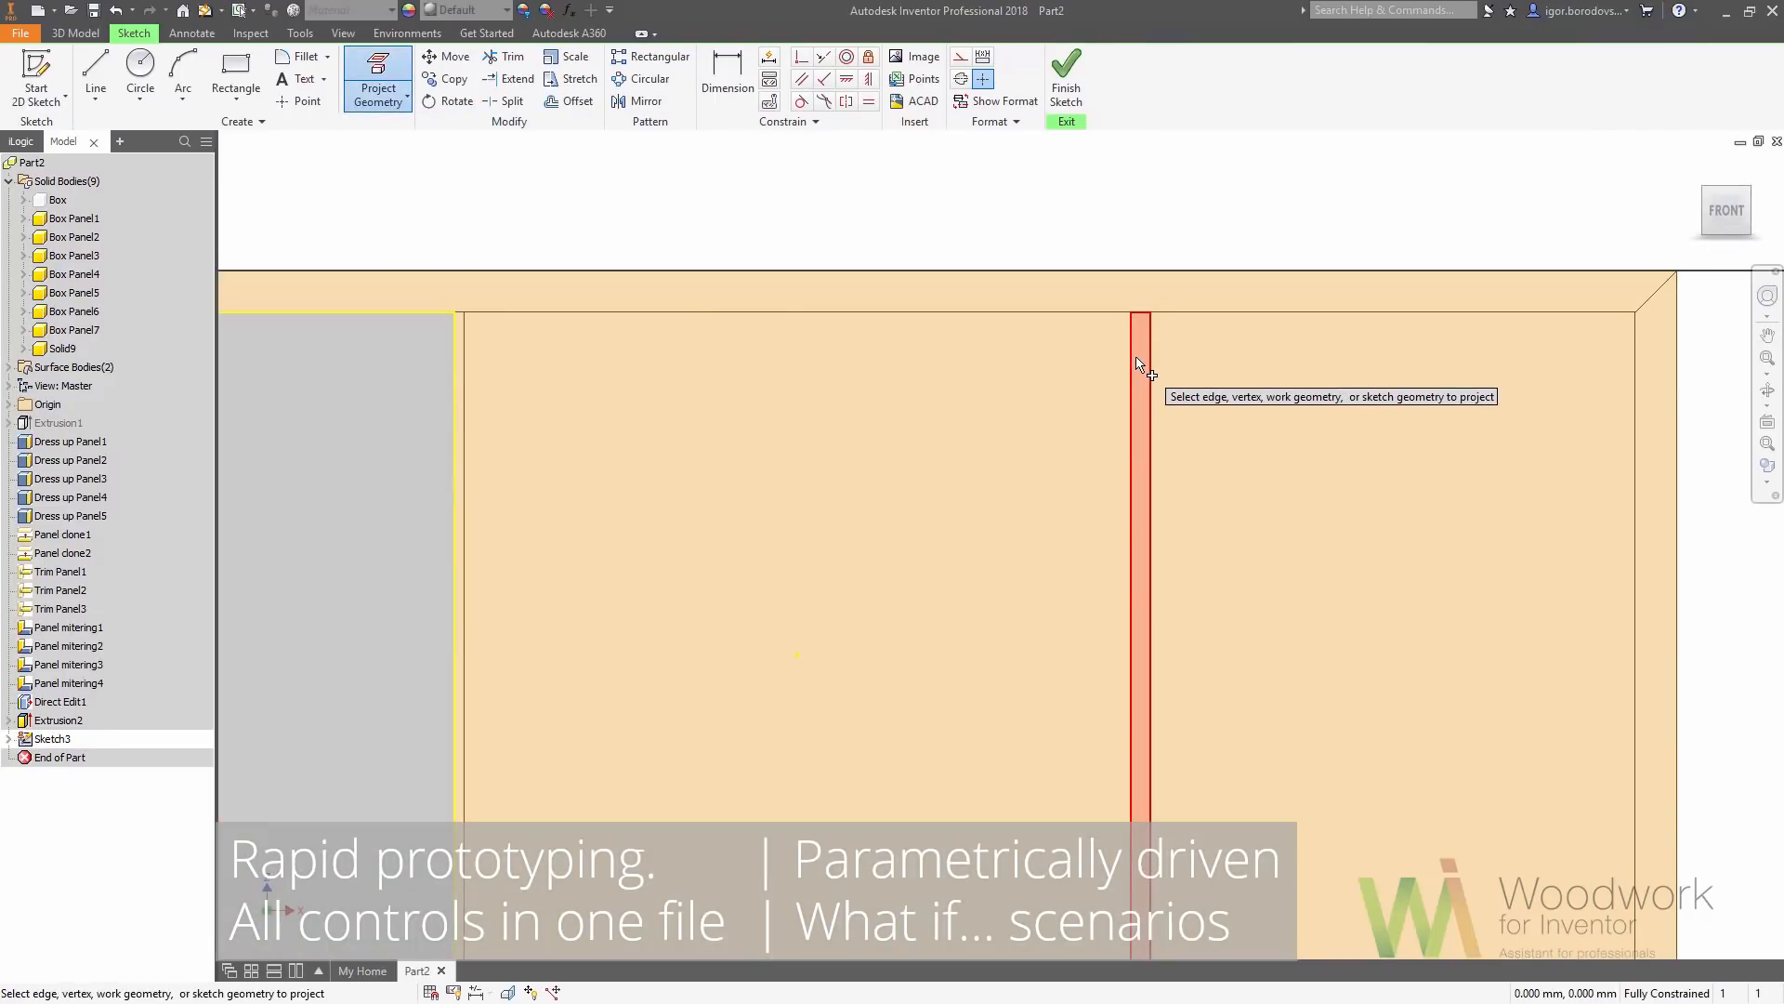
pyautogui.click(1140, 365)
pyautogui.scroll(-2, 1140, 363)
pyautogui.press('Escape')
# Add a driven dimension for the right spacer's height and name it Niche_Height
pyautogui.click(729, 76)
pyautogui.click(1141, 390)
pyautogui.click(1577, 449)
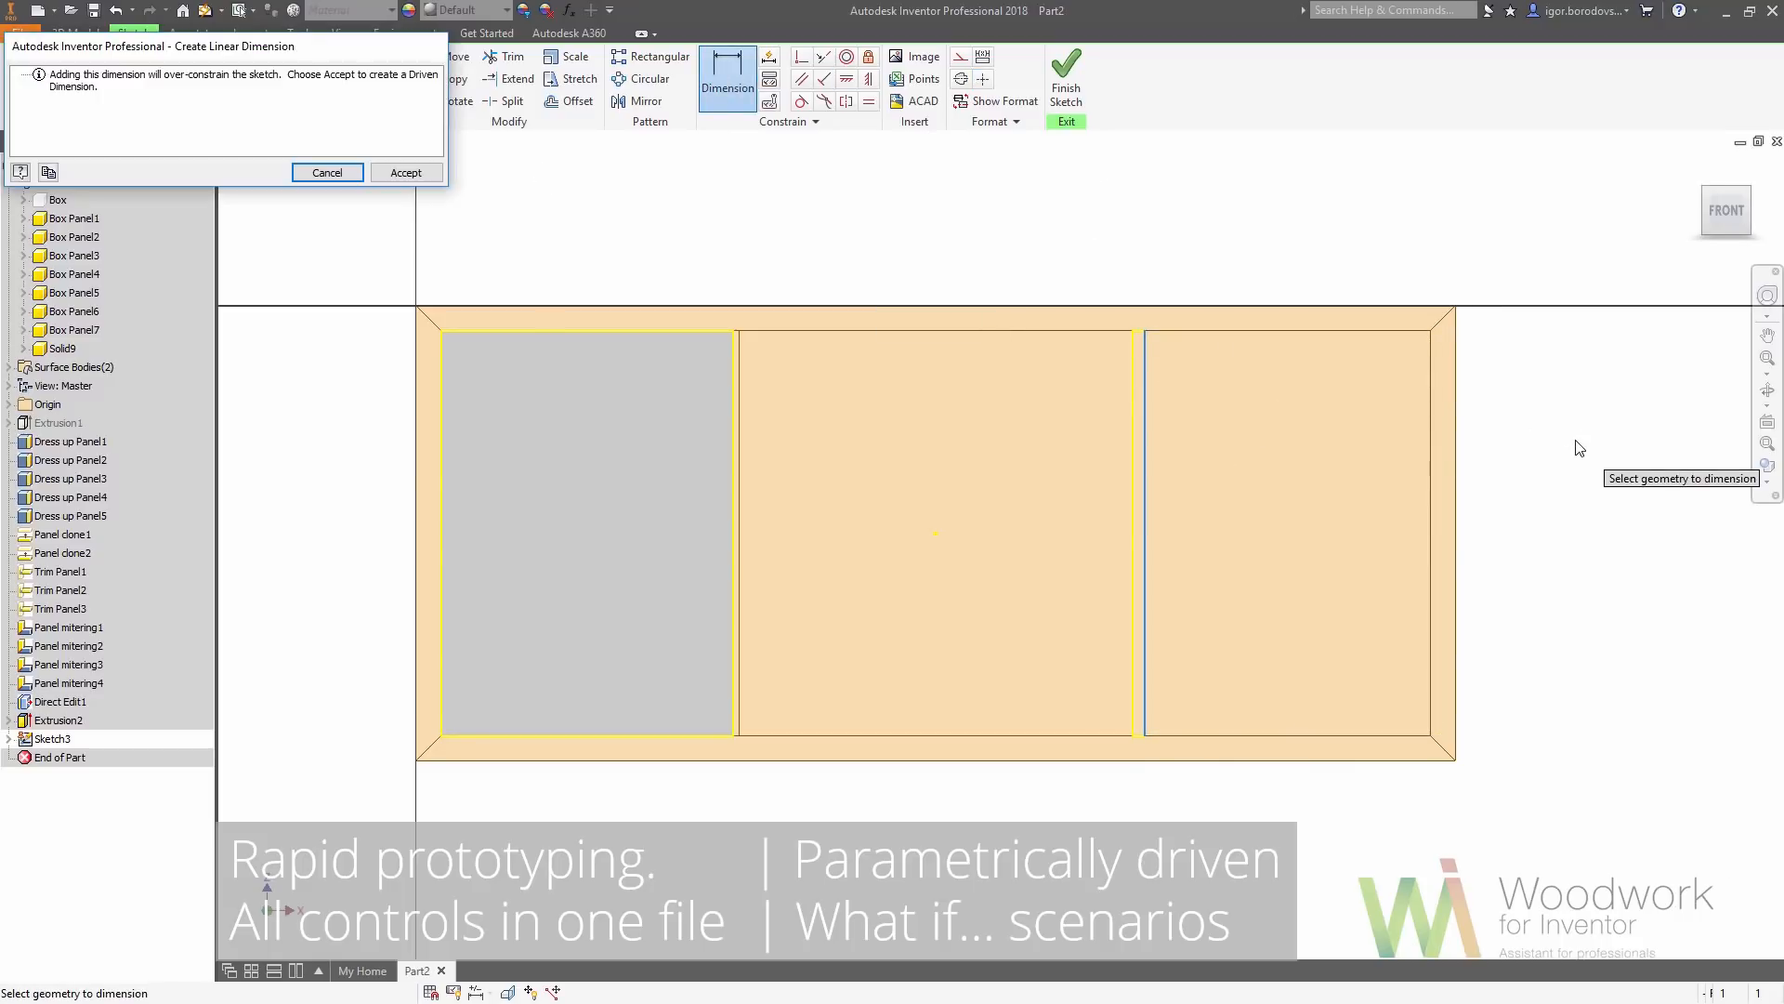
pyautogui.click(406, 173)
pyautogui.rightClick(1577, 435)
pyautogui.click(1577, 508)
pyautogui.write('Niche_Height')
pyautogui.click(880, 732)
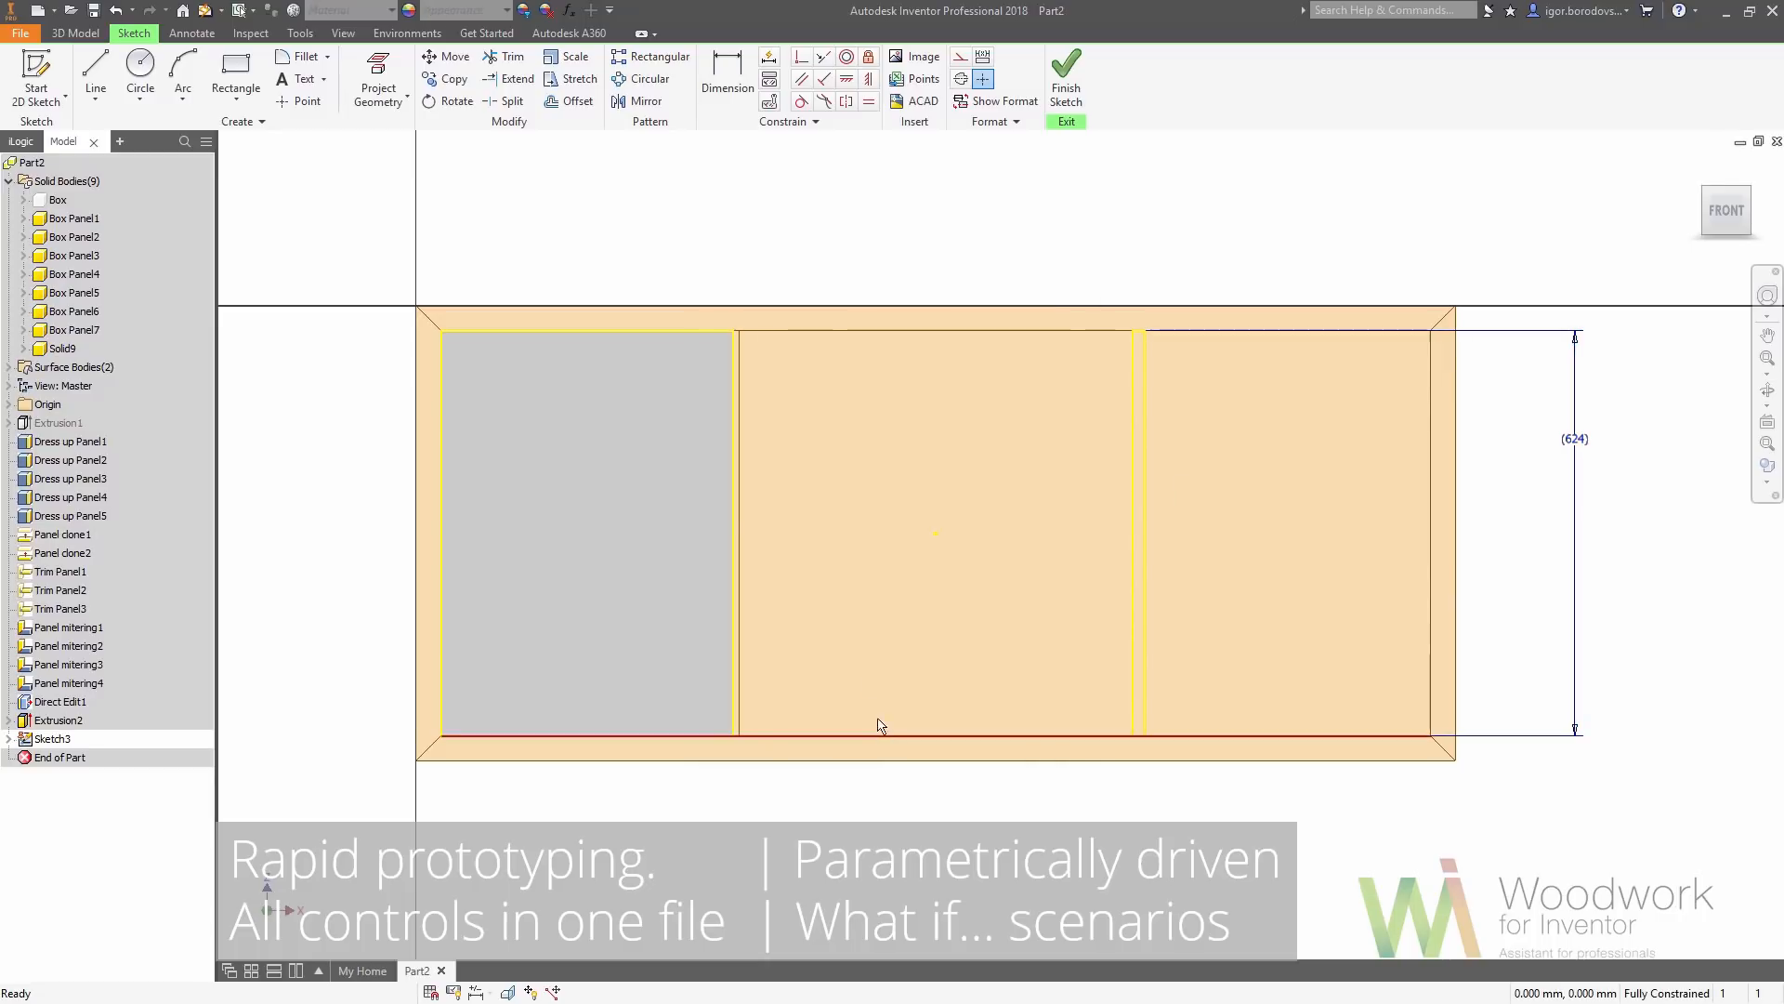
# Convert all projected door and spacer edges to construction geometry
pyautogui.moveTo(359, 235)
pyautogui.mouseDown()
pyautogui.moveTo(1091, 741)
pyautogui.moveTo(1286, 826)
pyautogui.mouseUp()
pyautogui.rightClick(1286, 850)
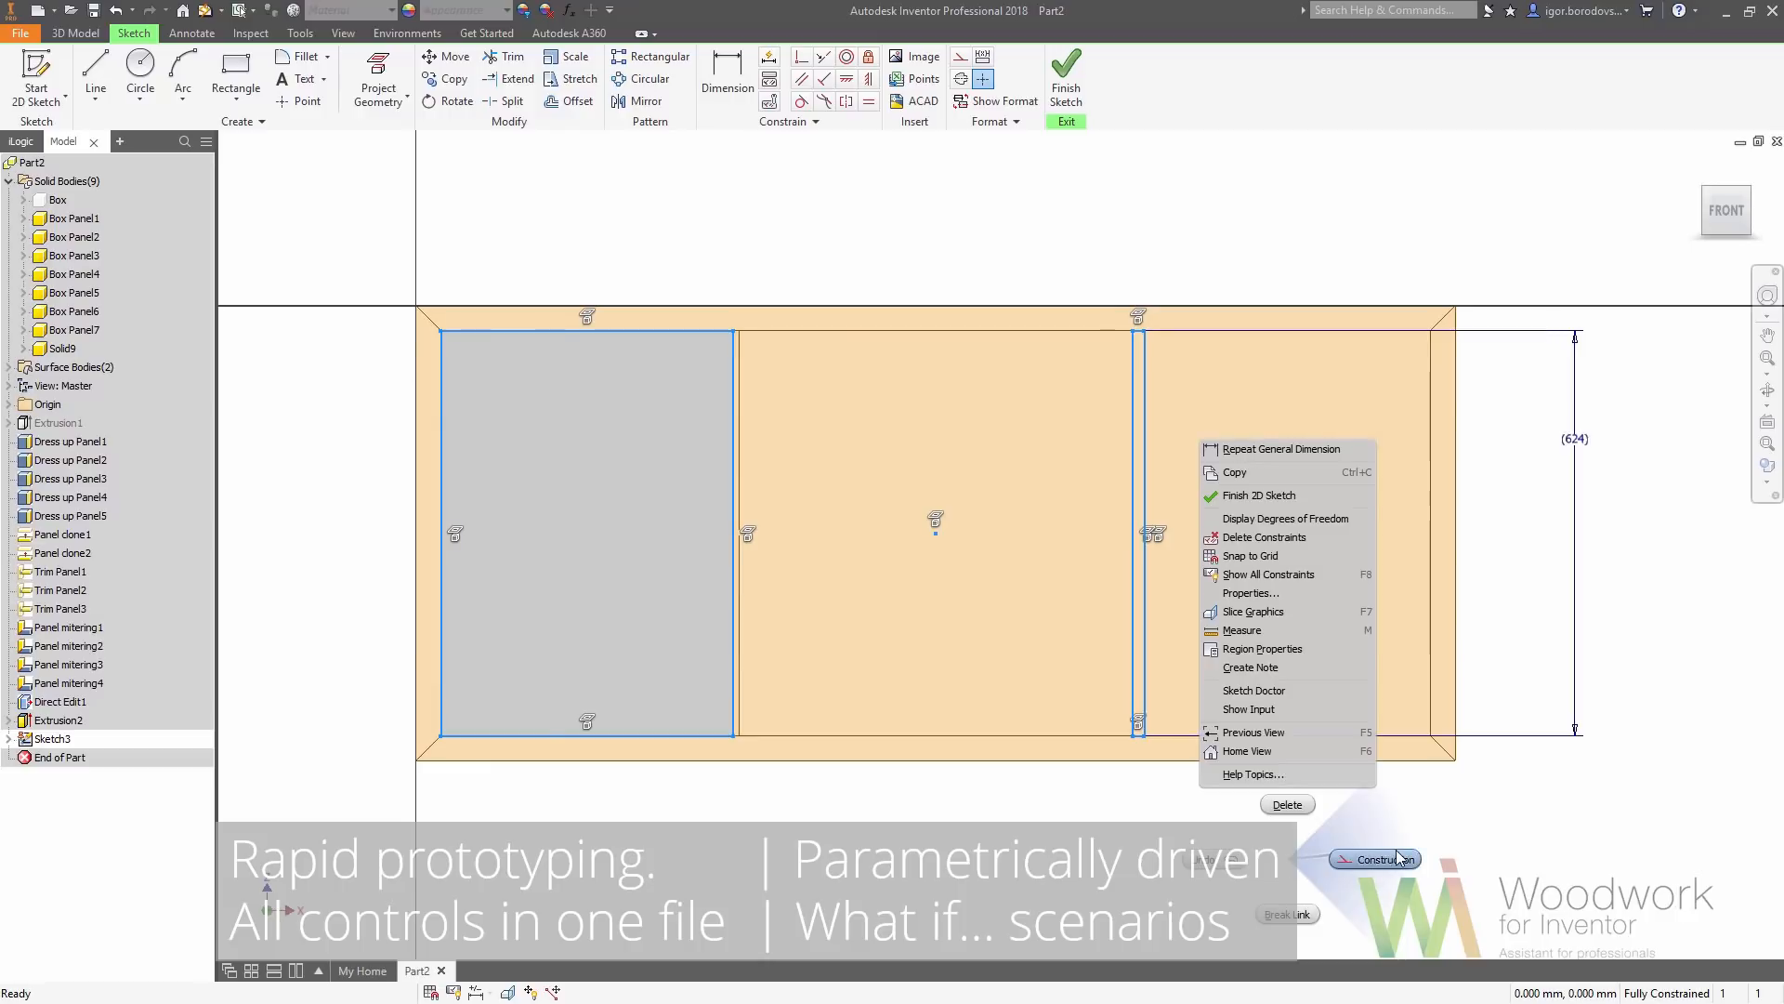
pyautogui.click(1374, 858)
# Sketch a rectangle about 289 mm high along the middle compartment's bottom, from the door's lower corner to the right spacer's centreline
pyautogui.rightClick(1023, 847)
pyautogui.click(1109, 814)
pyautogui.click(733, 735)
pyautogui.click(1138, 549)
pyautogui.scroll(4, 1157, 733)
pyautogui.press('Escape')
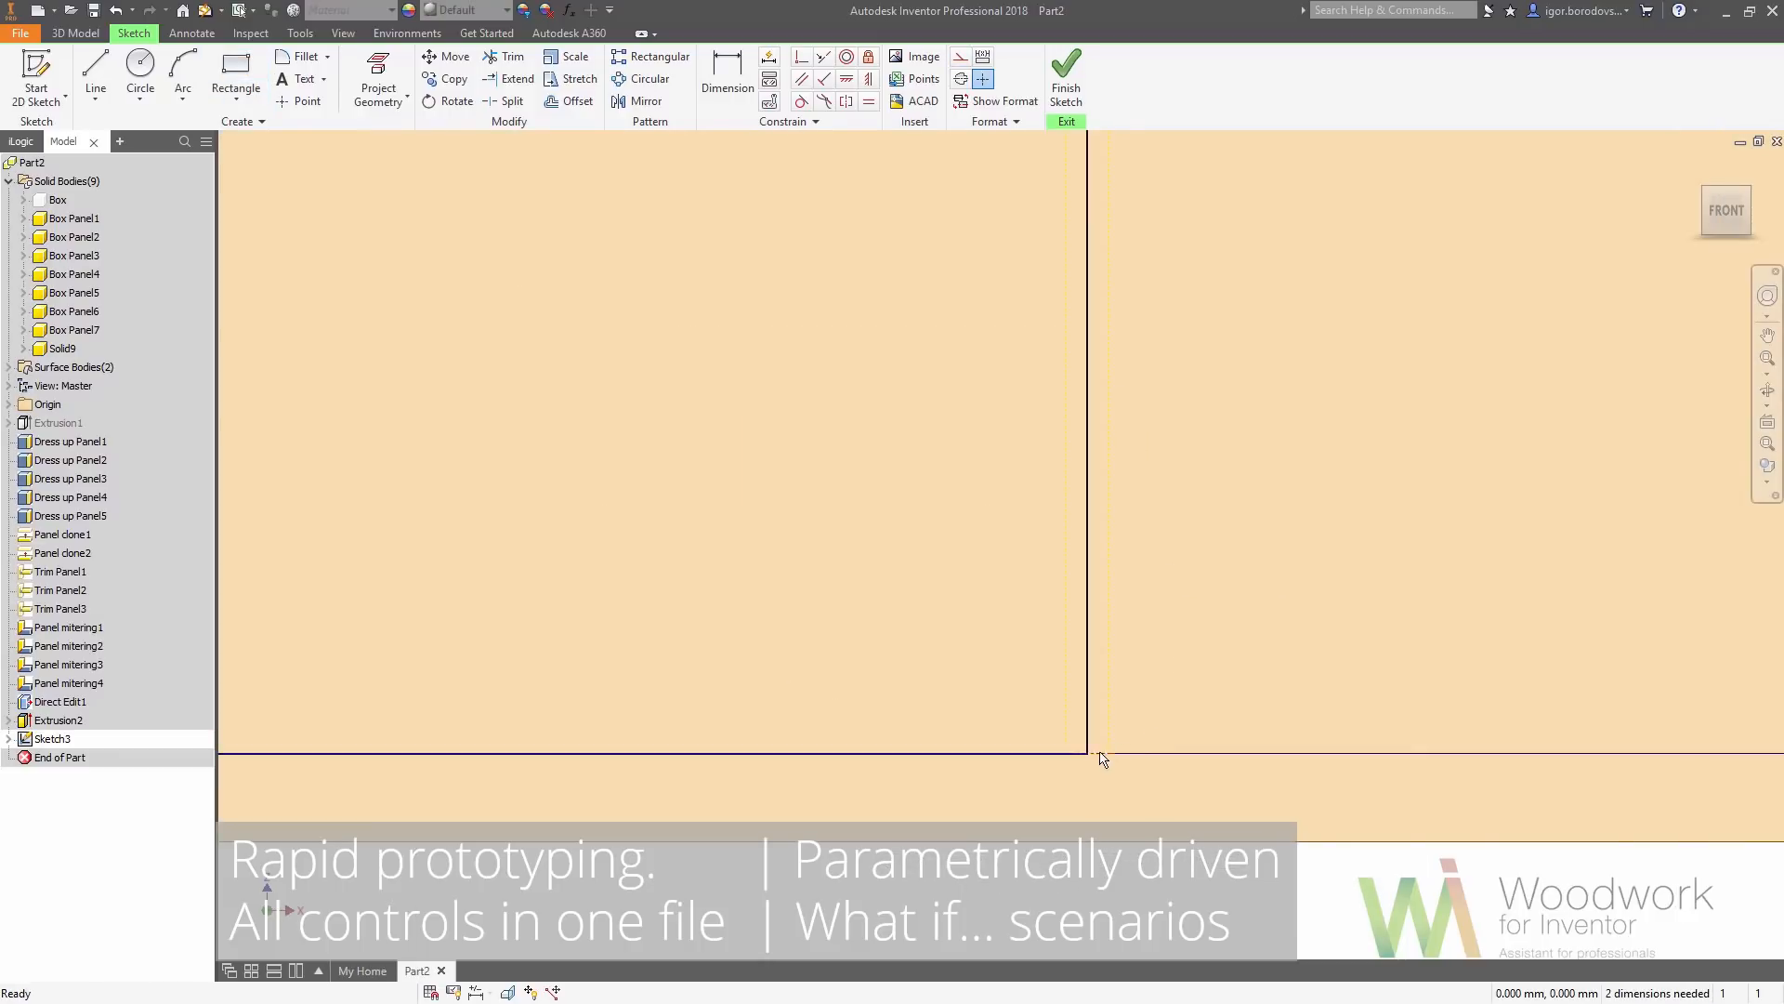
pyautogui.scroll(-4, 1195, 740)
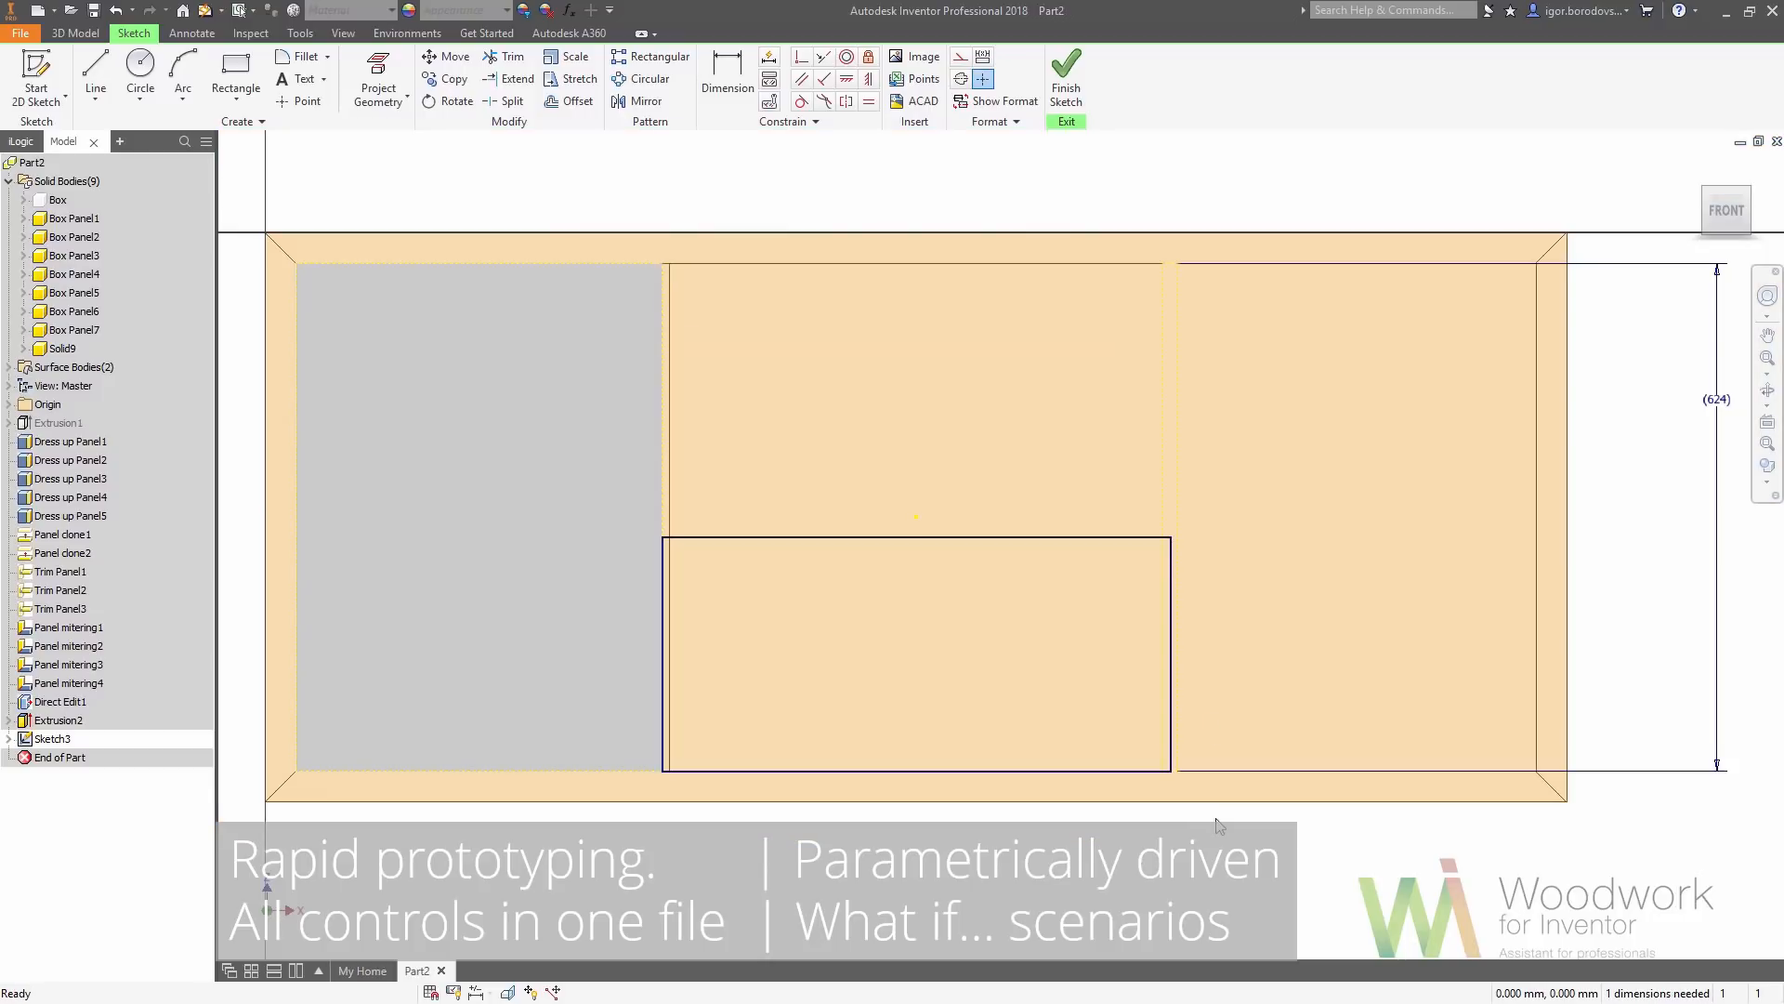
# Dimension the drawer-front rectangle's height as Niche_Height/Drawers_QTY
pyautogui.press('d')
pyautogui.click(1000, 538)
pyautogui.click(1028, 771)
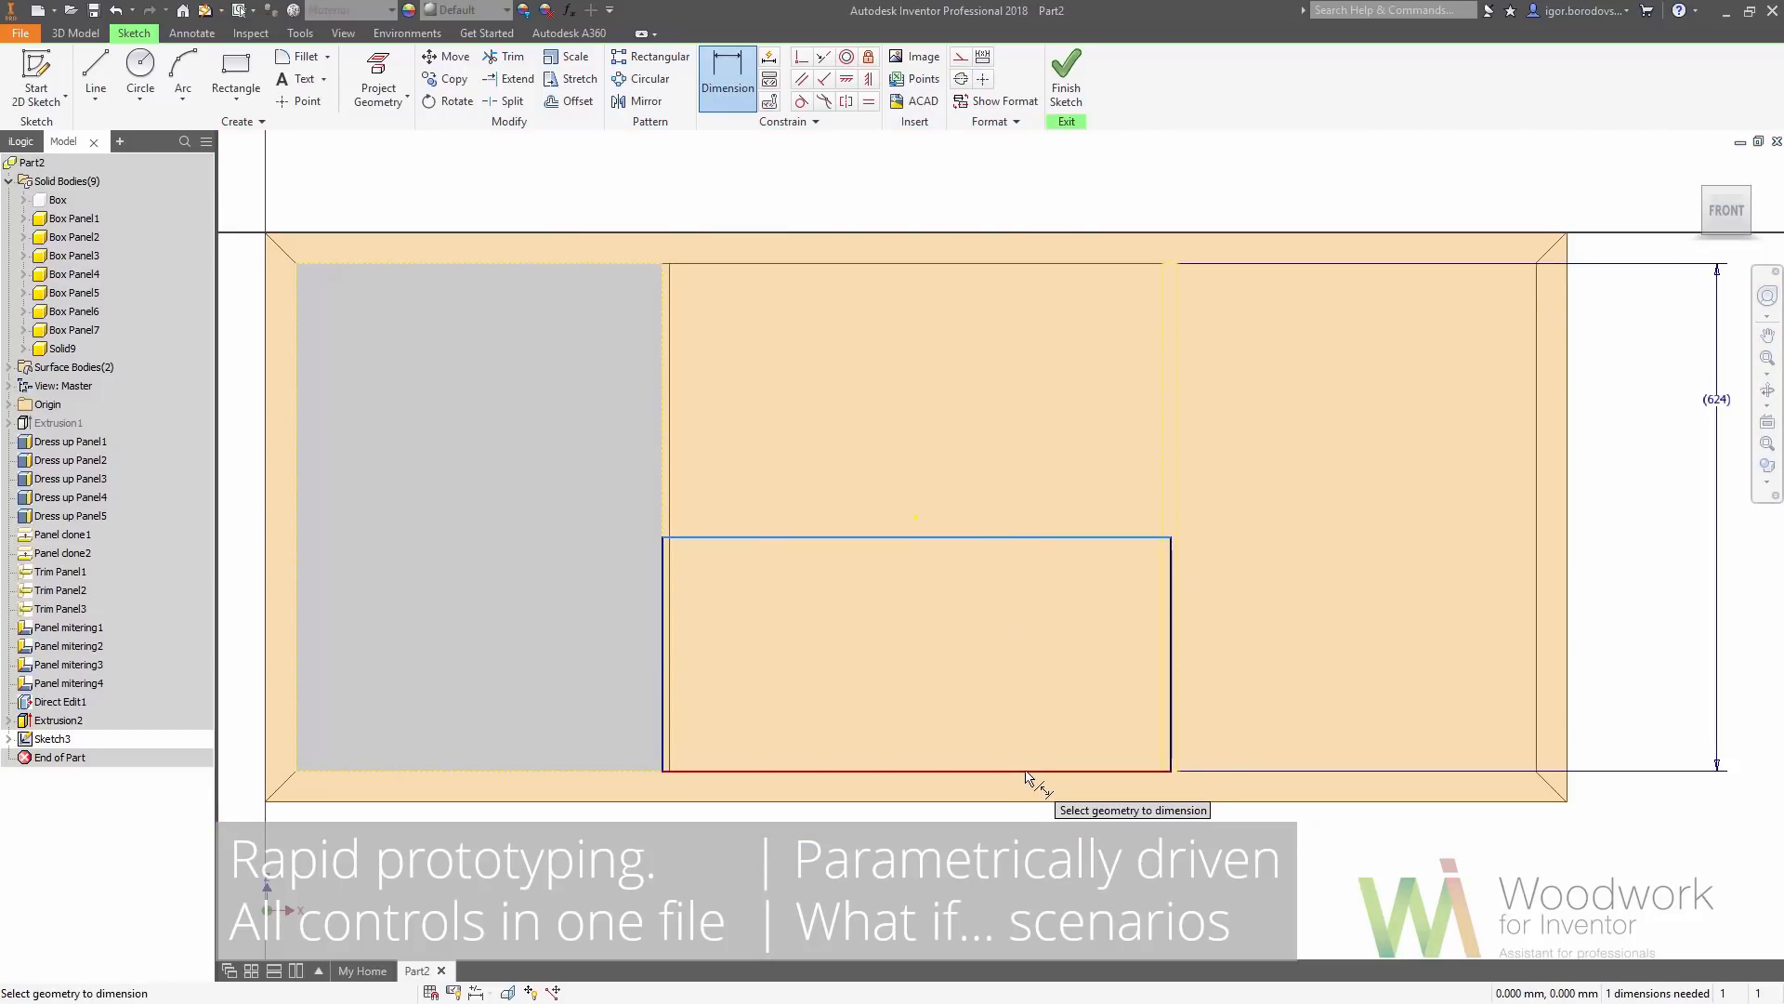
pyautogui.click(1435, 669)
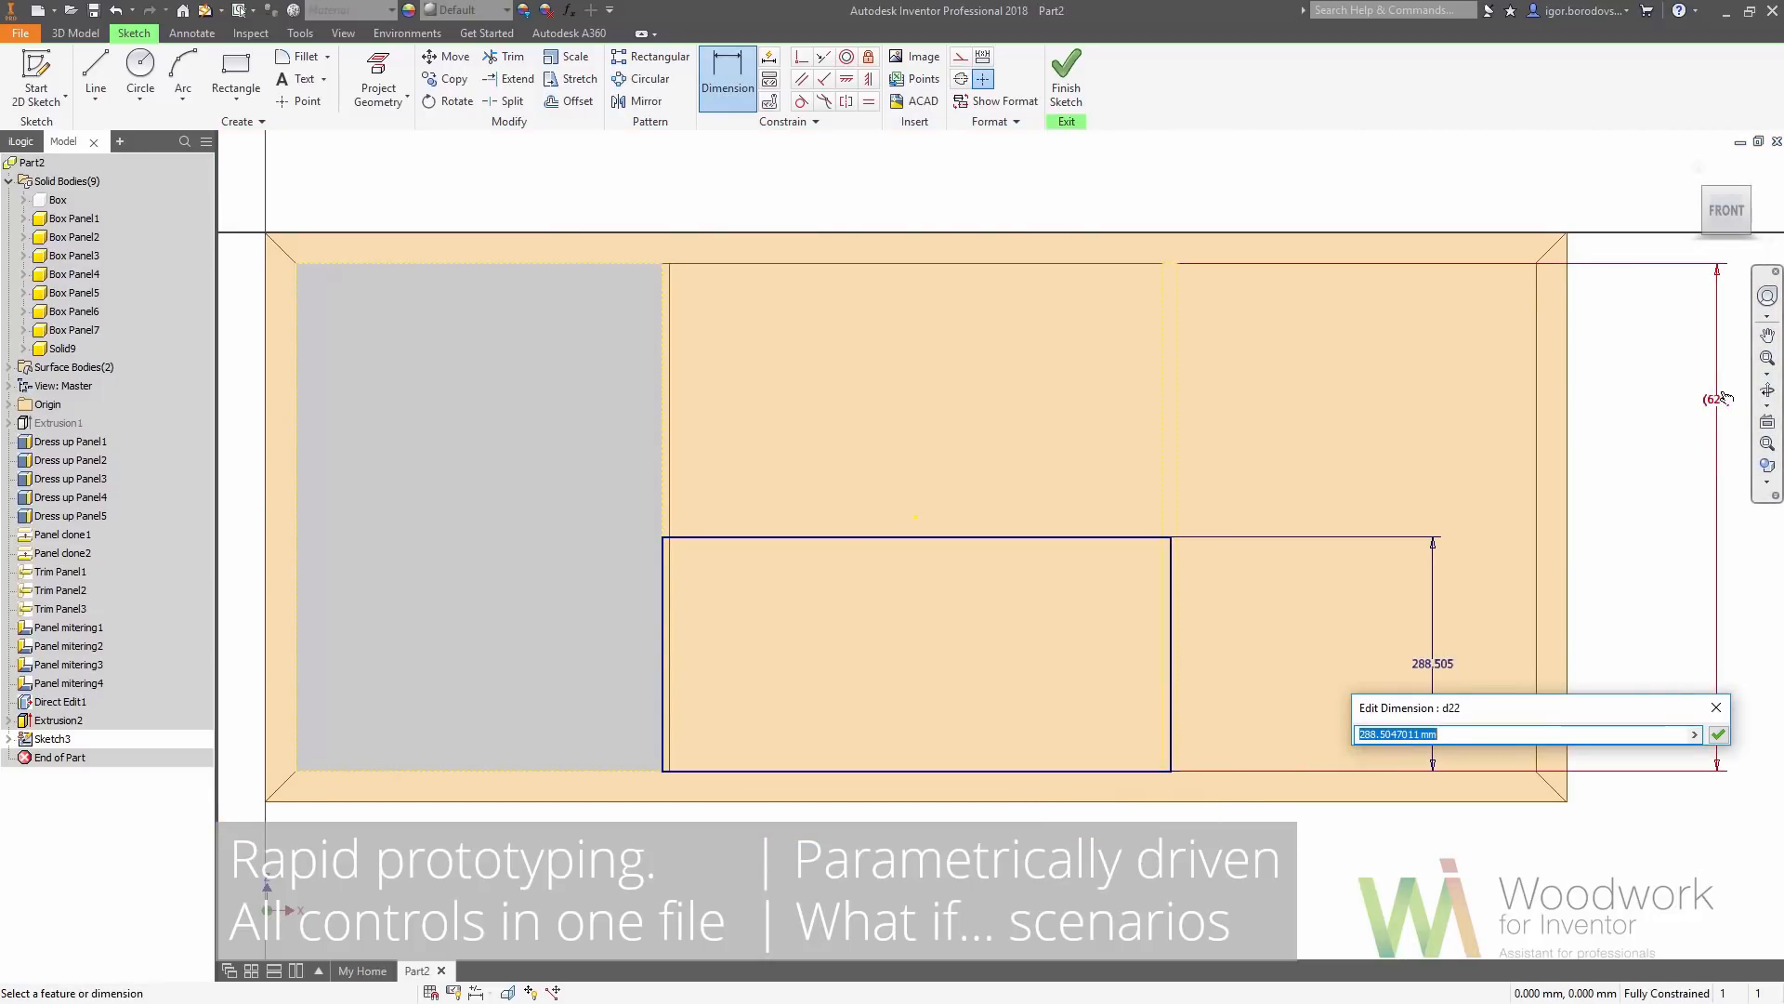
pyautogui.click(1725, 395)
pyautogui.click(1694, 734)
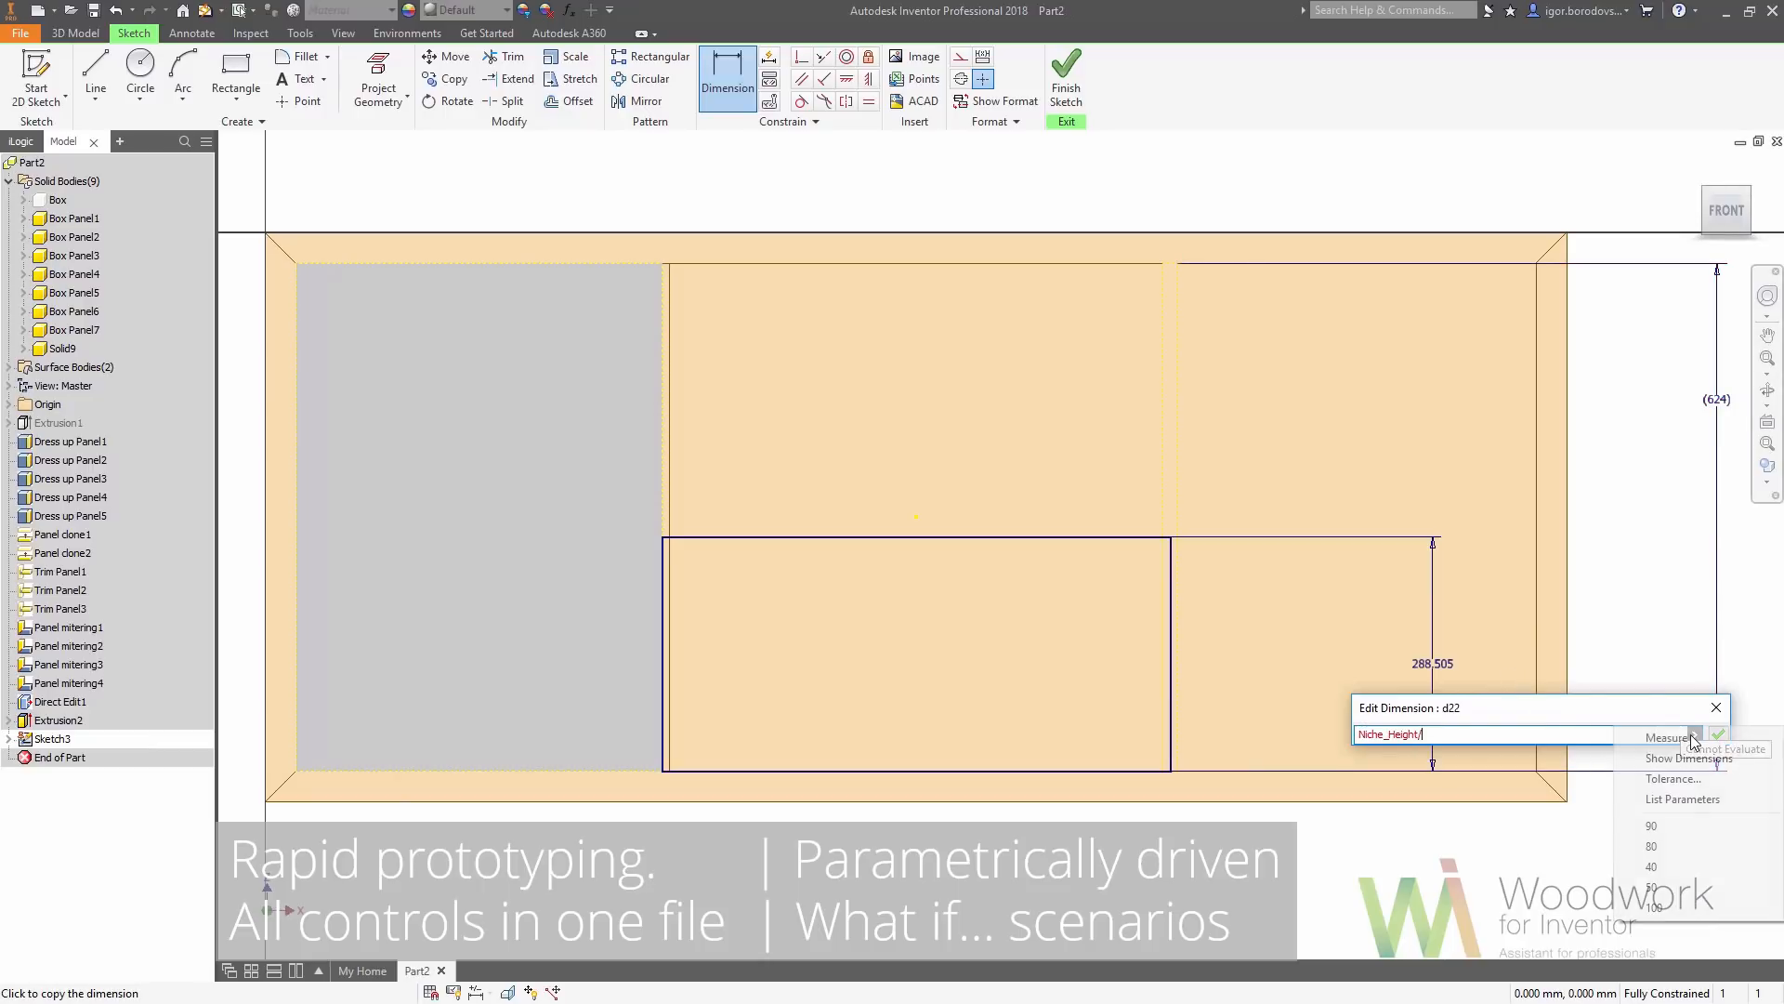
pyautogui.click(1664, 800)
pyautogui.doubleClick(1405, 796)
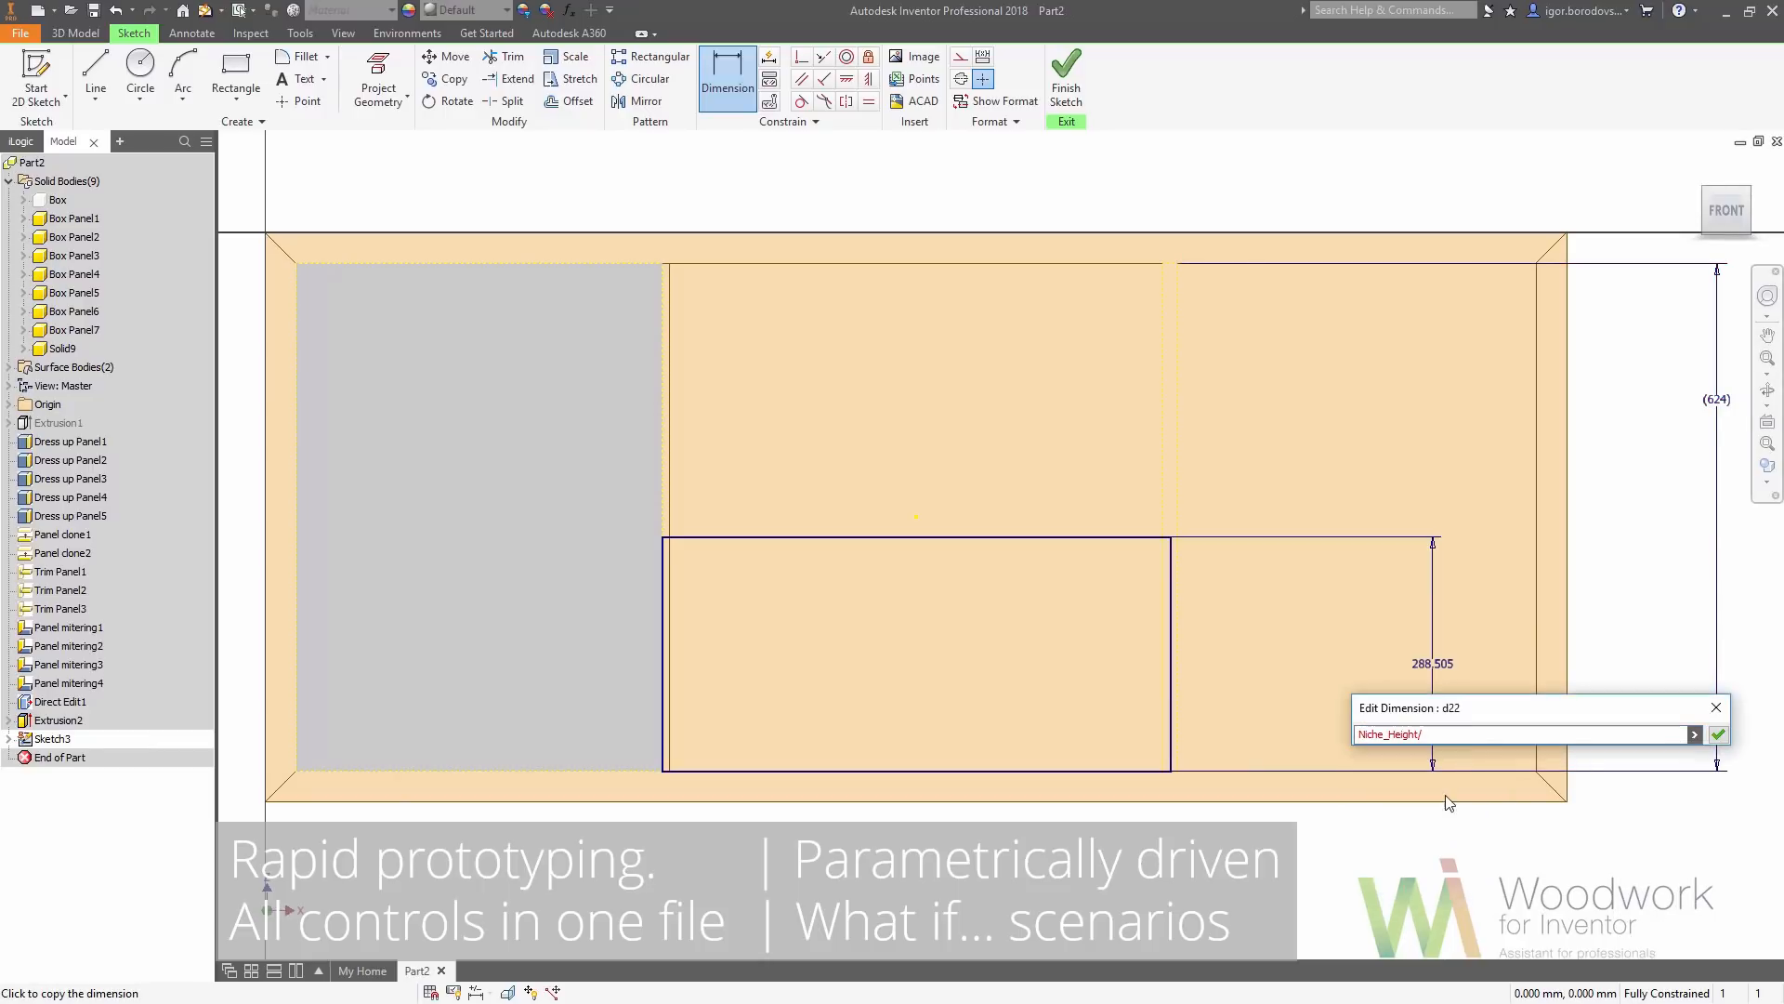
pyautogui.click(1718, 733)
# Finish the sketch and extrude the drawer-front rectangle inward by Other_Panels as a new solid
pyautogui.click(1066, 82)
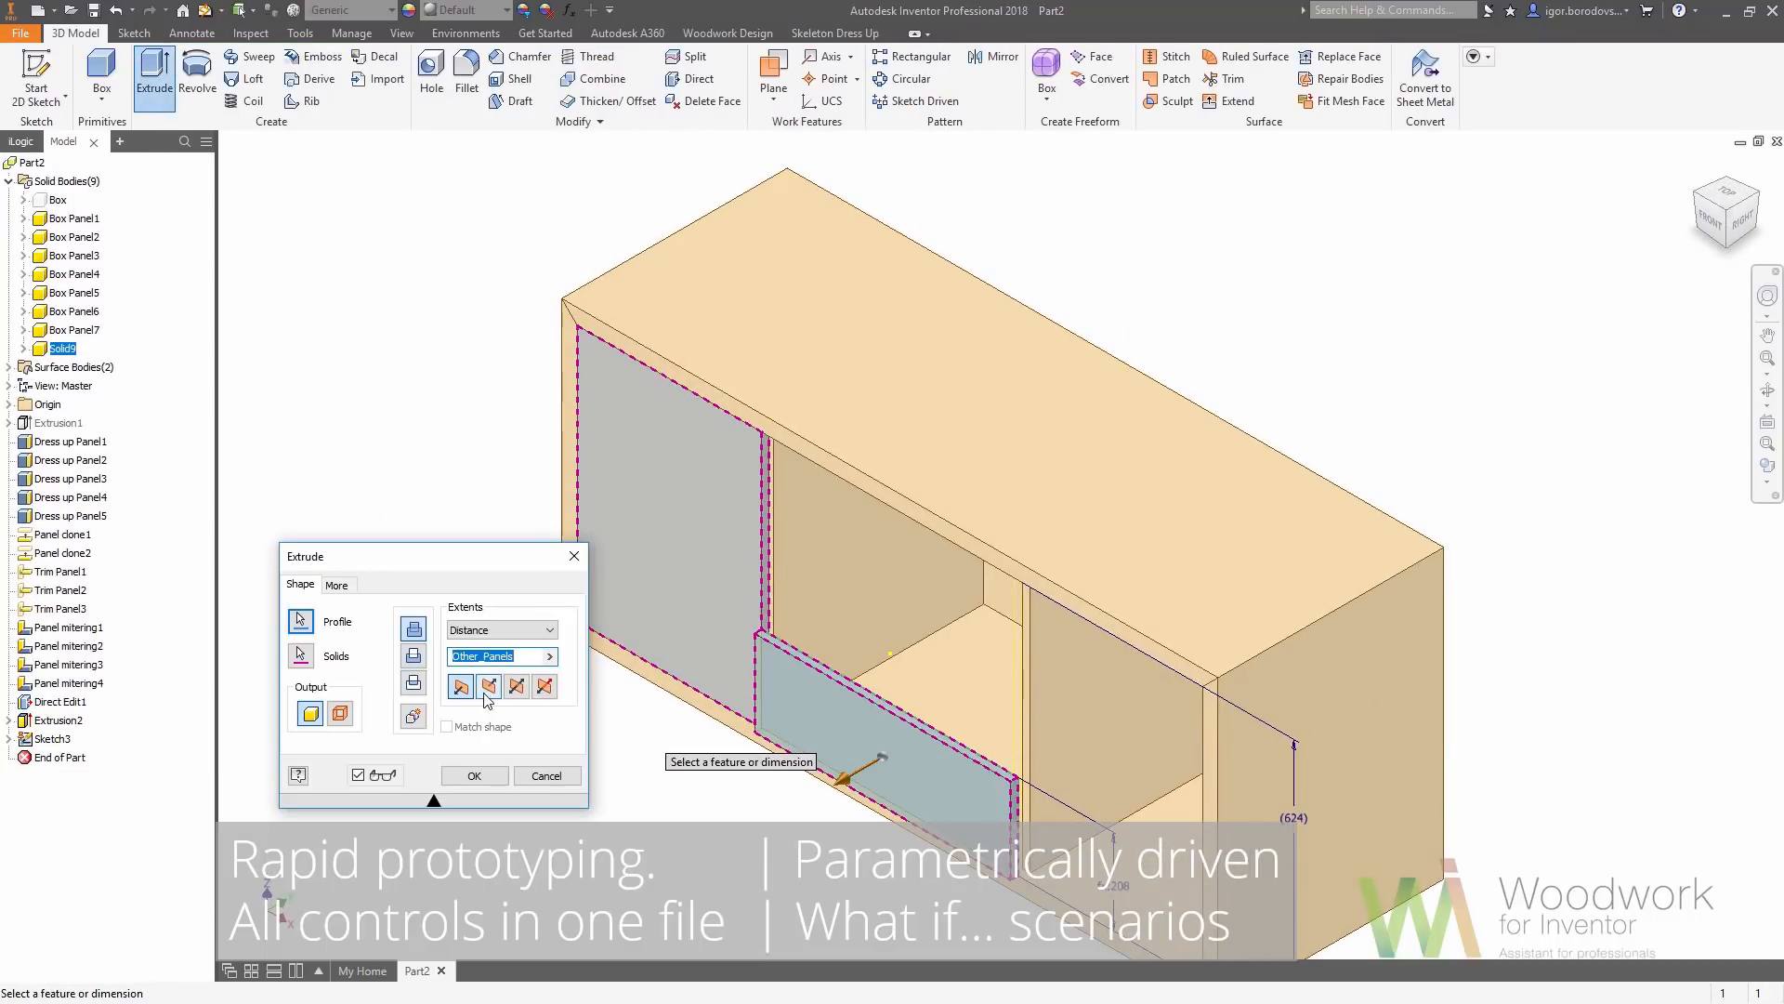
pyautogui.click(489, 686)
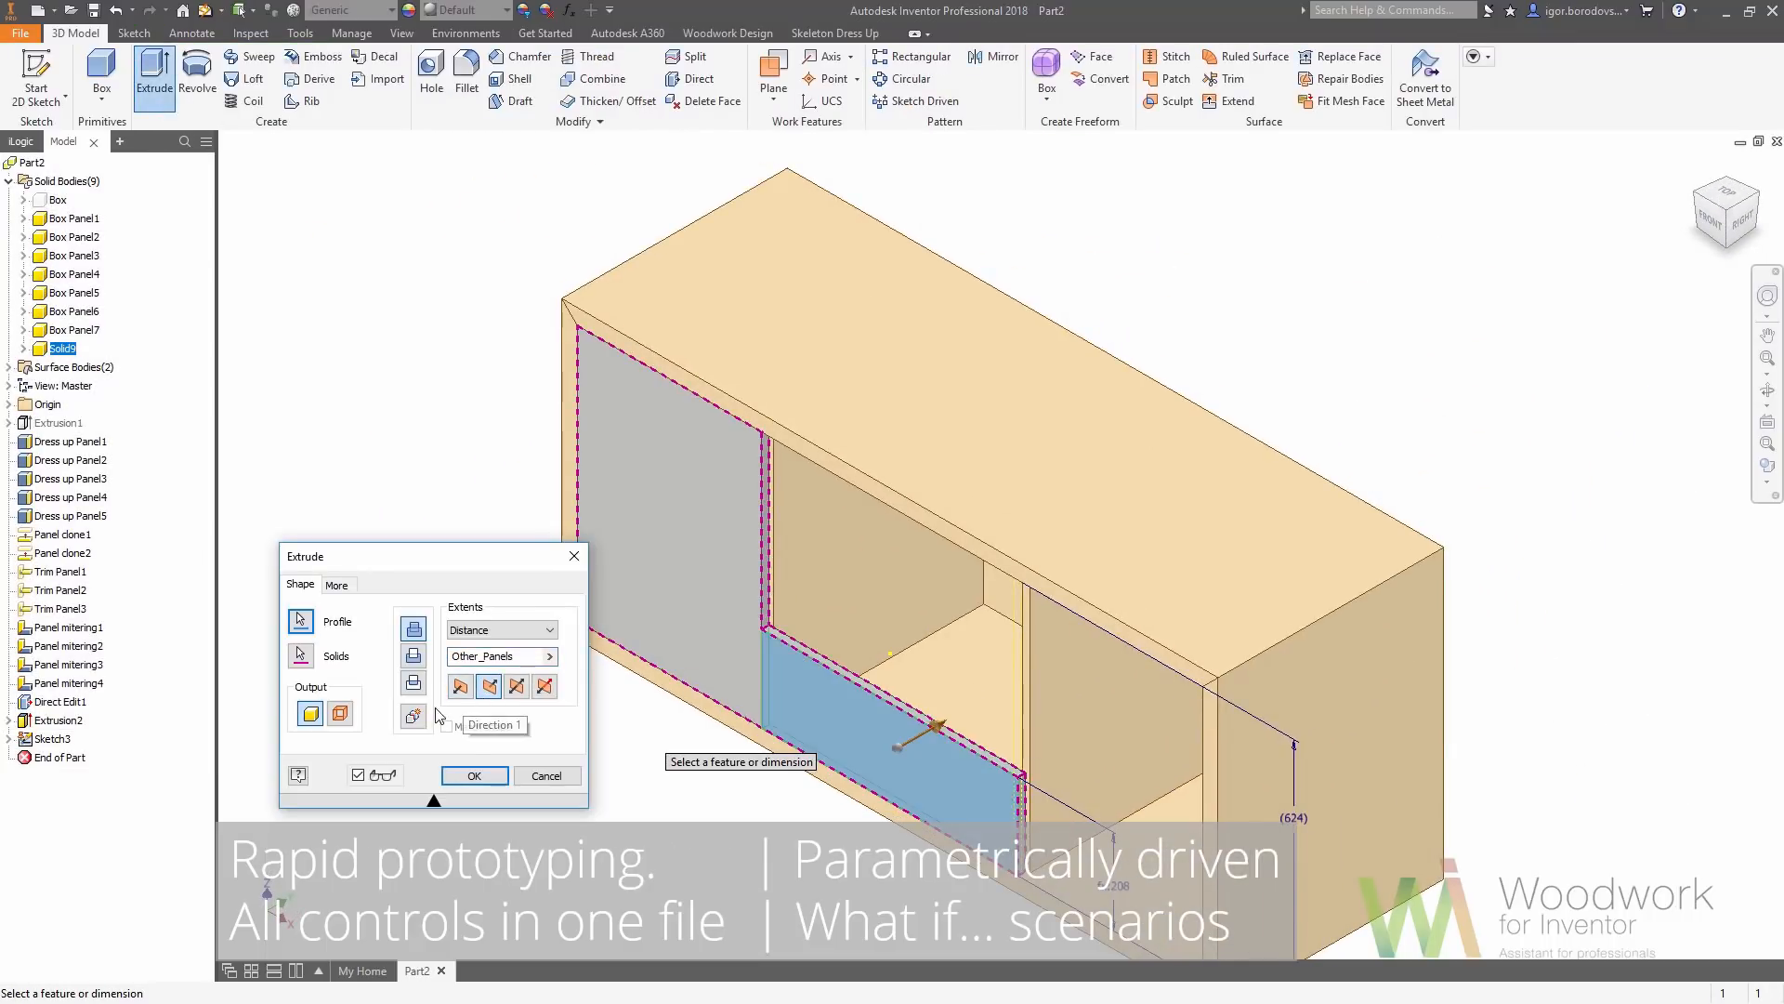
pyautogui.click(476, 777)
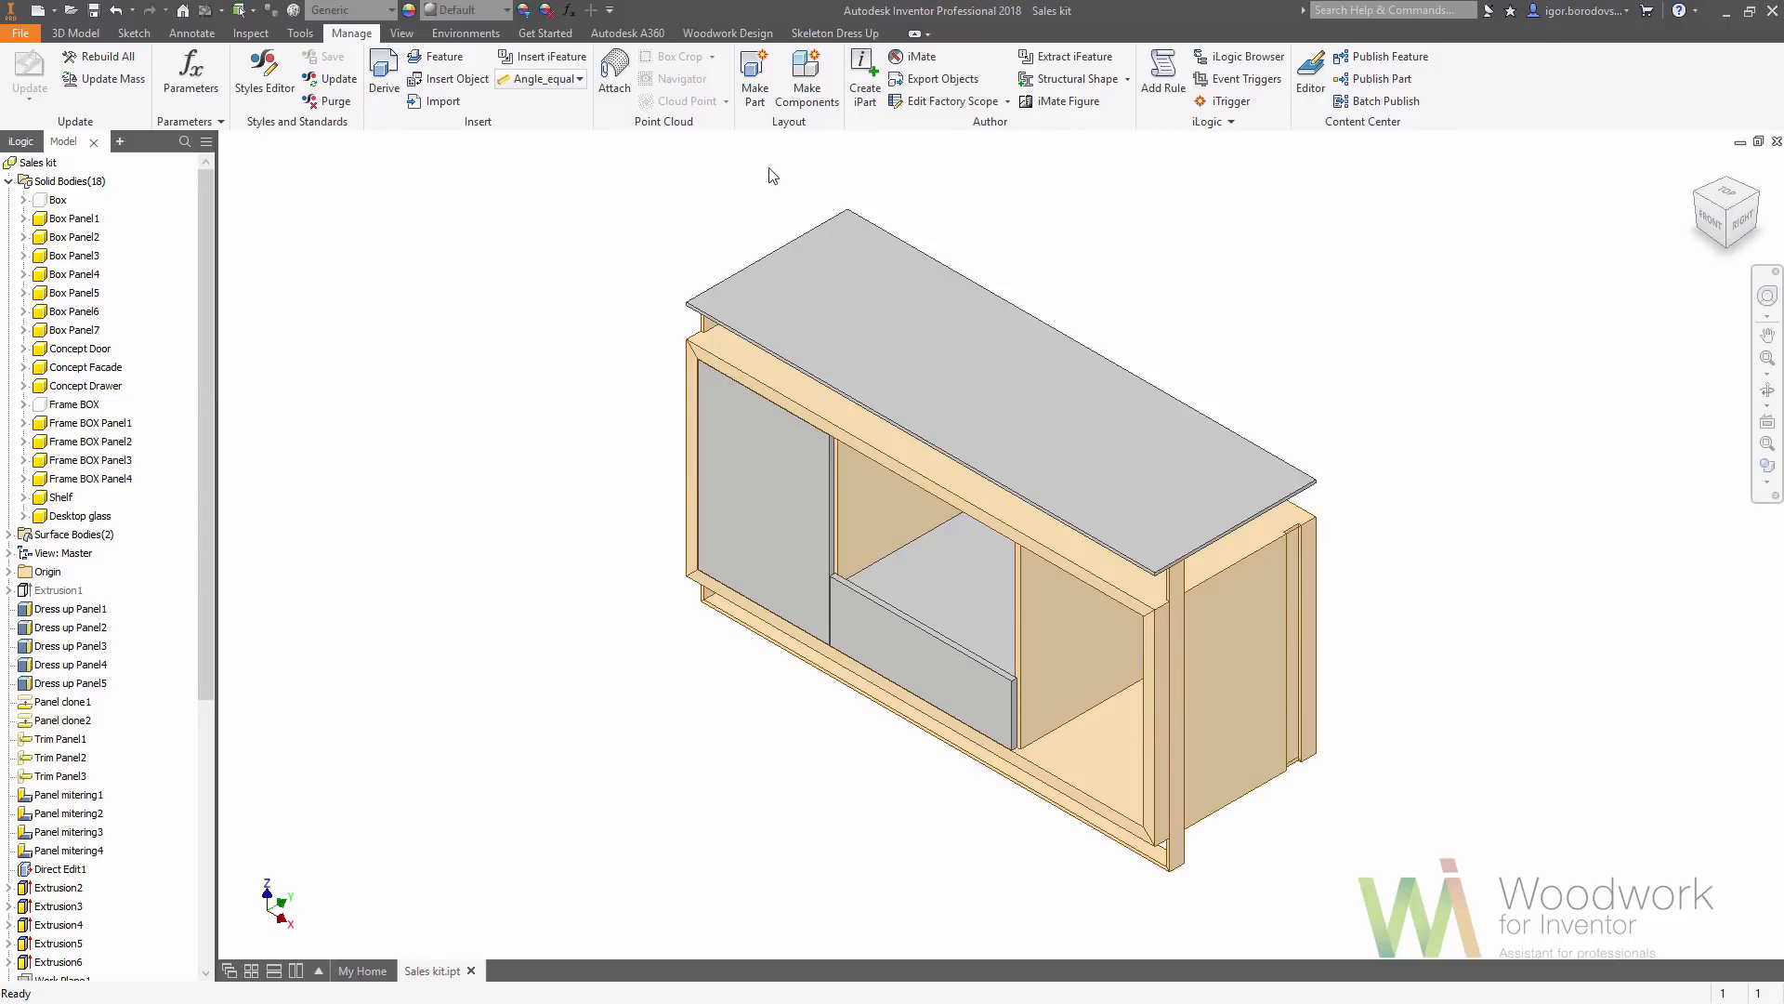
# Make components from all solids from Box Panel1 to Desktop glass, except the hidden boxes, in a new assembly, Sales kit.iam
pyautogui.click(805, 108)
pyautogui.click(74, 218)
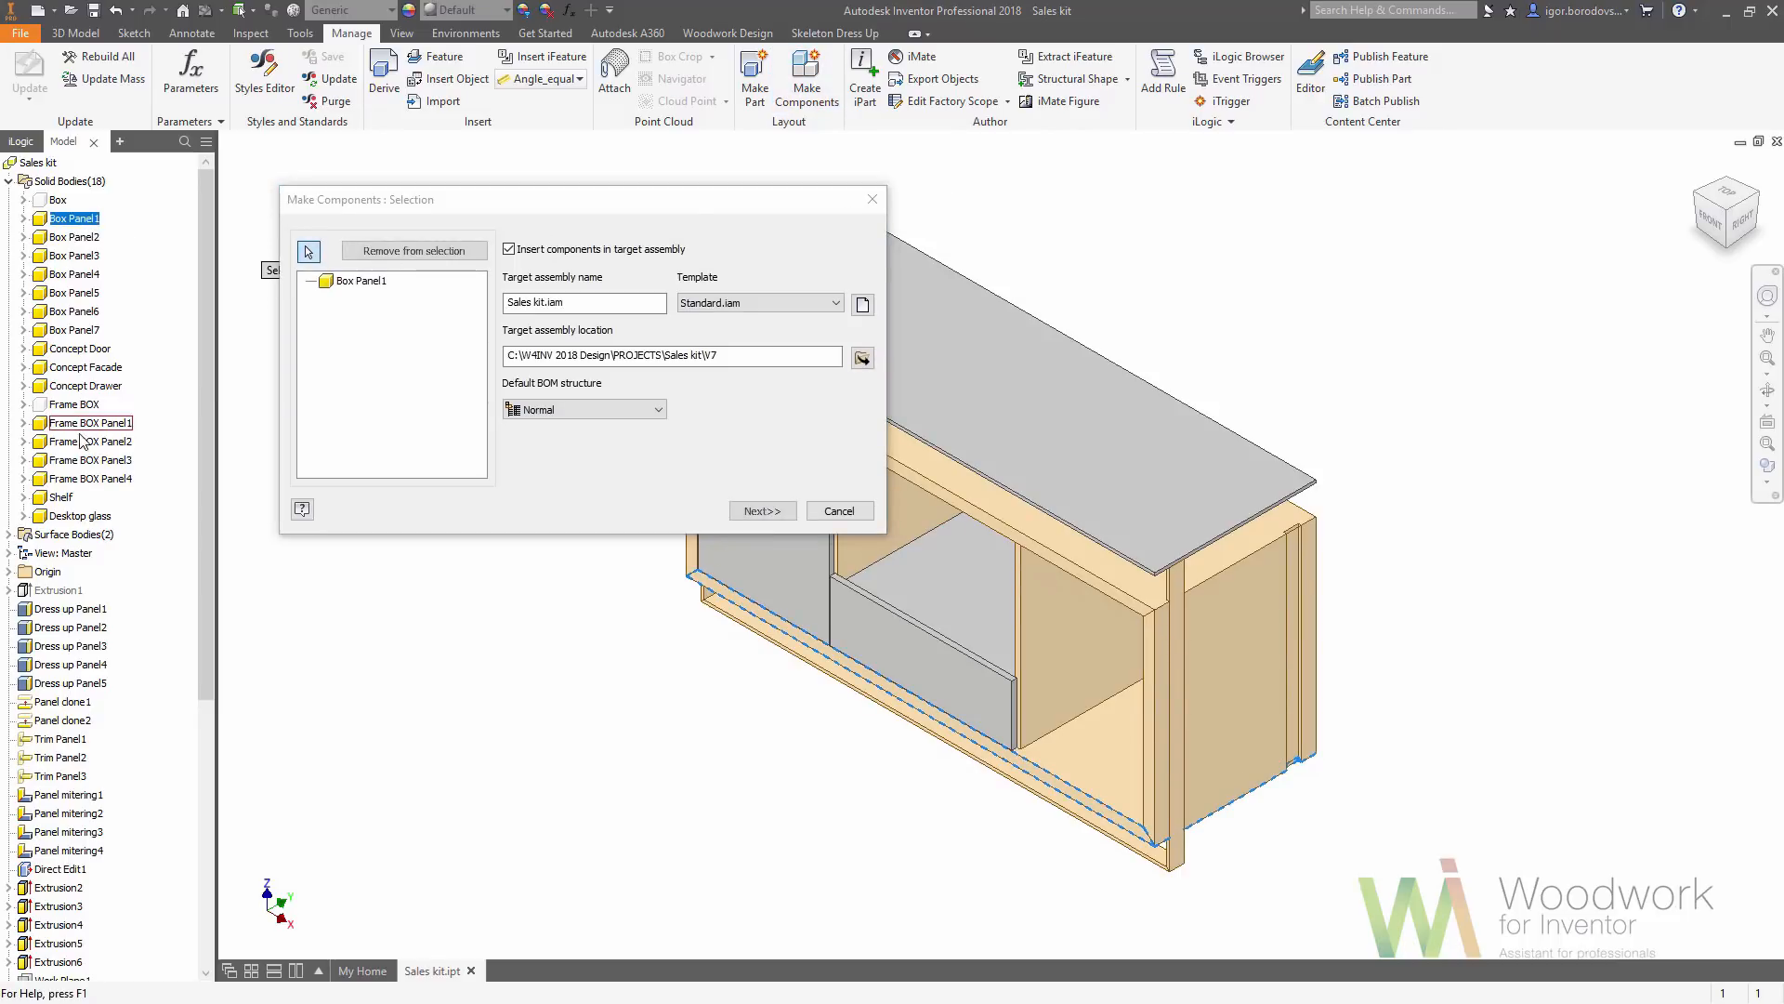
pyautogui.keyDown('shift'); pyautogui.click(81, 517); pyautogui.keyUp('shift')
pyautogui.click(762, 510)
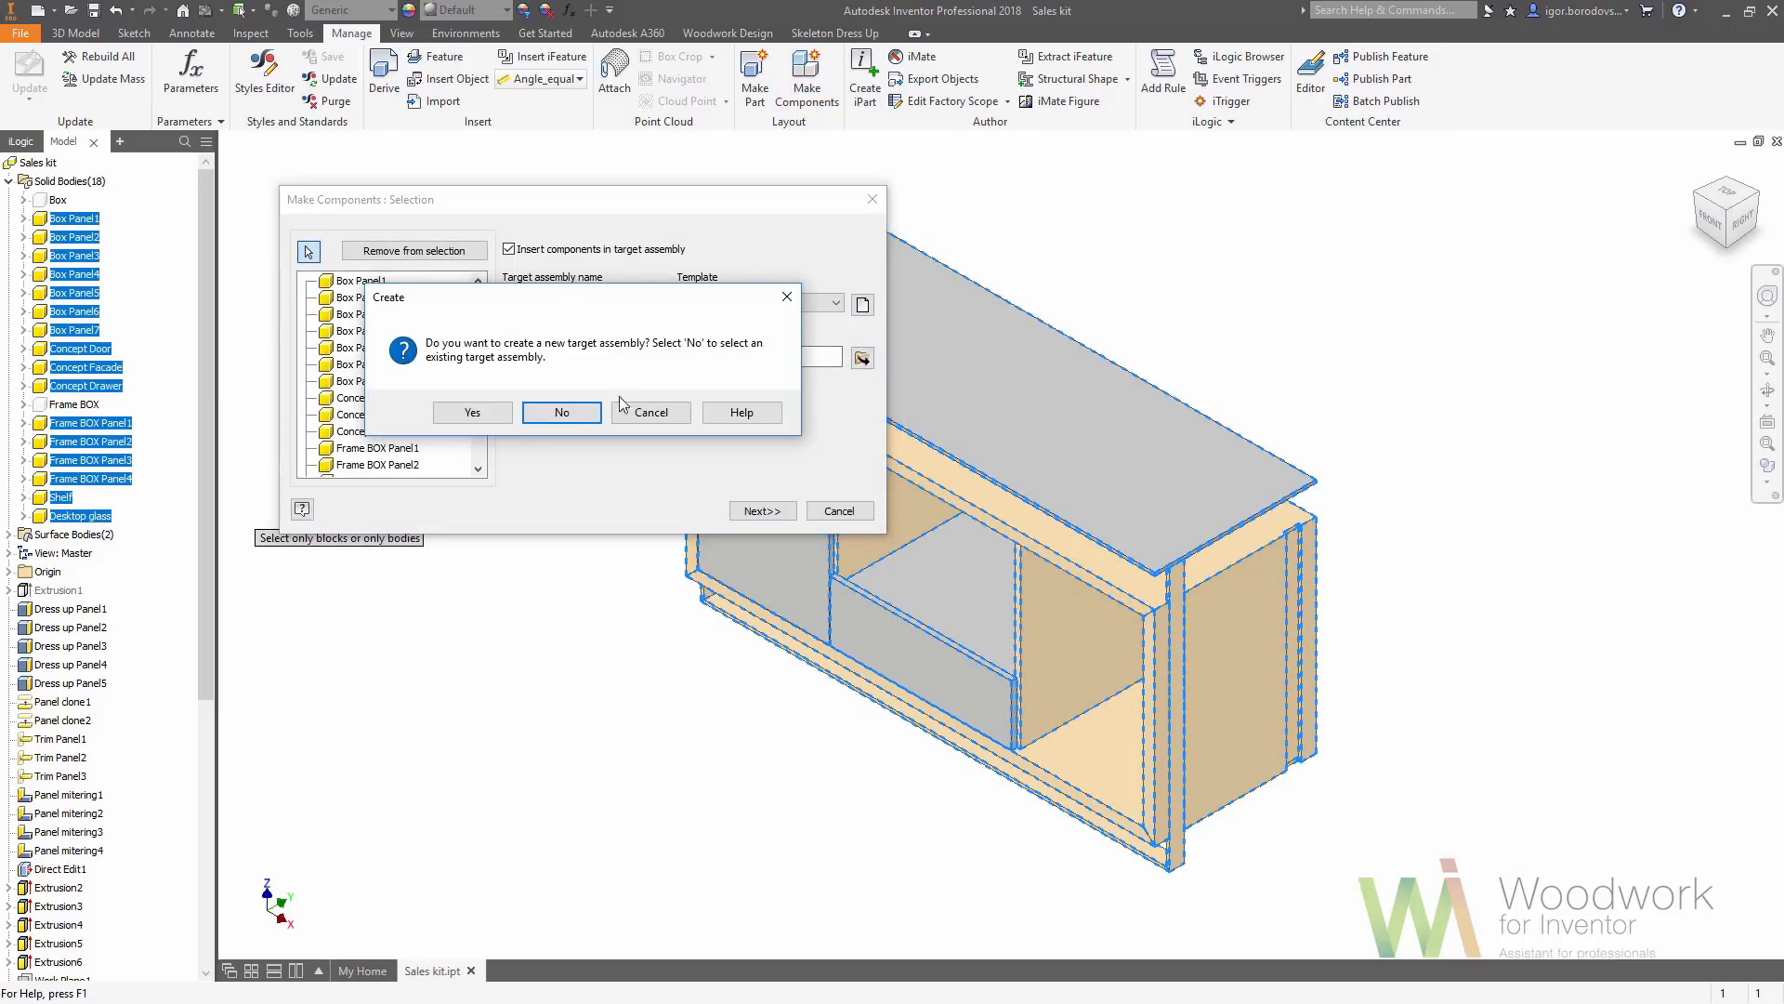
pyautogui.click(466, 411)
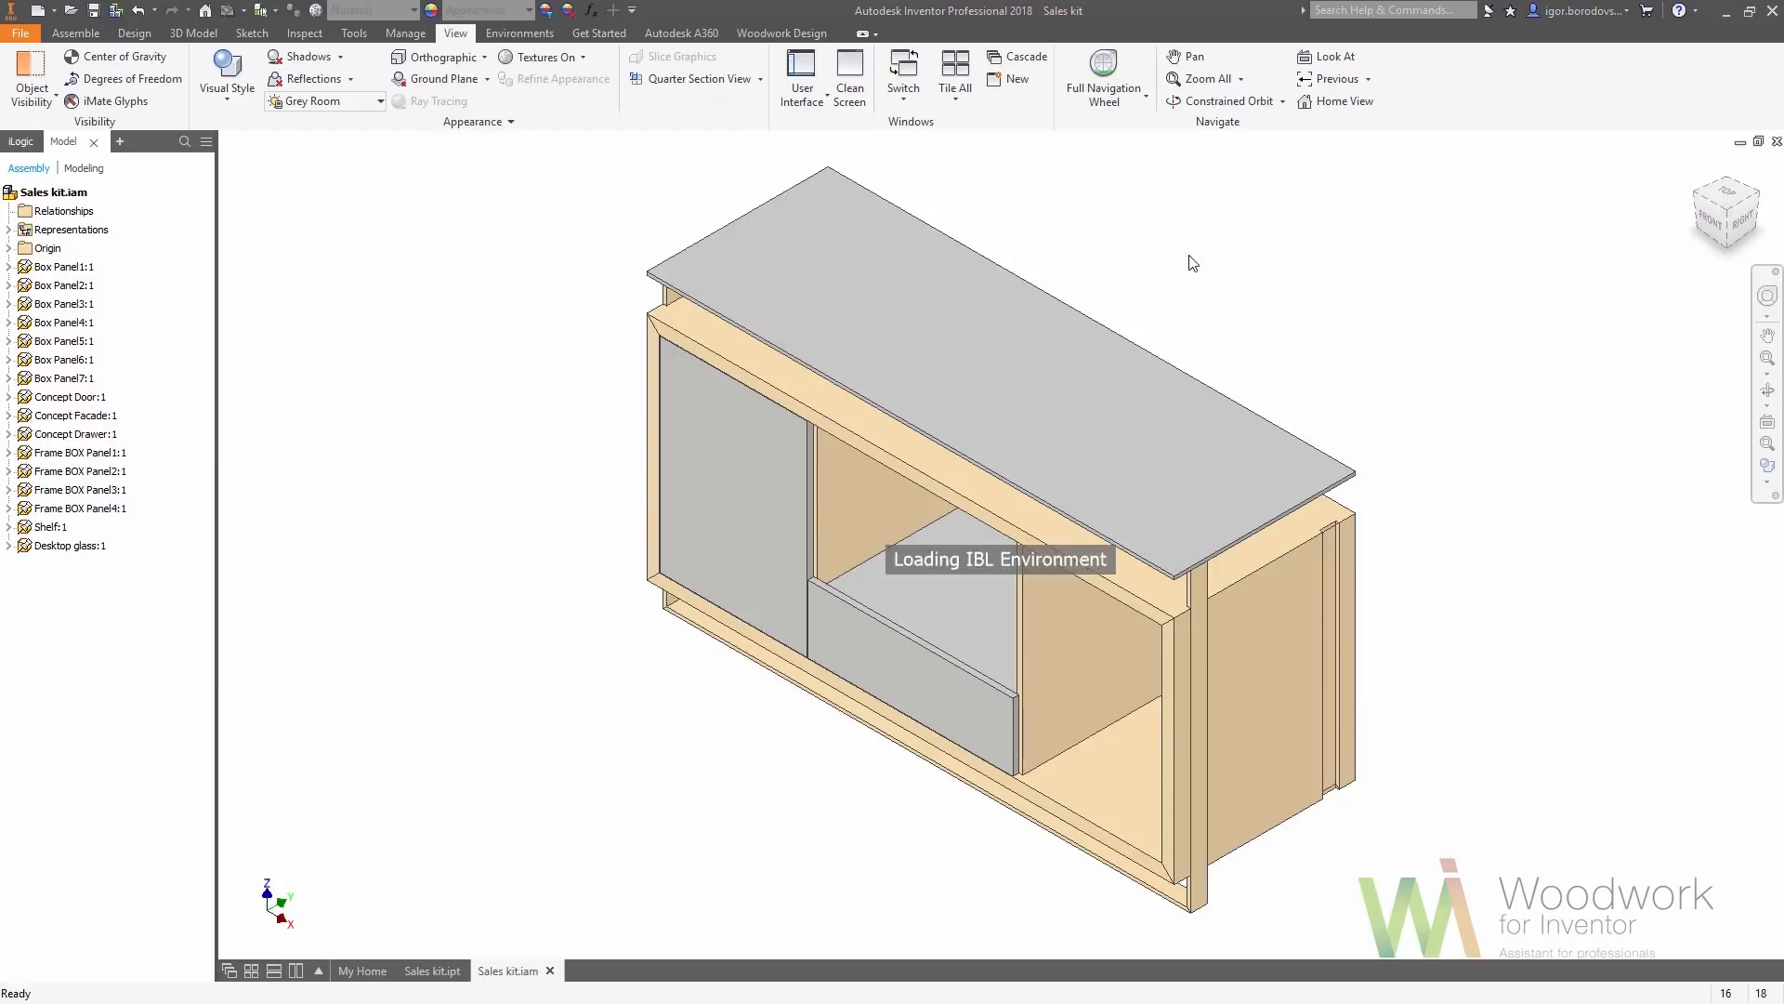
# Isolate the Concept Door, Concept Facade and Concept Drawer components
pyautogui.click(924, 649)
pyautogui.rightClick(920, 655)
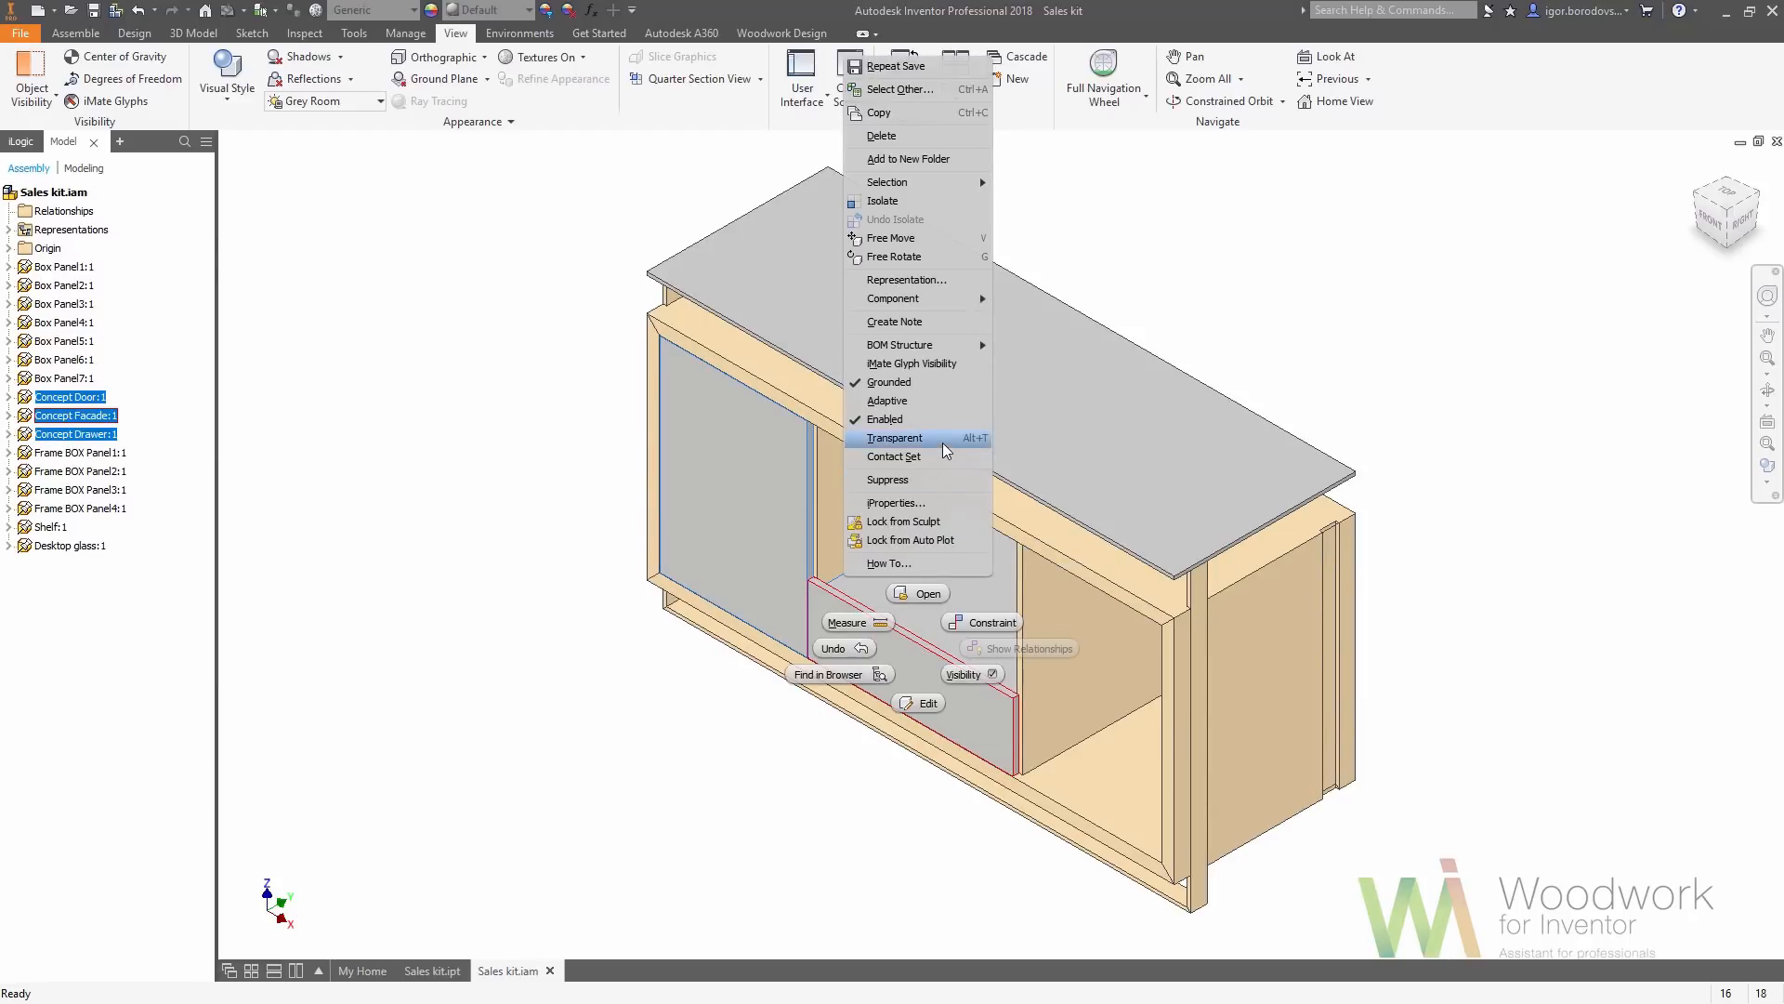
pyautogui.click(920, 200)
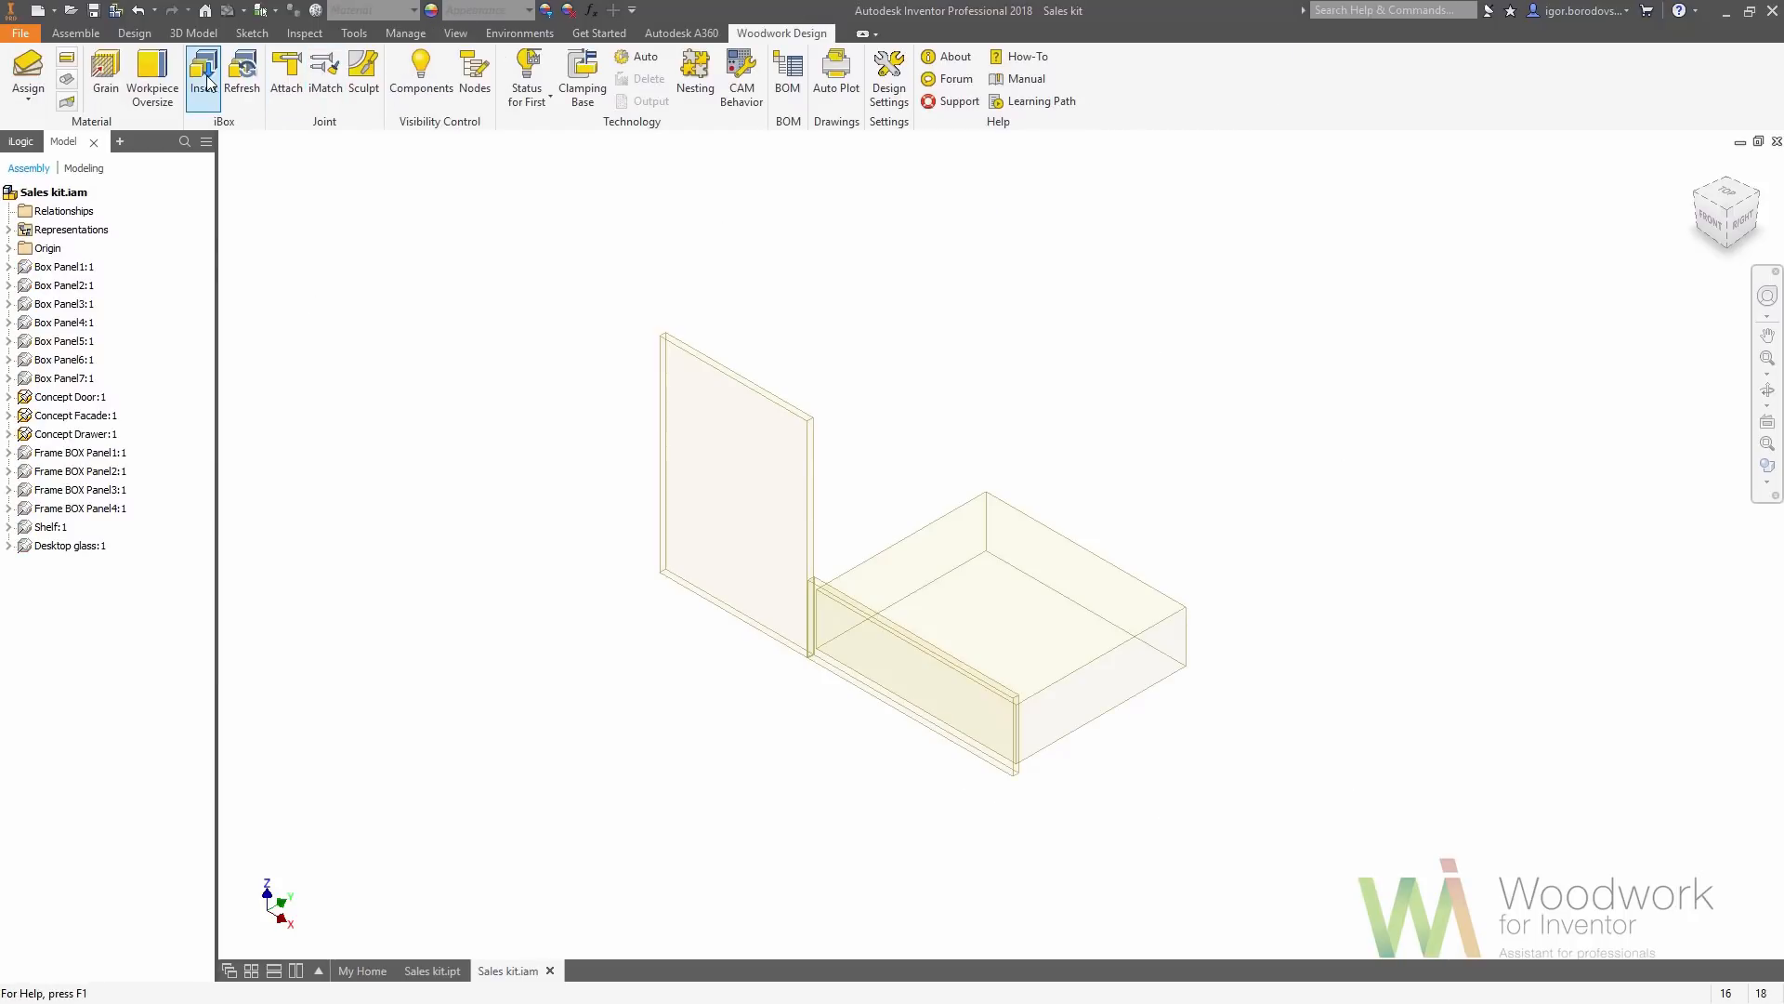
# Insert the Full Pull Drawer iBox with prefix SKv6, beside the main assembly, and attach it to the concept drawer volume's faces
pyautogui.click(203, 74)
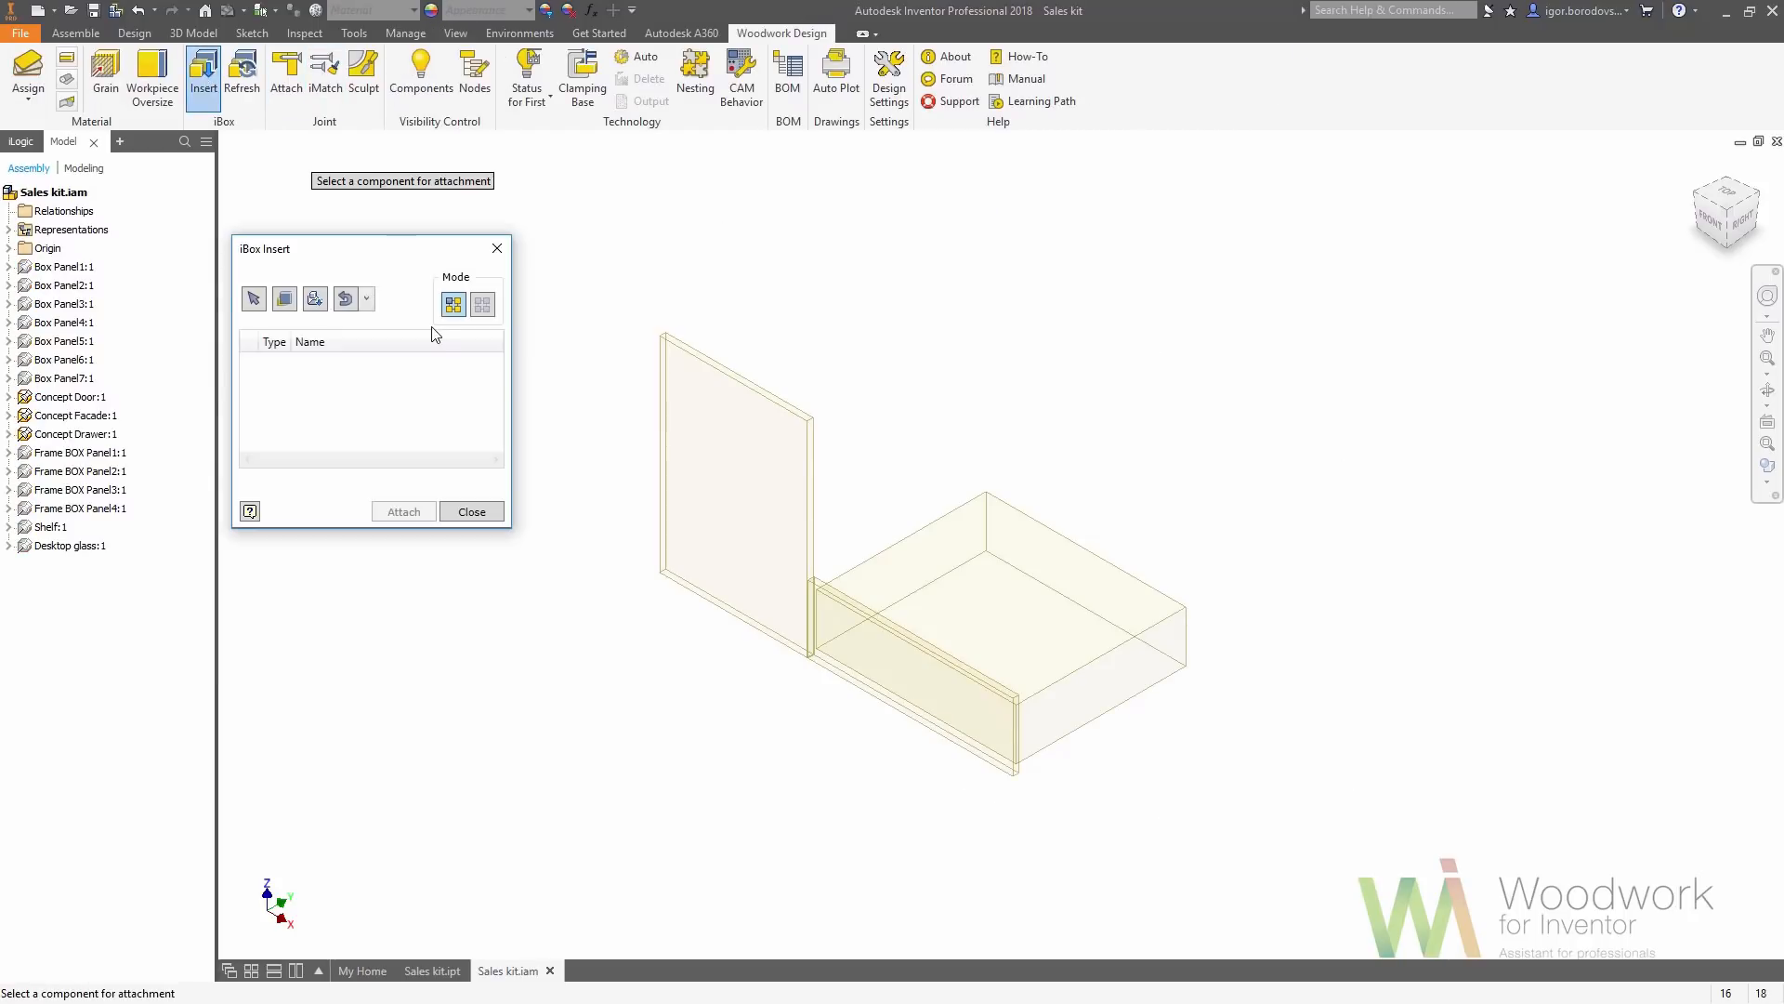
pyautogui.click(313, 300)
pyautogui.doubleClick(344, 290)
pyautogui.click(333, 305)
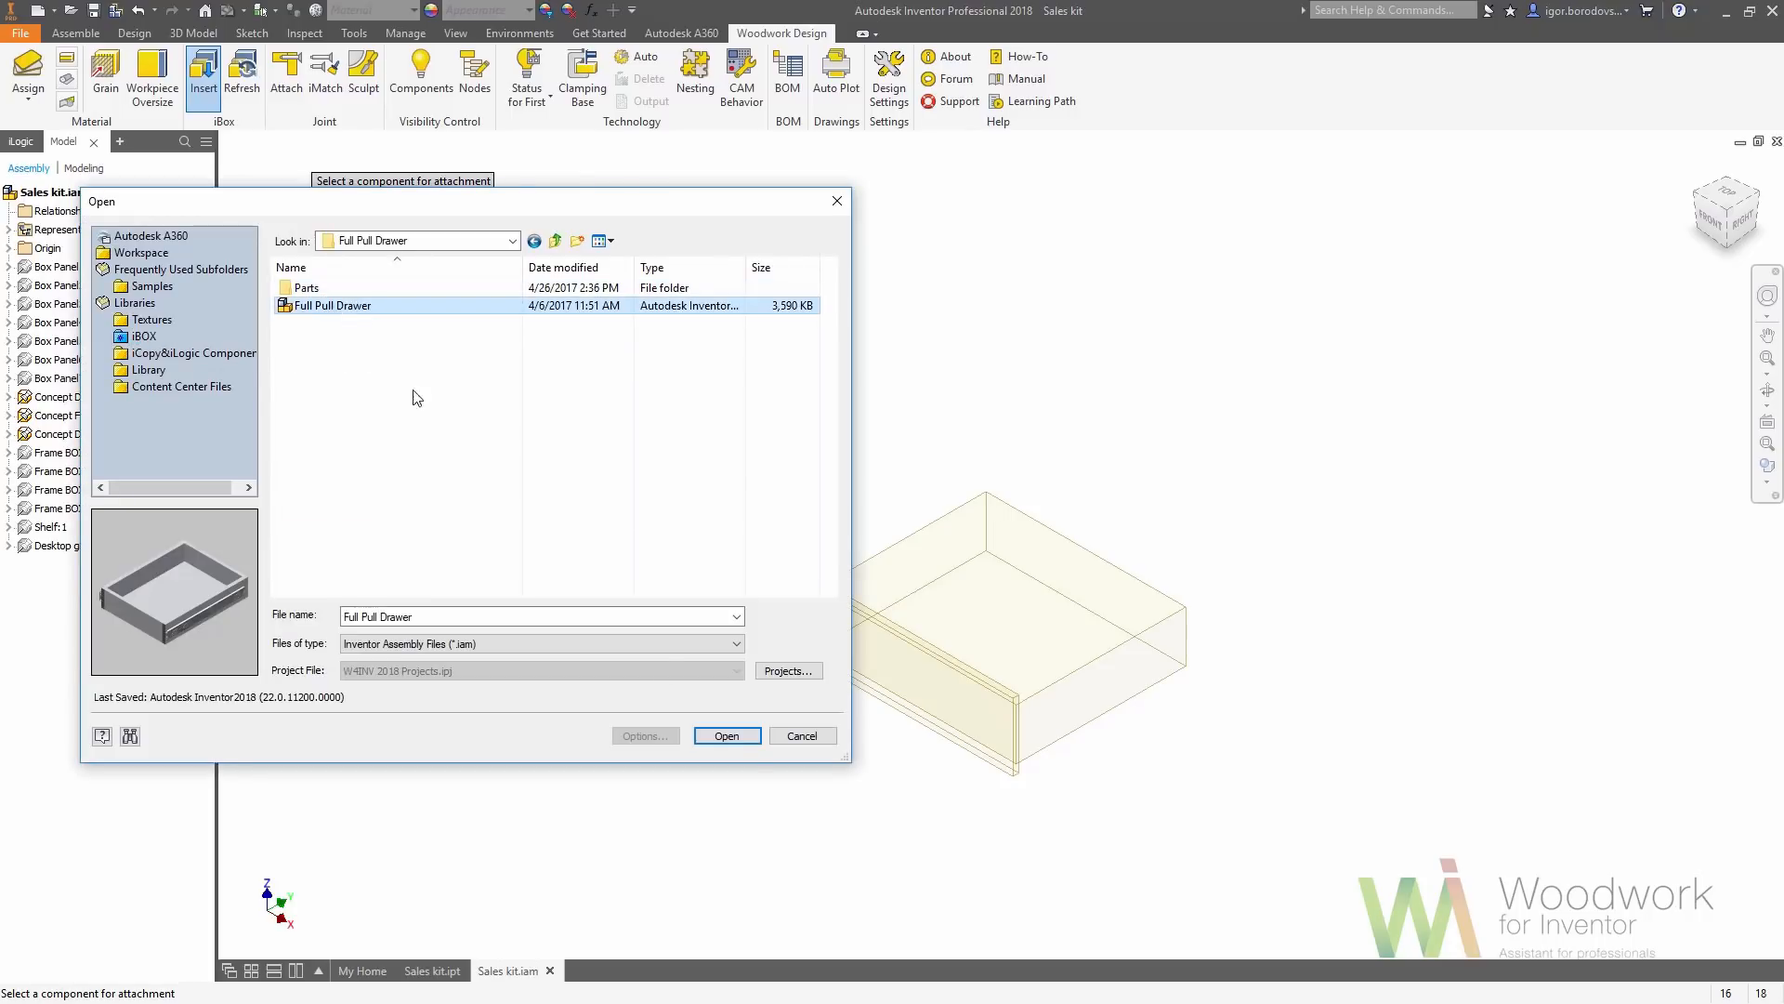
pyautogui.click(744, 737)
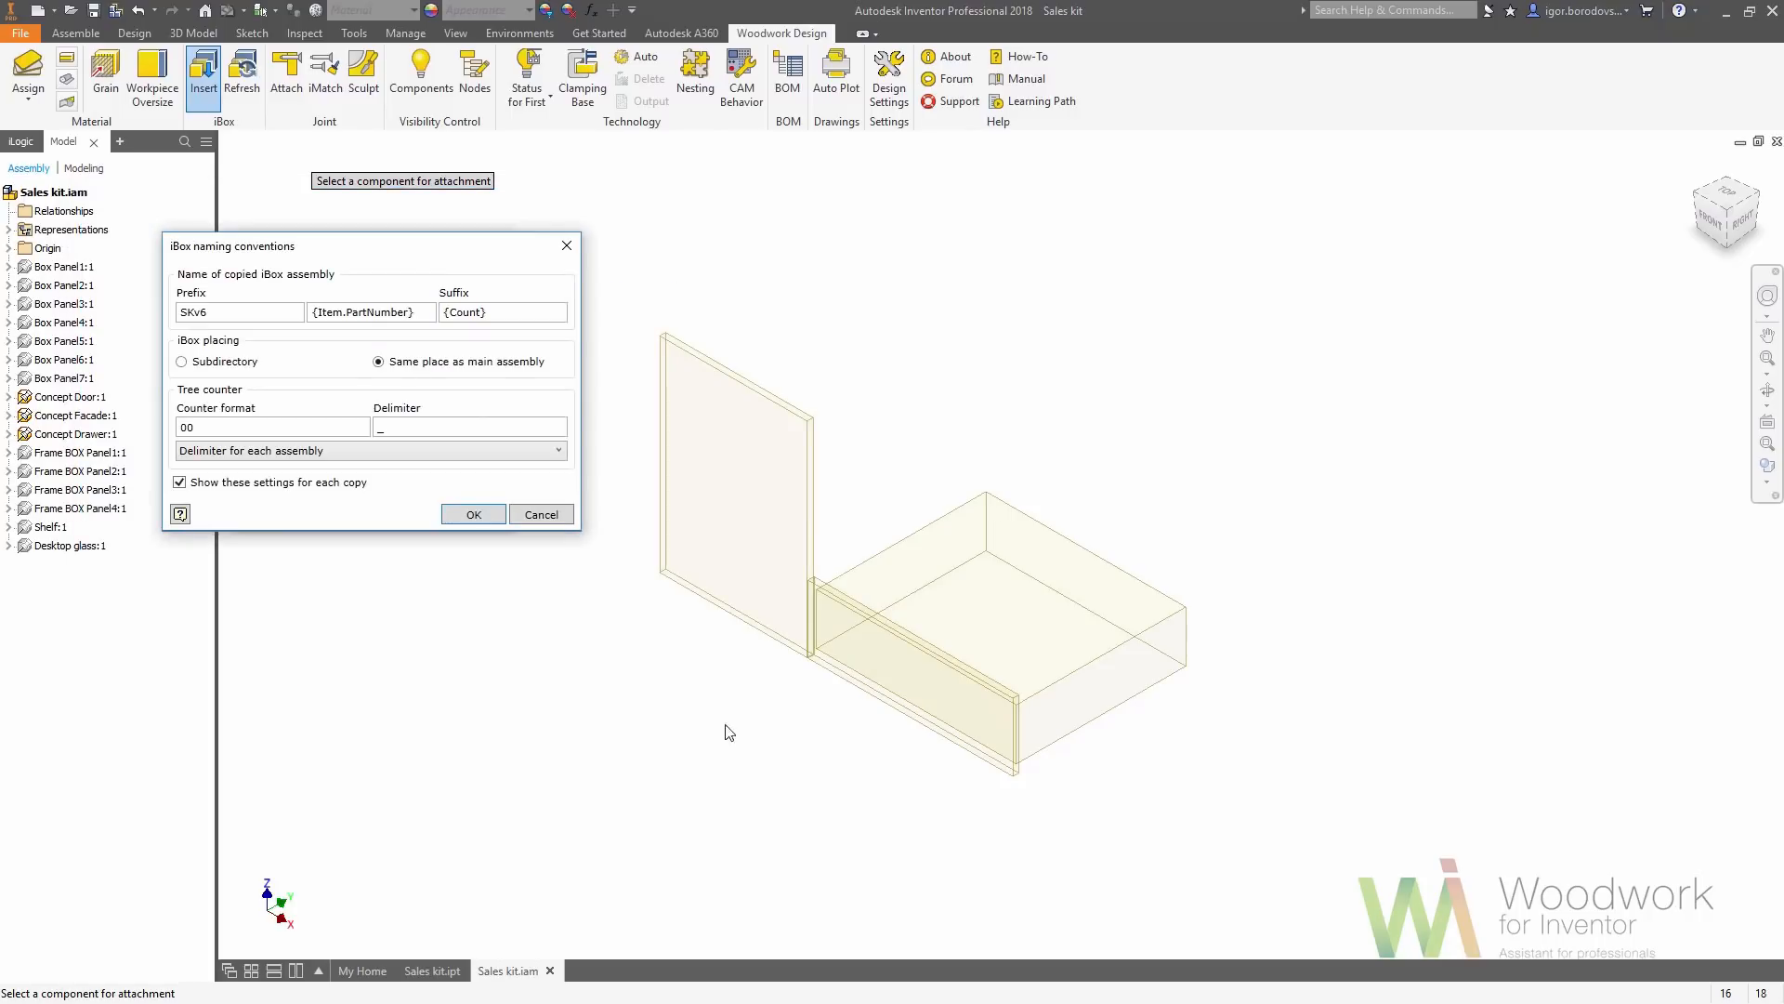
pyautogui.click(473, 514)
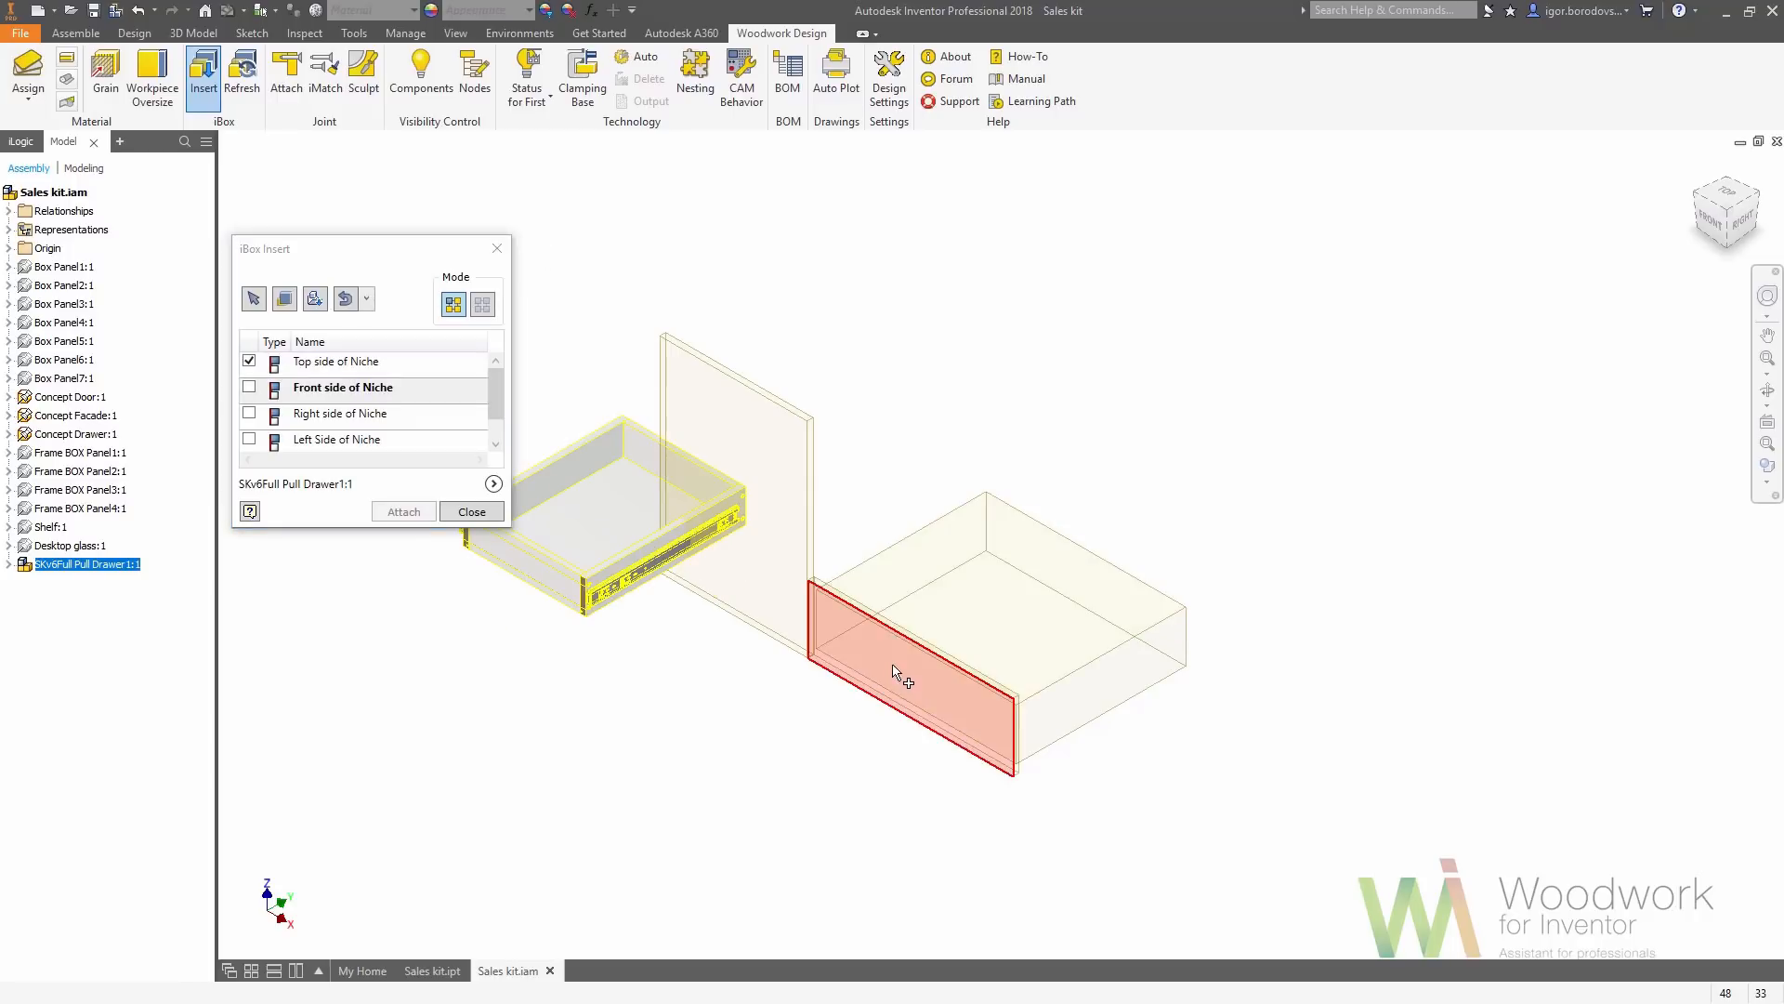
pyautogui.click(932, 723)
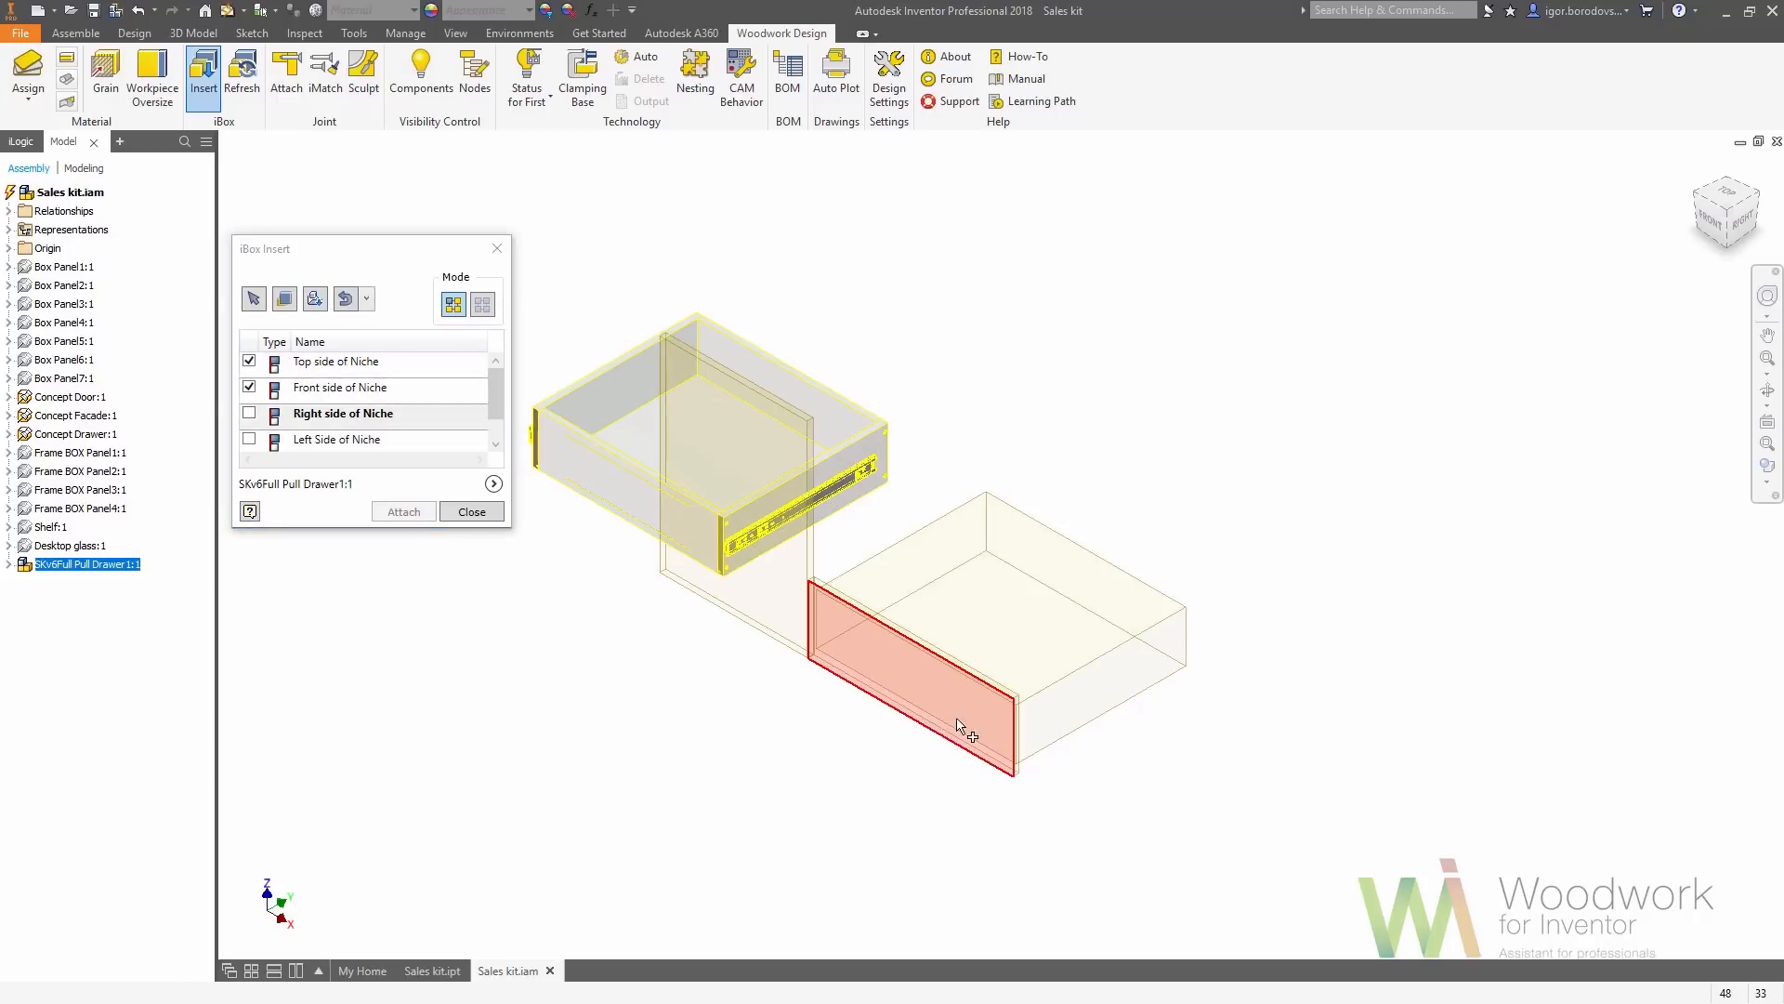
pyautogui.click(1125, 716)
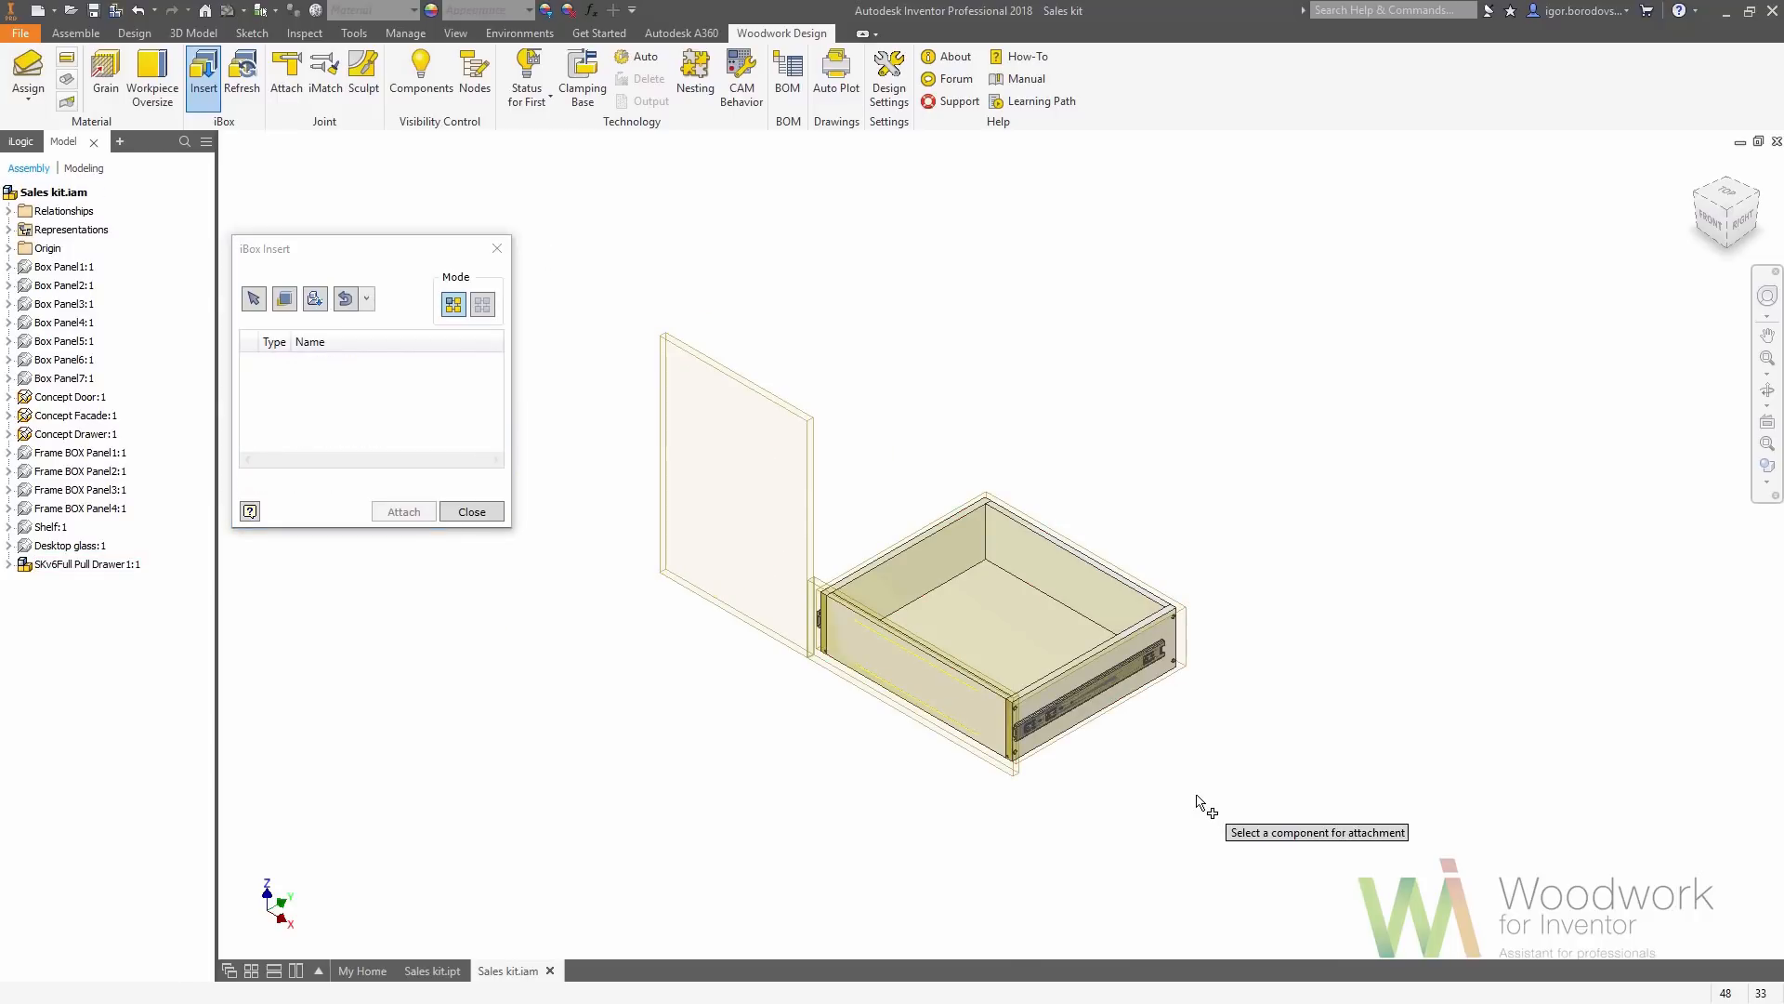
# Load the Panel facade iBox for insertion as a copy with the SKv6 prefix
pyautogui.click(315, 299)
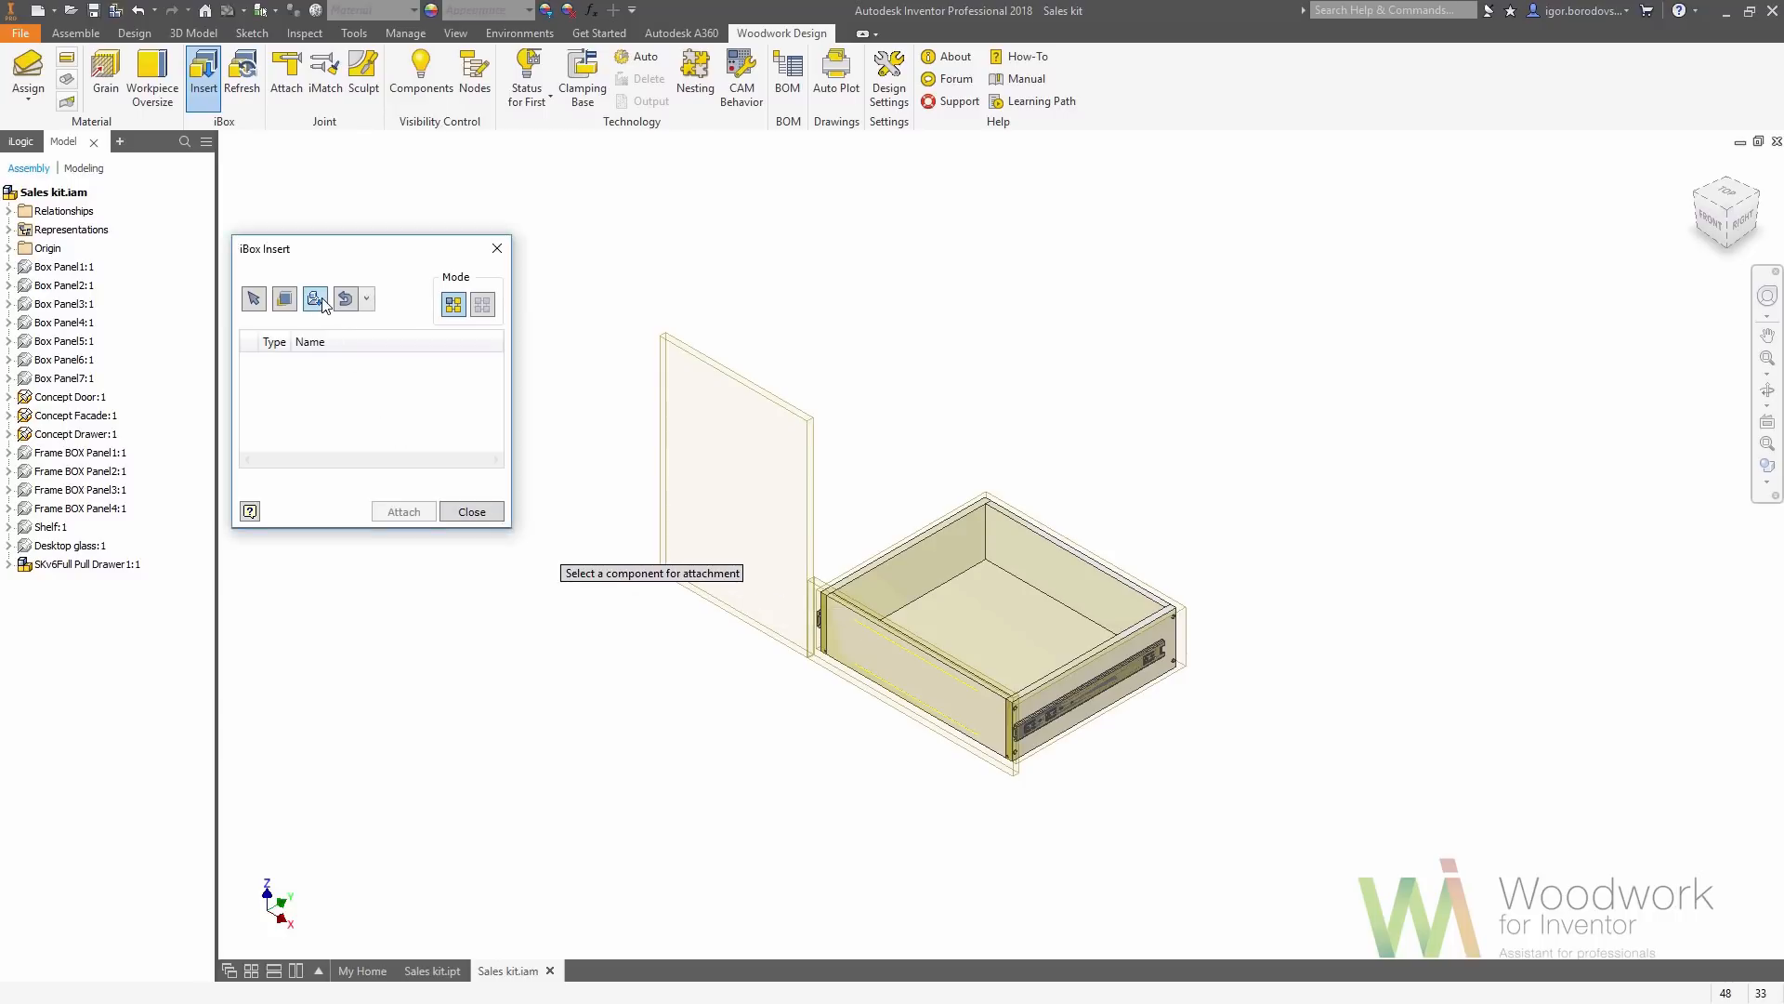
pyautogui.doubleClick(321, 304)
pyautogui.doubleClick(326, 322)
pyautogui.doubleClick(323, 288)
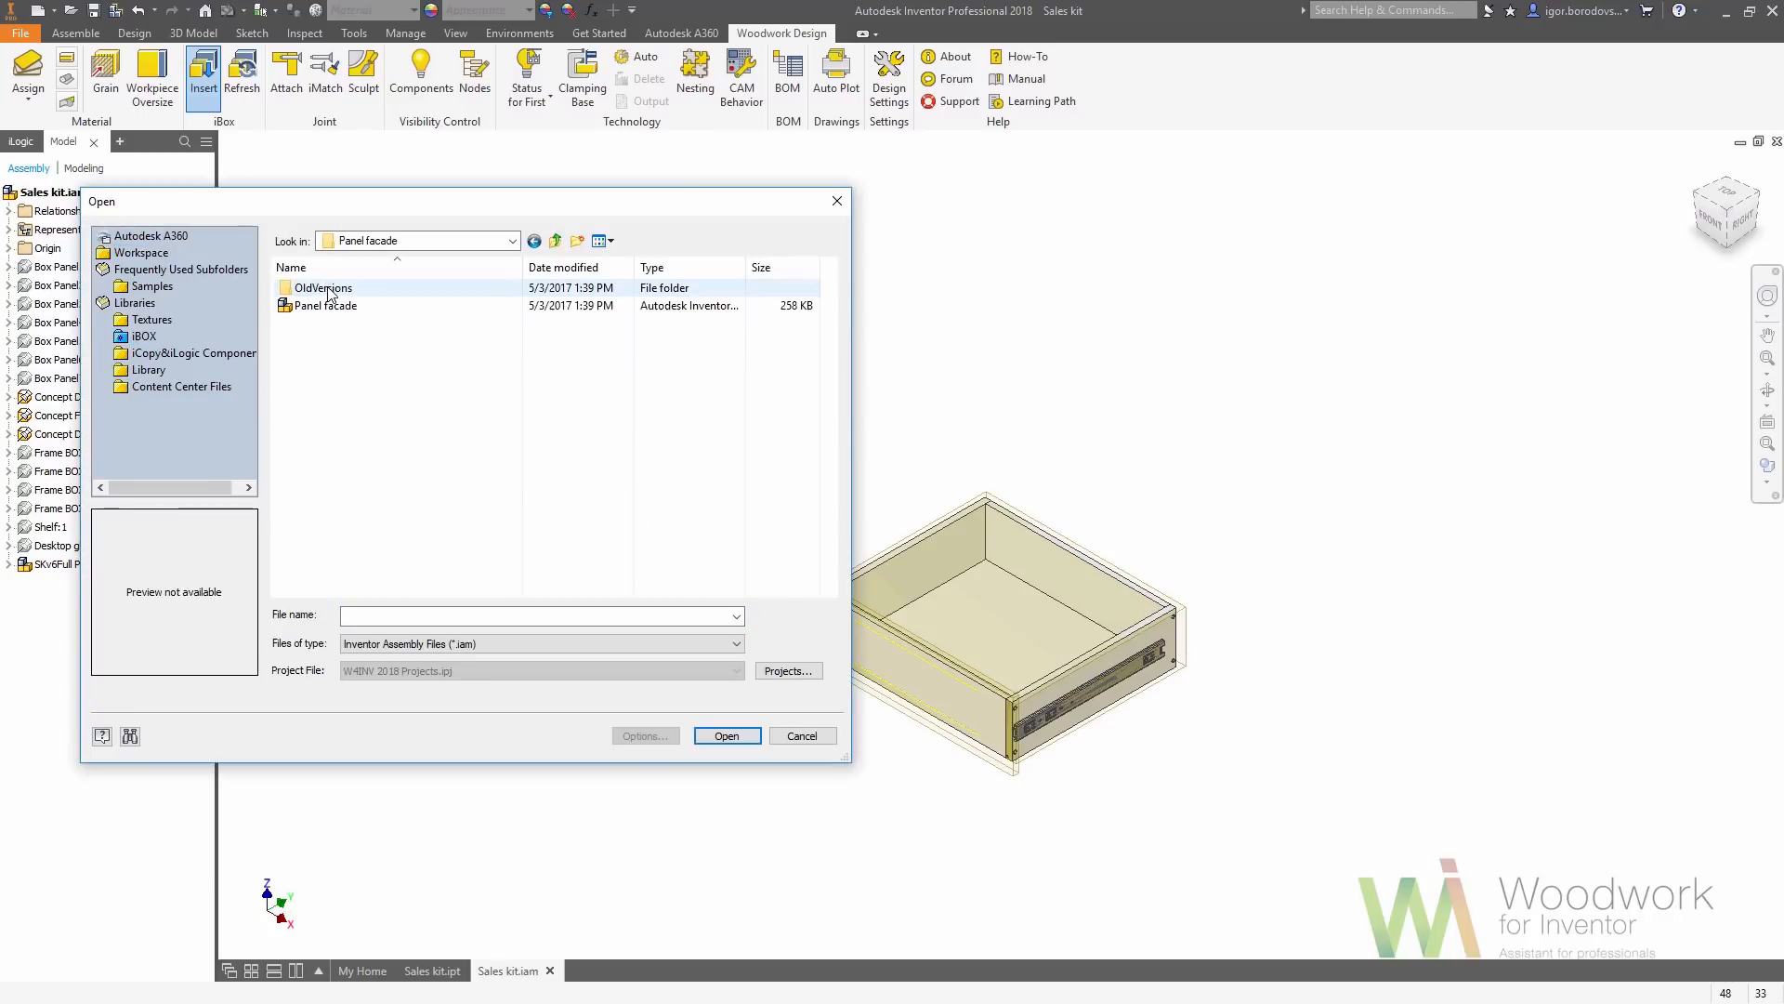
pyautogui.click(327, 307)
pyautogui.doubleClick(327, 307)
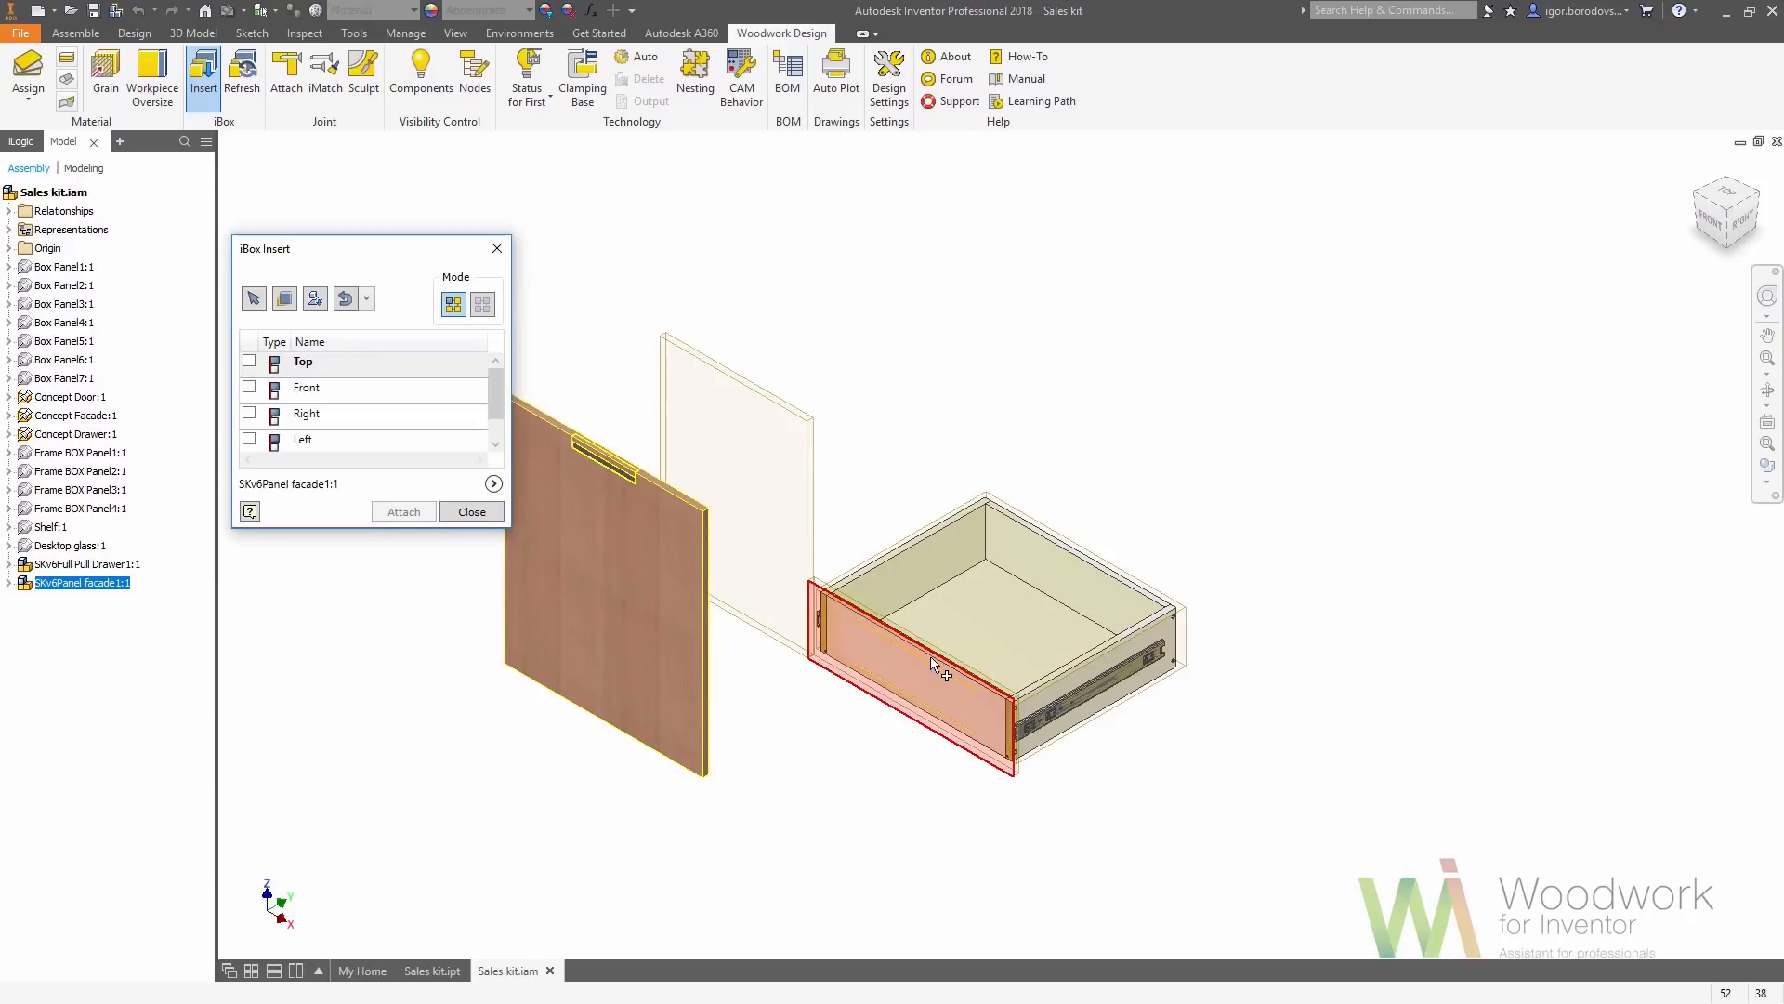
# Attach the panel facade's top, front and side references to the matching faces of the concept drawer front
pyautogui.scroll(3, 929, 656)
pyautogui.click(907, 627)
pyautogui.click(887, 656)
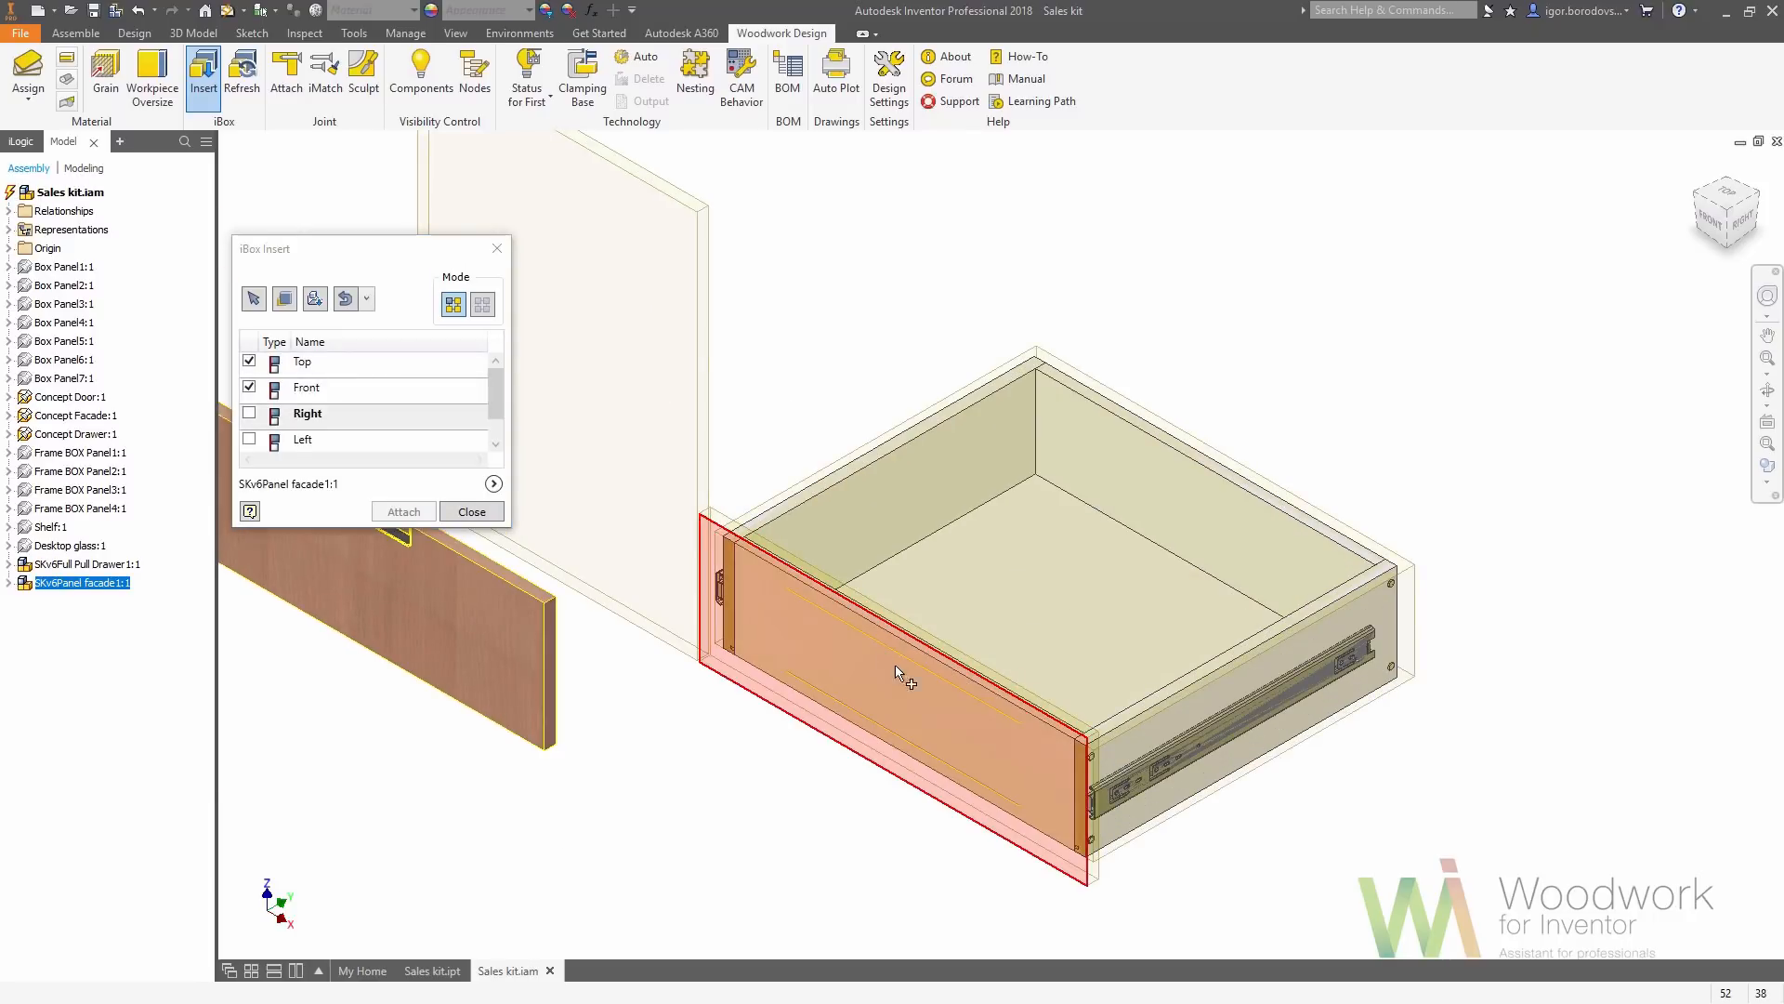
pyautogui.scroll(3, 1096, 760)
pyautogui.click(1093, 753)
pyautogui.scroll(-5, 1091, 747)
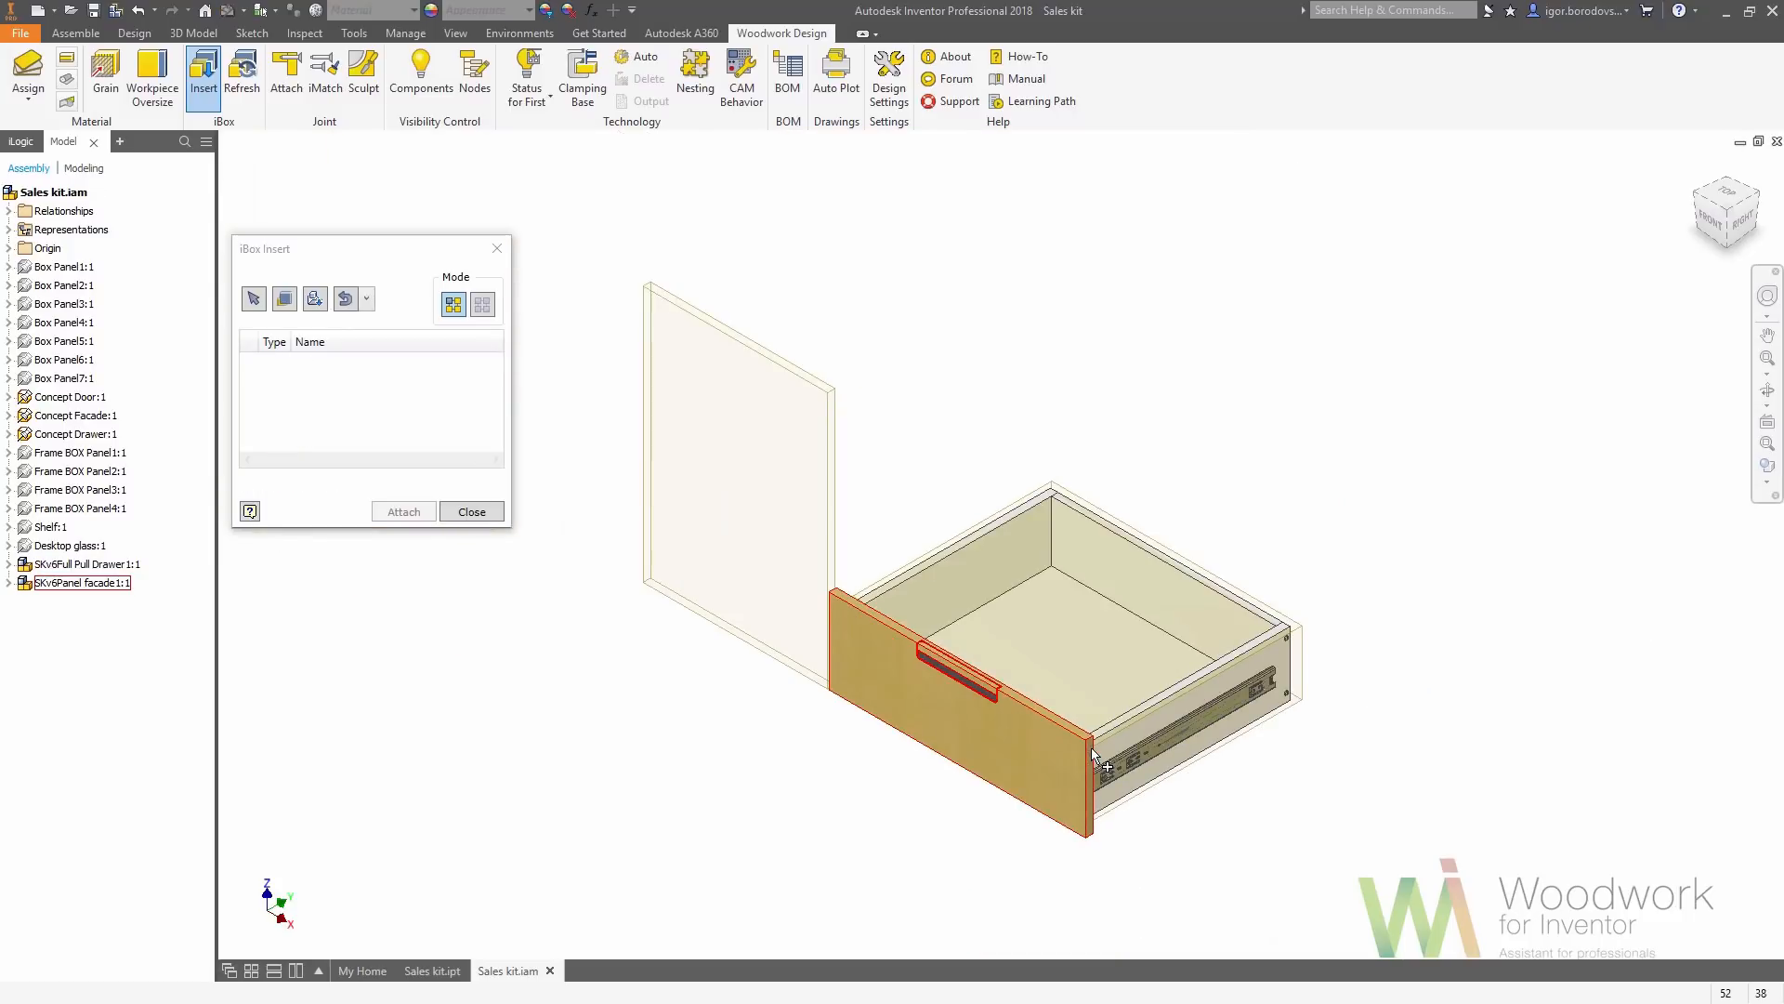
# Insert the One door with glass INSET type iBox and attach it to the concept door's top, front and side faces
pyautogui.click(312, 303)
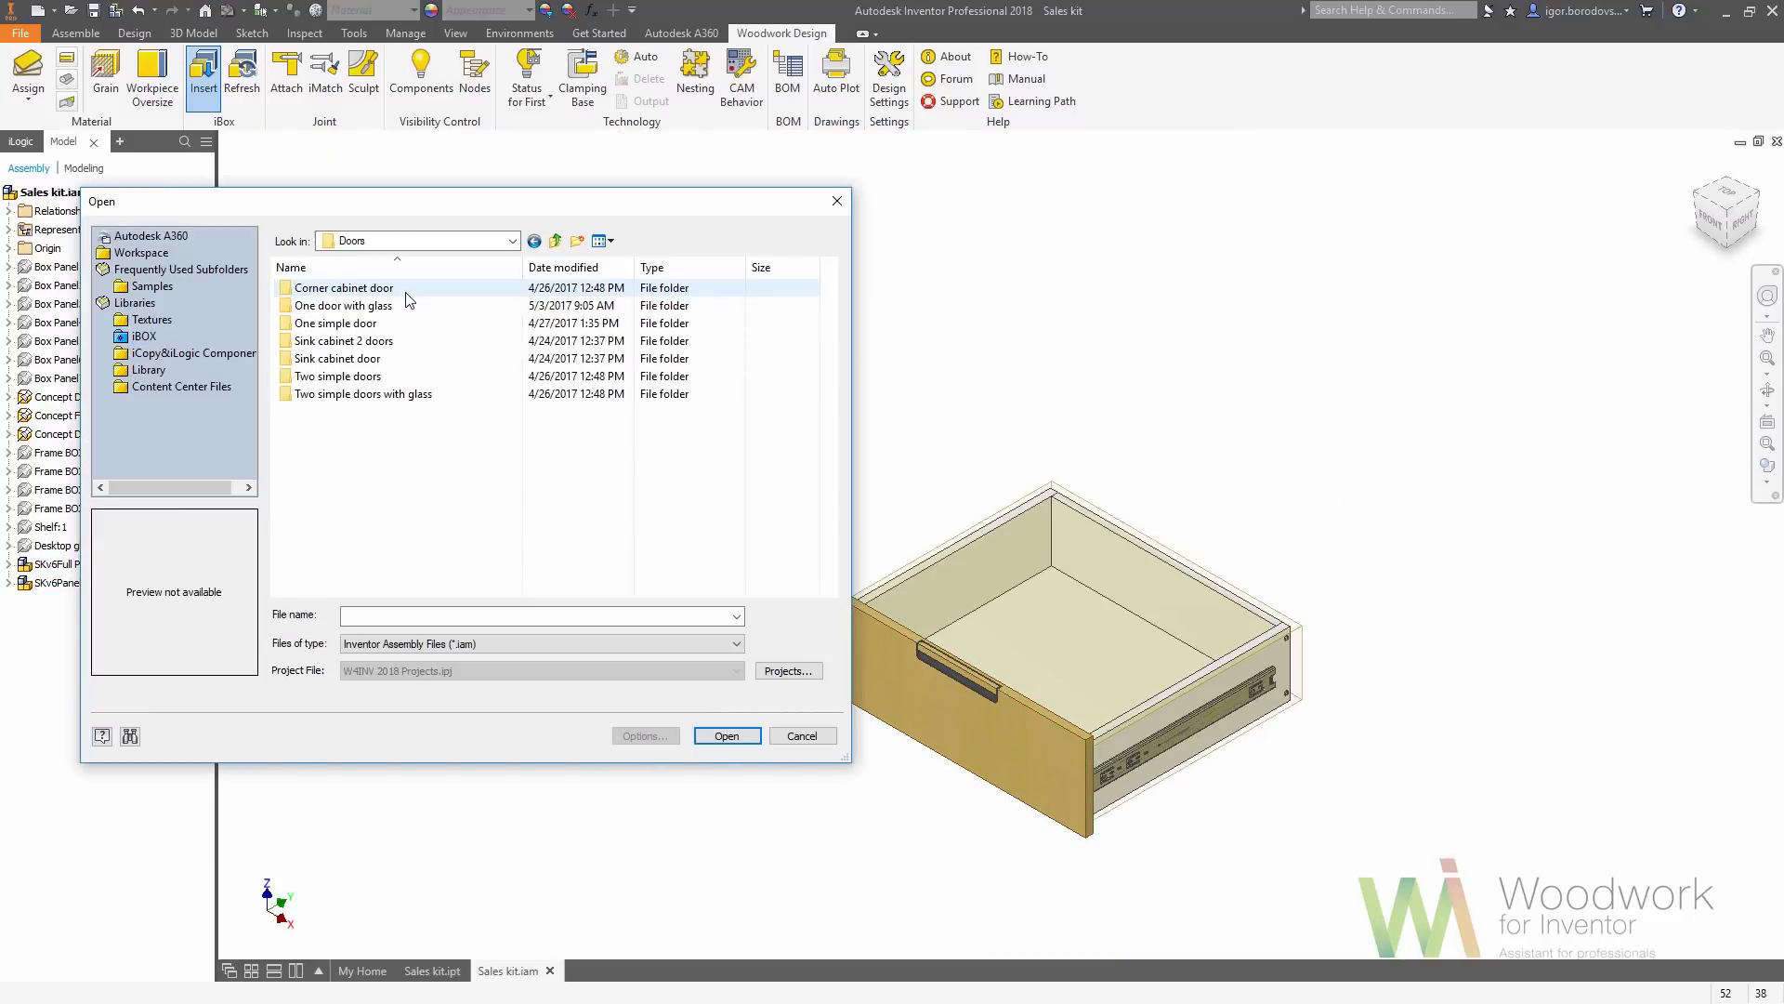
pyautogui.doubleClick(407, 304)
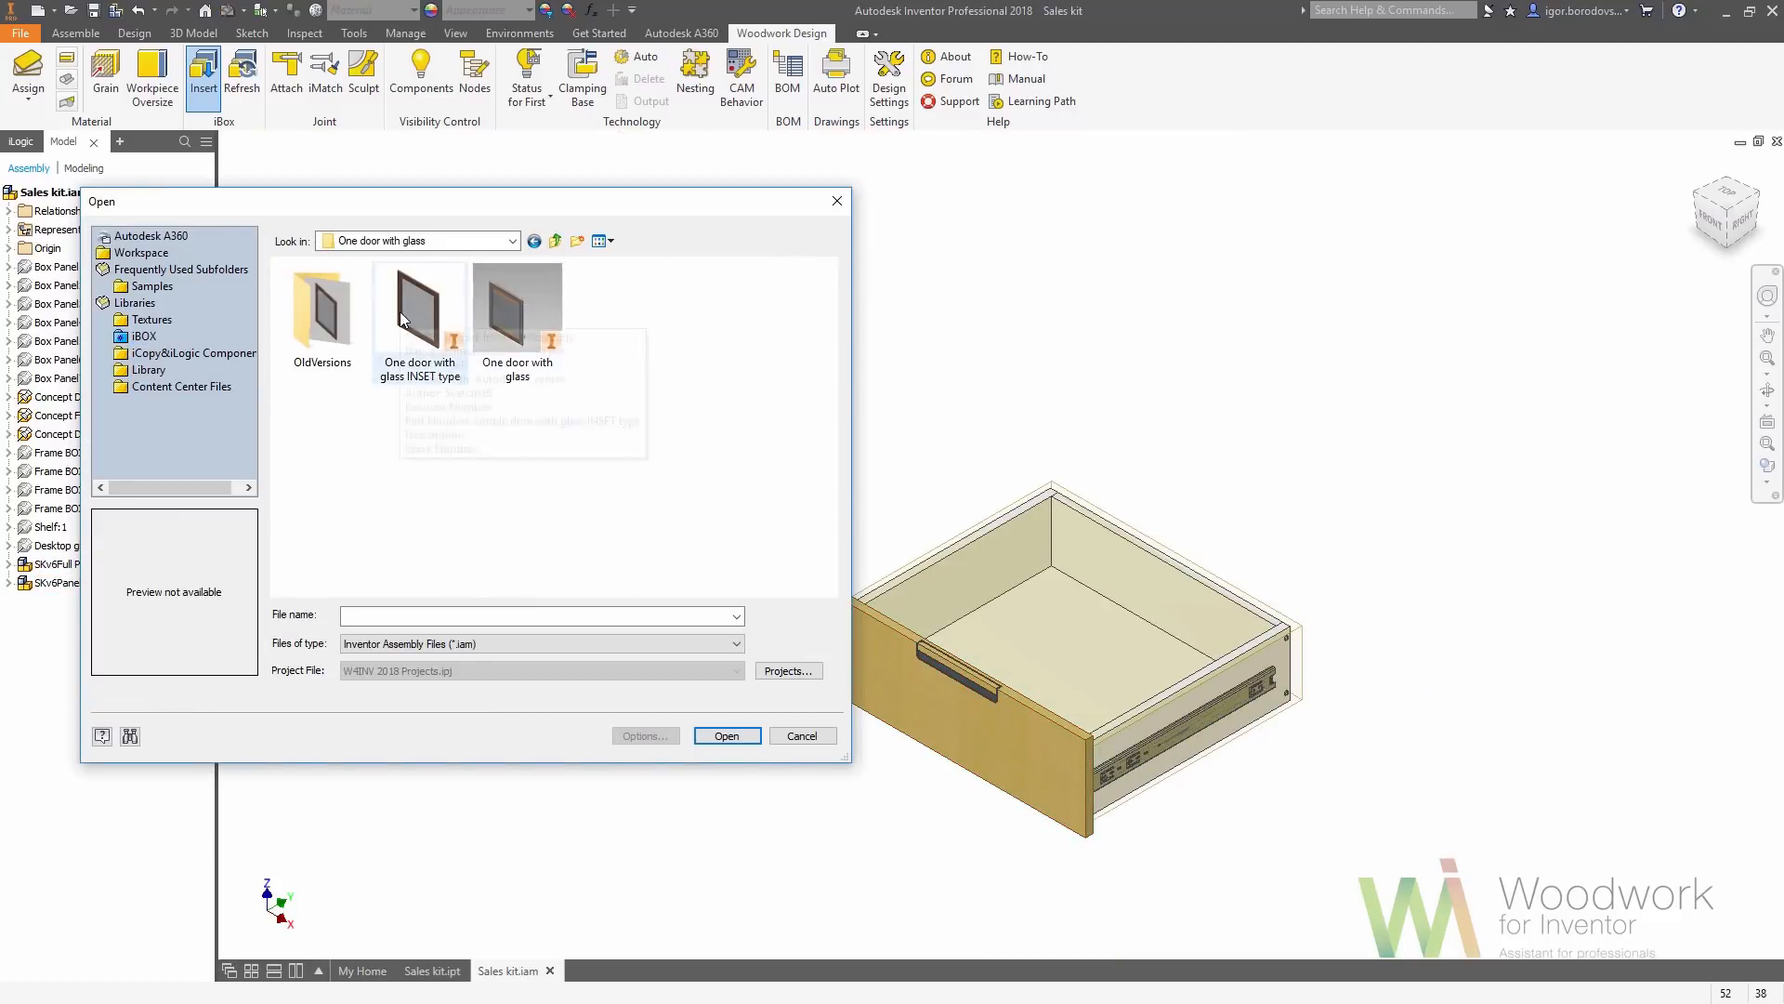
pyautogui.doubleClick(402, 311)
pyautogui.press('Return')
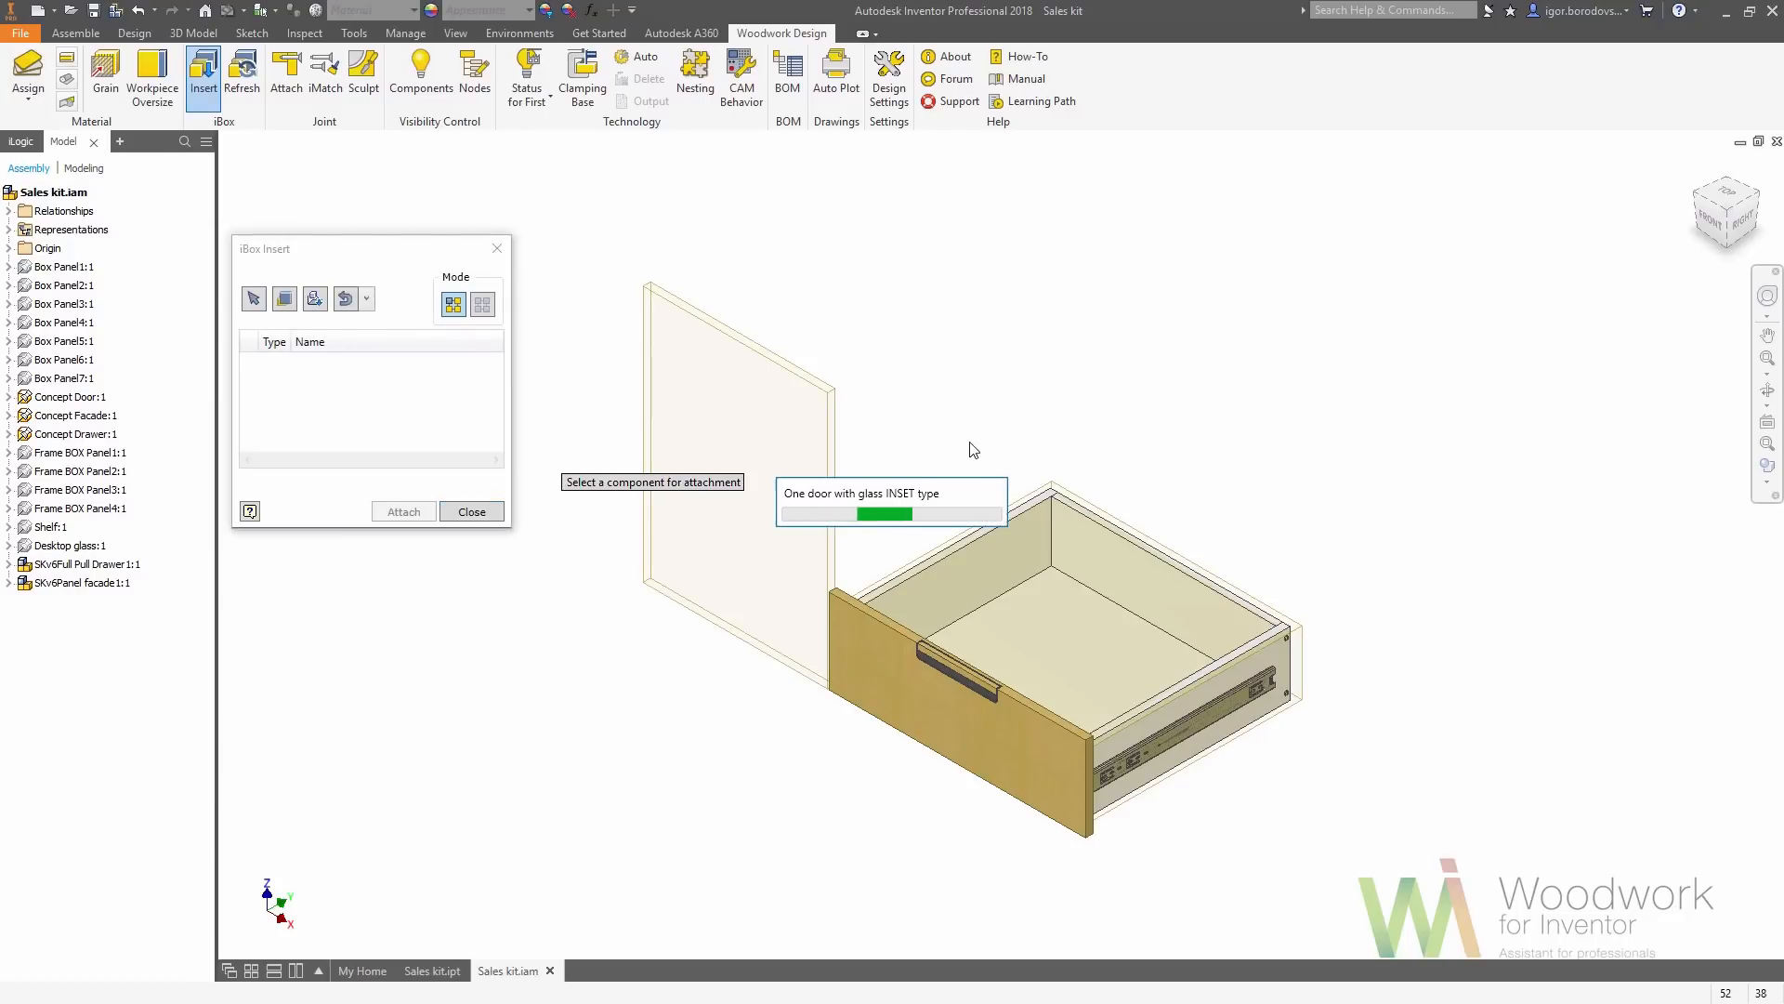
pyautogui.scroll(3, 771, 371)
pyautogui.click(773, 372)
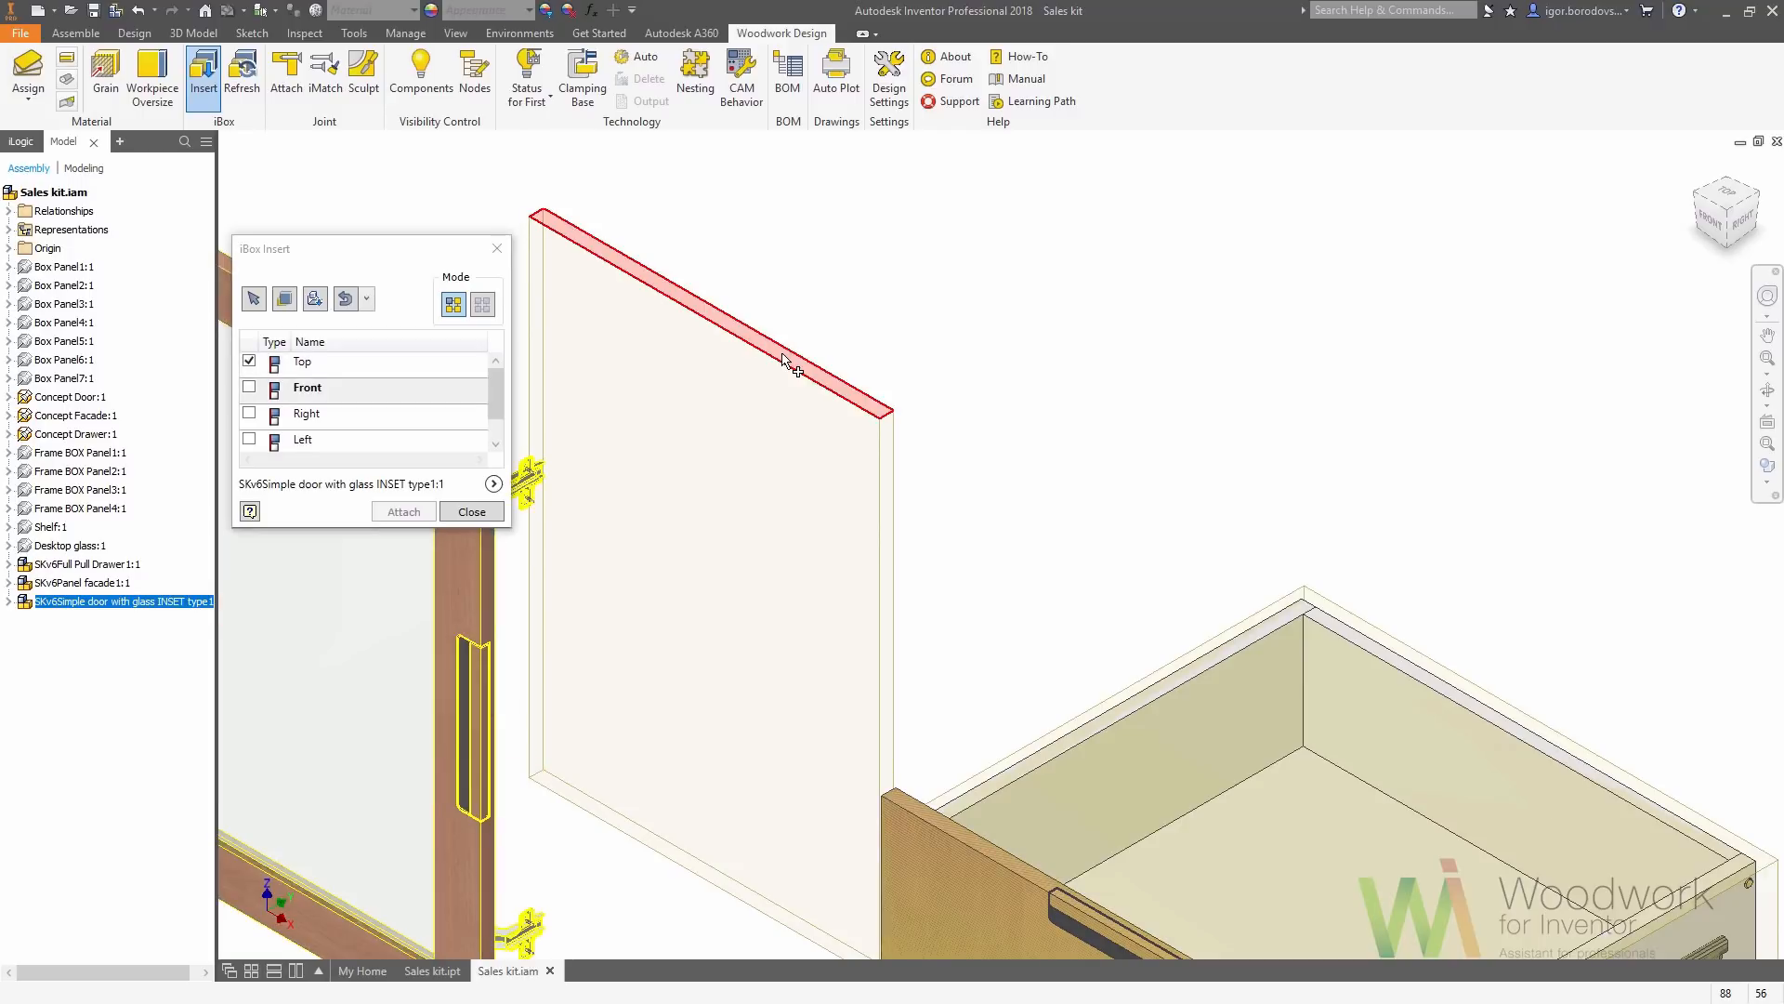
pyautogui.click(771, 454)
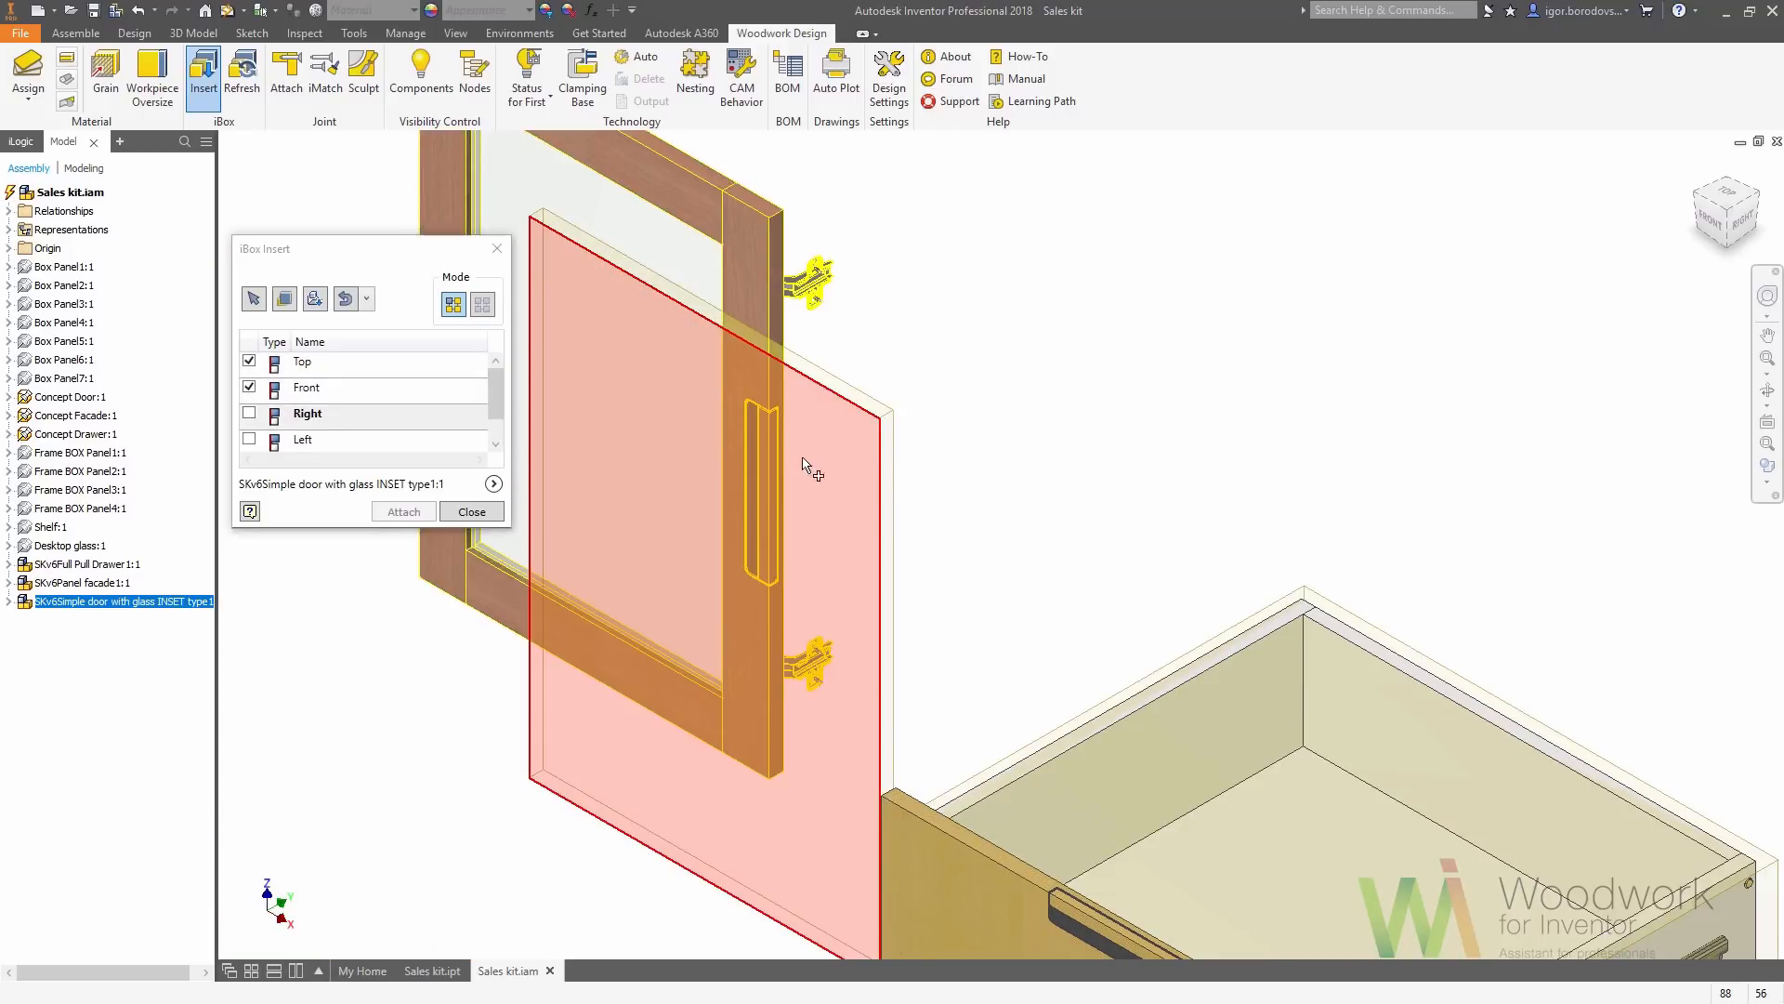
pyautogui.click(890, 456)
pyautogui.click(471, 511)
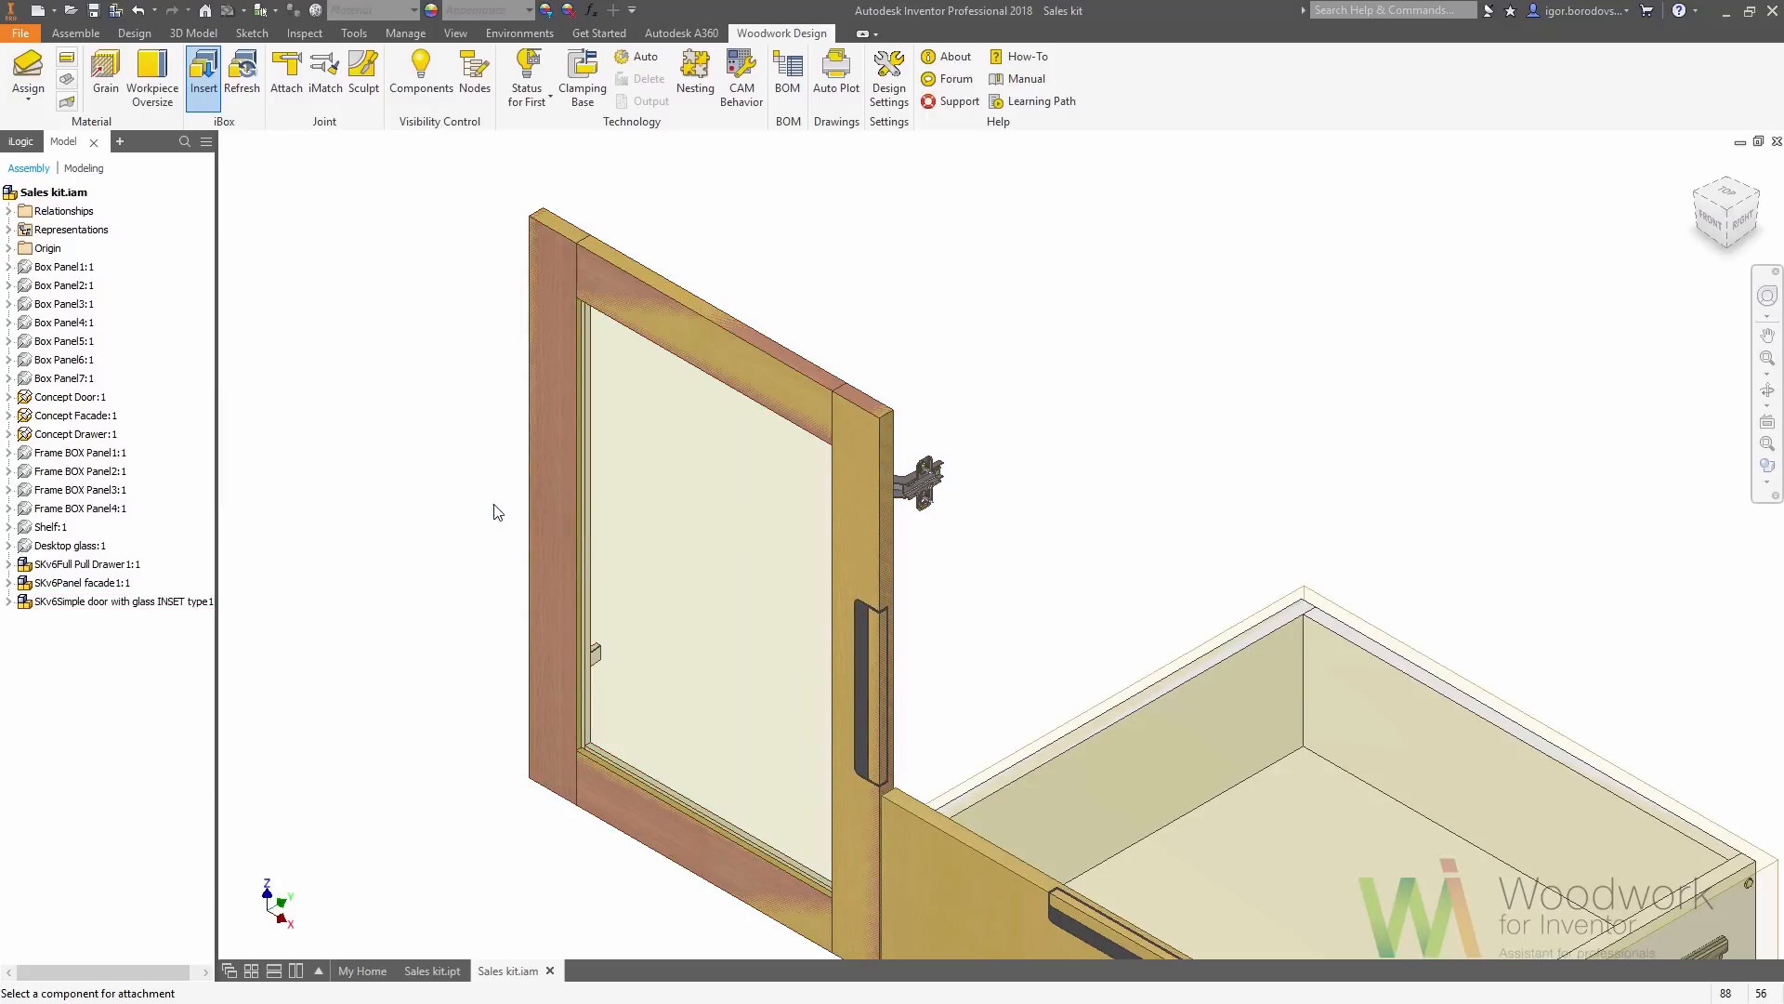
# Open the glass door subassembly and set its hinge side to Left in the Door configuration form
pyautogui.rightClick(67, 602)
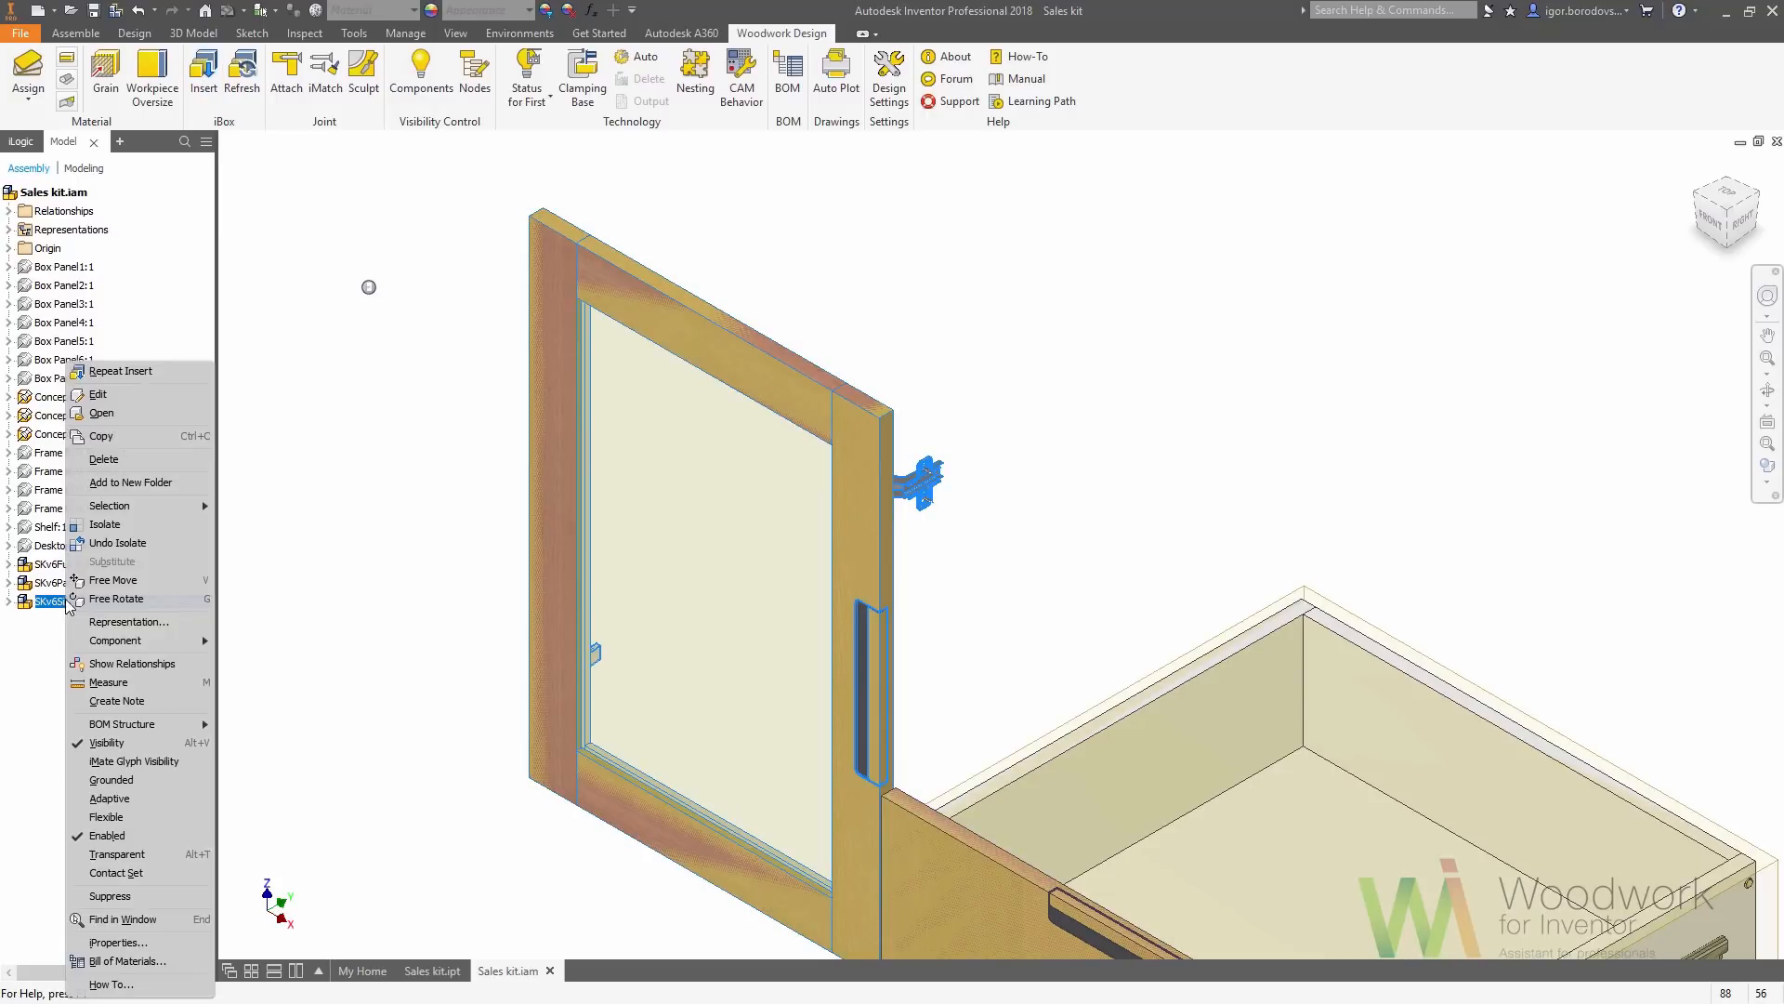
pyautogui.click(138, 423)
pyautogui.click(28, 142)
pyautogui.click(59, 165)
pyautogui.click(67, 200)
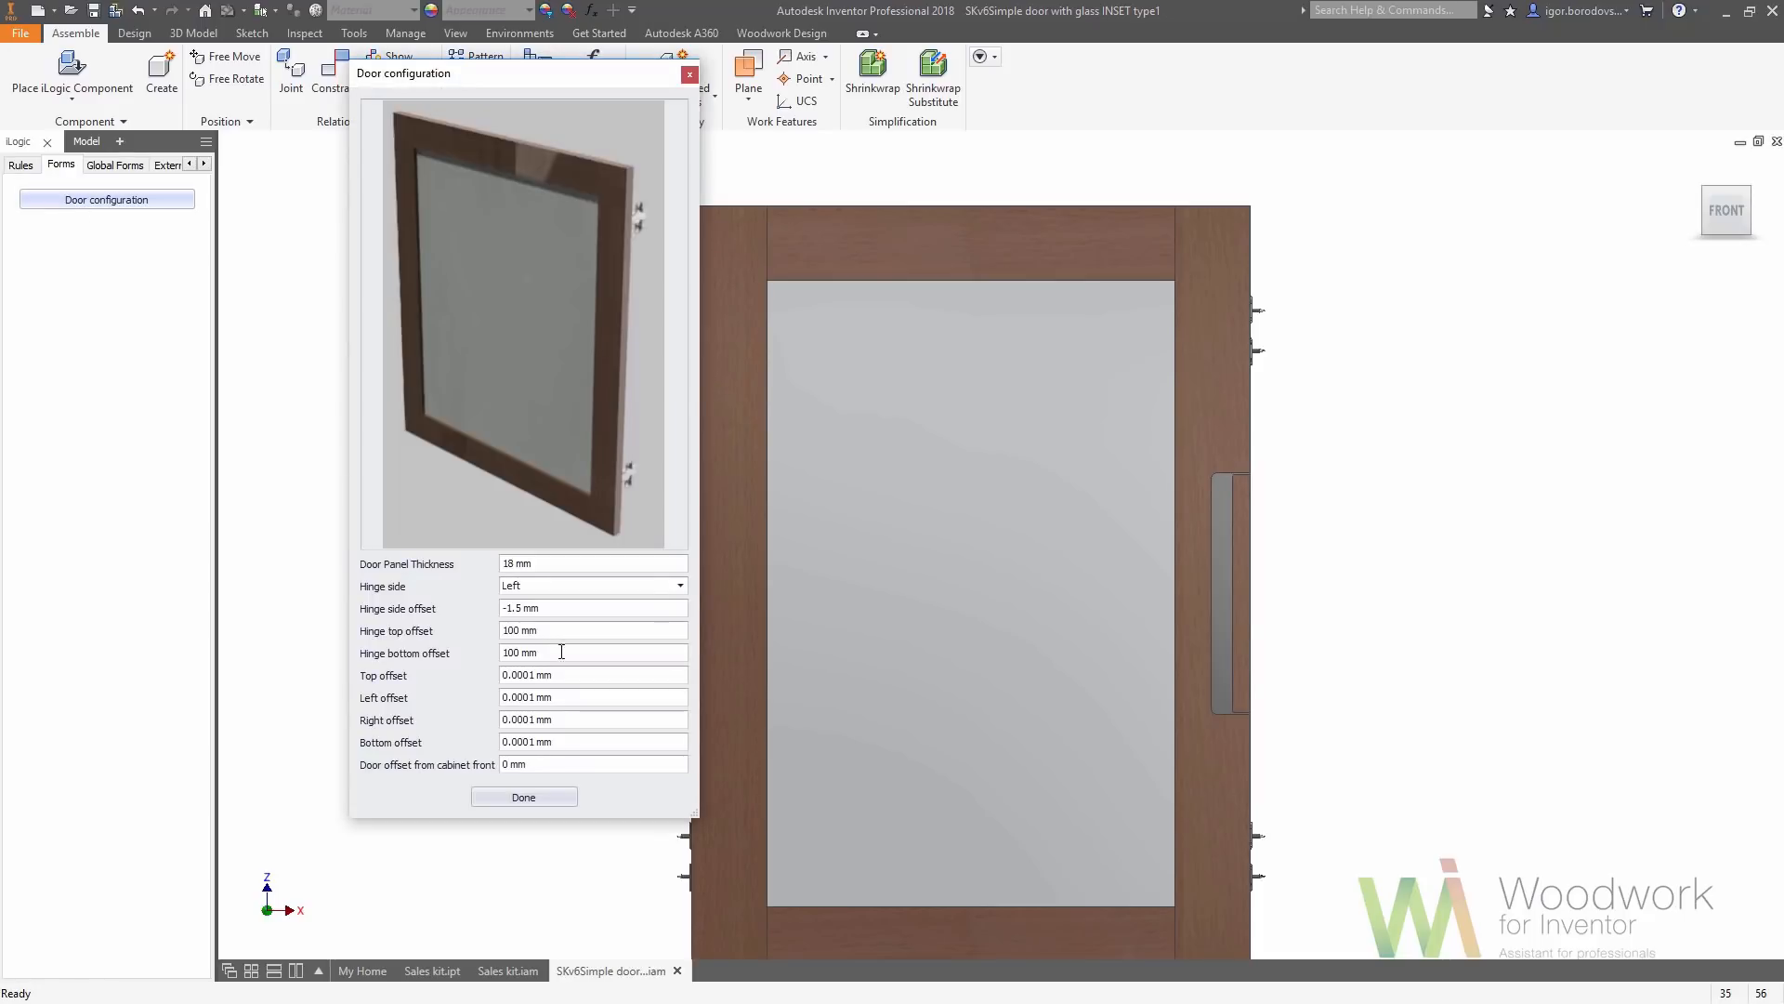
pyautogui.click(680, 586)
pyautogui.click(658, 617)
pyautogui.click(523, 796)
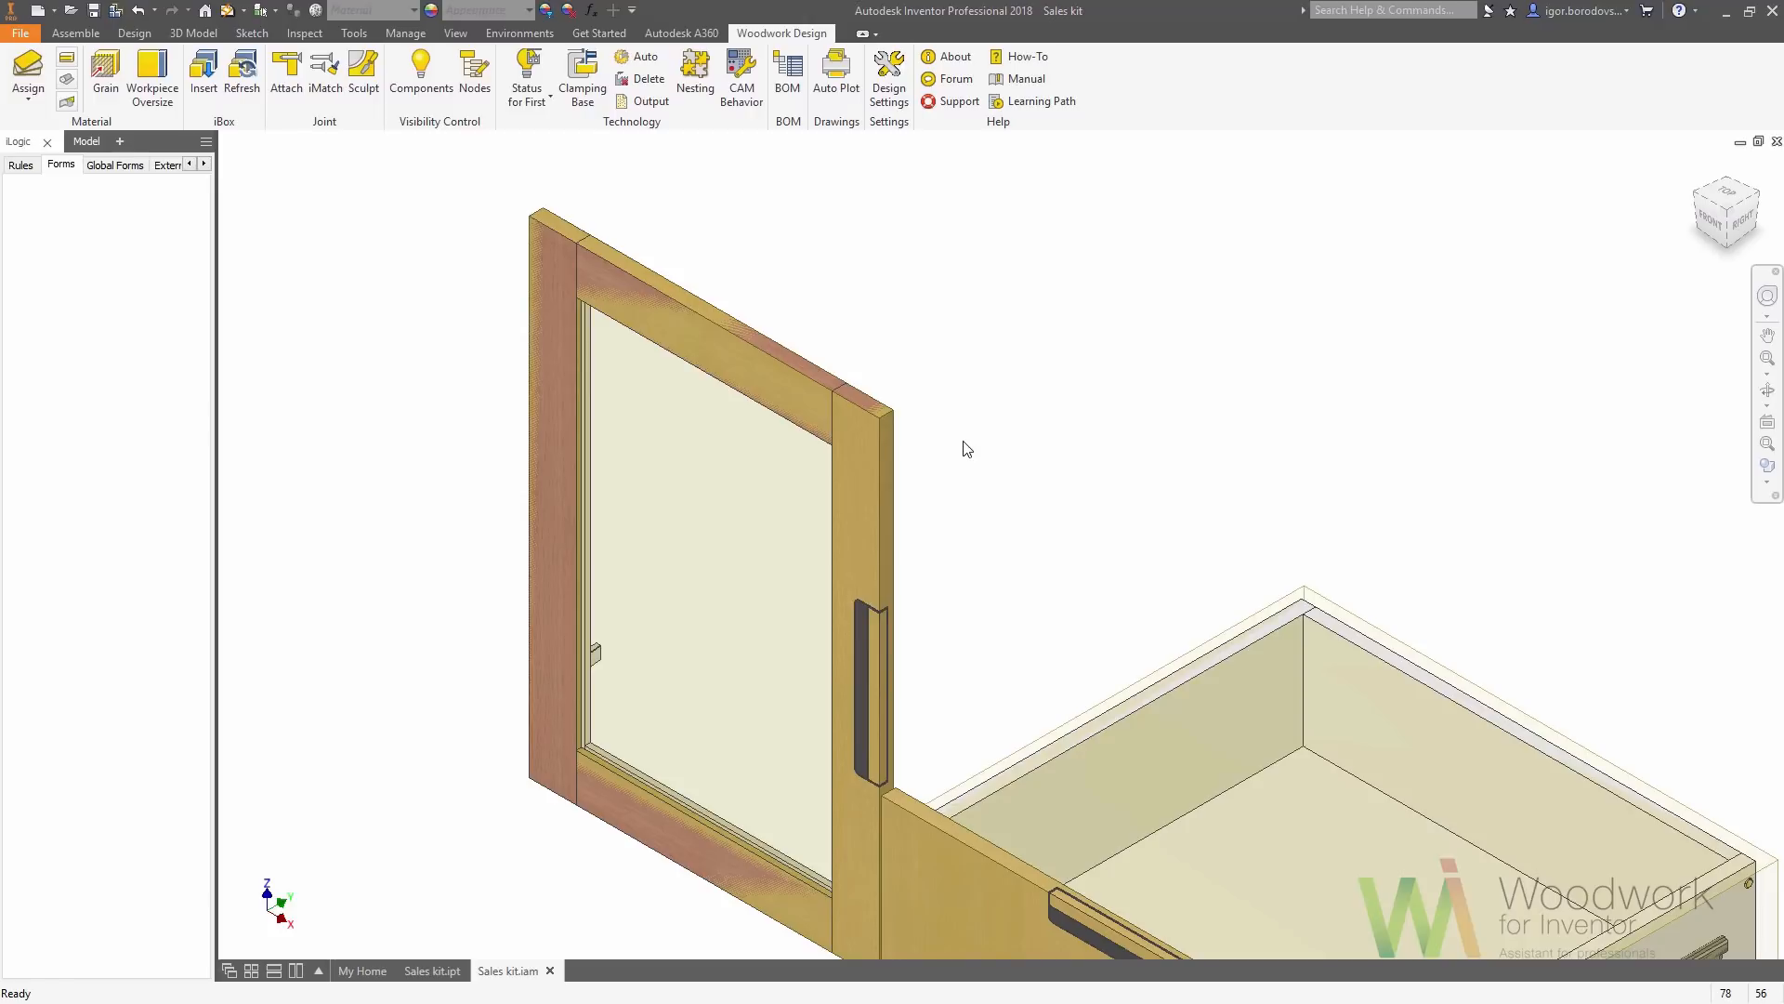
# Pattern the shelf along the Z axis with Shelfs_QTY as the count and the copied expression as spacing
pyautogui.click(88, 35)
pyautogui.click(477, 57)
pyautogui.click(639, 483)
pyautogui.click(285, 212)
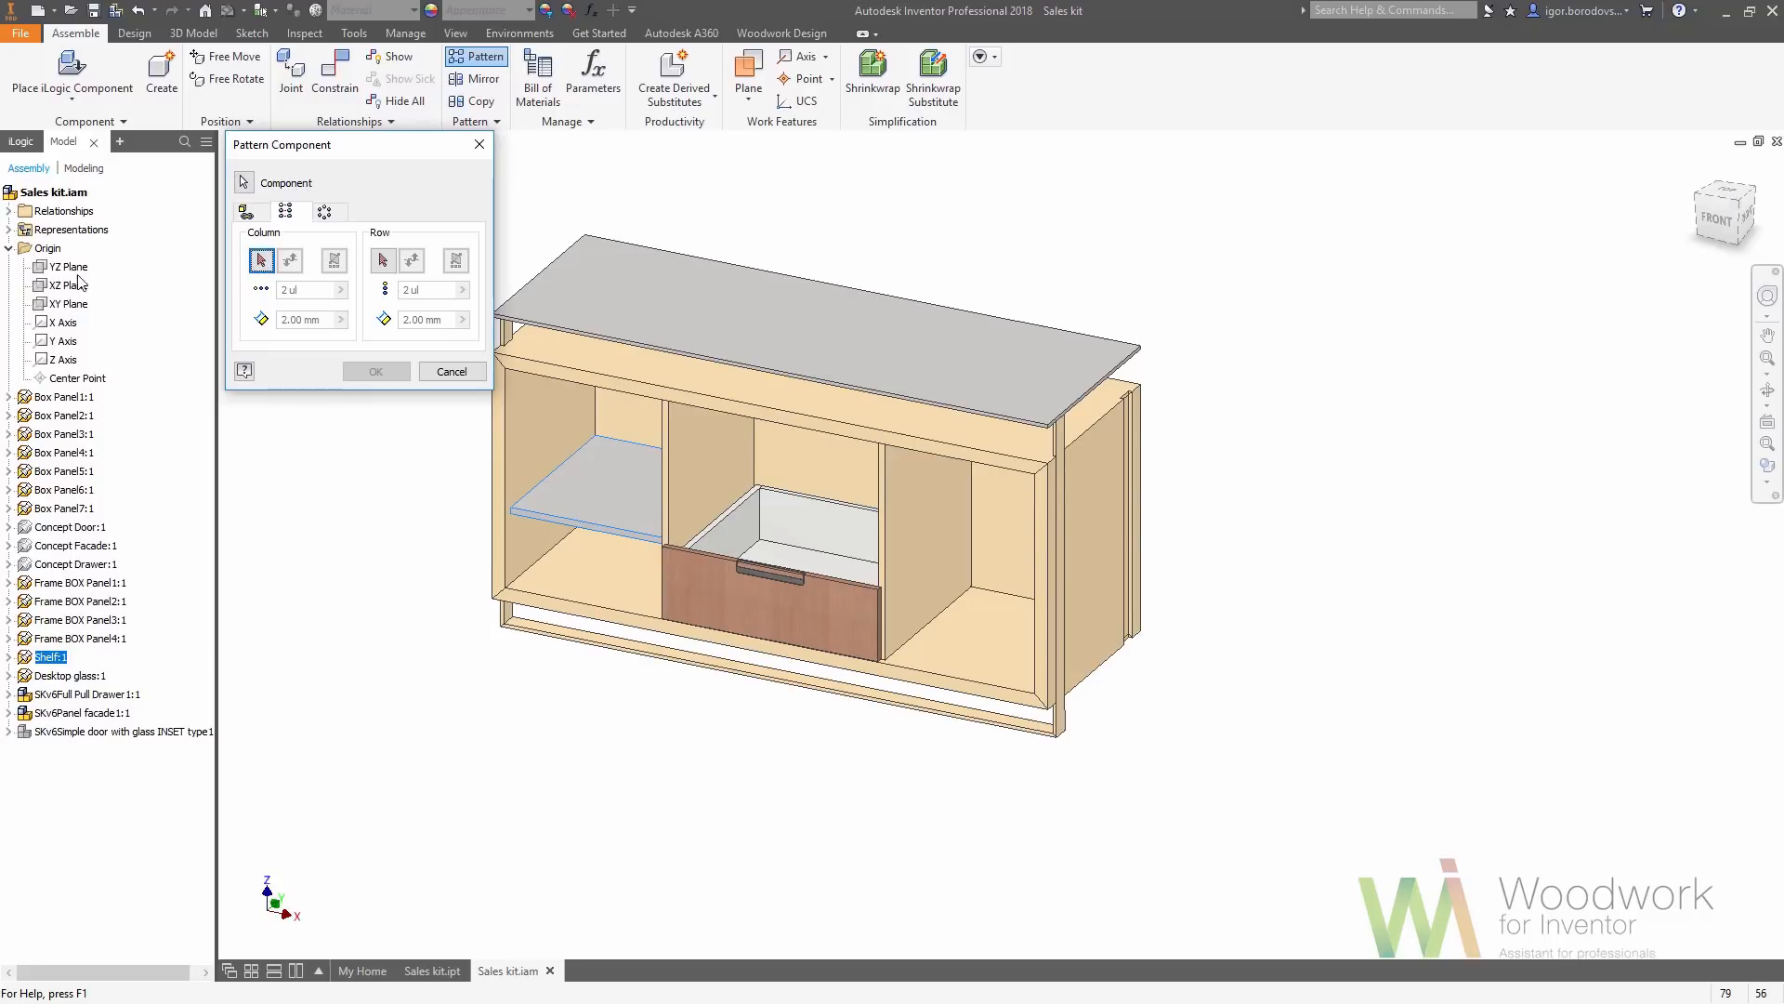
pyautogui.click(61, 361)
pyautogui.click(340, 289)
pyautogui.click(381, 293)
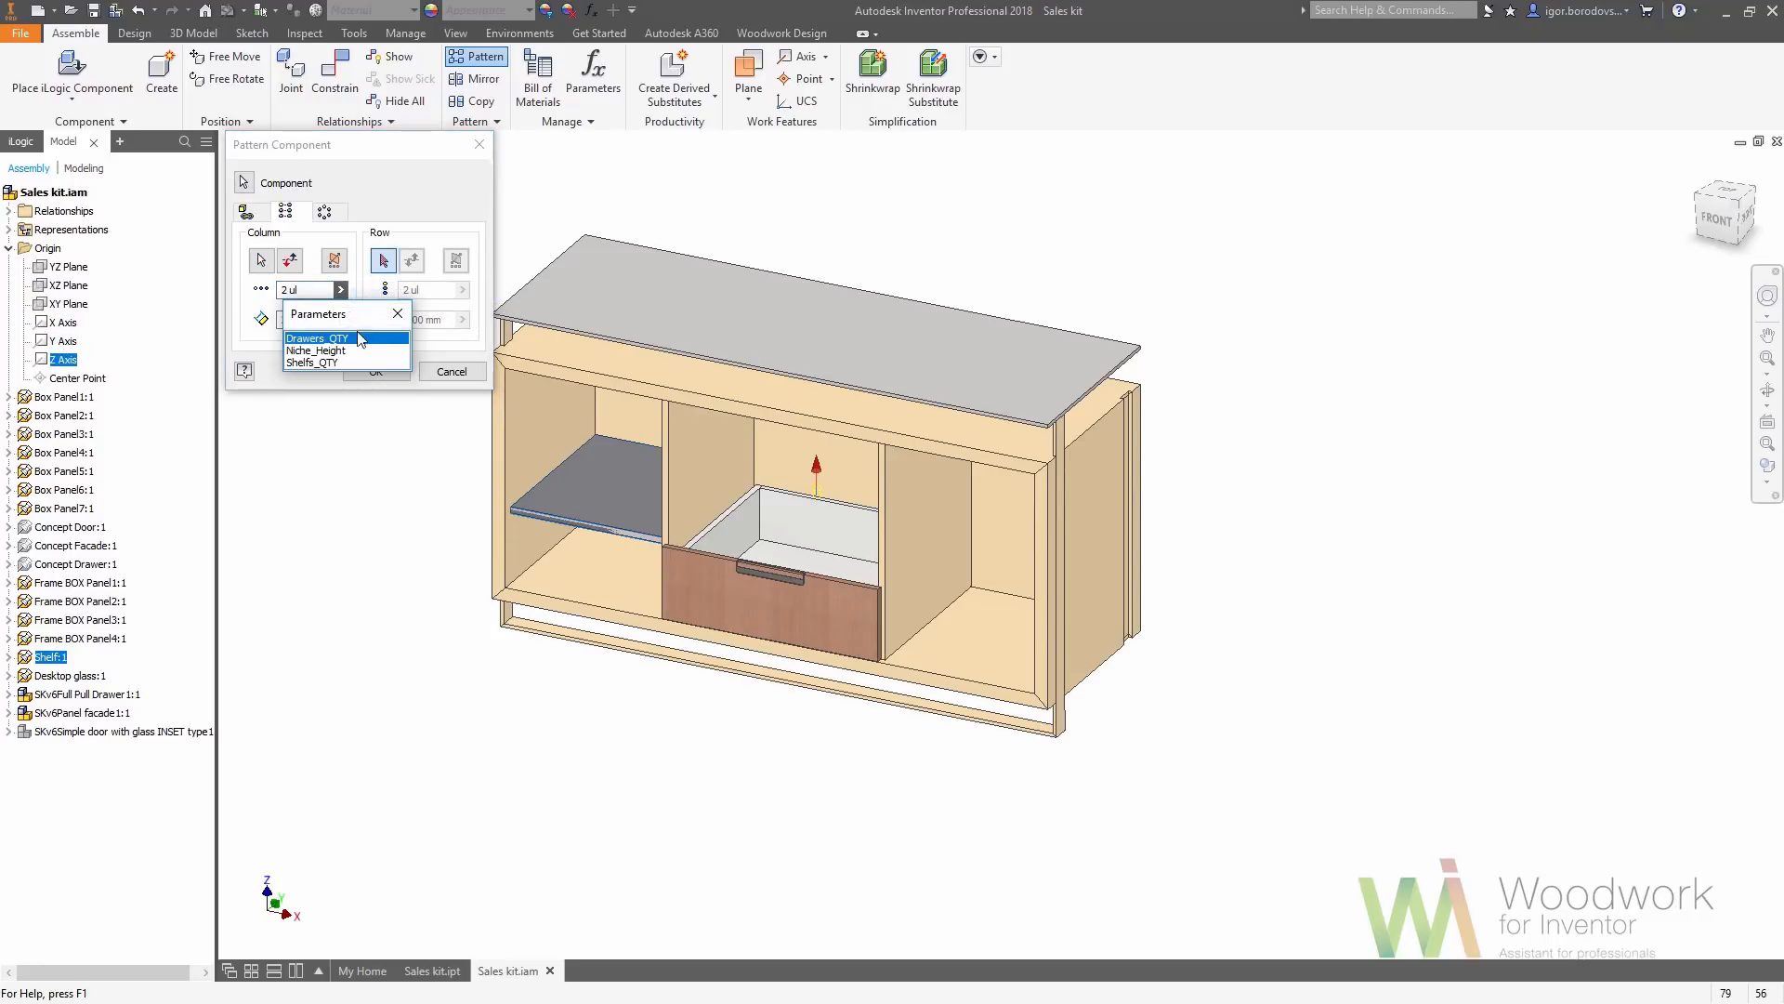
pyautogui.click(340, 363)
pyautogui.doubleClick(328, 320)
pyautogui.hotkey('ctrl', 'v')
pyautogui.click(376, 371)
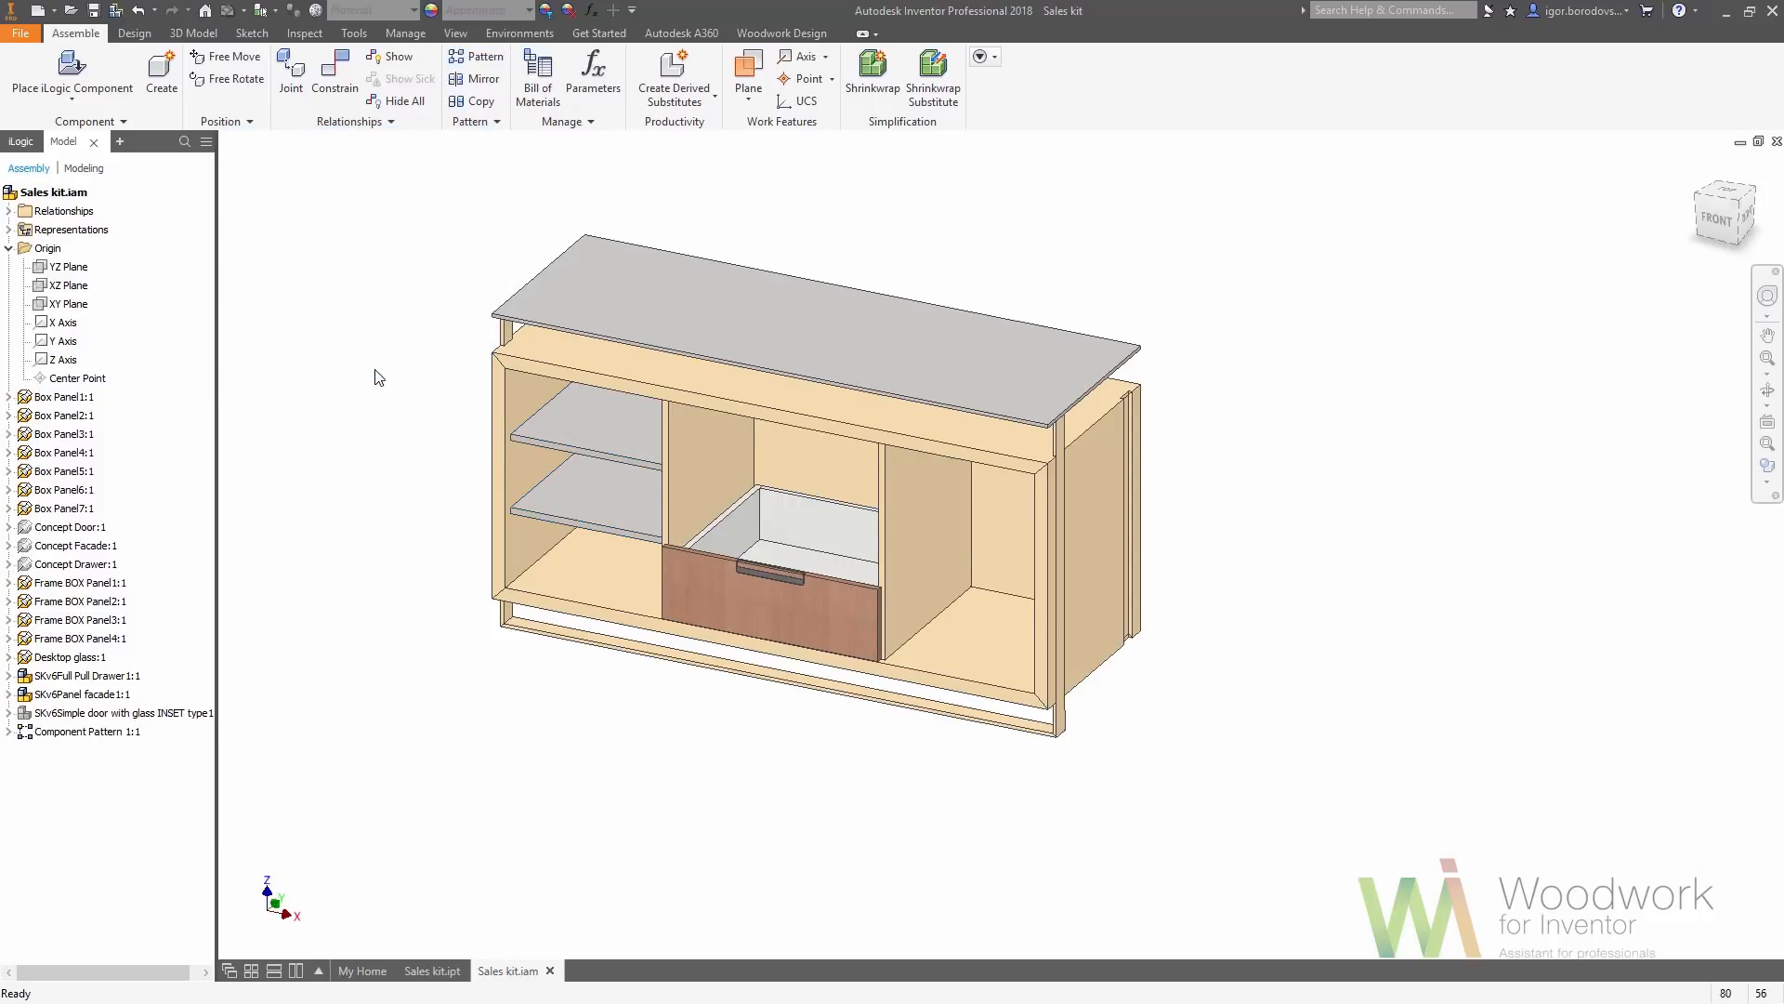
# Pattern the pull drawer and its facade vertically so three drawers fill the middle compartment
pyautogui.click(477, 56)
pyautogui.click(299, 214)
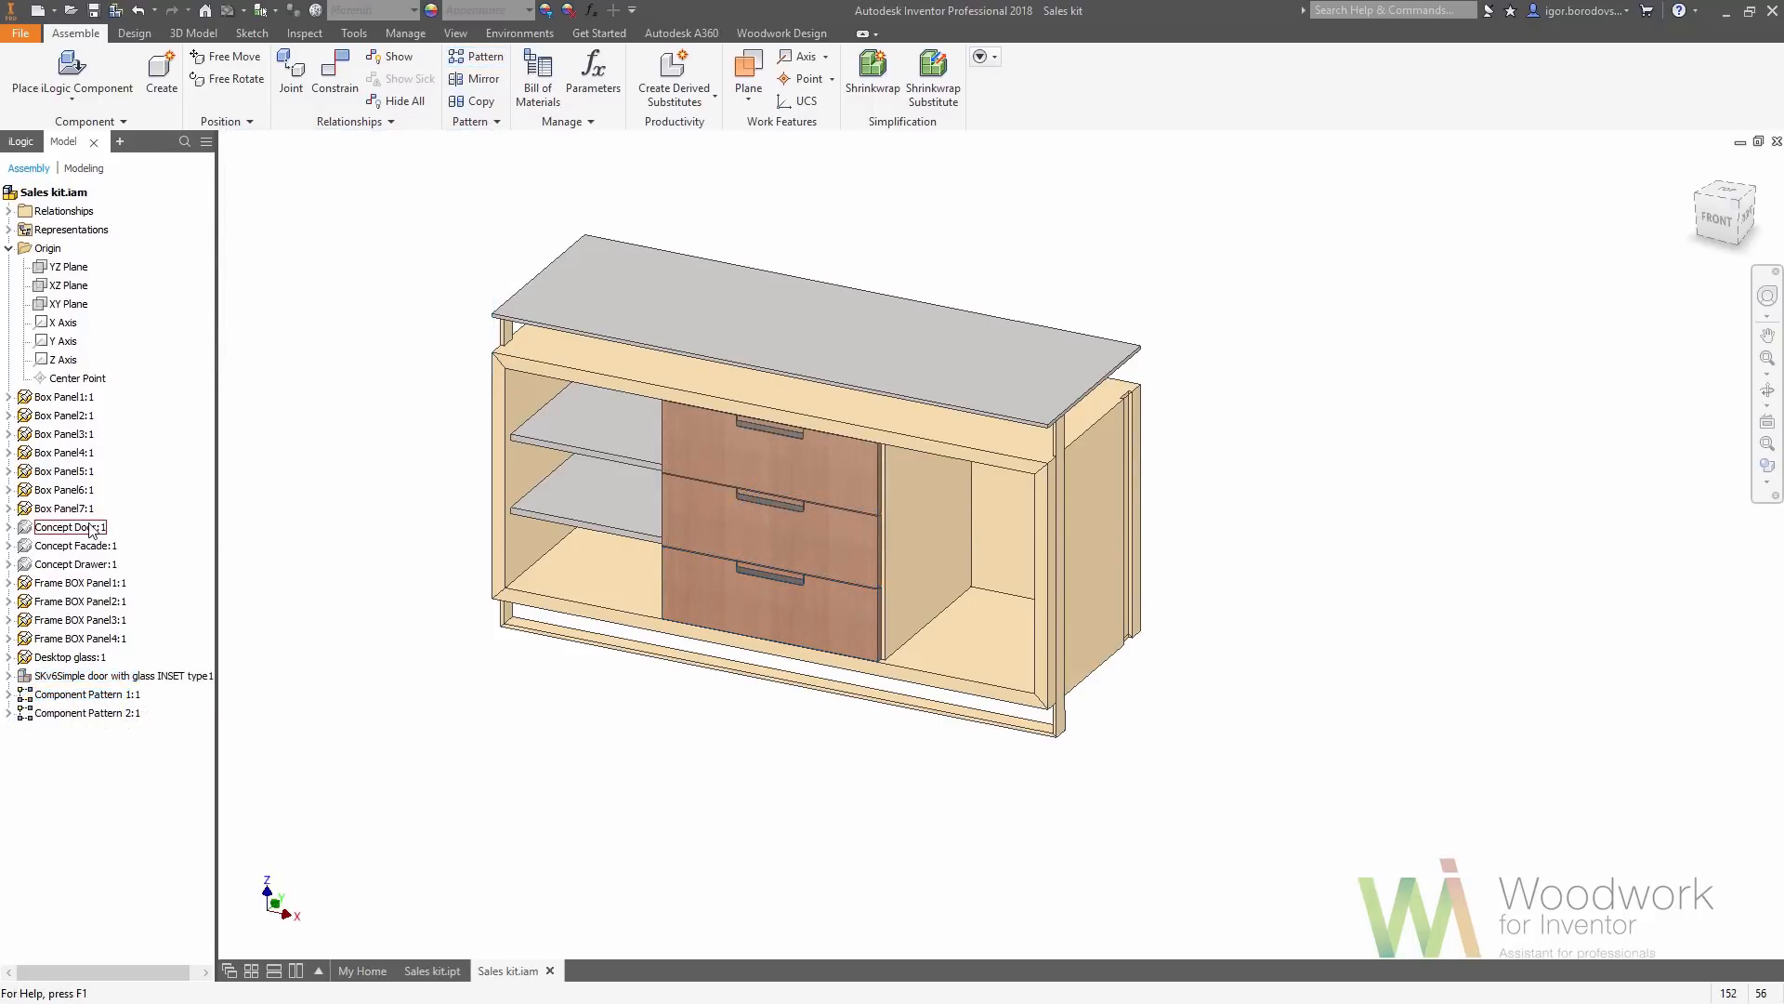
# Unhide the glass door and mirror it together with the shelf pattern about the YZ plane, reusing the existing components
pyautogui.rightClick(96, 676)
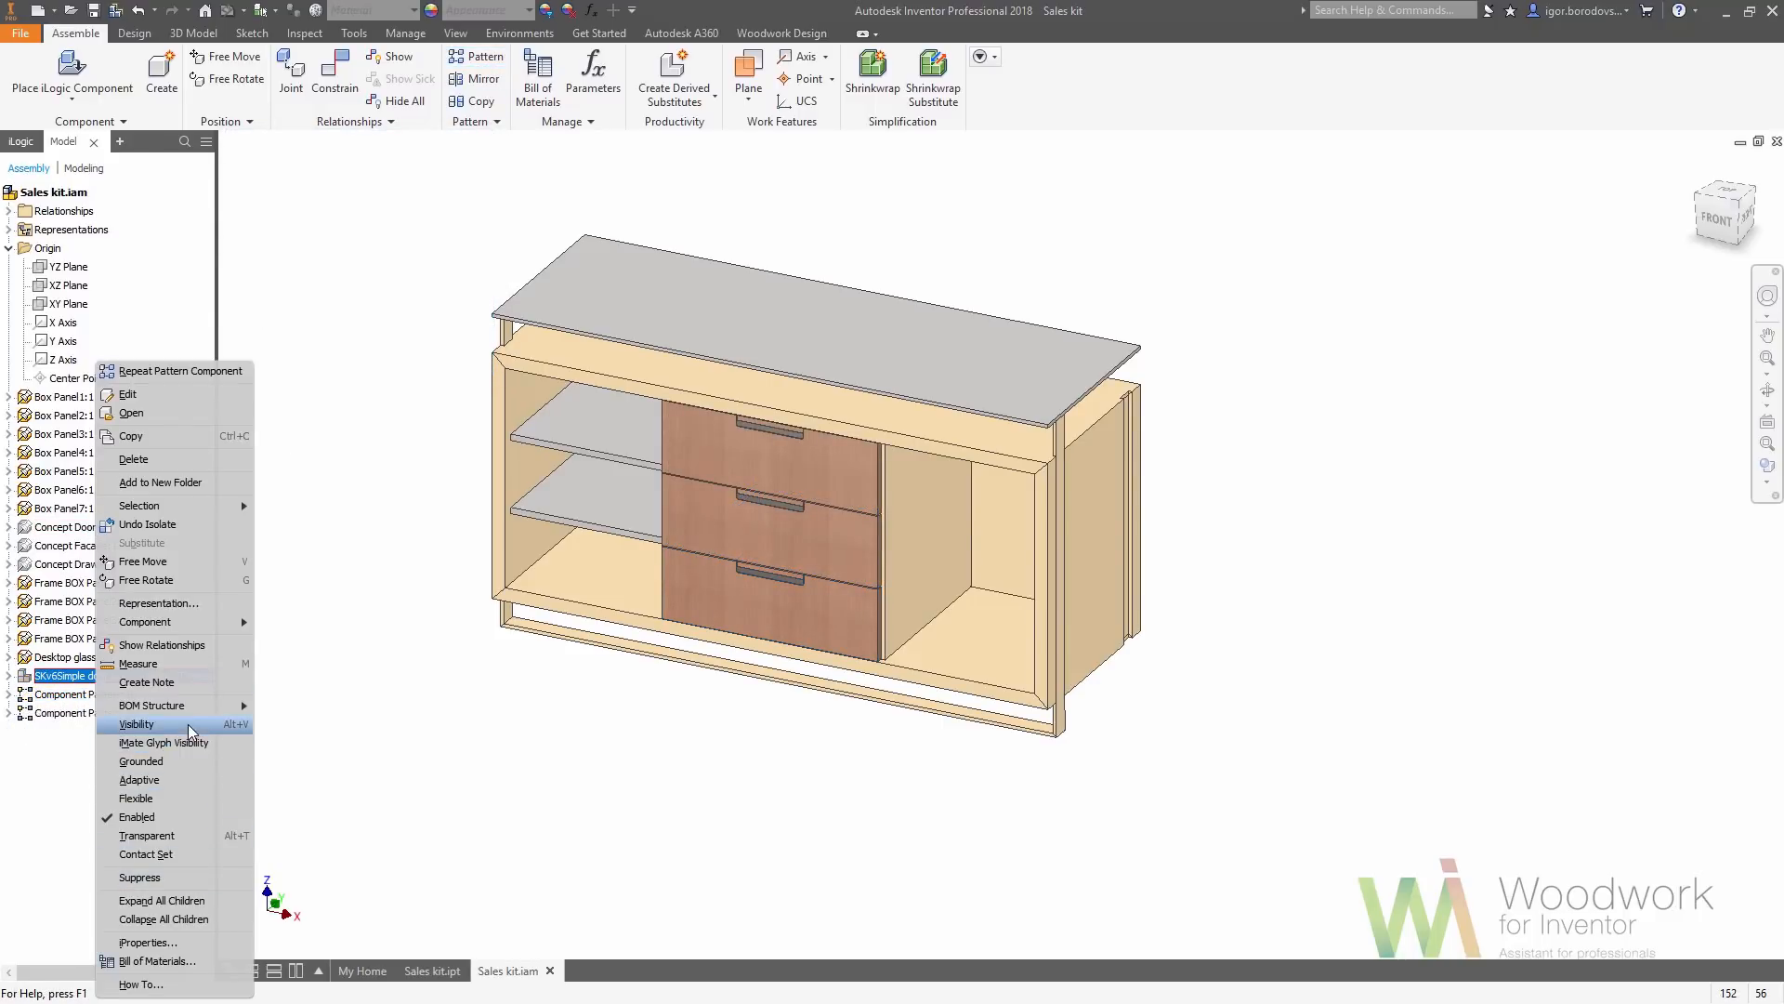
pyautogui.click(140, 724)
pyautogui.click(141, 676)
pyautogui.keyDown('ctrl'); pyautogui.click(116, 695); pyautogui.keyUp('ctrl')
pyautogui.click(479, 79)
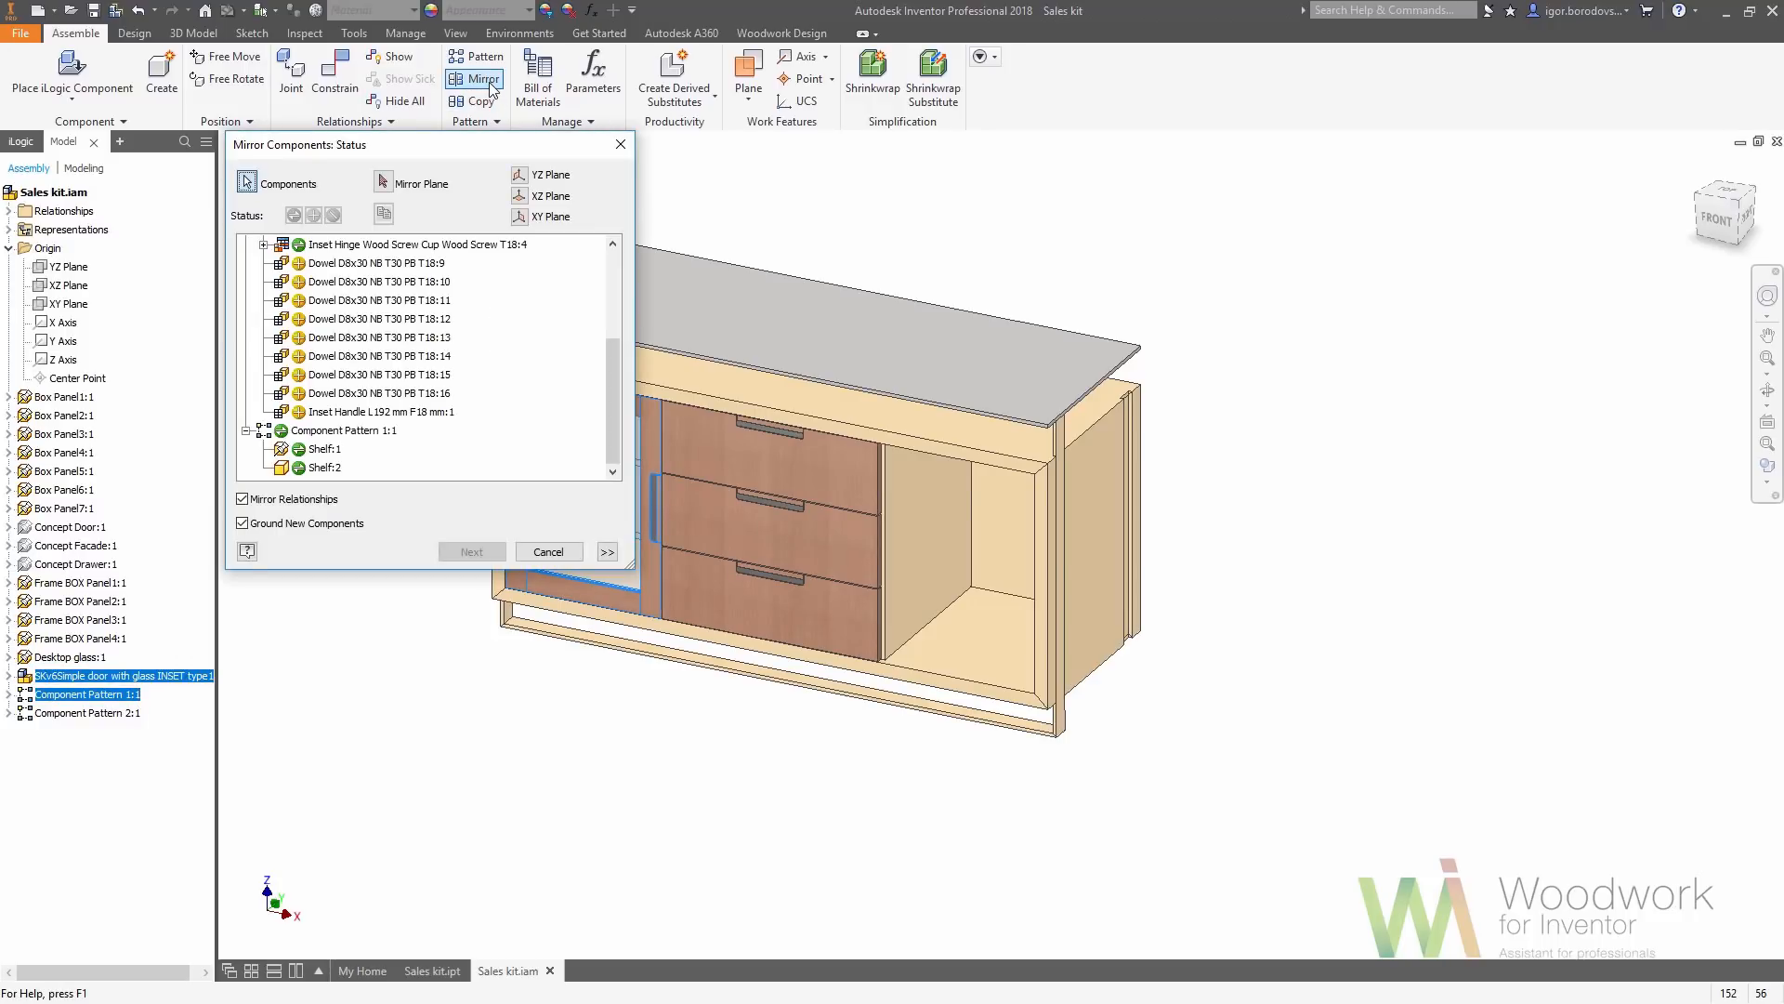
pyautogui.click(521, 175)
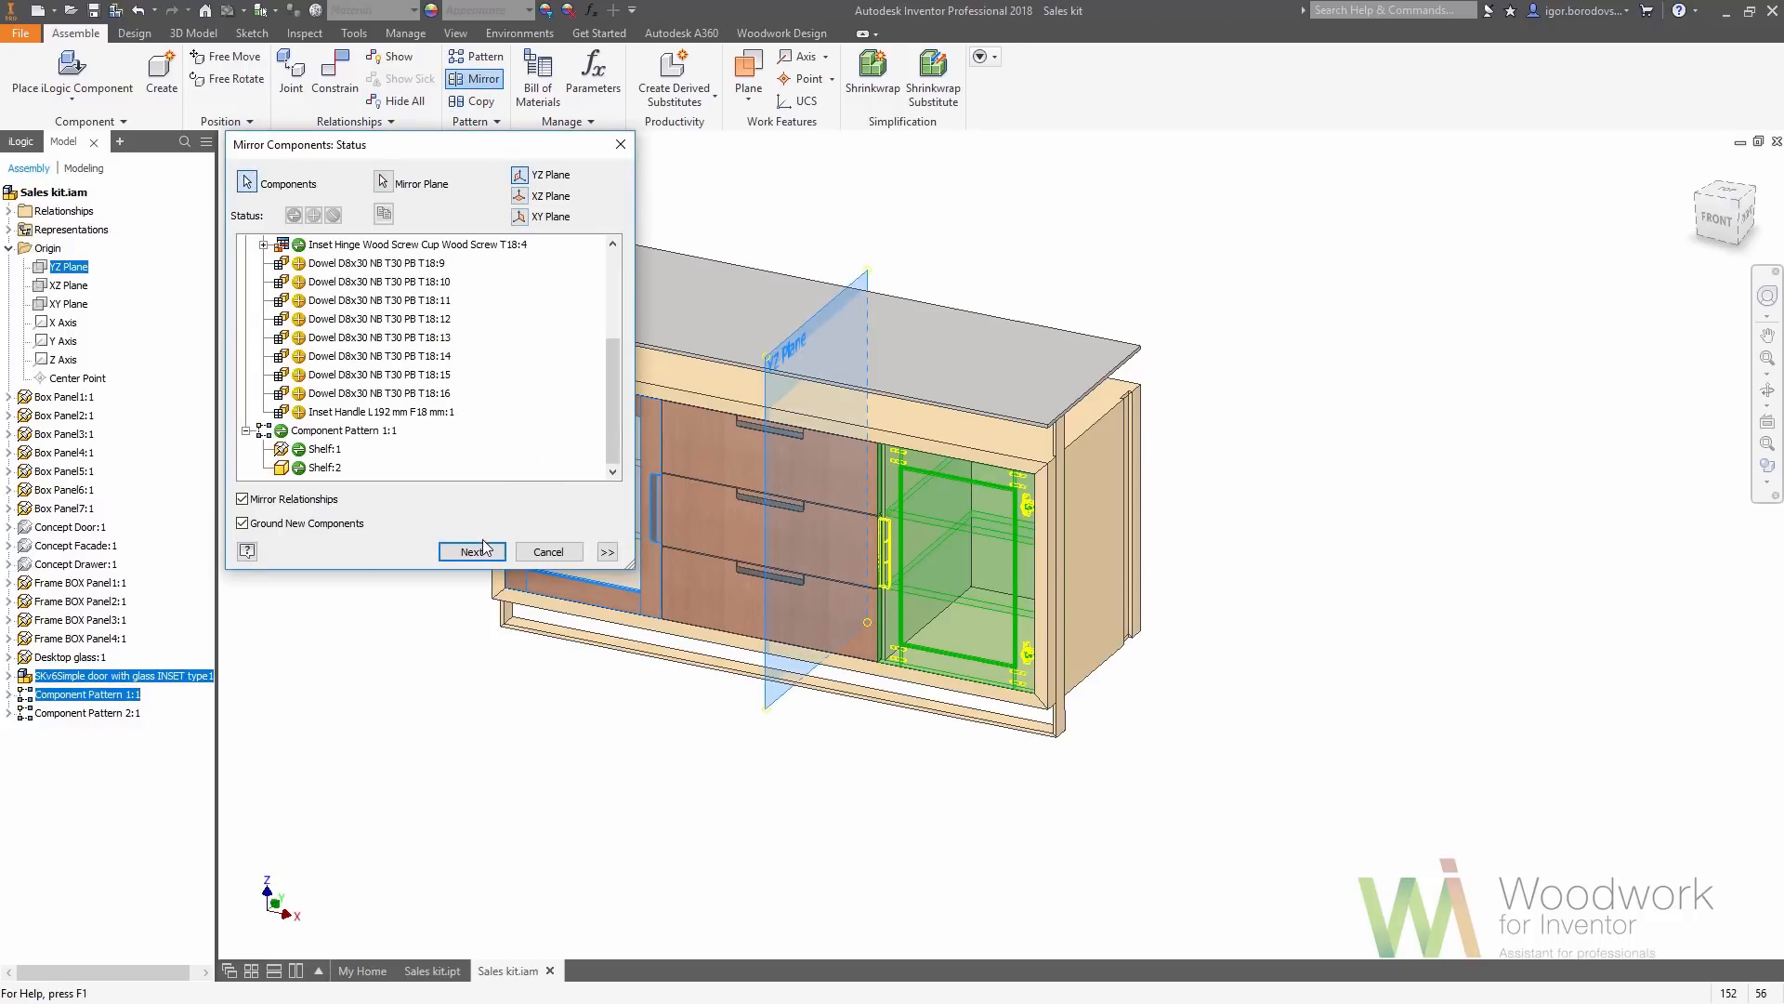
pyautogui.scroll(3, 400, 409)
pyautogui.click(264, 245)
pyautogui.scroll(-3, 346, 255)
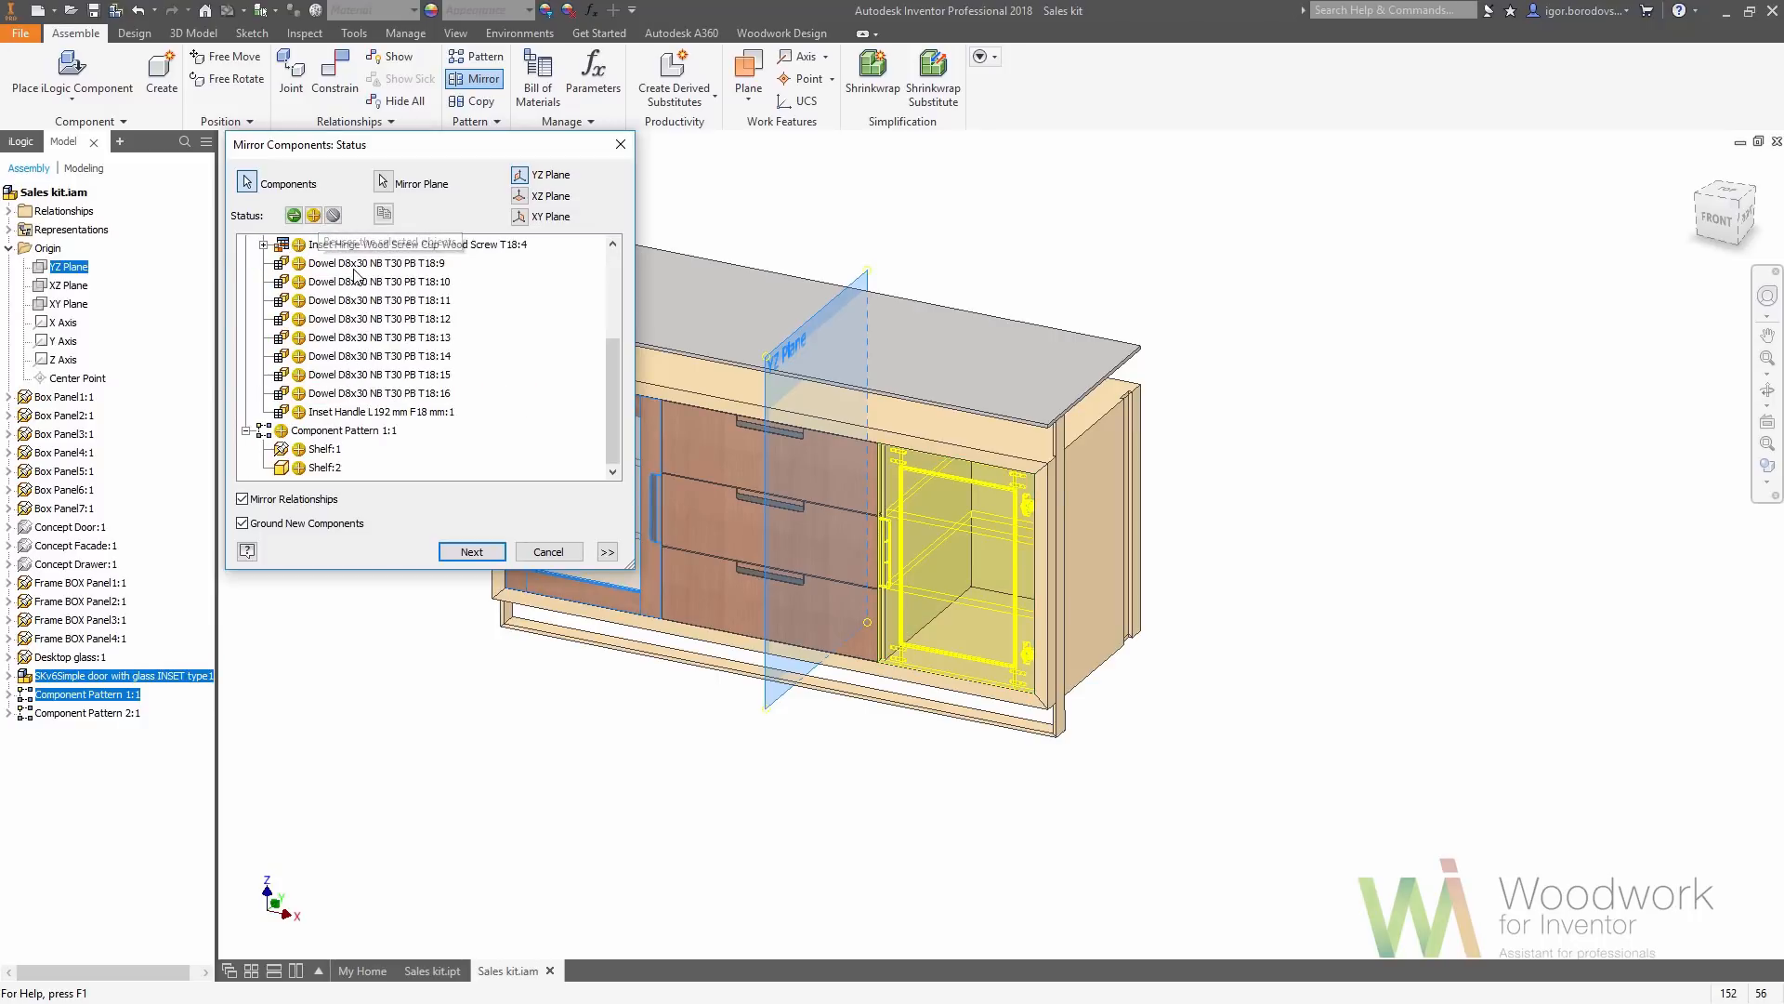
pyautogui.click(476, 554)
pyautogui.click(840, 400)
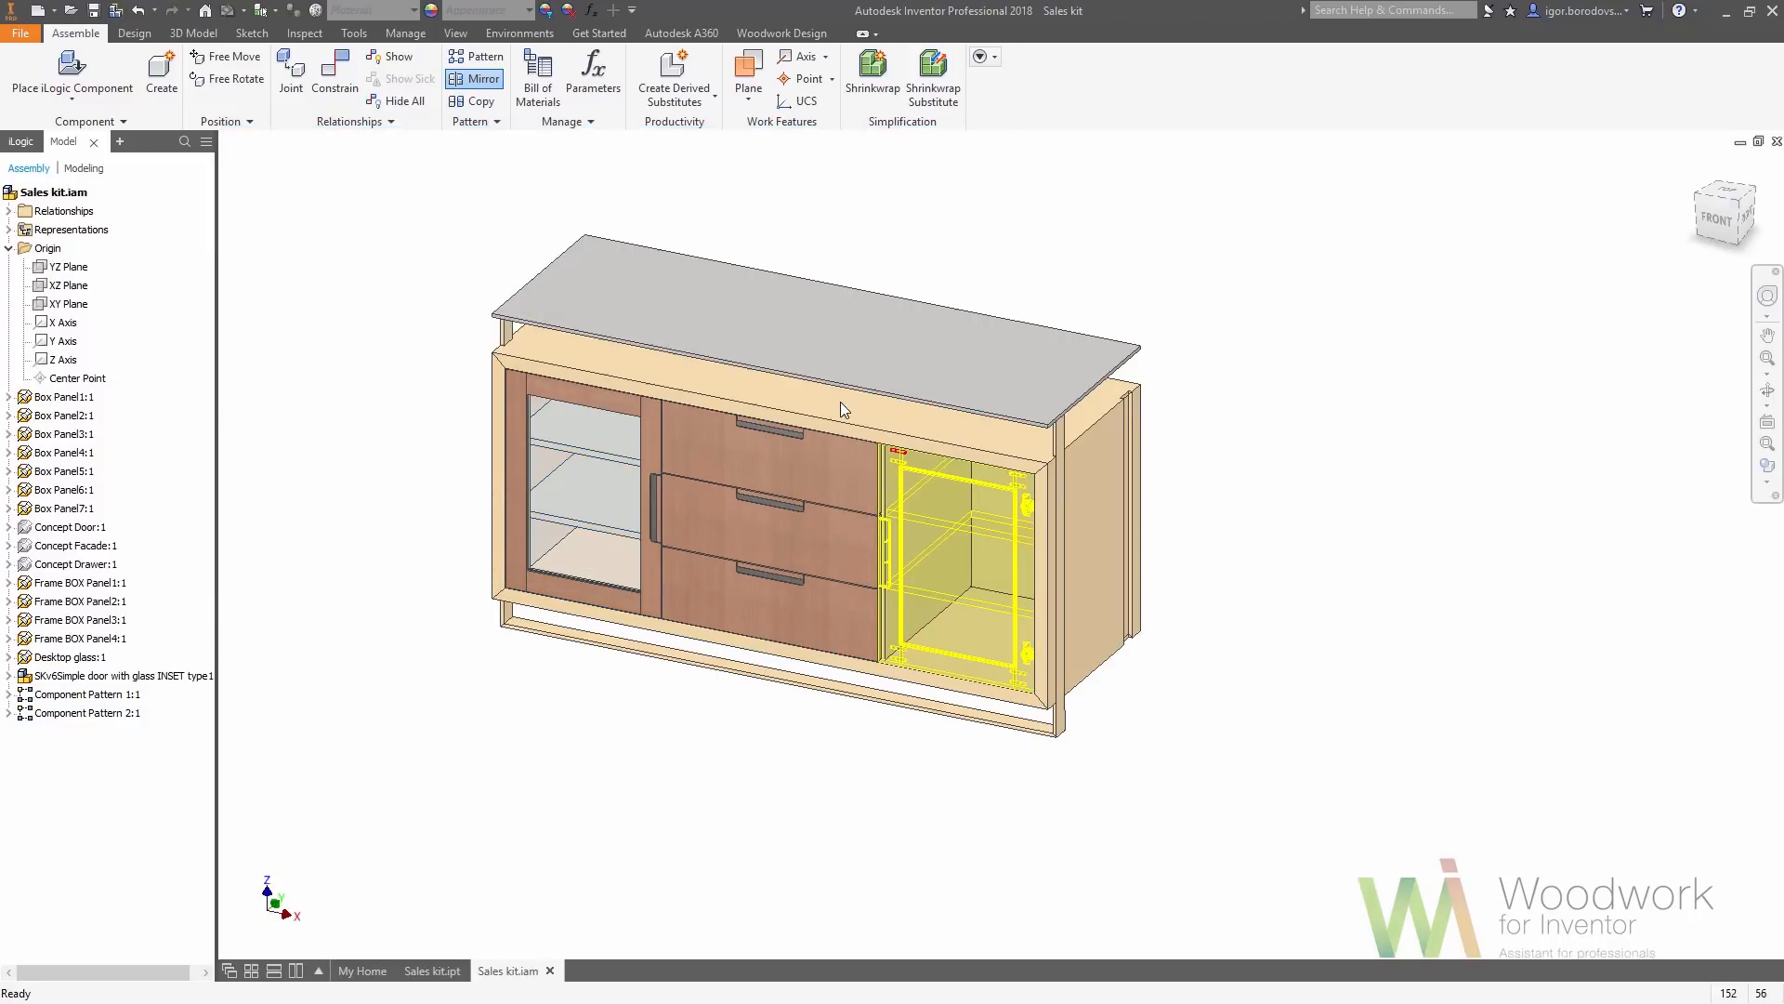
# Demote the four Frame BOX panels into a new subassembly named Frame and proceed with the restructure
pyautogui.click(1067, 440)
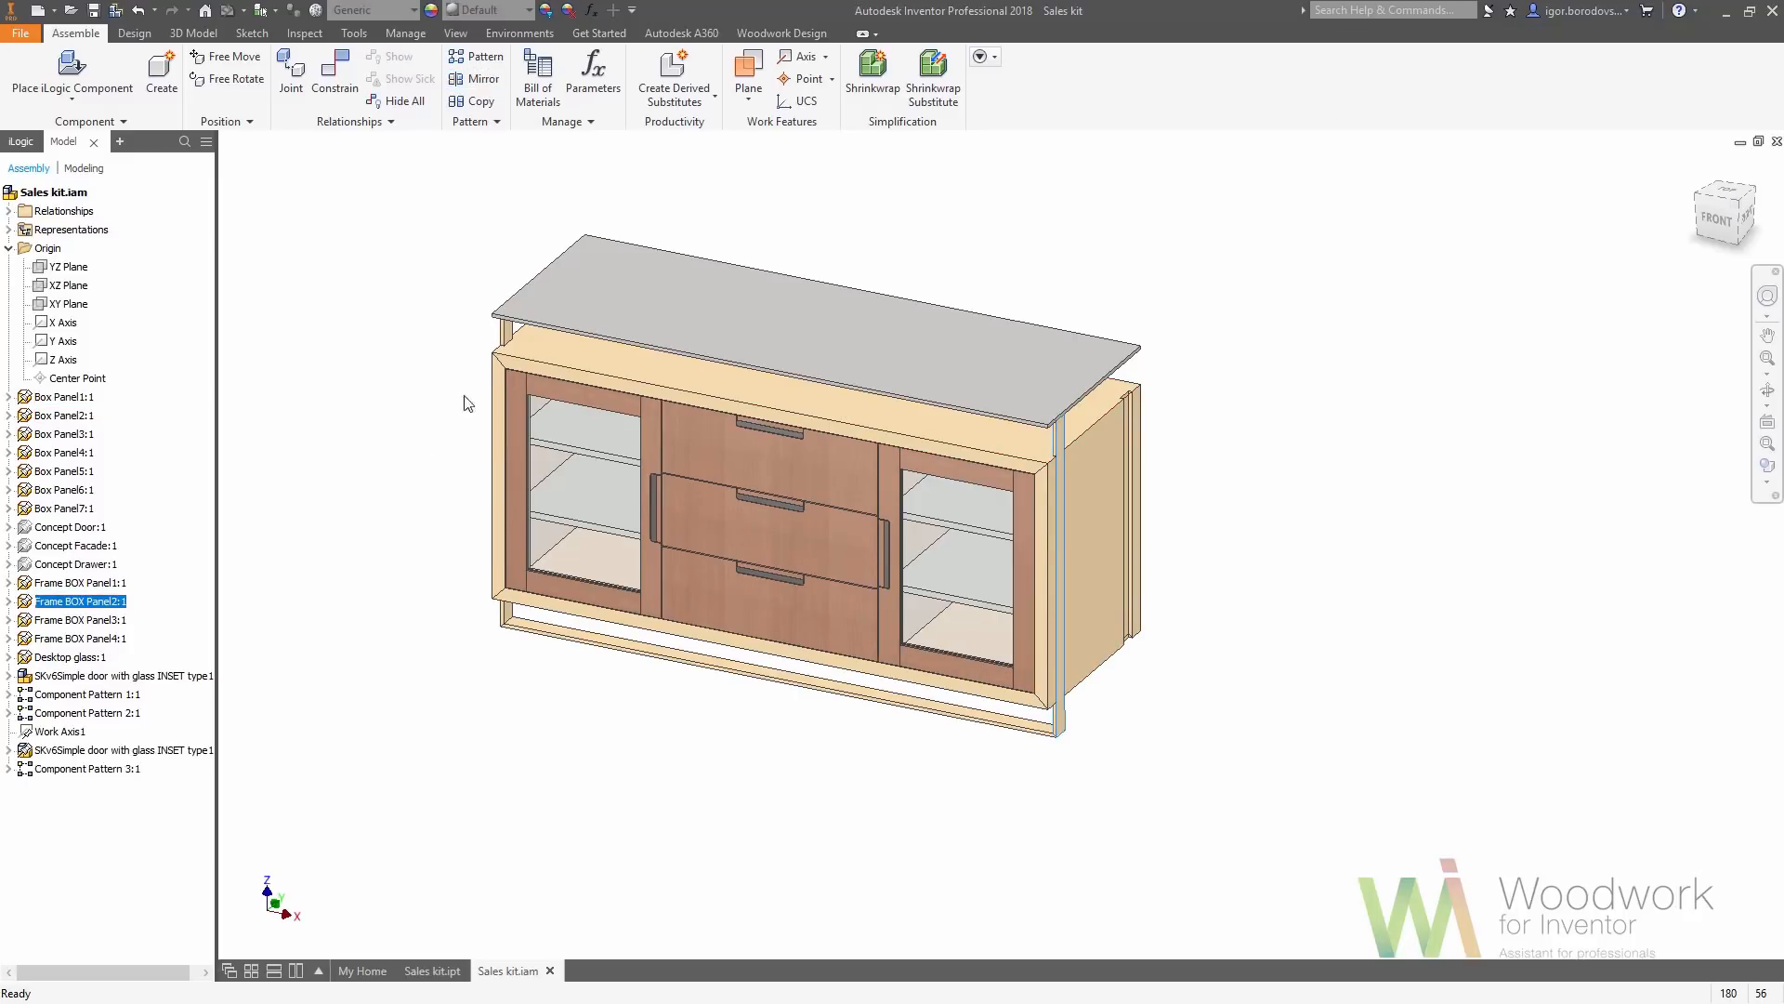
pyautogui.keyDown('ctrl'); pyautogui.click(815, 688); pyautogui.keyUp('ctrl')
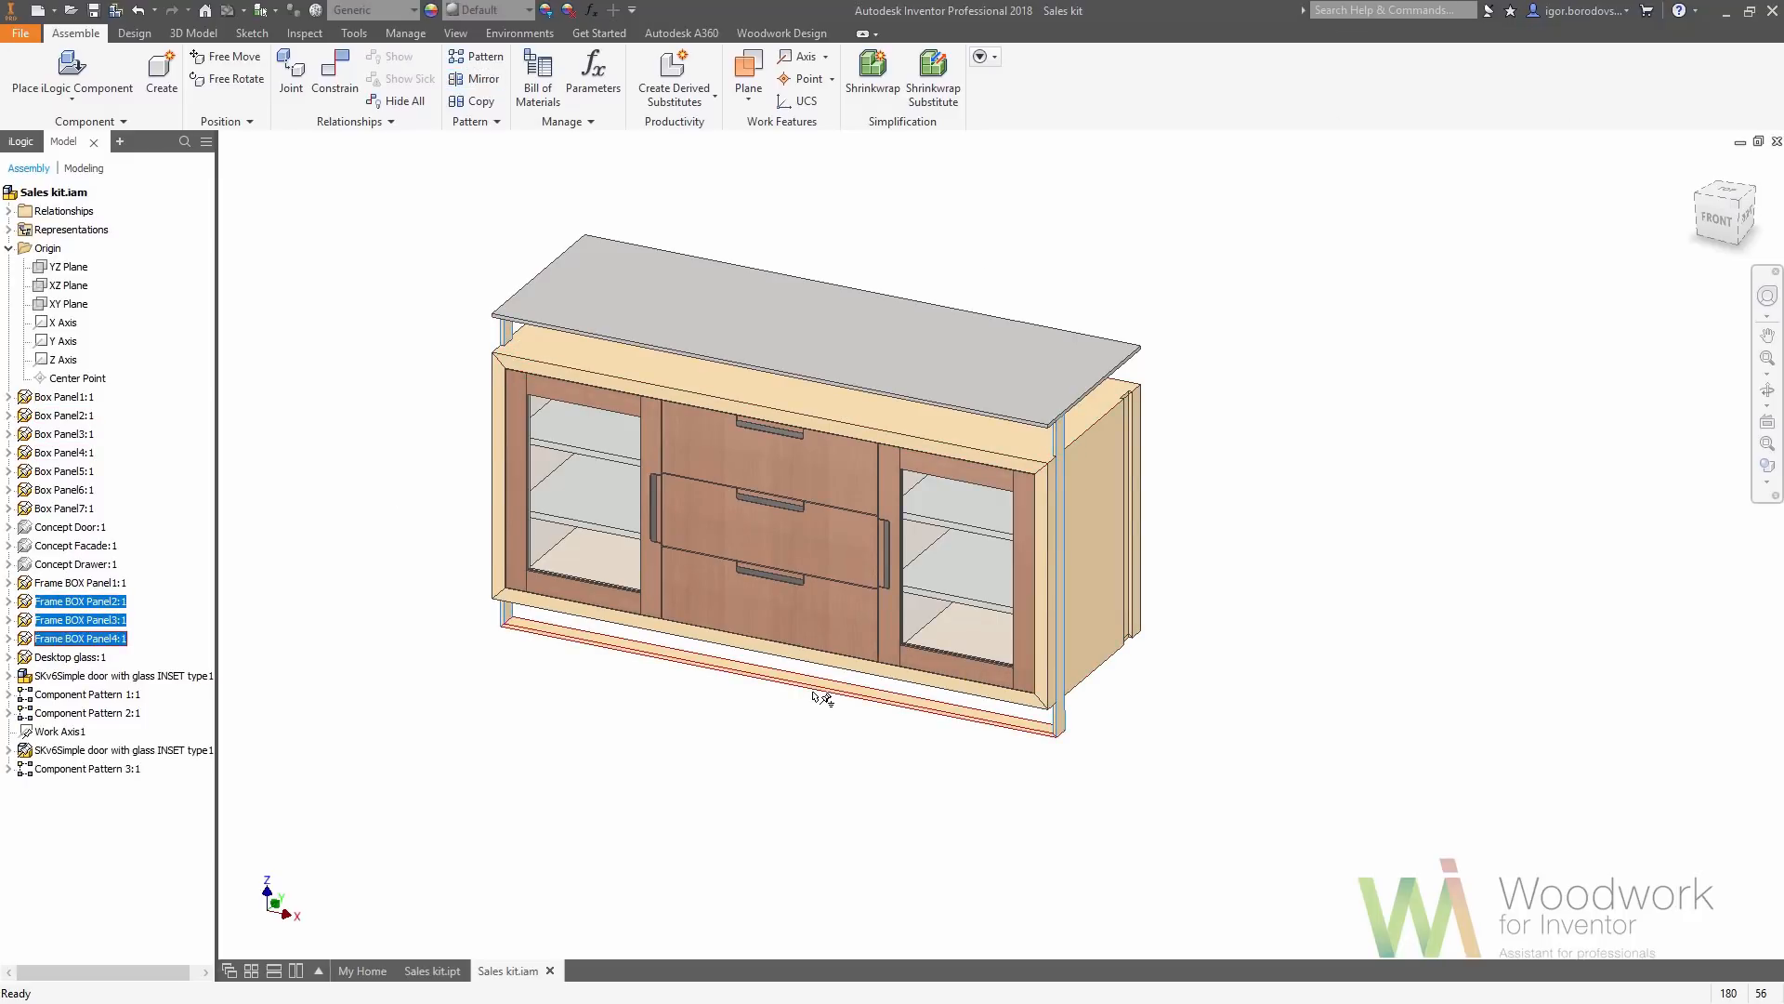
pyautogui.press('F4')
pyautogui.moveTo(1007, 844); pyautogui.dragTo(1005, 789)
pyautogui.keyDown('ctrl'); pyautogui.click(1041, 398); pyautogui.keyUp('ctrl')
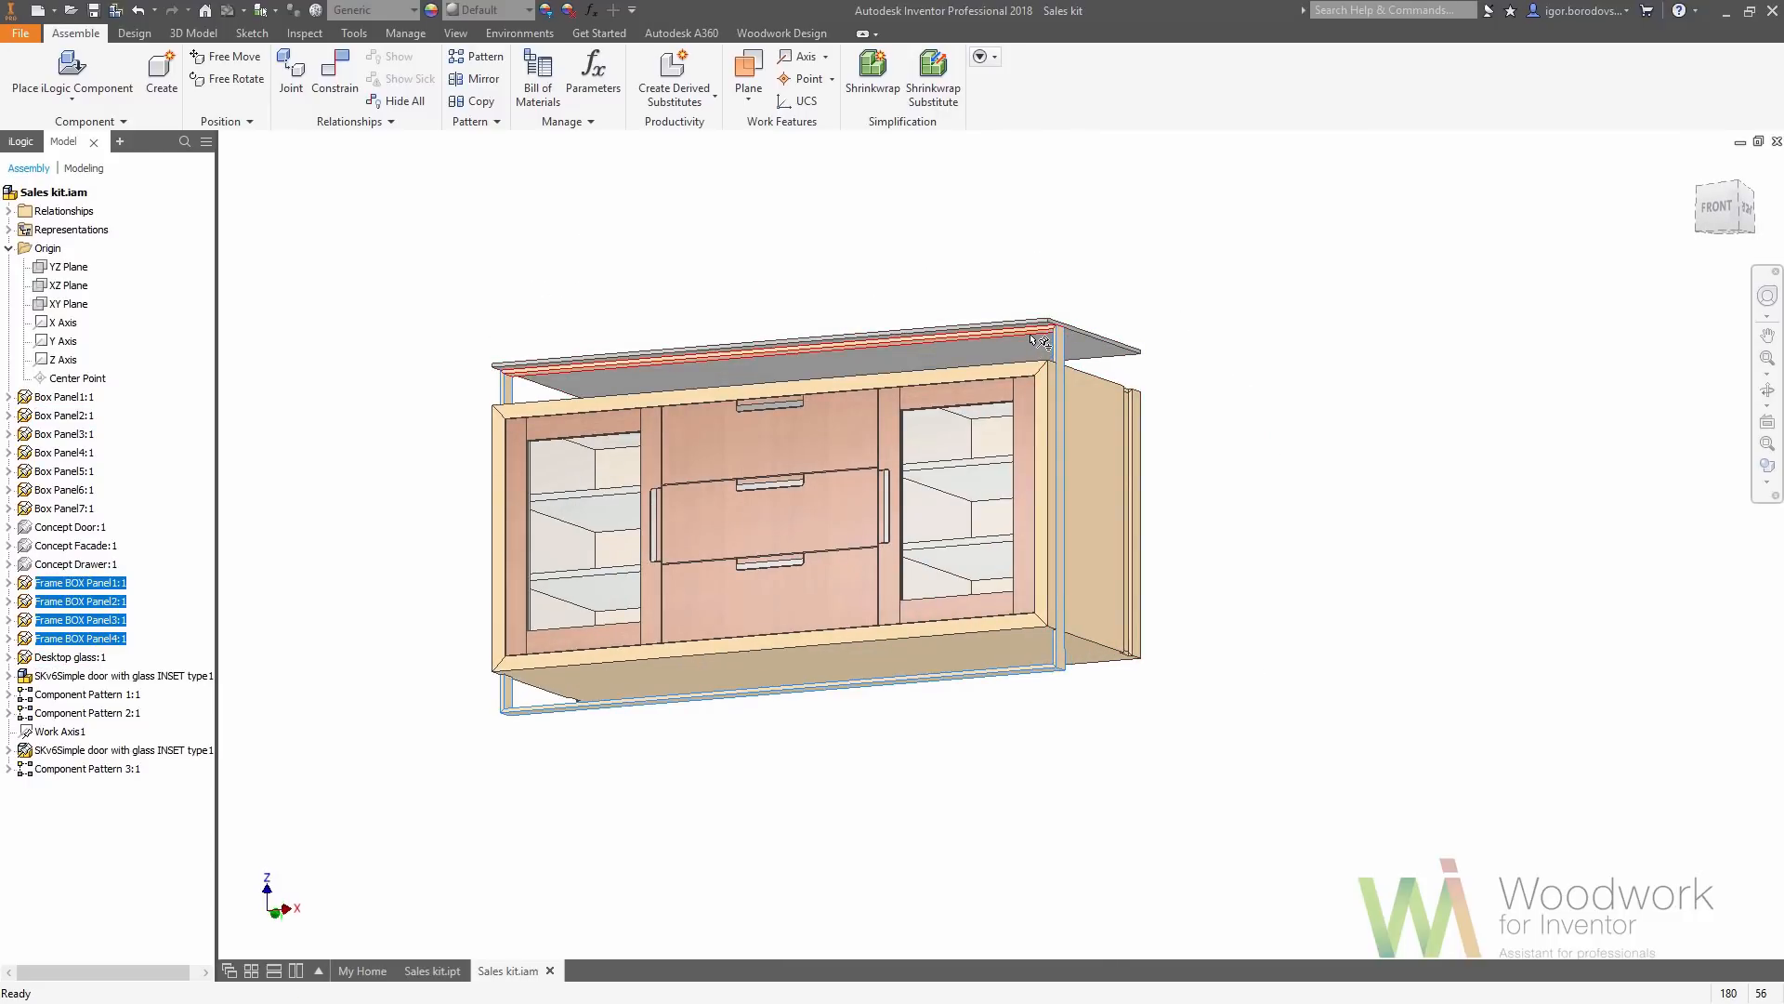
pyautogui.write('n')
pyautogui.write('Frame')
pyautogui.press('Return')
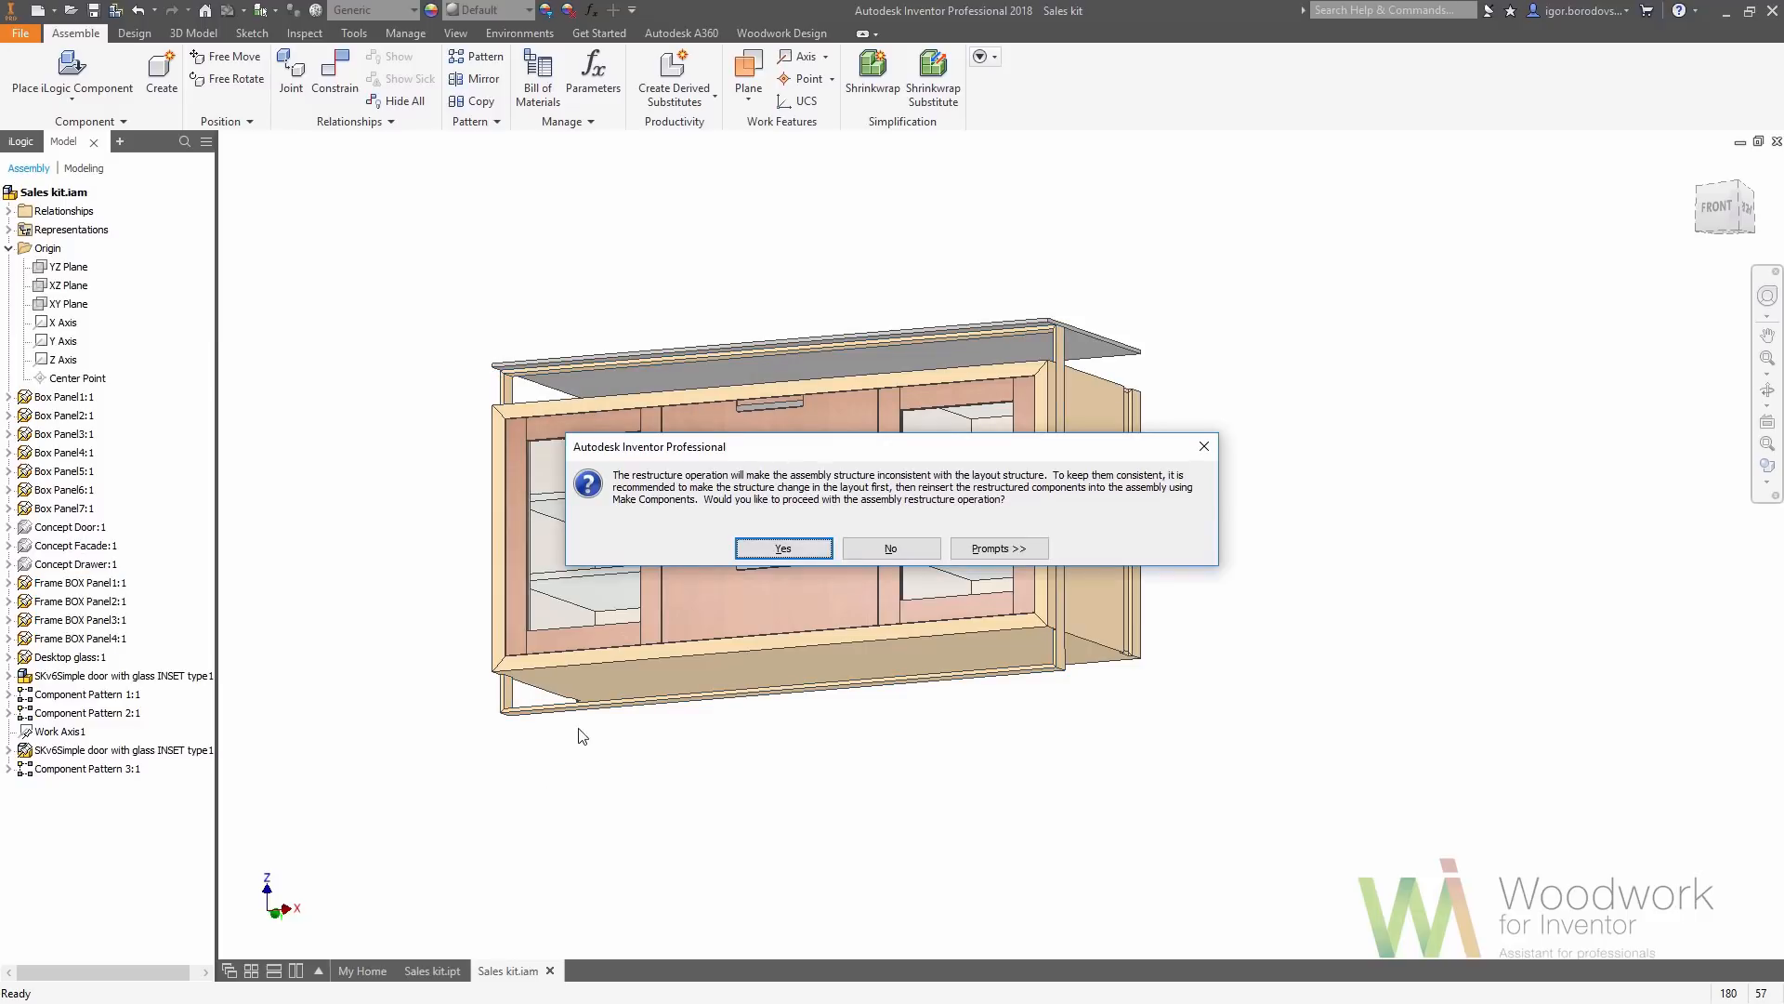
pyautogui.click(783, 548)
# Make the Frame subassembly adaptive
pyautogui.rightClick(506, 695)
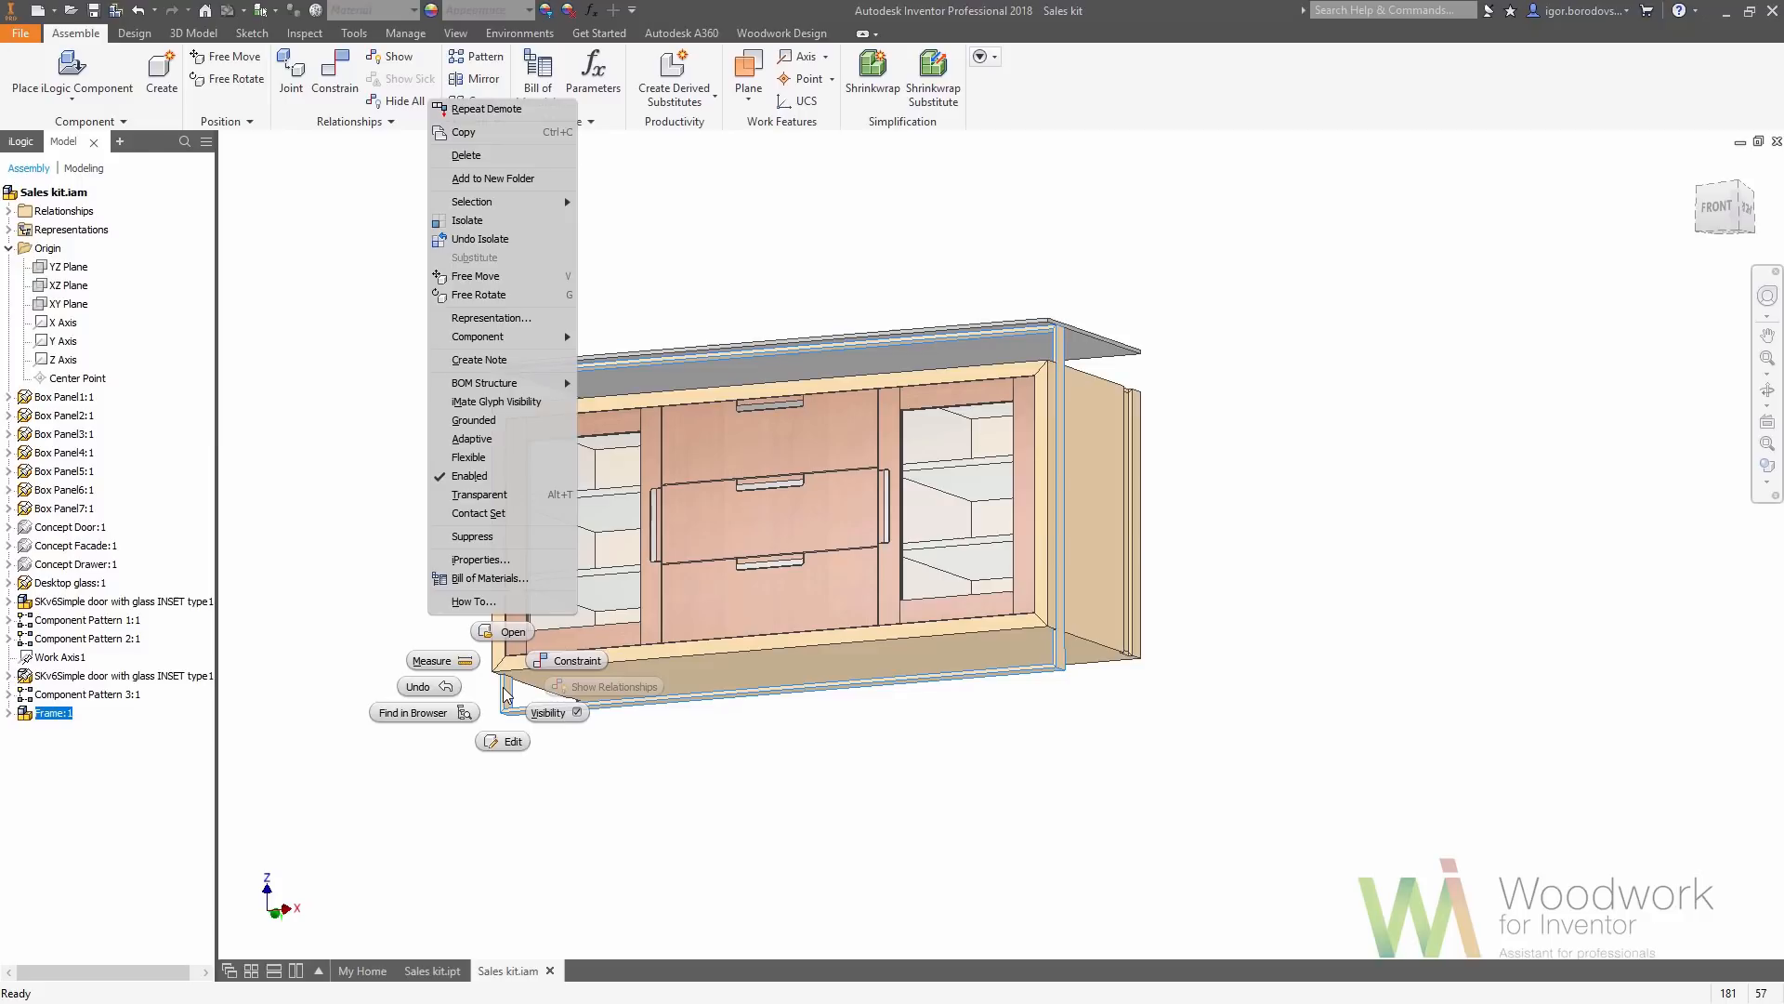
pyautogui.click(514, 433)
pyautogui.click(437, 430)
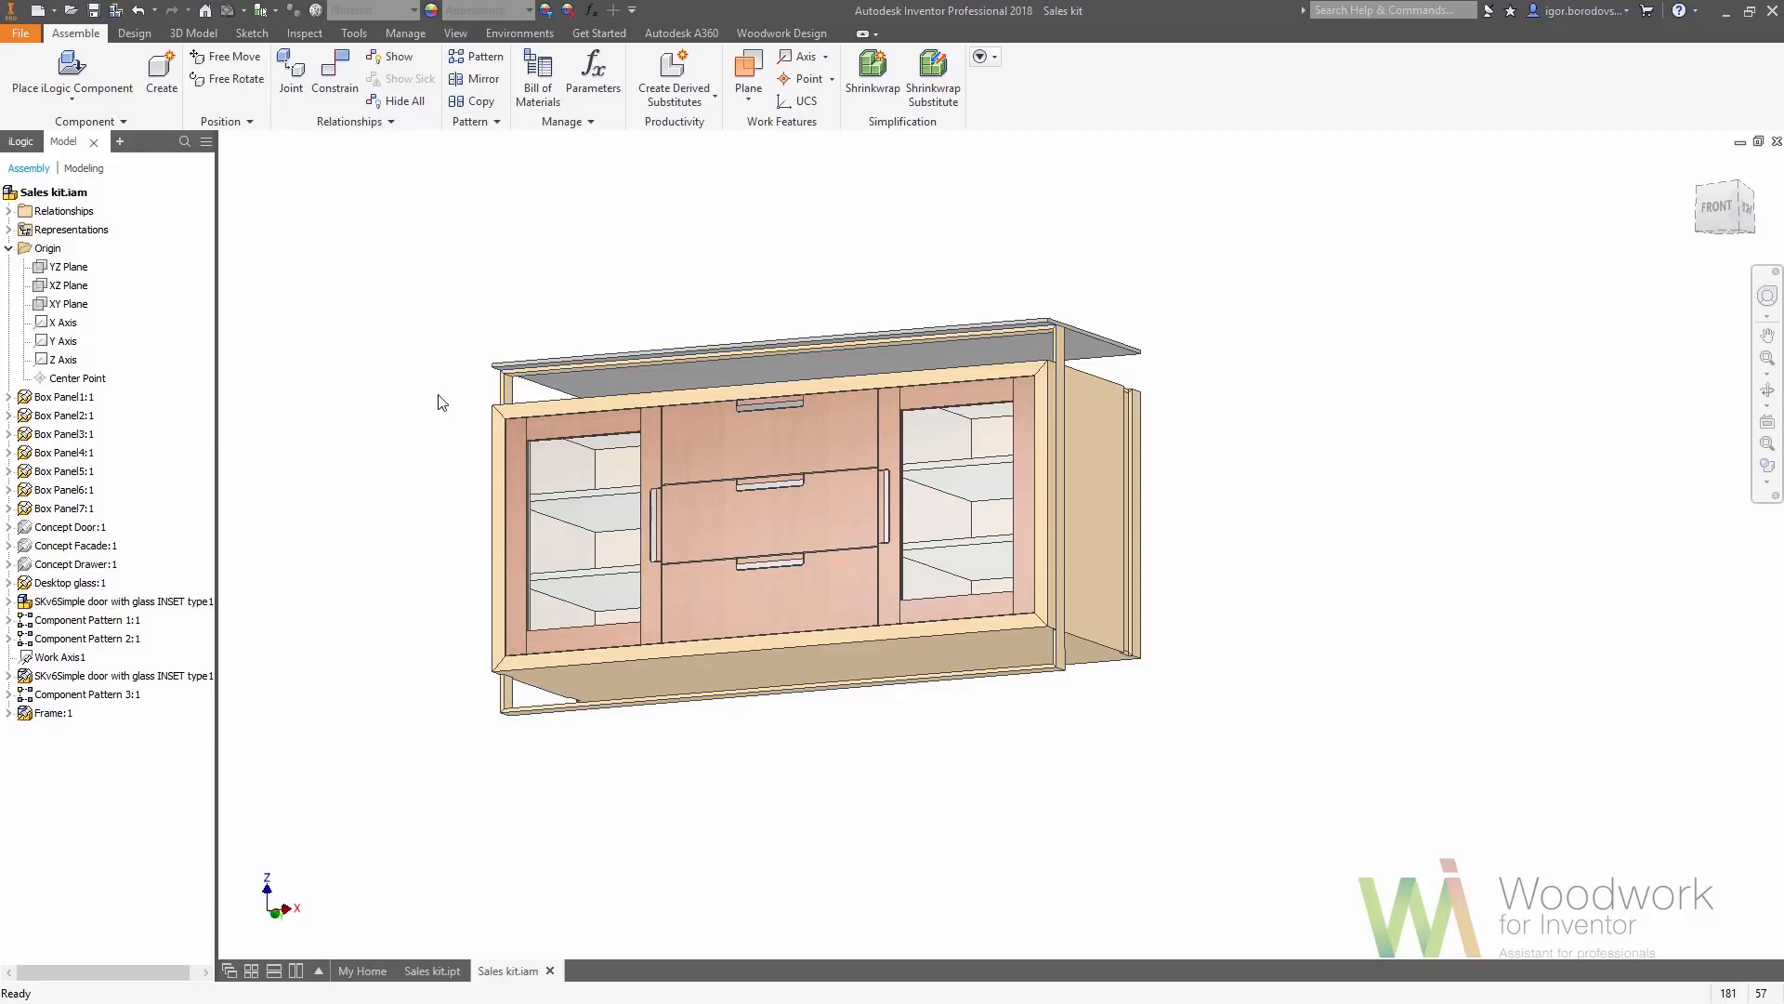
# Mirror the Frame subassembly about the XZ plane and insert the copy into the assembly at the cabinet's rear
pyautogui.click(479, 78)
pyautogui.click(506, 693)
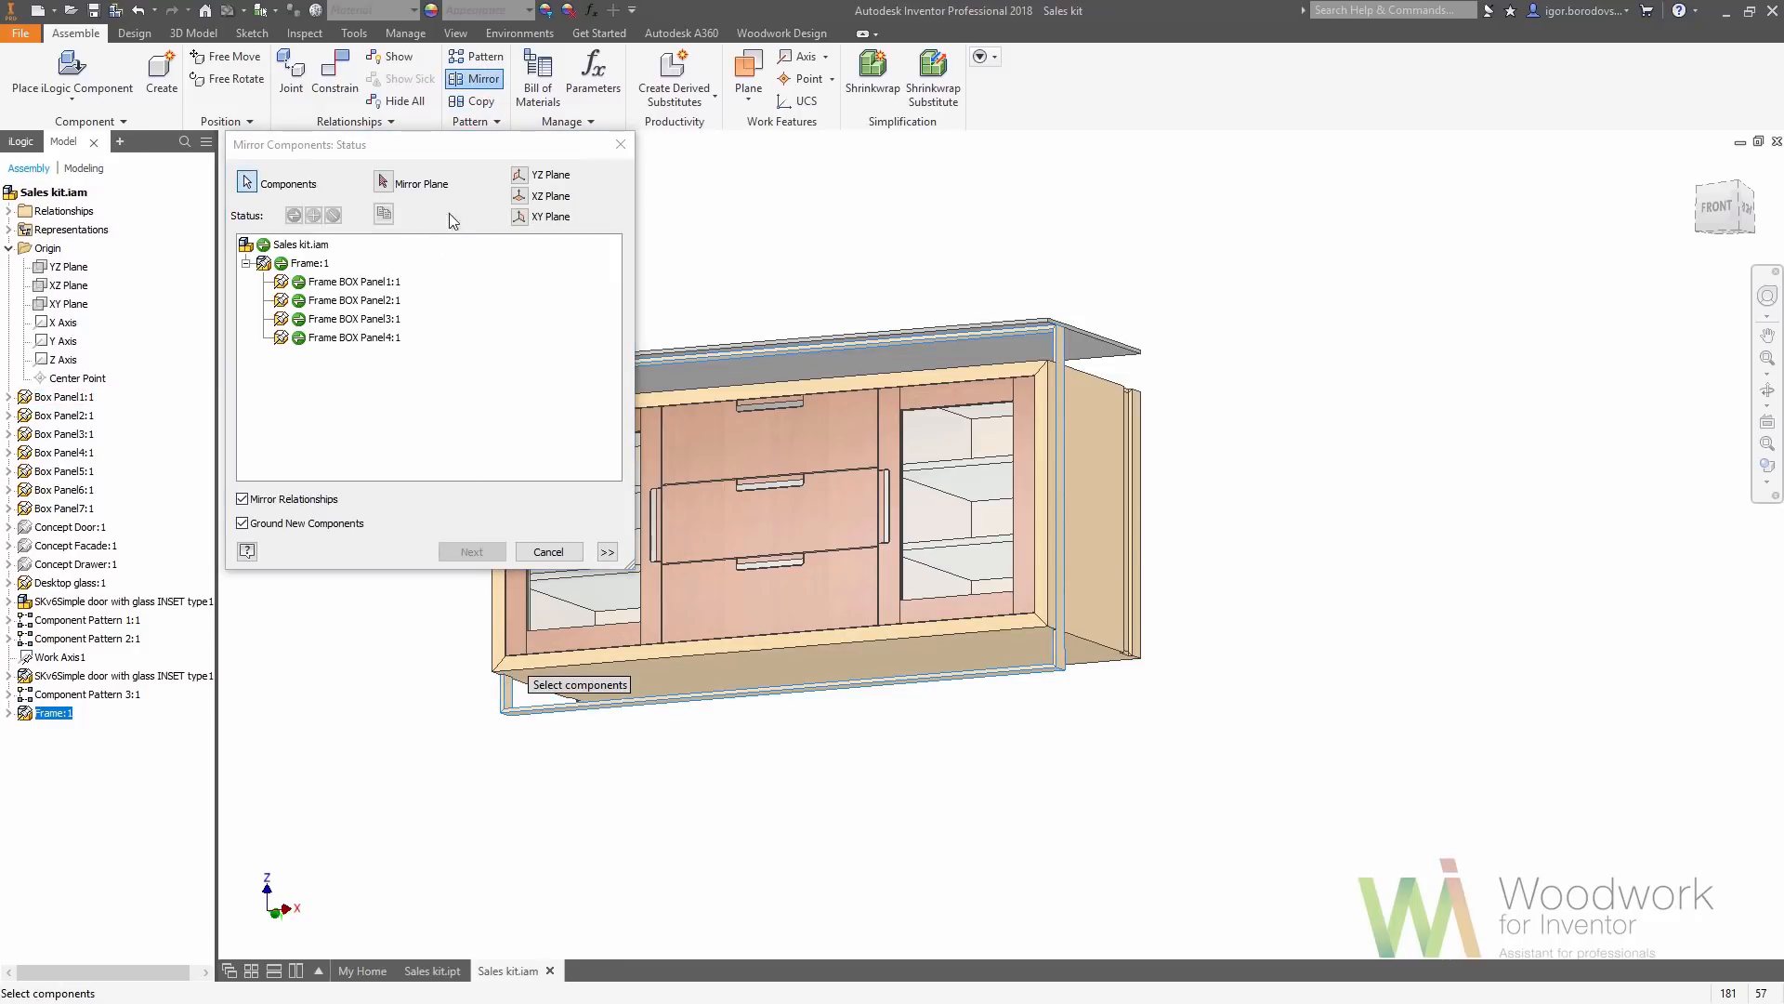
pyautogui.click(519, 197)
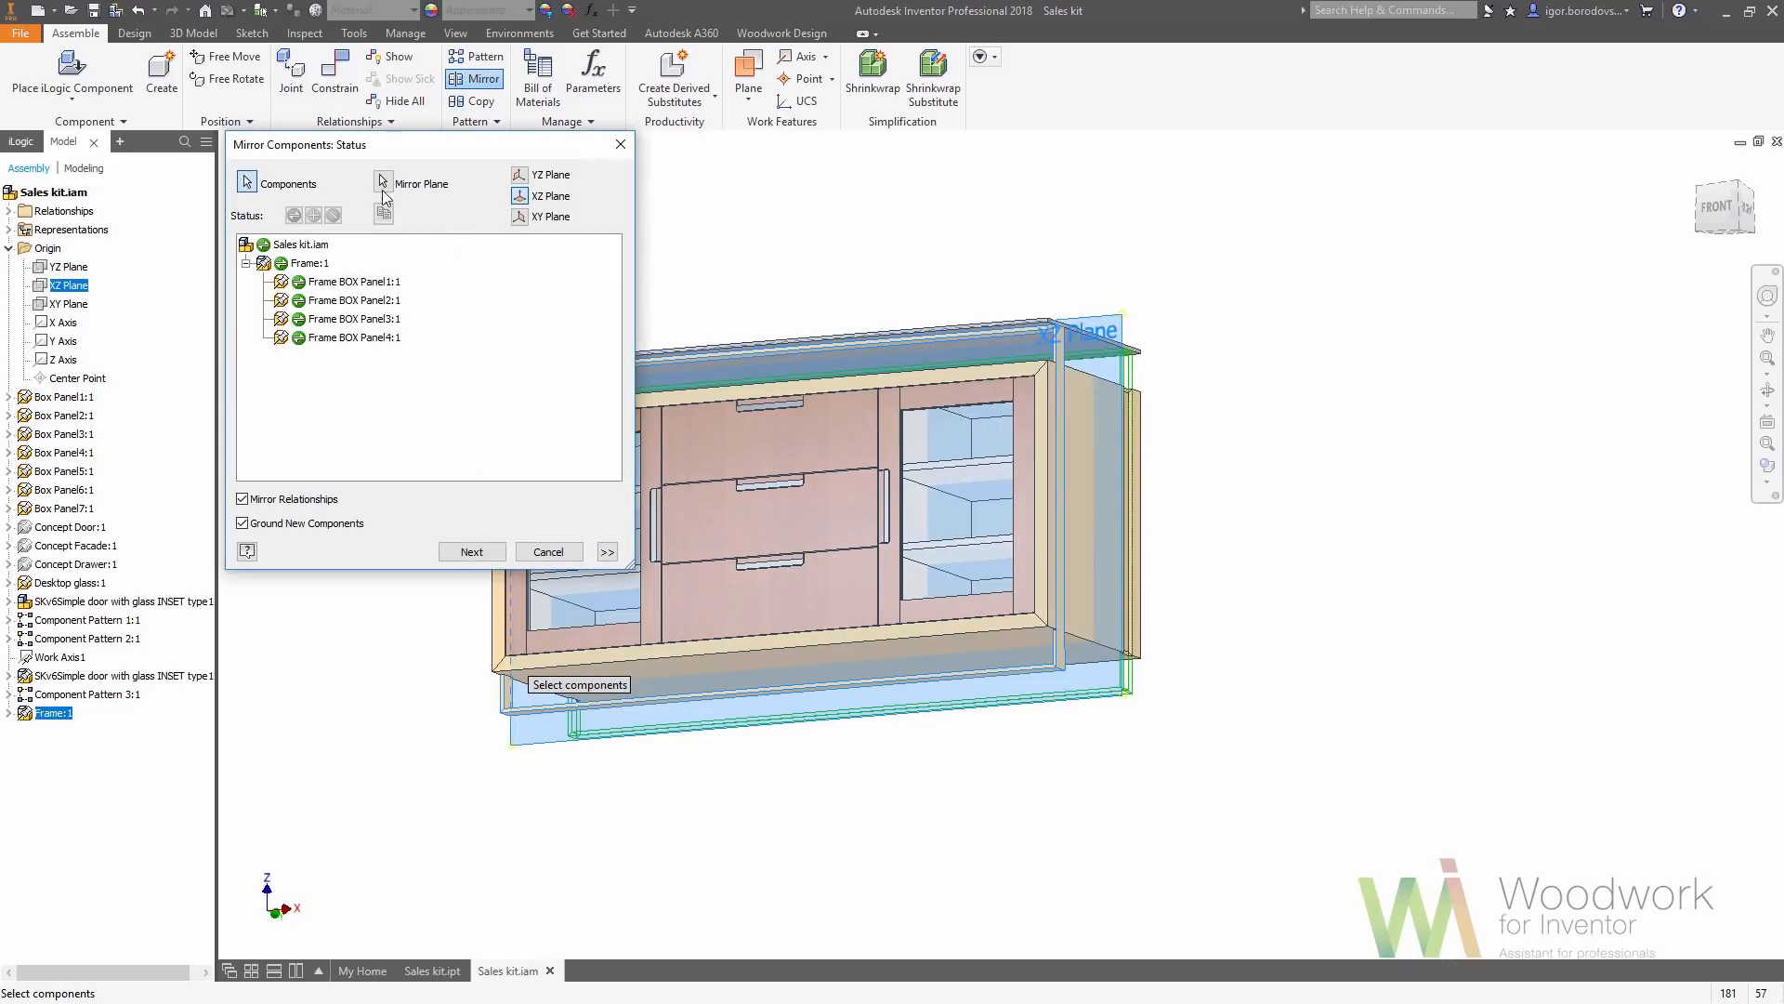
pyautogui.click(469, 553)
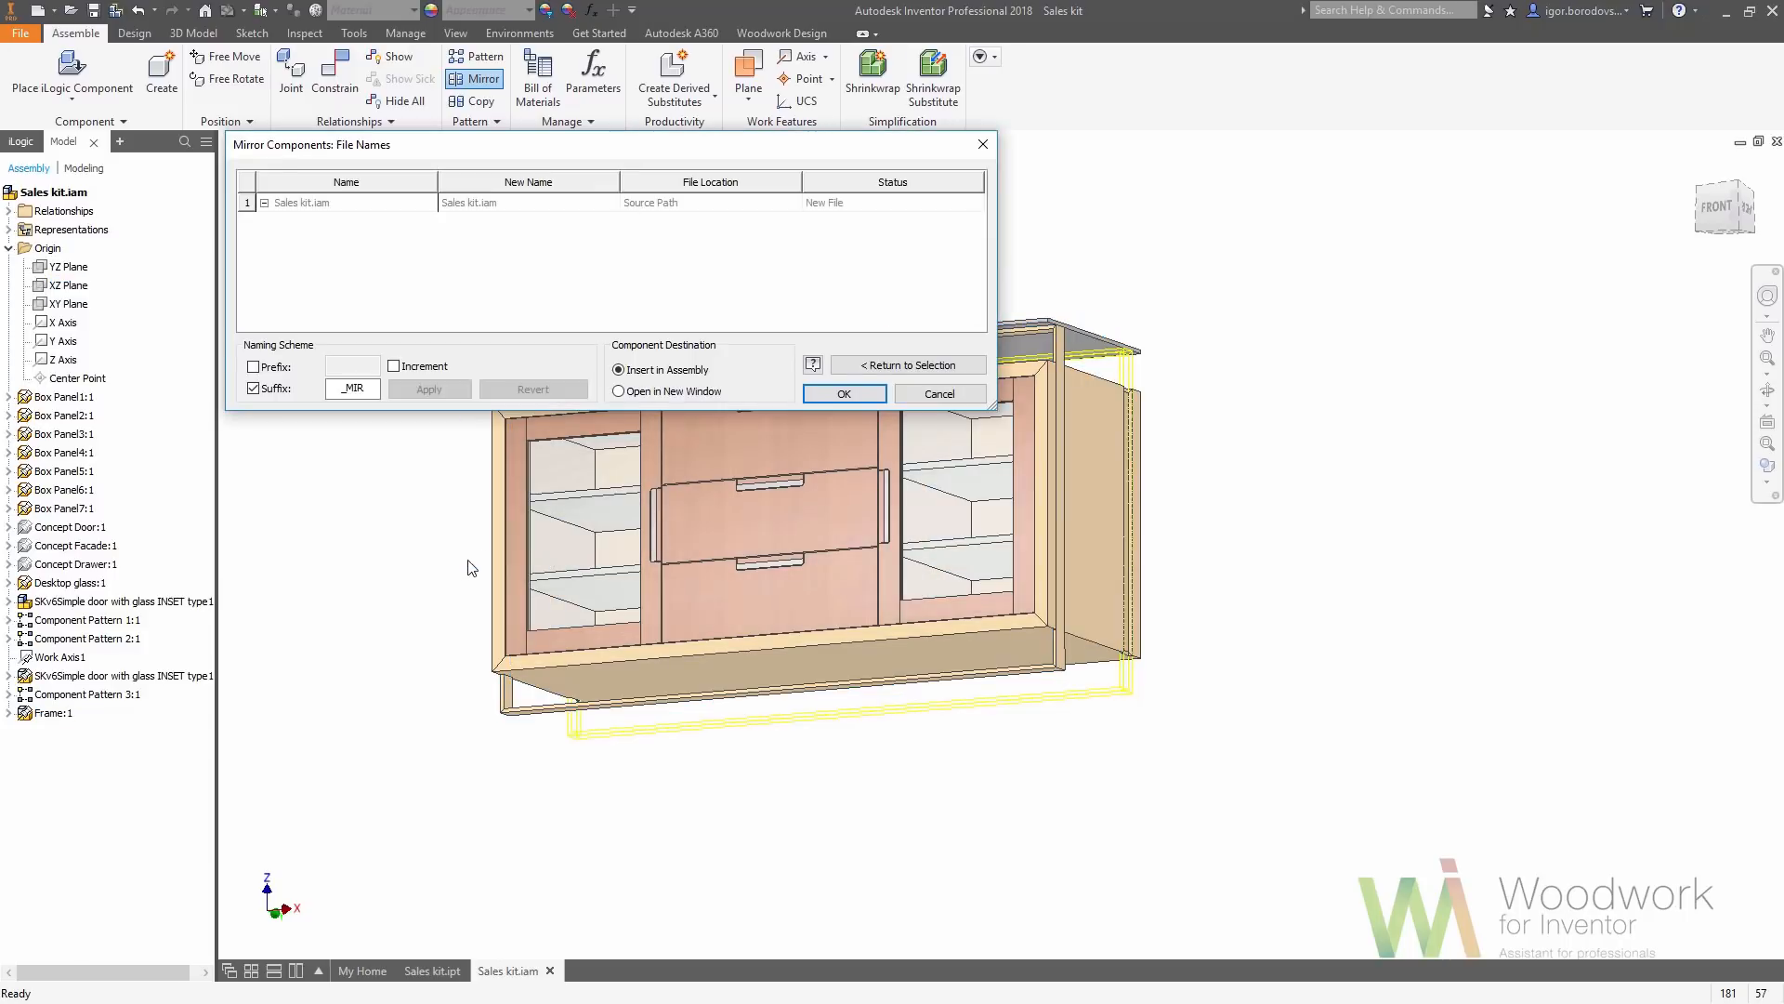
pyautogui.click(844, 394)
pyautogui.press('F4')
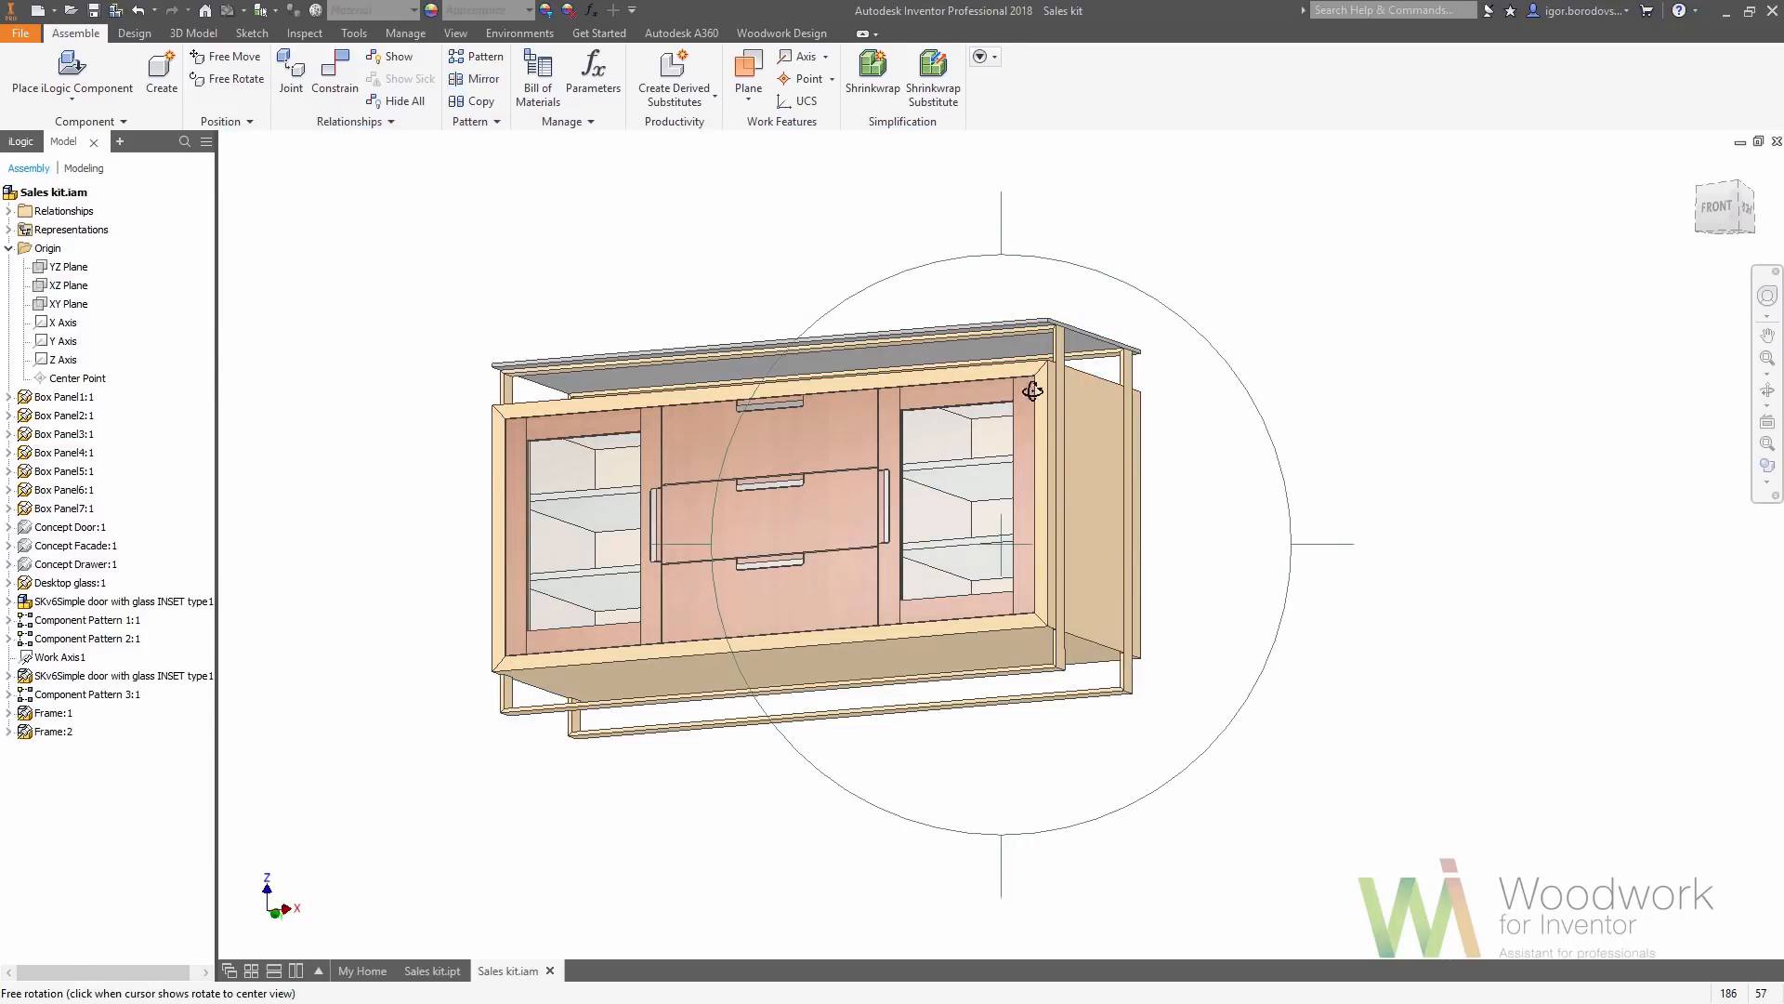
pyautogui.moveTo(1032, 392); pyautogui.dragTo(1032, 446)
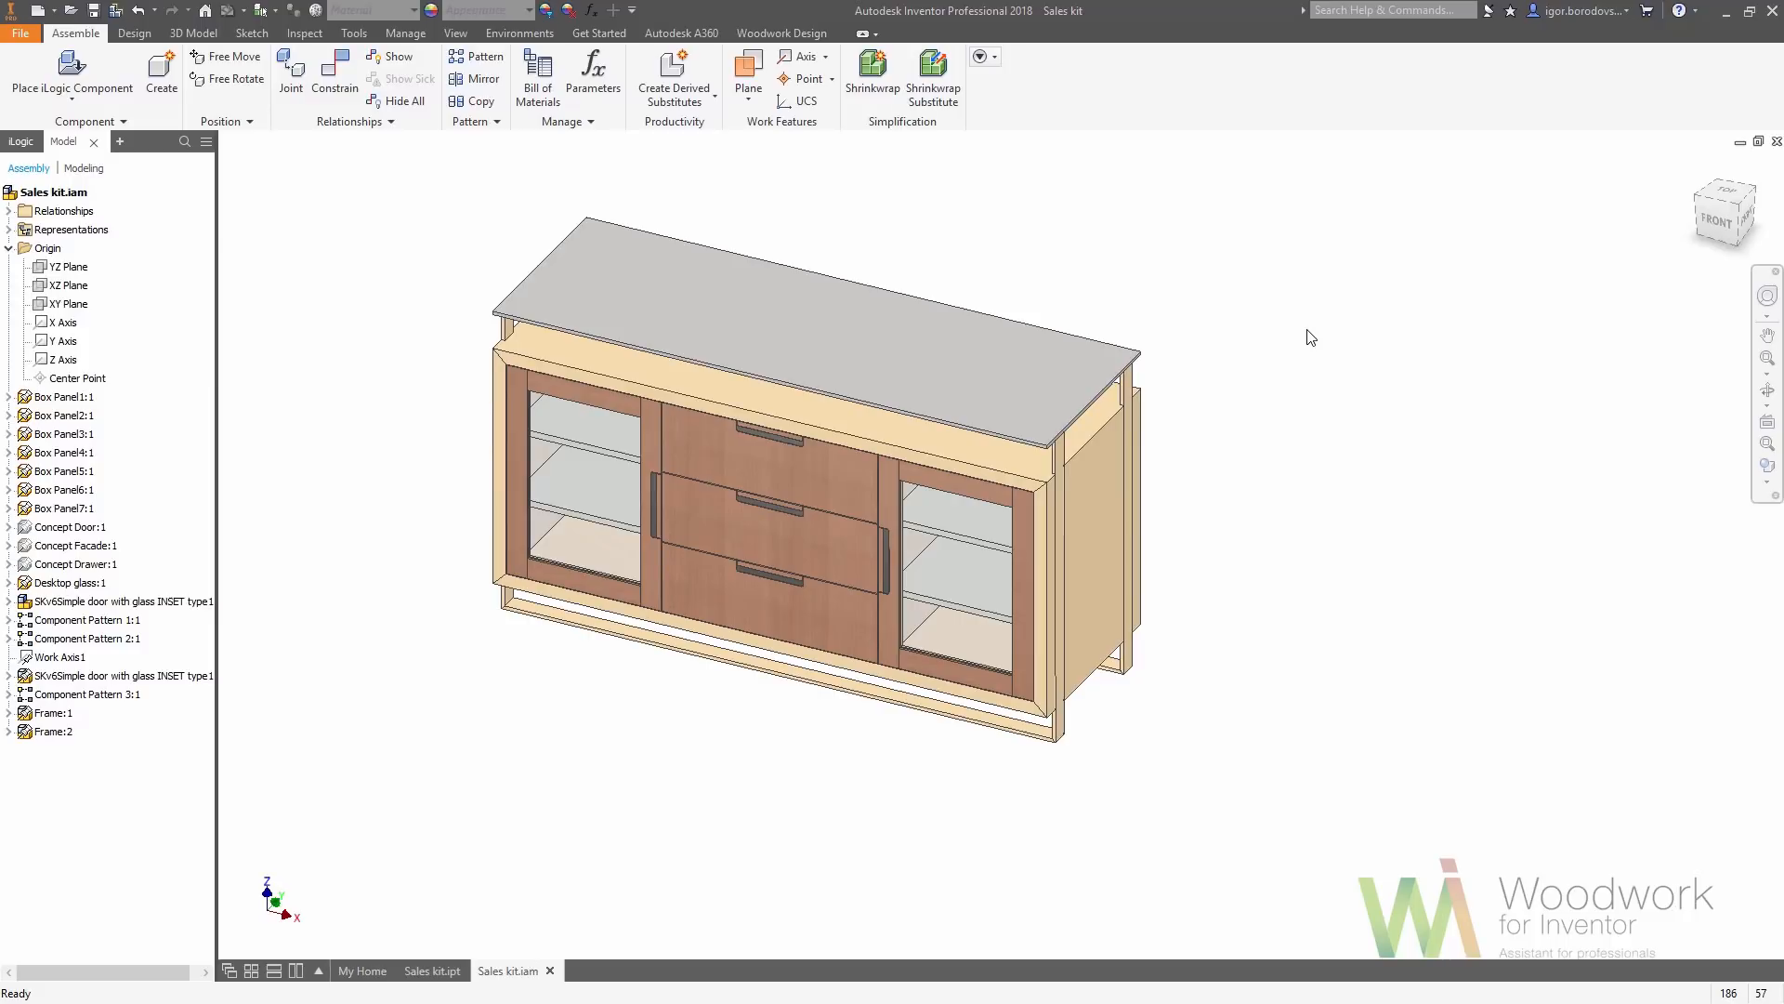
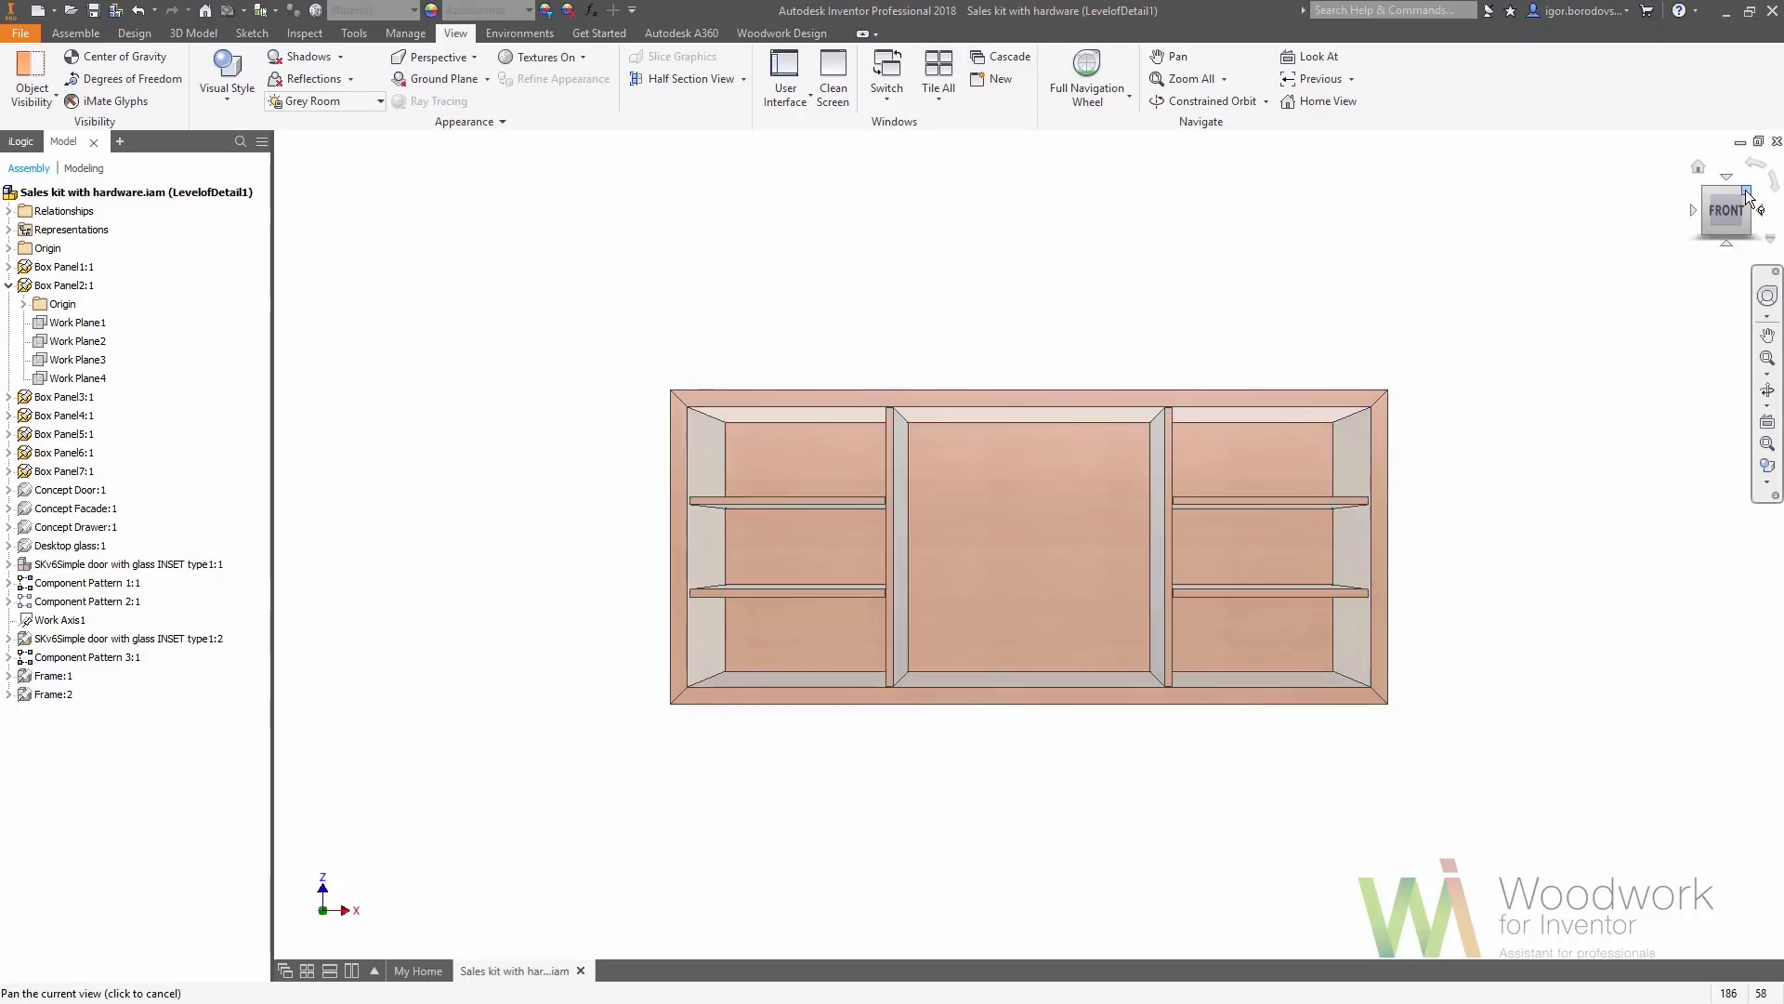
# In side panel Box Panel2, create a work plane offset -25 from the front edge face, and return to the assembly
pyautogui.doubleClick(1372, 586)
pyautogui.press('z')
pyautogui.moveTo(1204, 516); pyautogui.dragTo(1414, 825)
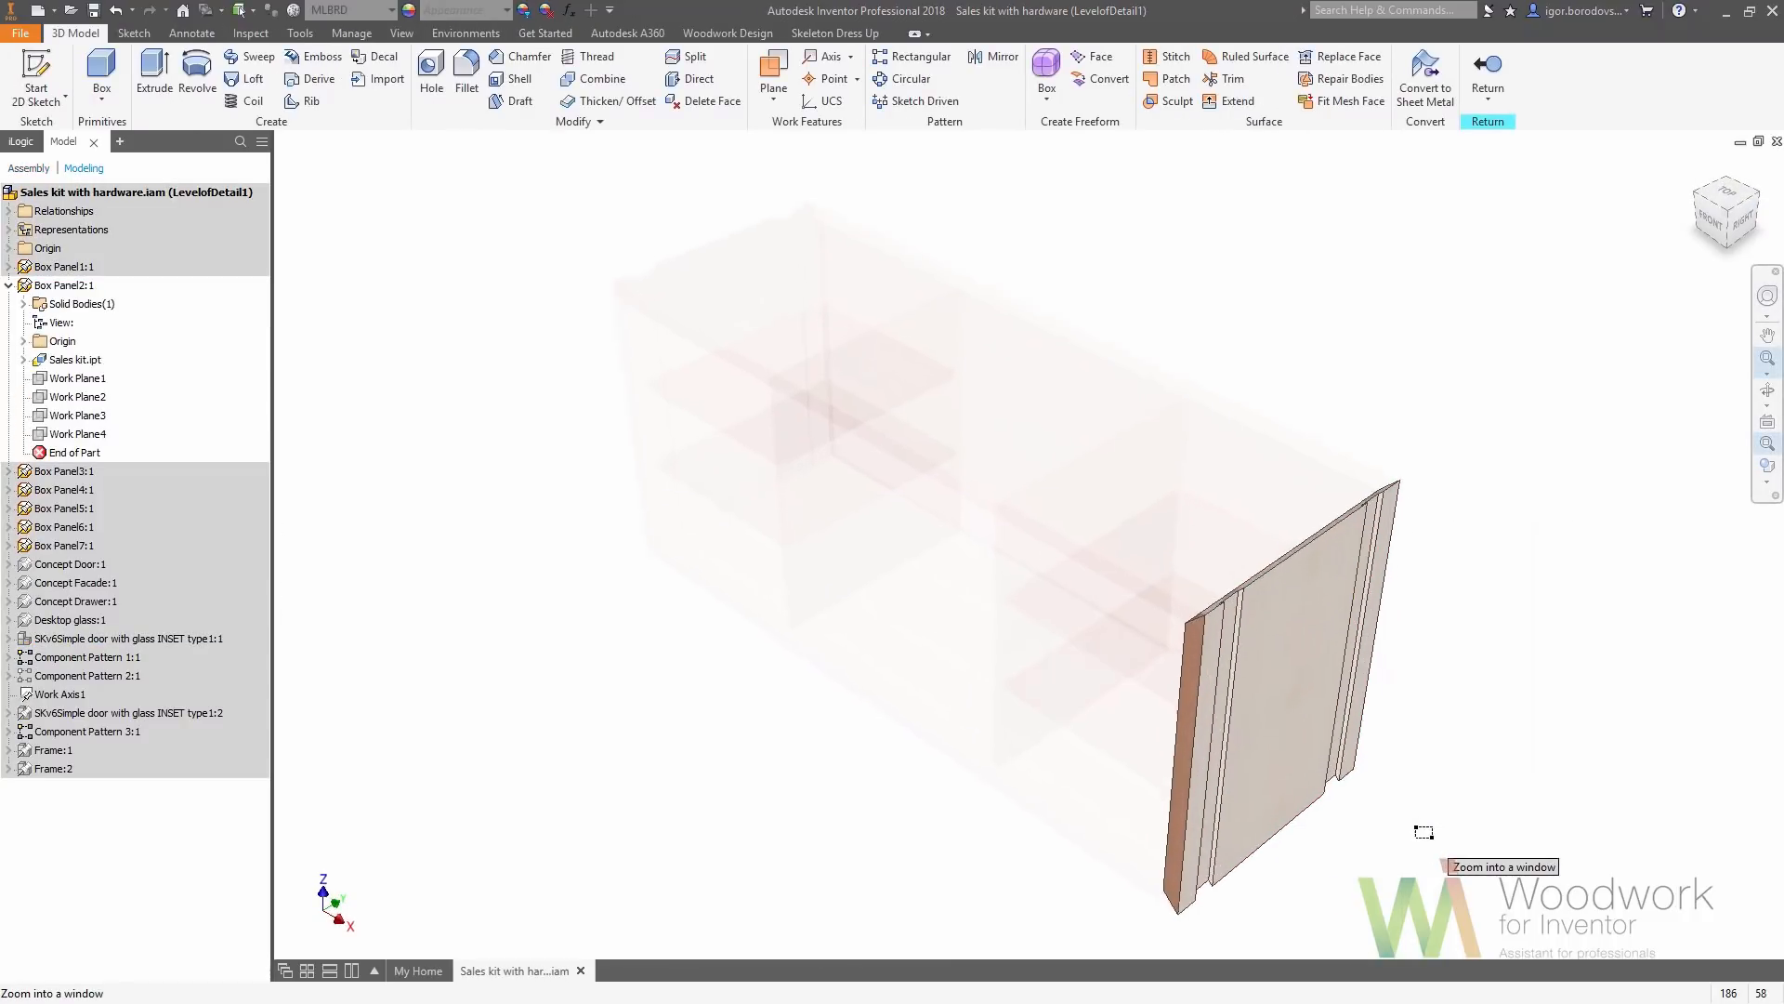
pyautogui.press(']')
pyautogui.moveTo(801, 491); pyautogui.dragTo(829, 484)
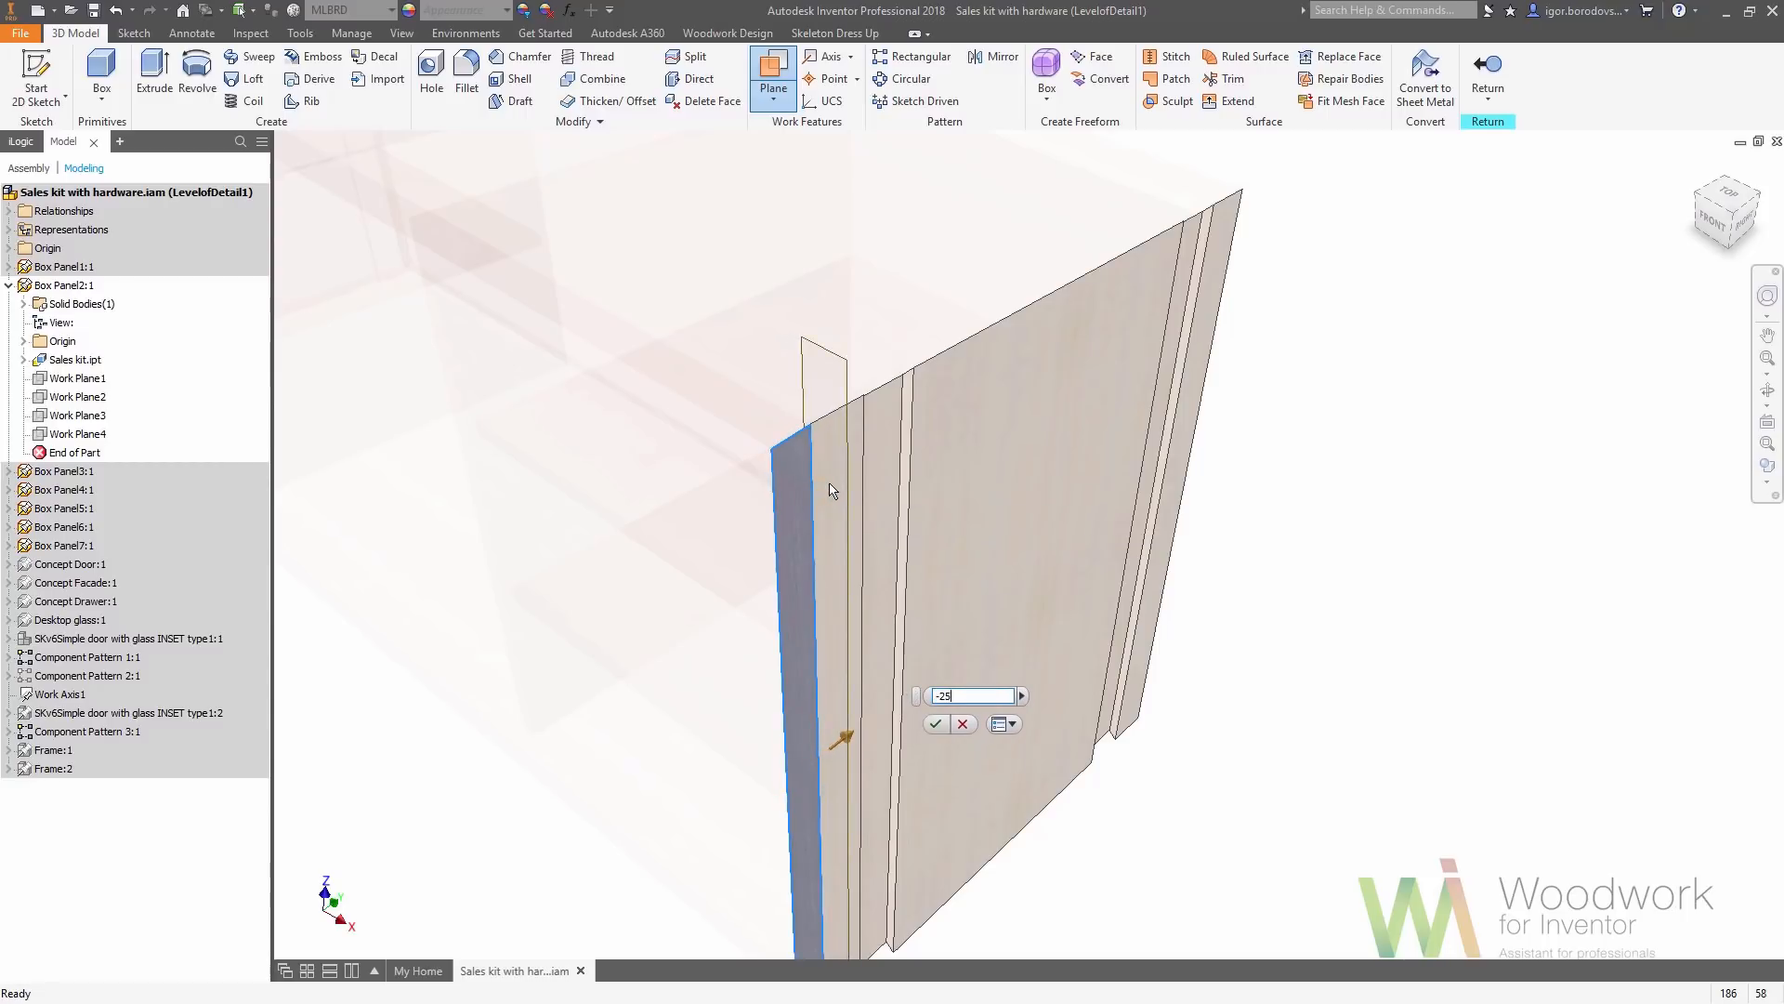
pyautogui.click(935, 724)
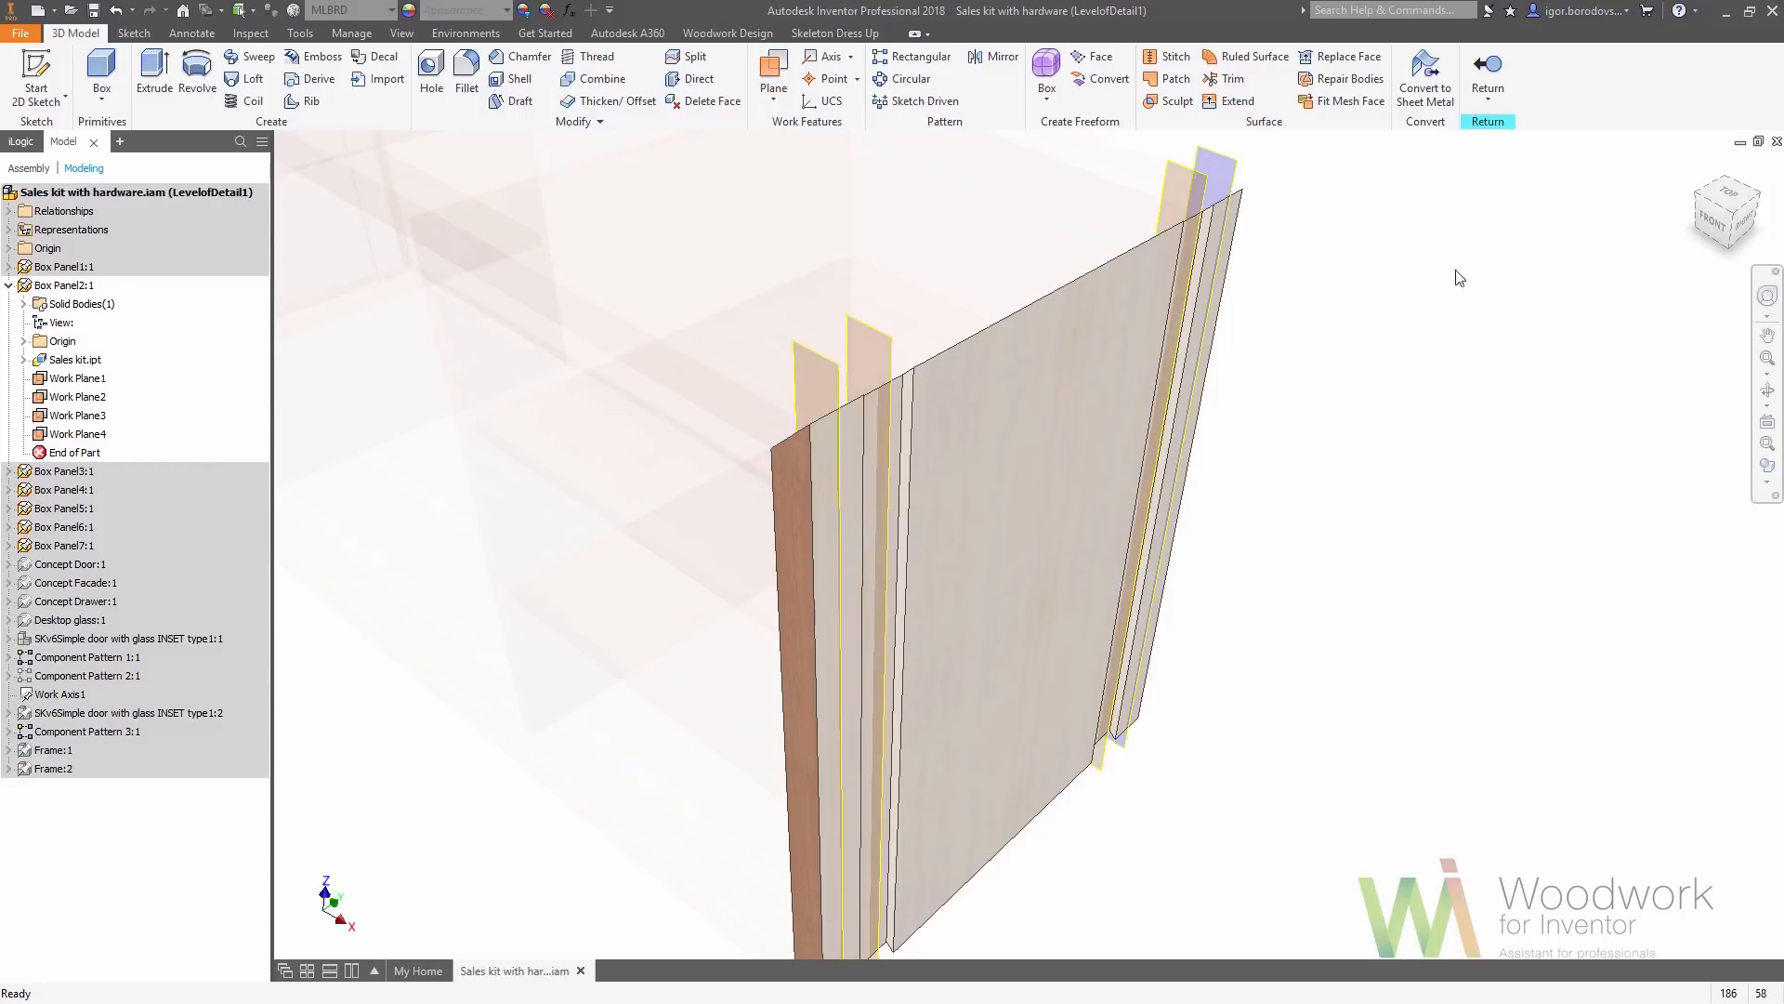
pyautogui.click(1503, 81)
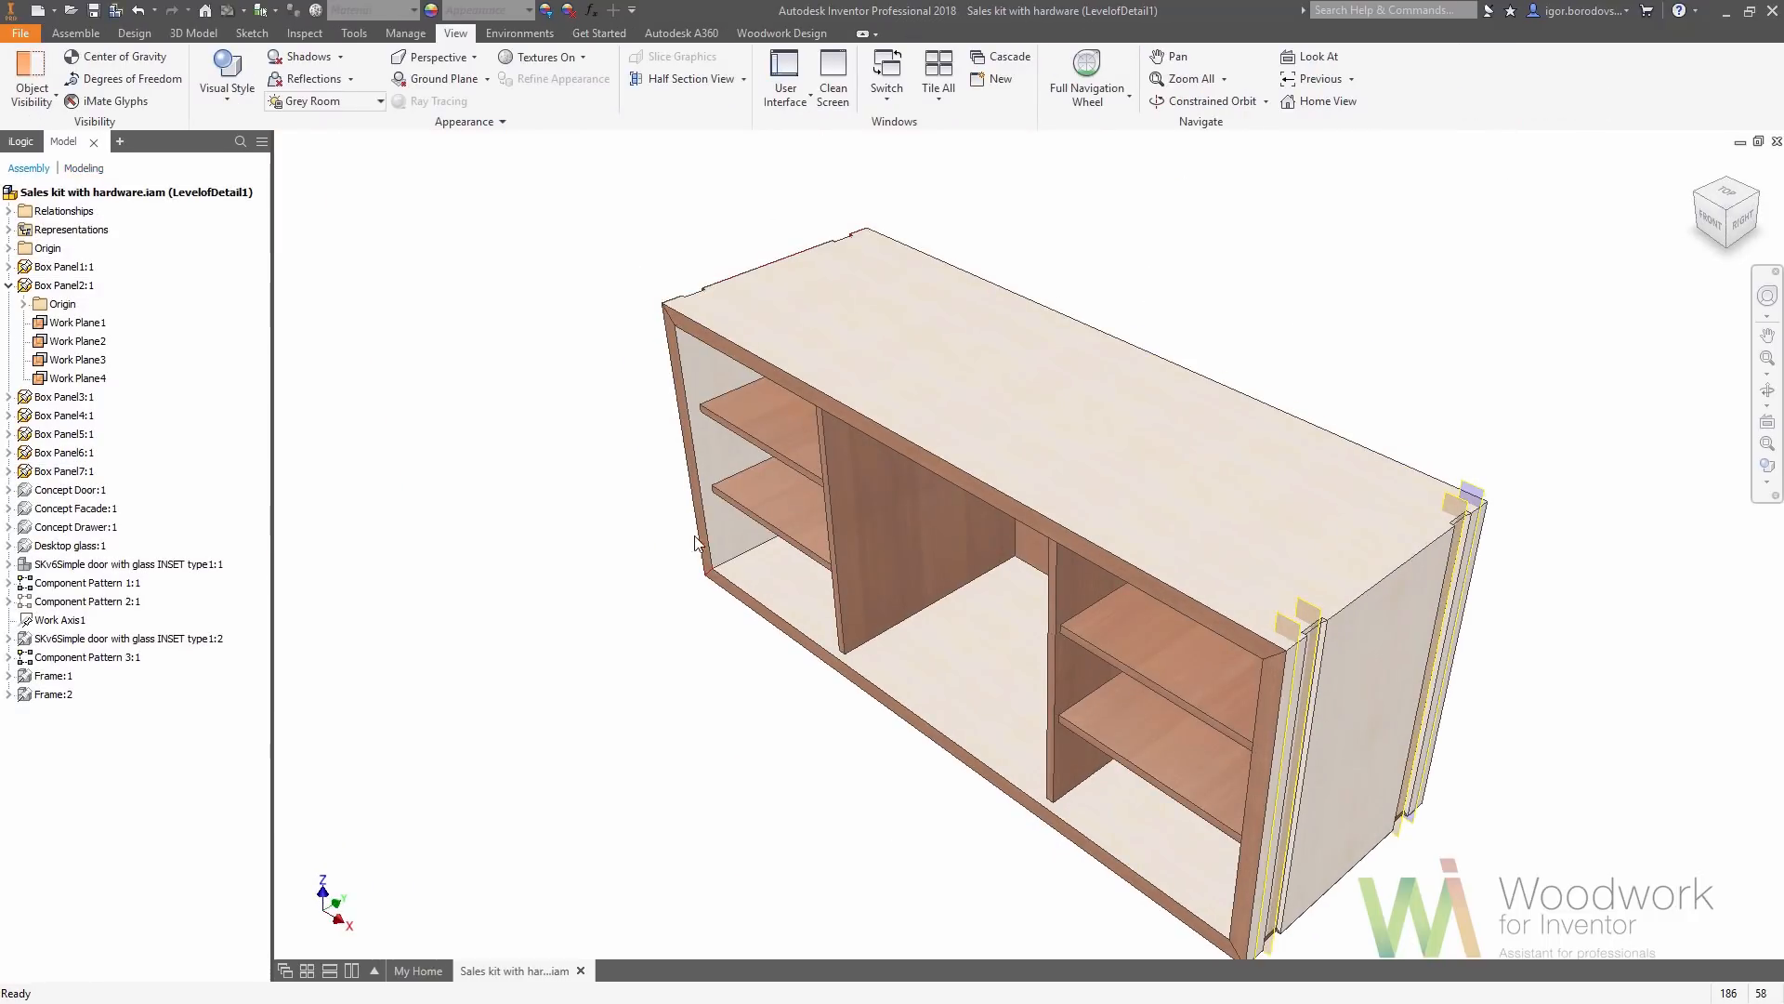
# Isolate the two shelf patterns from the rest of the cabinet
pyautogui.click(754, 467)
pyautogui.keyDown('ctrl'); pyautogui.click(1238, 700); pyautogui.keyUp('ctrl')
pyautogui.rightClick(1238, 700)
pyautogui.click(1208, 485)
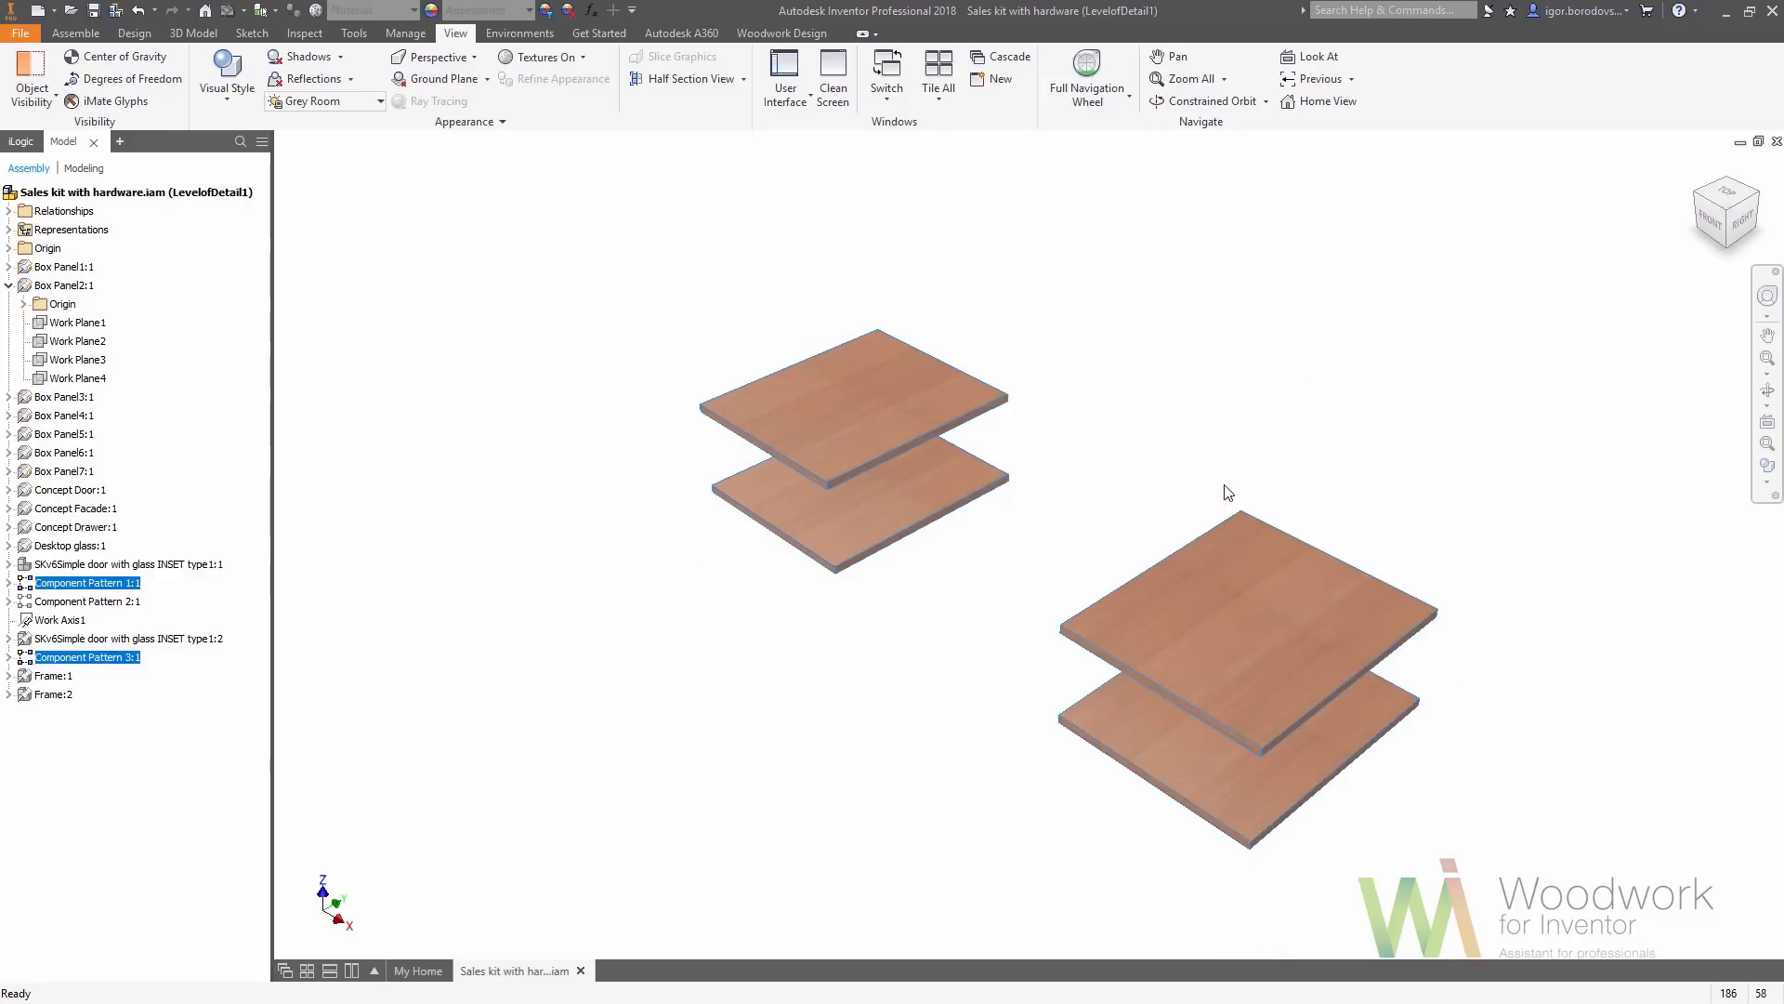
# On the upper shelf of each pair, create a work plane parallel to the right side face through the front edge's midpoint
pyautogui.press('z')
pyautogui.moveTo(872, 530); pyautogui.dragTo(876, 605)
pyautogui.press(']')
pyautogui.click(1384, 494)
pyautogui.click(1146, 415)
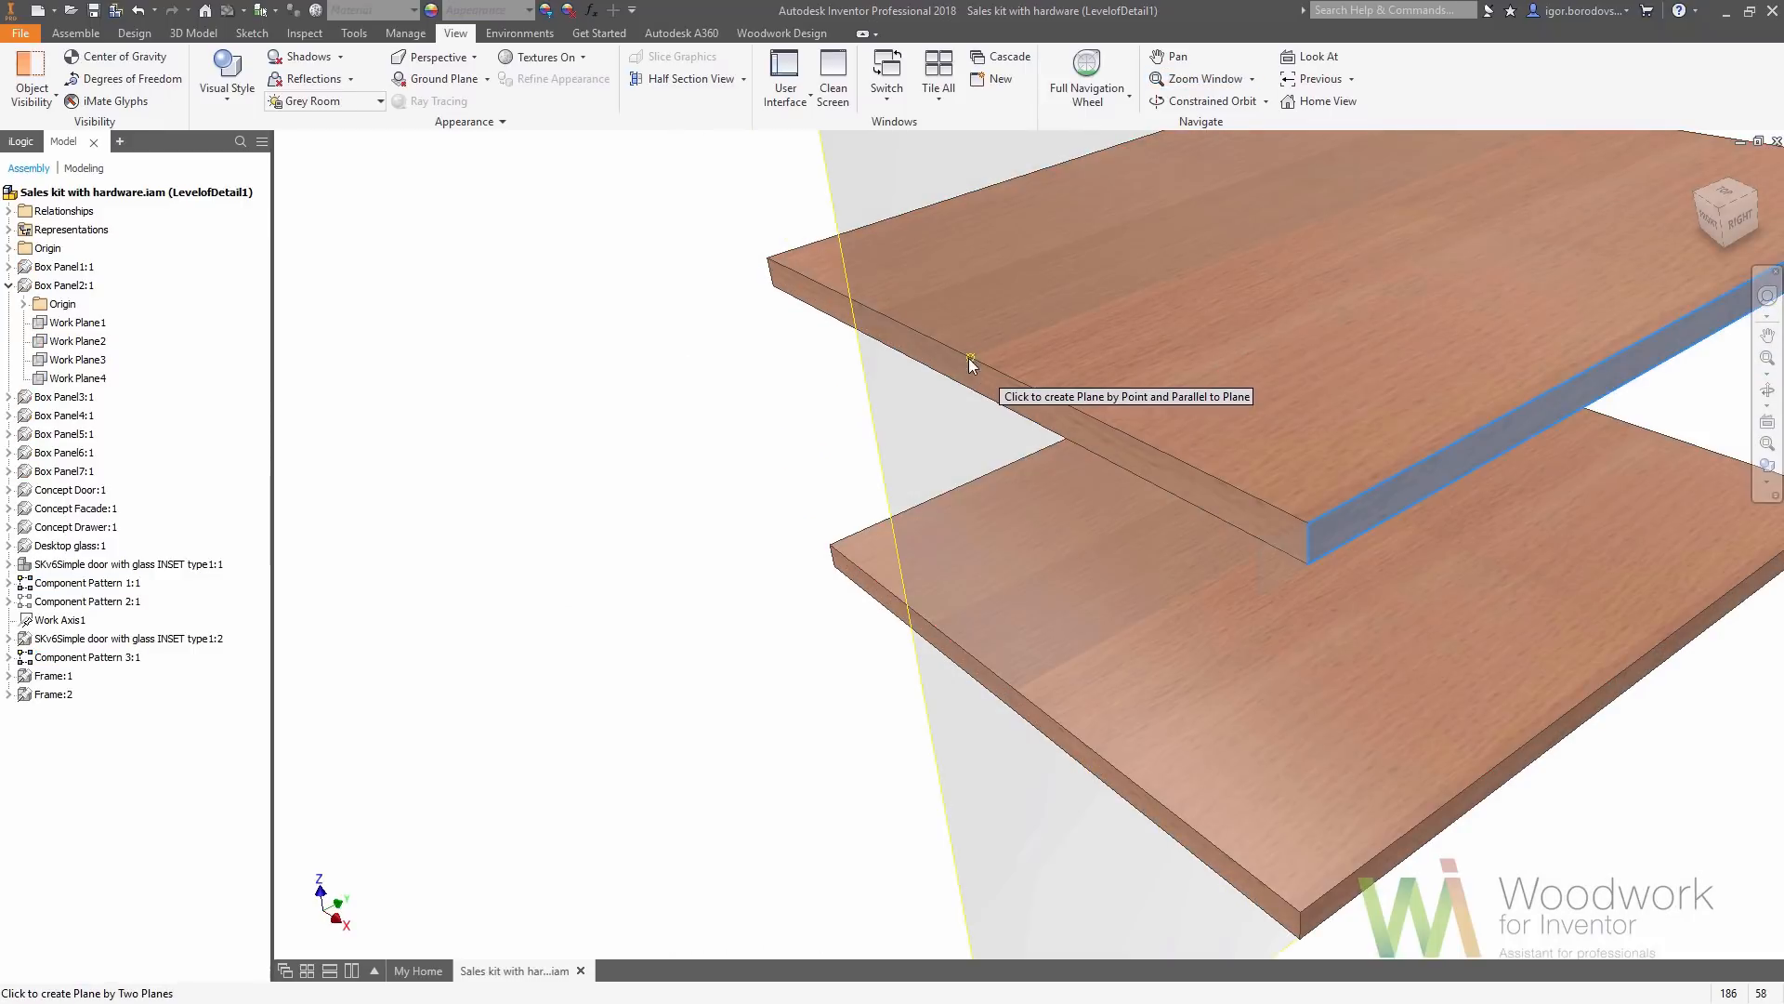
pyautogui.scroll(-5, 845, 470)
pyautogui.scroll(5, 1288, 753)
pyautogui.press(']')
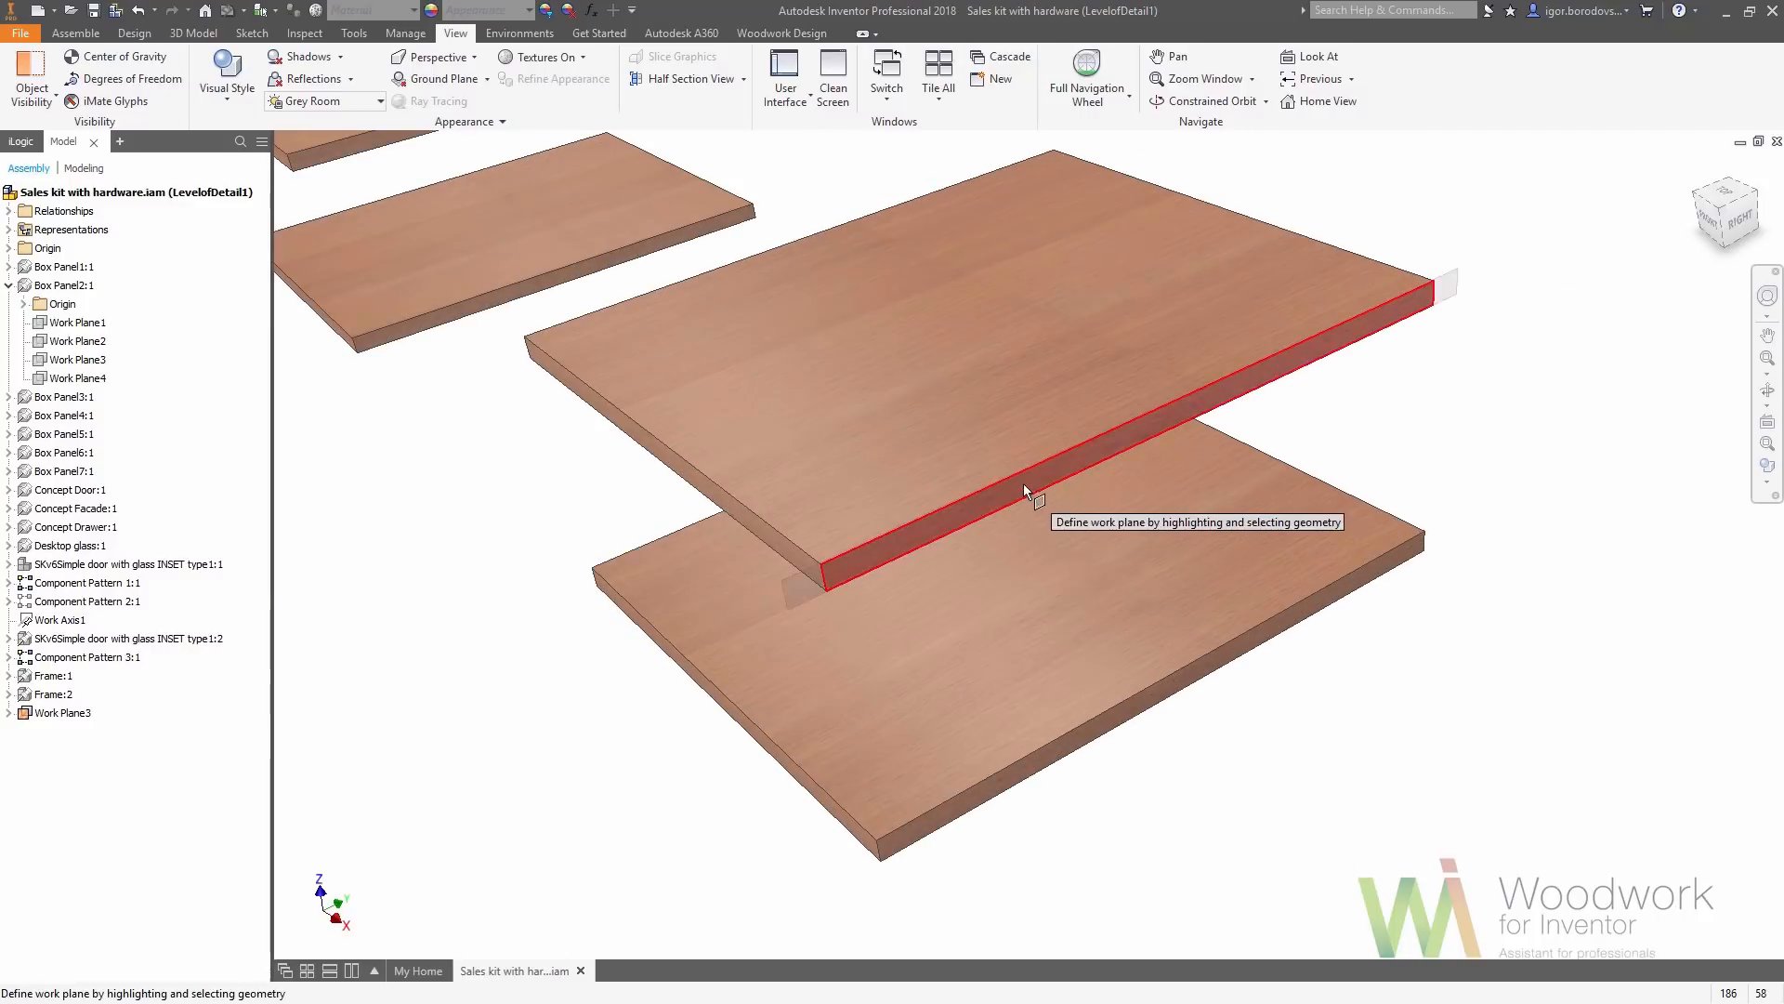
pyautogui.click(894, 536)
pyautogui.click(656, 432)
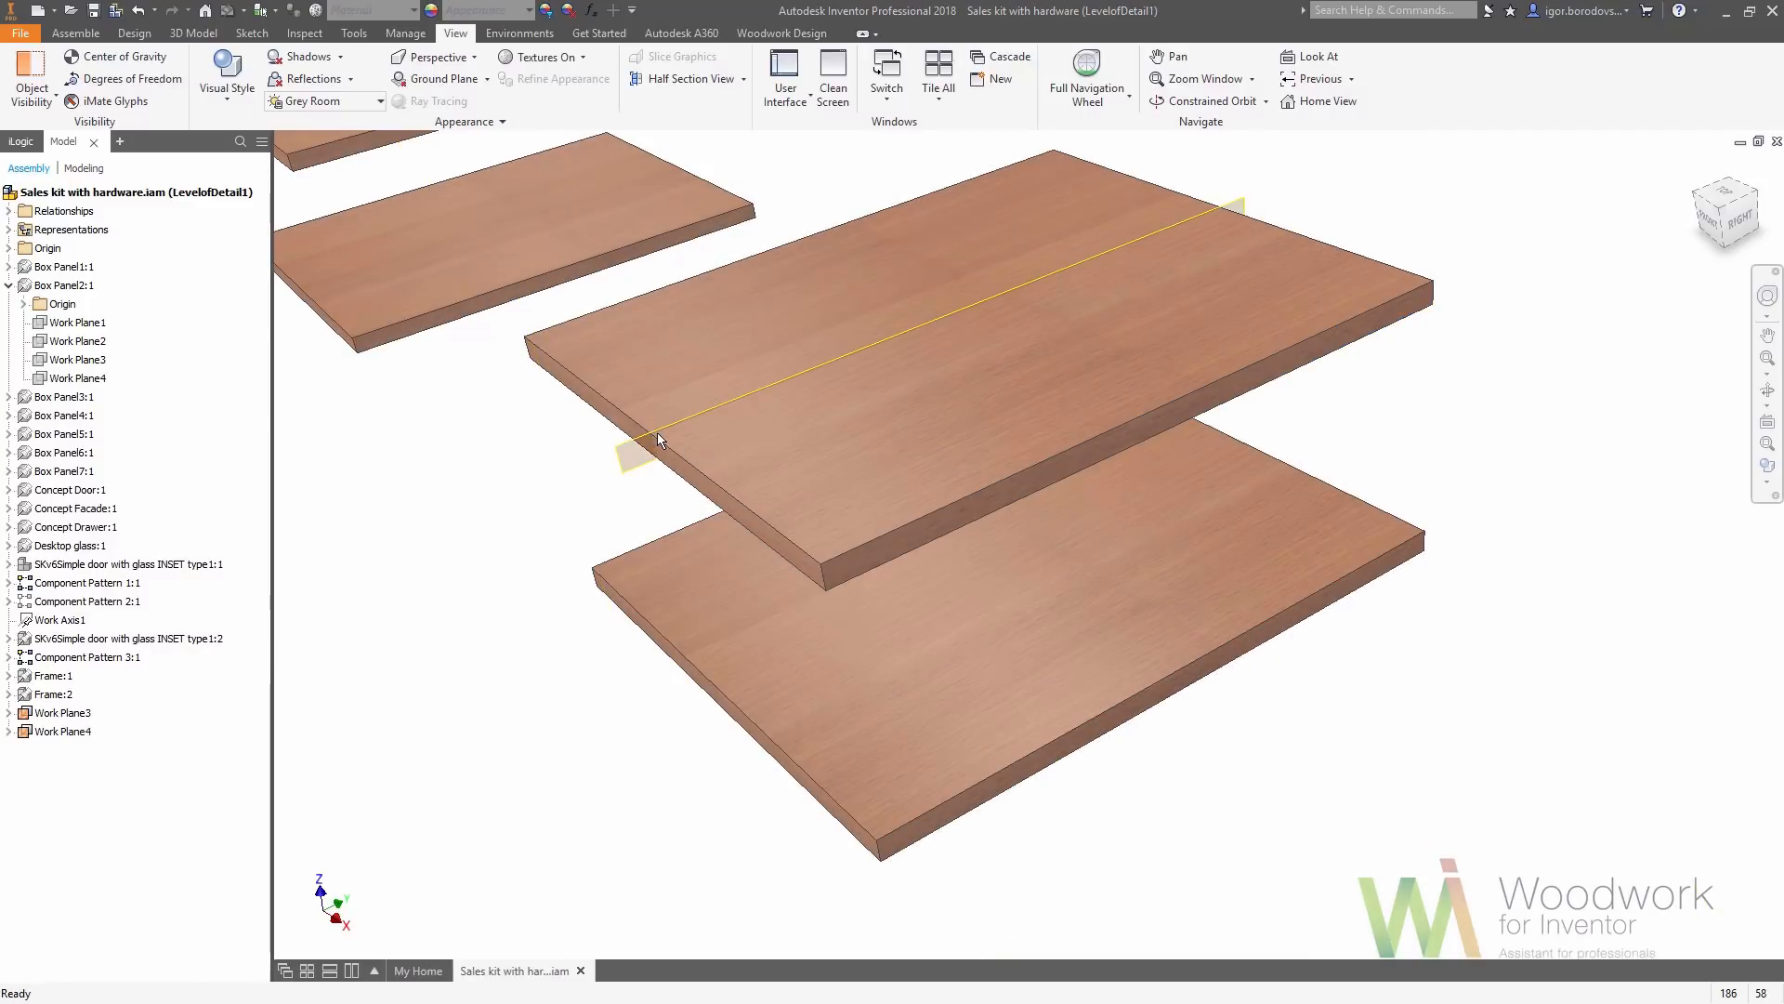
# Undo the isolation to bring back the cabinet panels around the shelves
pyautogui.press('Home')
pyautogui.rightClick(657, 432)
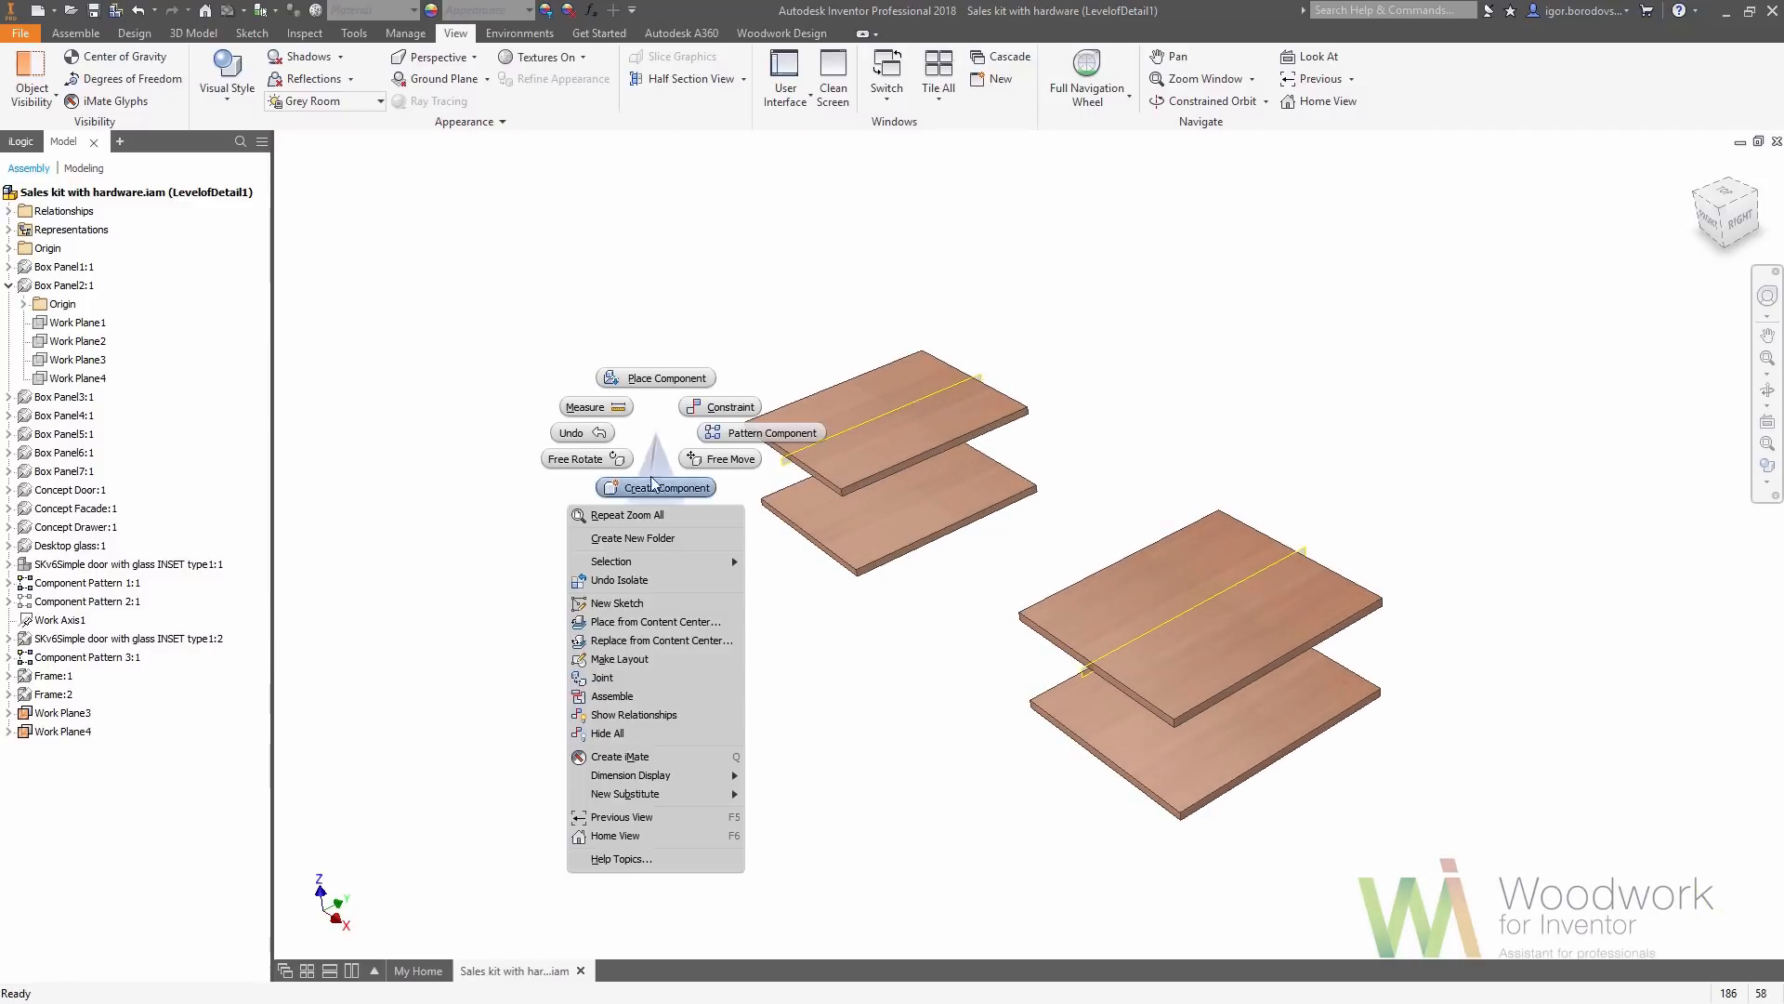
pyautogui.click(647, 584)
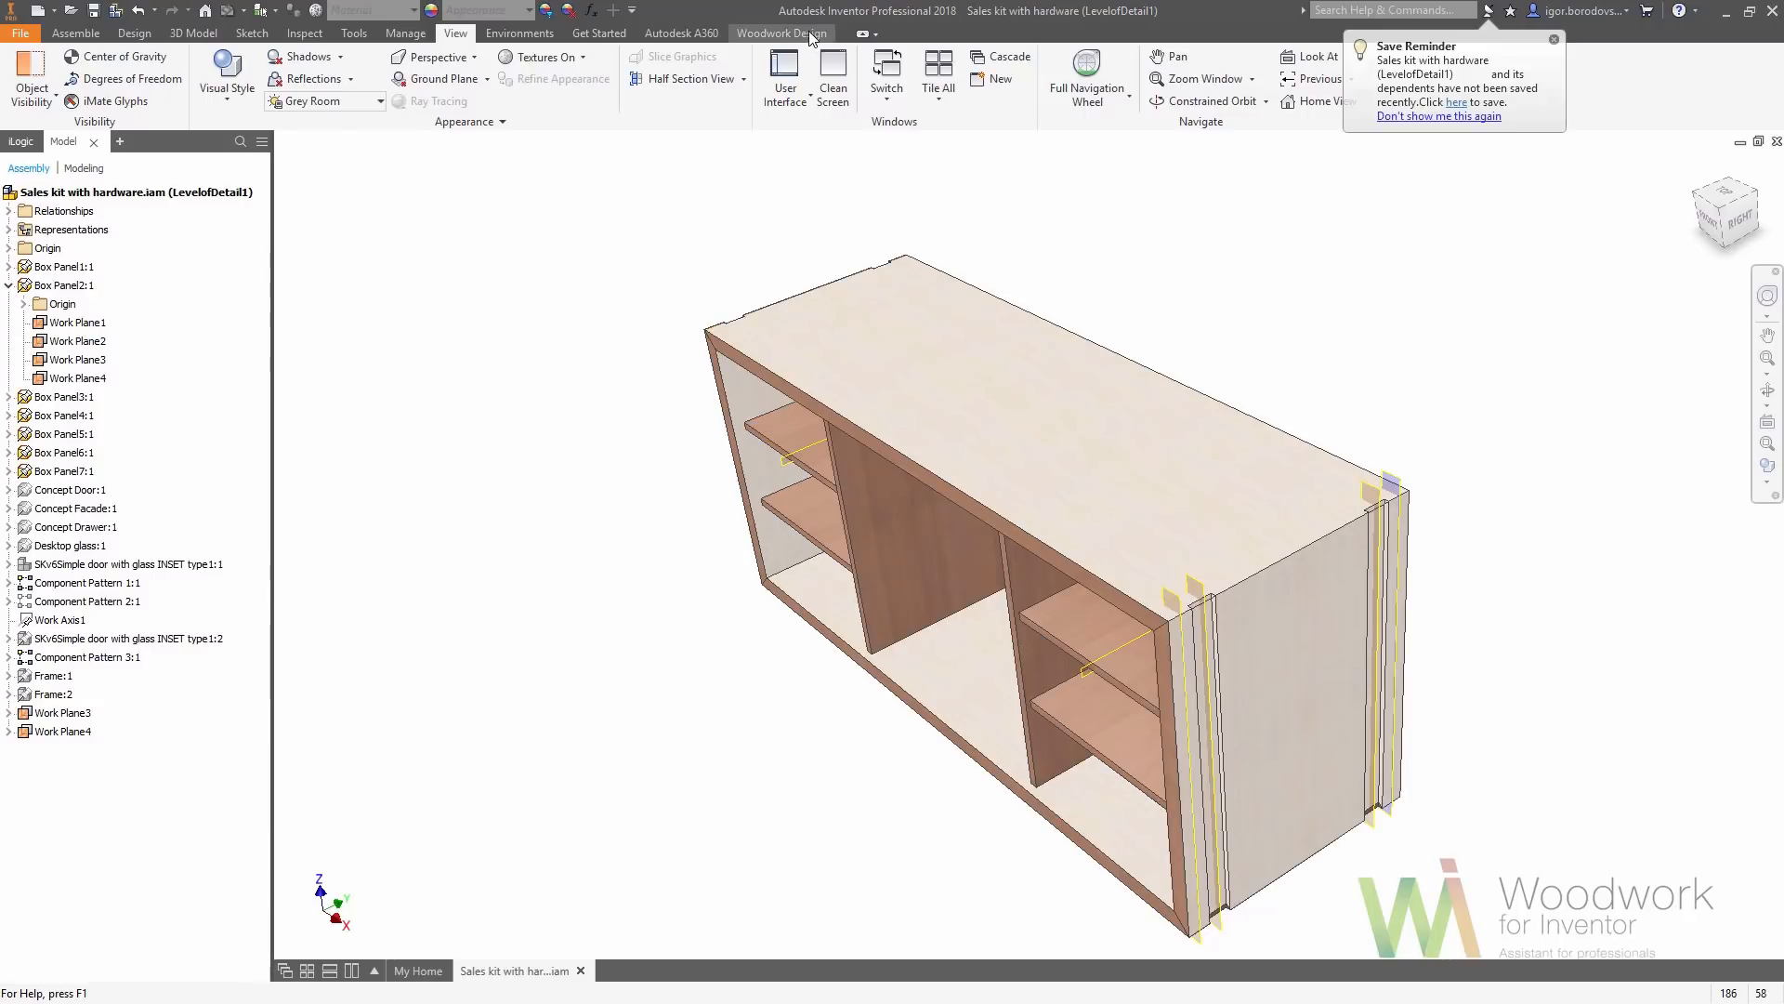
# Load the MINIFIX D15 v2 joint into Attach with board thickness 18, pin length 34, side Left and cap Include
pyautogui.click(809, 33)
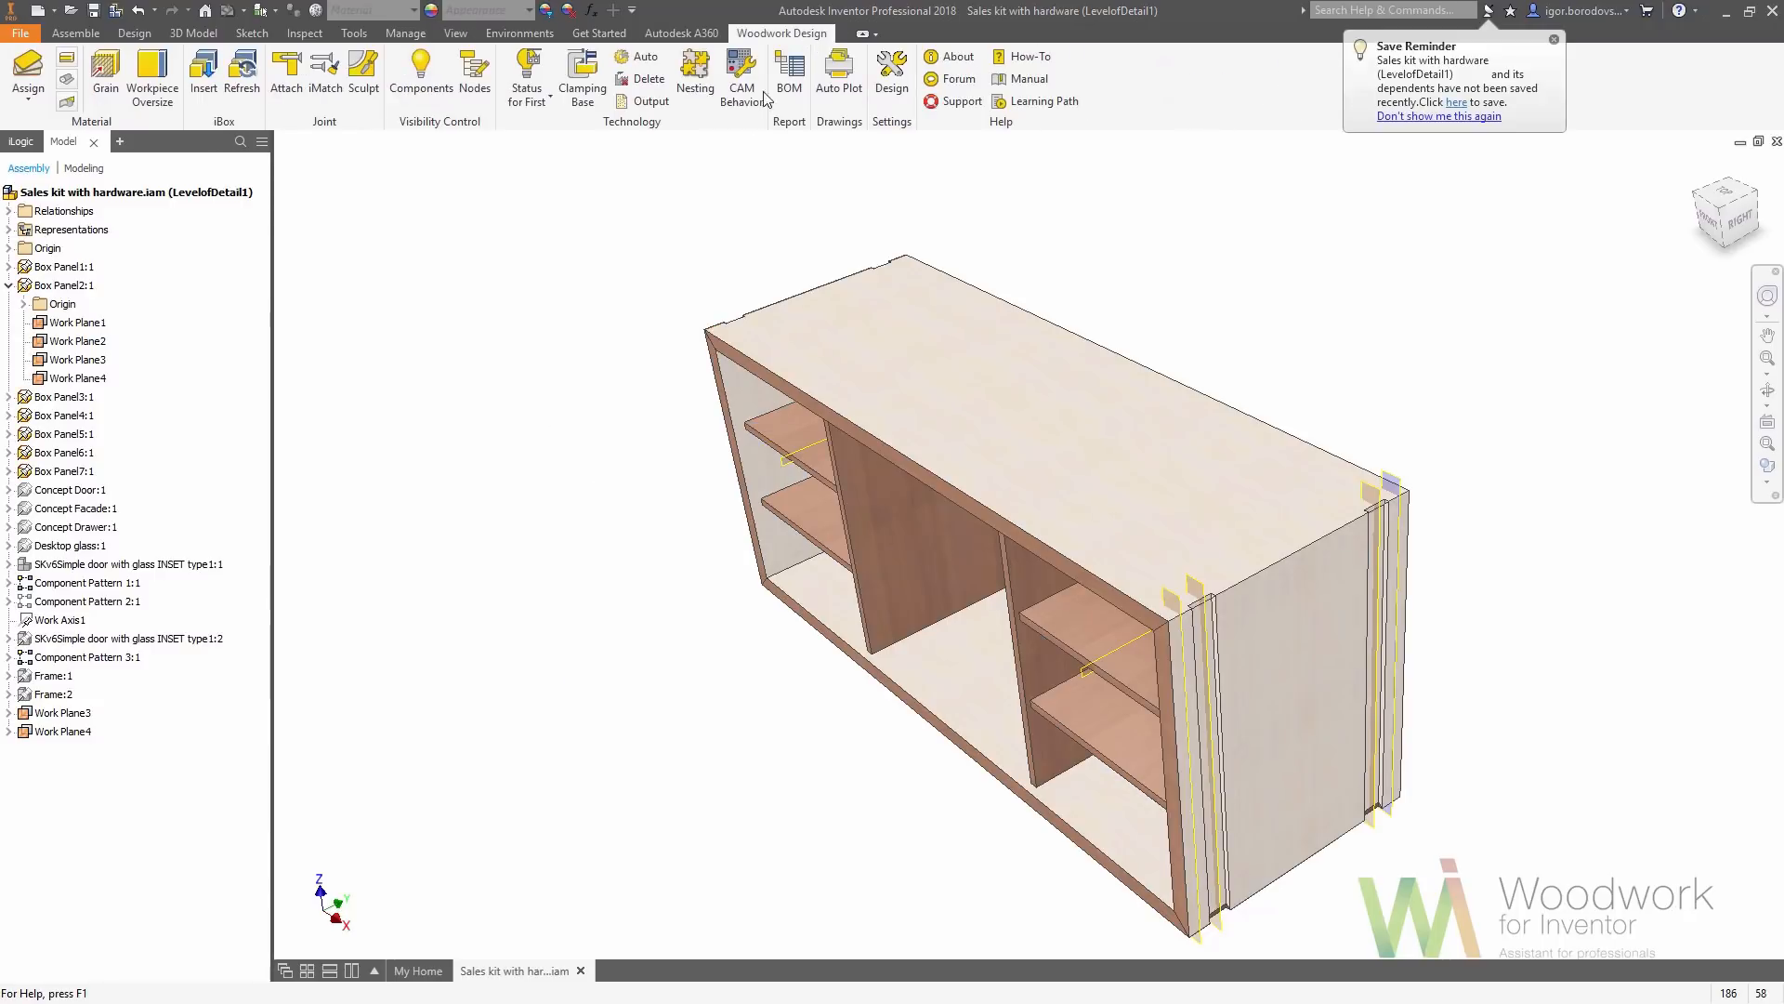
pyautogui.click(287, 107)
pyautogui.click(403, 273)
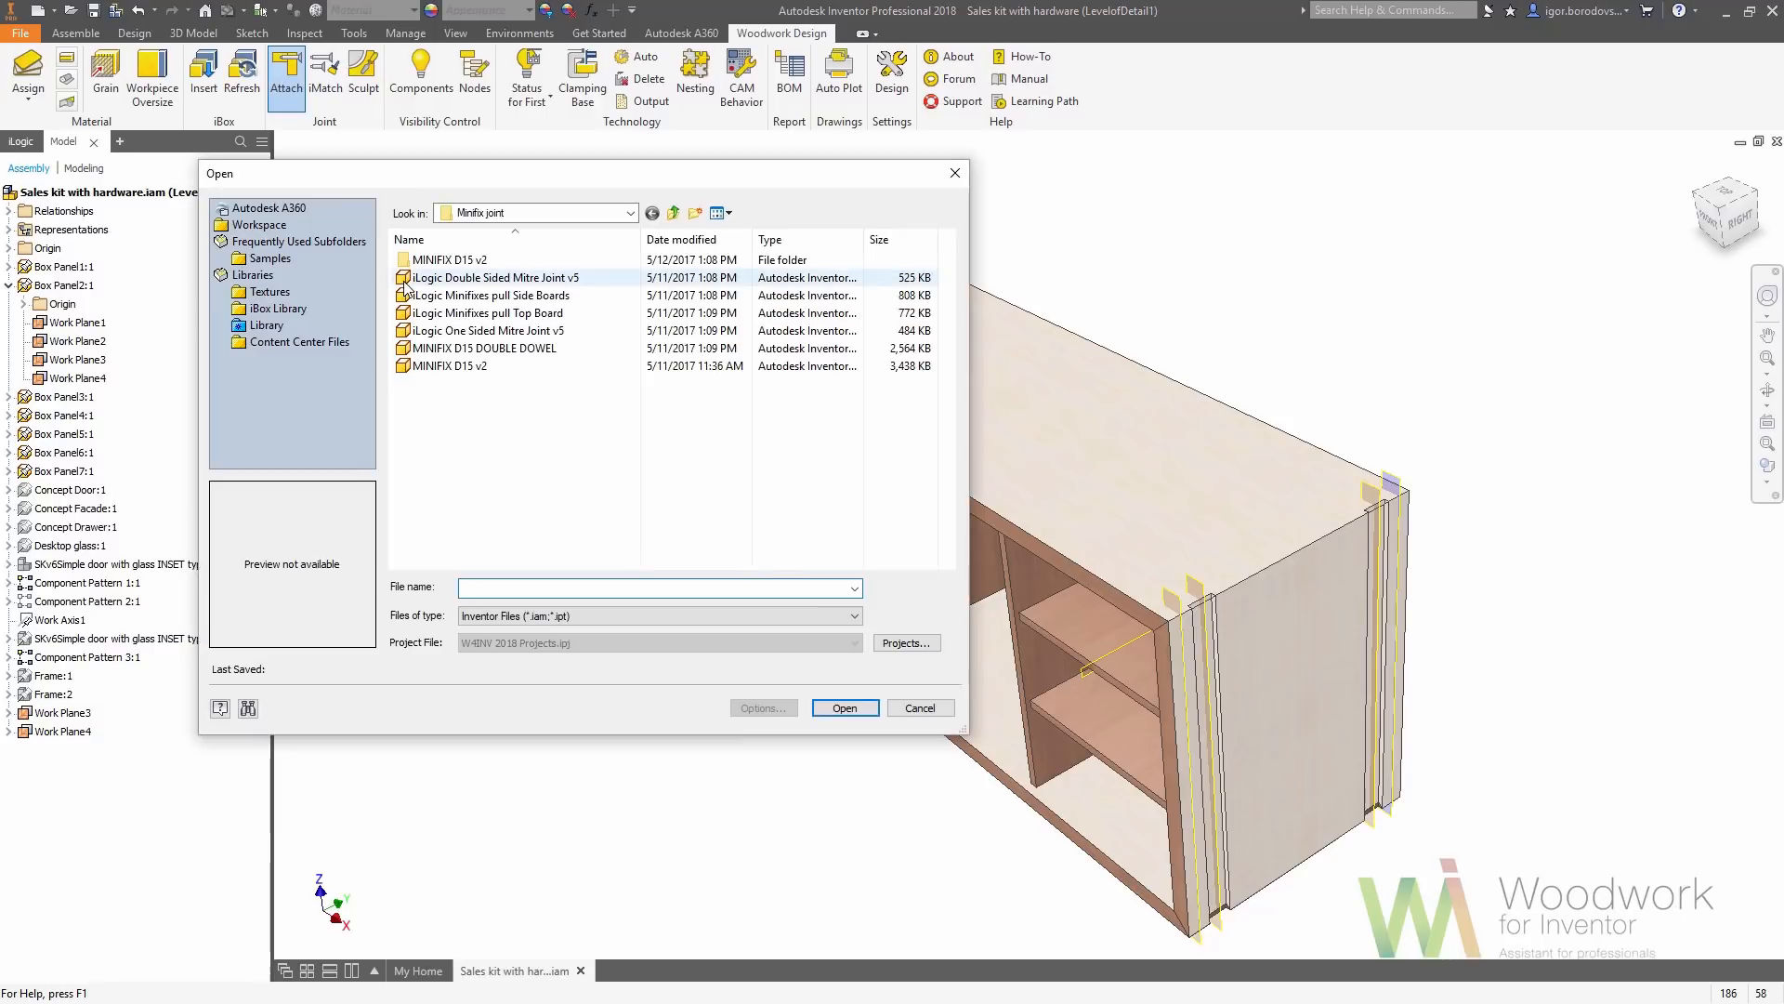
pyautogui.click(480, 367)
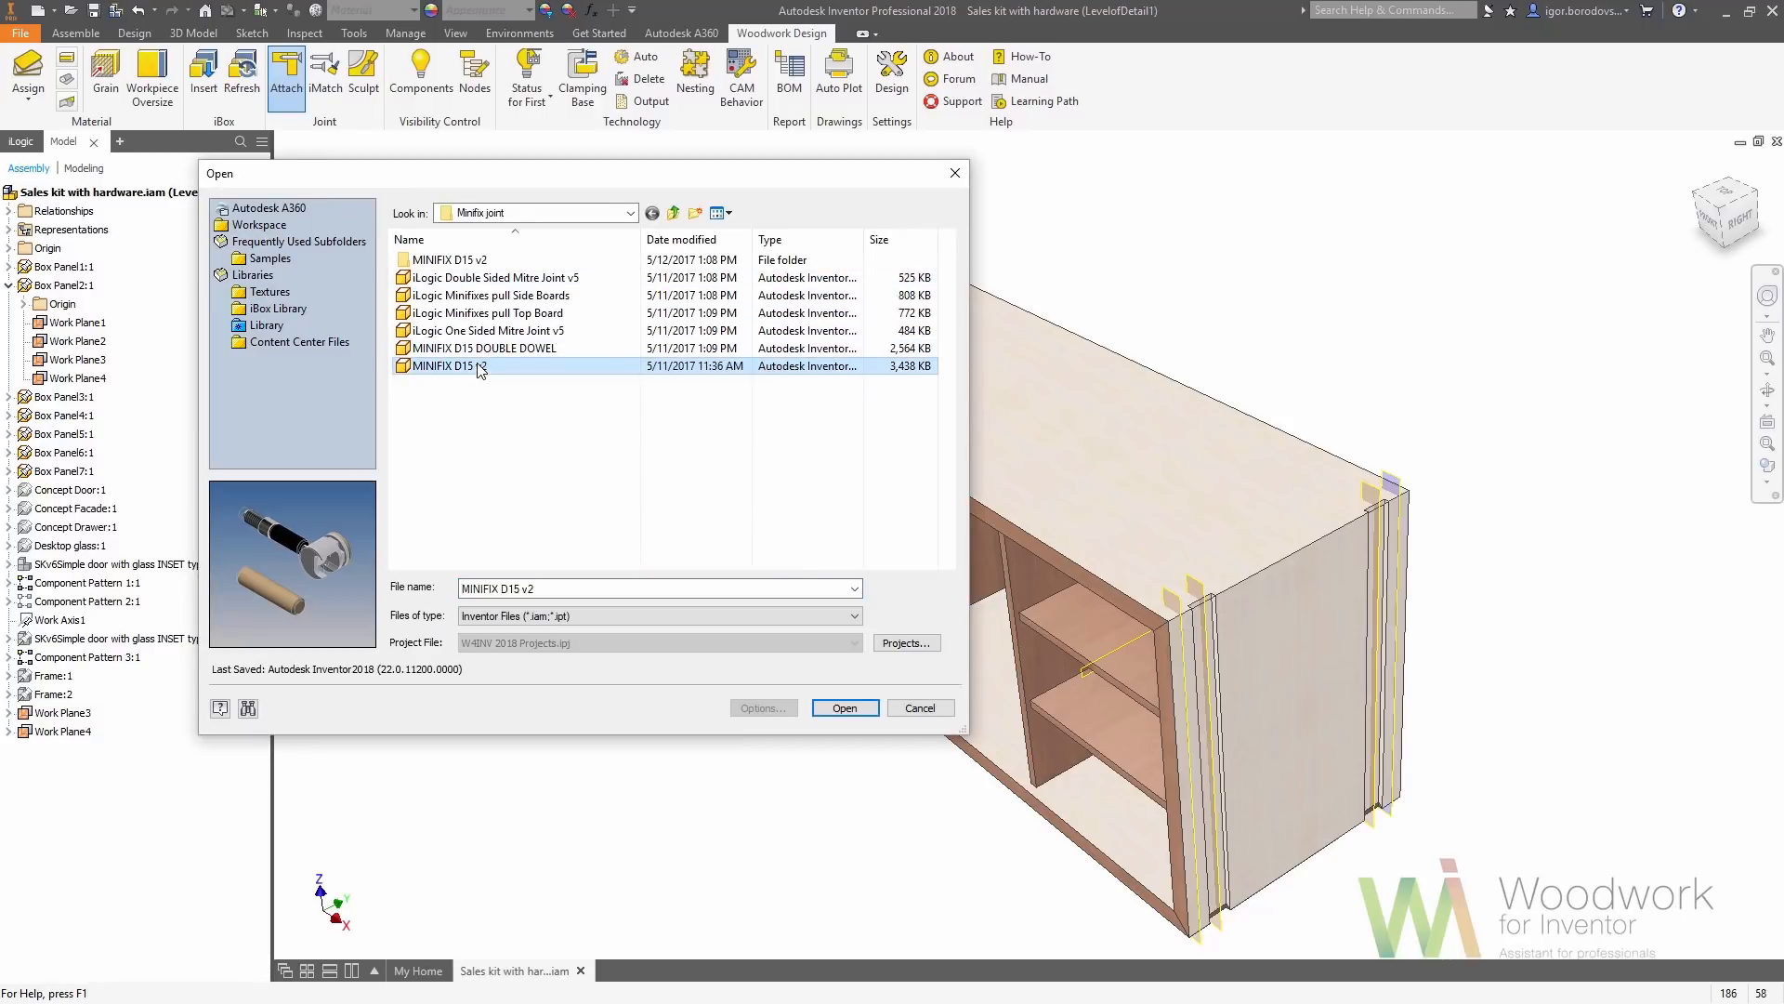
pyautogui.click(845, 708)
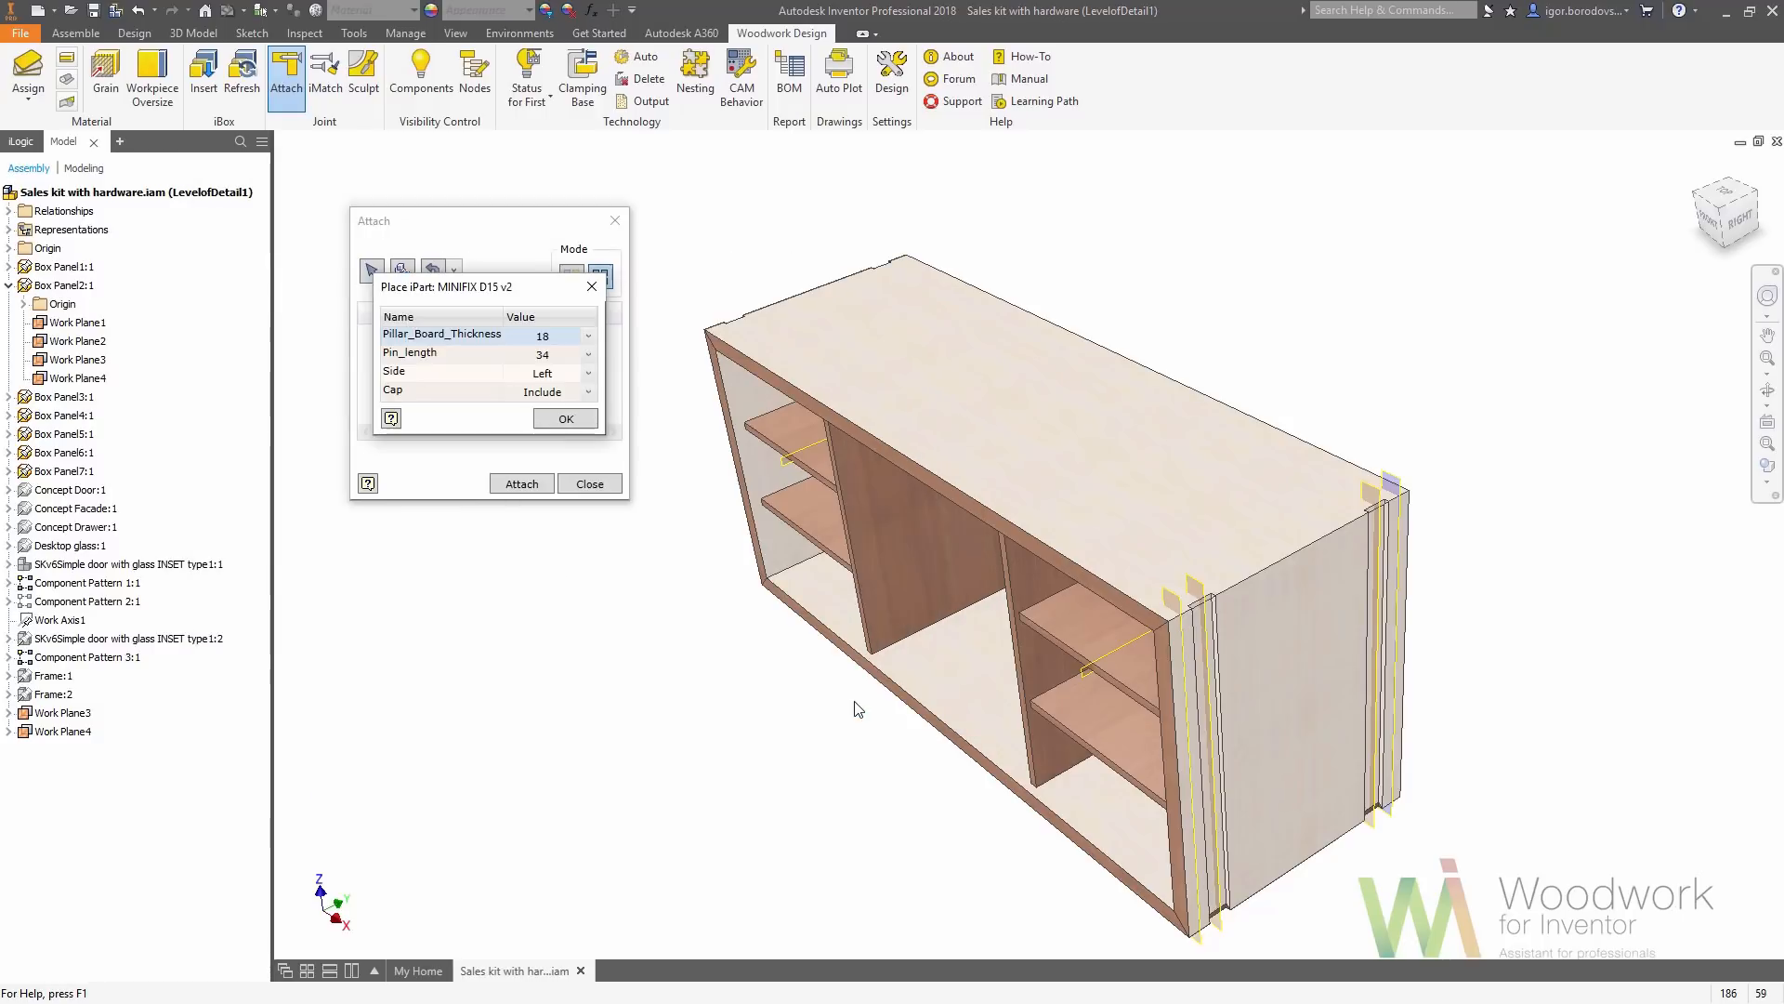
pyautogui.click(580, 423)
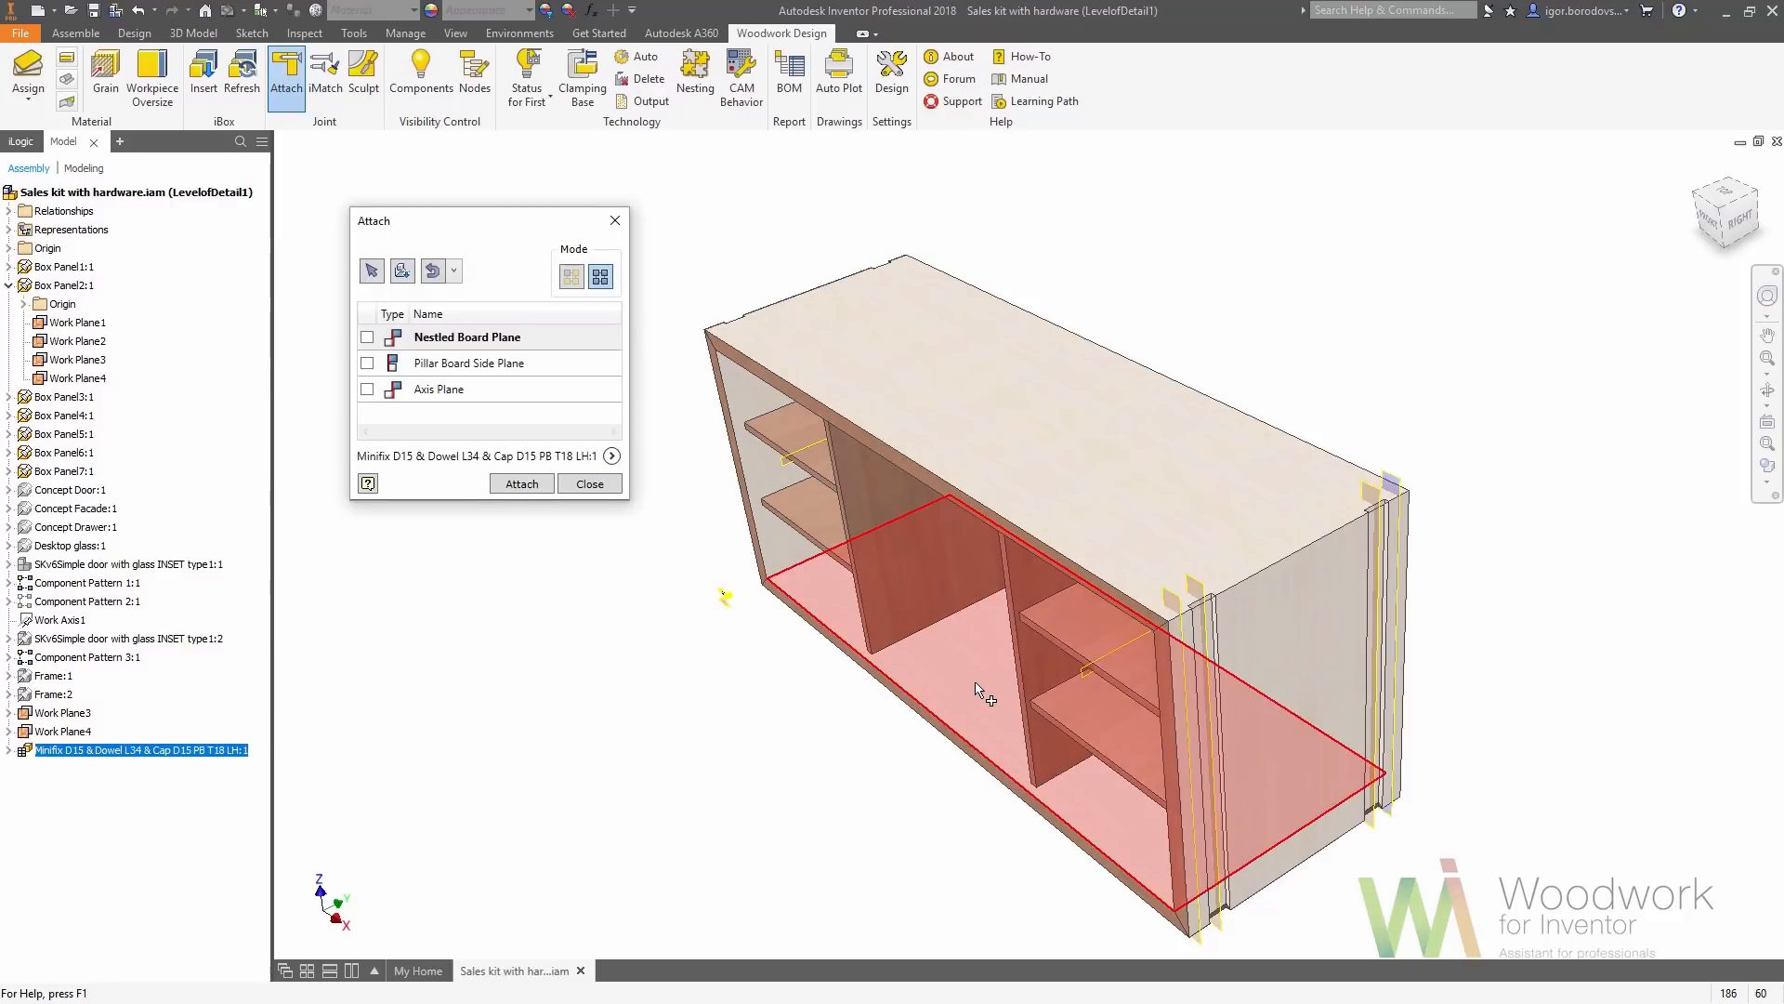
# Assign Nestled Board Plane to the bottom and top panels' inner faces and Pillar Board Side Plane to both dividers' outer faces
pyautogui.keyDown('shift'); pyautogui.moveTo(978, 690); pyautogui.dragTo(1006, 747, button='middle'); pyautogui.keyUp('shift')
pyautogui.keyDown('shift'); pyautogui.moveTo(1042, 845); pyautogui.dragTo(1056, 777, button='middle'); pyautogui.keyUp('shift')
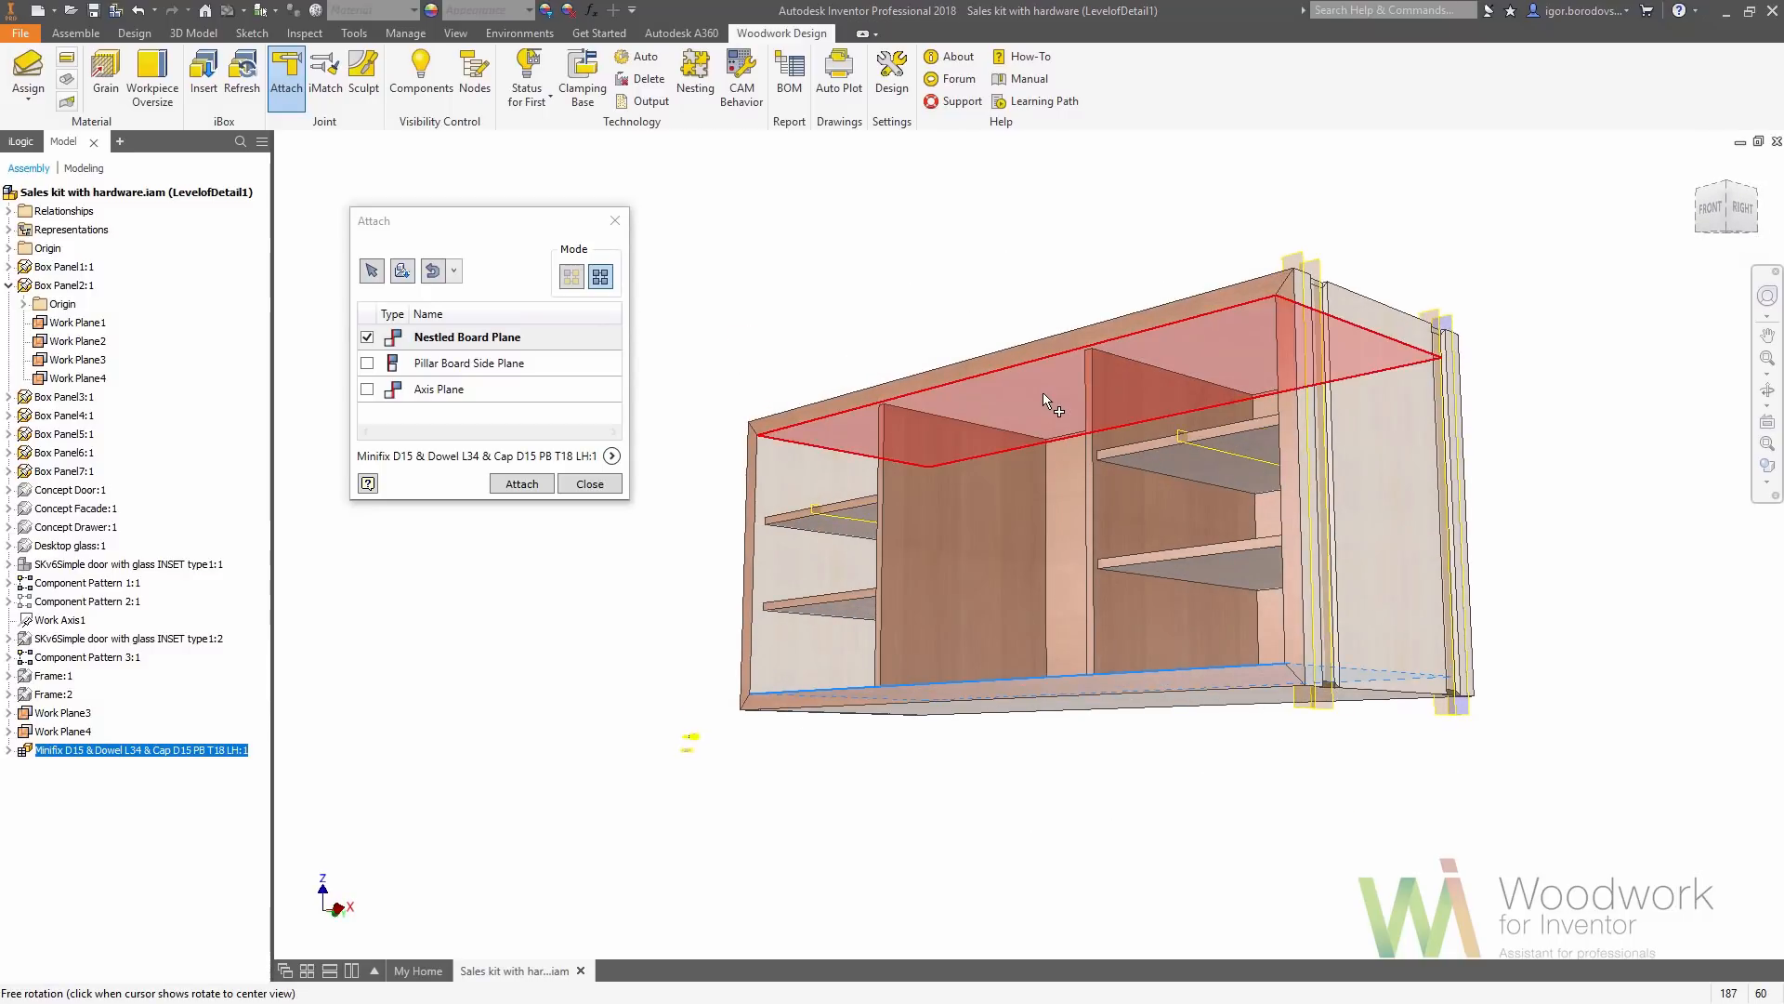
pyautogui.click(563, 366)
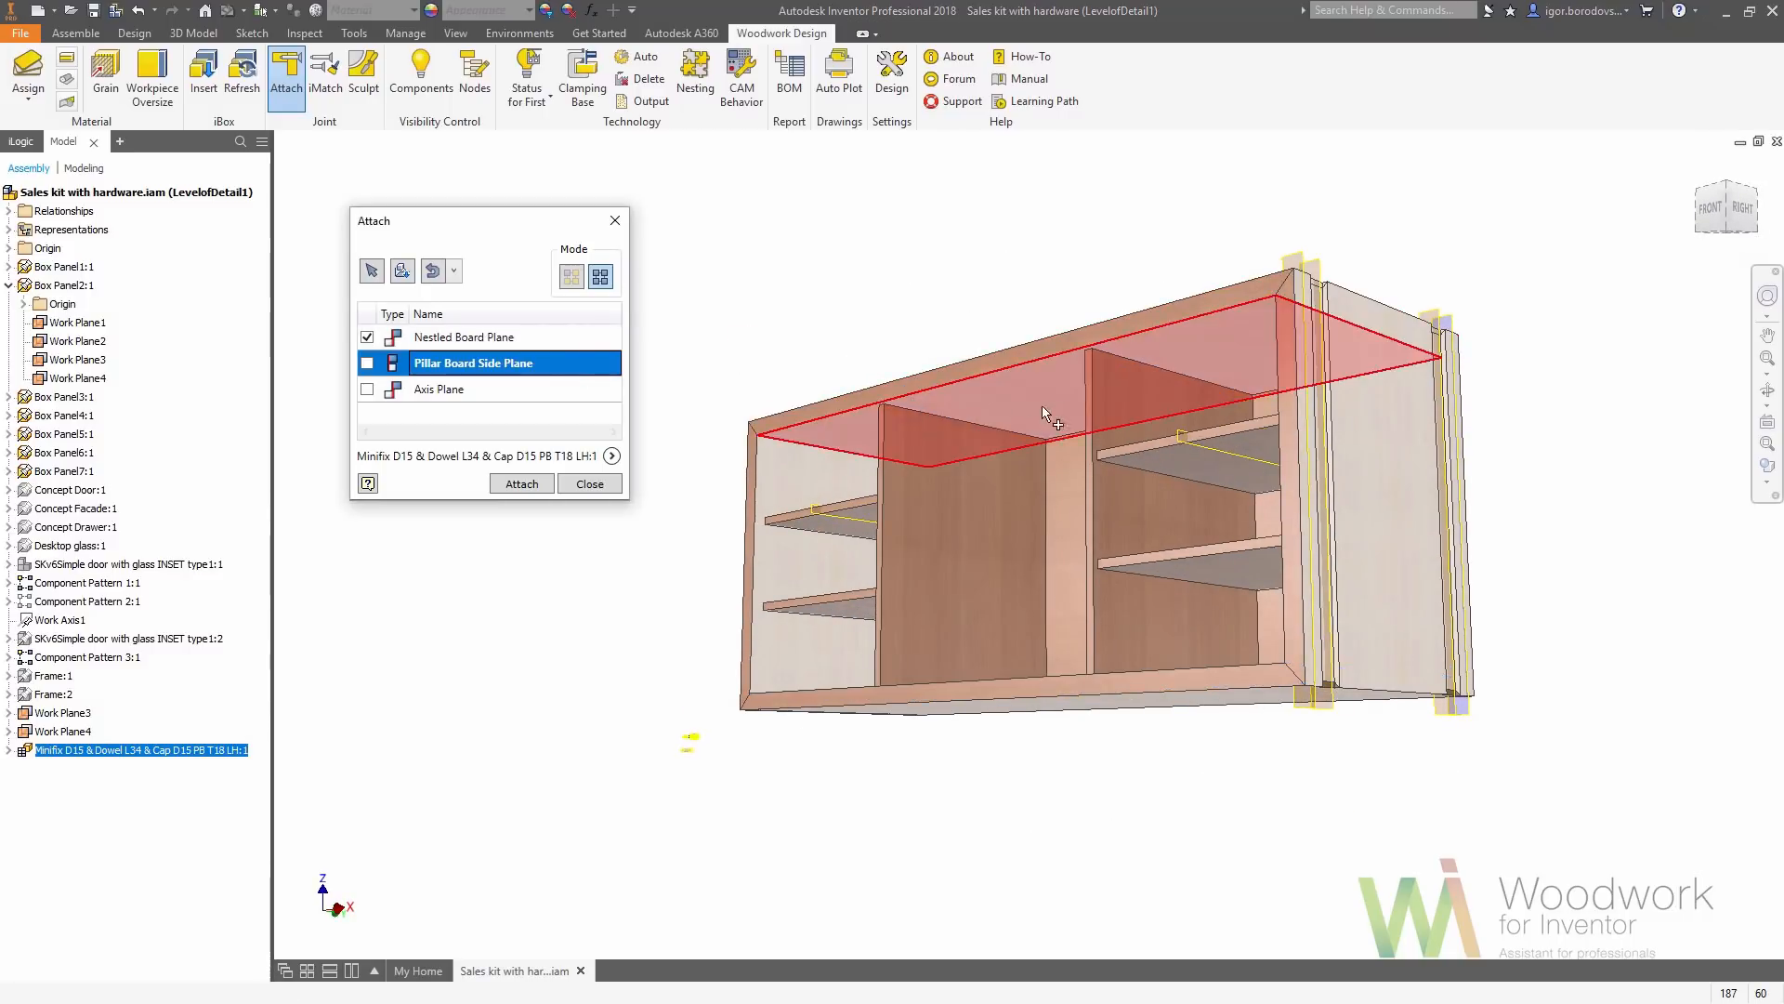
pyautogui.keyDown('shift'); pyautogui.moveTo(895, 525); pyautogui.dragTo(966, 433, button='middle'); pyautogui.keyUp('shift')
pyautogui.click(970, 416)
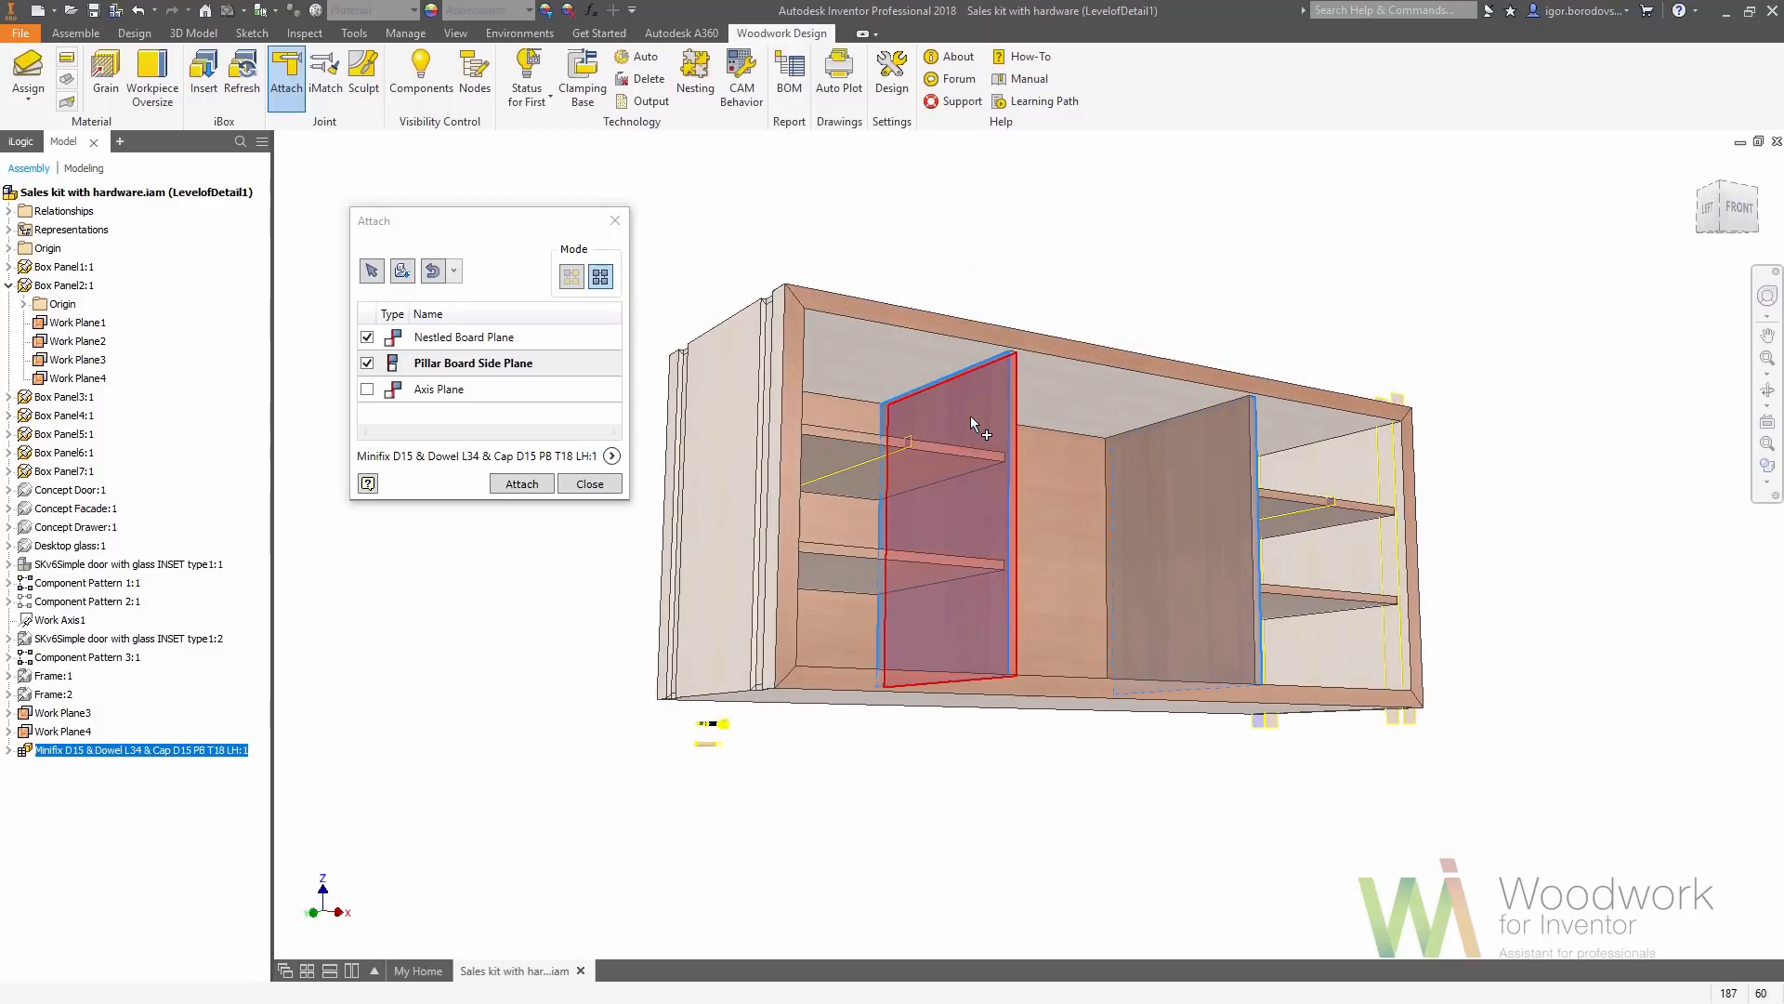
# Assign Axis Plane to Work Plane2 and Work Plane3 of Box Panel2, and attach the Minifix joints
pyautogui.click(571, 390)
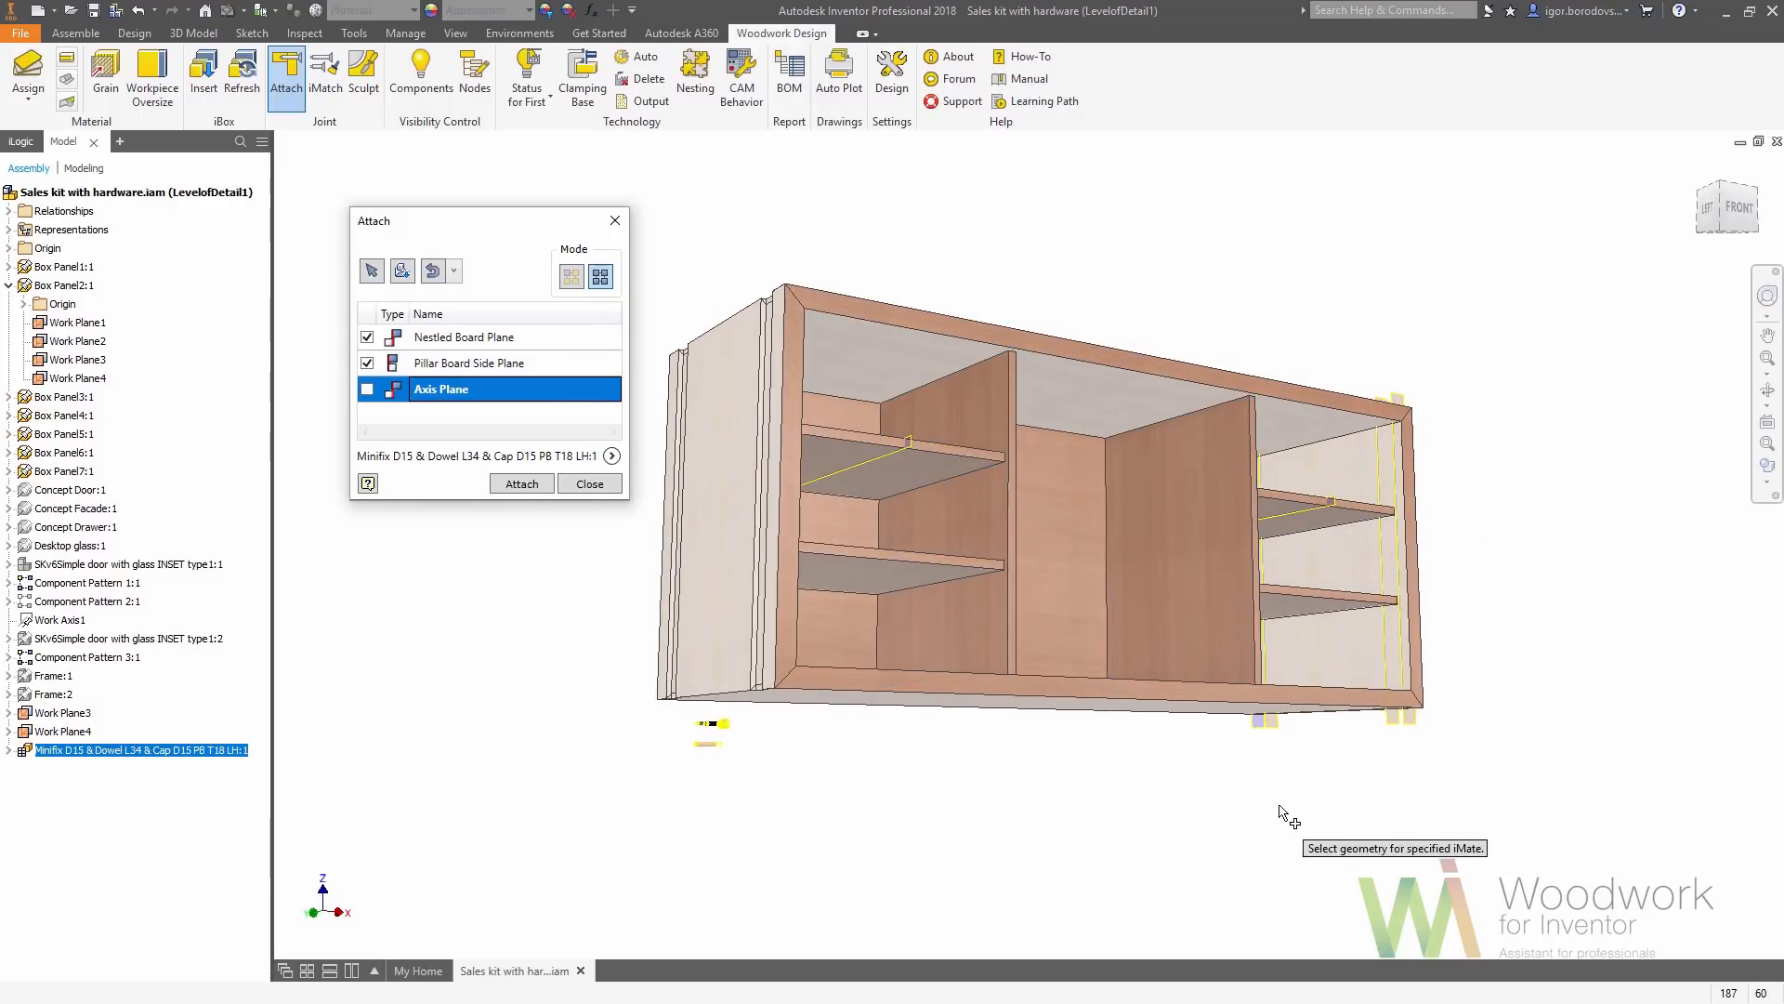
pyautogui.click(1394, 721)
pyautogui.click(1269, 722)
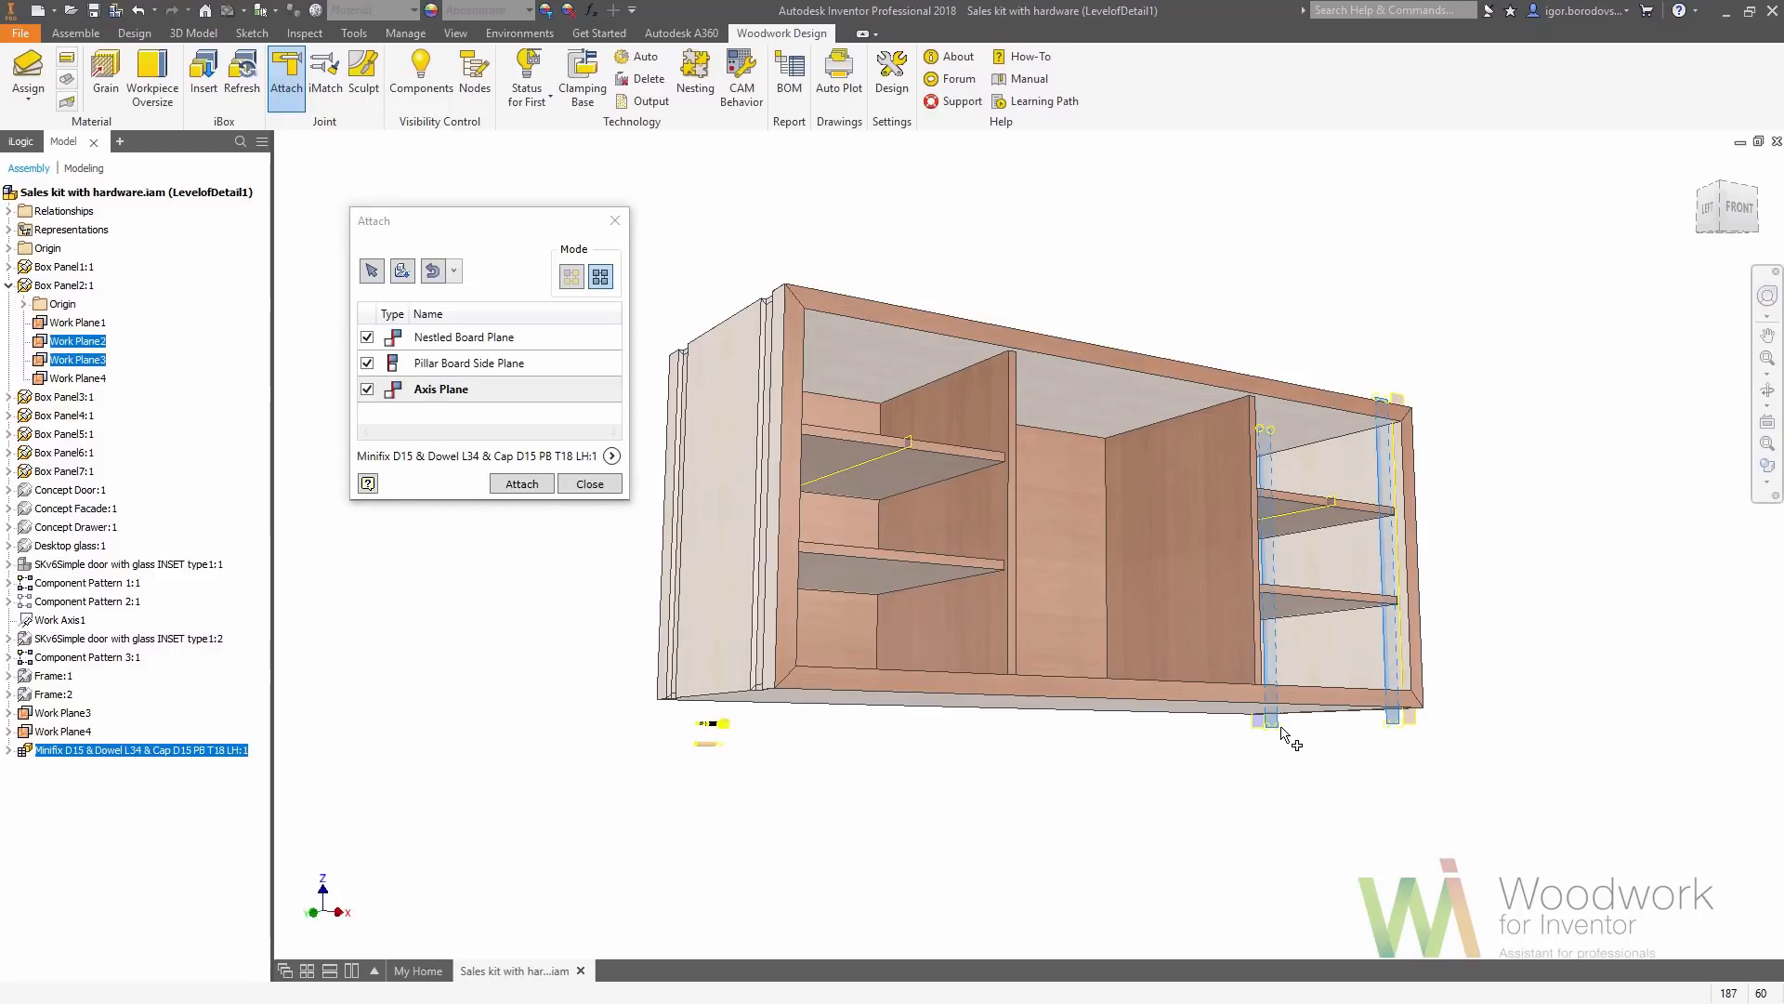
pyautogui.click(527, 487)
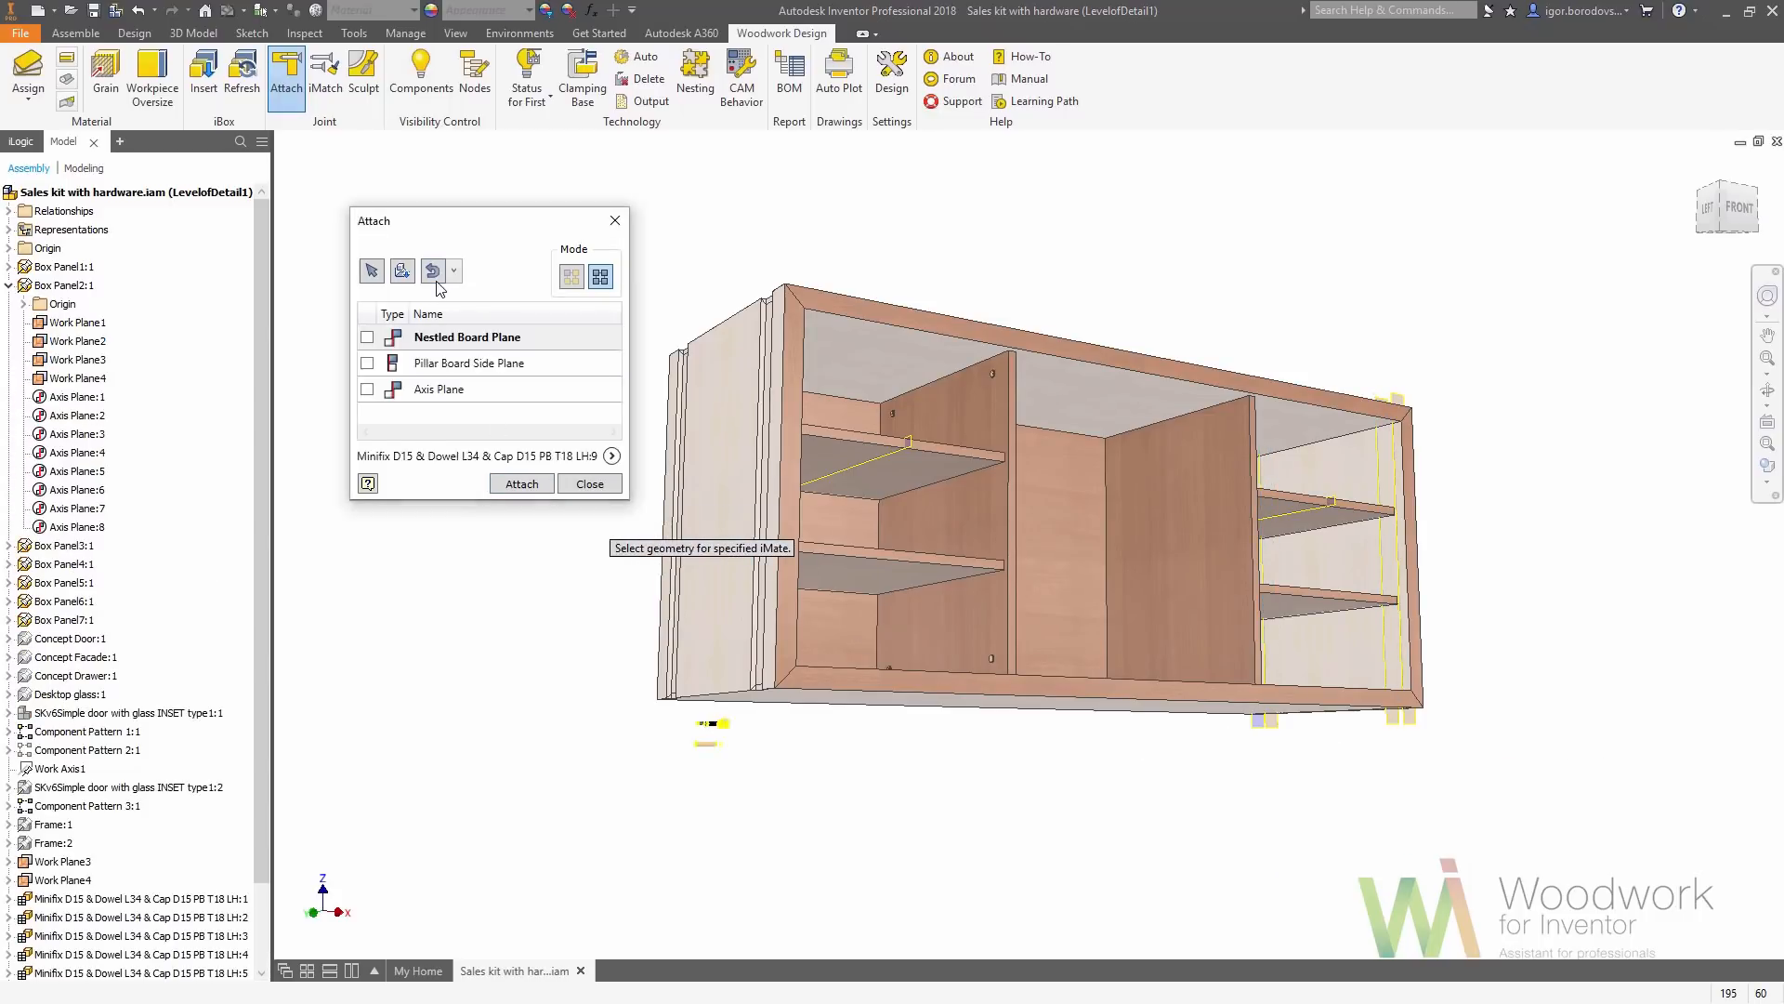
# Assign Nestled Board Plane to the top and bottom panels' inner faces and Pillar Board Side Plane to the back panel's front face
pyautogui.click(1050, 382)
pyautogui.press('F4')
pyautogui.moveTo(1041, 225); pyautogui.dragTo(1046, 335)
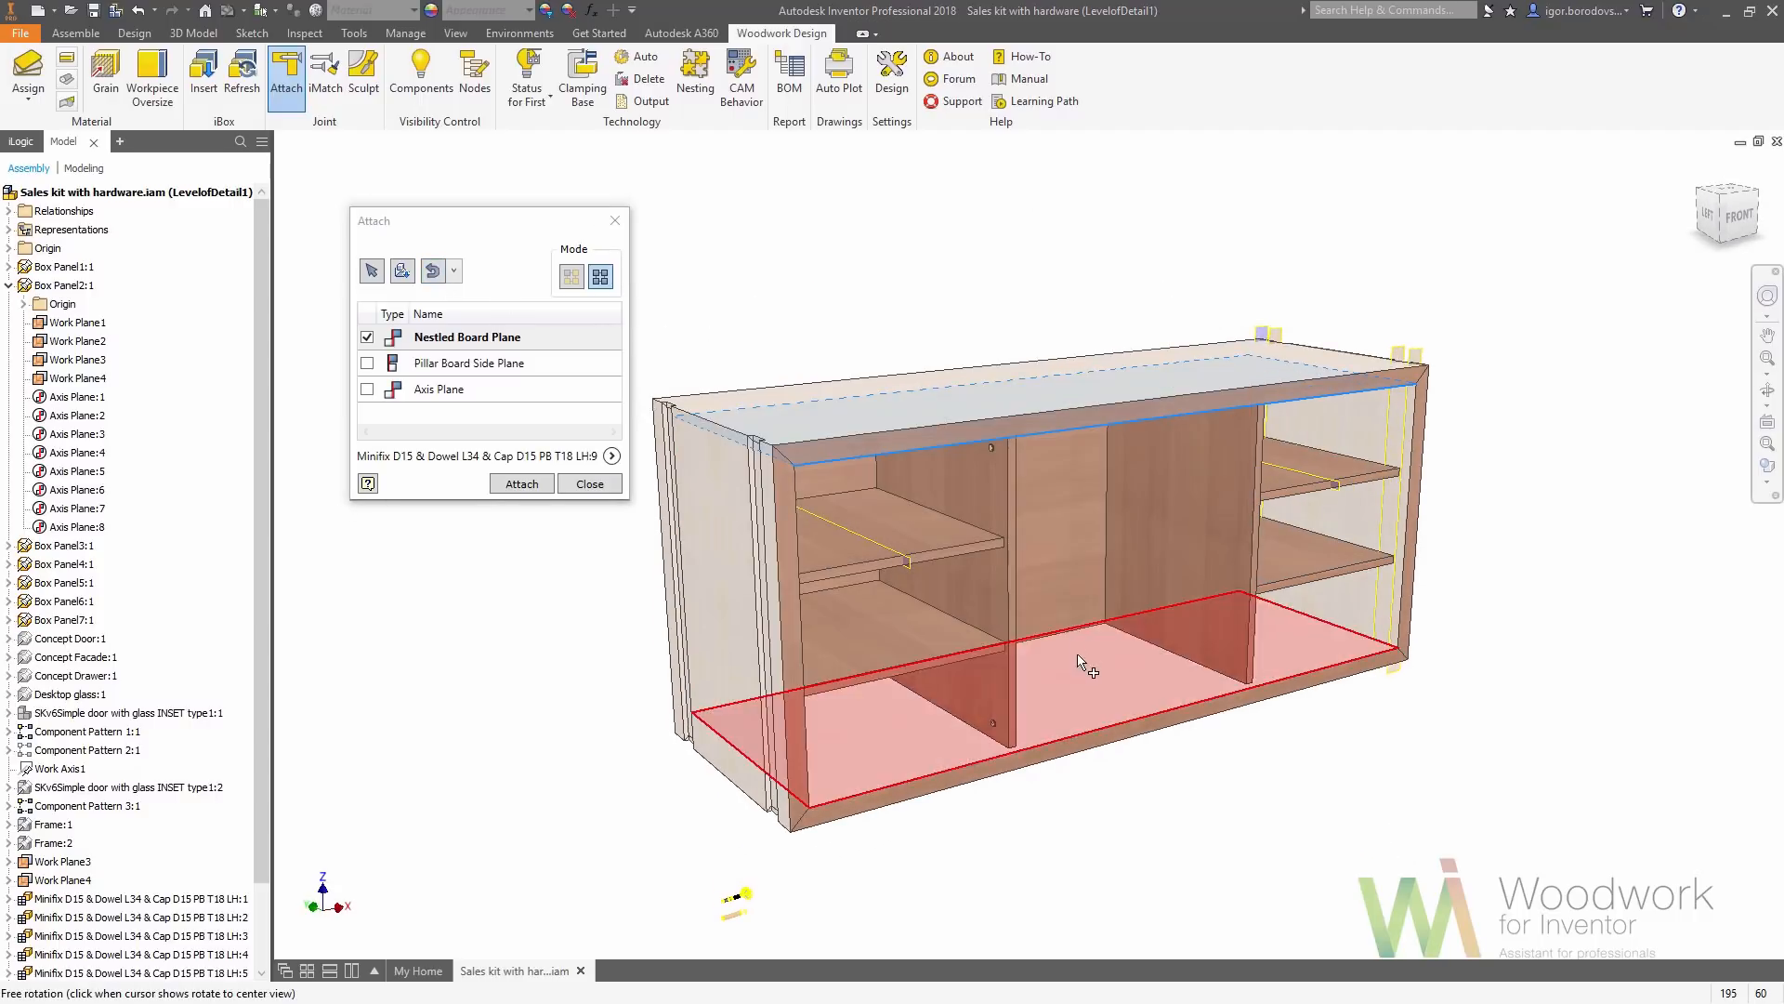
pyautogui.click(1083, 662)
pyautogui.click(573, 368)
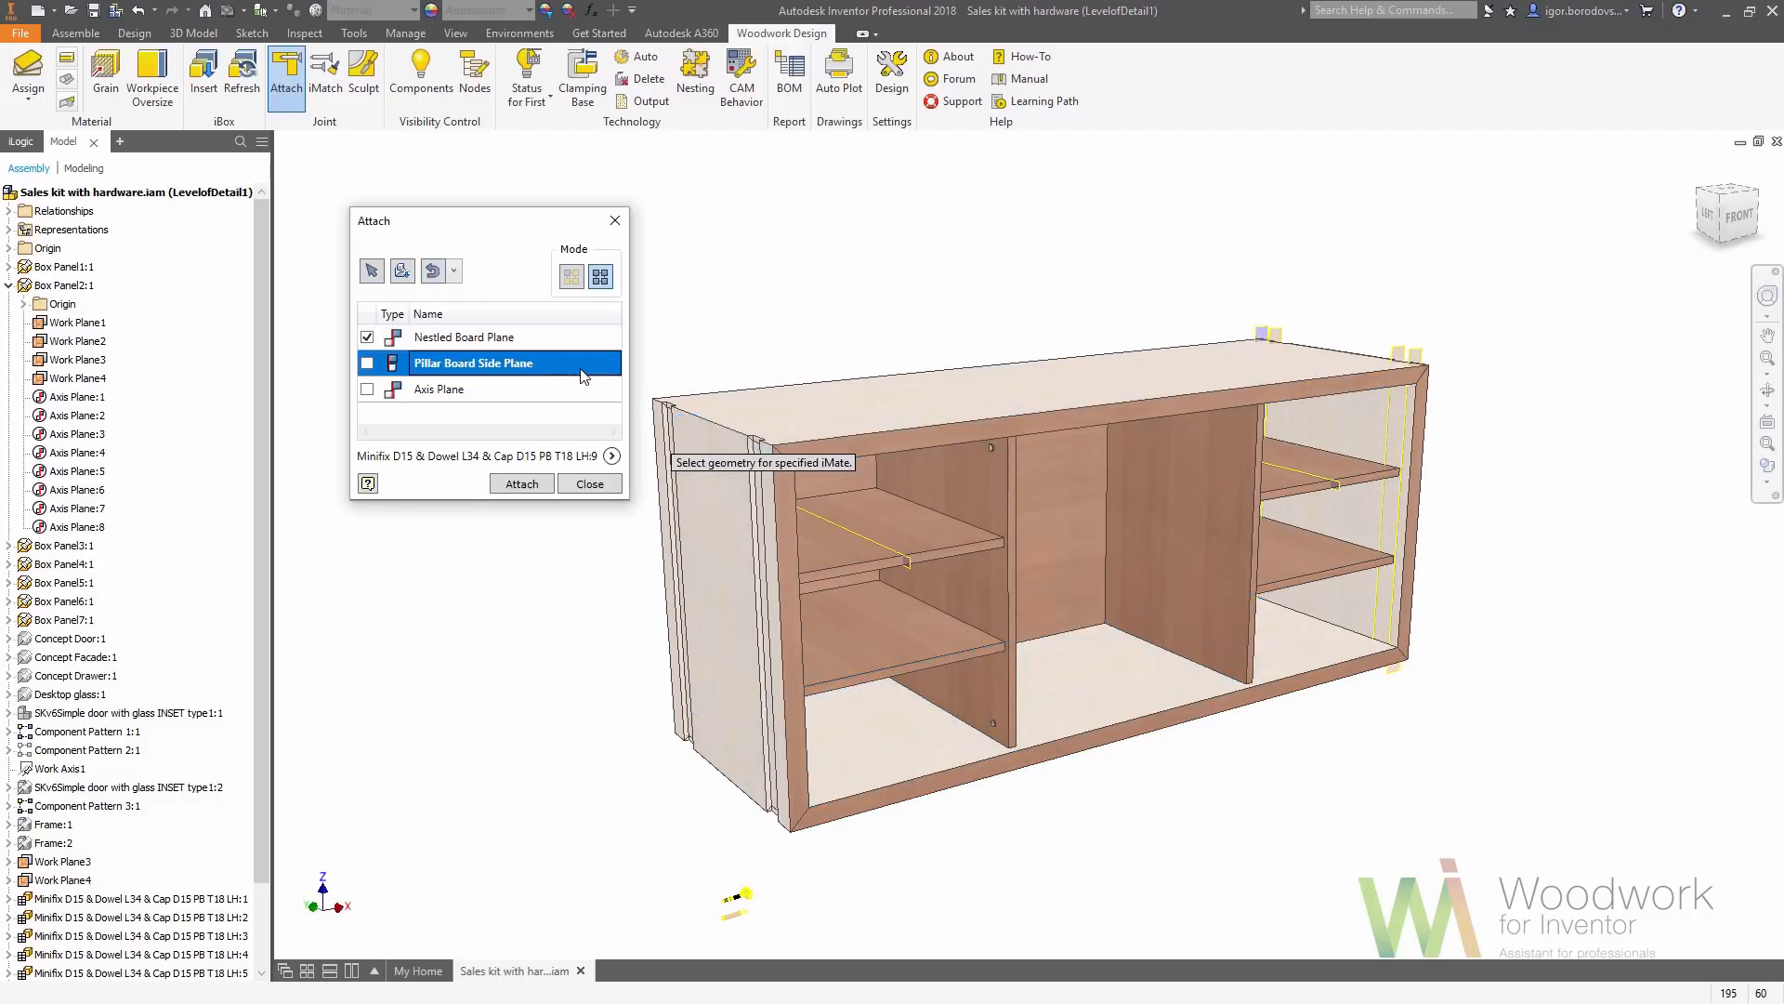
pyautogui.click(1035, 515)
pyautogui.click(604, 390)
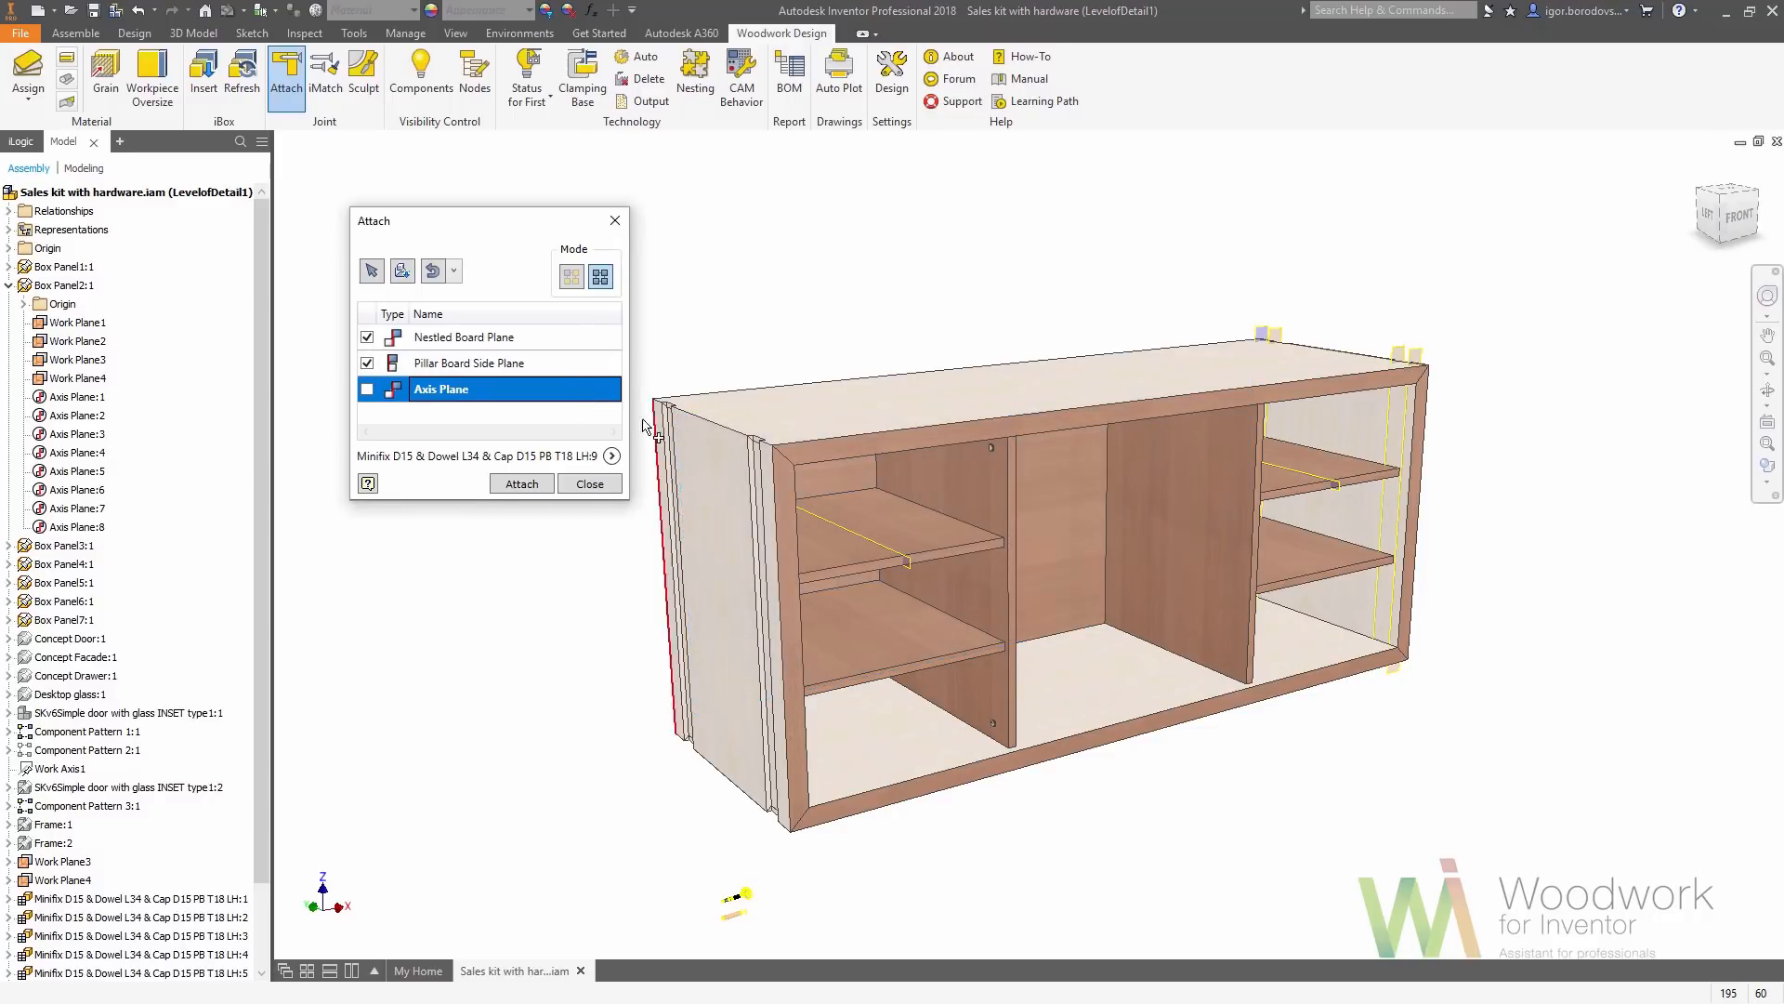
# Assign Axis Plane to Work Plane3, Work Plane4 and the assembly's YZ Plane, attach the Minifix joints and finish the Attach command
pyautogui.click(871, 546)
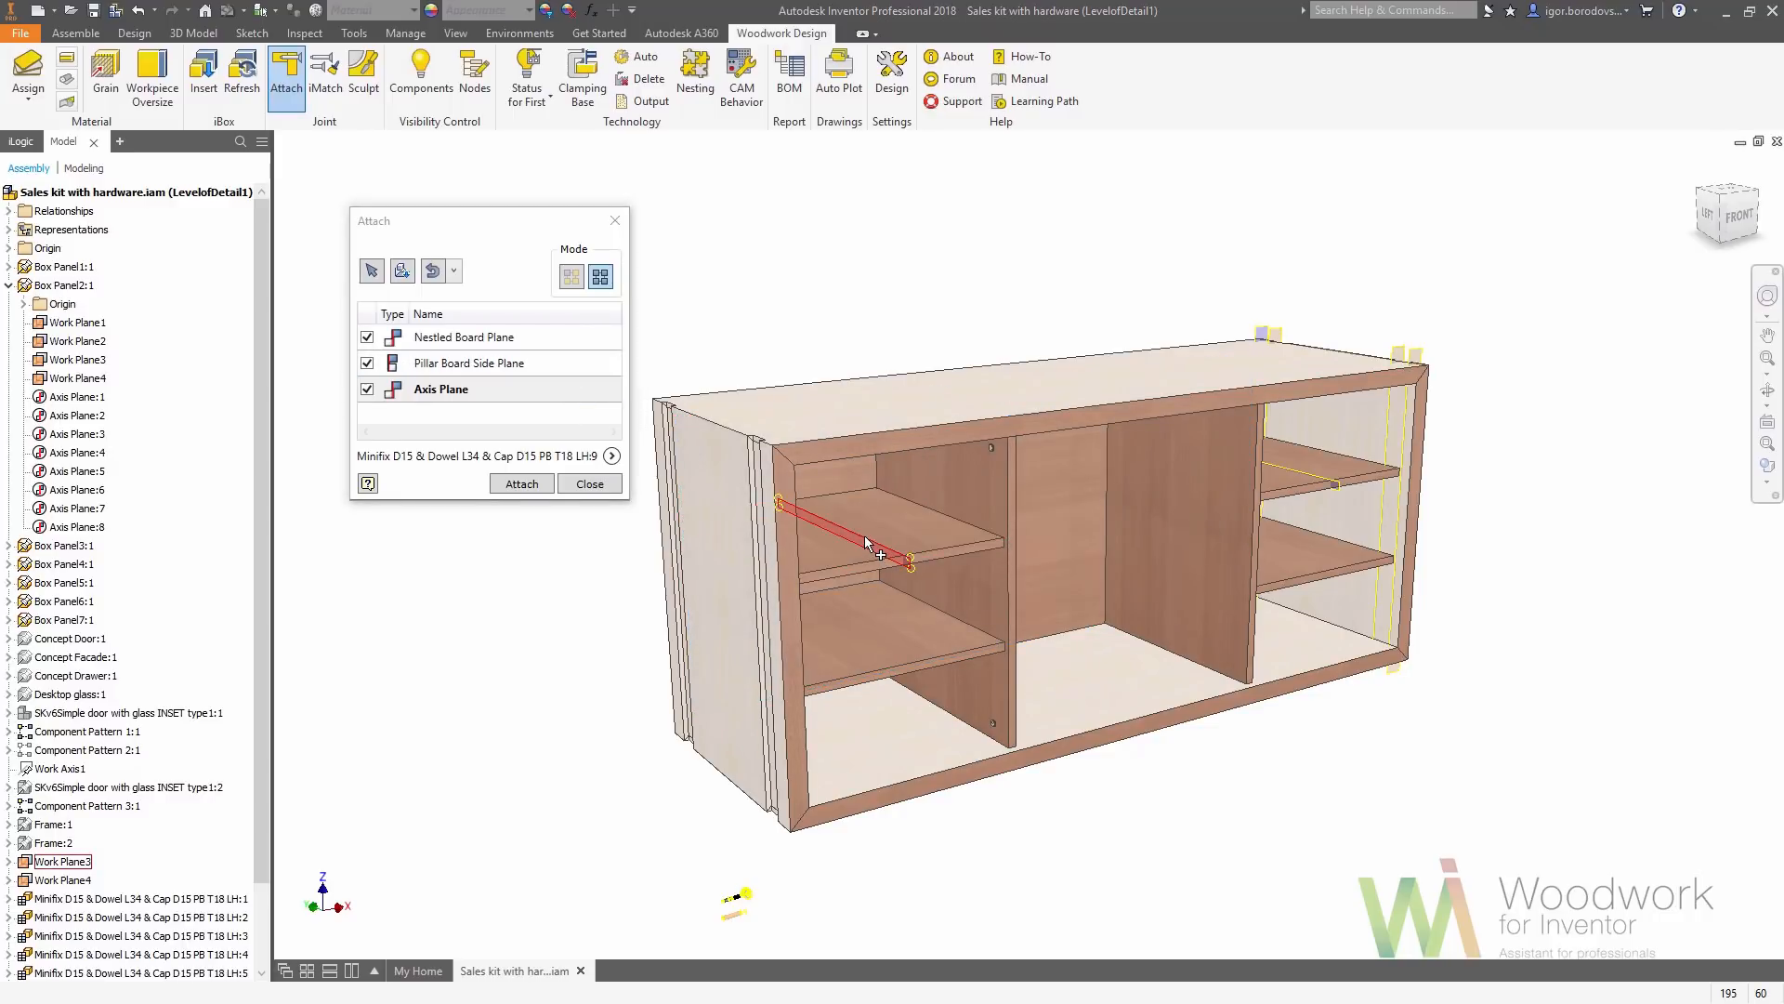
pyautogui.click(1280, 467)
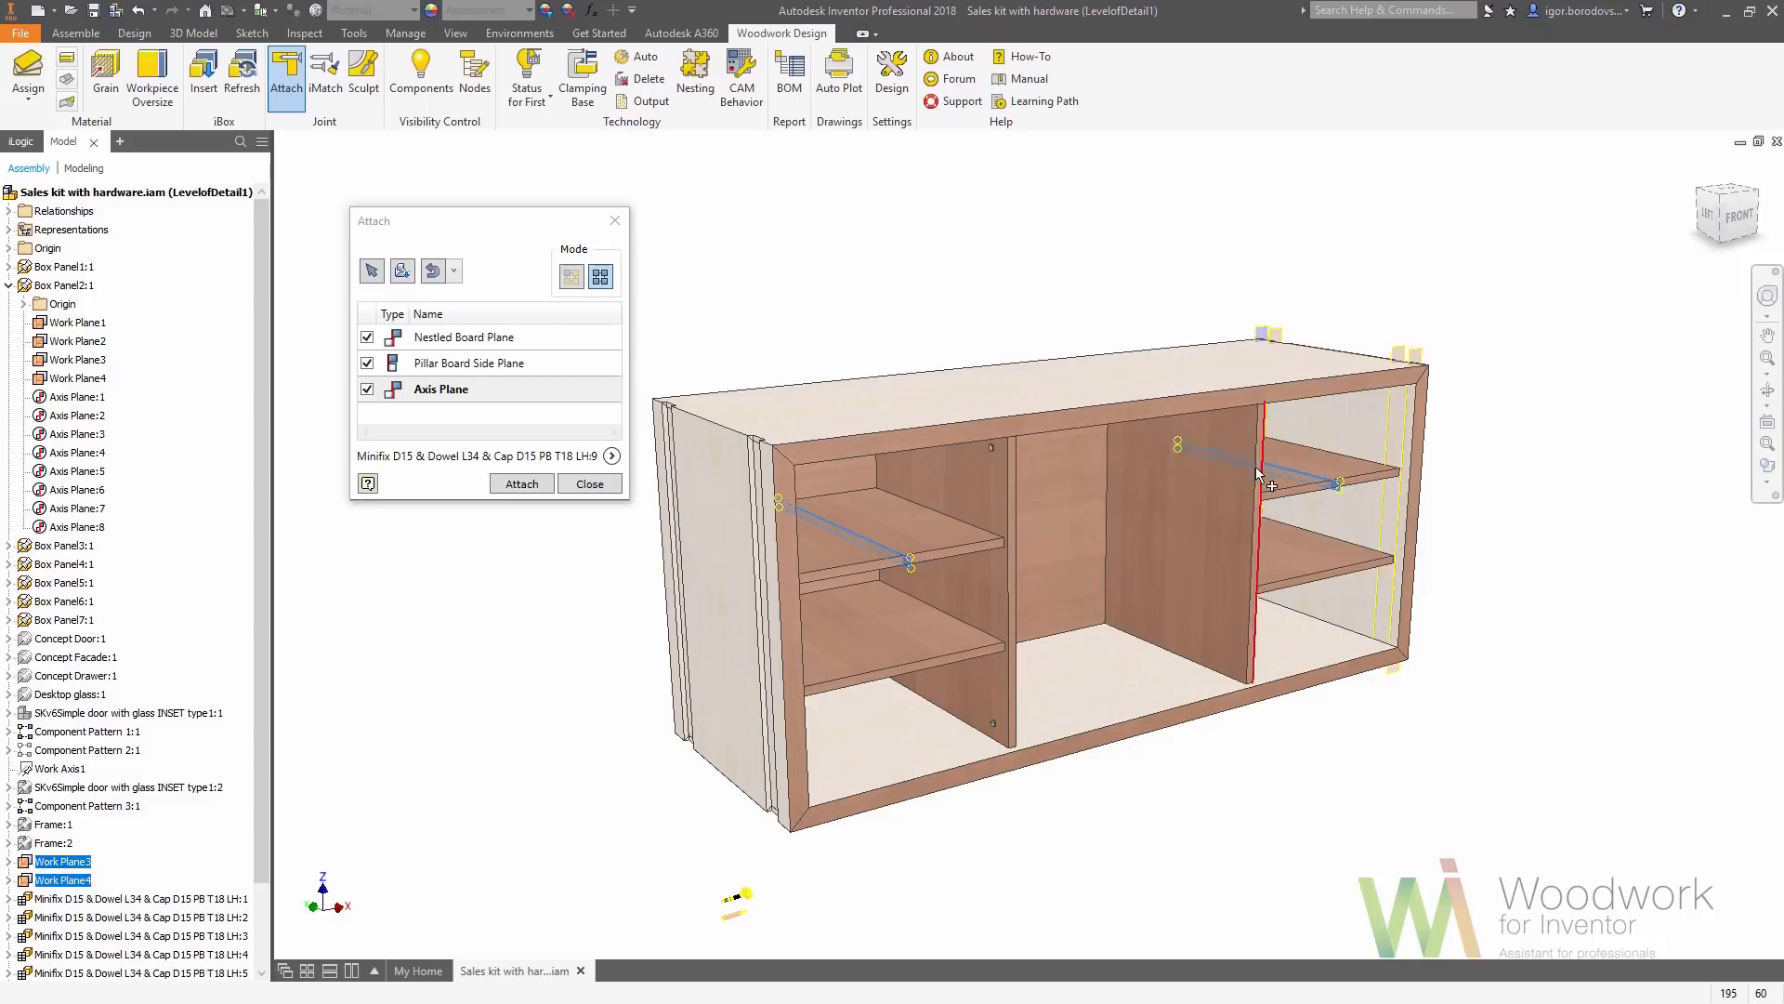
pyautogui.click(9, 248)
pyautogui.click(53, 268)
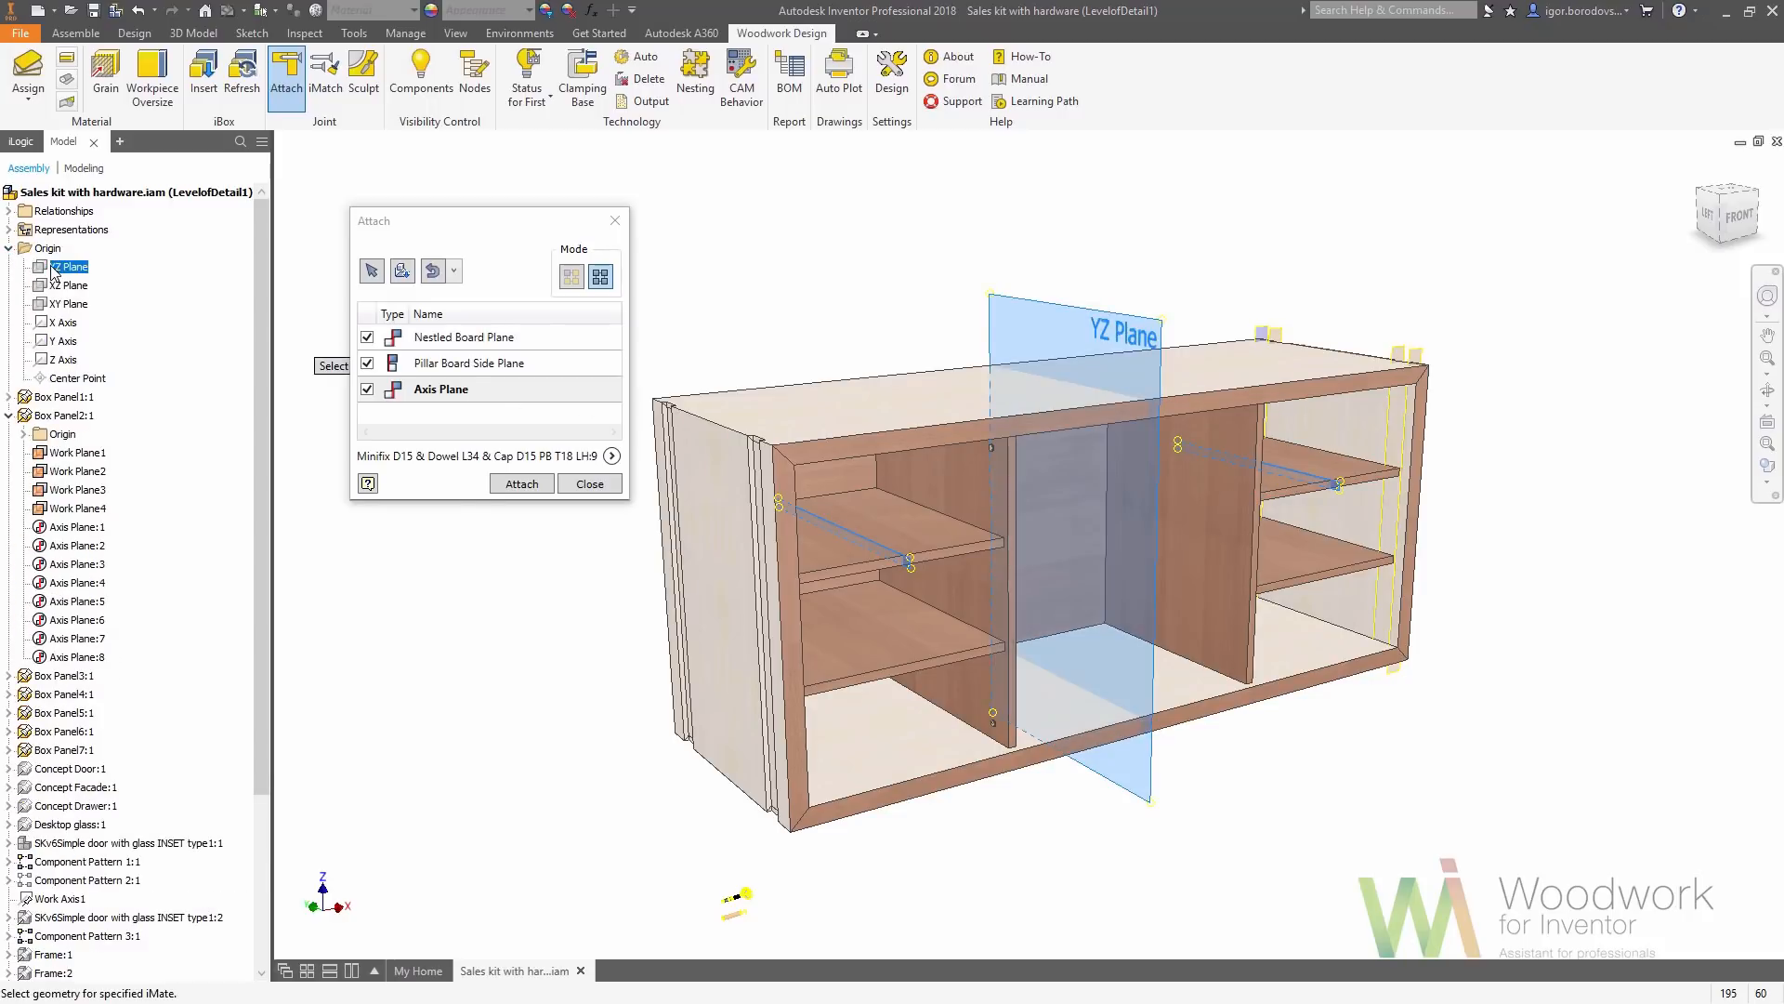
pyautogui.click(522, 486)
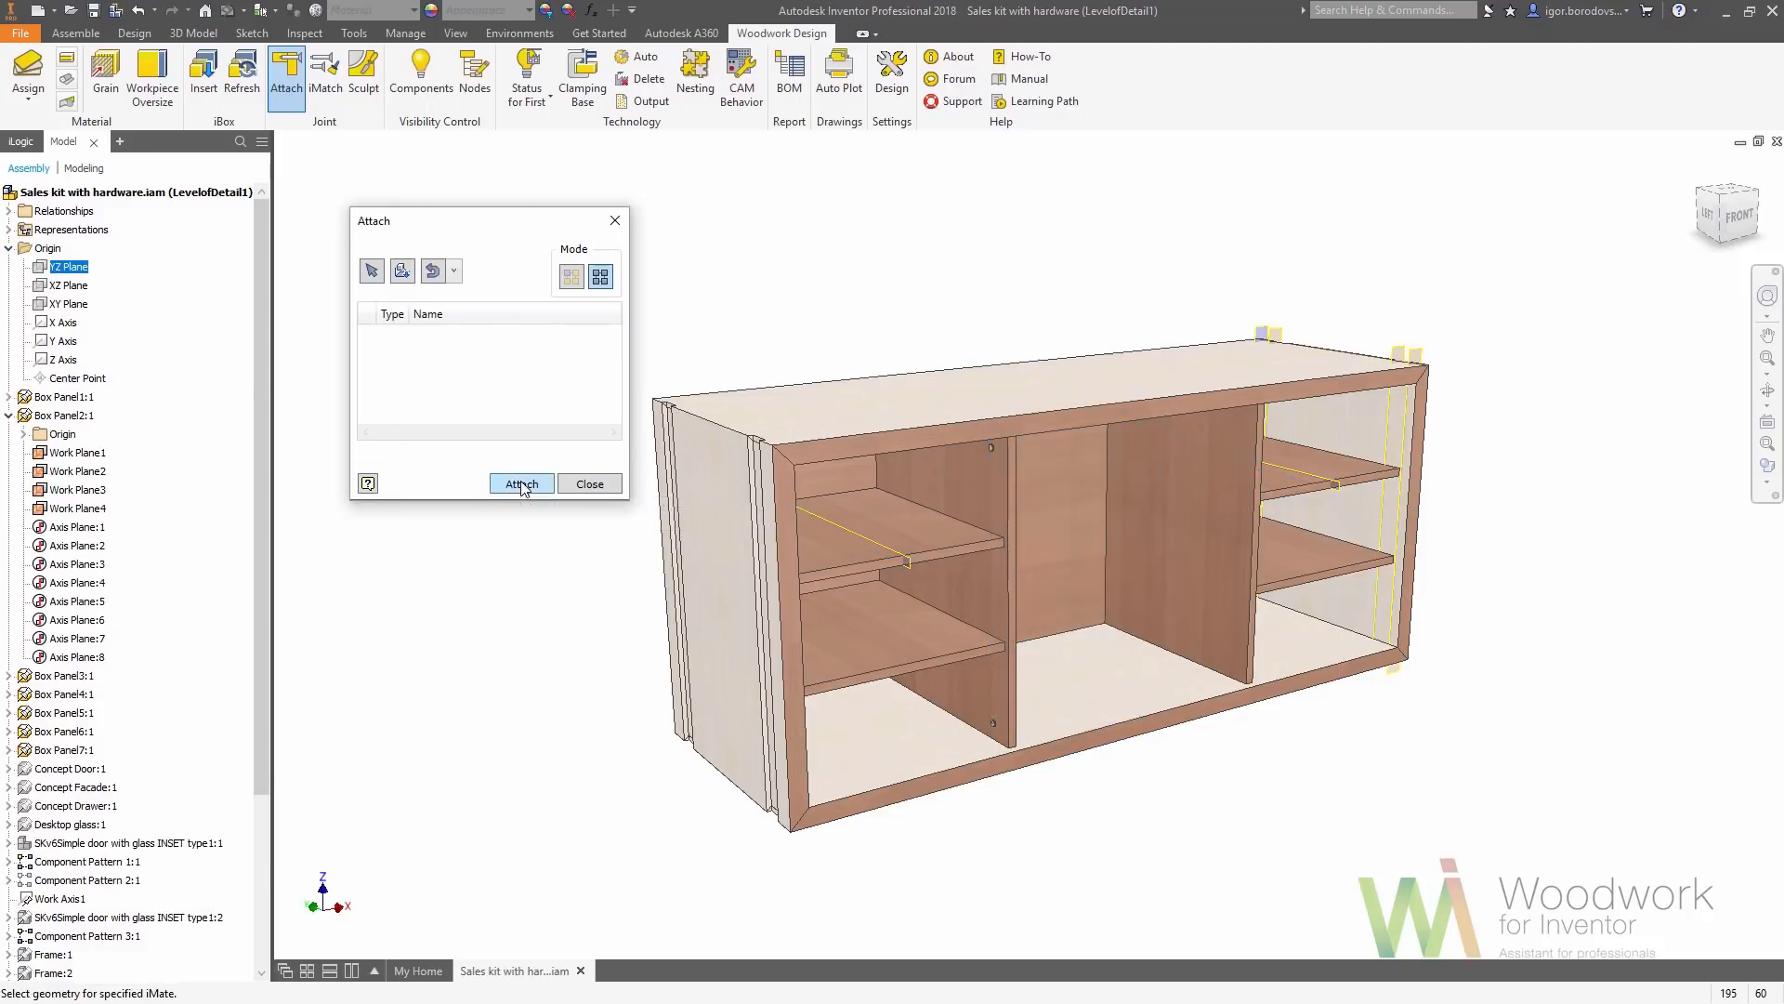
pyautogui.click(589, 484)
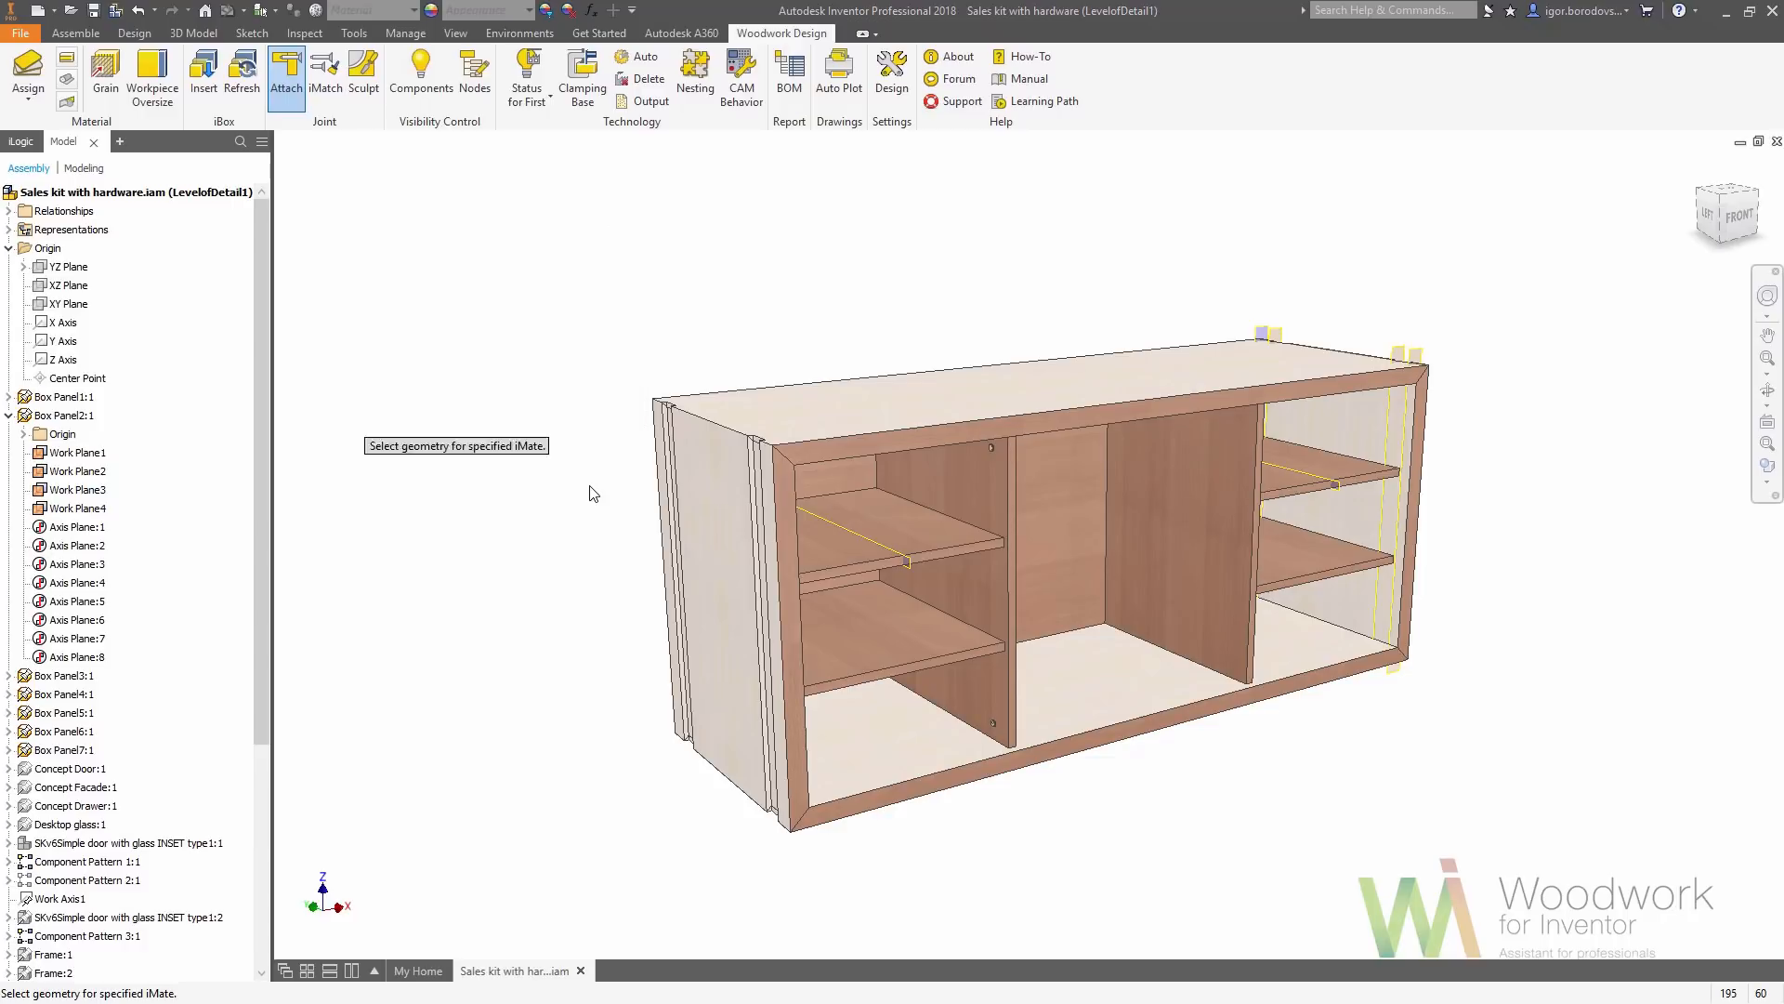
# Disable the Woodwork for Inventor components so that only the hardware stays enabled
pyautogui.click(421, 74)
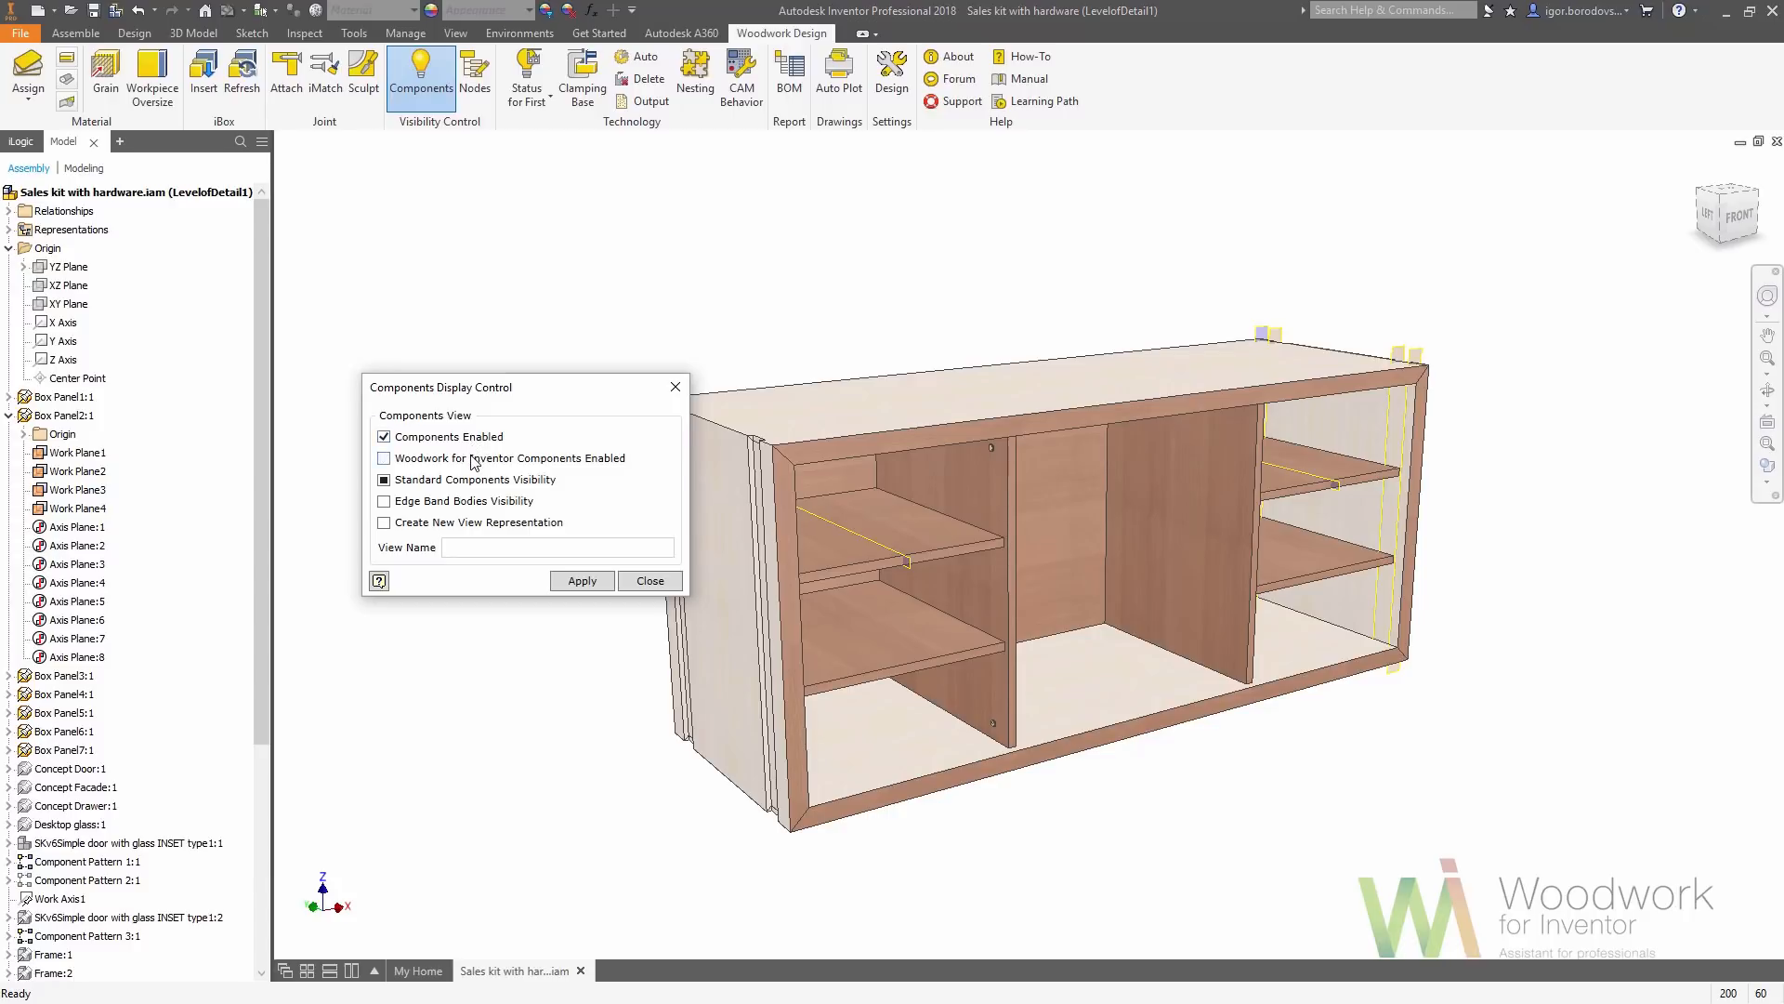
pyautogui.click(578, 581)
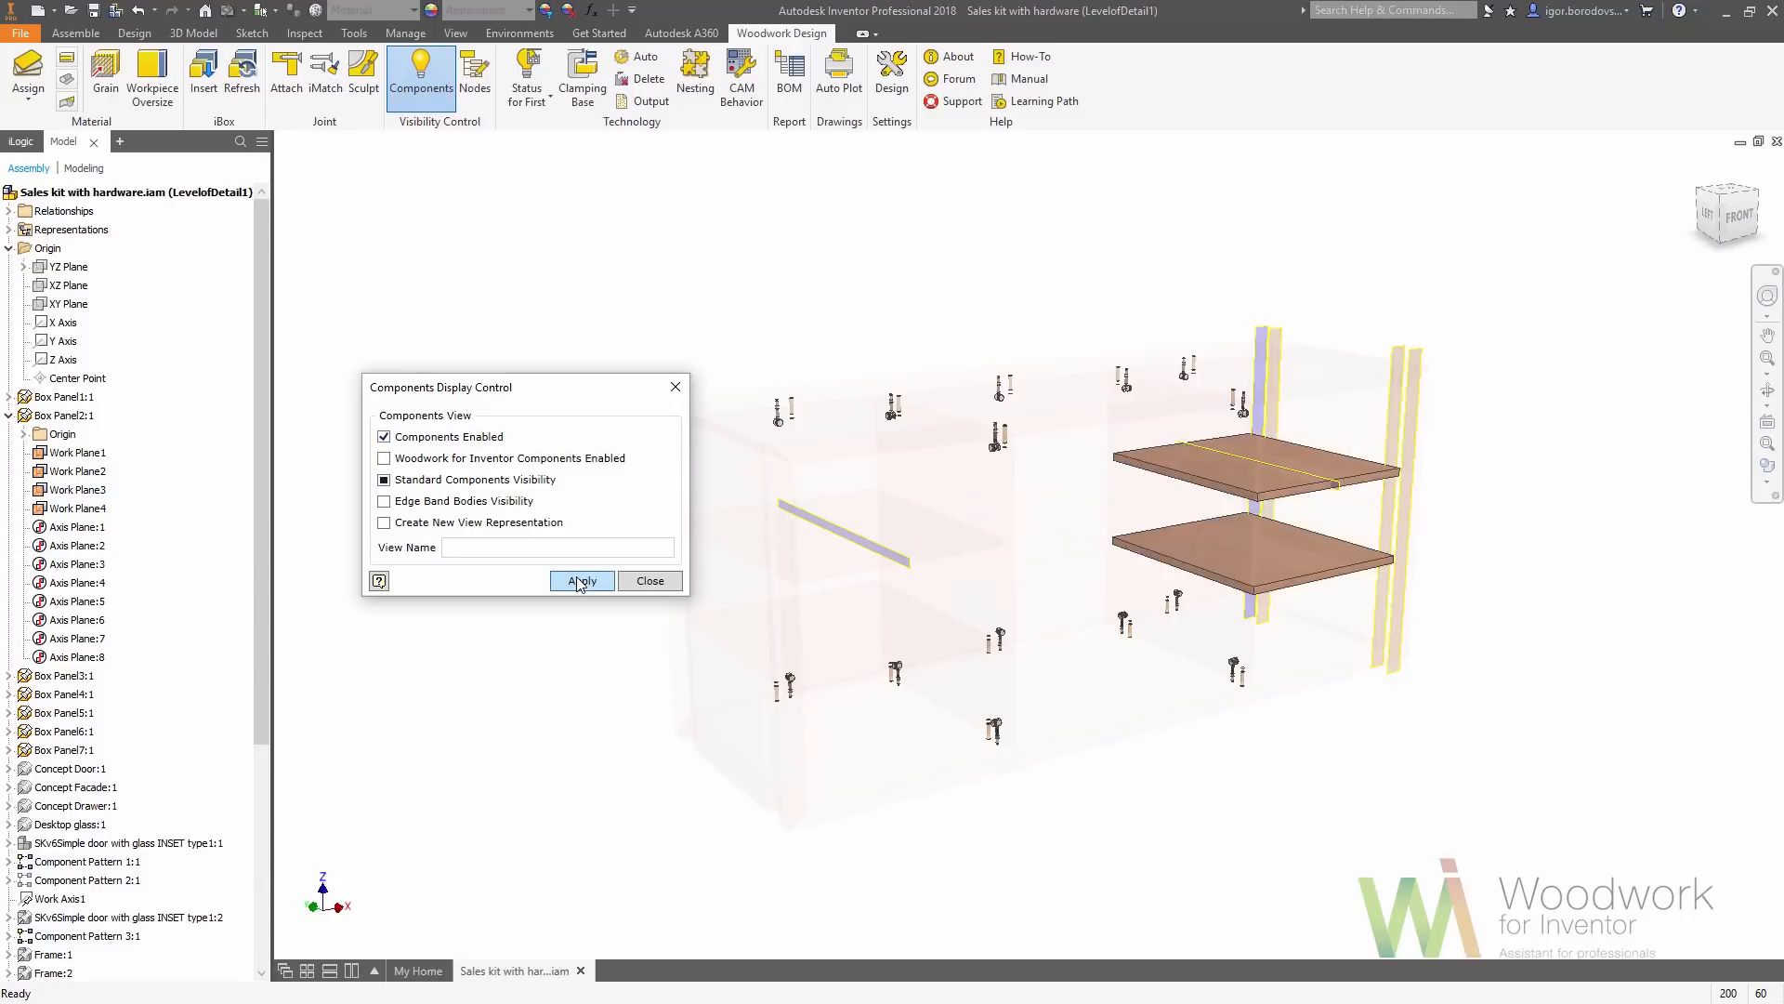
pyautogui.click(632, 582)
# Locate the lower Minifix joint at the cabinet's left end in the model tree and change its iPart Side value to Right
pyautogui.rightClick(788, 680)
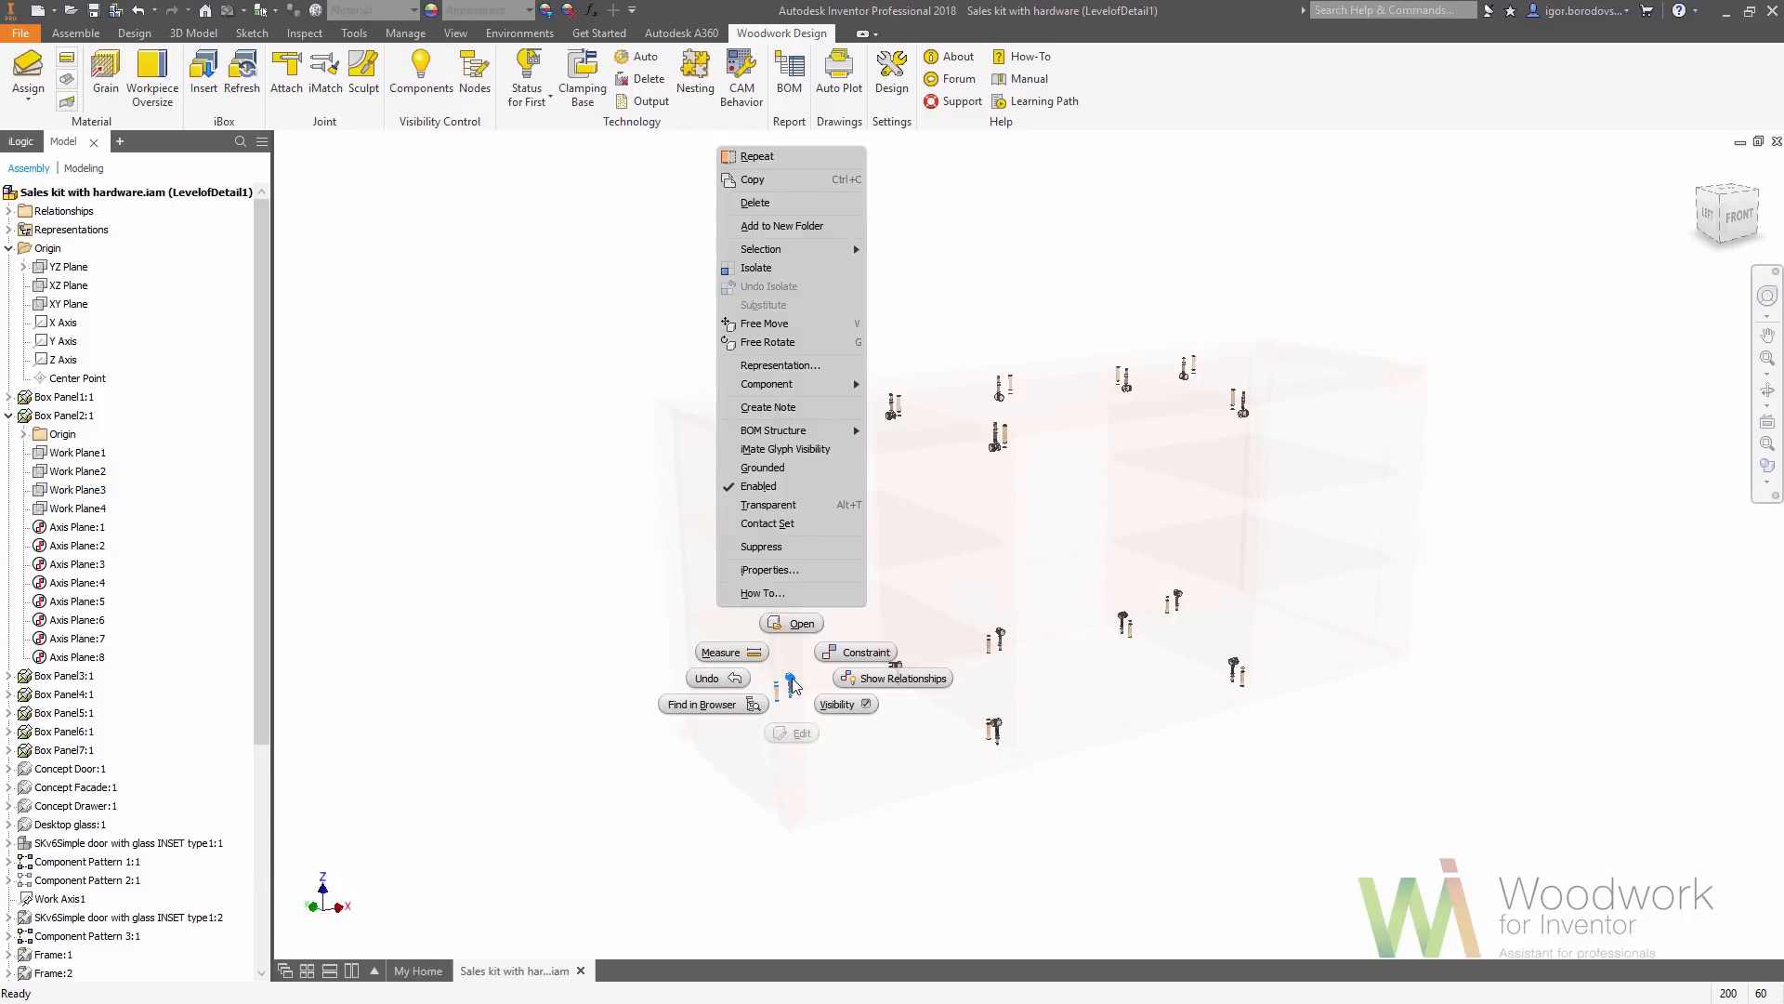
pyautogui.click(712, 705)
pyautogui.scroll(-2, 100, 911)
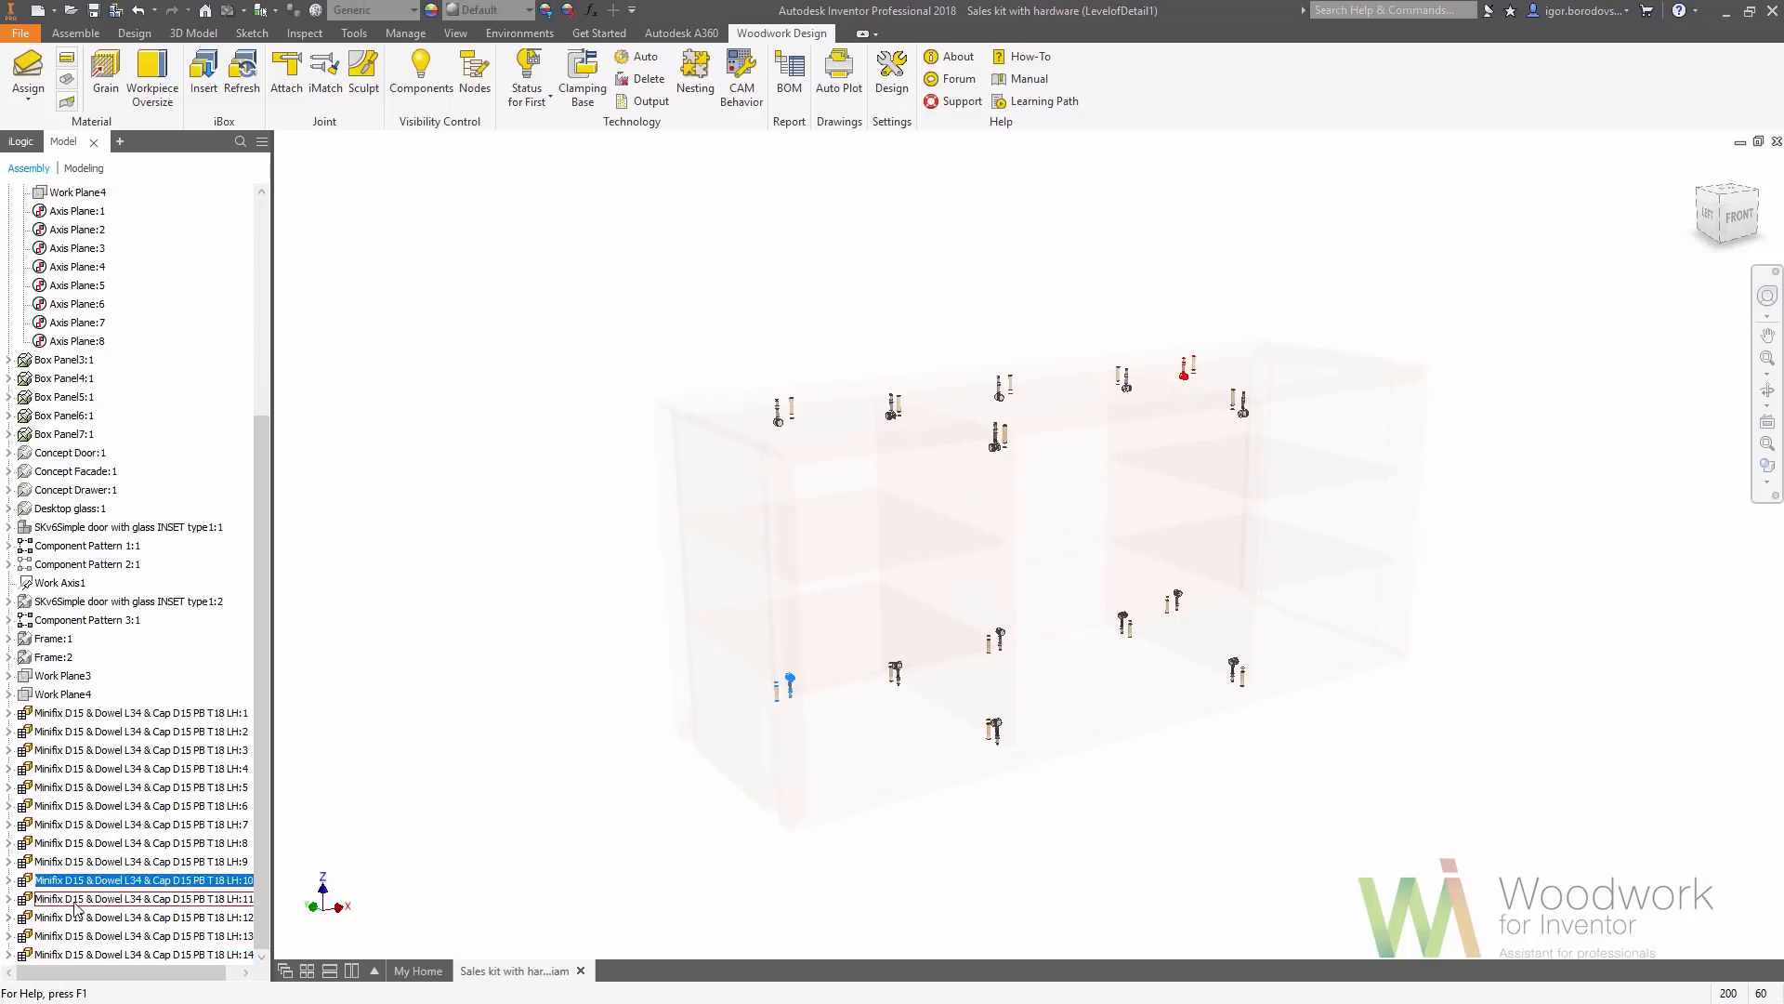
pyautogui.click(9, 880)
pyautogui.rightClick(61, 861)
pyautogui.click(92, 897)
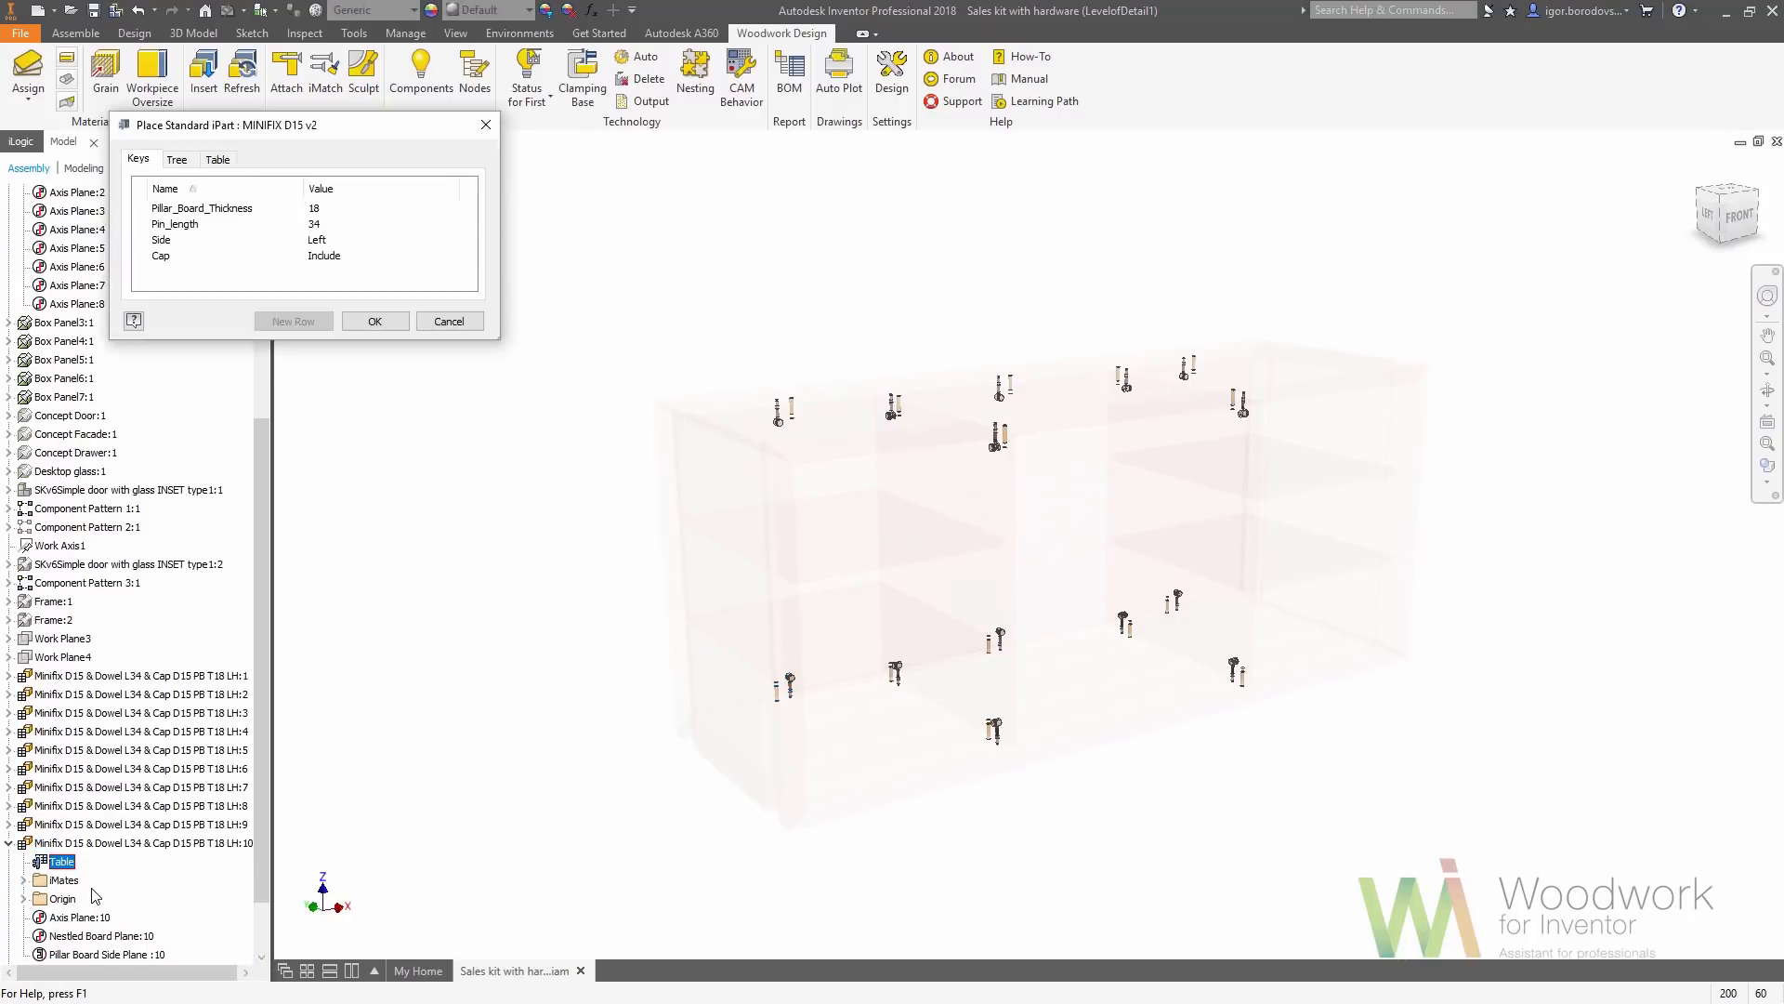
pyautogui.click(321, 240)
pyautogui.click(325, 274)
pyautogui.click(368, 321)
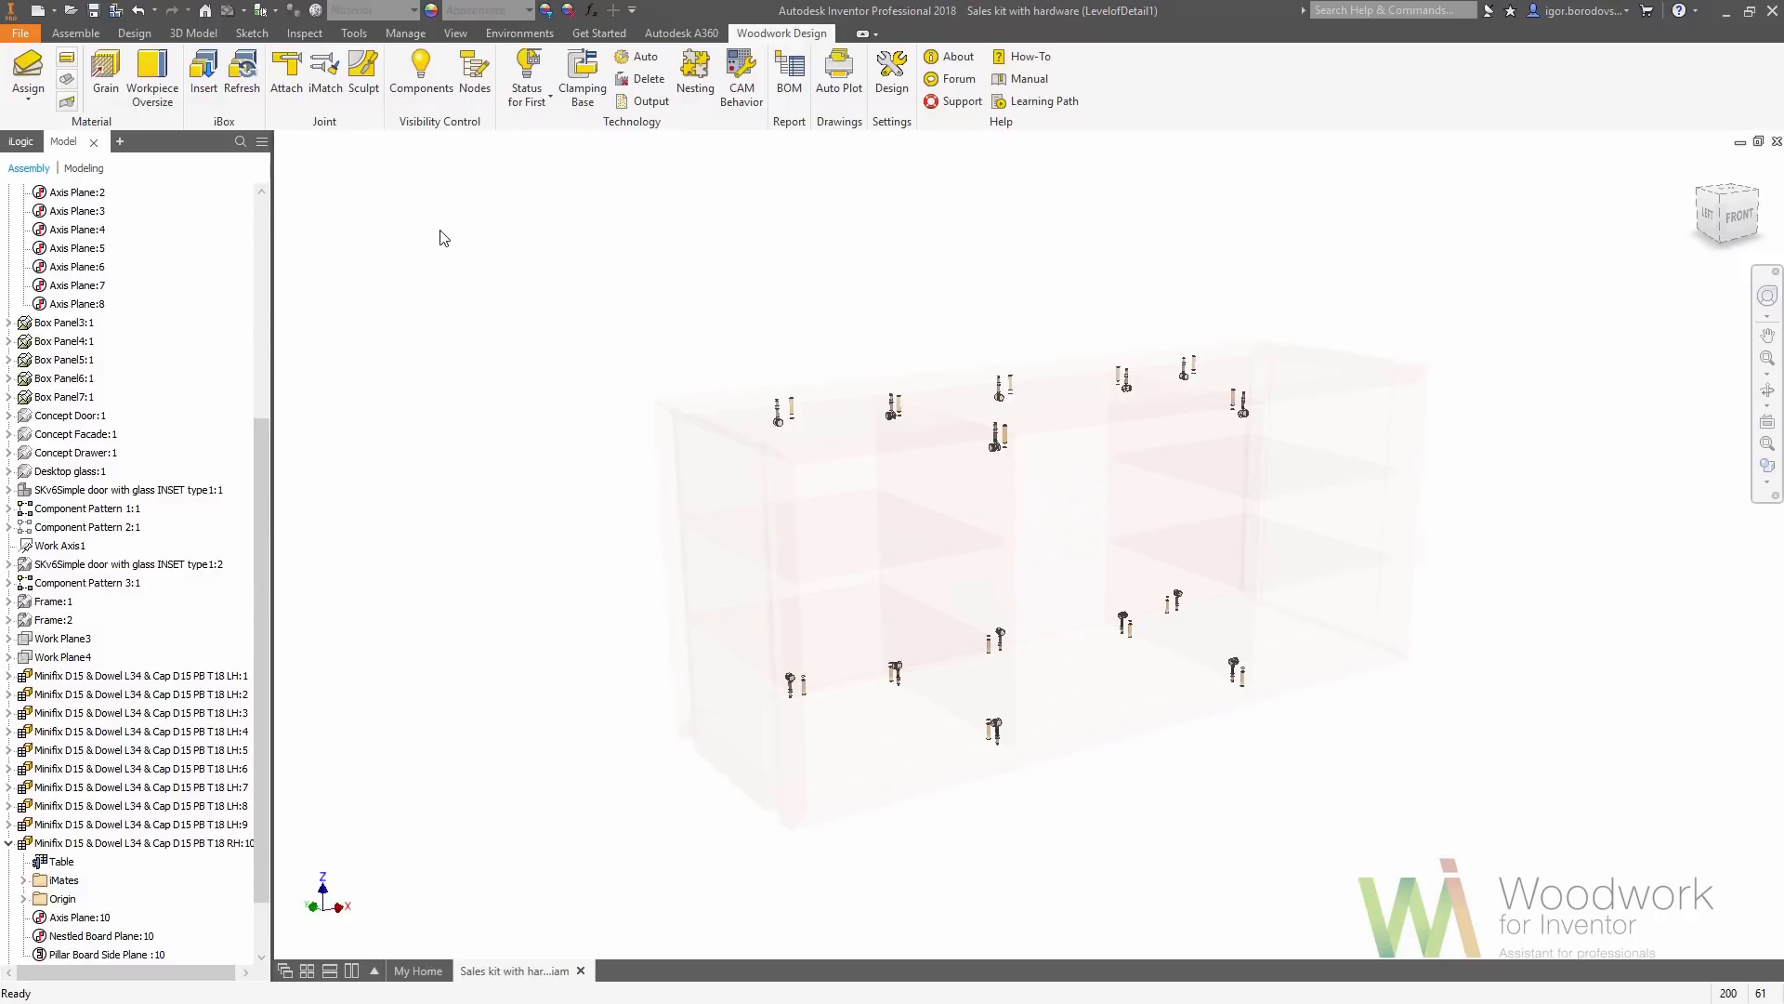
# Use iMatch with the right-sided Minifix joint as template to convert the other joints whose dowels sit on the wrong side
pyautogui.click(325, 79)
pyautogui.click(799, 681)
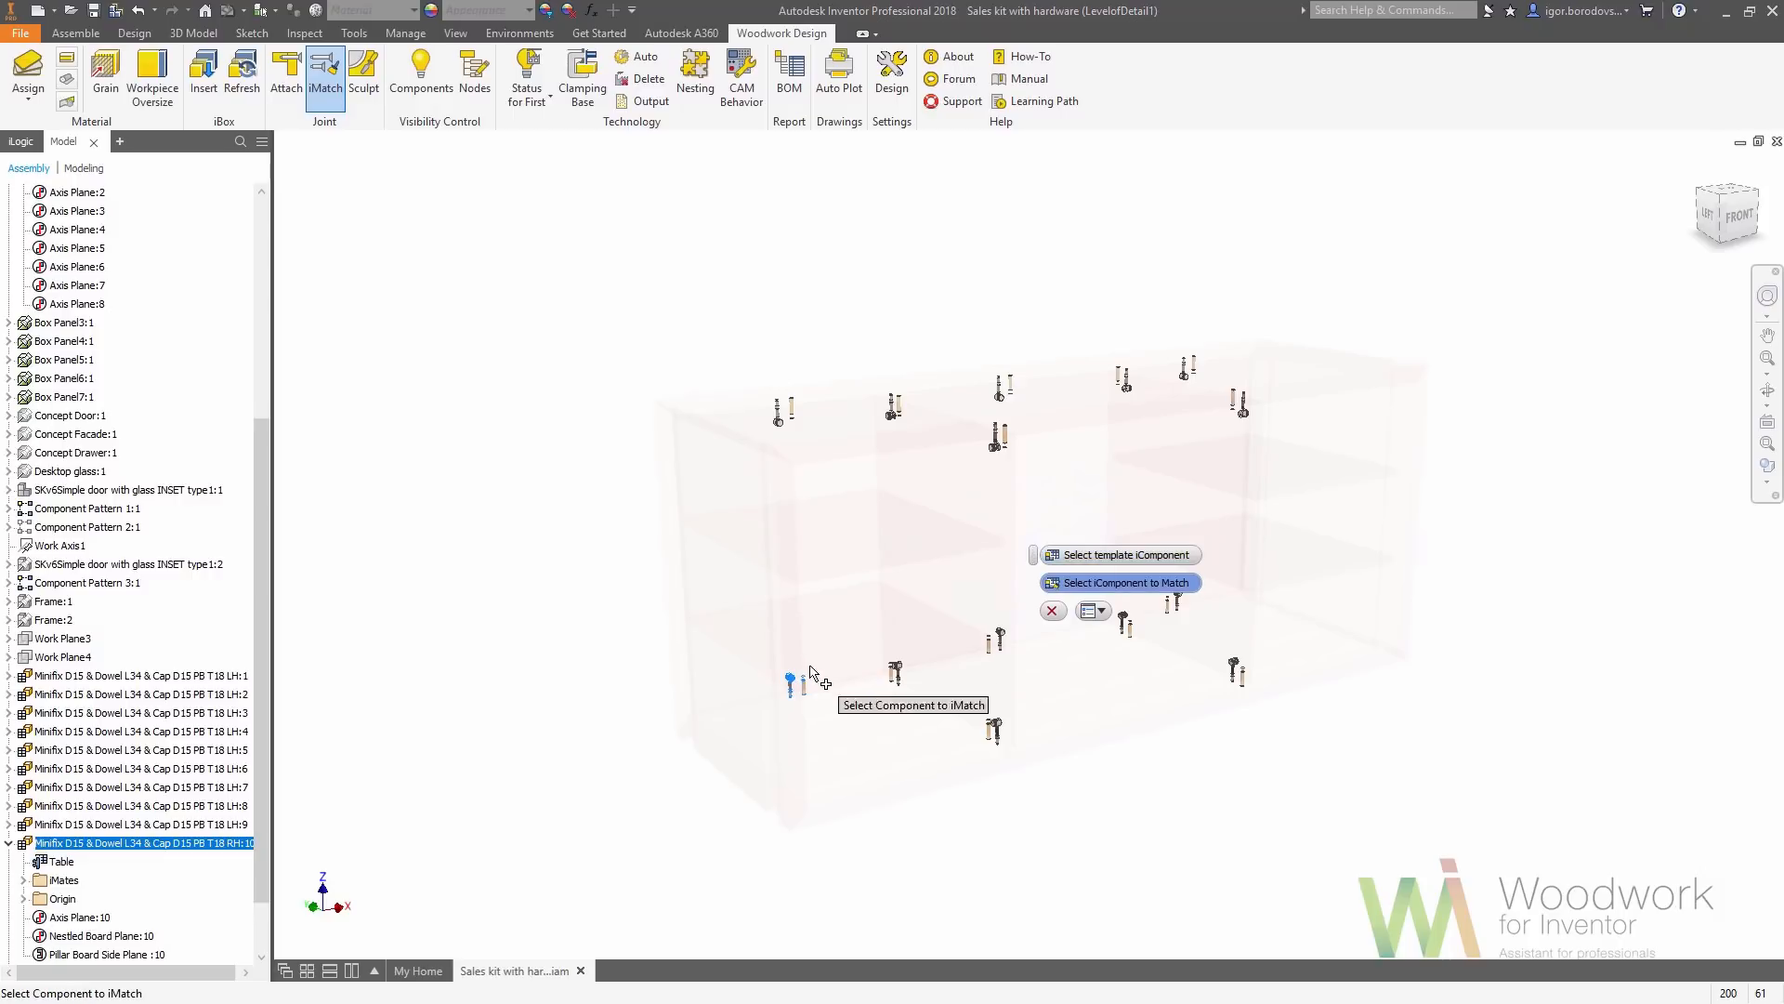
pyautogui.click(1759, 197)
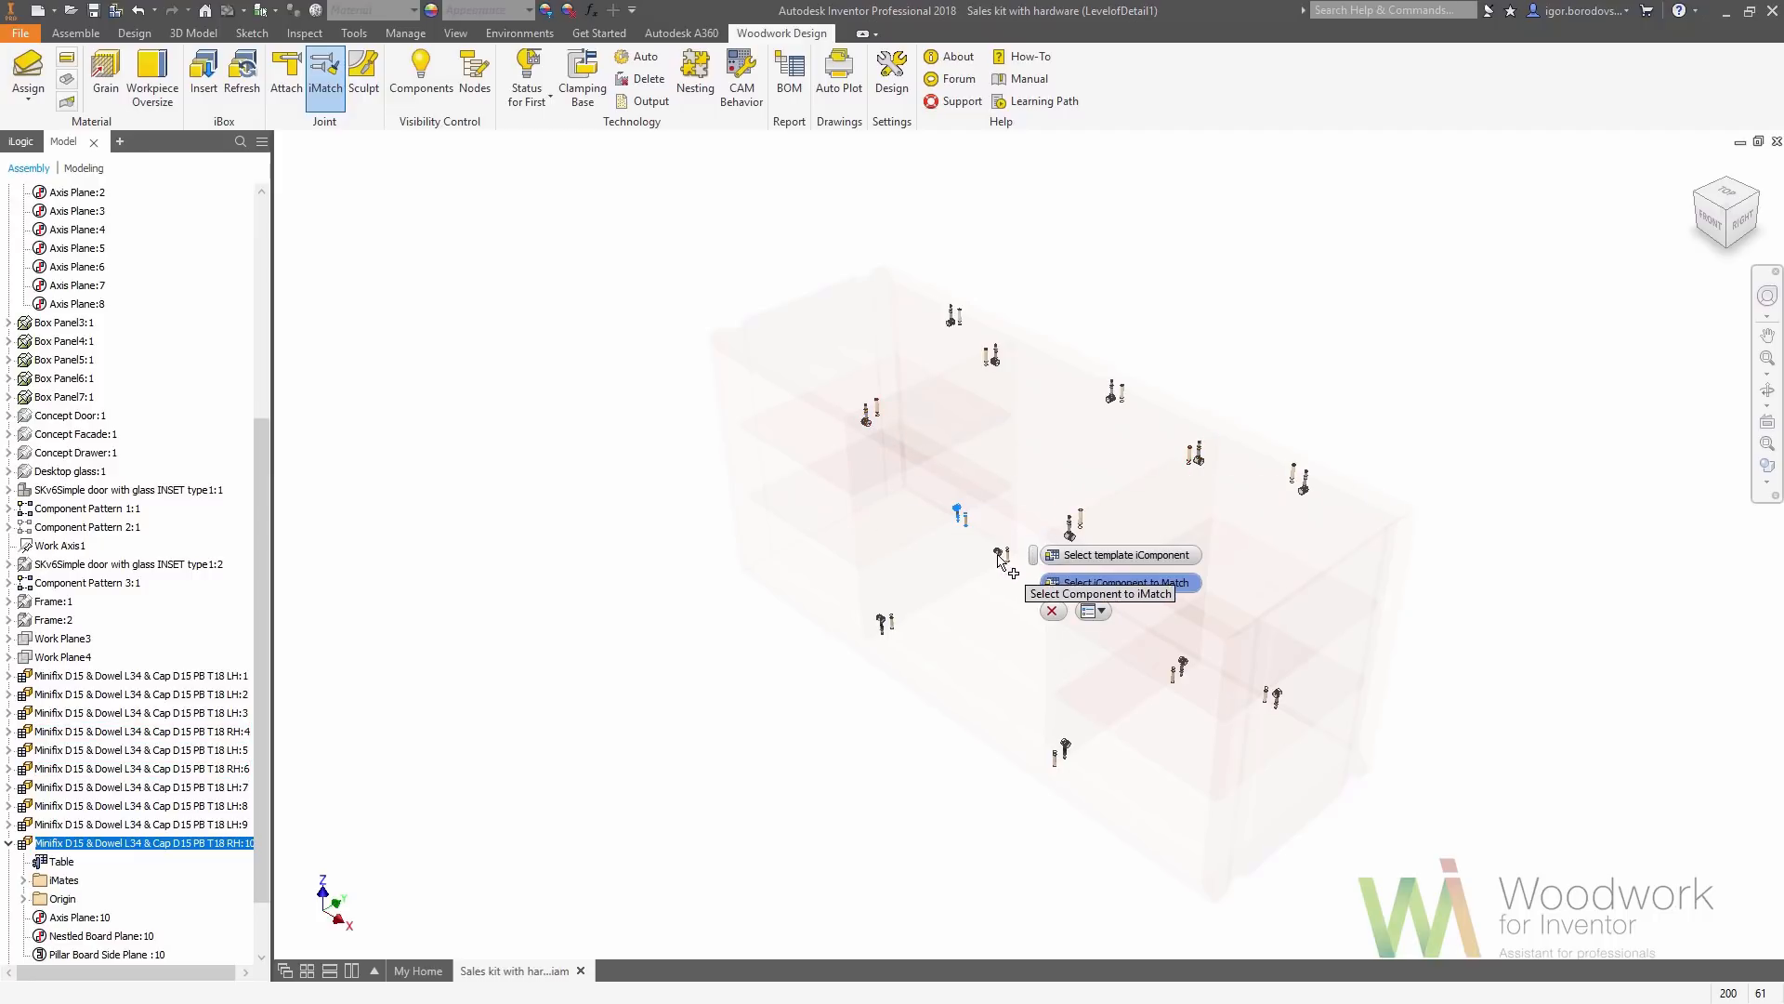
pyautogui.moveTo(960, 558); pyautogui.dragTo(706, 489, button='middle')
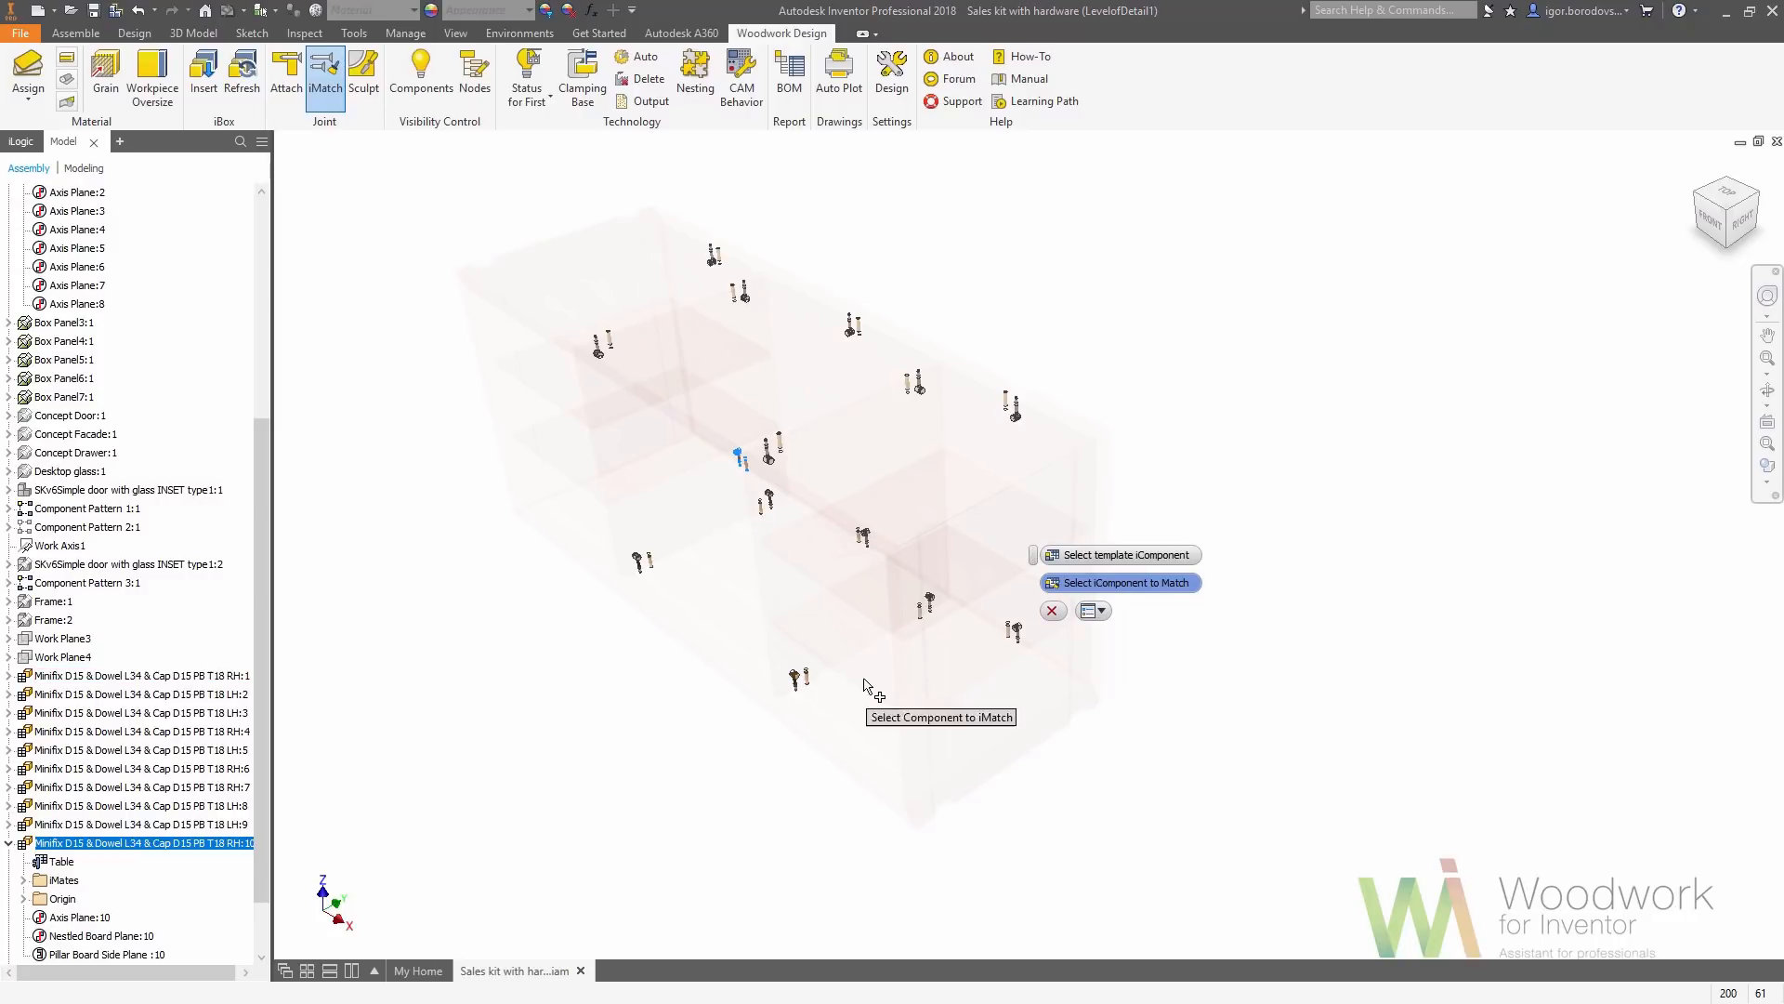
pyautogui.click(1048, 615)
# Locate the upper middle Minifix joint on the back panel in the model tree and set its iPart Side value to Exclude
pyautogui.rightClick(864, 340)
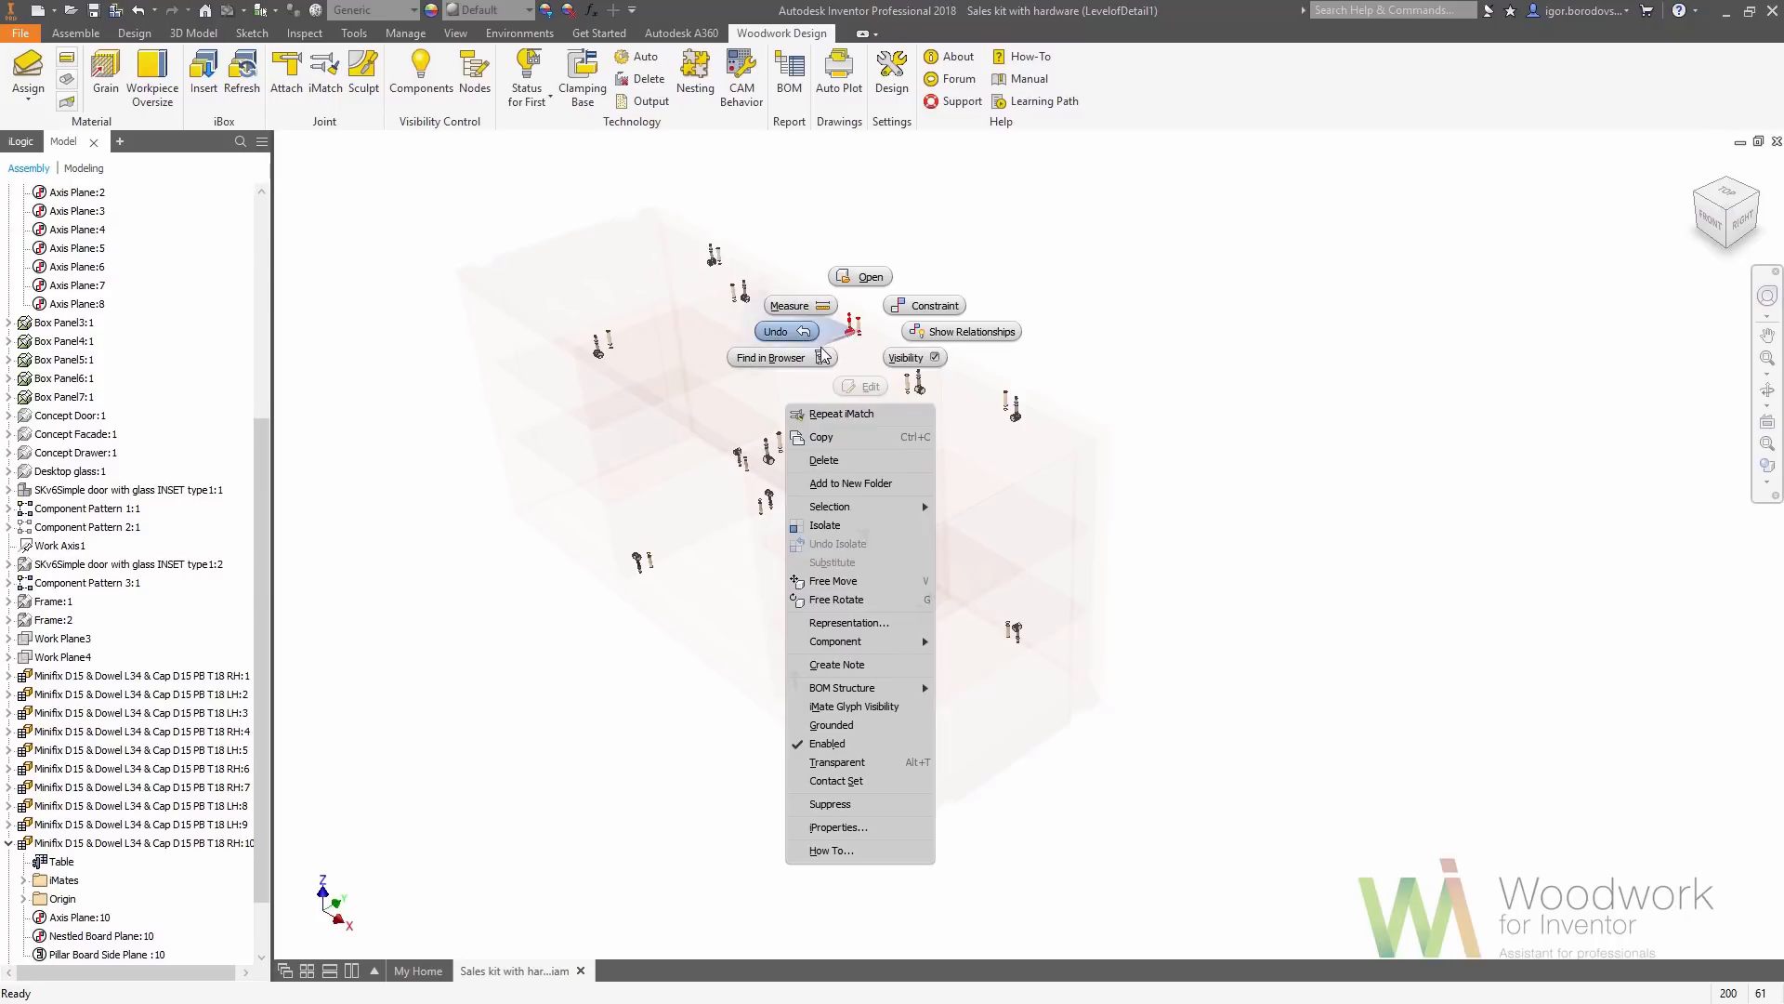
pyautogui.click(823, 356)
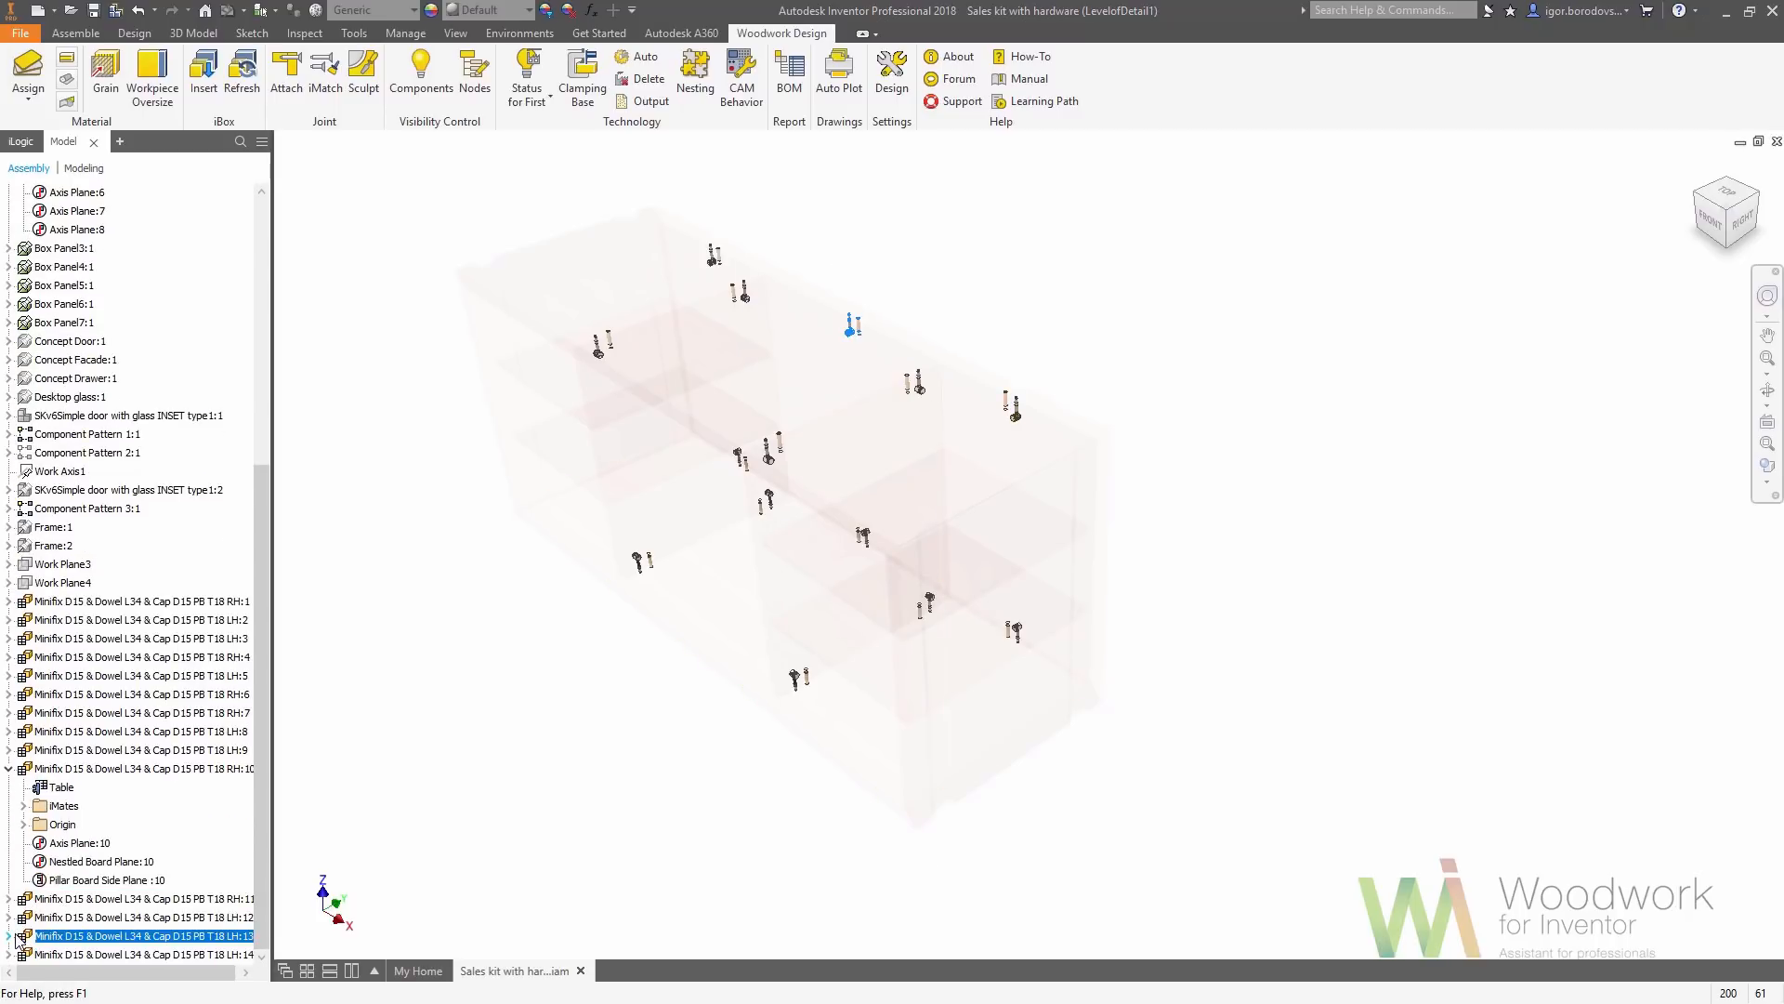
pyautogui.click(11, 936)
pyautogui.rightClick(61, 862)
pyautogui.click(93, 887)
pyautogui.click(330, 241)
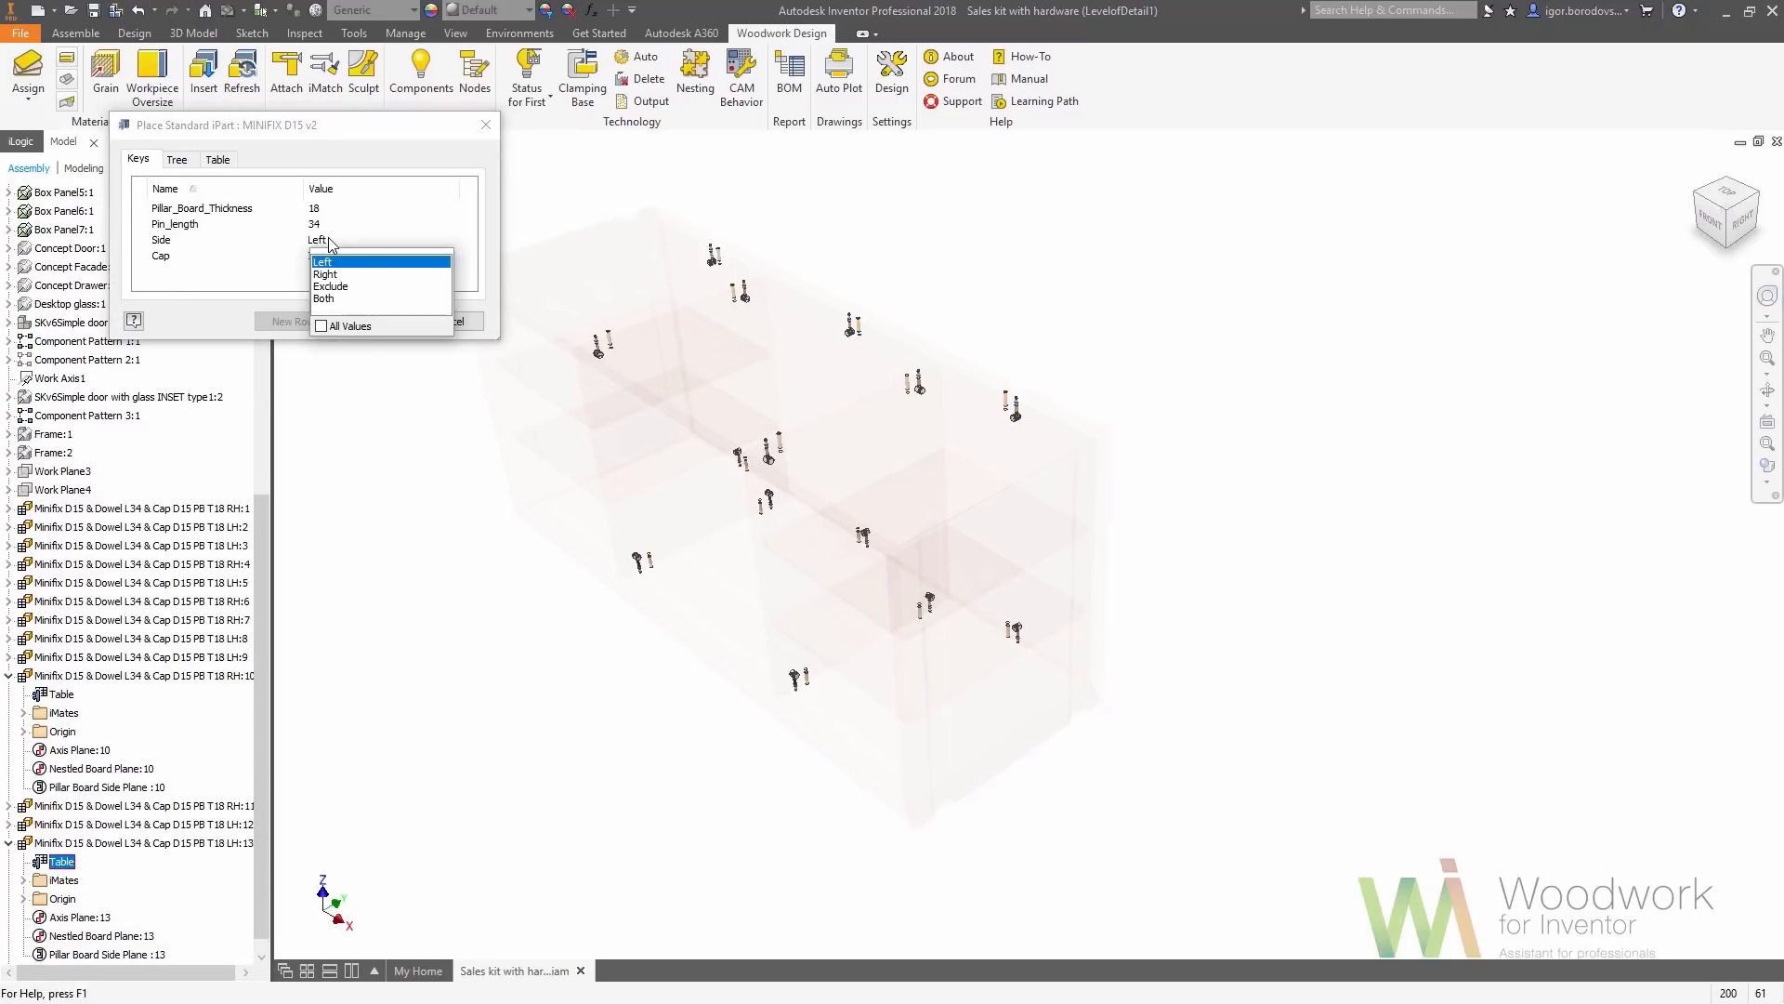
pyautogui.click(330, 288)
pyautogui.click(383, 321)
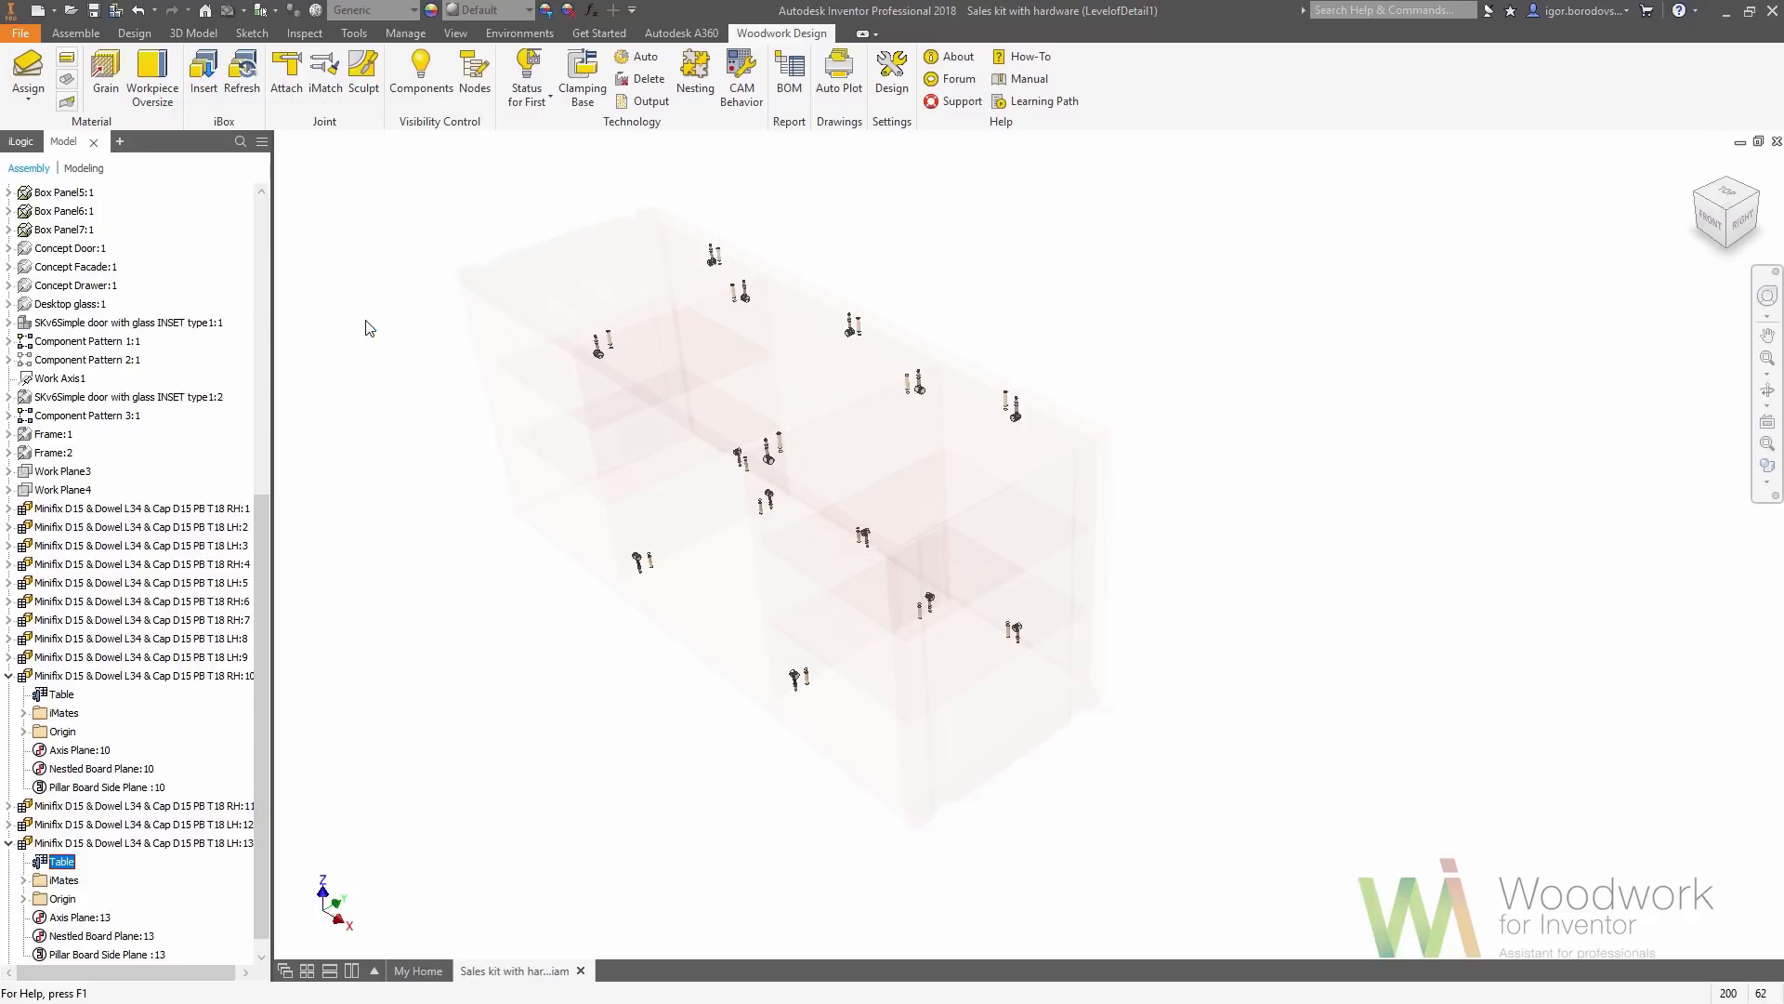
# Match the back panel's lower middle Minifix joint to the upper middle joint without dowel using iMatch
pyautogui.click(320, 75)
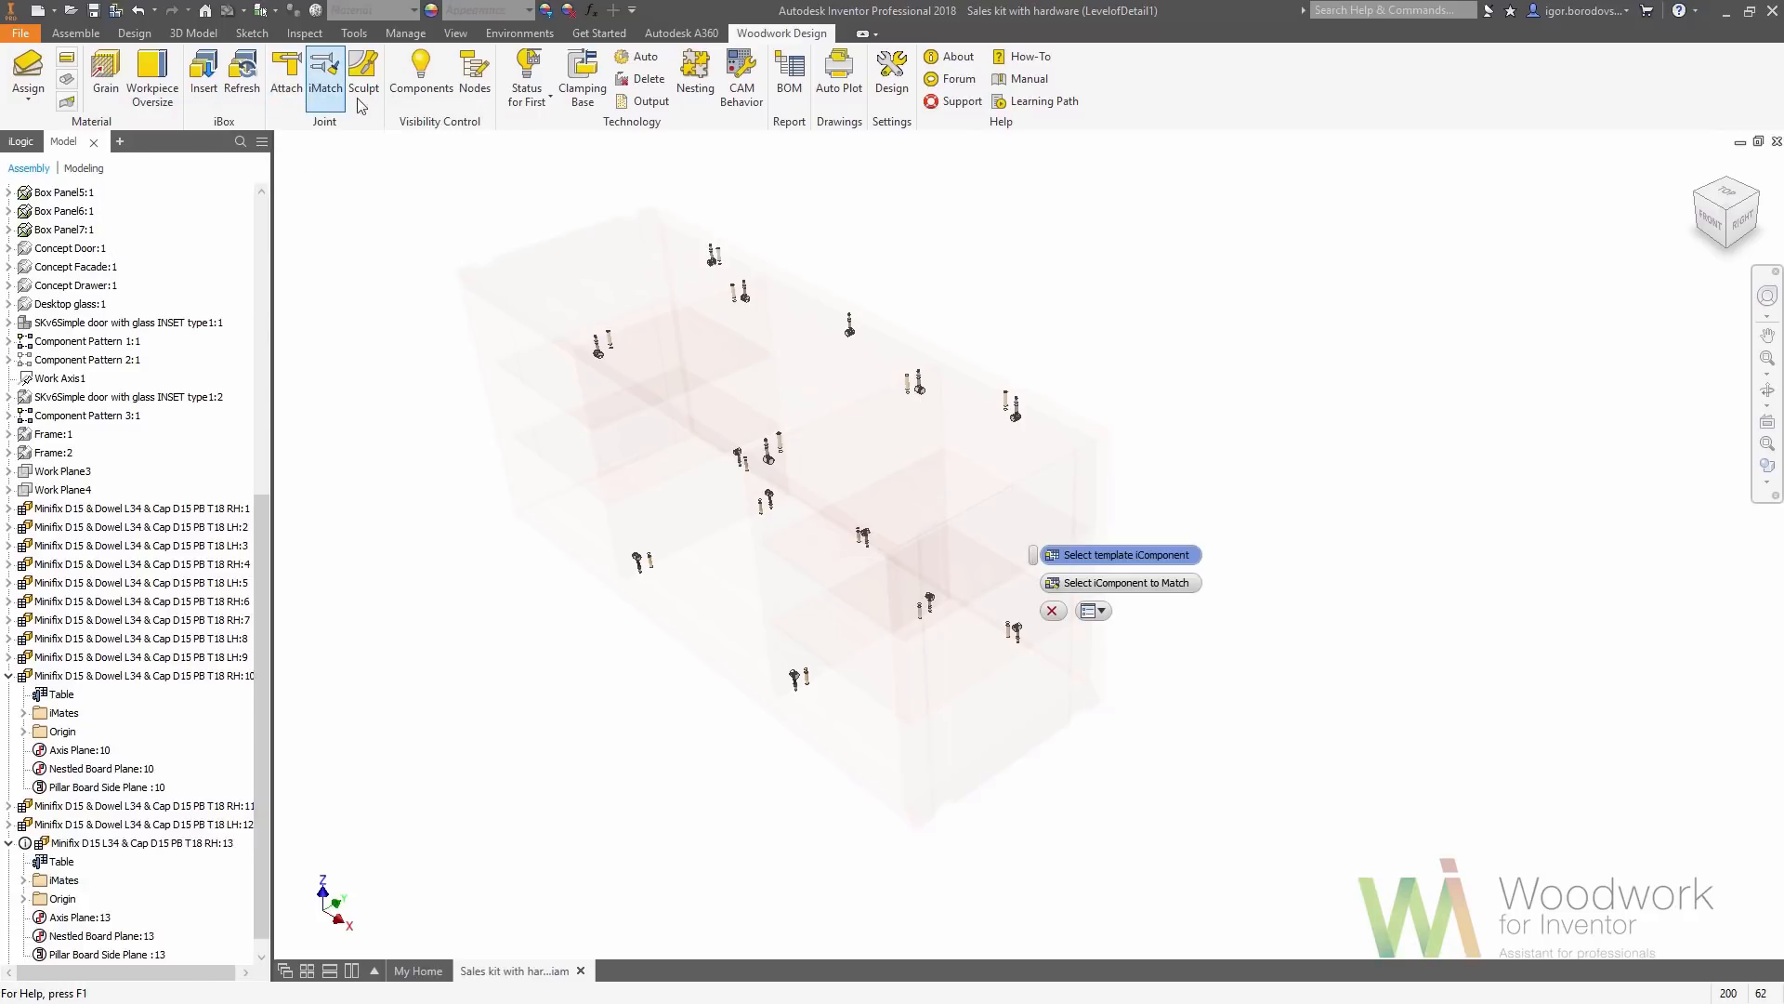
pyautogui.click(849, 325)
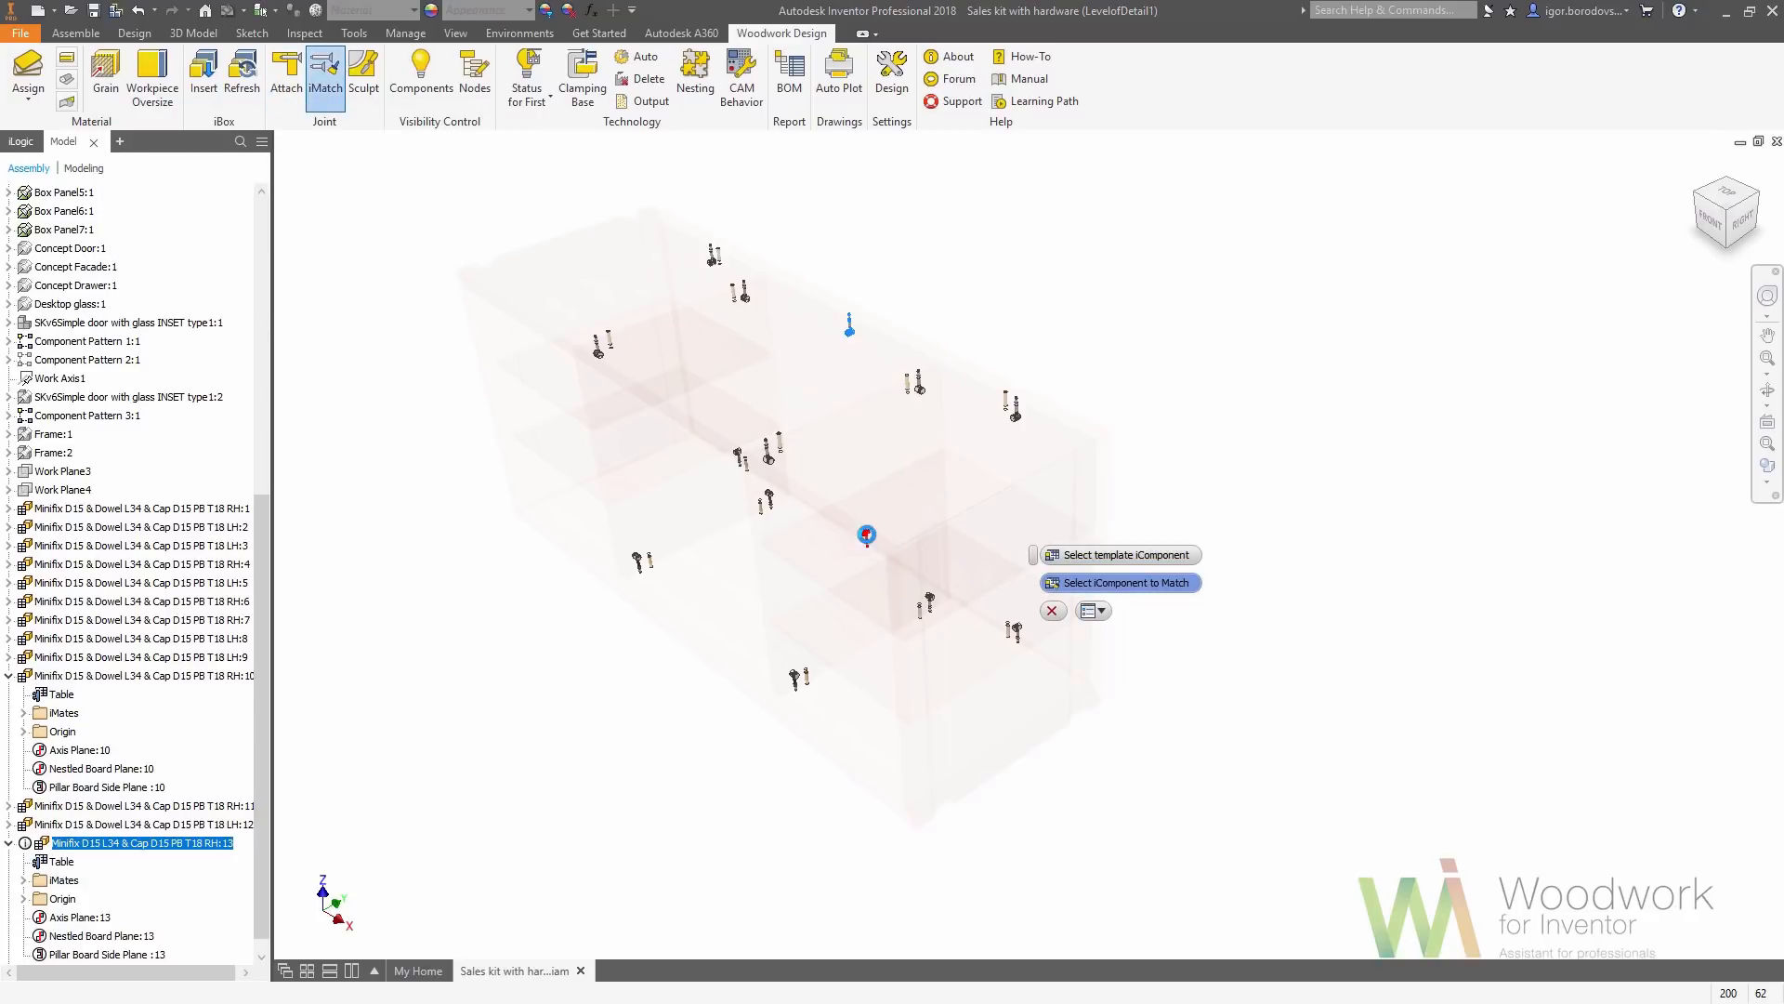
pyautogui.click(1052, 610)
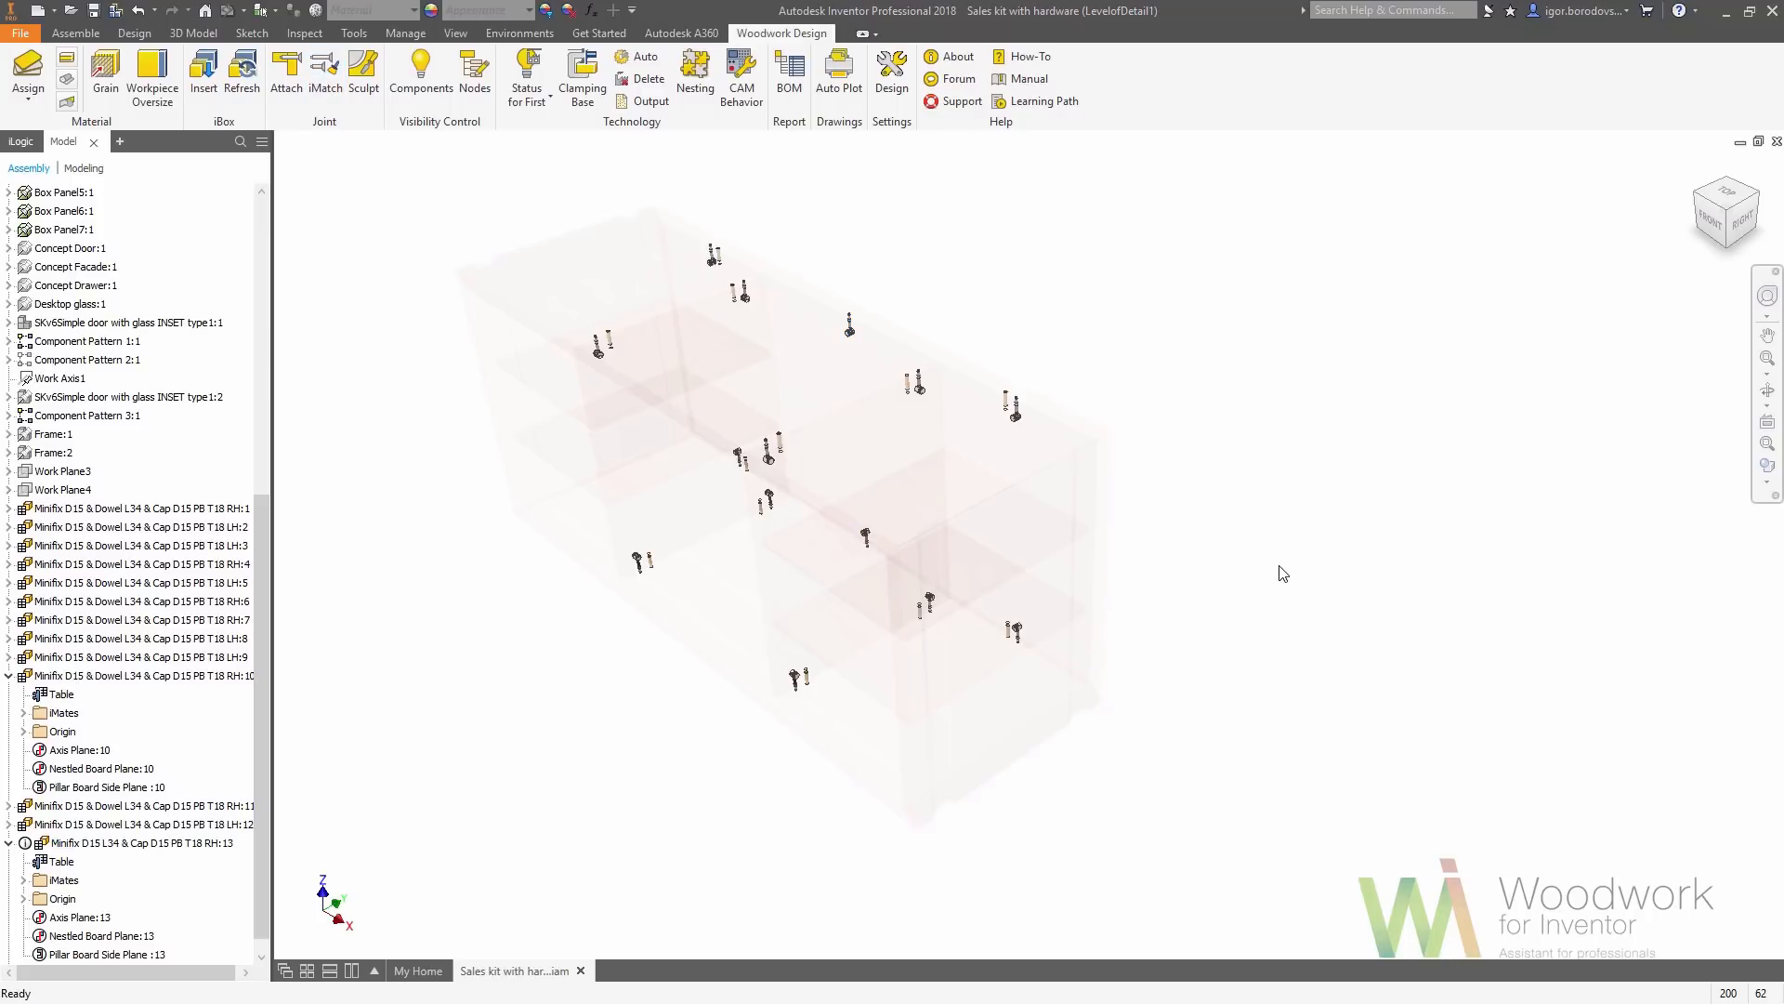
# Re-enable the Woodwork for Inventor components to bring the cabinet panels back
pyautogui.click(420, 73)
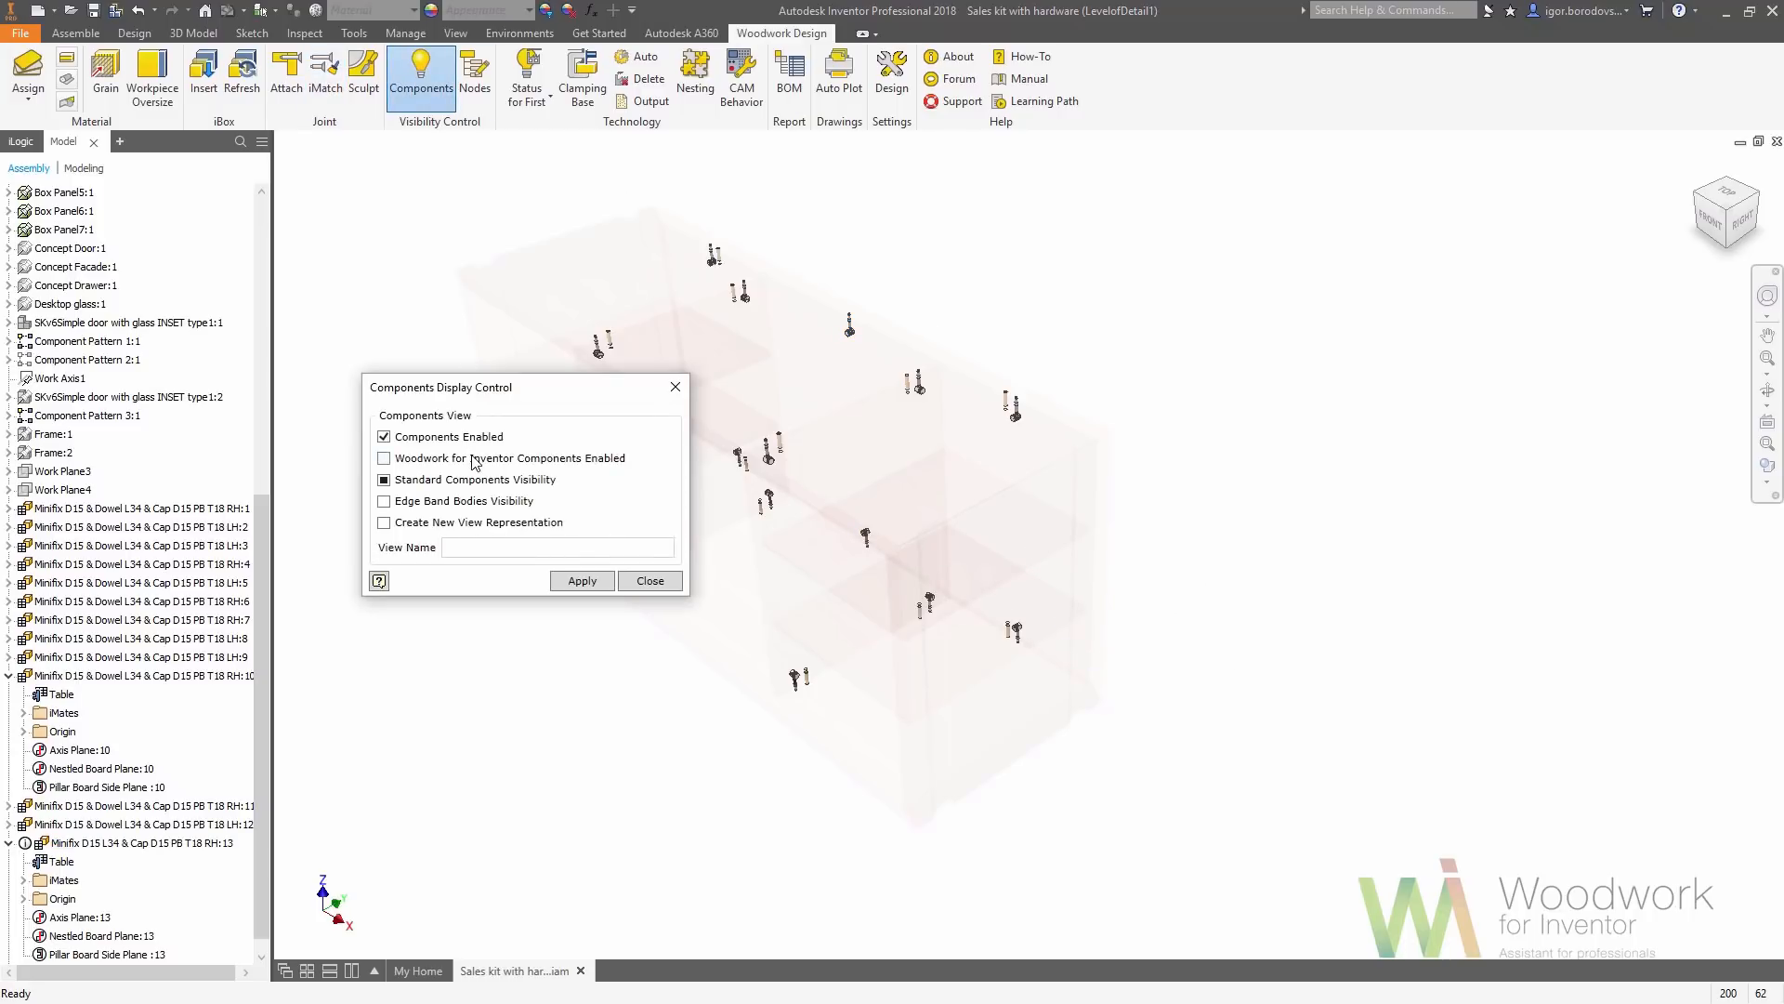
pyautogui.click(591, 580)
pyautogui.click(623, 581)
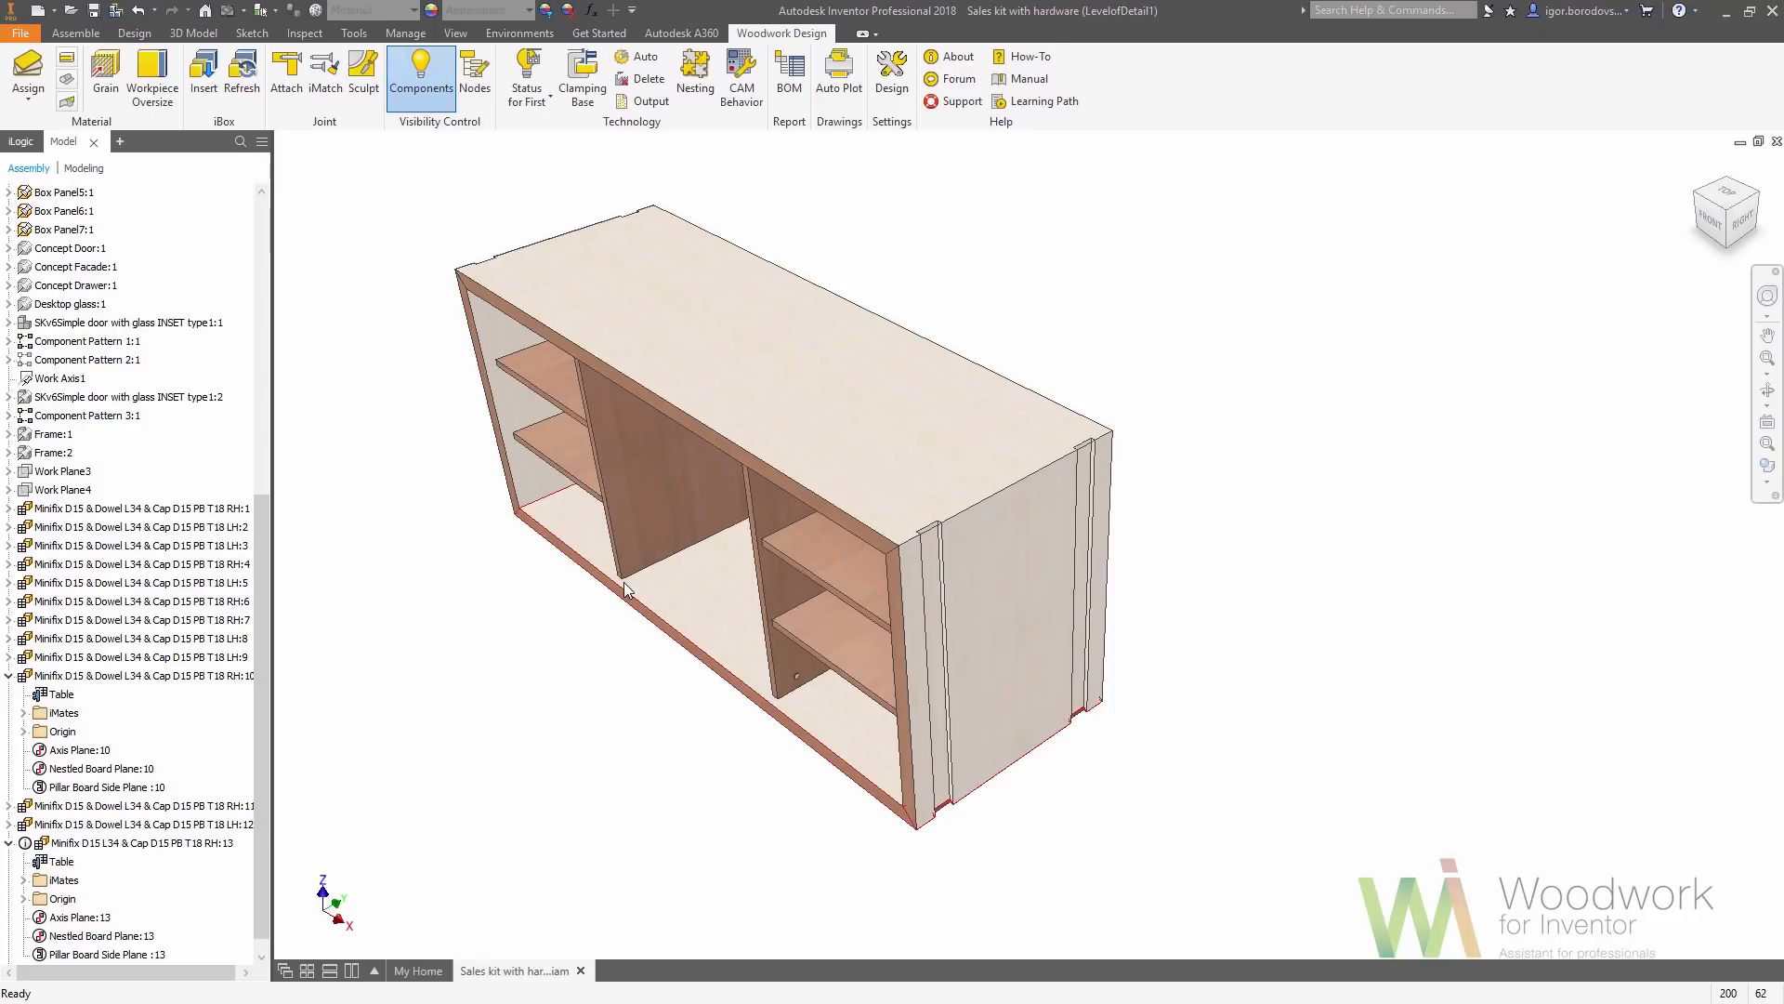
pyautogui.middleClick(623, 581)
pyautogui.middleClick(623, 582)
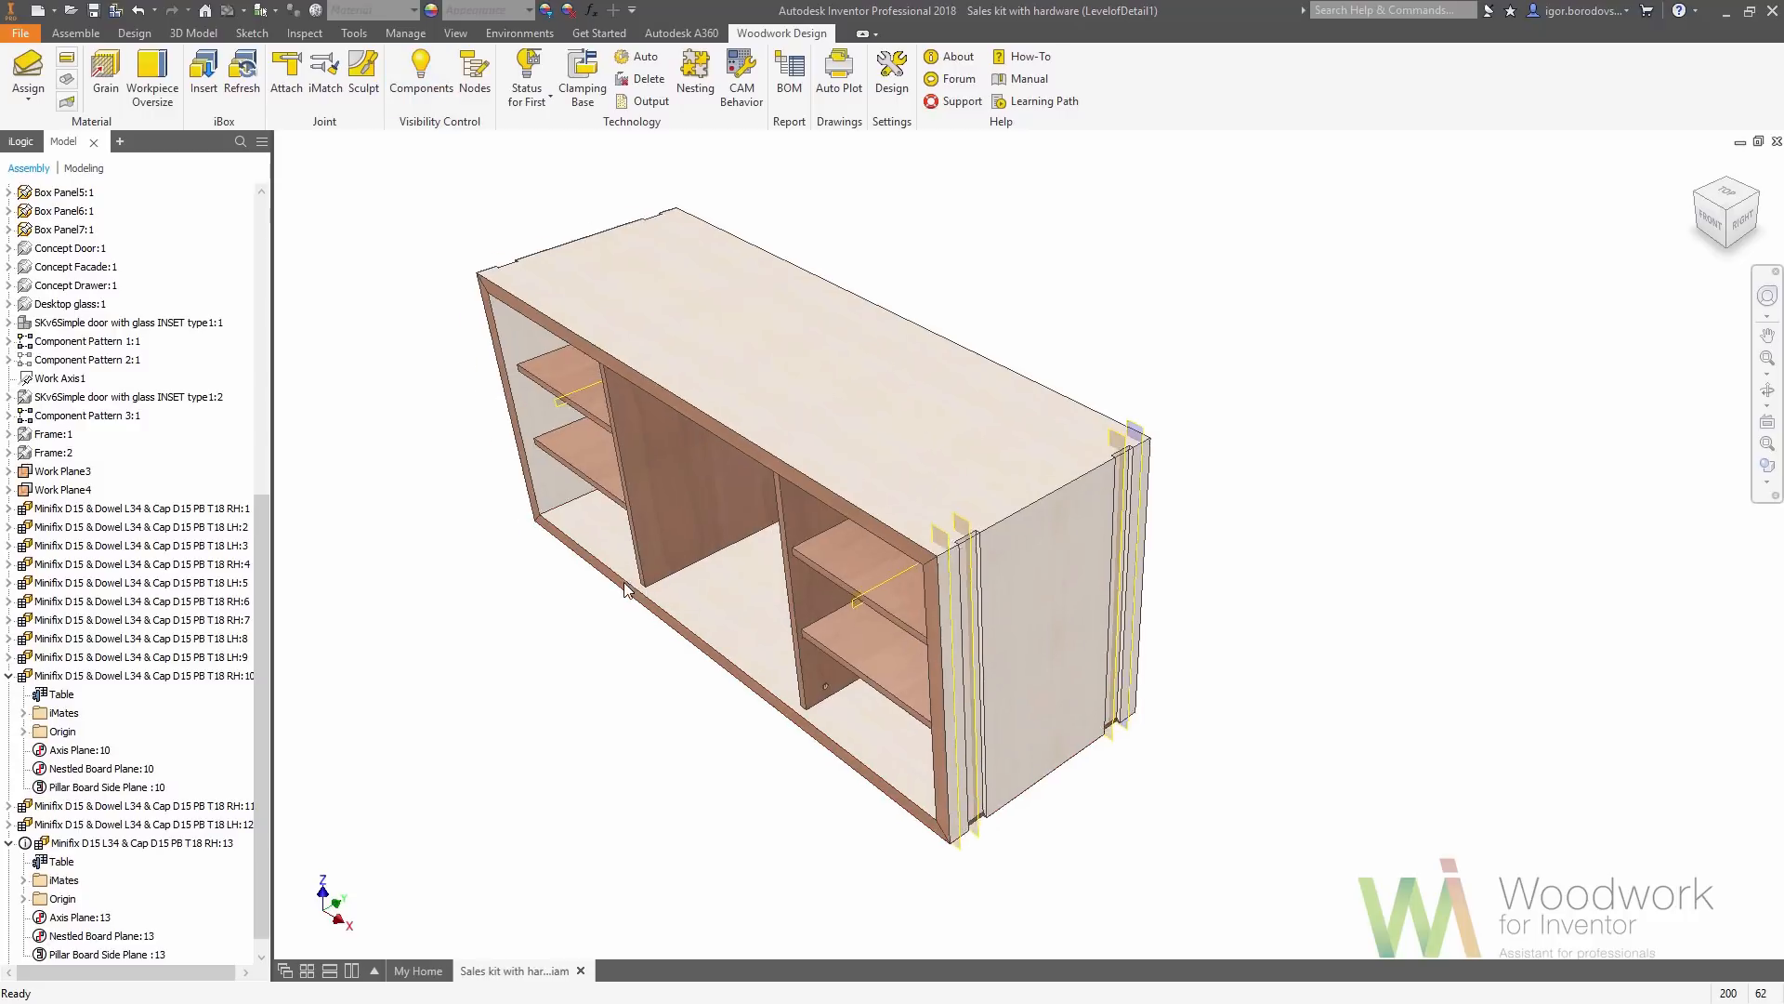
# Load Shelf holder D5 from the library's Holders folder into Attach with Cap Include and Hole Number 3
pyautogui.click(1719, 215)
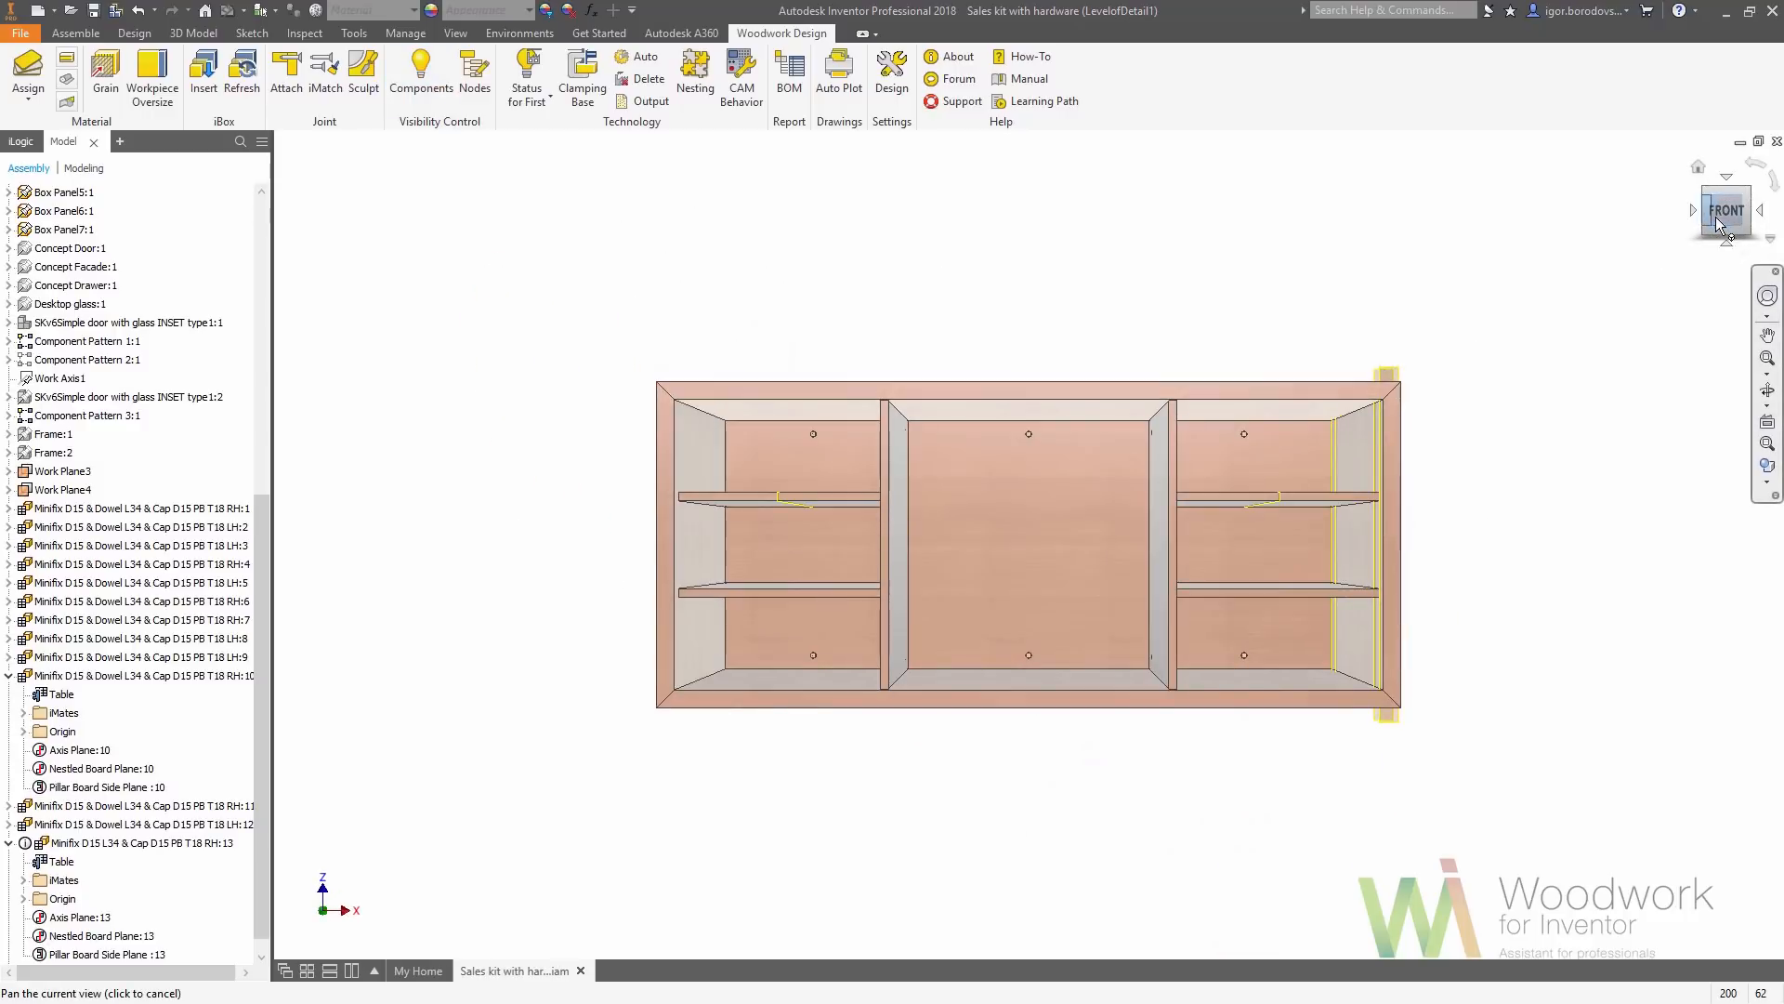
pyautogui.click(286, 74)
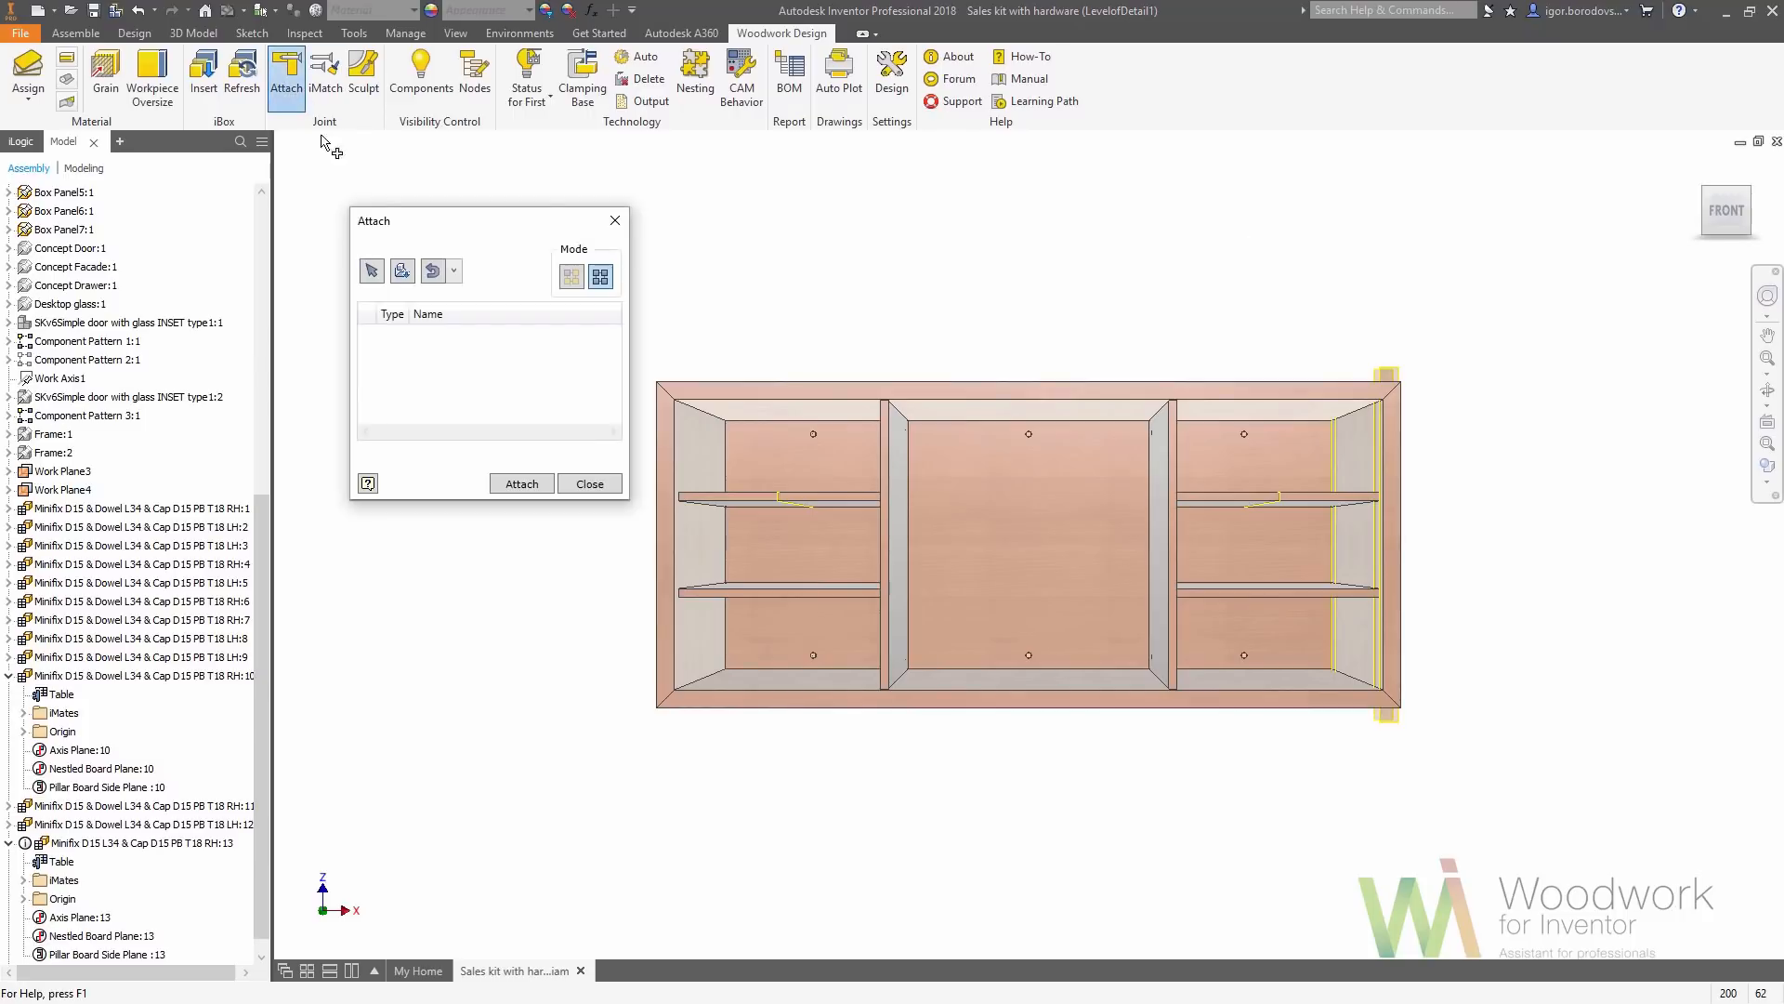
pyautogui.click(406, 277)
pyautogui.click(674, 214)
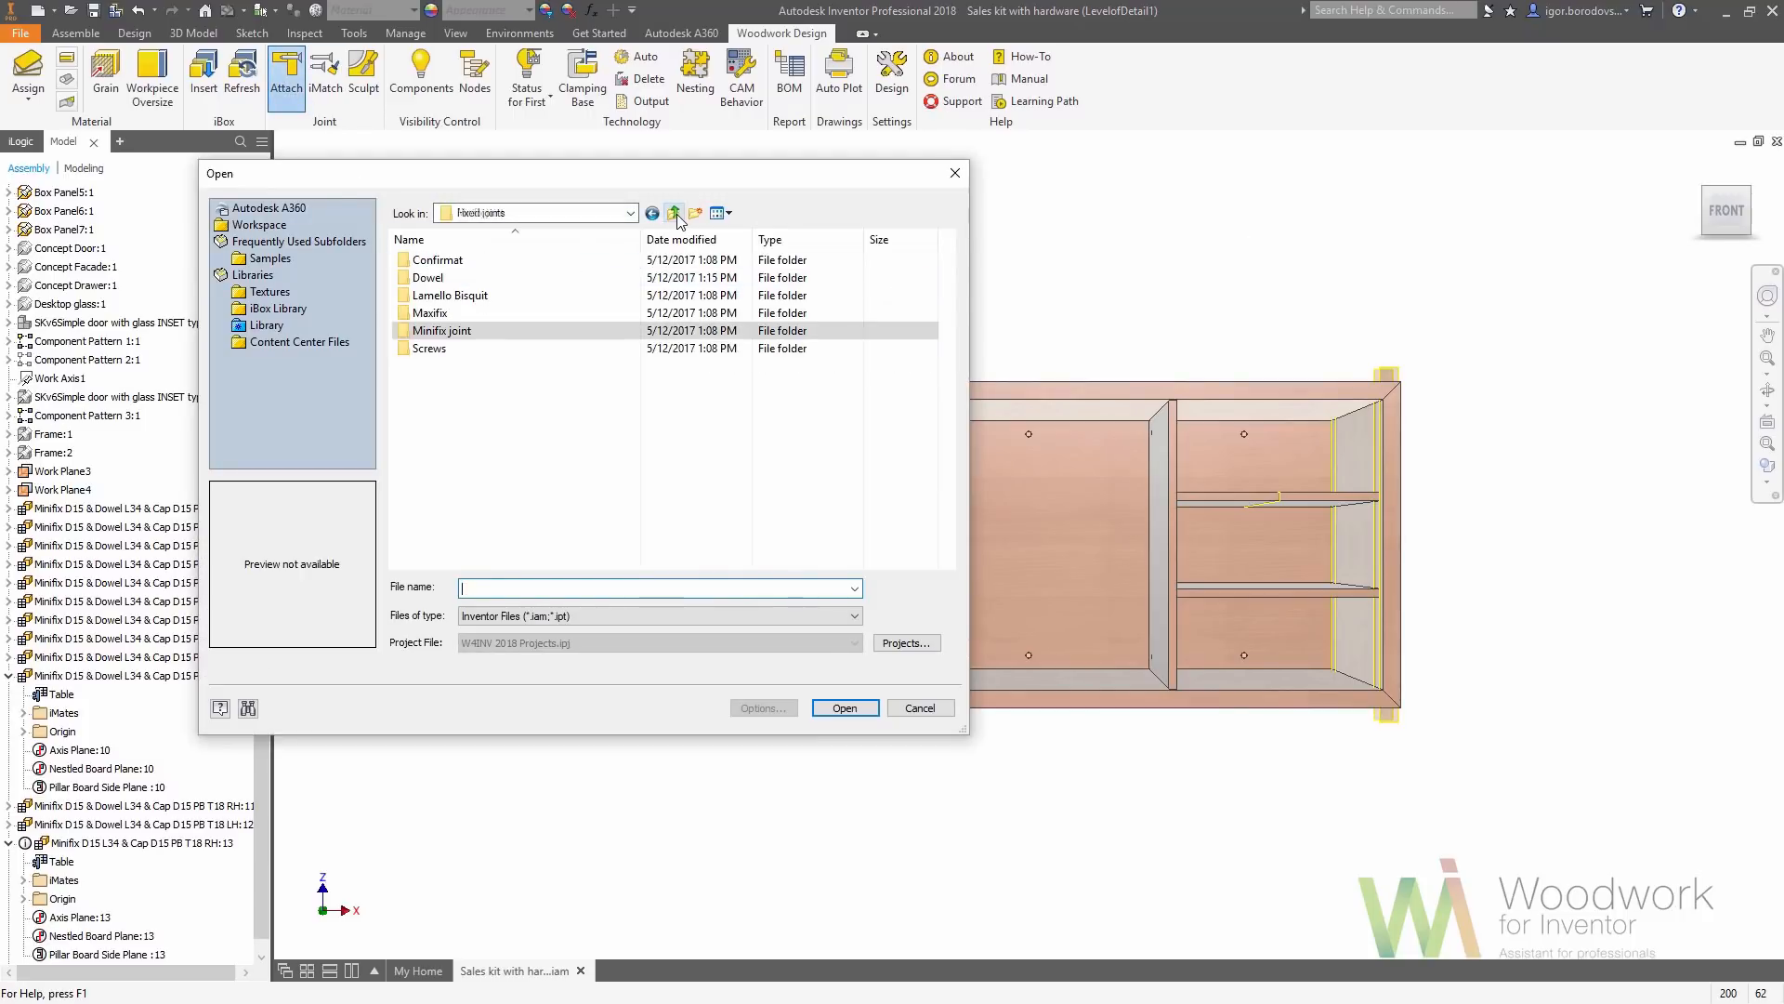
pyautogui.click(674, 214)
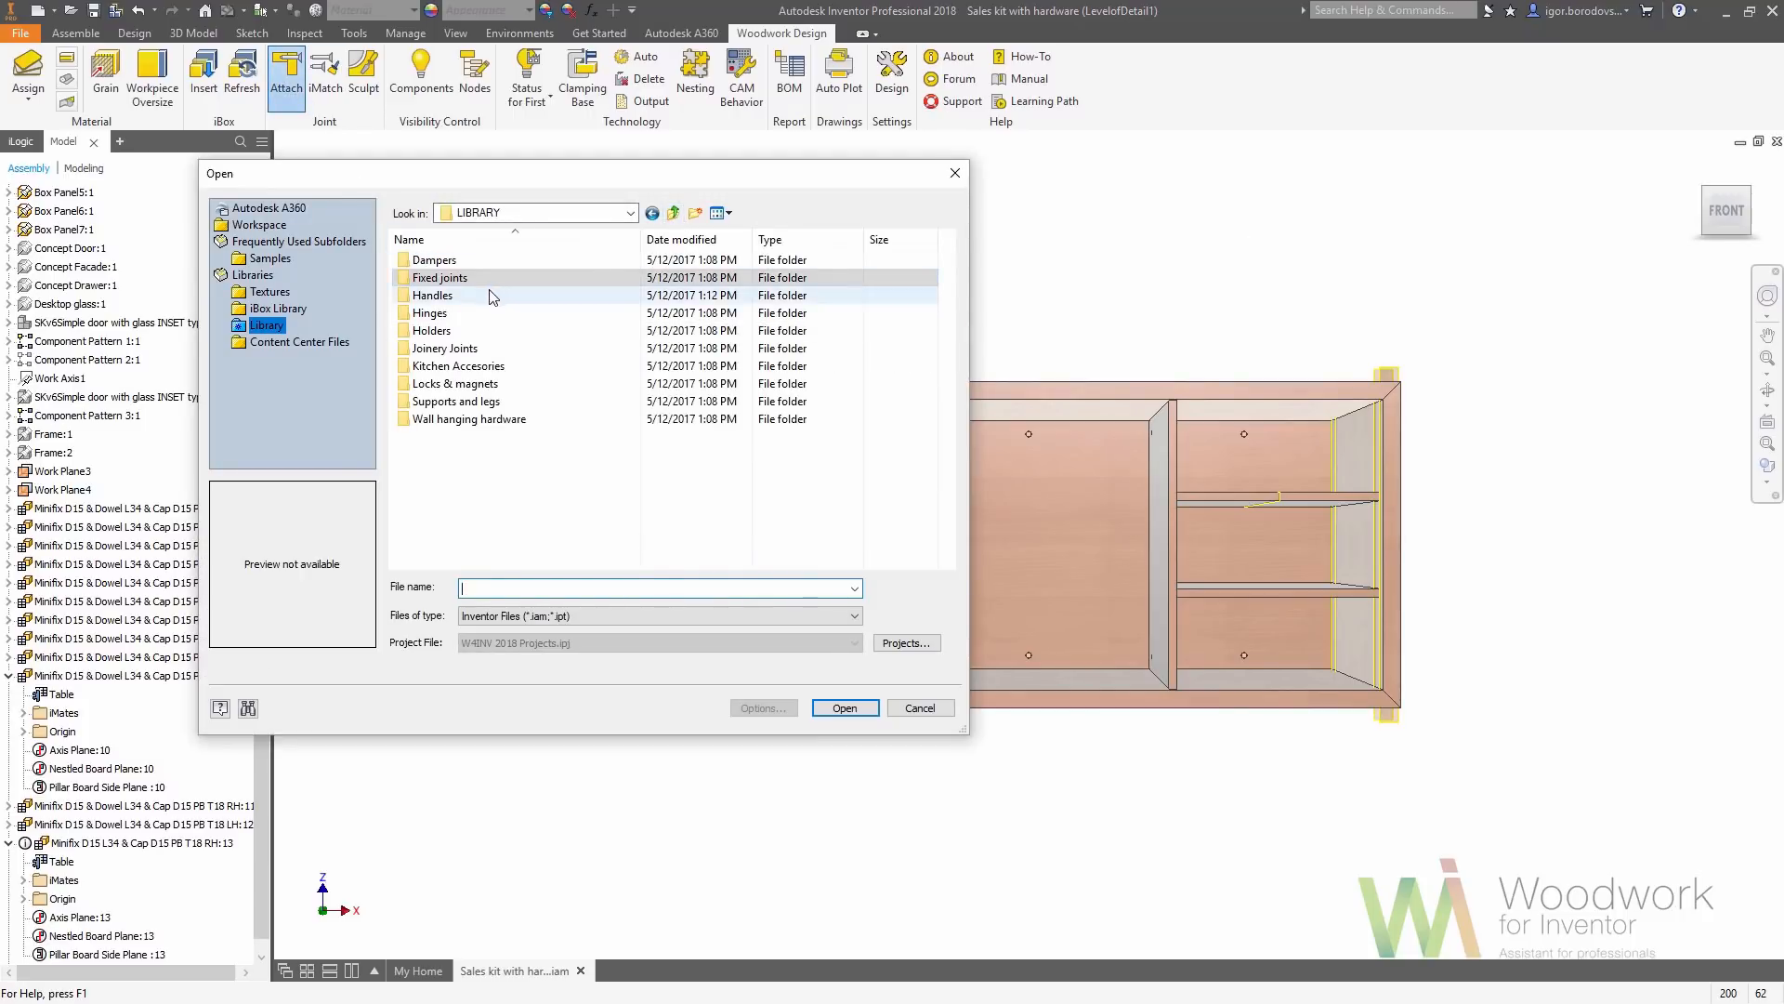
pyautogui.doubleClick(432, 332)
pyautogui.click(456, 262)
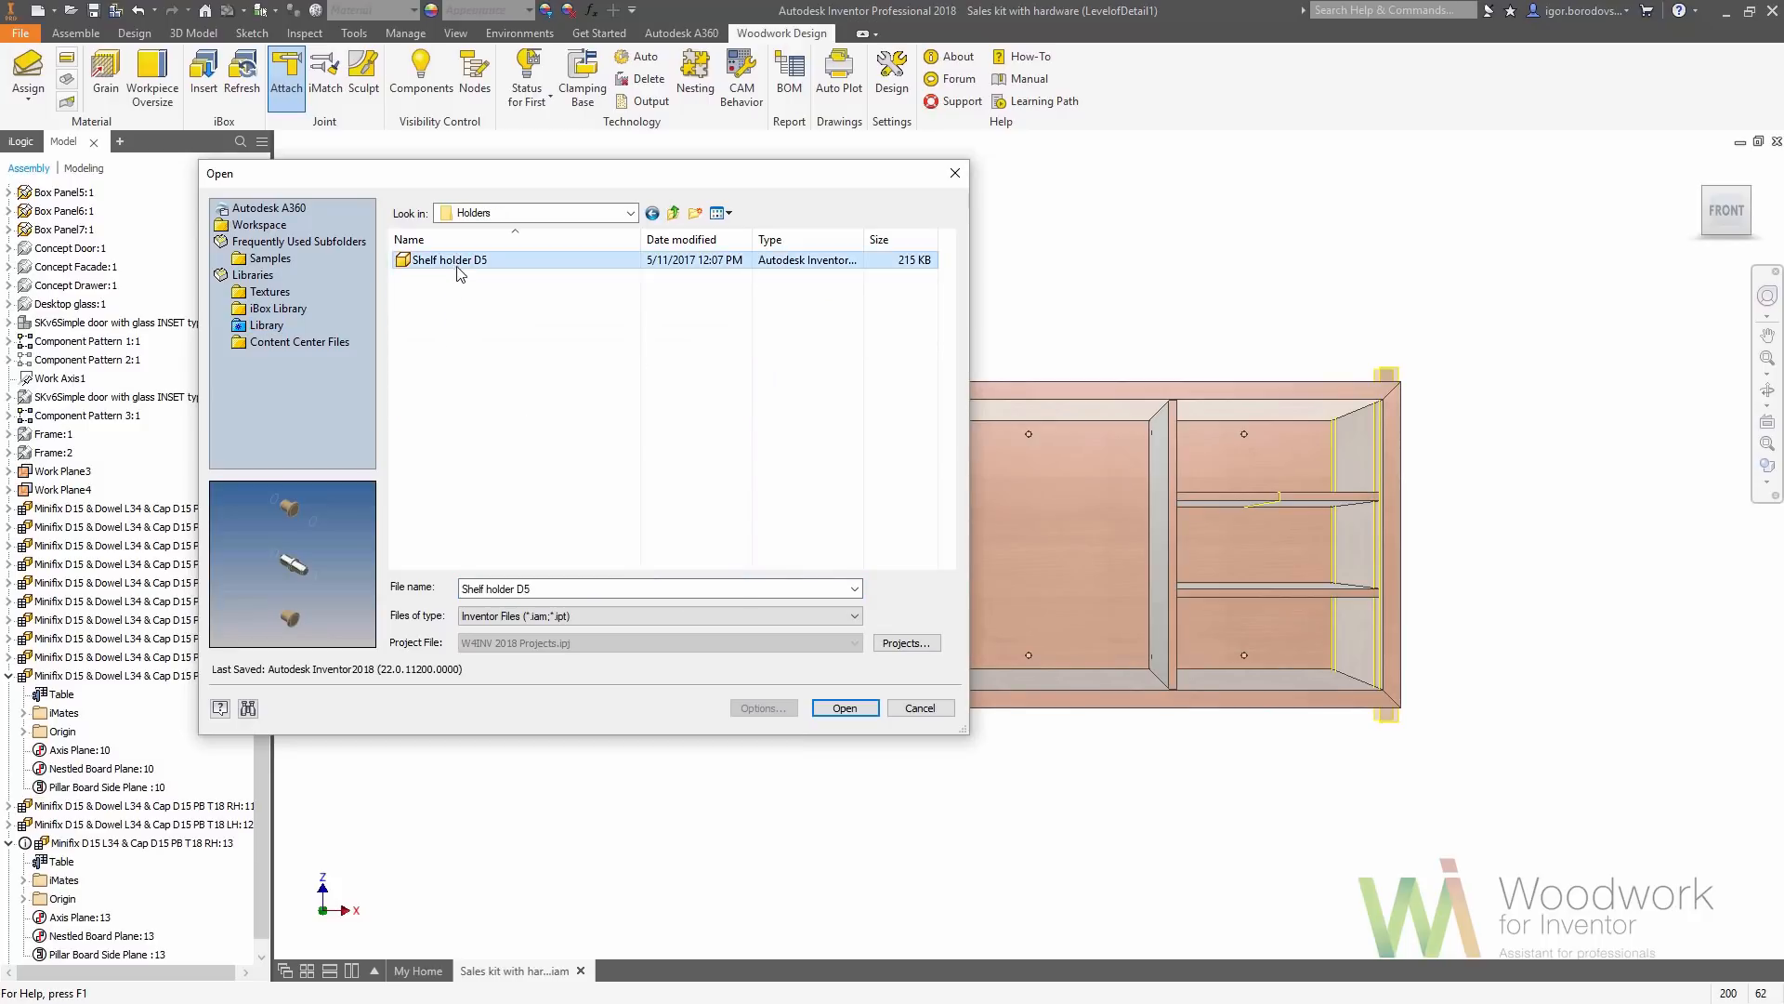
pyautogui.click(827, 707)
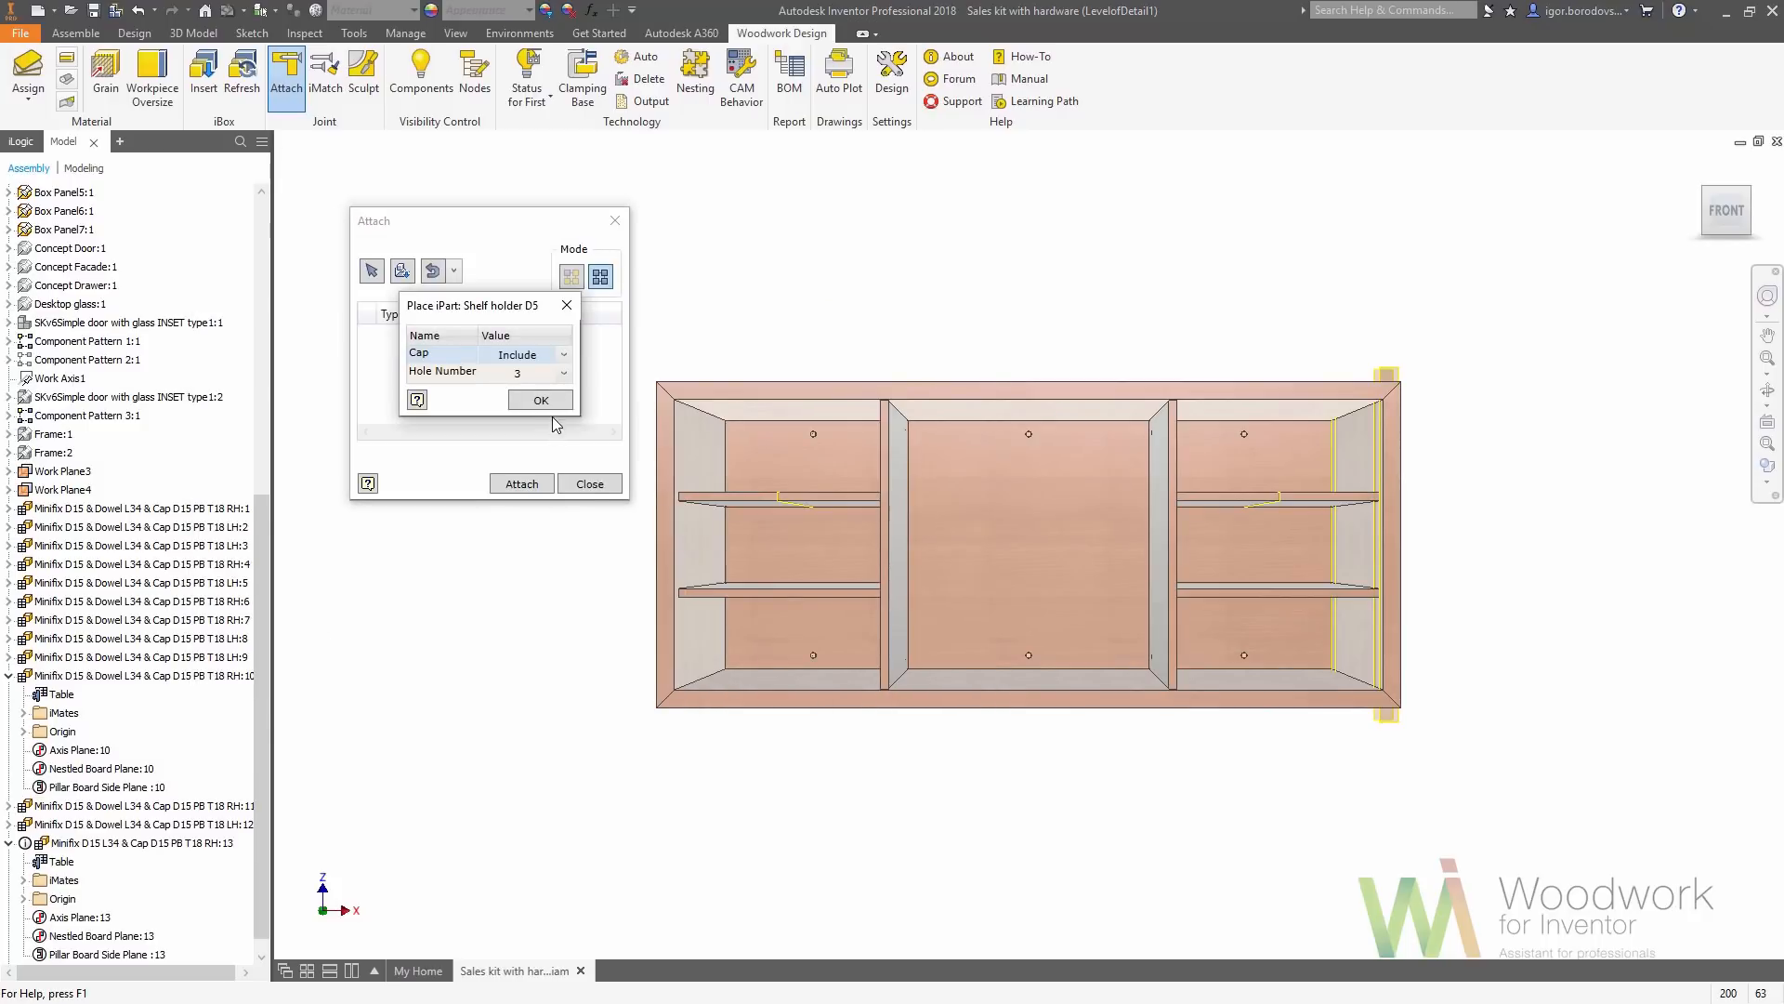
pyautogui.click(549, 404)
# Assign the shelf holder's Side Board Plane to the side and divider faces beside the shelves, and its Shelf Pottom Plane to the shelf undersides
pyautogui.click(701, 557)
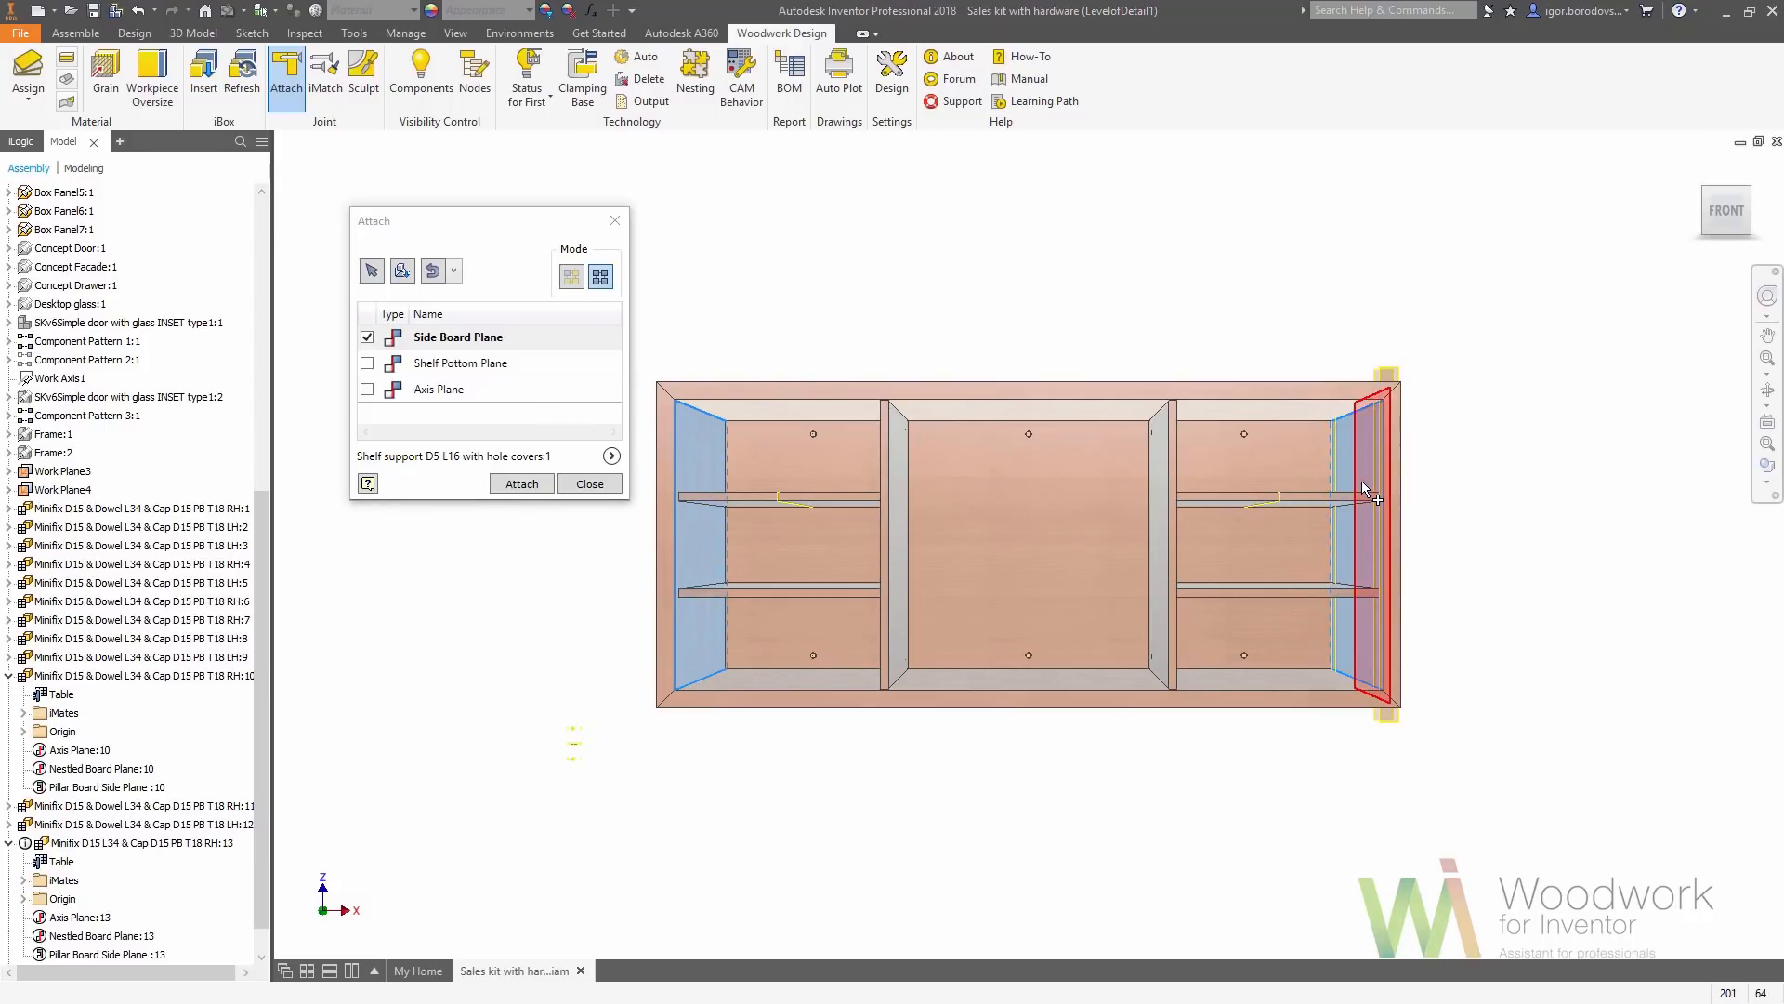
pyautogui.press('F4')
pyautogui.moveTo(1327, 545); pyautogui.dragTo(874, 543)
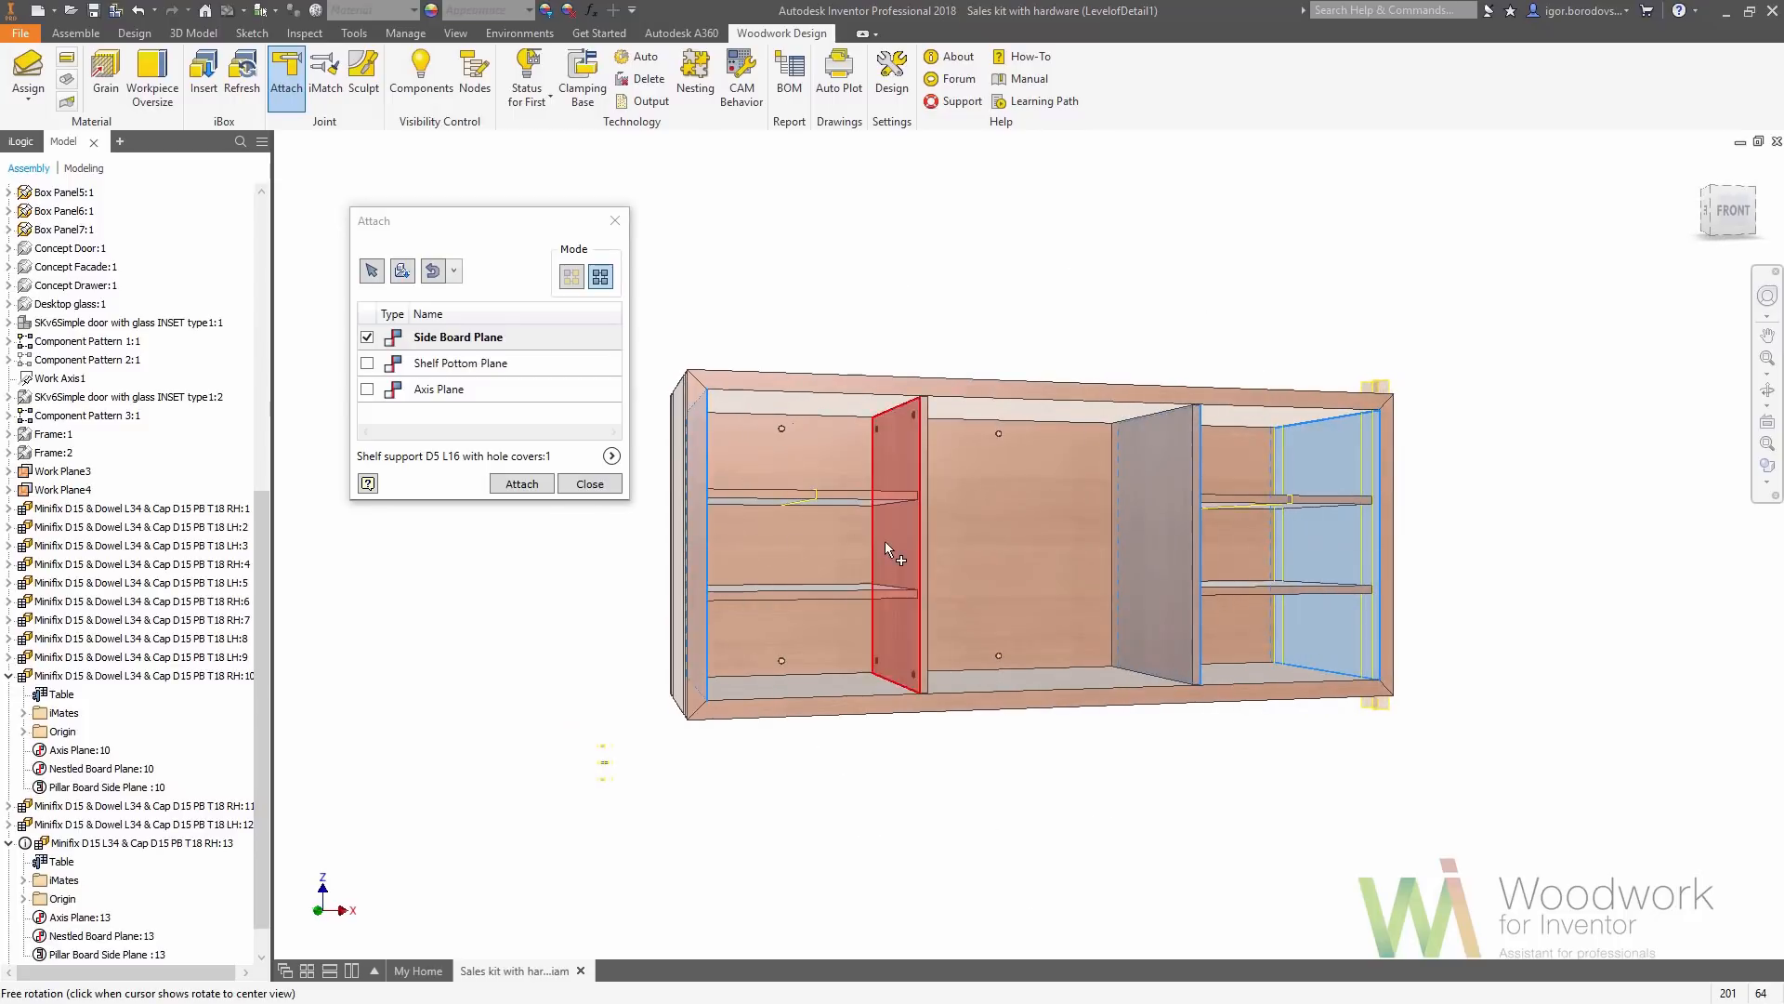
pyautogui.click(509, 364)
pyautogui.press('F4')
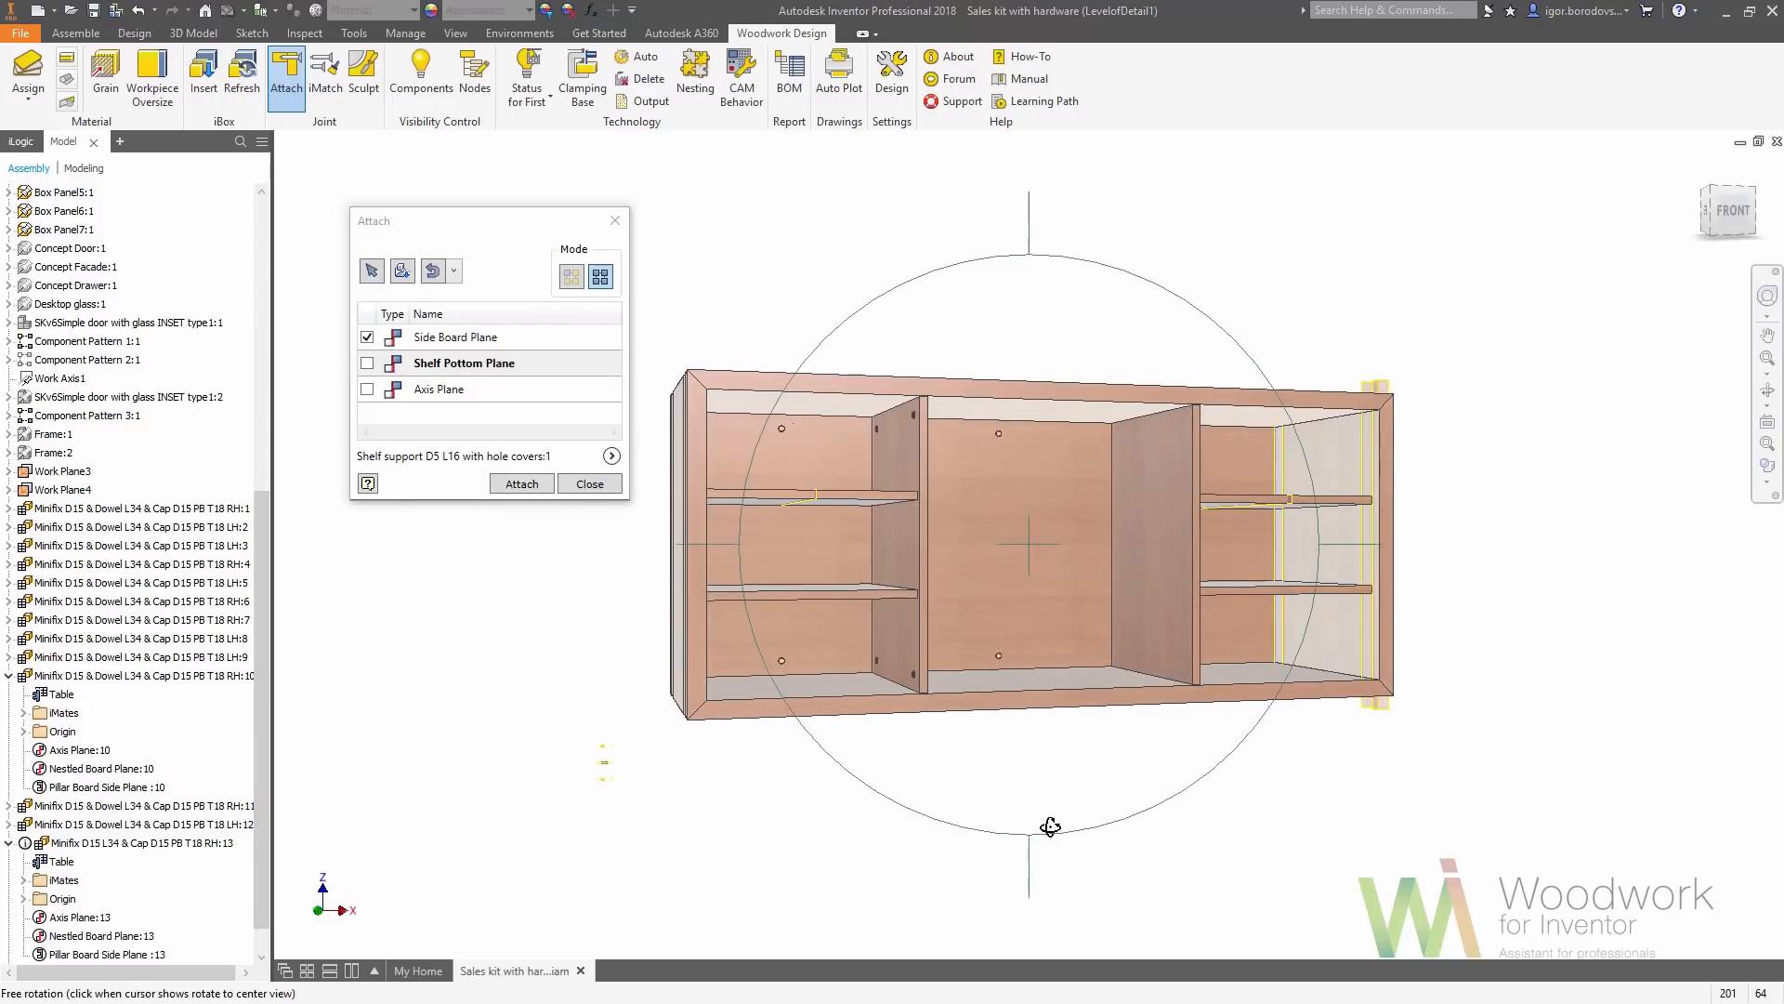
pyautogui.moveTo(1031, 840); pyautogui.dragTo(1031, 824)
pyautogui.click(857, 602)
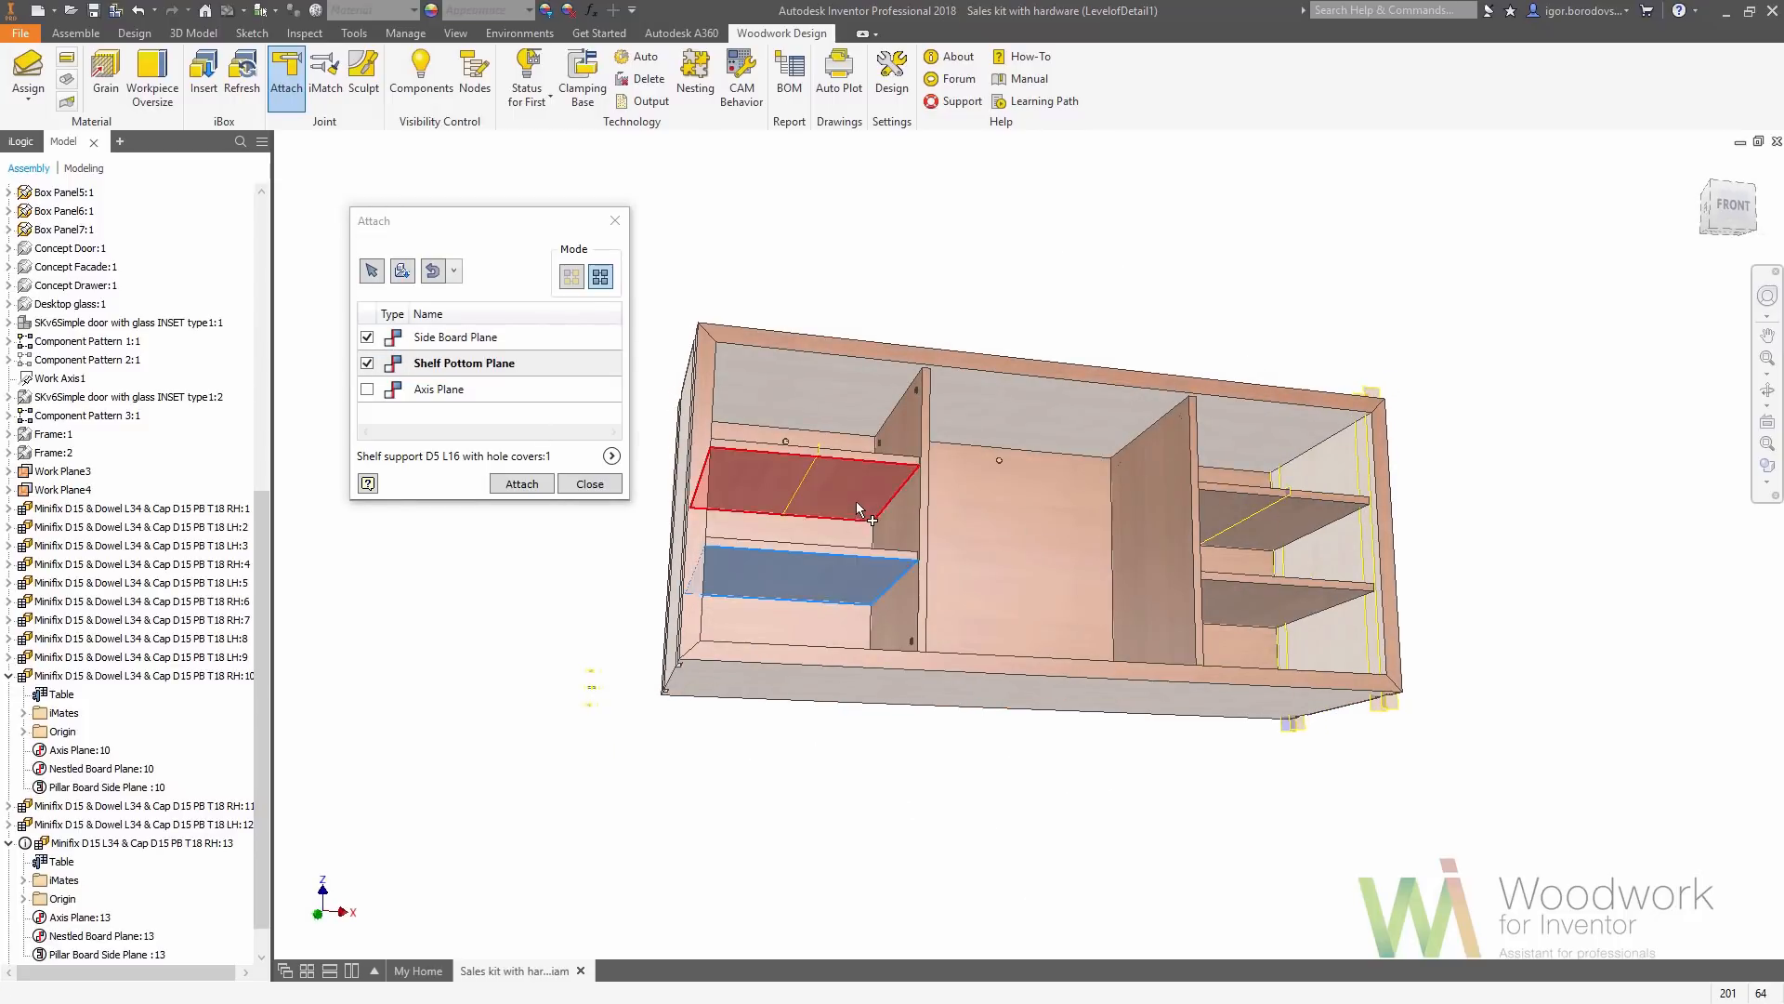
# Assign the holder's Axis Plane to the front and rear vertical work planes and attach the shelf holders
pyautogui.click(492, 395)
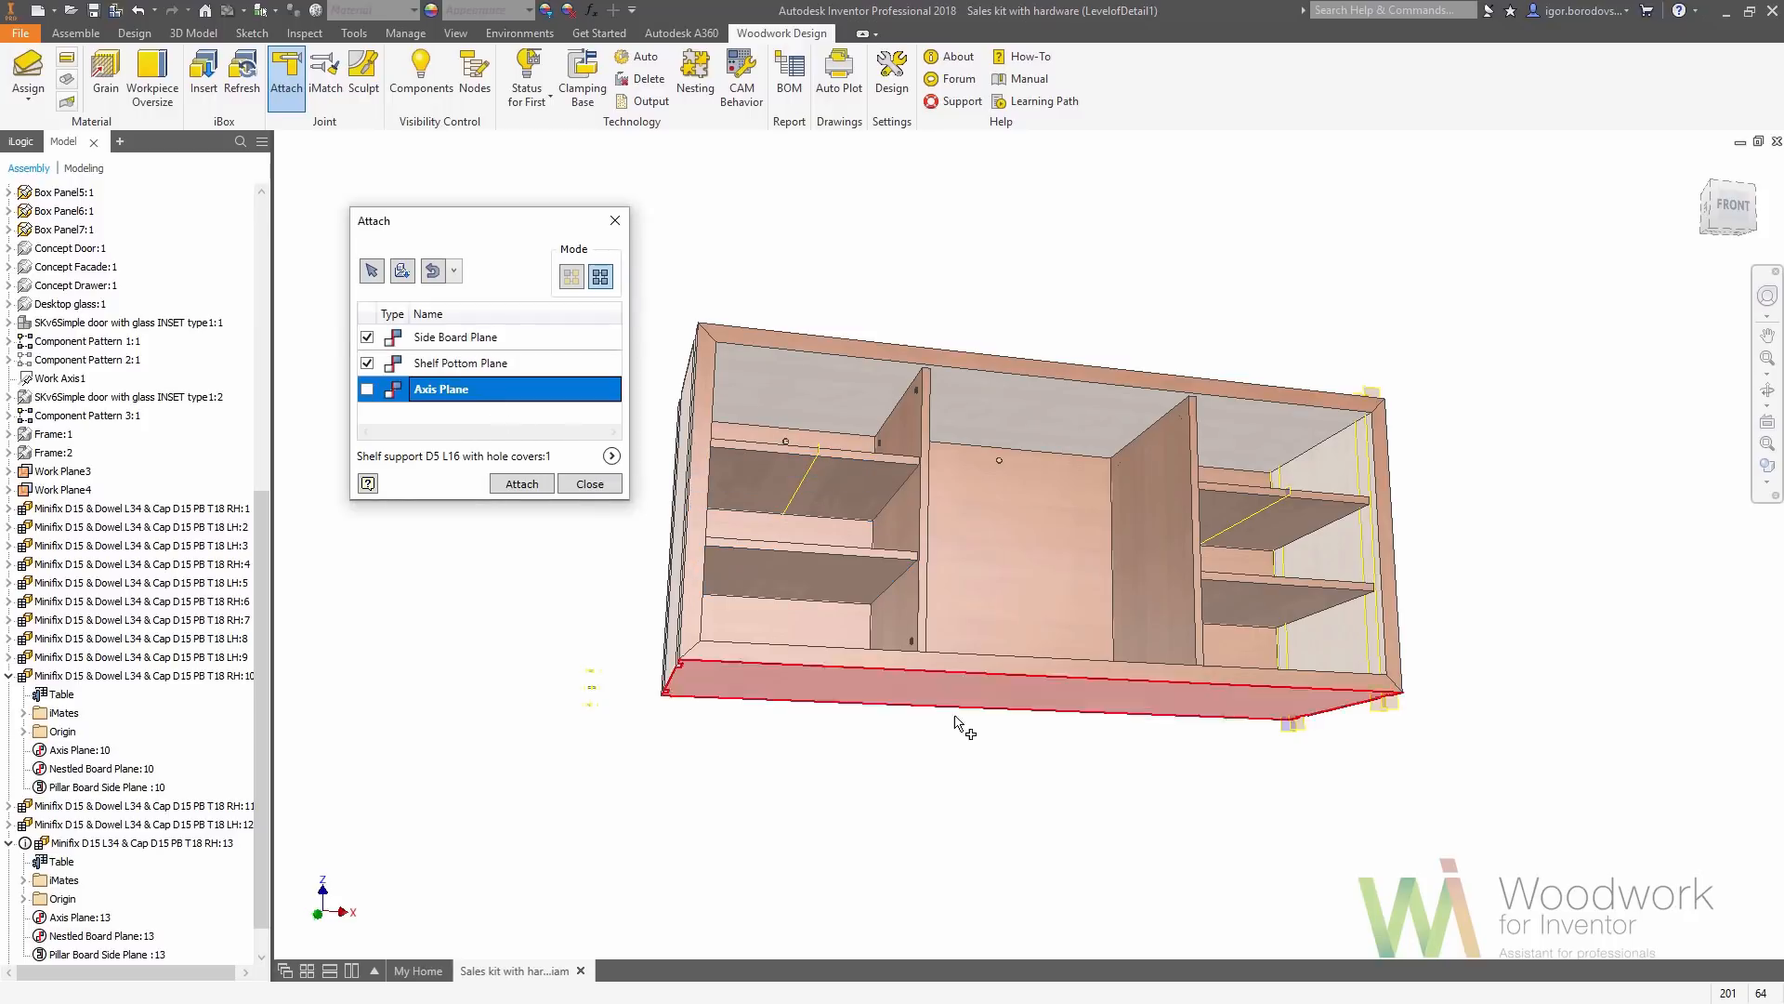
pyautogui.click(1380, 714)
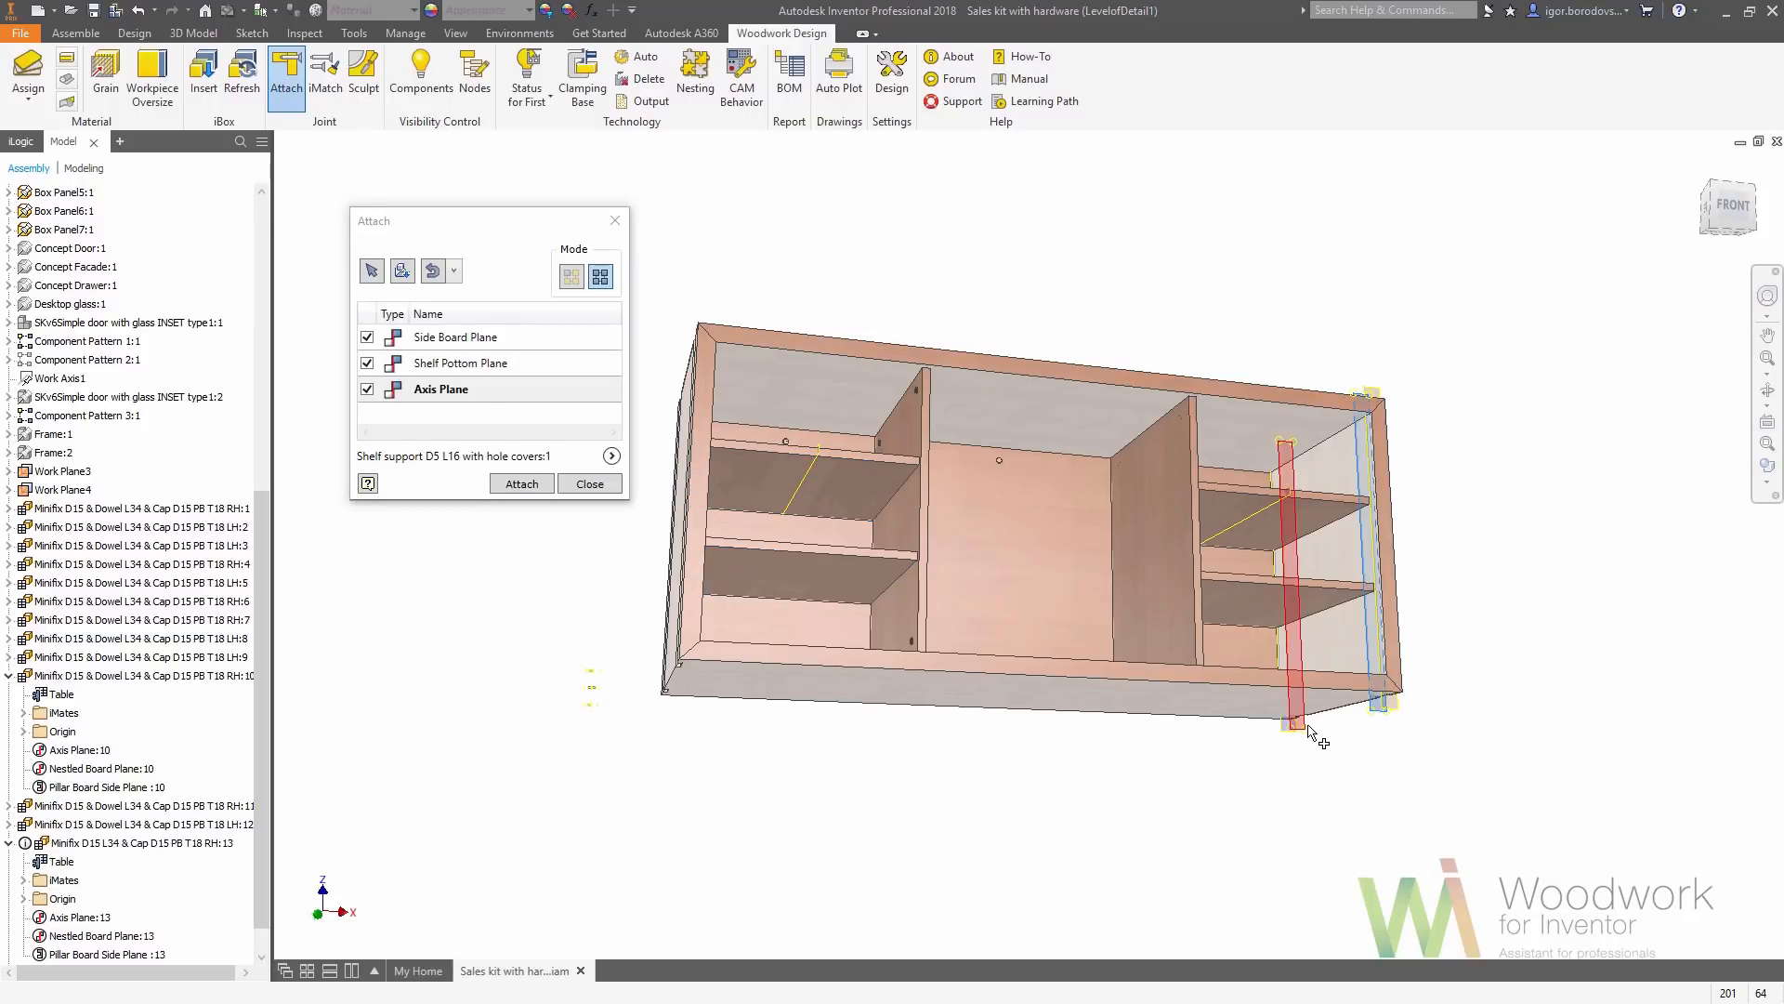
pyautogui.click(537, 482)
pyautogui.click(570, 484)
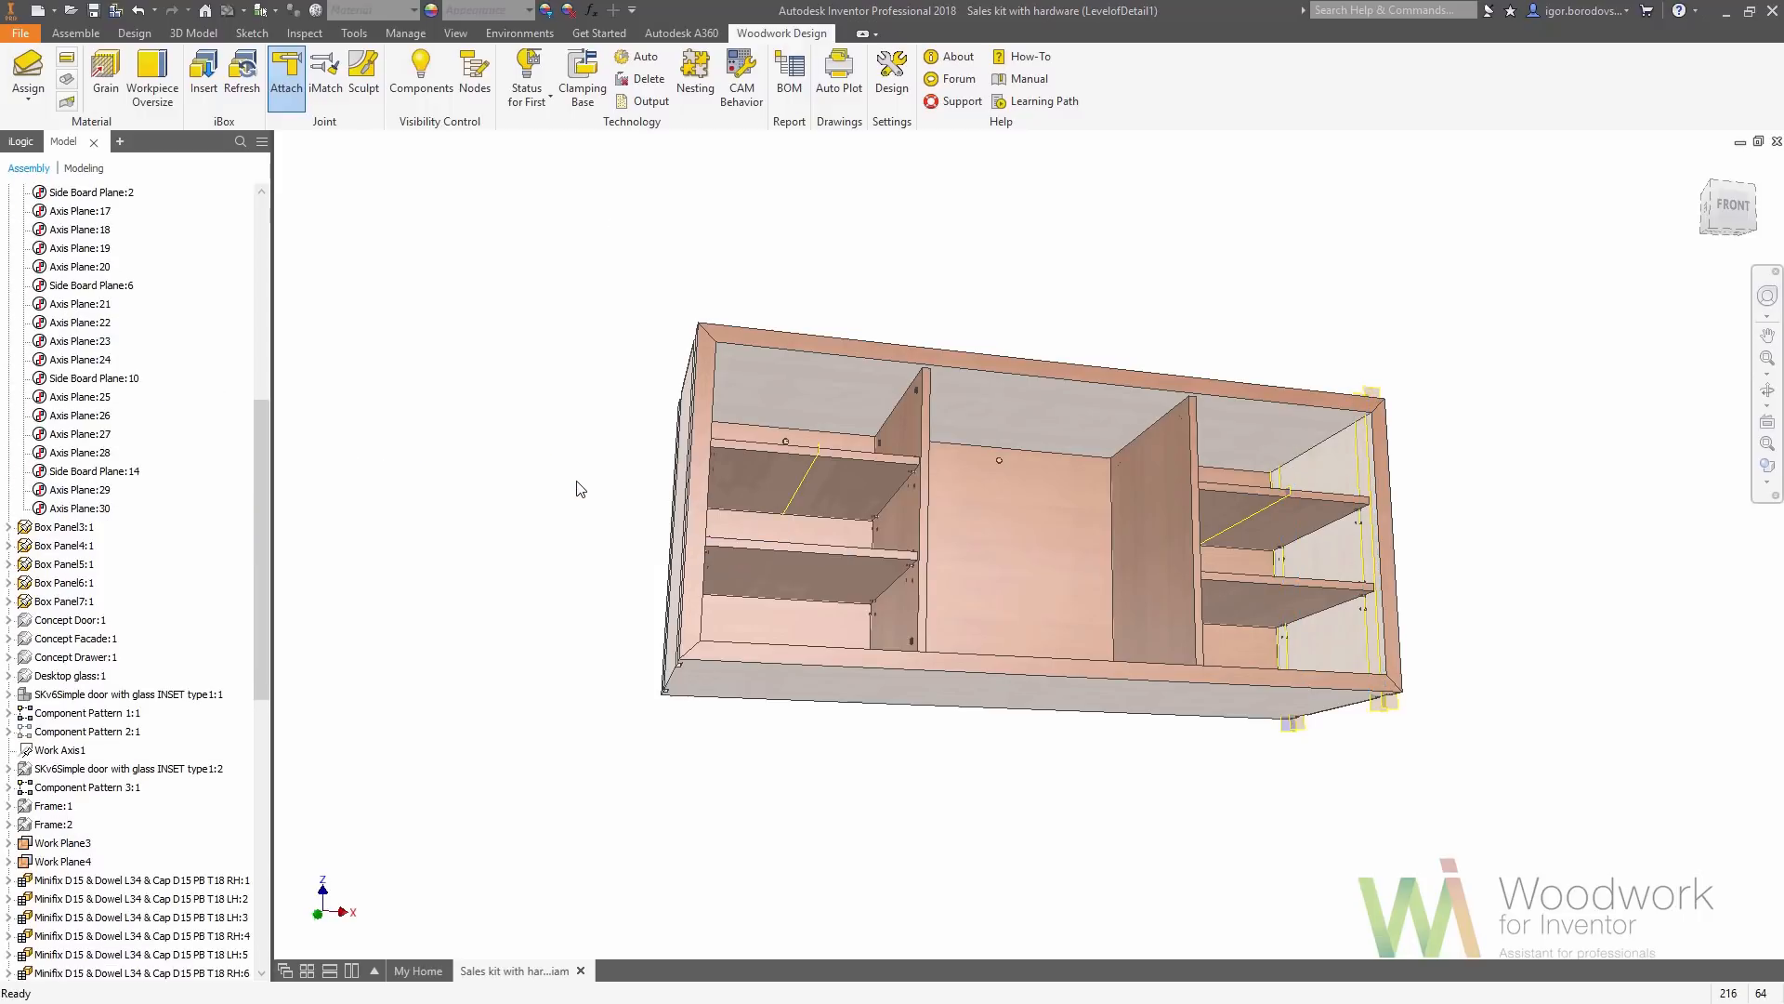
pyautogui.scroll(3, 896, 472)
pyautogui.press('F6')
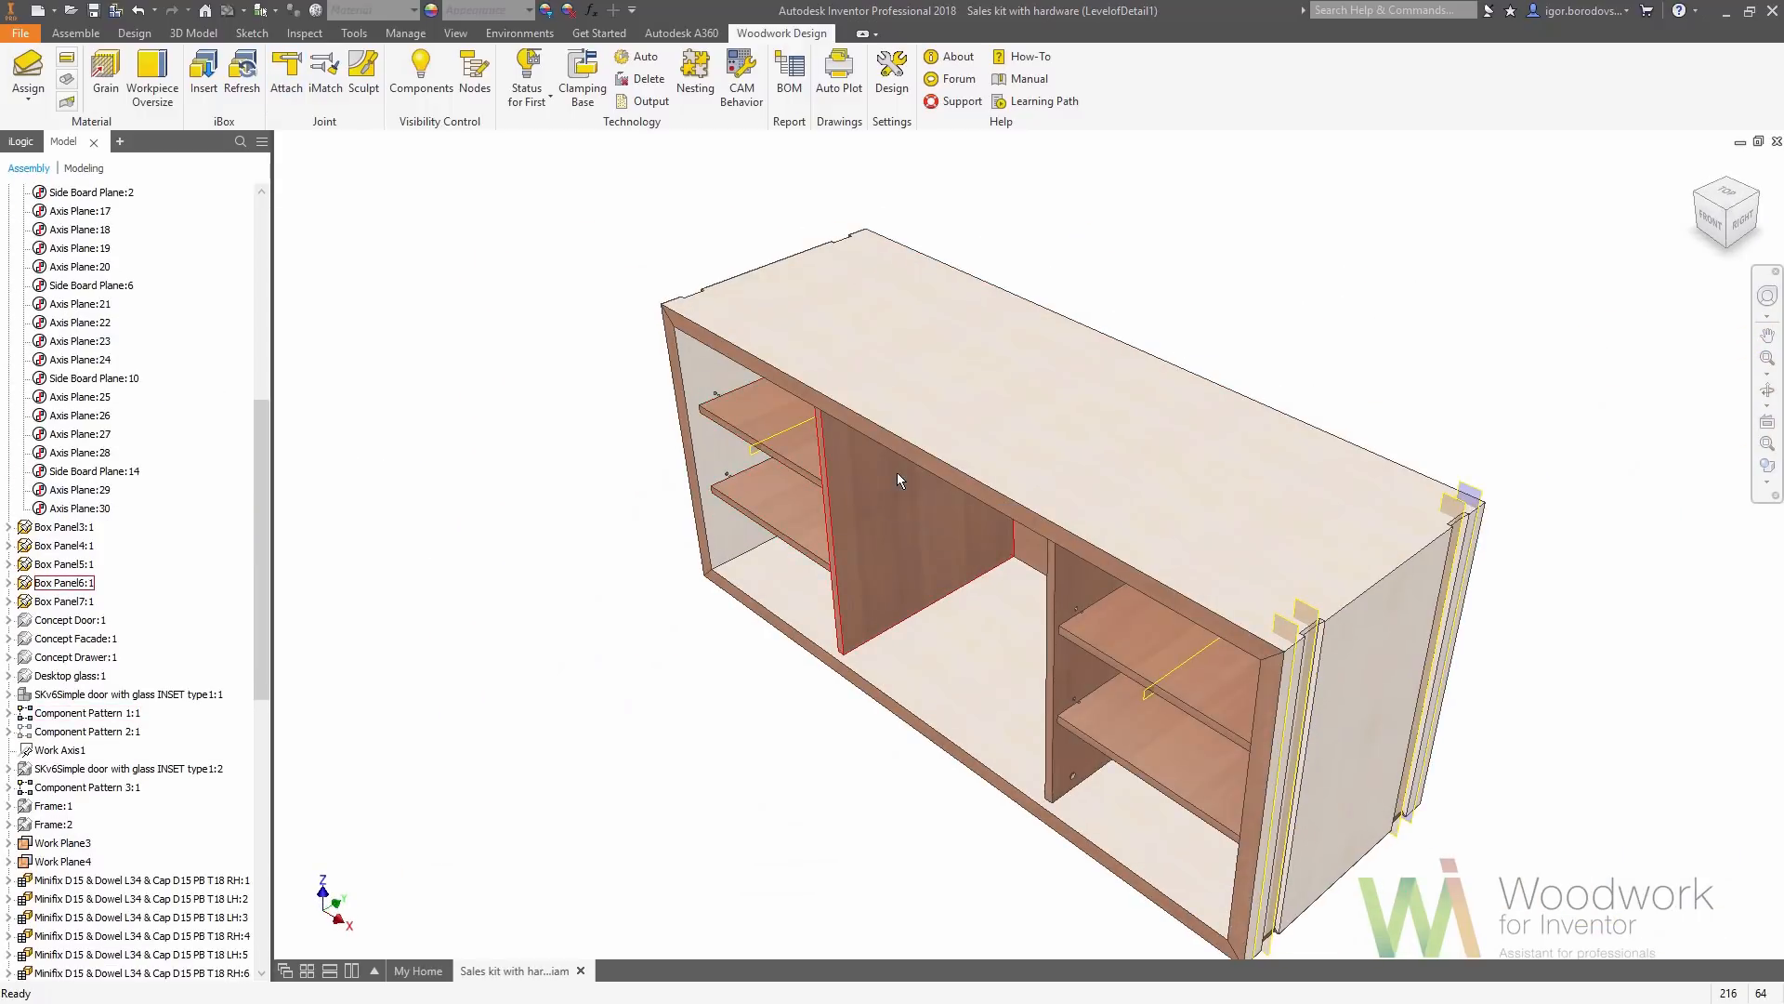
# Load iLogic Double Sided Mitre Joint v5 from the Minifix joint folder as an iLogic component
pyautogui.click(78, 33)
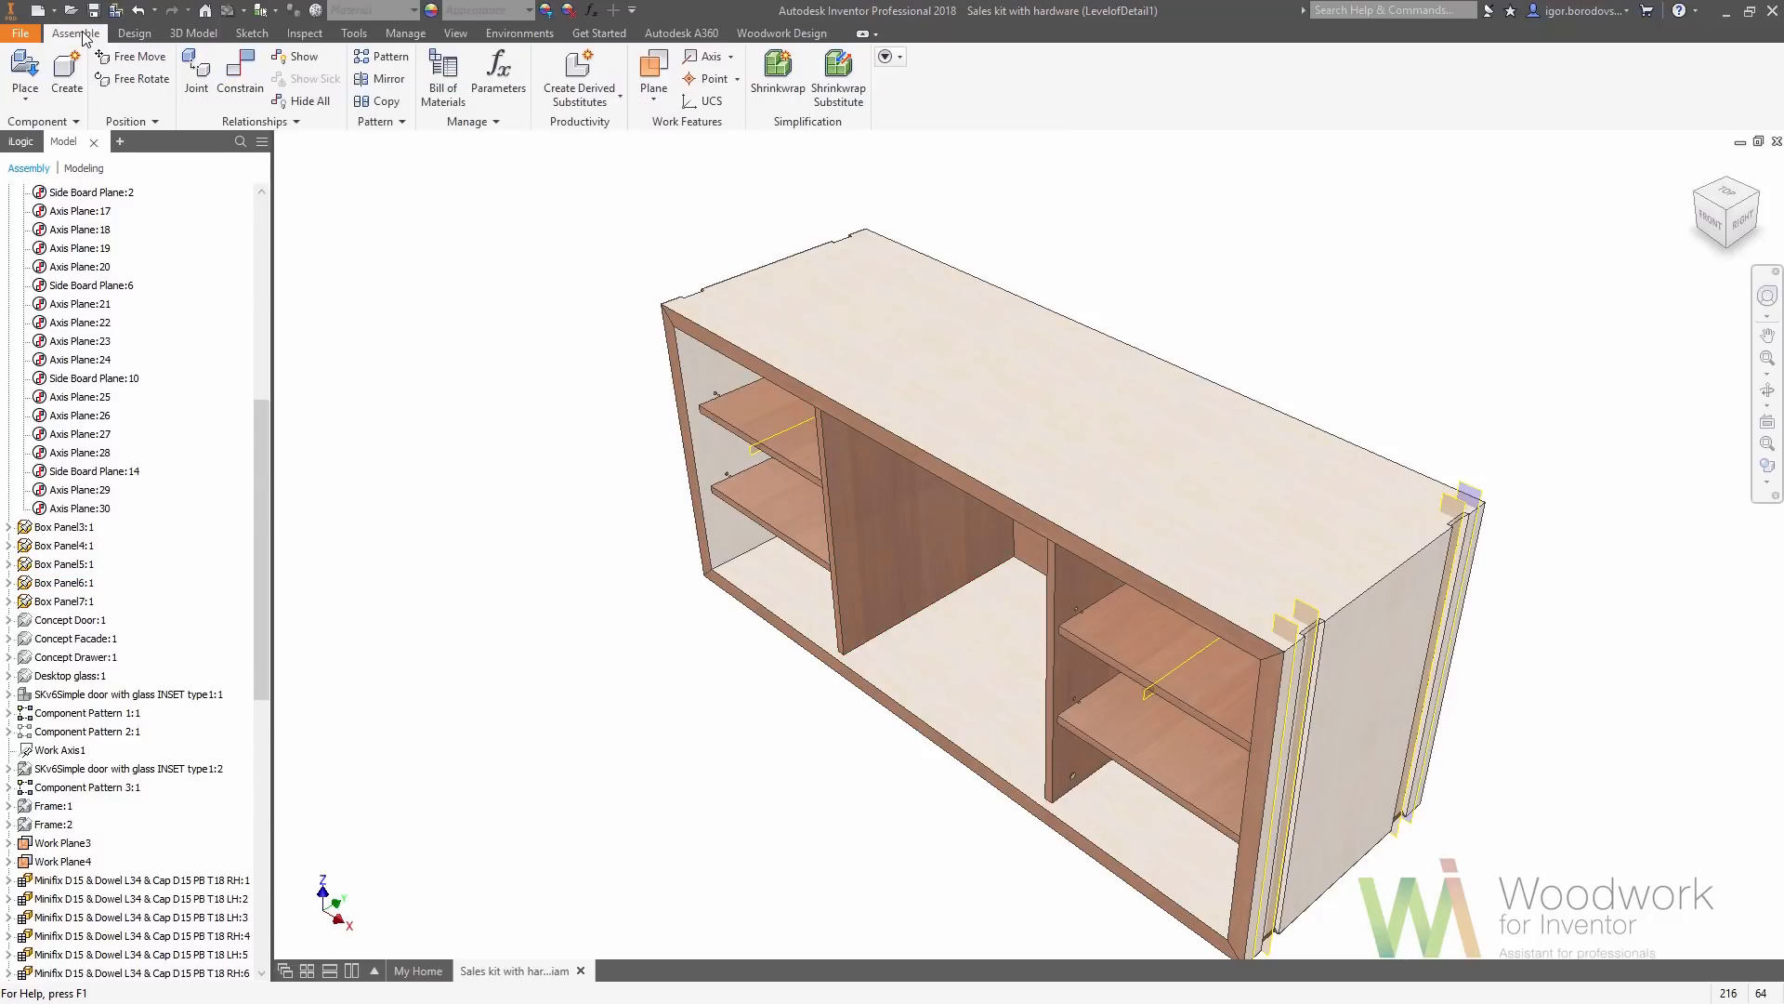
pyautogui.click(32, 98)
pyautogui.click(35, 243)
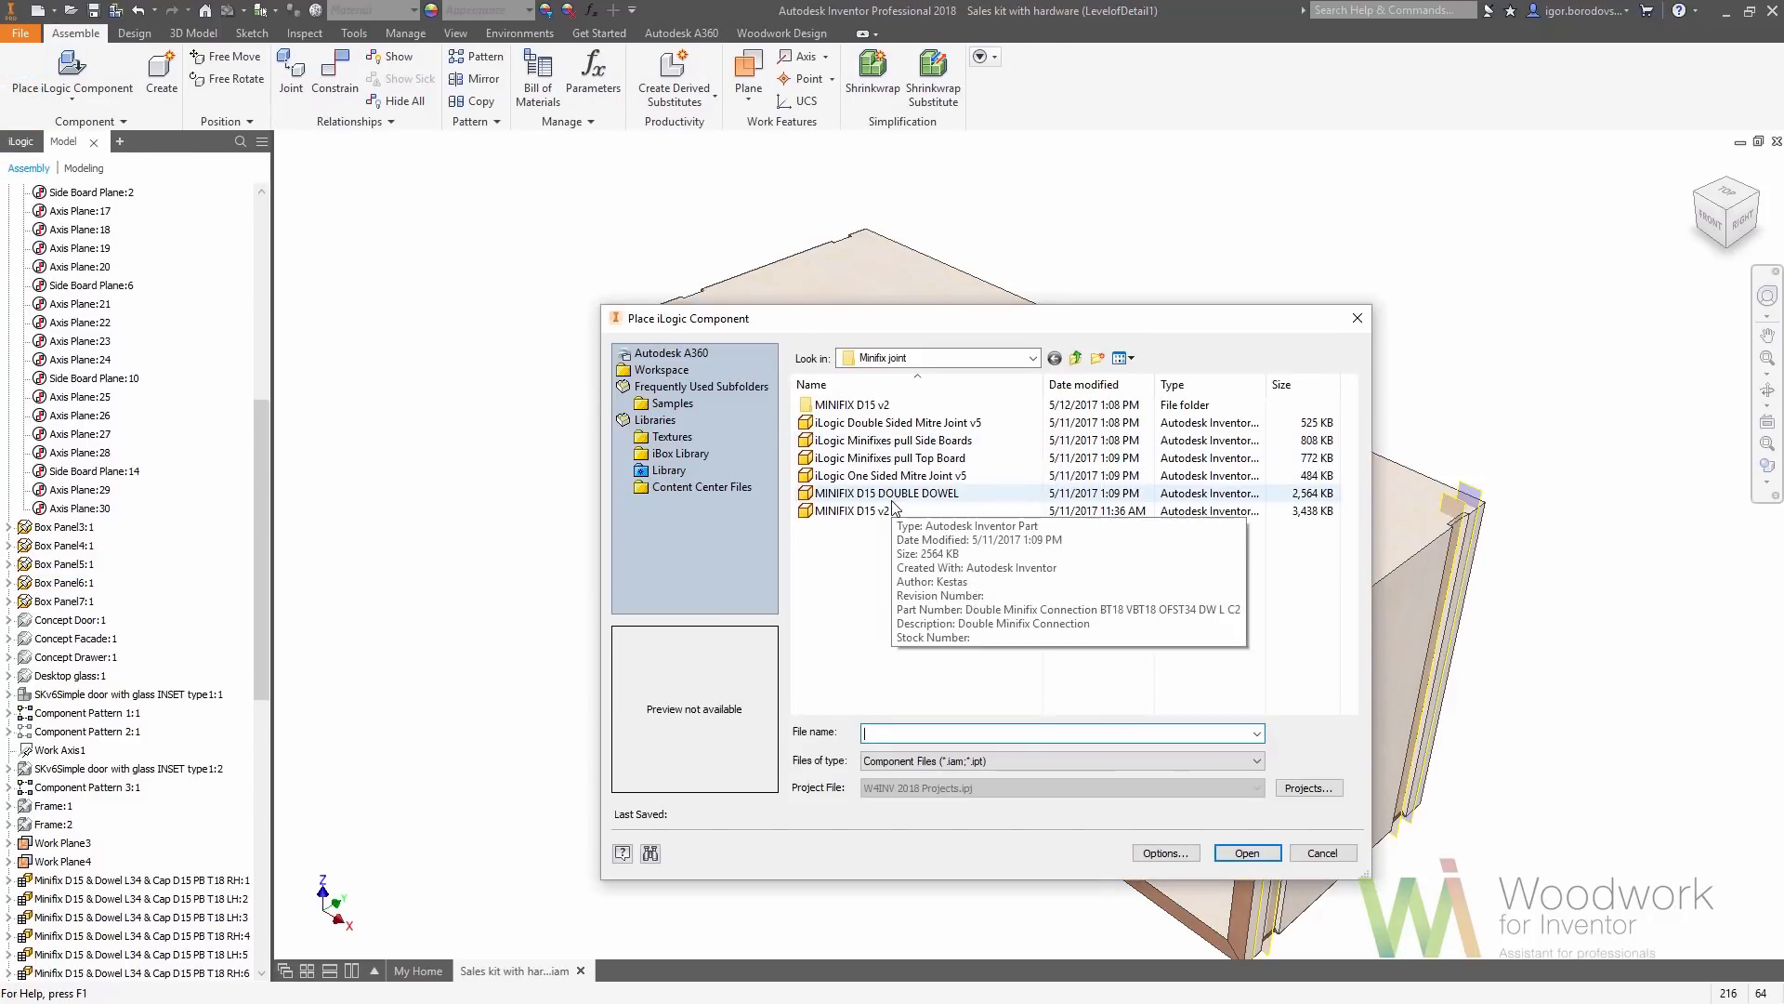
pyautogui.click(913, 424)
pyautogui.click(1246, 853)
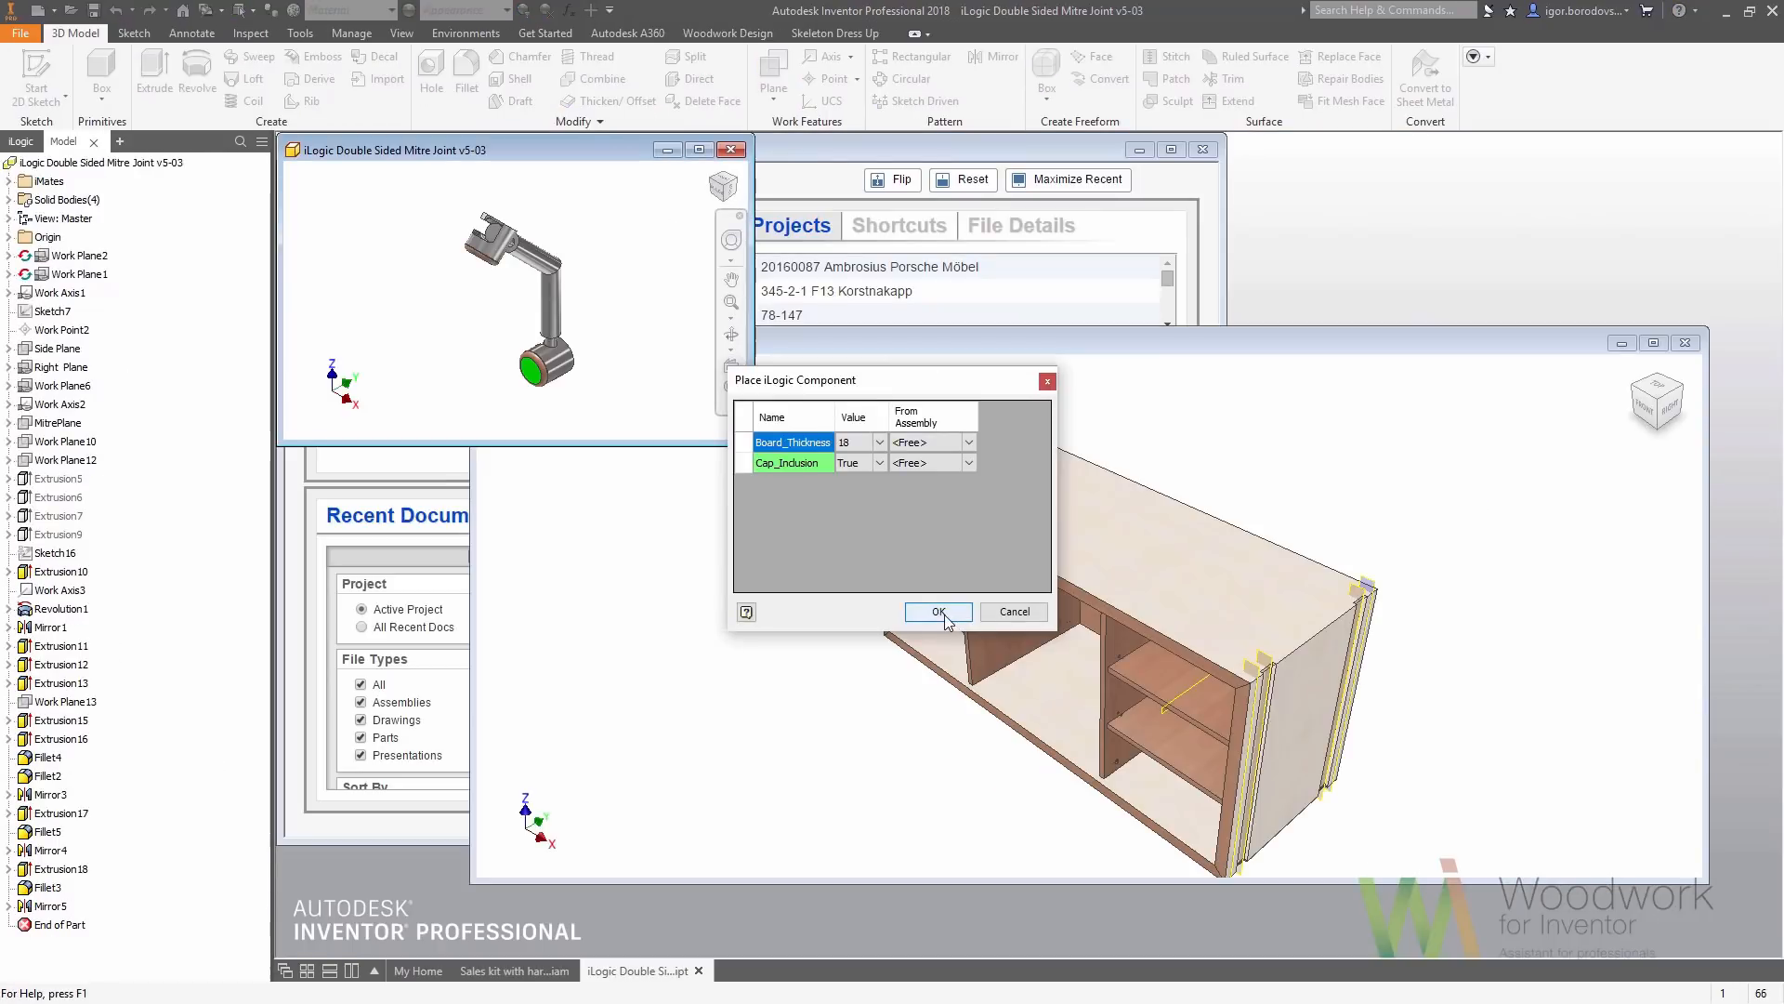
# Place the mitre joint beside the cabinet with Board_Thickness 29 and make it adaptive
pyautogui.click(879, 442)
pyautogui.click(879, 531)
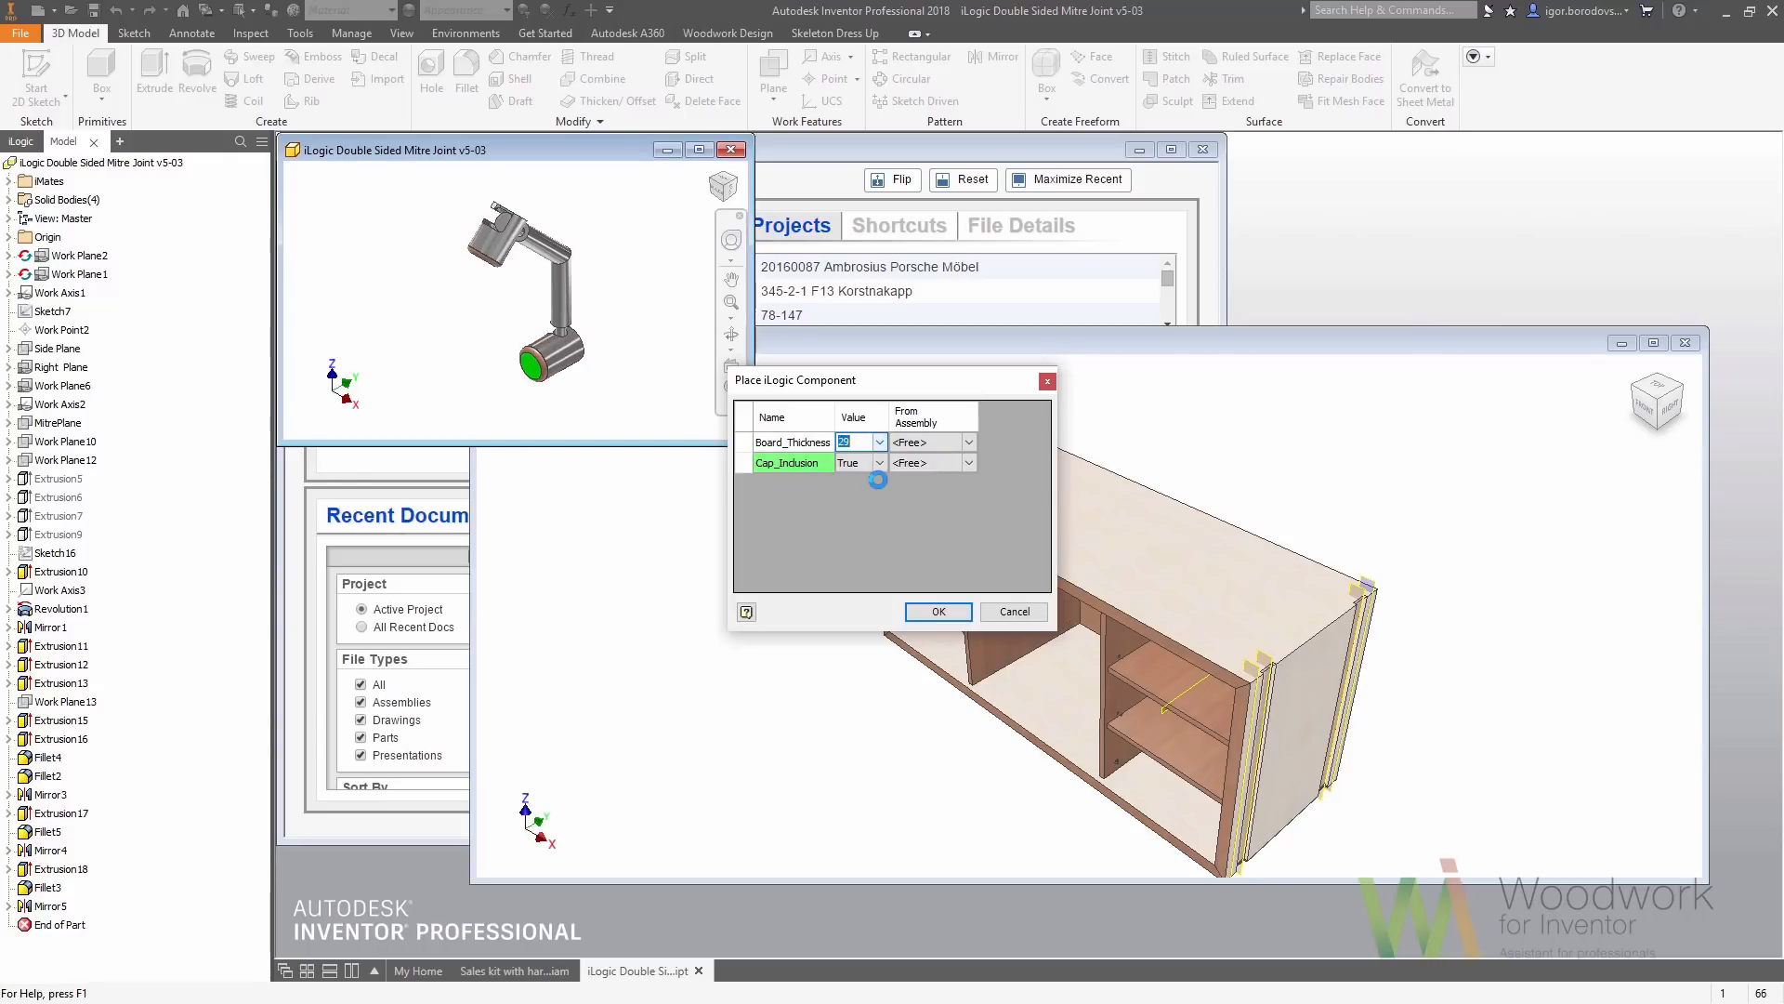
pyautogui.click(936, 611)
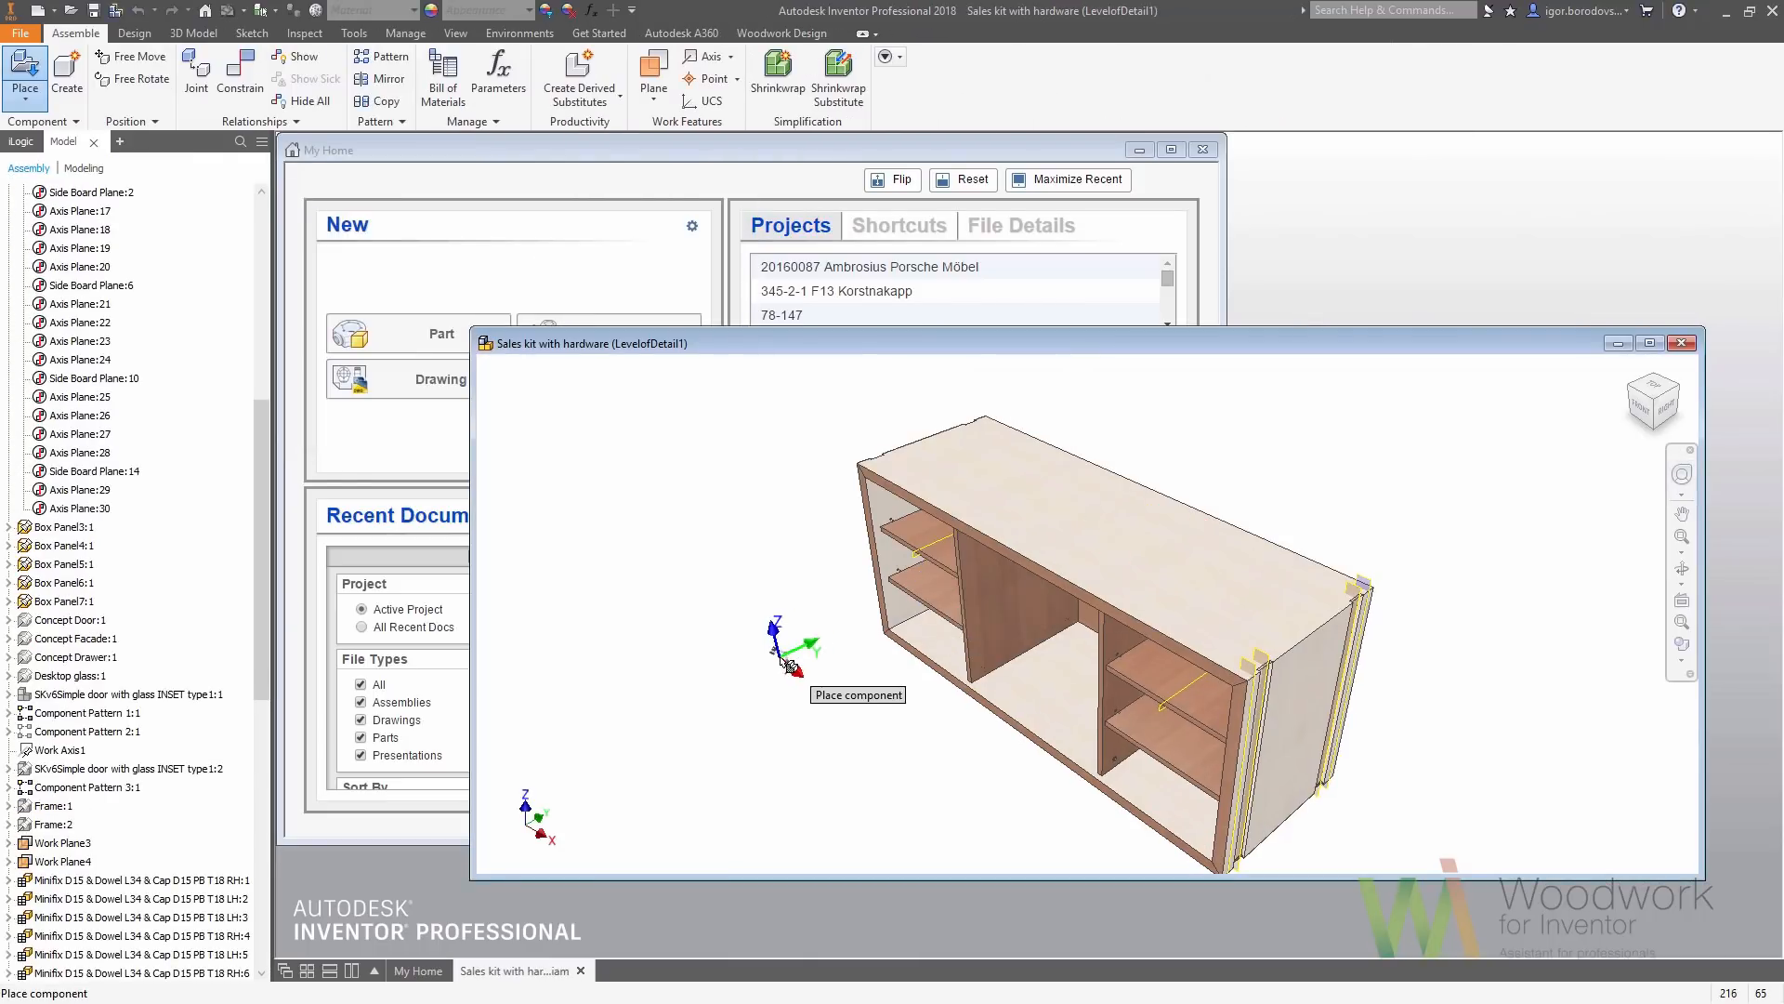
pyautogui.click(1651, 344)
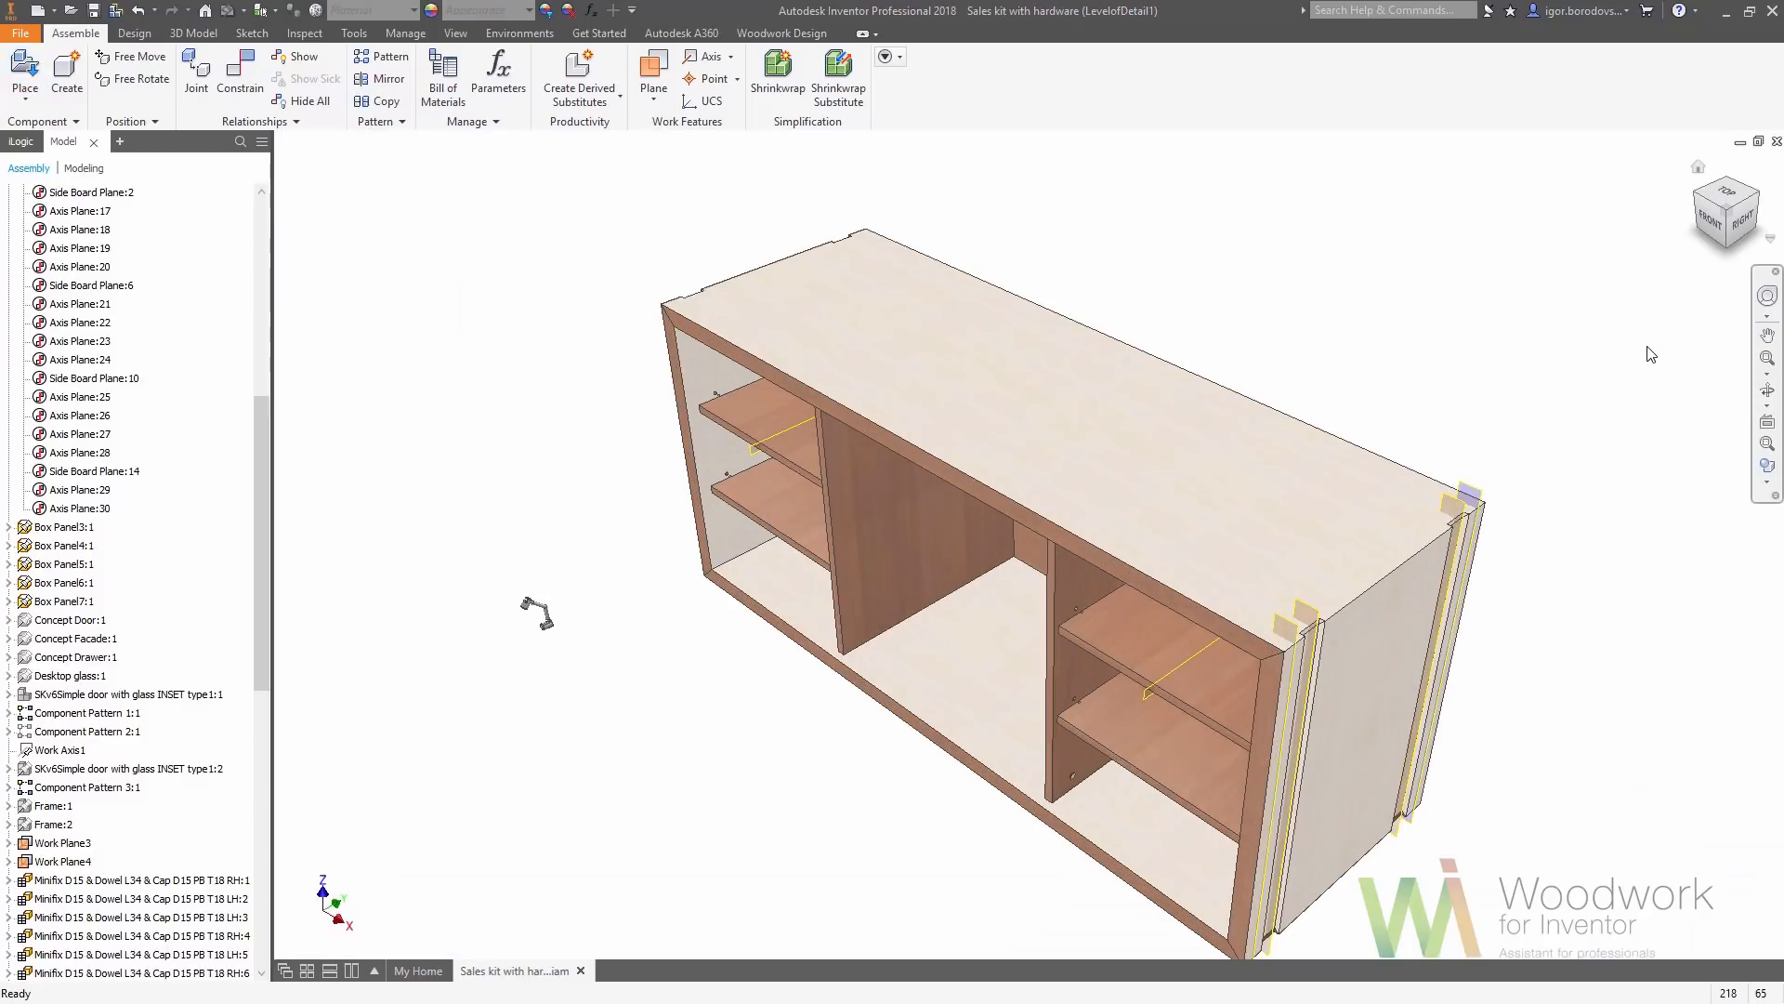
pyautogui.rightClick(536, 614)
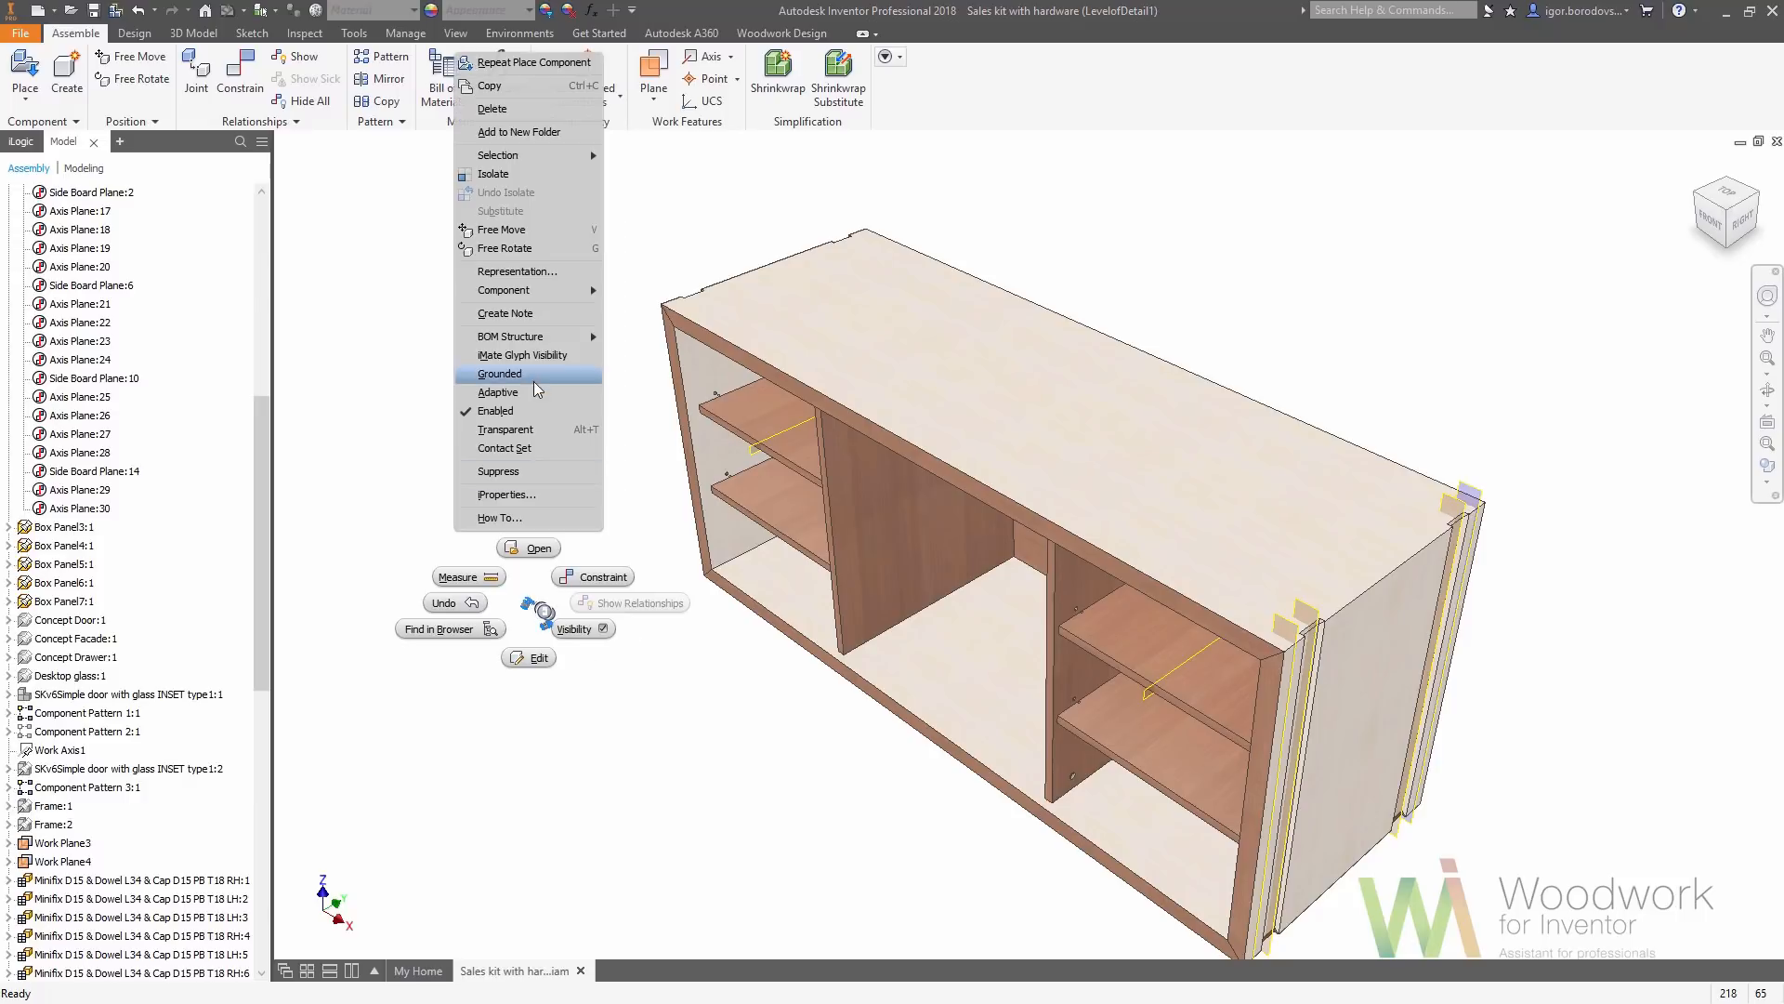
pyautogui.click(536, 398)
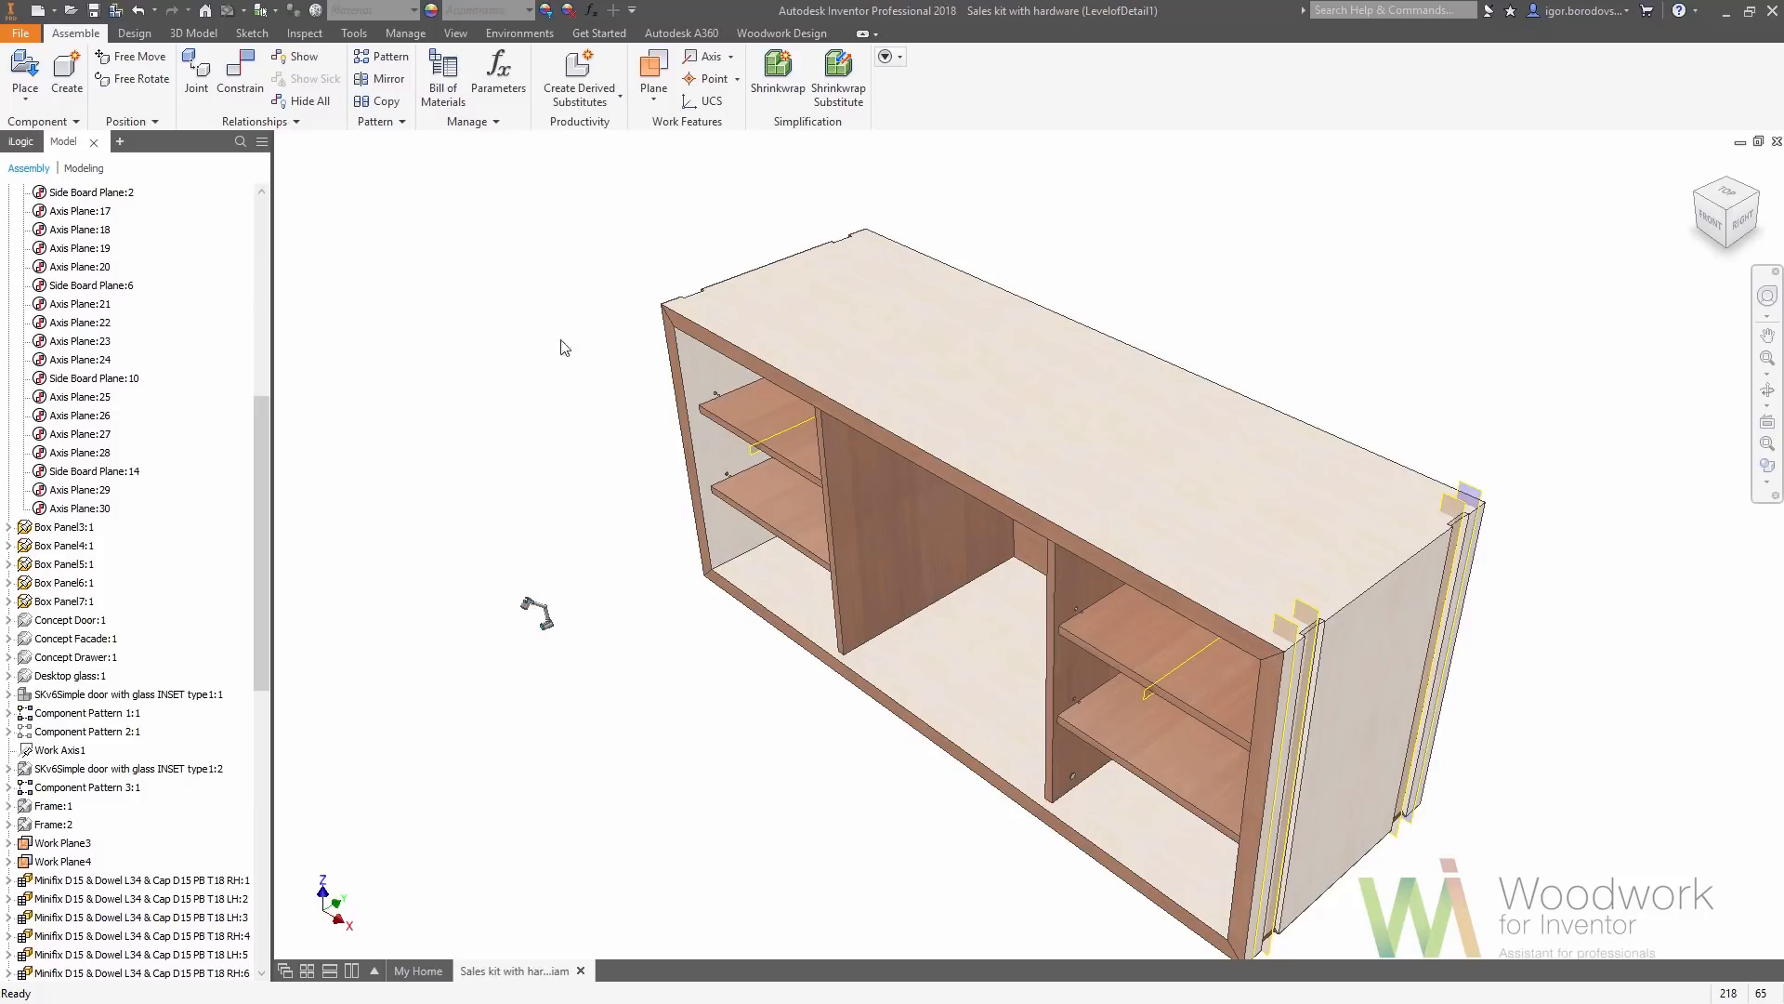
# Attach the mitre joint by its inner planes to the left side and bottom panels, and by its Axis Plane to the front work plane
pyautogui.click(781, 33)
pyautogui.click(286, 79)
pyautogui.click(535, 610)
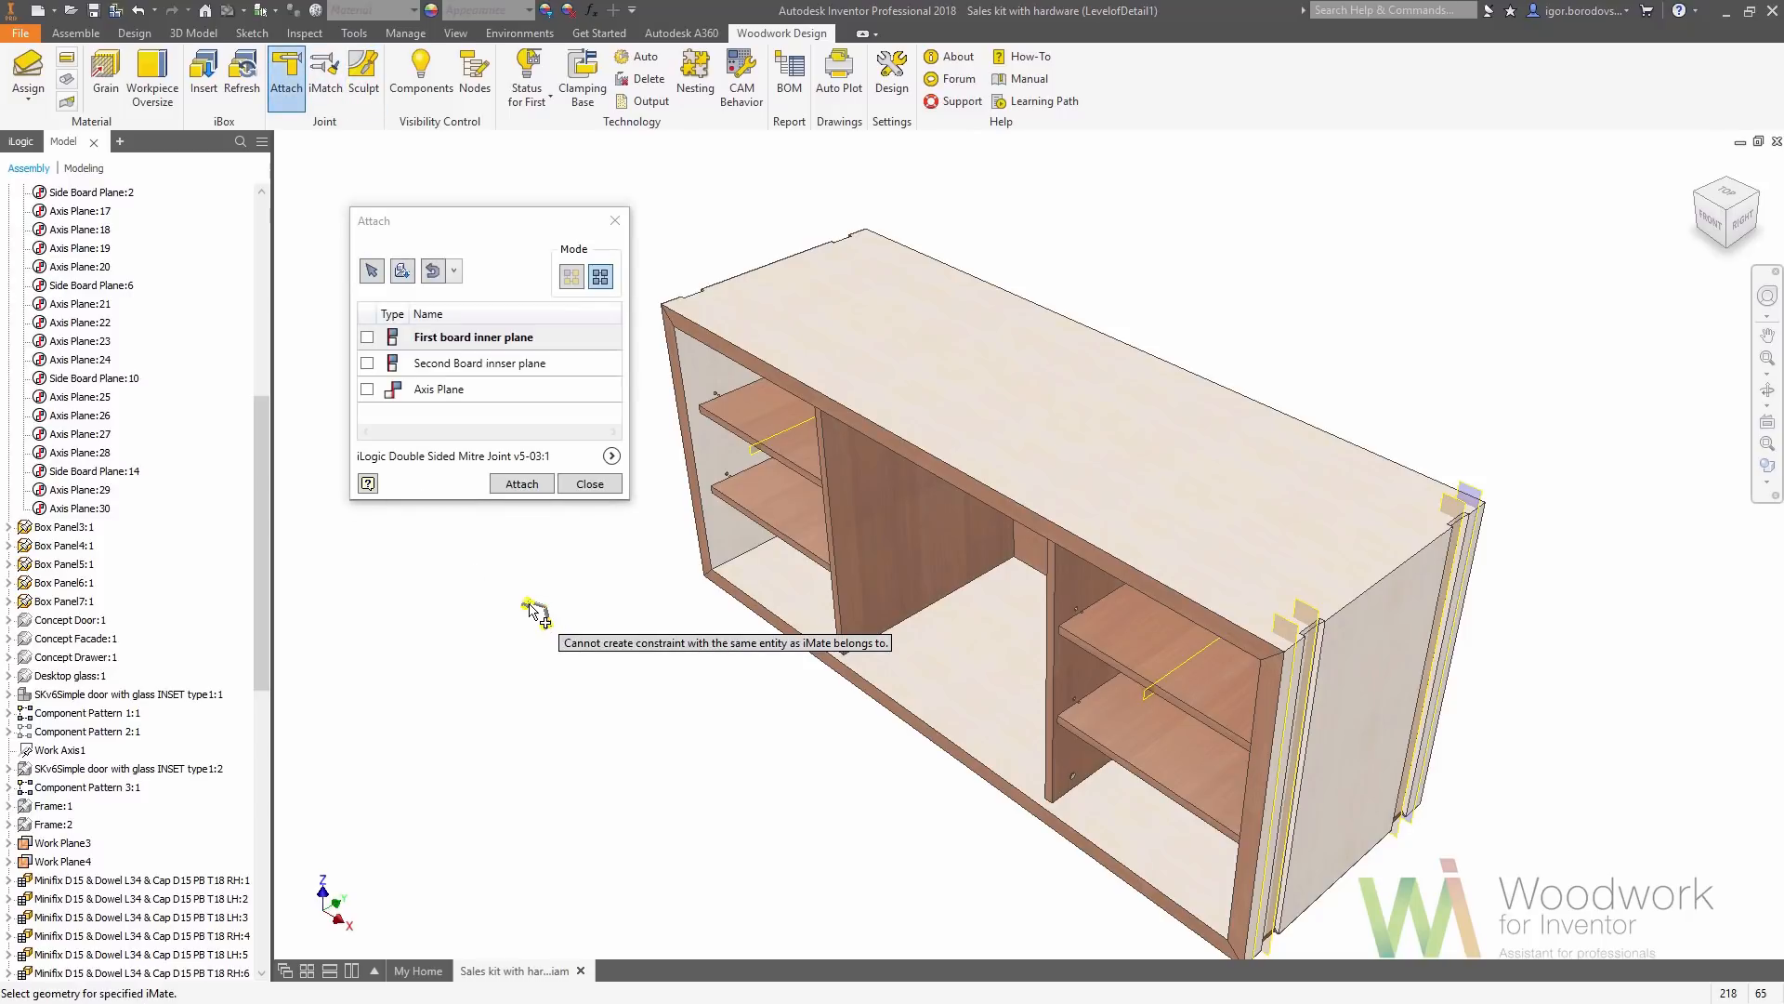
pyautogui.click(568, 284)
pyautogui.click(703, 391)
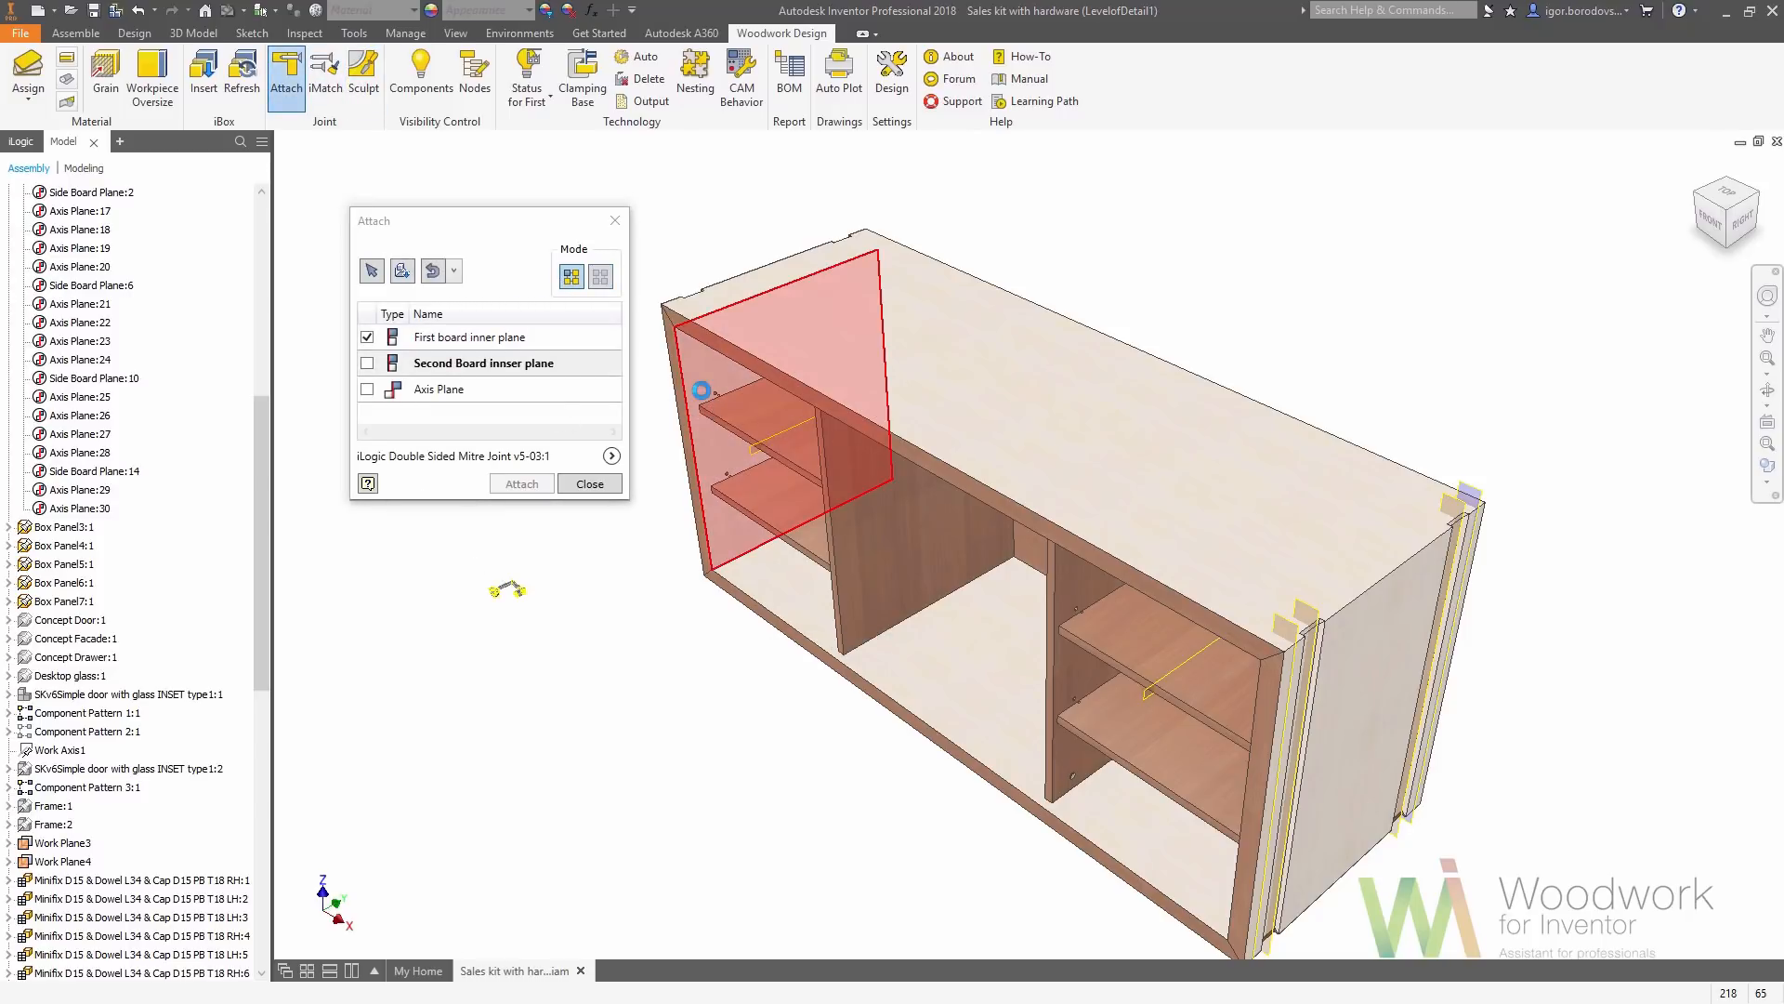
pyautogui.click(753, 566)
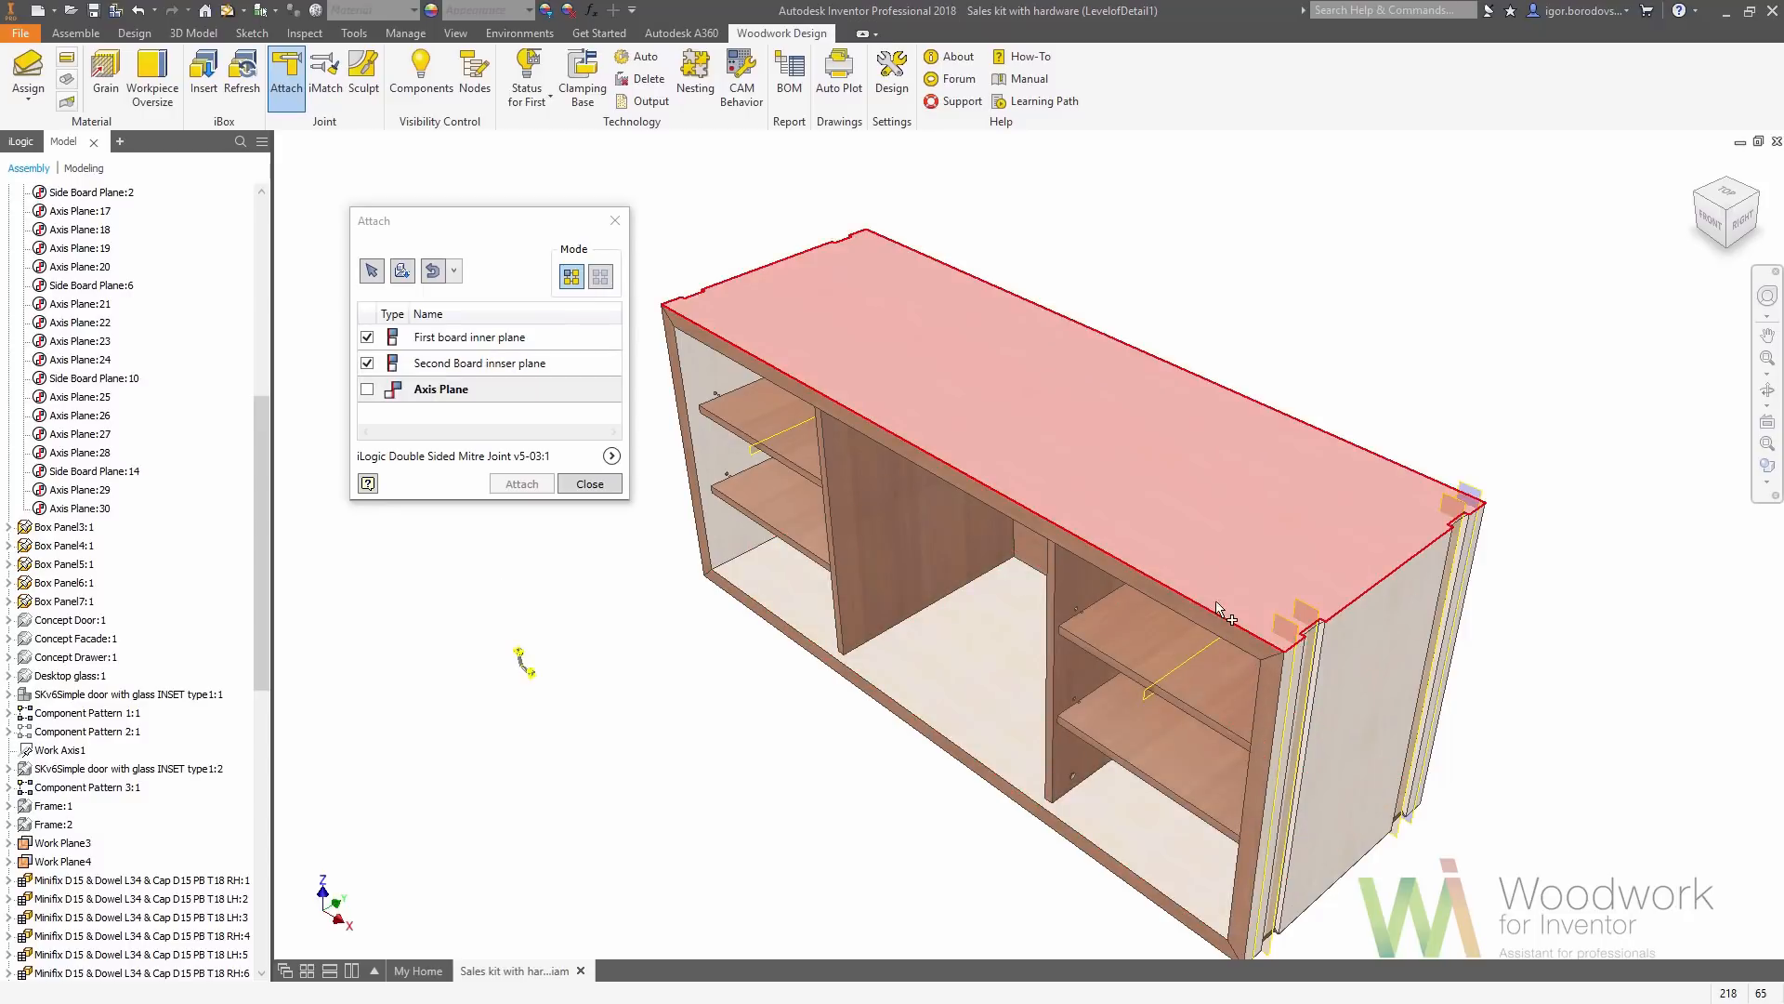
pyautogui.click(1291, 624)
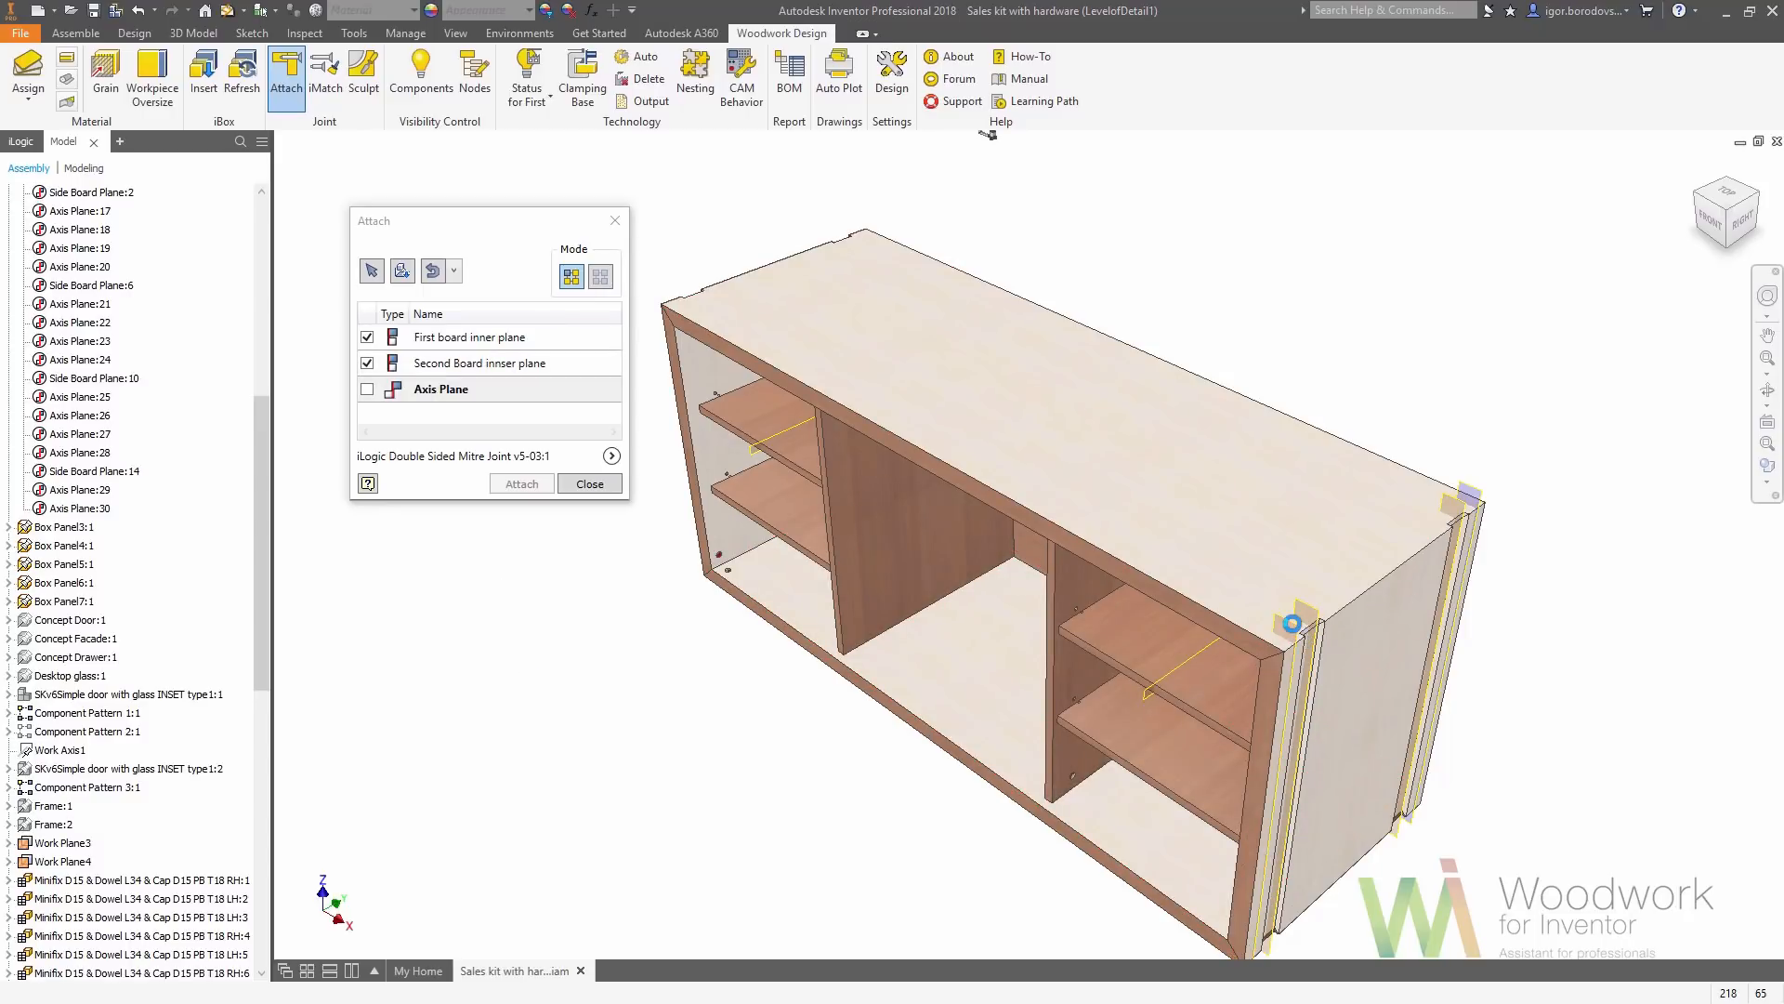
# Select the attached mitre joint for multiple attachment and assign its First board inner plane to the inner faces of the bottom and top panels
pyautogui.click(600, 277)
pyautogui.click(774, 599)
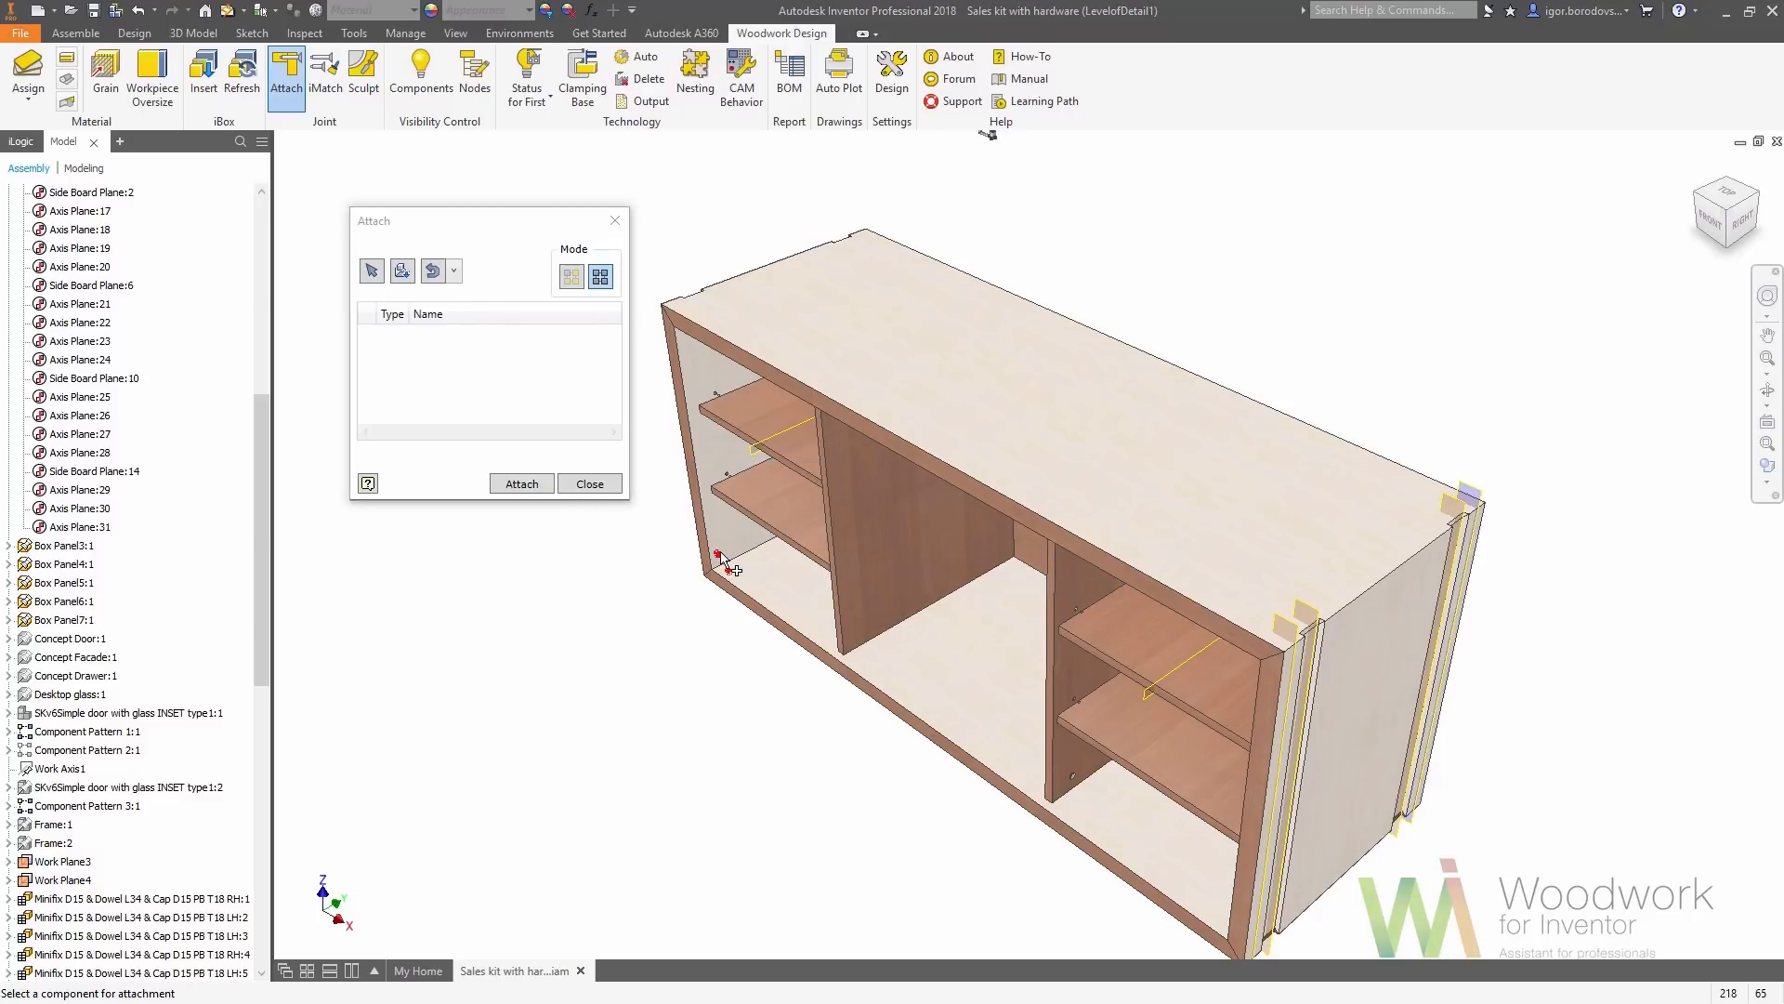
pyautogui.click(783, 596)
pyautogui.click(1726, 246)
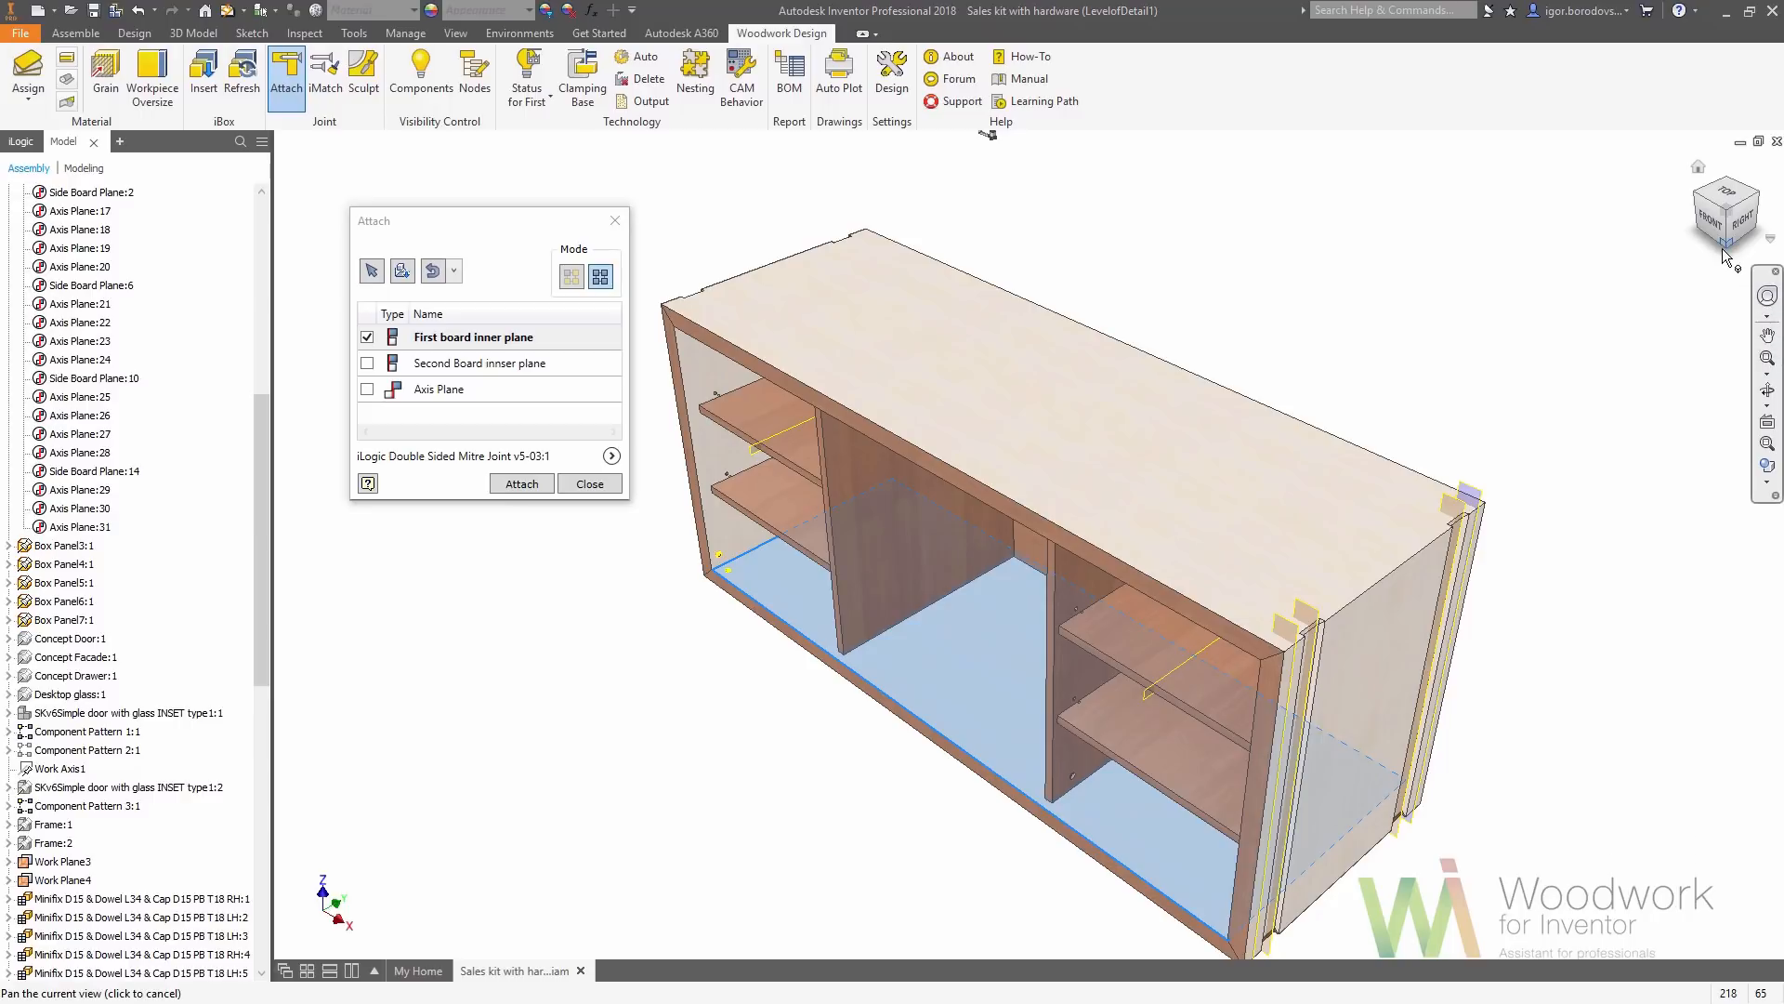
pyautogui.click(966, 414)
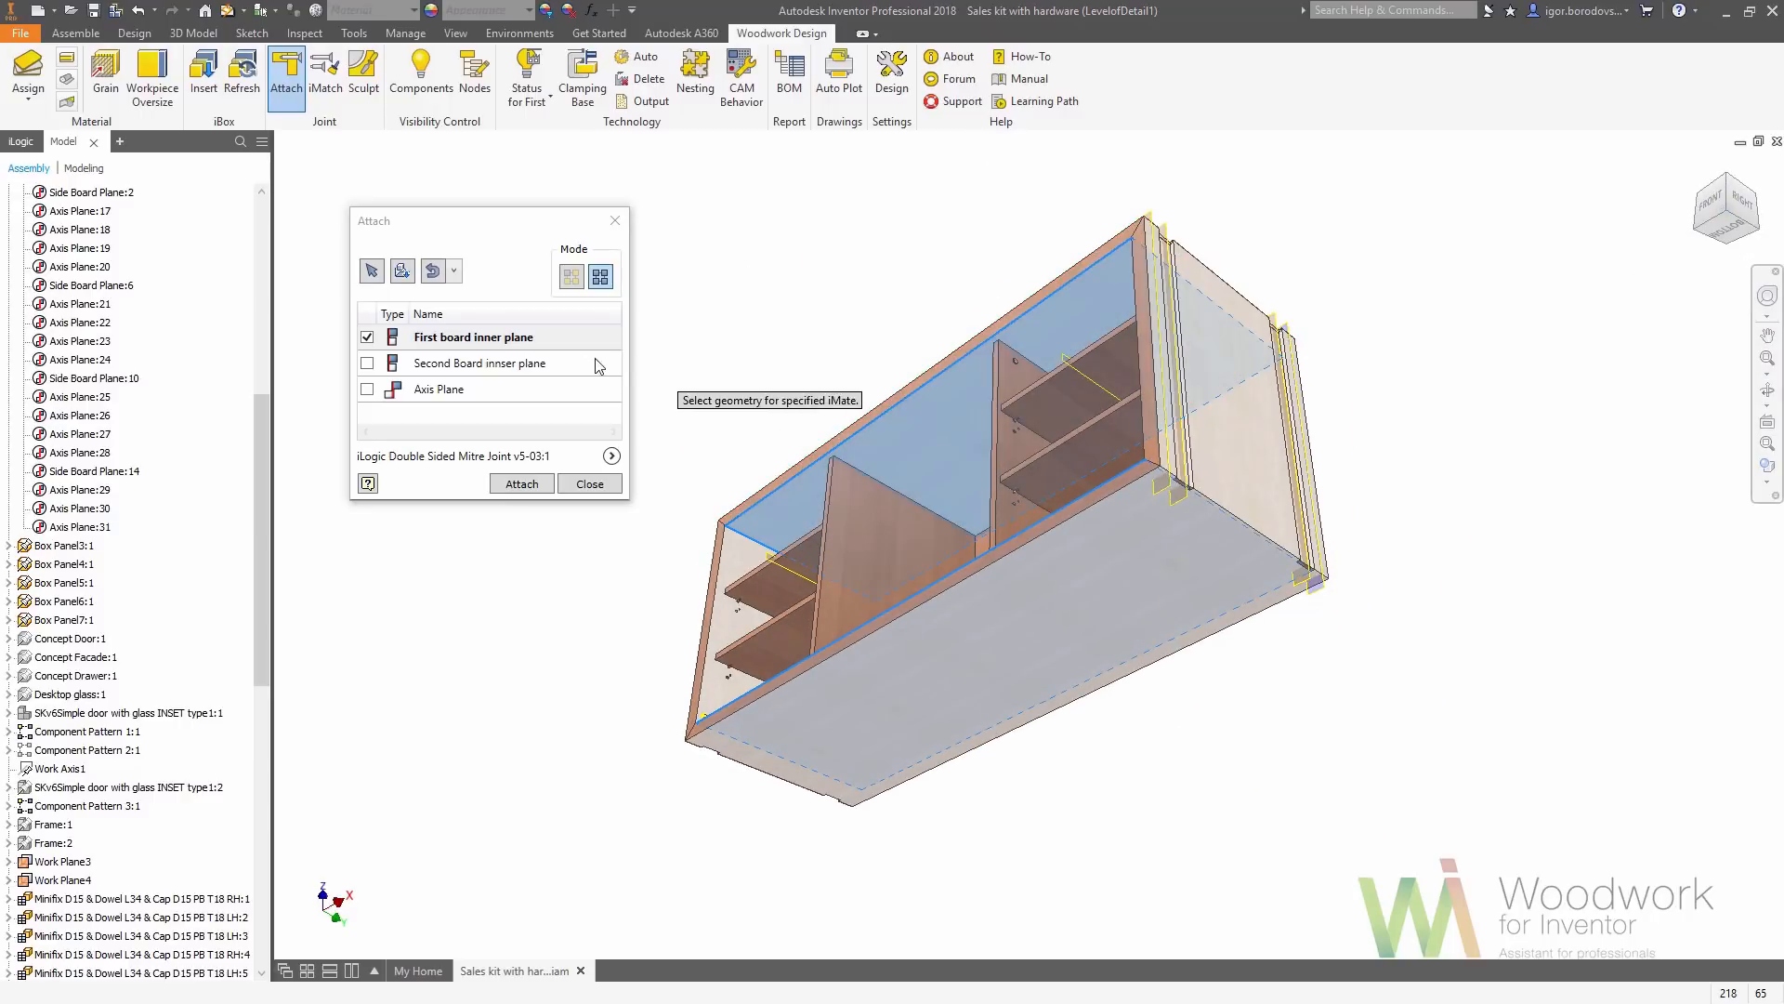
# Assign the mitre joint's Second Board innser plane to the inner faces of both side panels
pyautogui.click(578, 365)
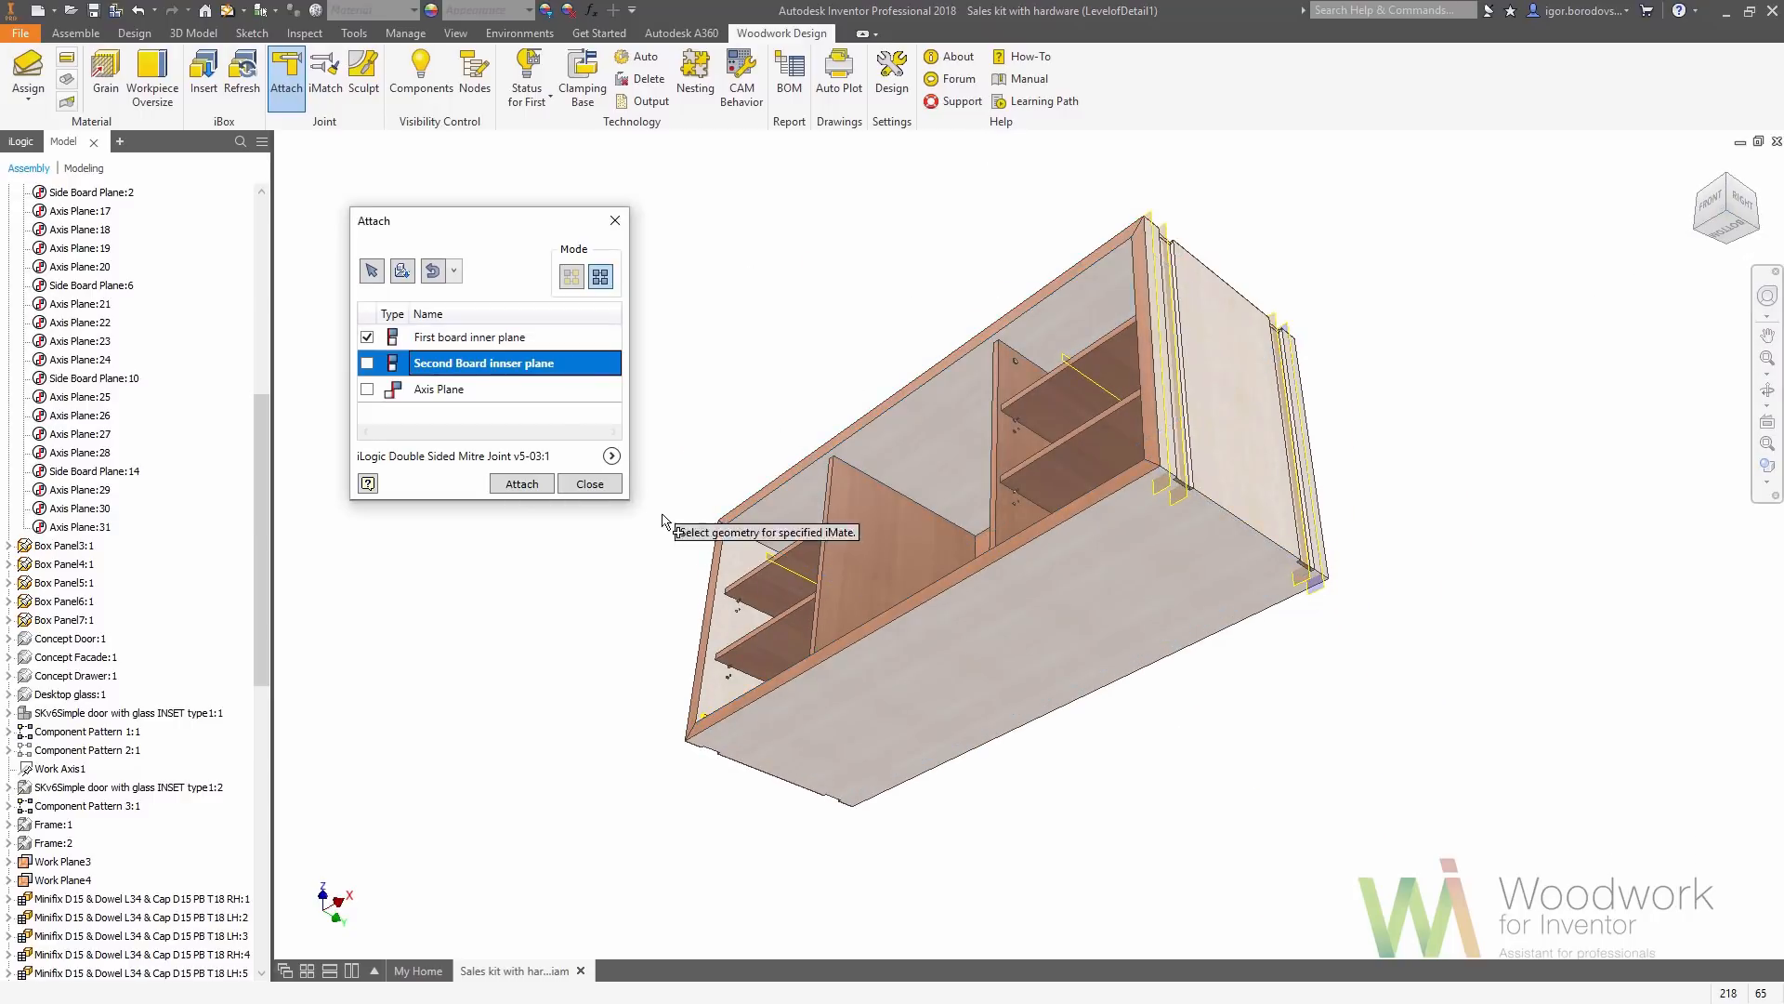
pyautogui.click(757, 595)
pyautogui.click(1702, 223)
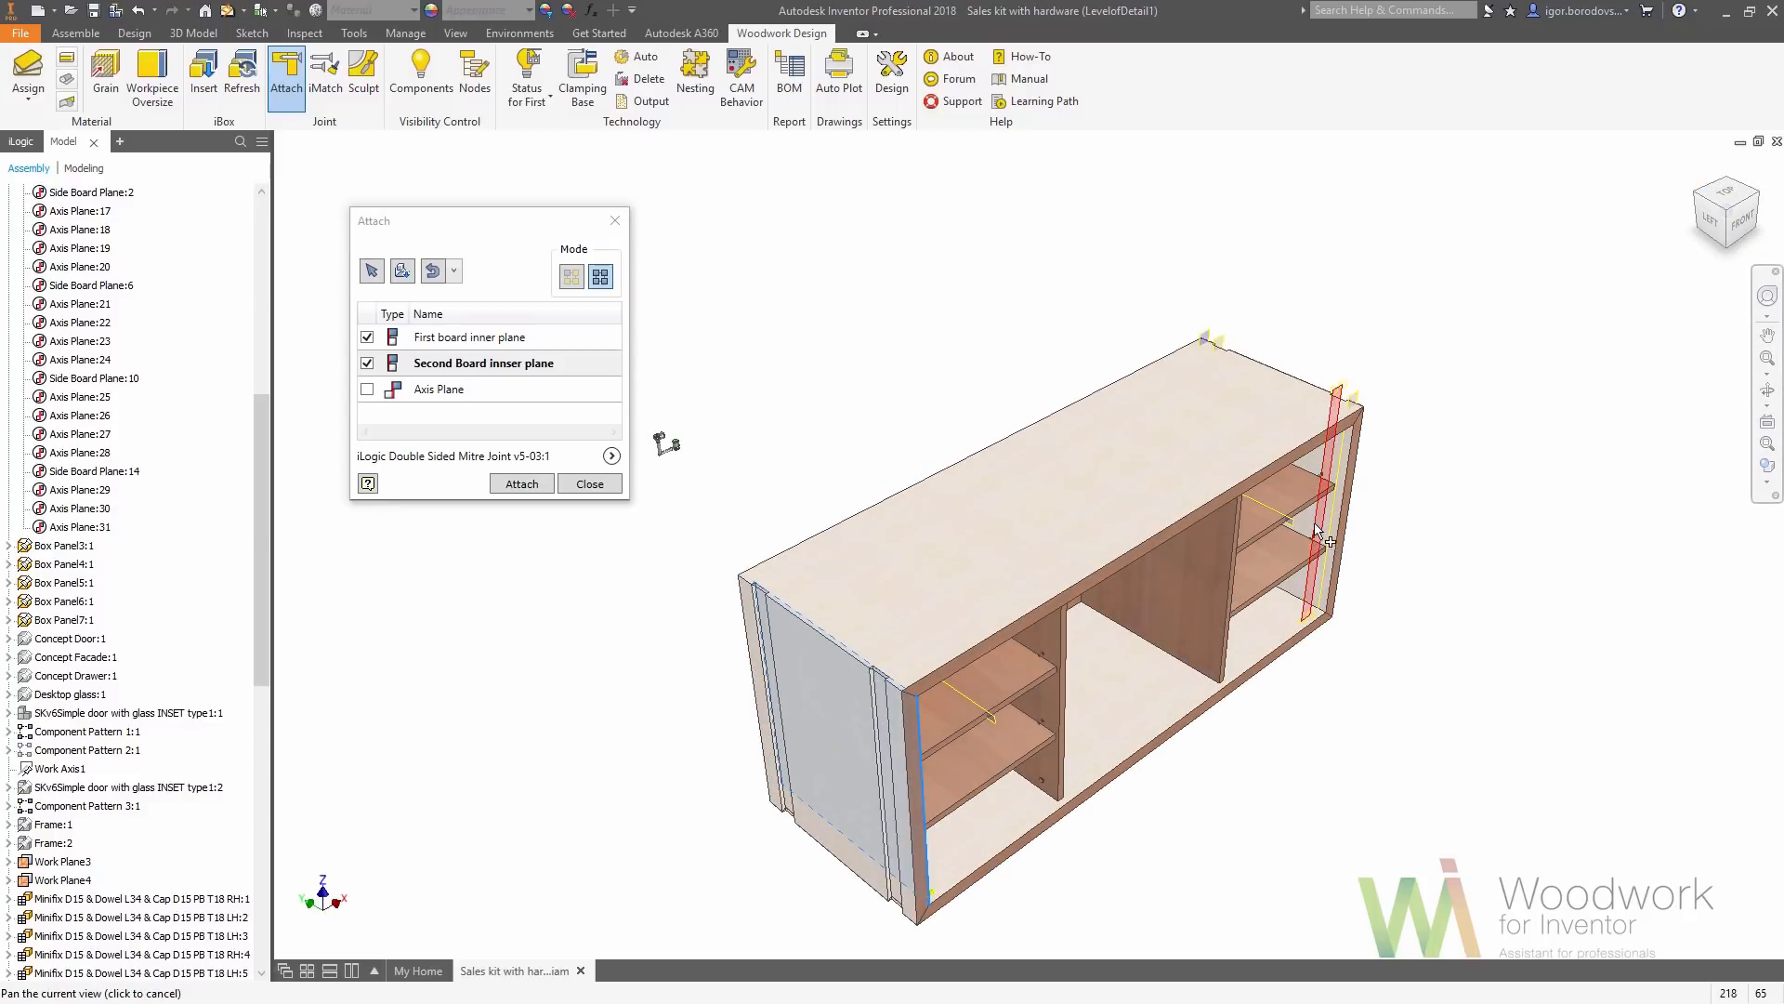
pyautogui.click(1307, 522)
# Assign the mitre joint's Axis Plane to the front and rear work planes and attach joints at all cabinet corners
pyautogui.click(544, 390)
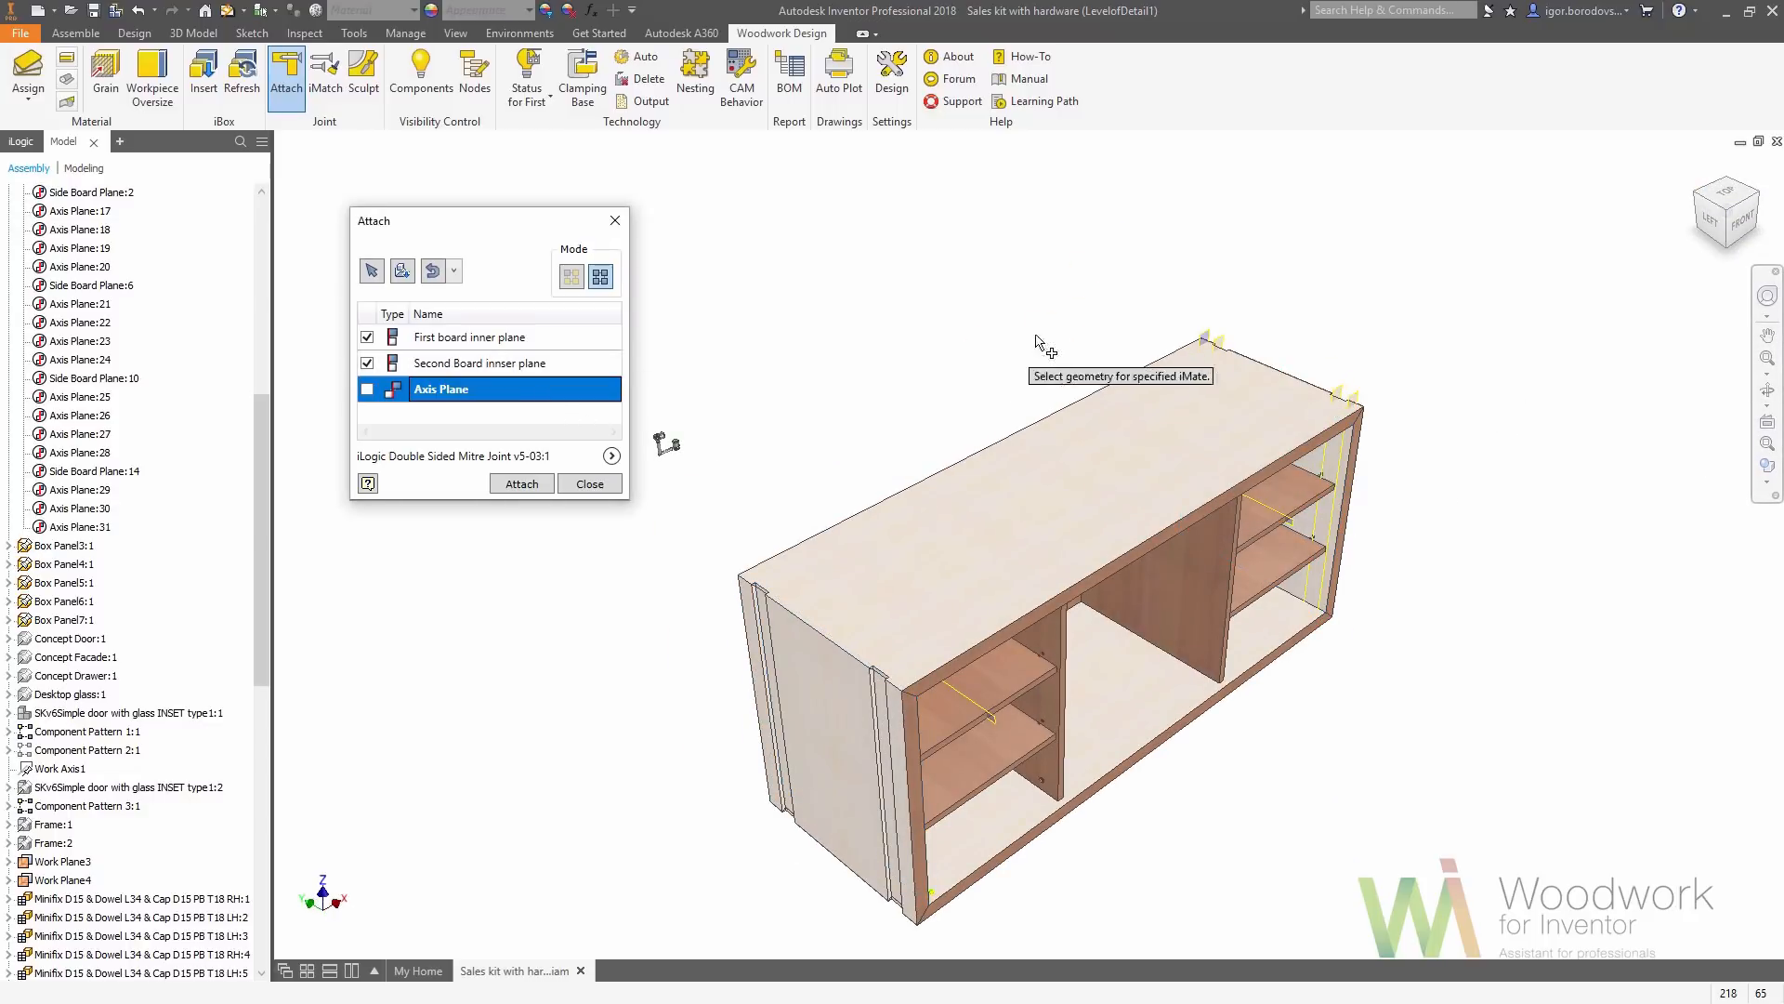
pyautogui.click(1200, 358)
pyautogui.click(1361, 392)
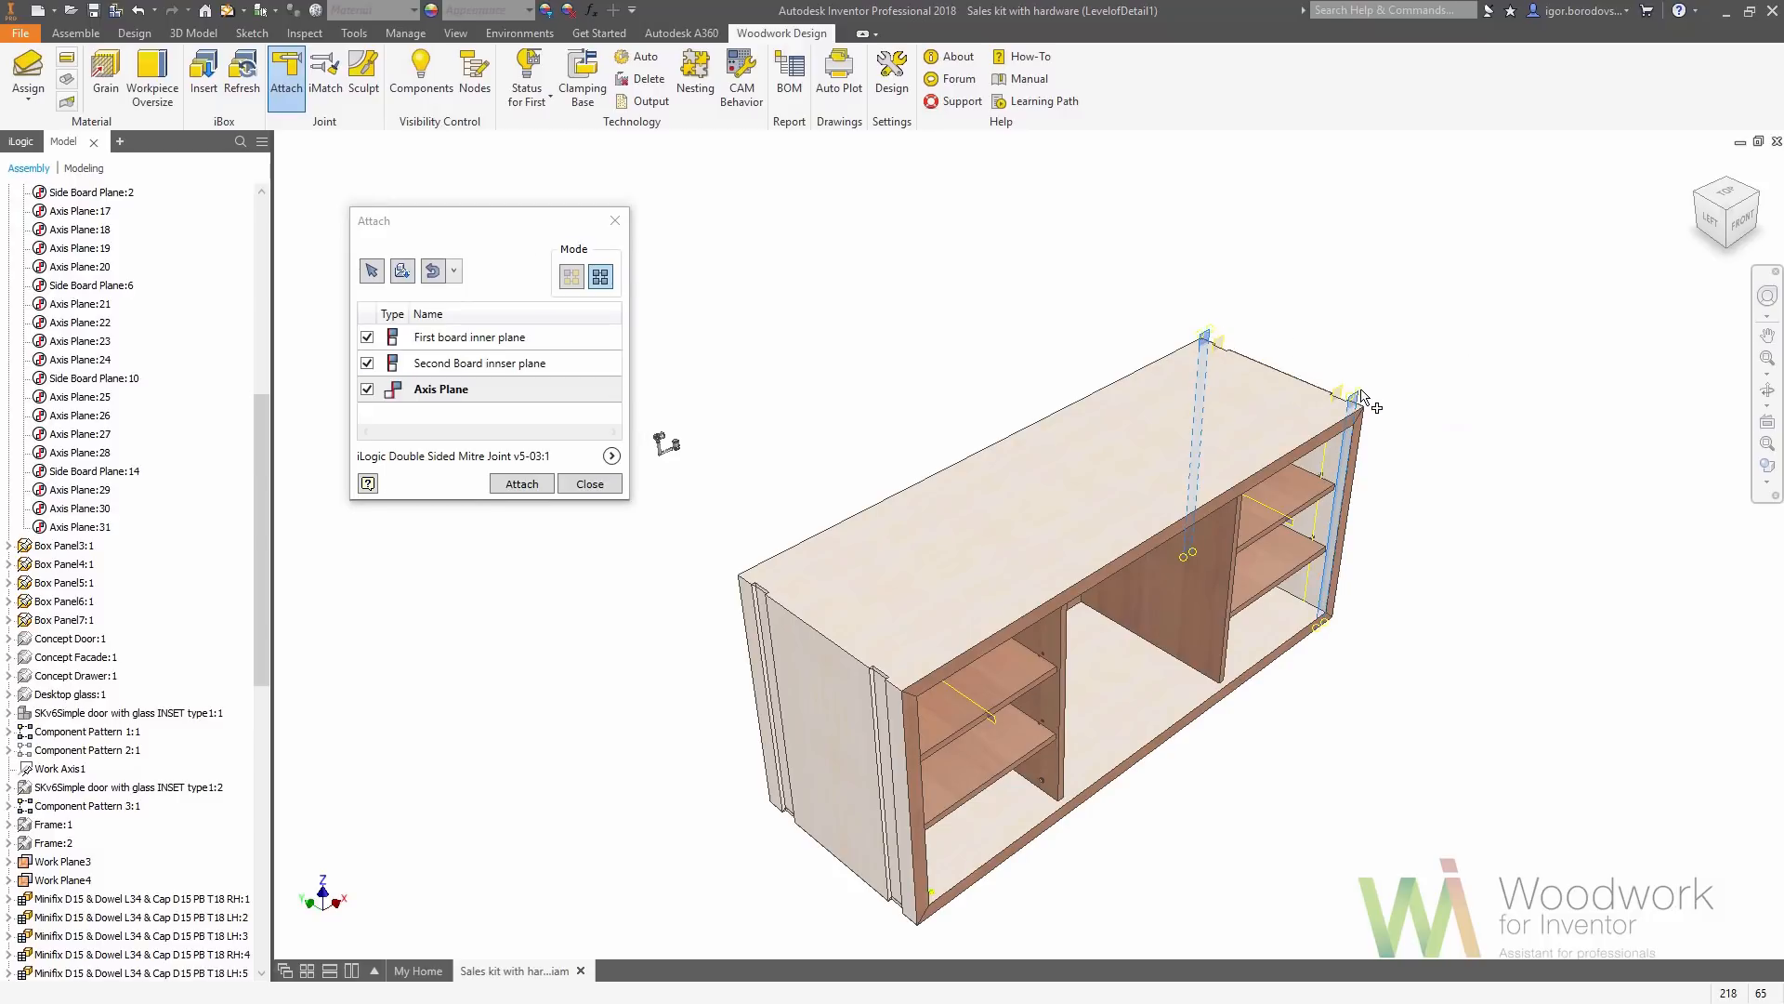
pyautogui.click(534, 479)
pyautogui.click(580, 486)
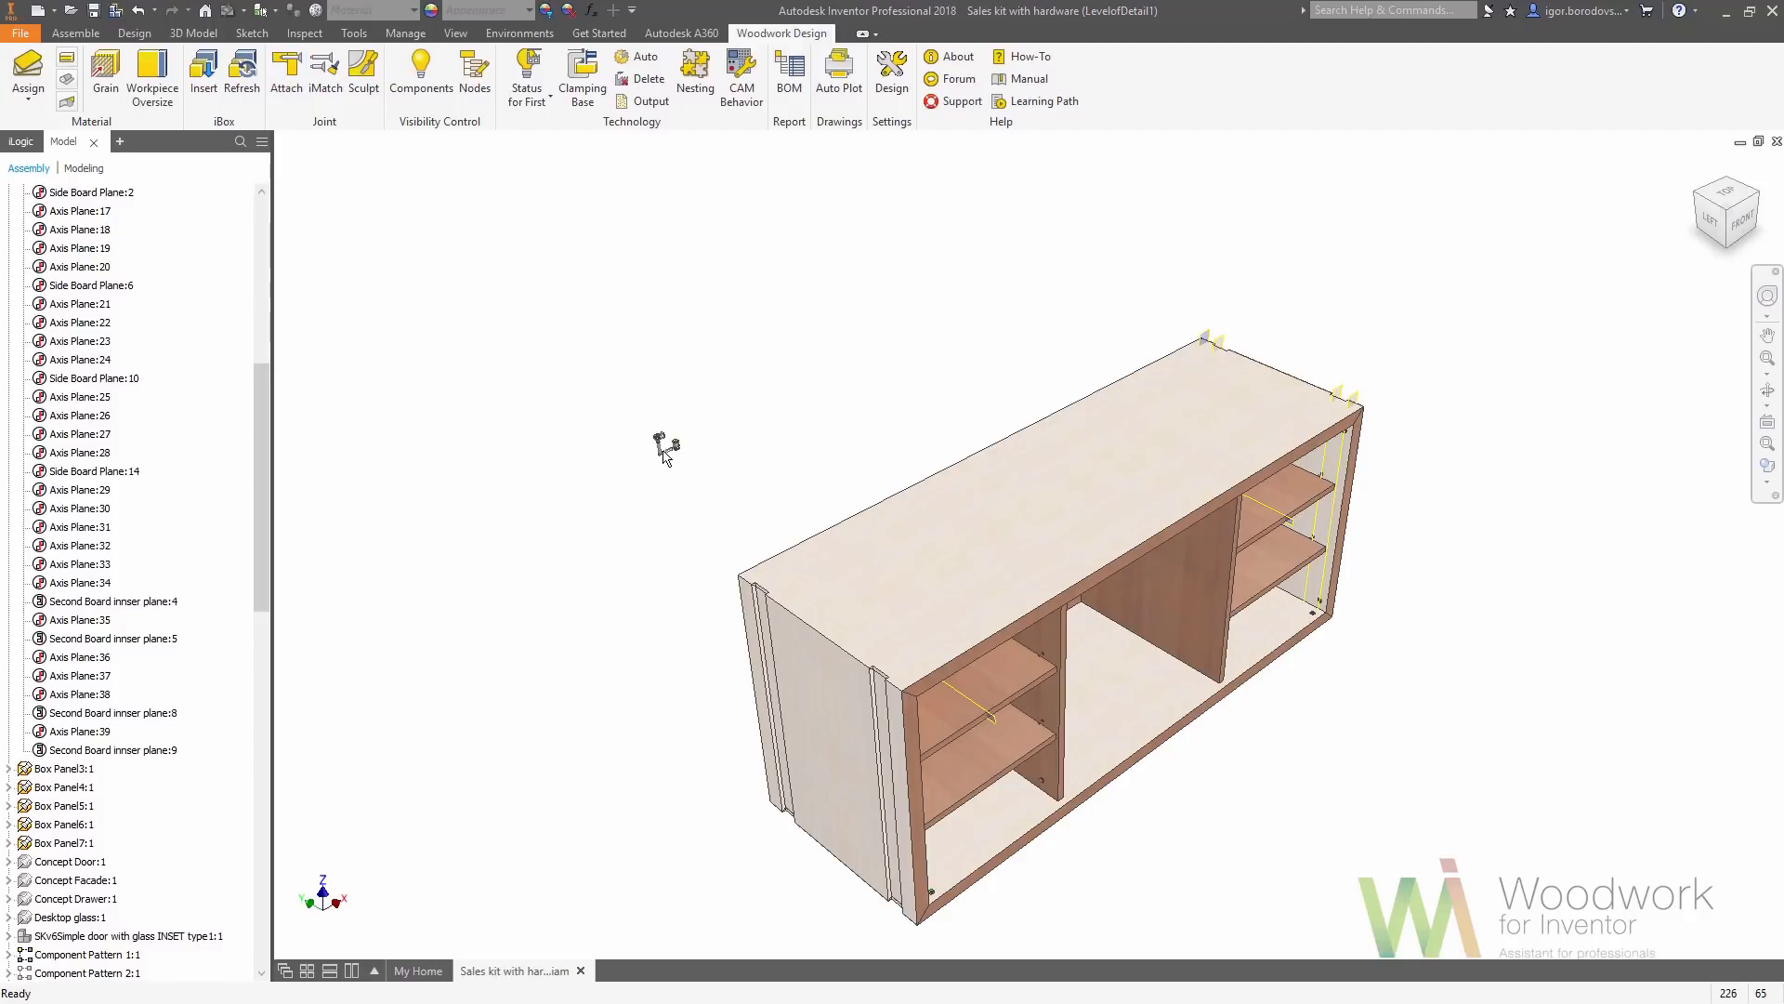
# Delete the loose adaptive mitre joint, iLogic Double Sided Mitre Joint v5-03:1, from the assembly
pyautogui.scroll(-10, 248, 604)
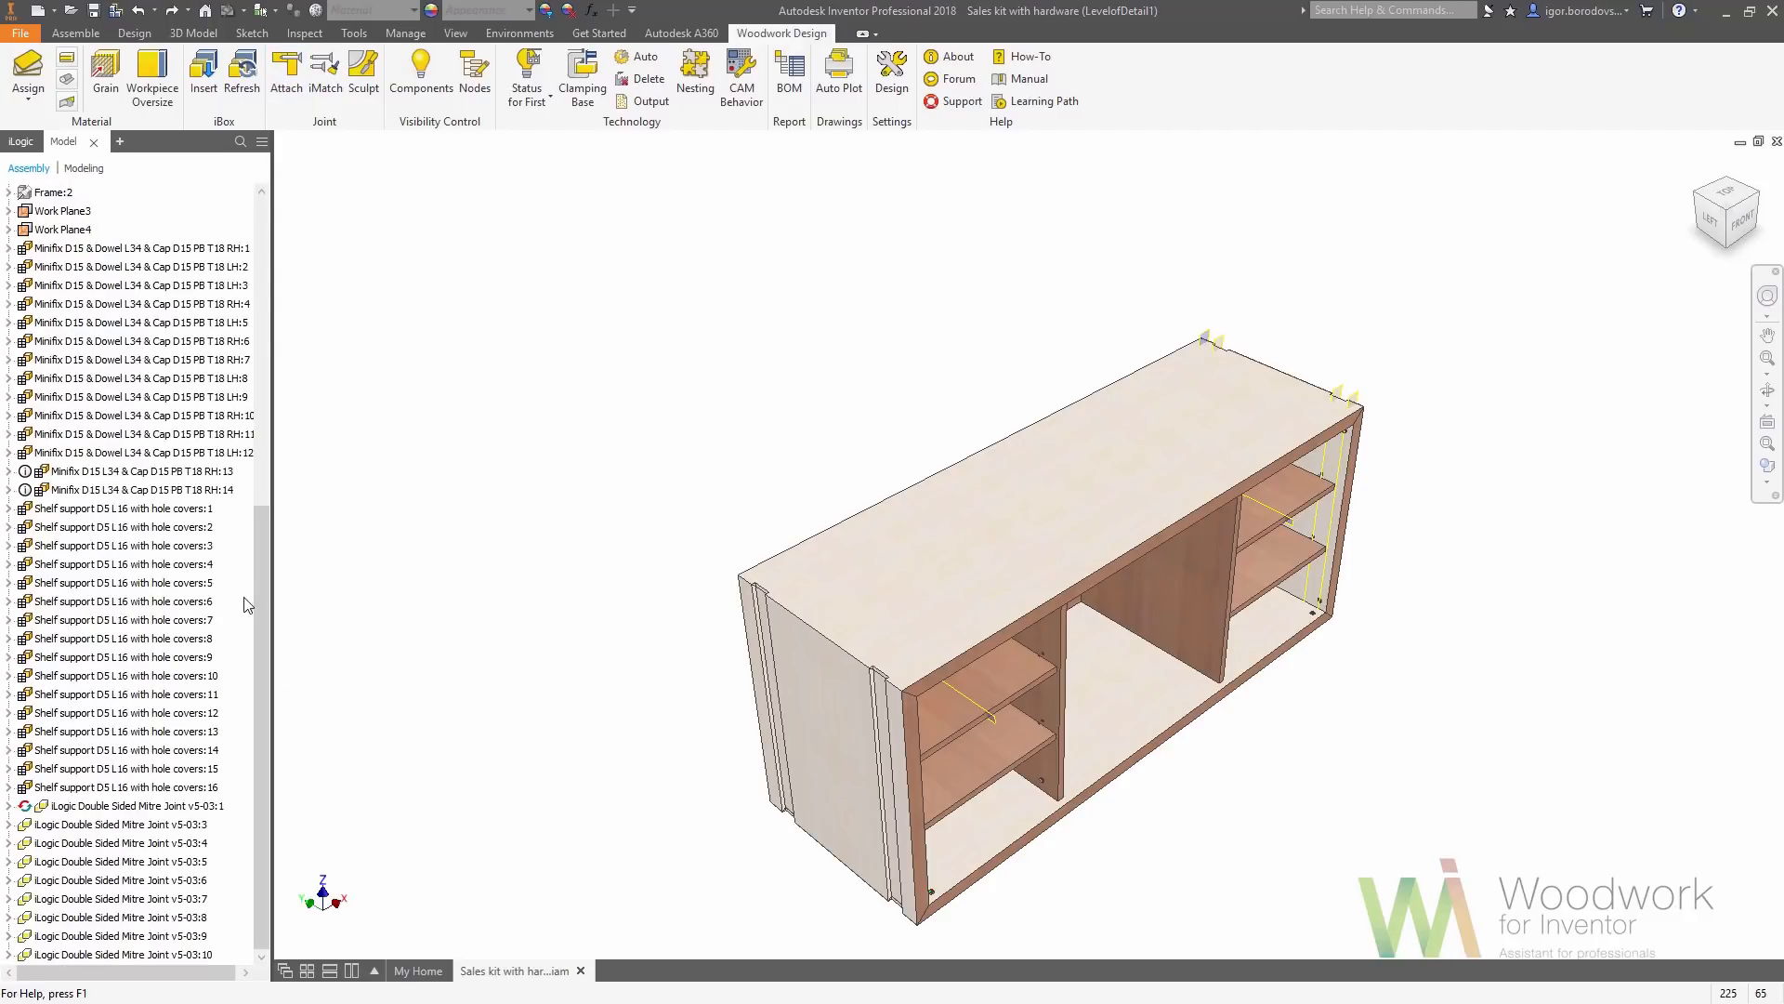
pyautogui.click(193, 808)
pyautogui.press('Delete')
pyautogui.click(782, 548)
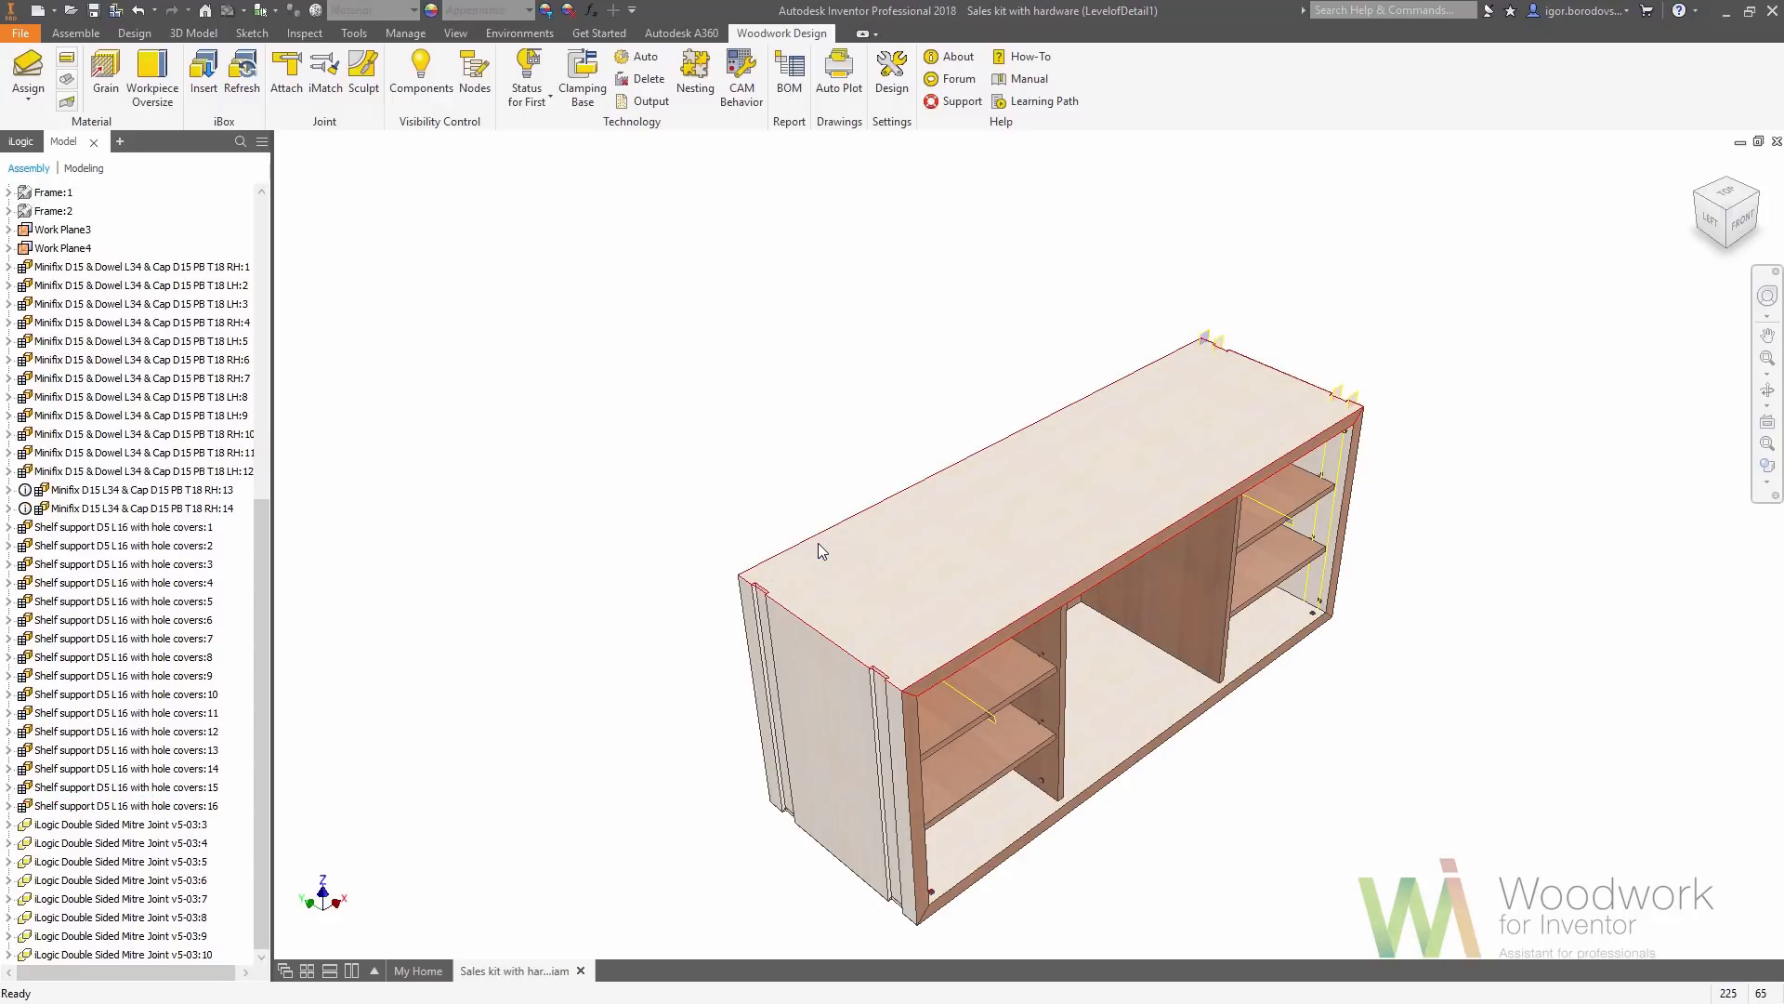
# Show both glass doors and both frames, and hide Work Plane3 and Work Plane4
pyautogui.scroll(3, 268, 386)
pyautogui.scroll(7, 269, 386)
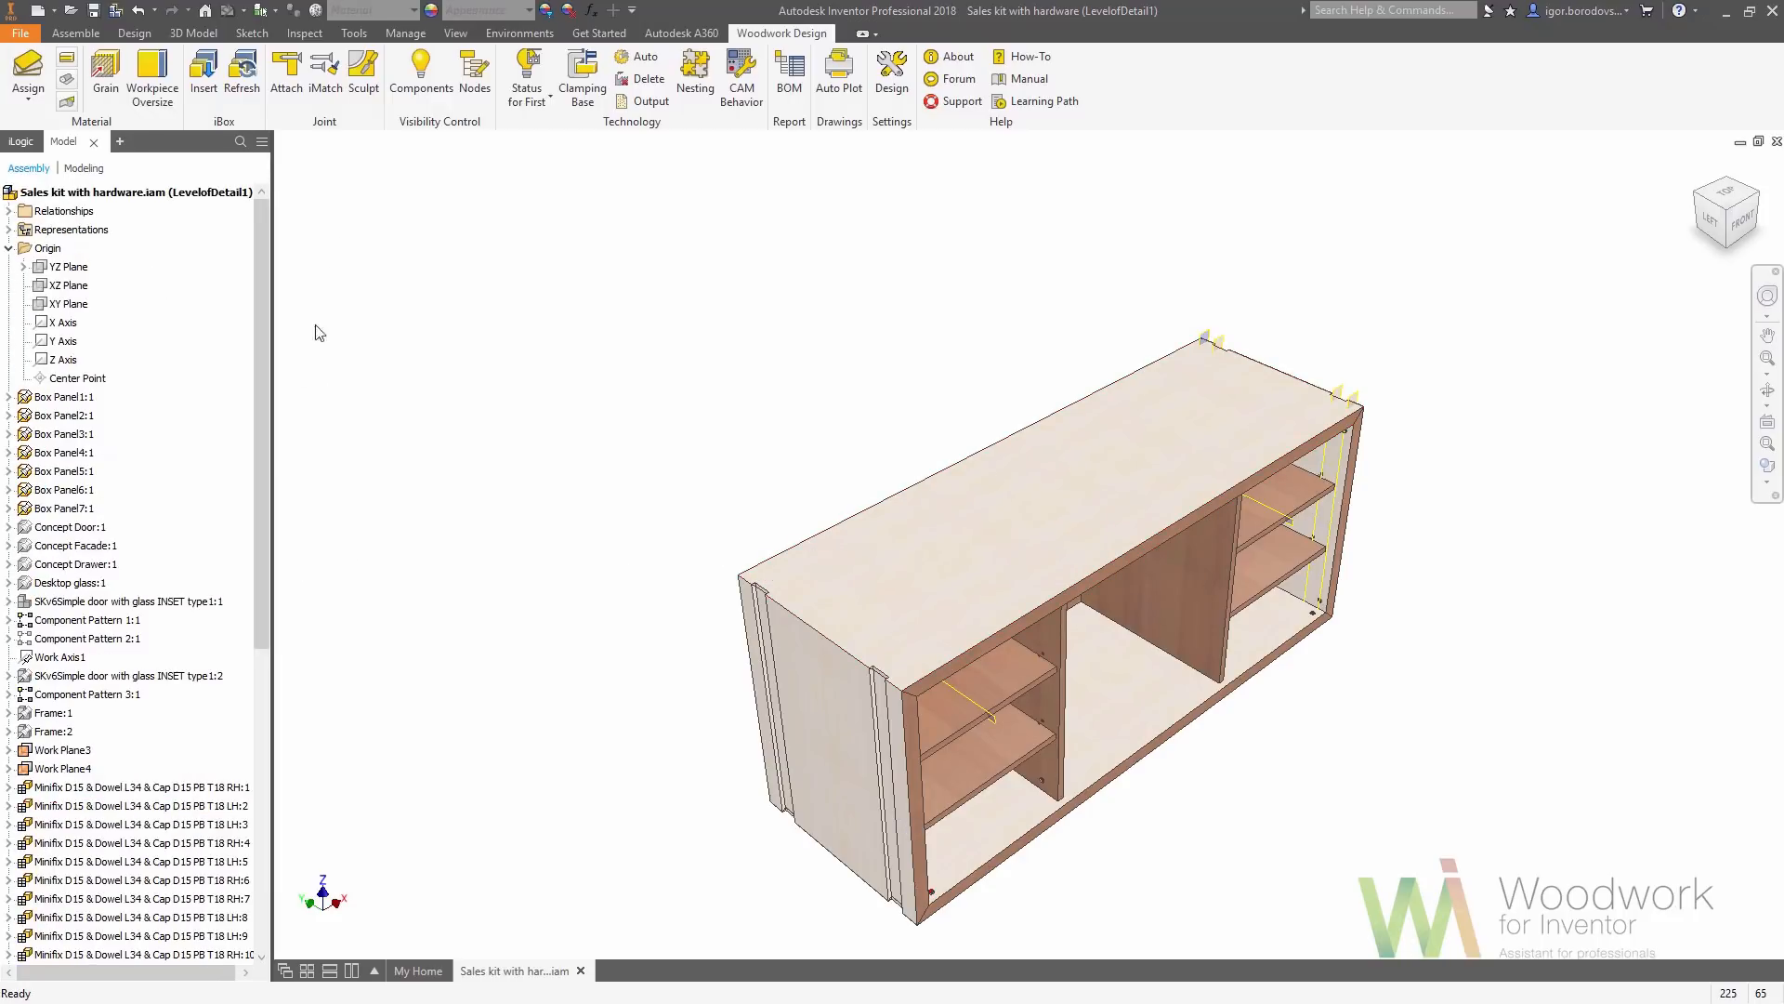
pyautogui.click(222, 601)
pyautogui.keyDown('ctrl'); pyautogui.click(123, 675); pyautogui.keyUp('ctrl')
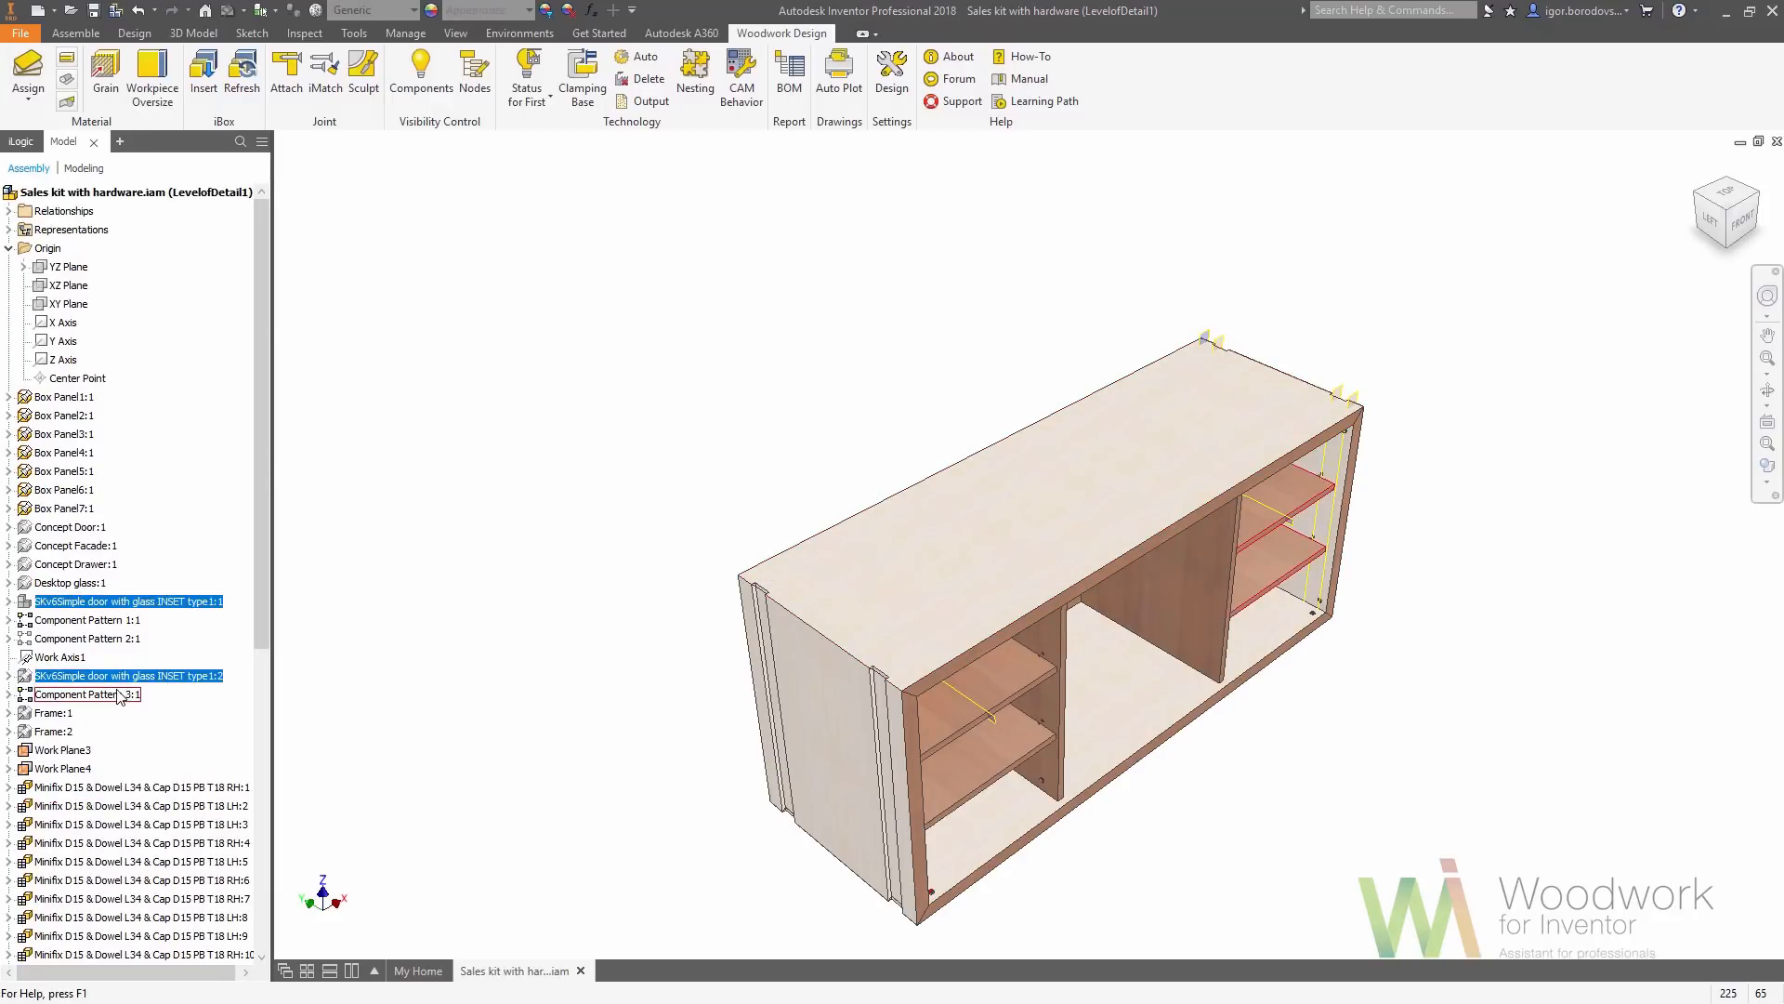
pyautogui.rightClick(65, 737)
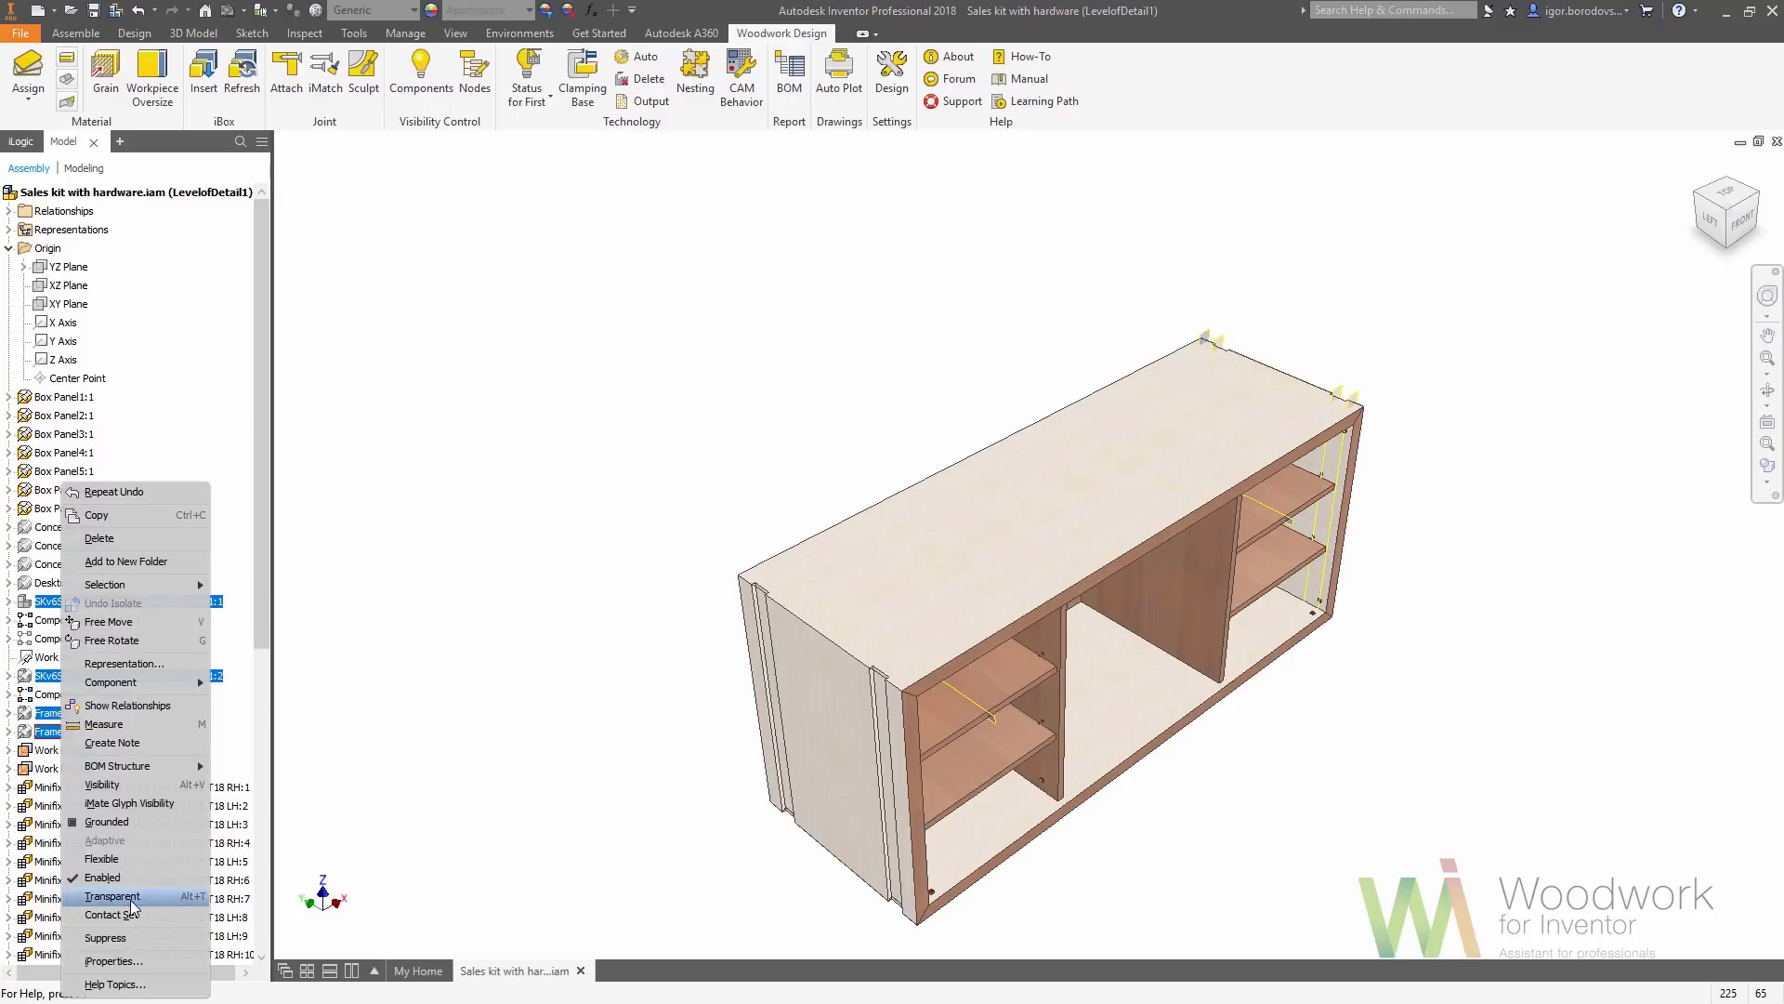
pyautogui.click(134, 800)
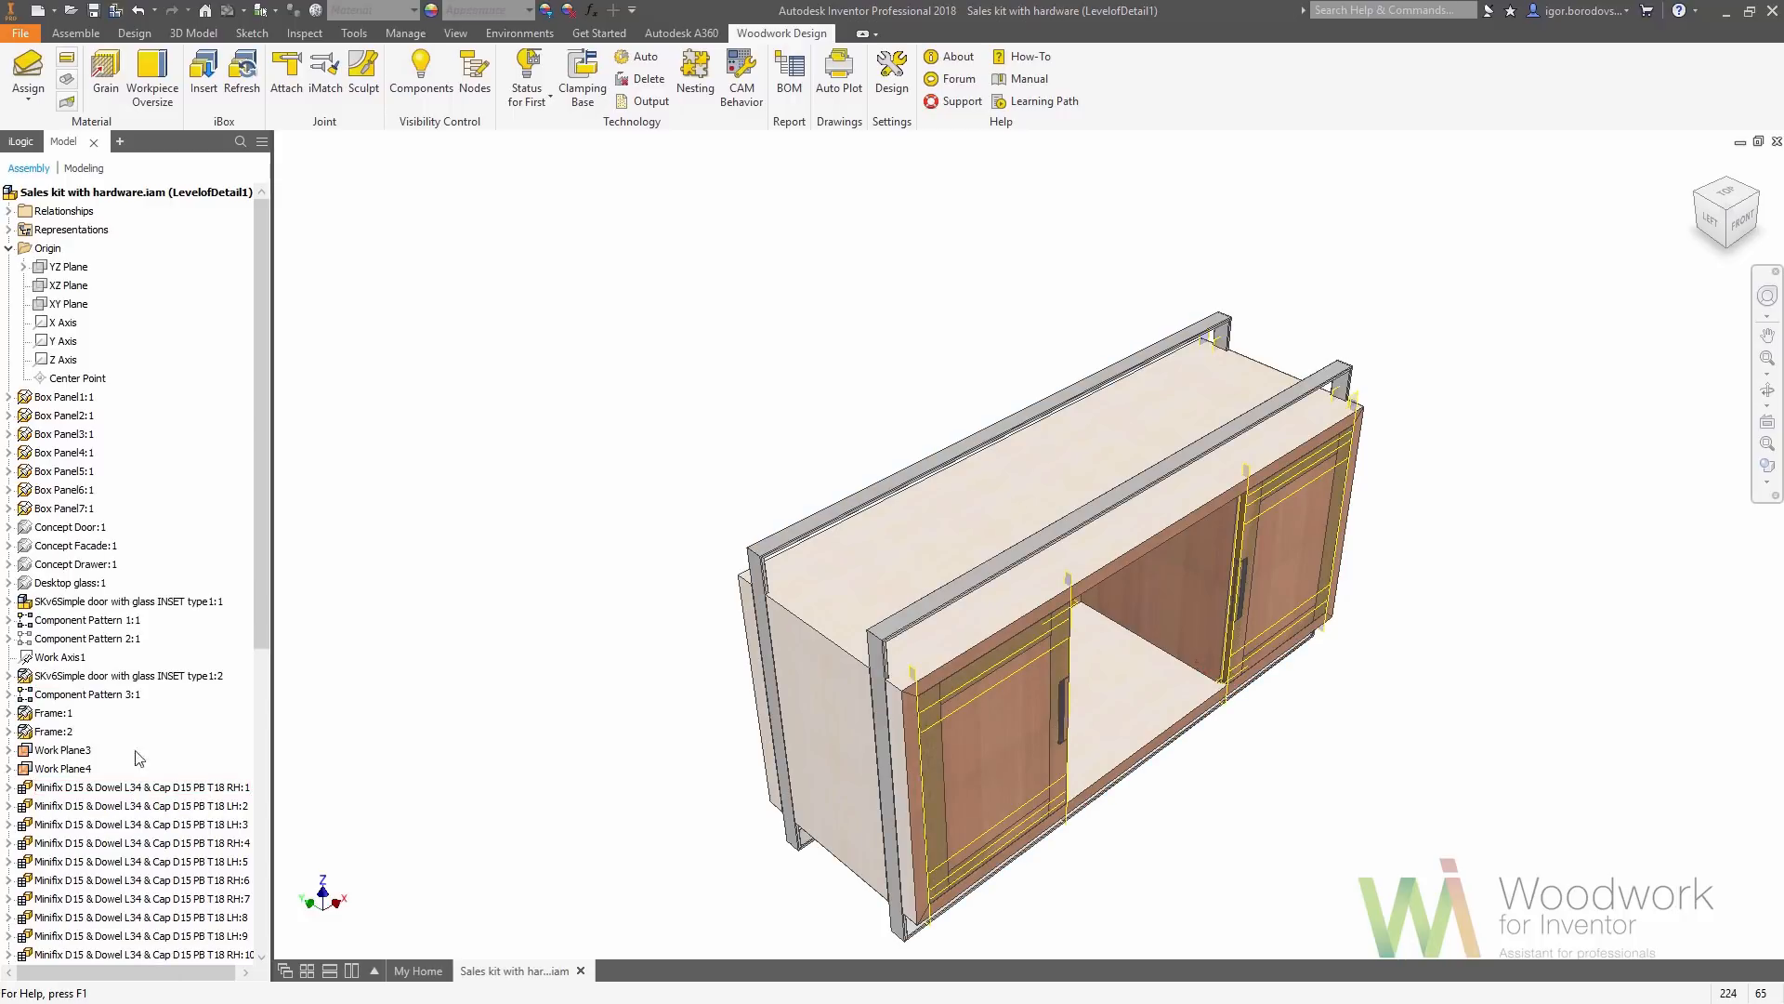
pyautogui.rightClick(136, 788)
pyautogui.click(158, 739)
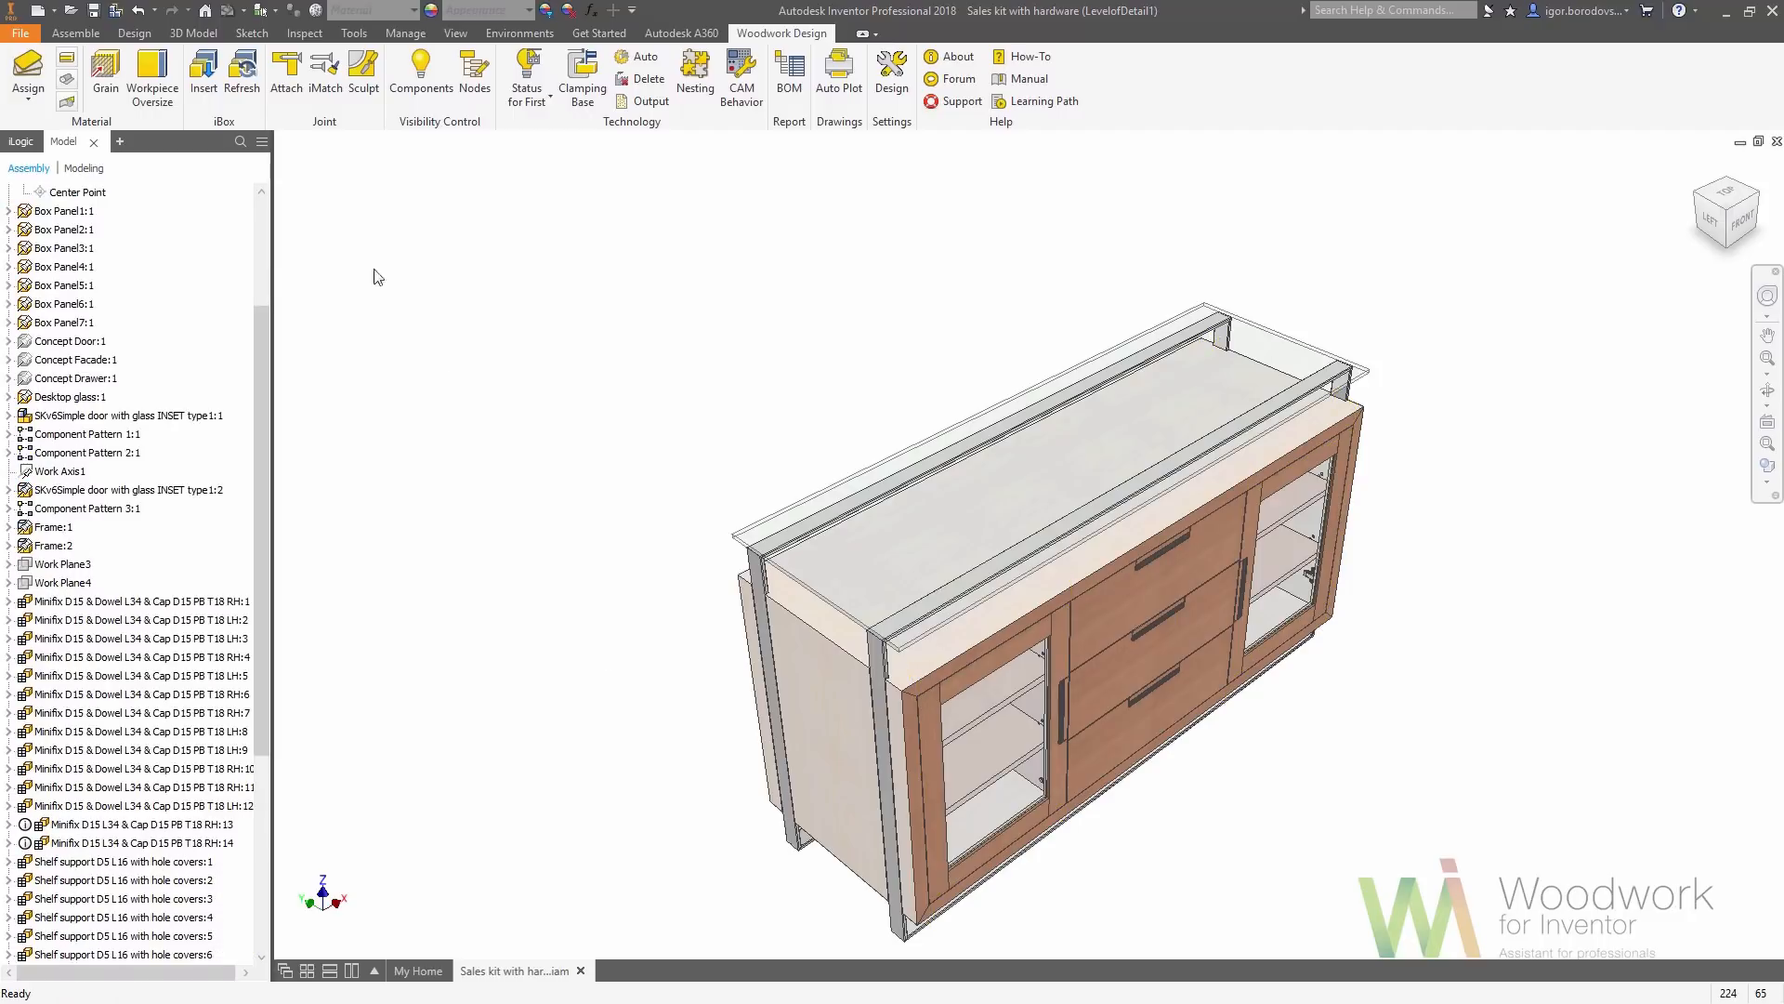
# Load the CONFIRMAT joint for attaching, with nestled and pillar board thicknesses of 35 and a length of 70
pyautogui.click(286, 82)
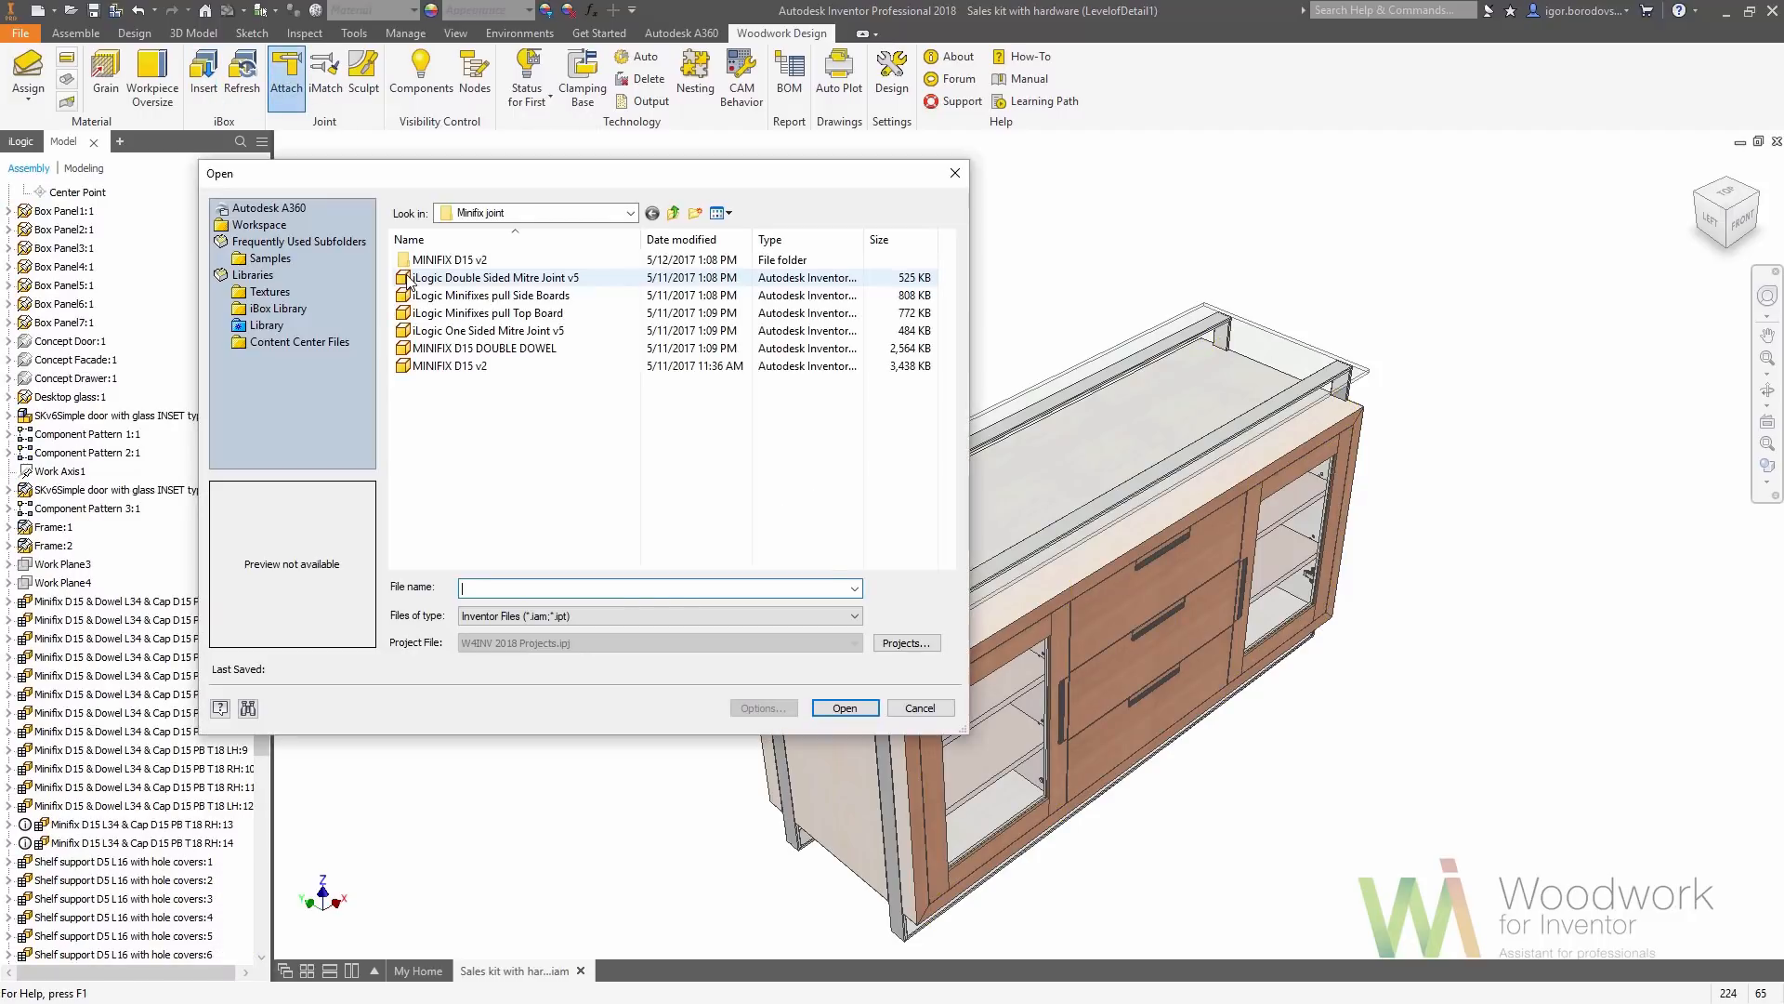
pyautogui.click(673, 213)
pyautogui.doubleClick(585, 260)
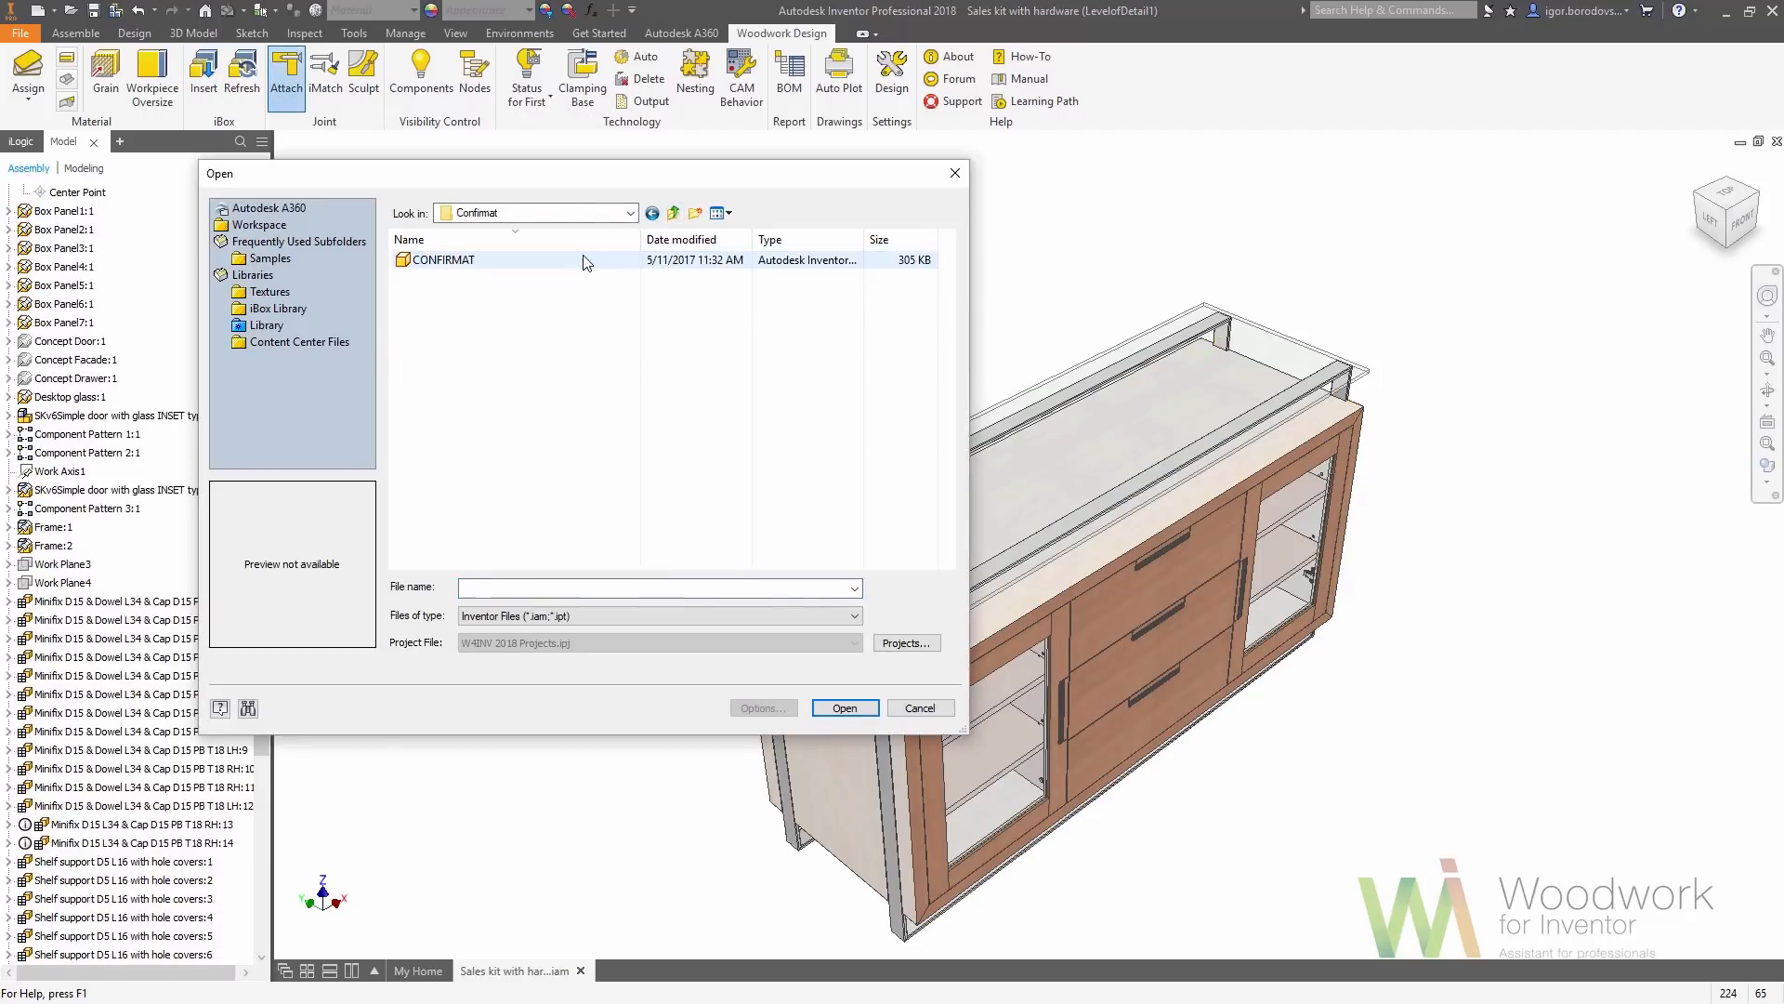
pyautogui.doubleClick(585, 260)
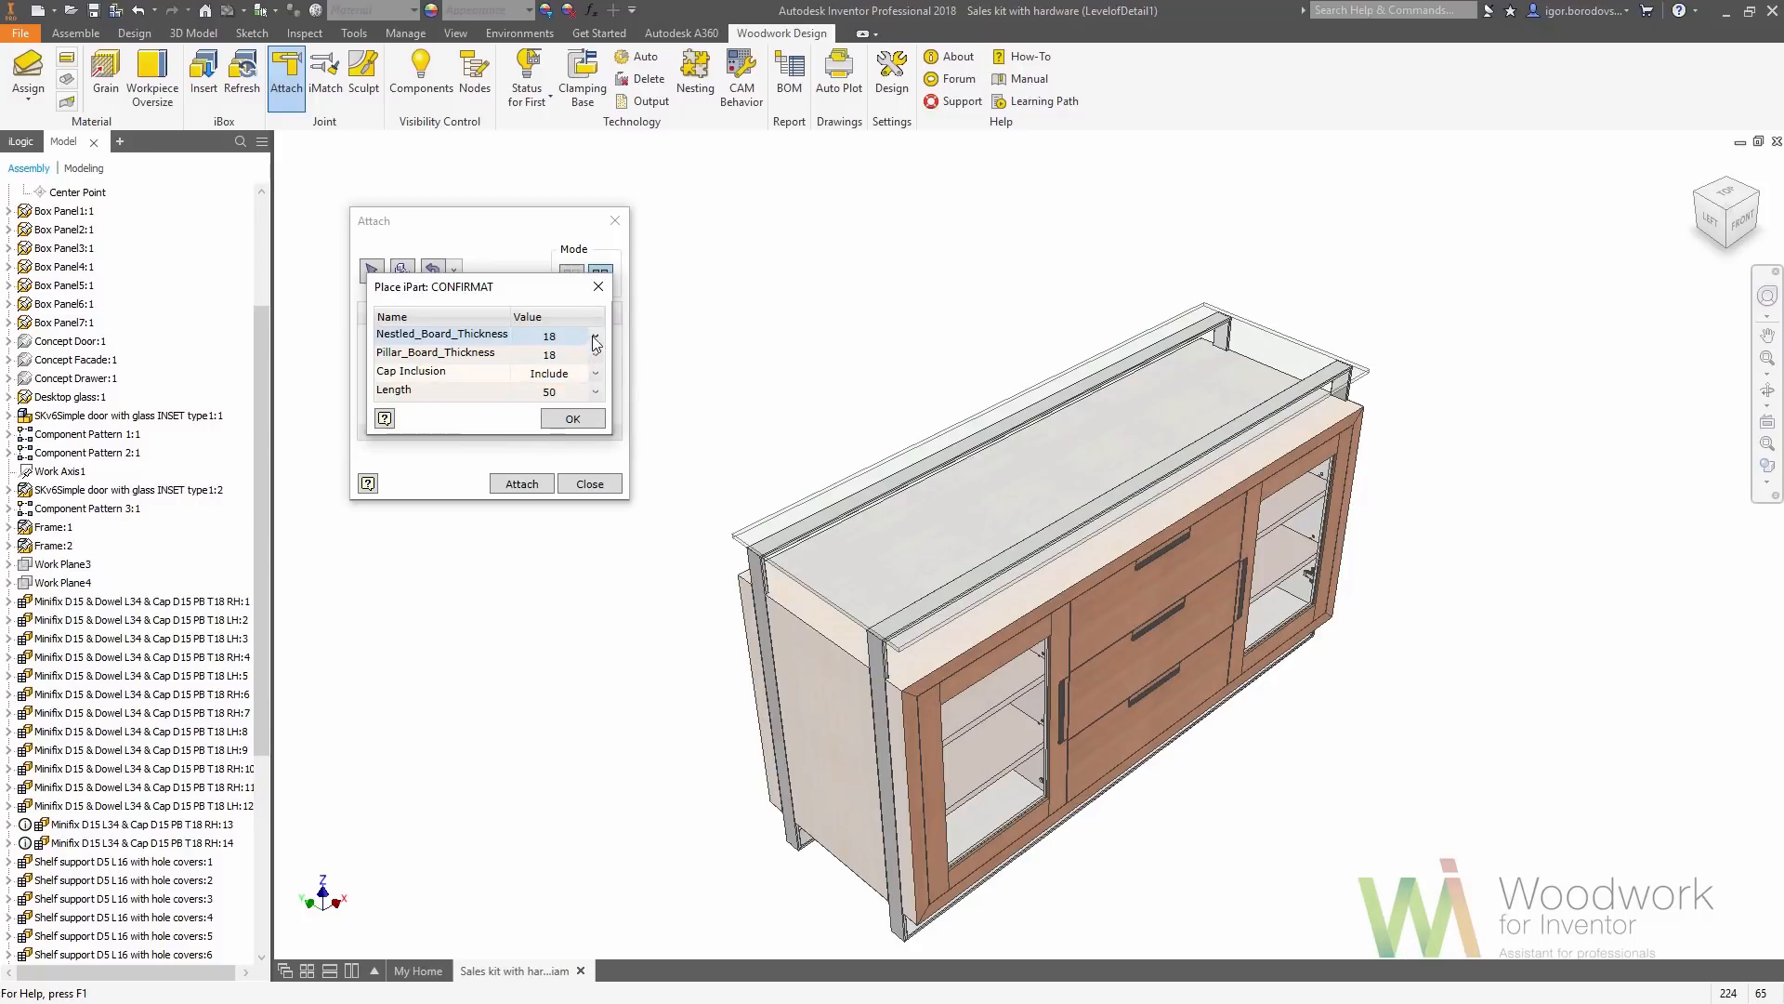
pyautogui.click(595, 336)
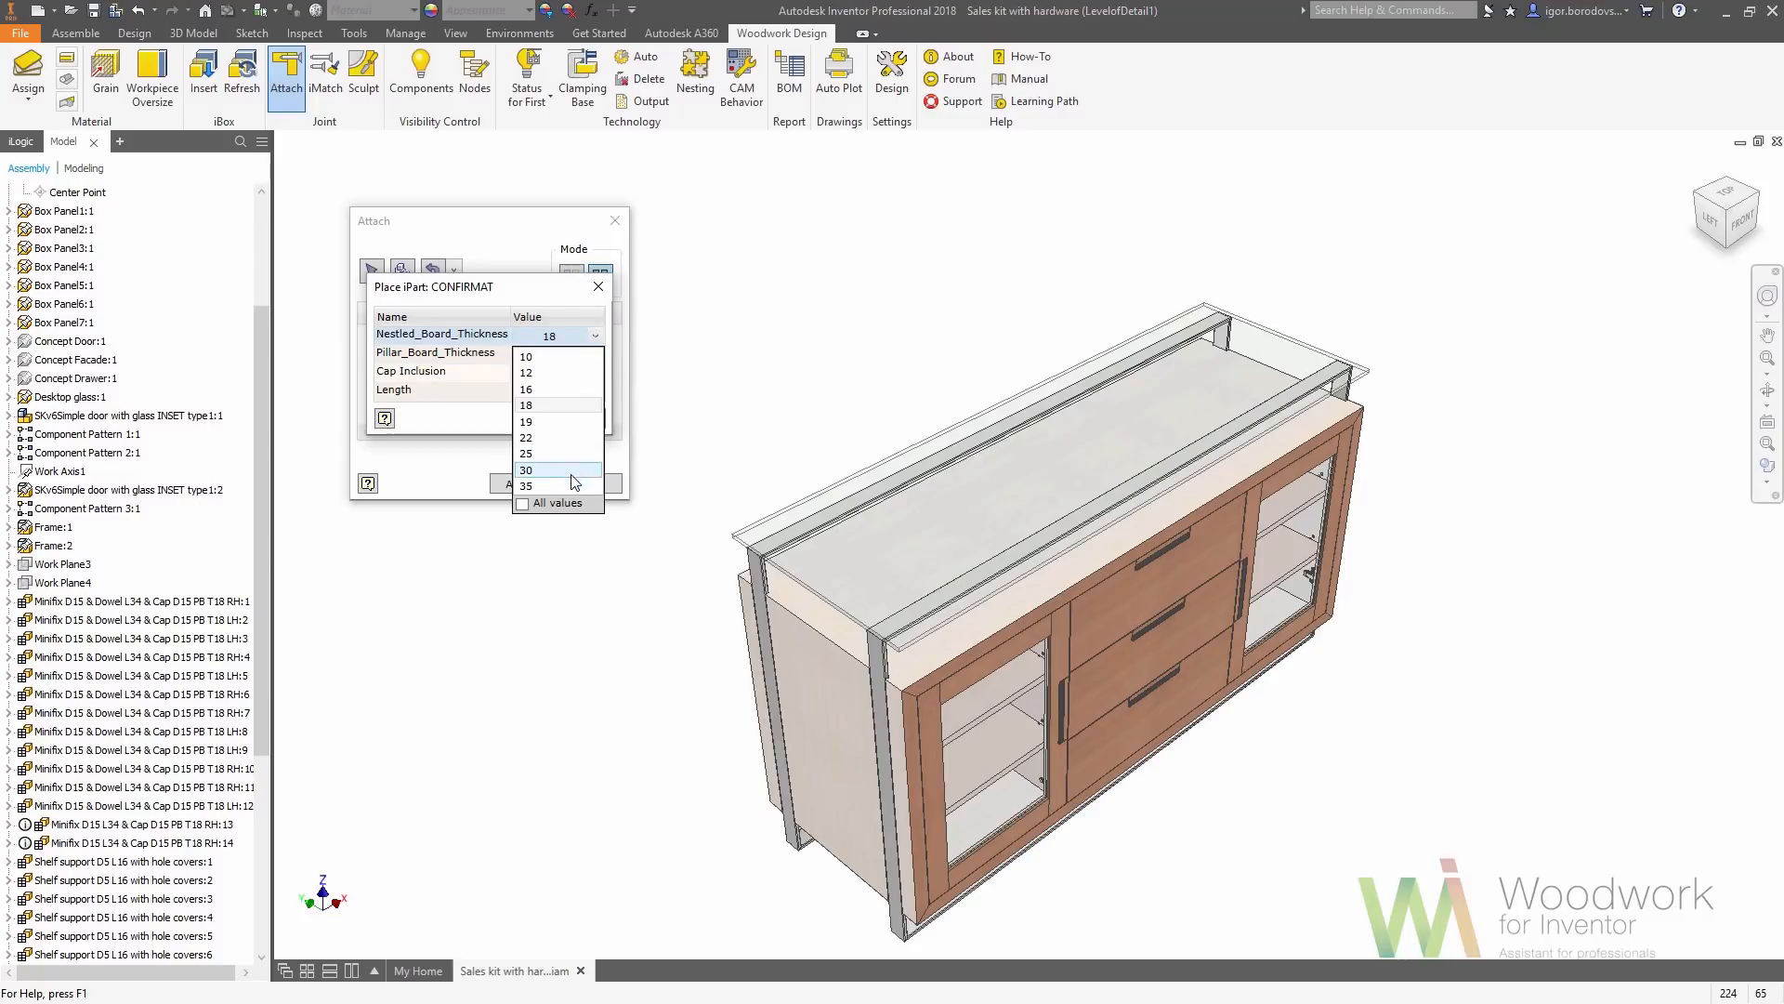
pyautogui.click(574, 485)
pyautogui.click(595, 354)
pyautogui.click(561, 498)
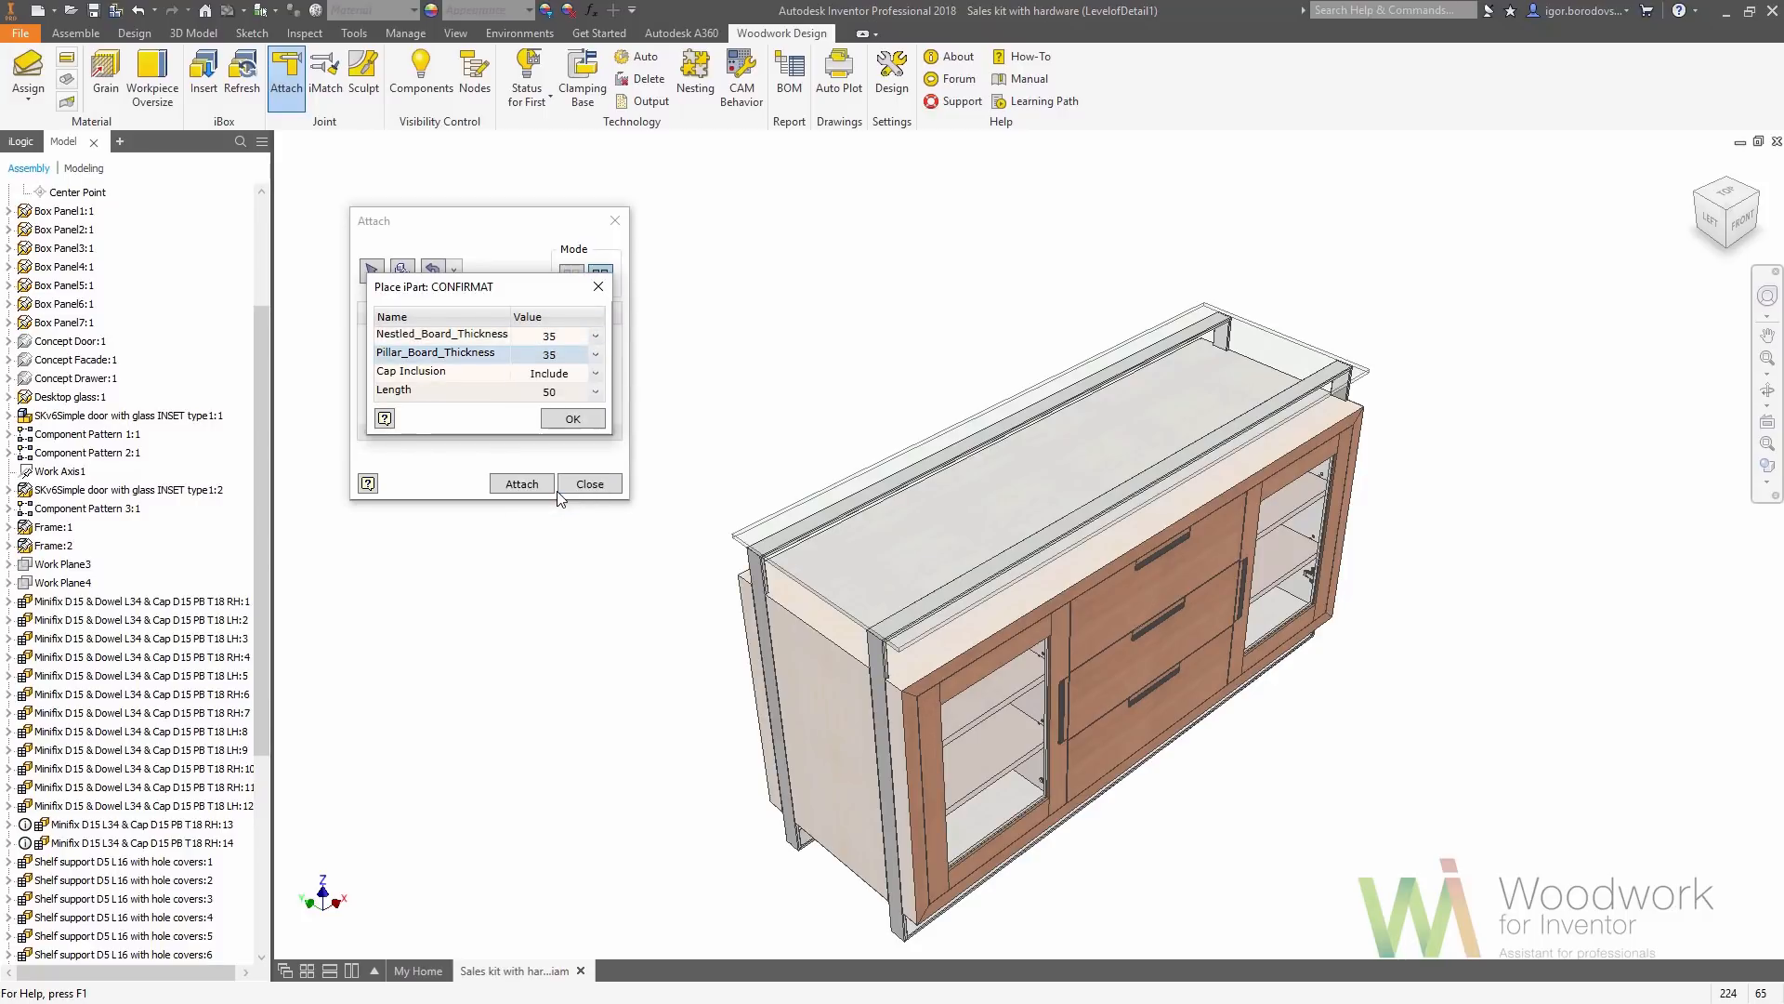
pyautogui.click(594, 391)
pyautogui.click(558, 412)
pyautogui.click(567, 423)
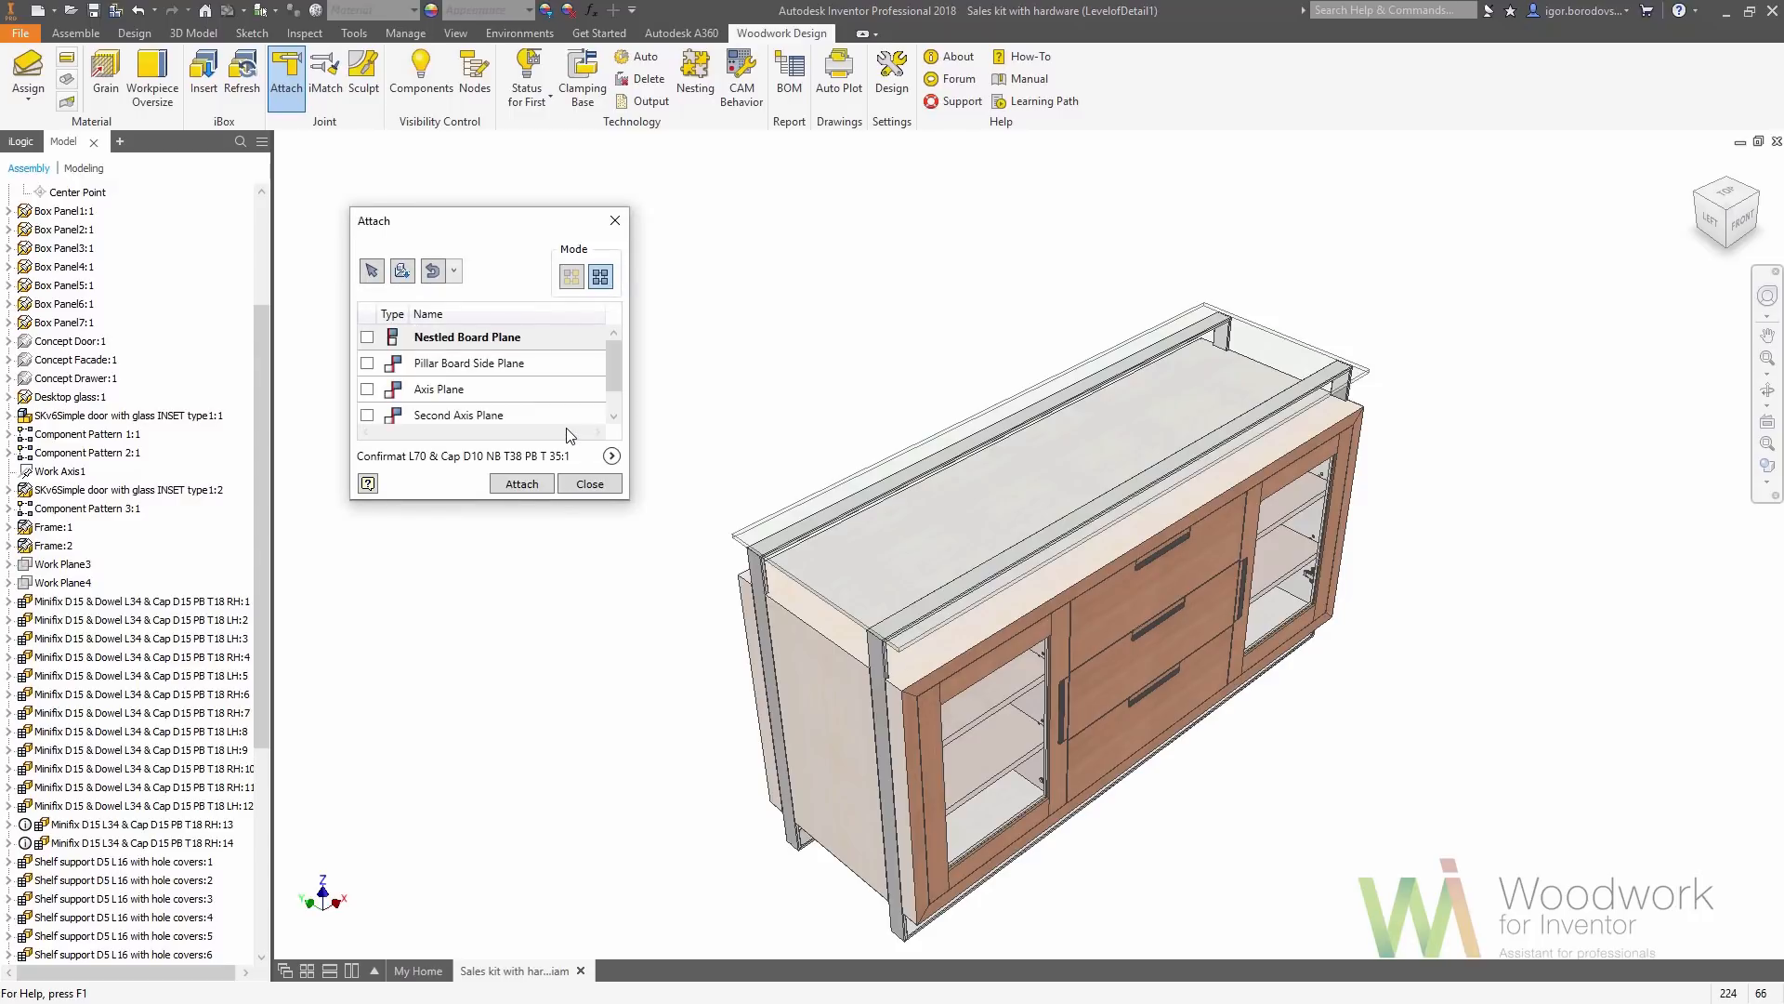
# Assign the Confirmat's Nestled Board Plane to the side faces of the metal frame legs at both ends of the cabinet
pyautogui.click(881, 667)
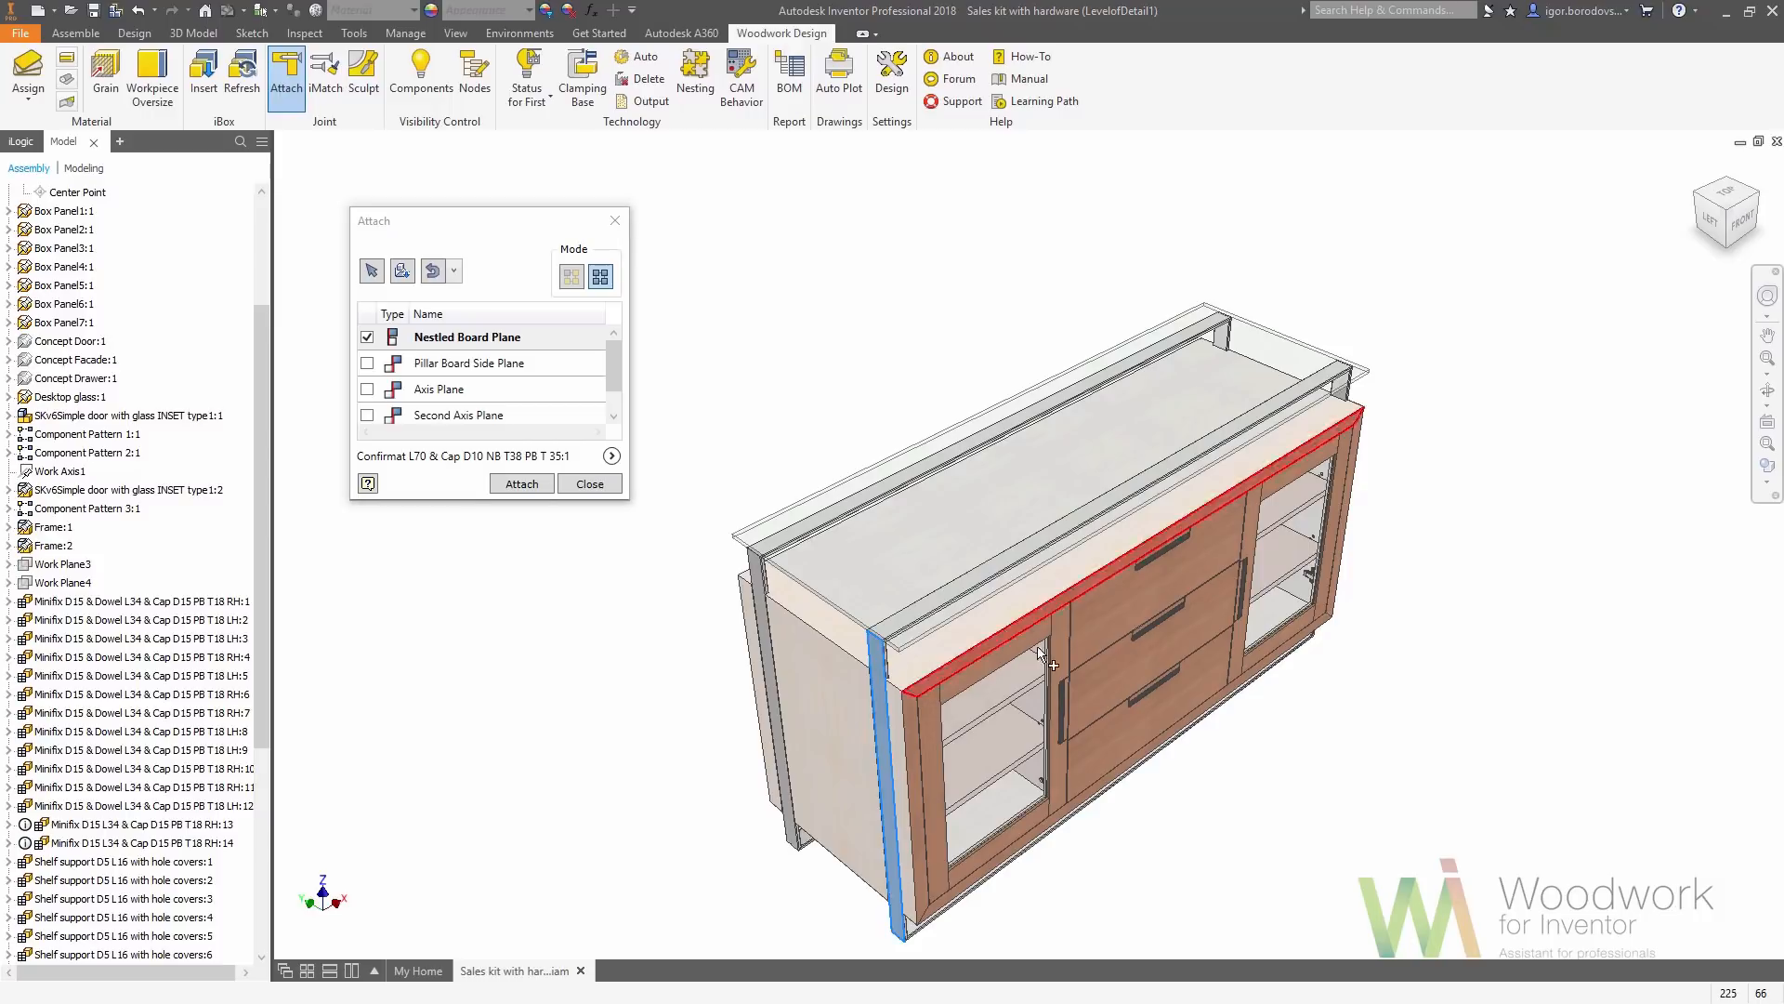
pyautogui.click(1759, 201)
pyautogui.click(1273, 561)
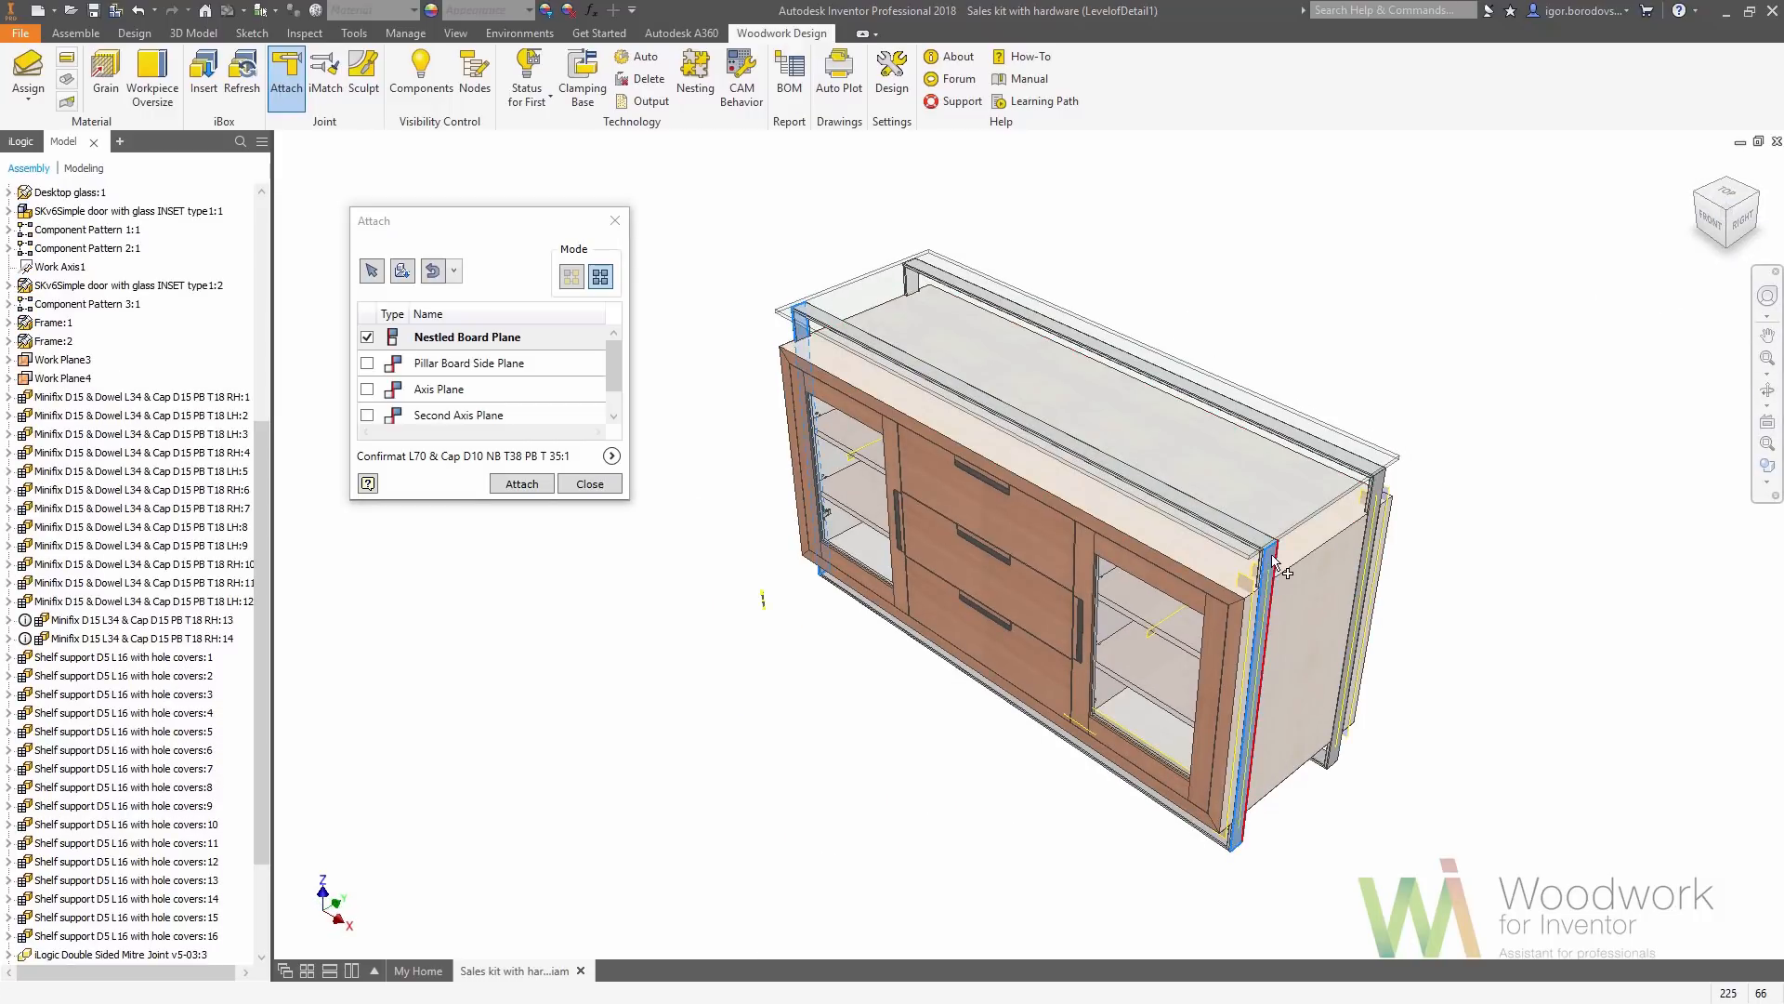
# Assign the Confirmat's Pillar Board Side Plane to the cabinet's top face and its underside
pyautogui.click(493, 362)
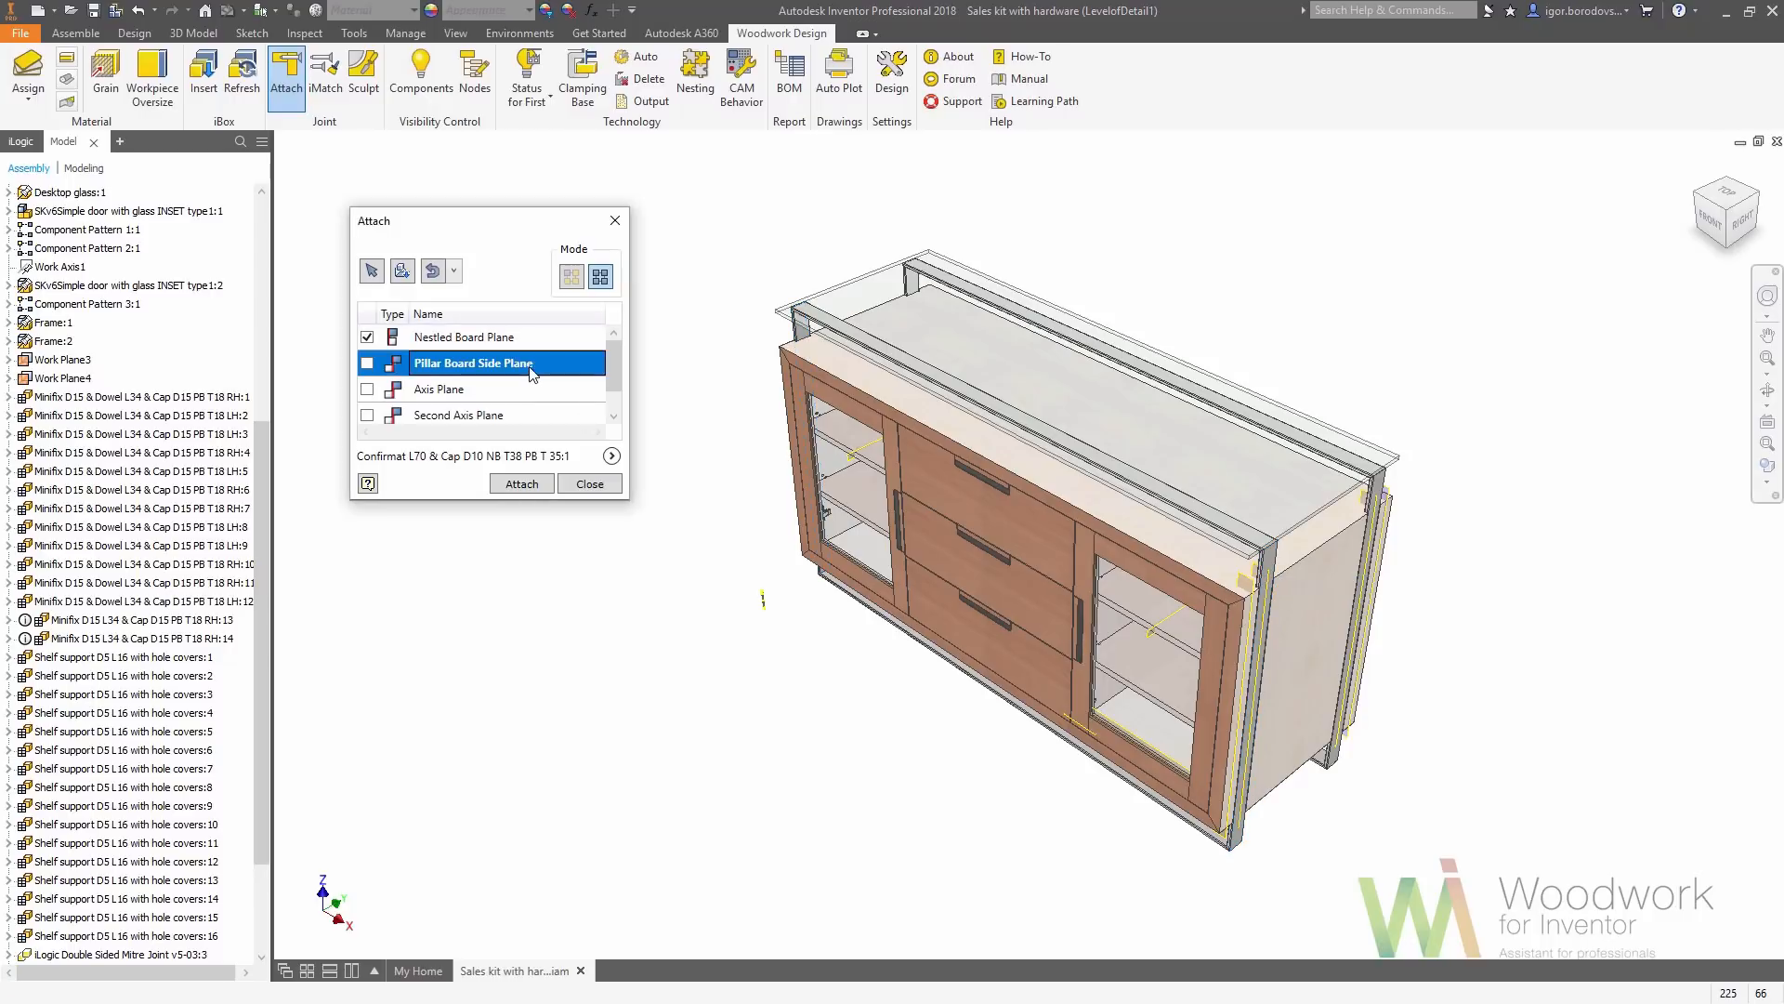
pyautogui.click(843, 371)
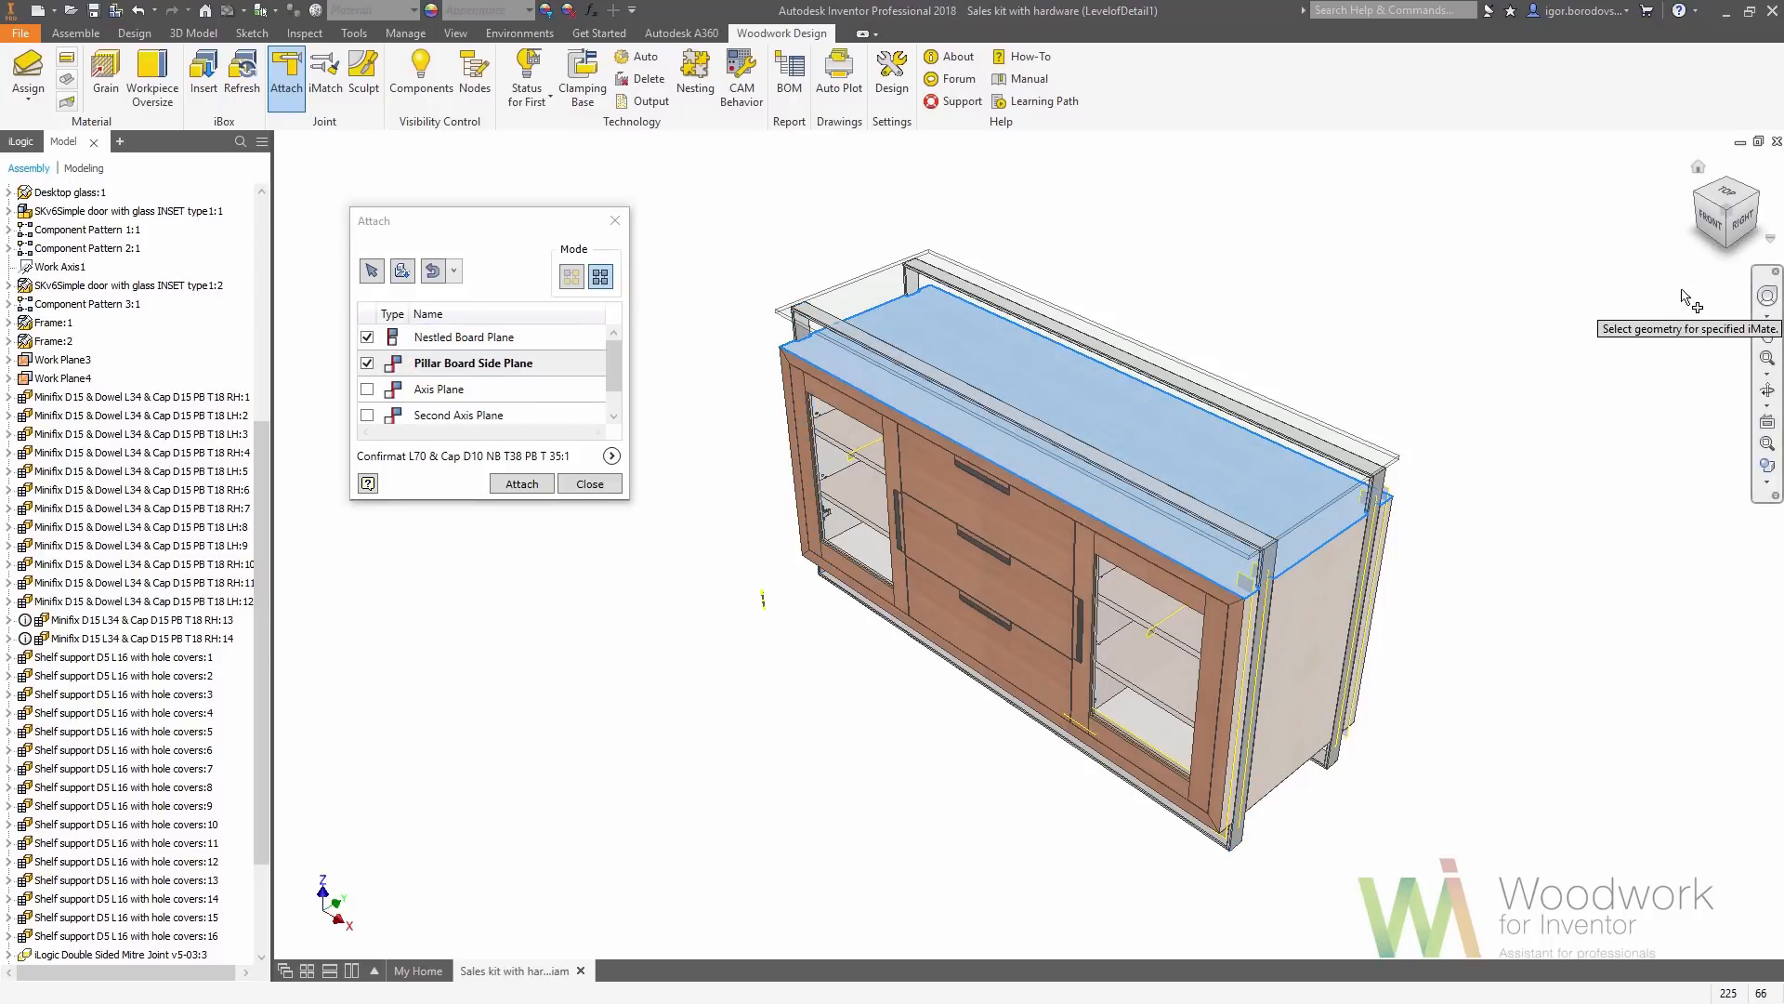
pyautogui.click(1730, 251)
pyautogui.click(1299, 543)
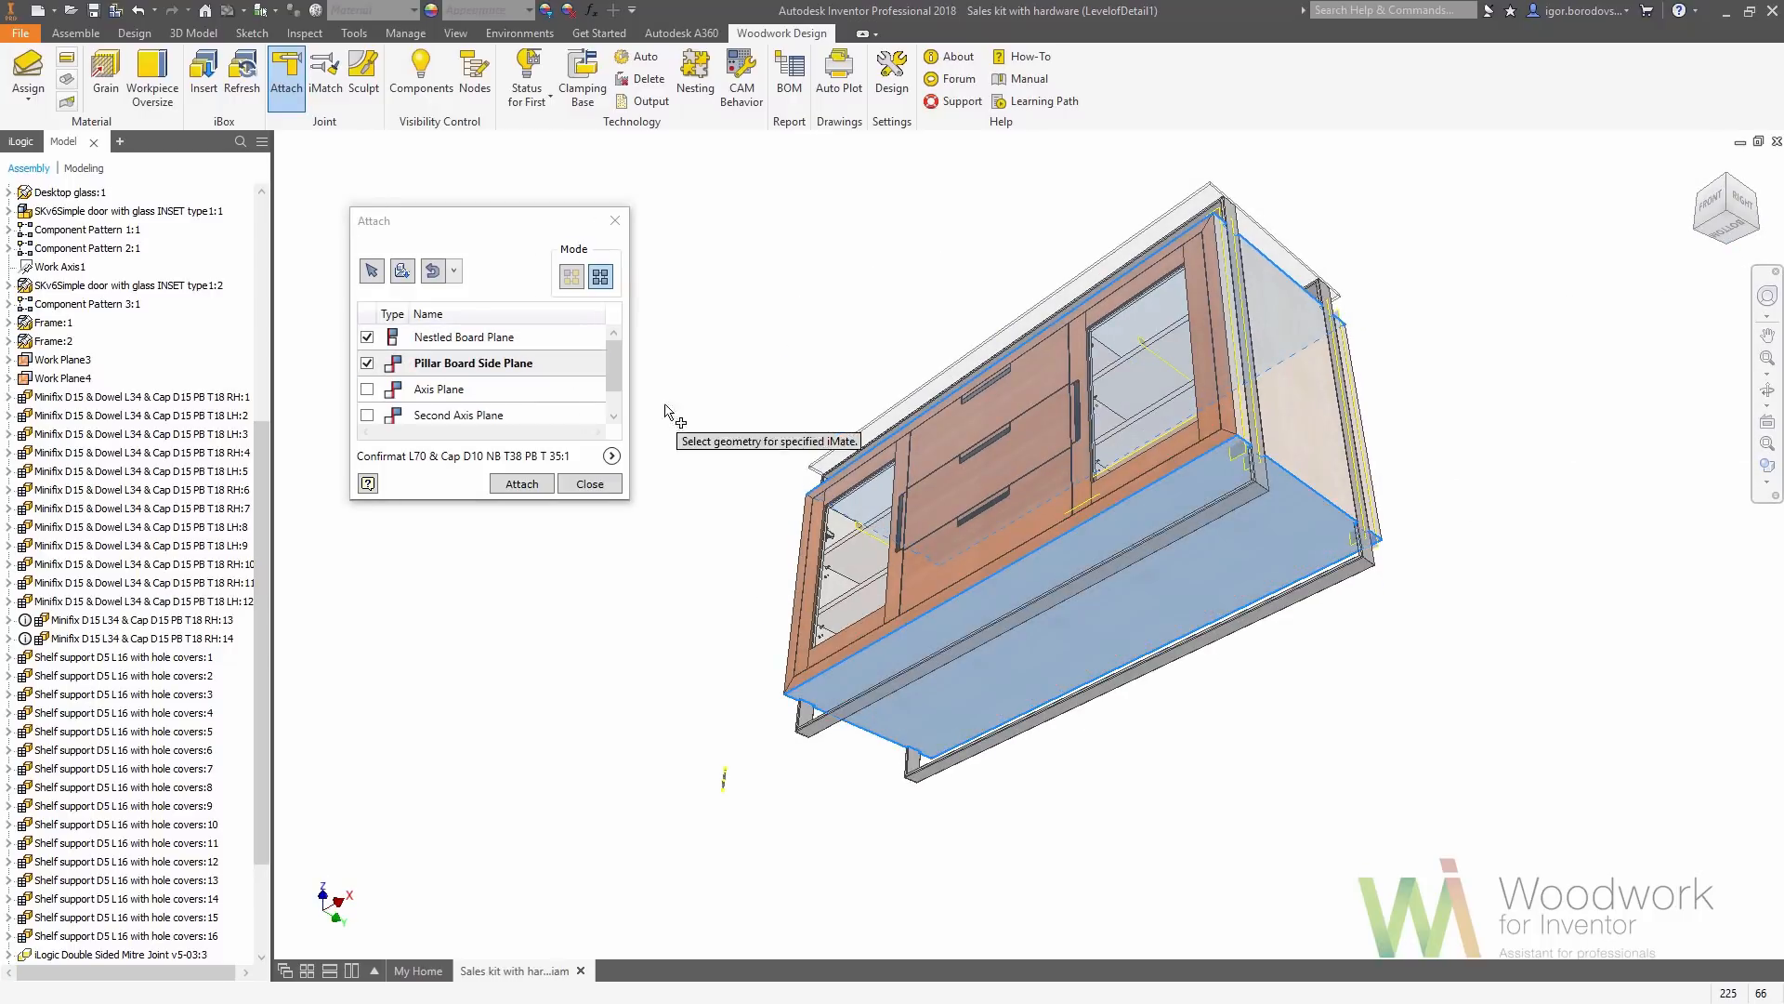
# Assign the Confirmat's Axis Plane to the front and rear metal frame legs and attach the joints
pyautogui.click(535, 391)
pyautogui.click(1295, 450)
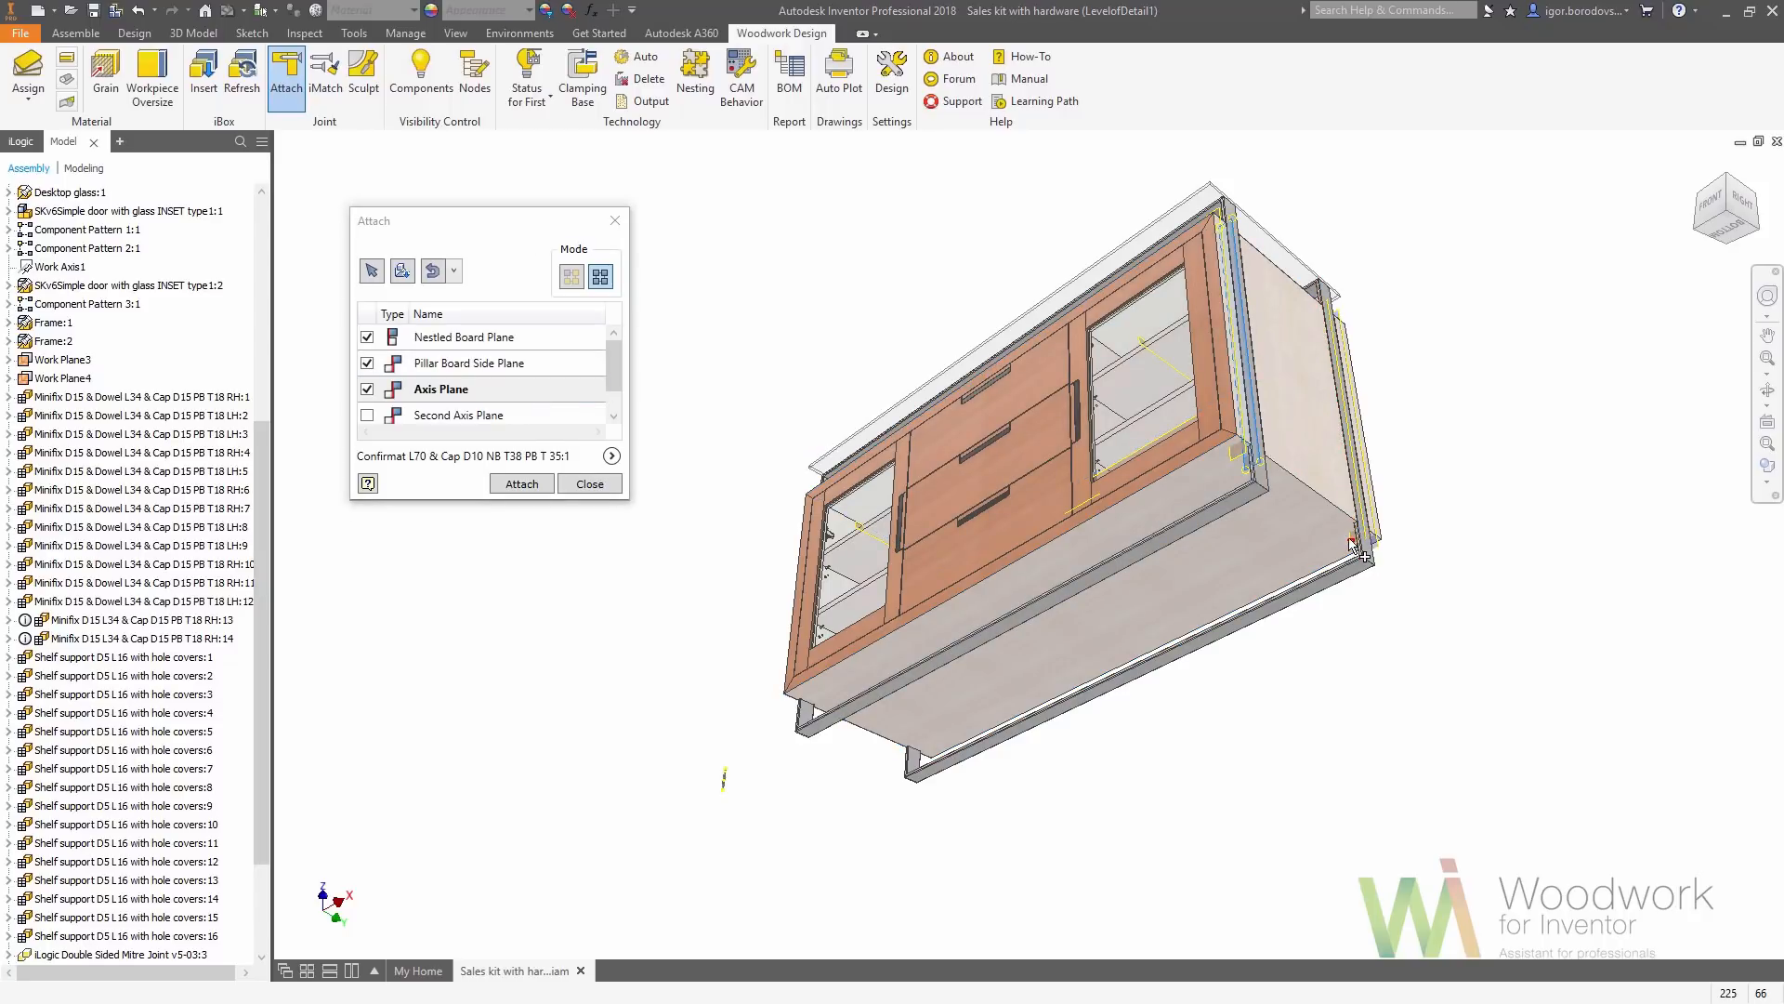
pyautogui.scroll(4, 1353, 549)
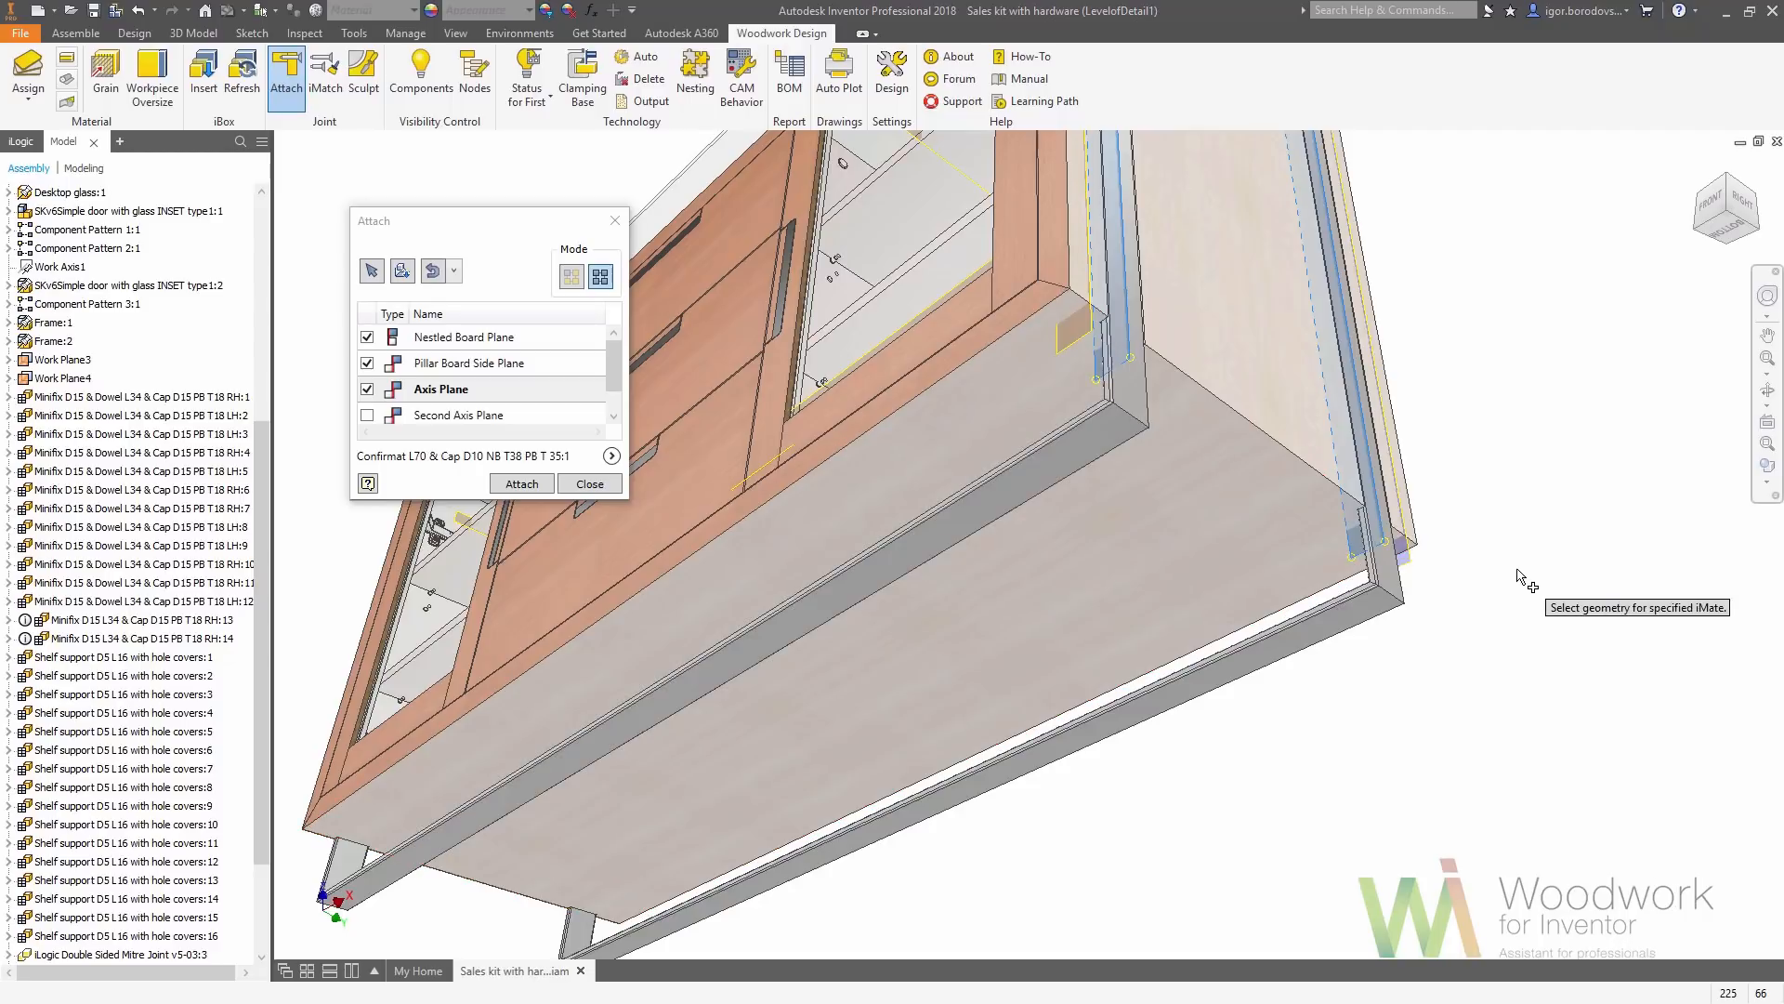
pyautogui.press('F6')
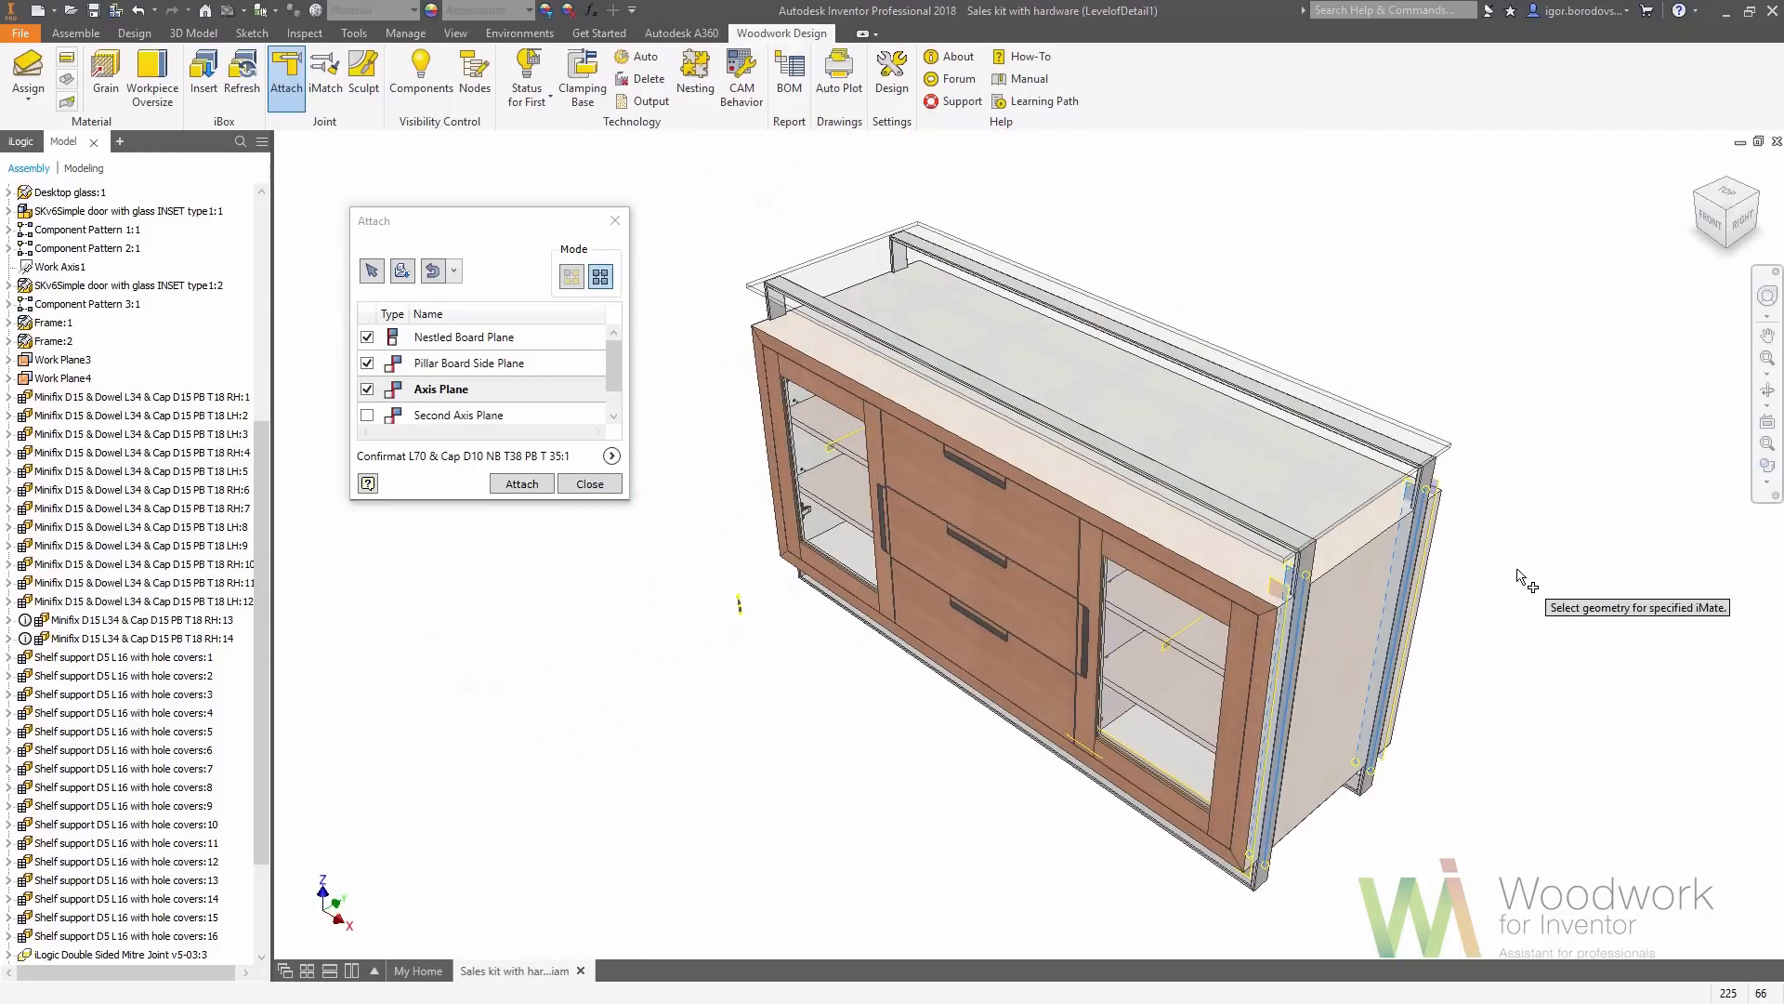
pyautogui.click(523, 484)
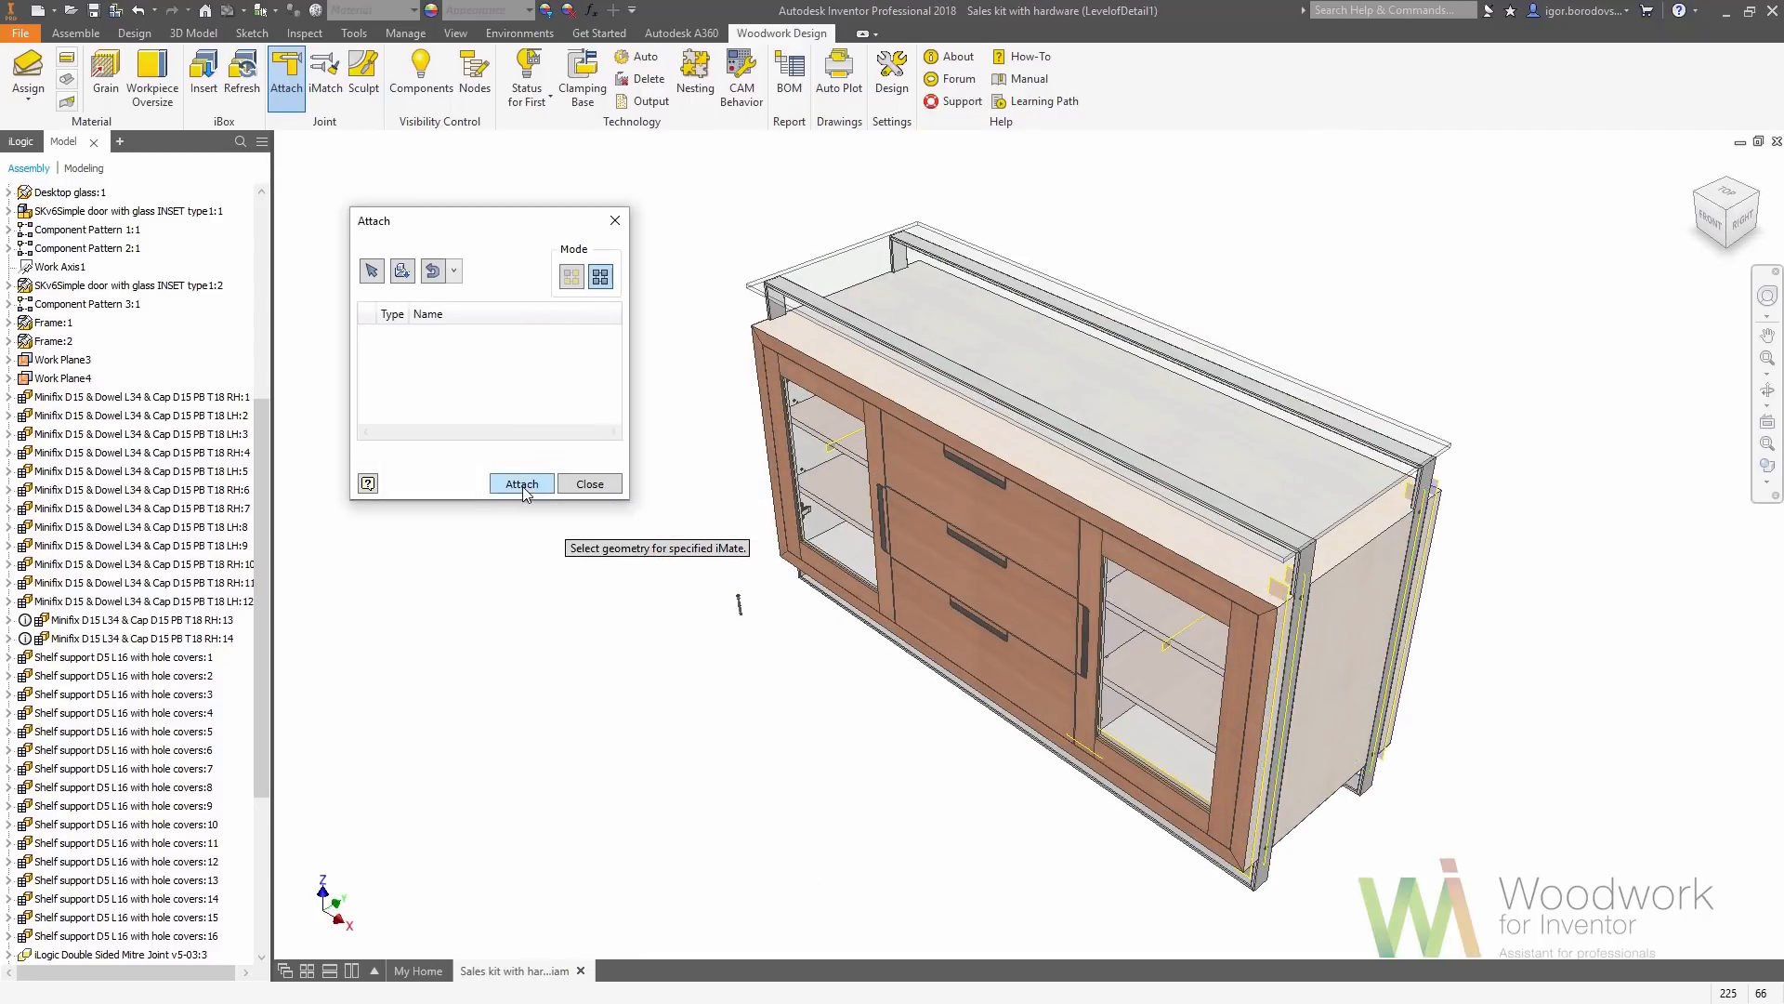
pyautogui.click(590, 484)
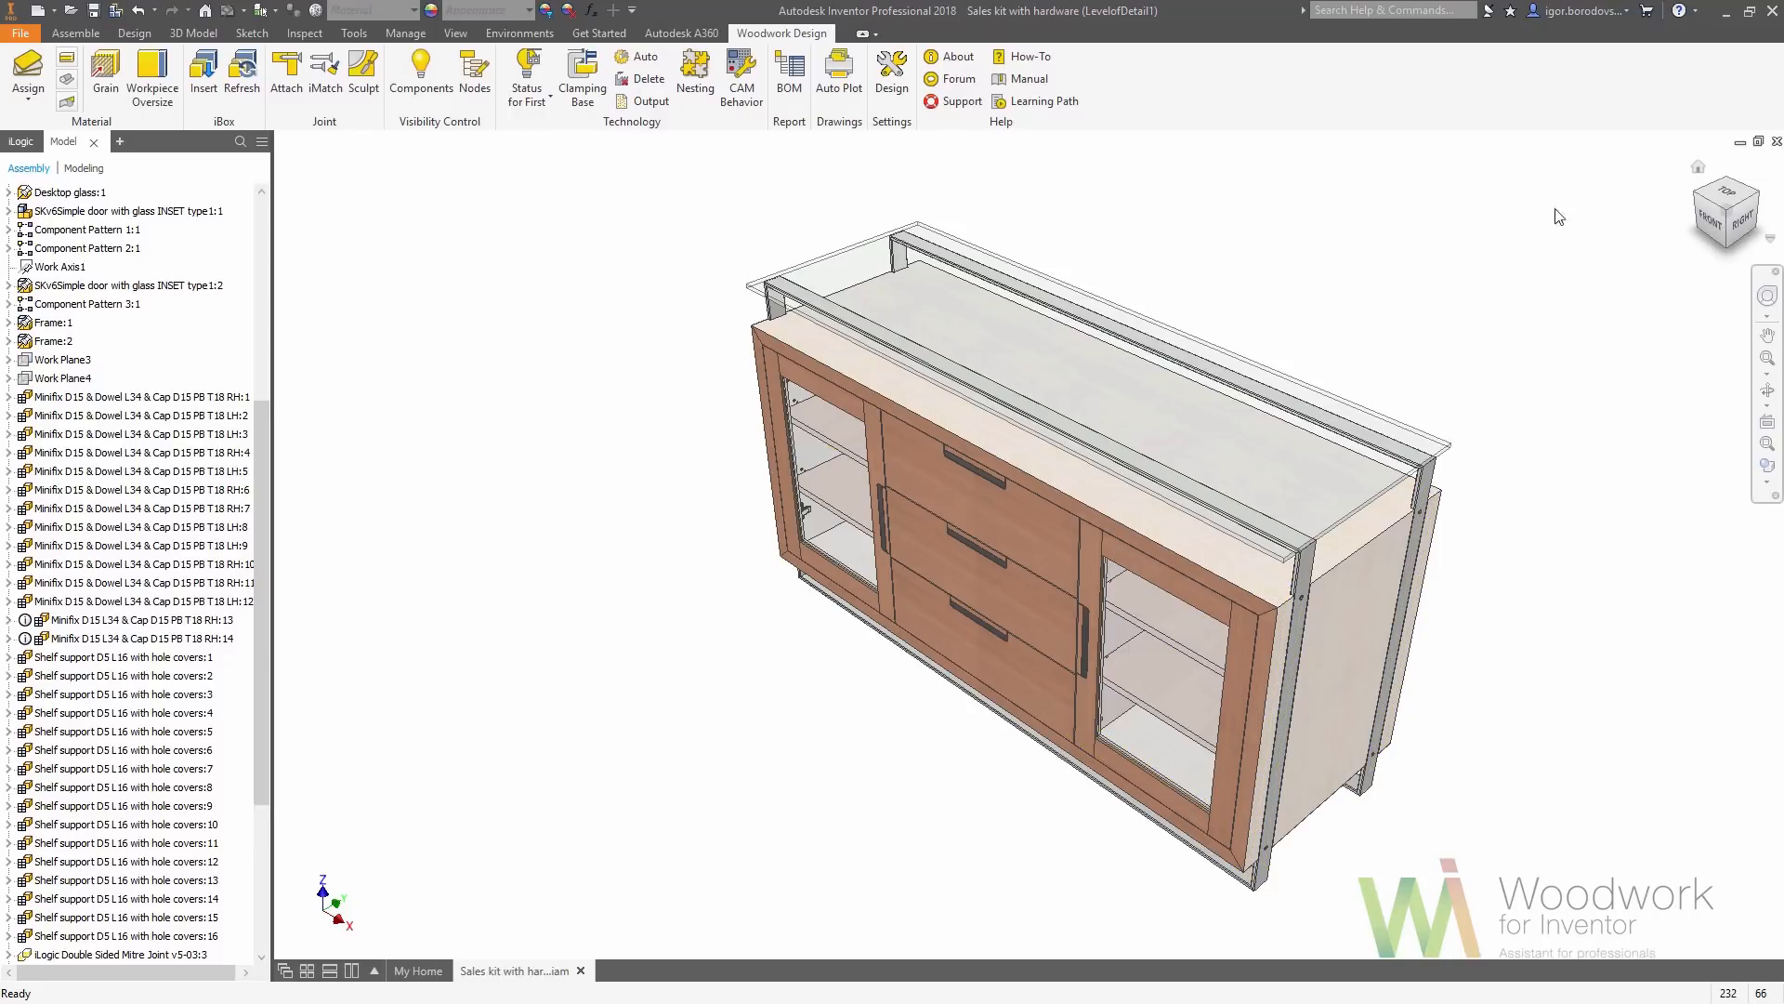
# Run Sculpt on the whole cabinet assembly to cut the joint holes into the parts
pyautogui.click(1710, 220)
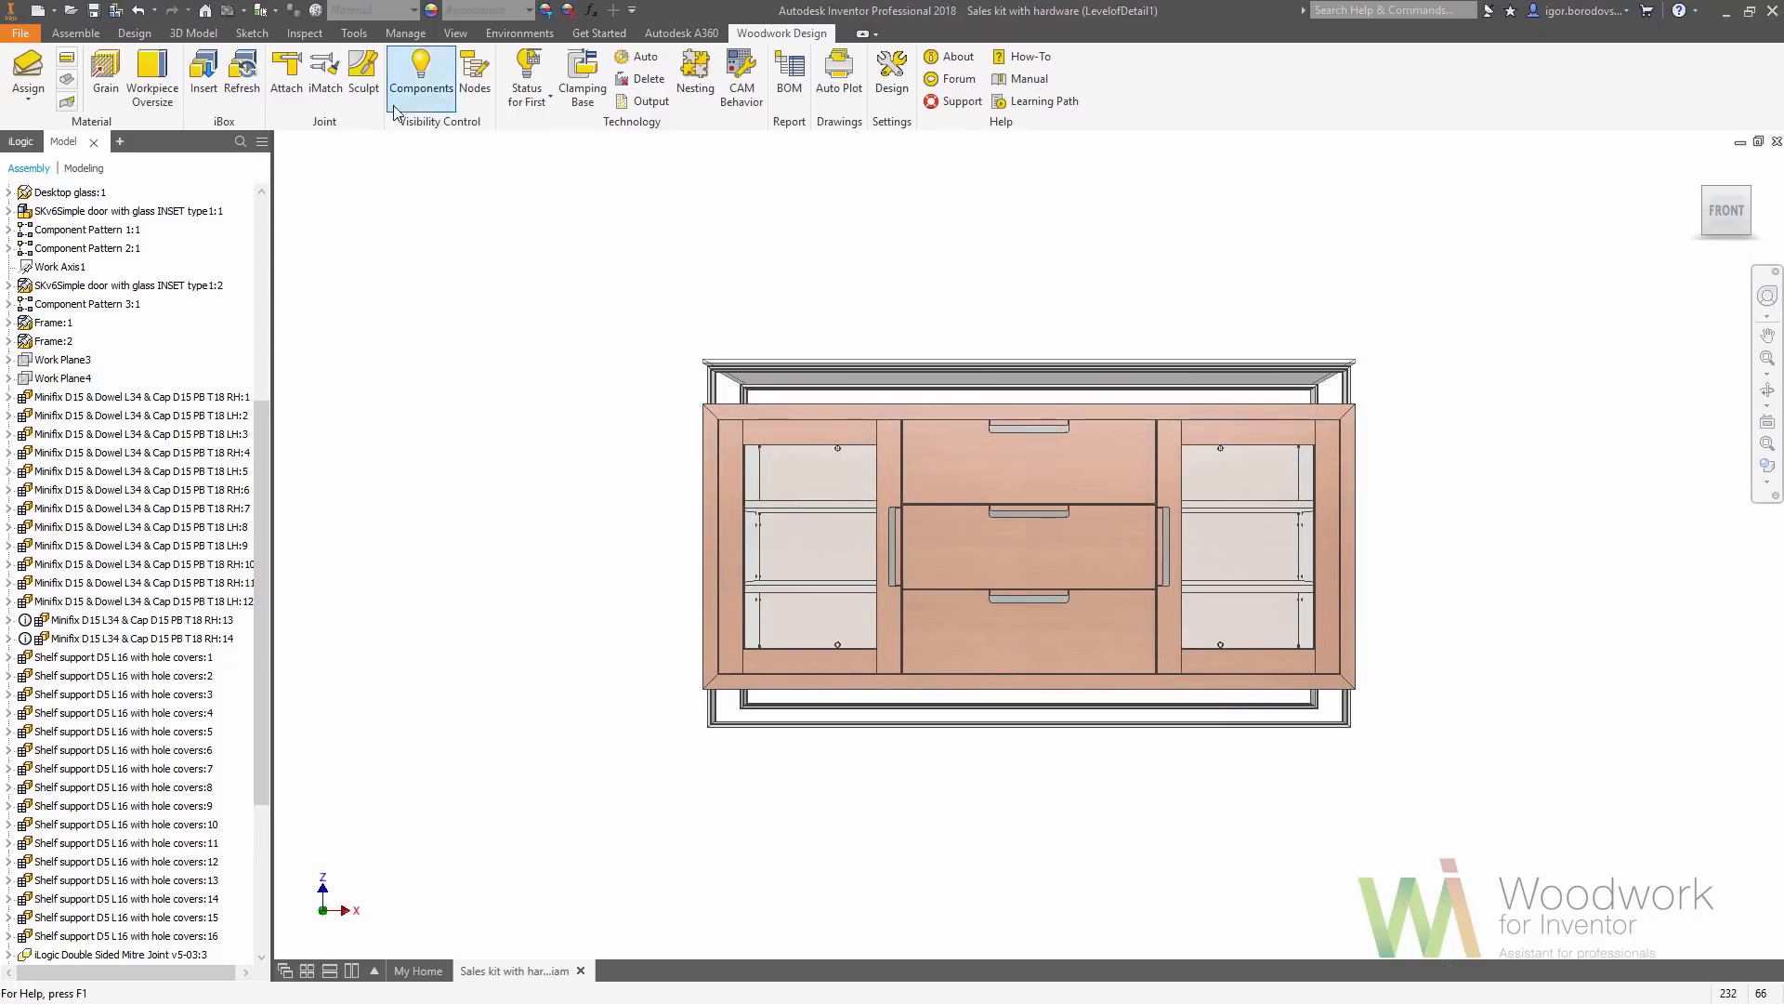
pyautogui.click(363, 79)
pyautogui.moveTo(1036, 560); pyautogui.dragTo(387, 528)
pyautogui.click(409, 552)
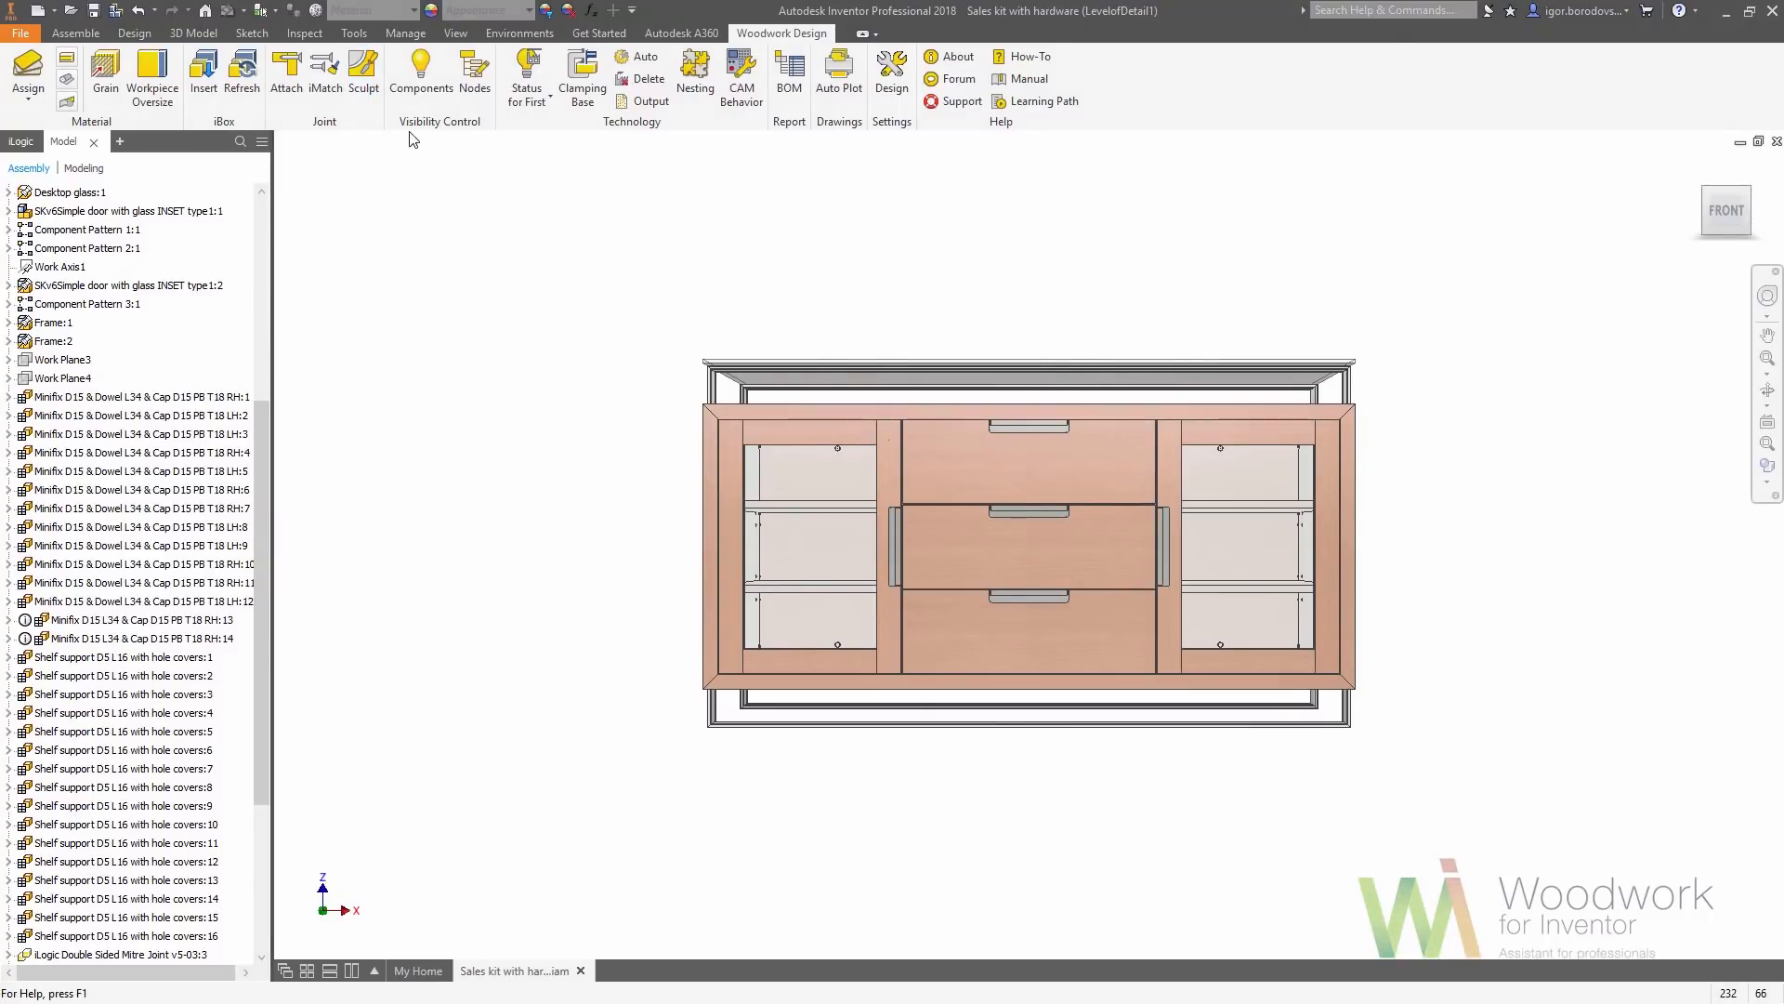
# Hide the standard components and examine the sculpted joint holes in the cabinet panels from behind and above
pyautogui.click(420, 74)
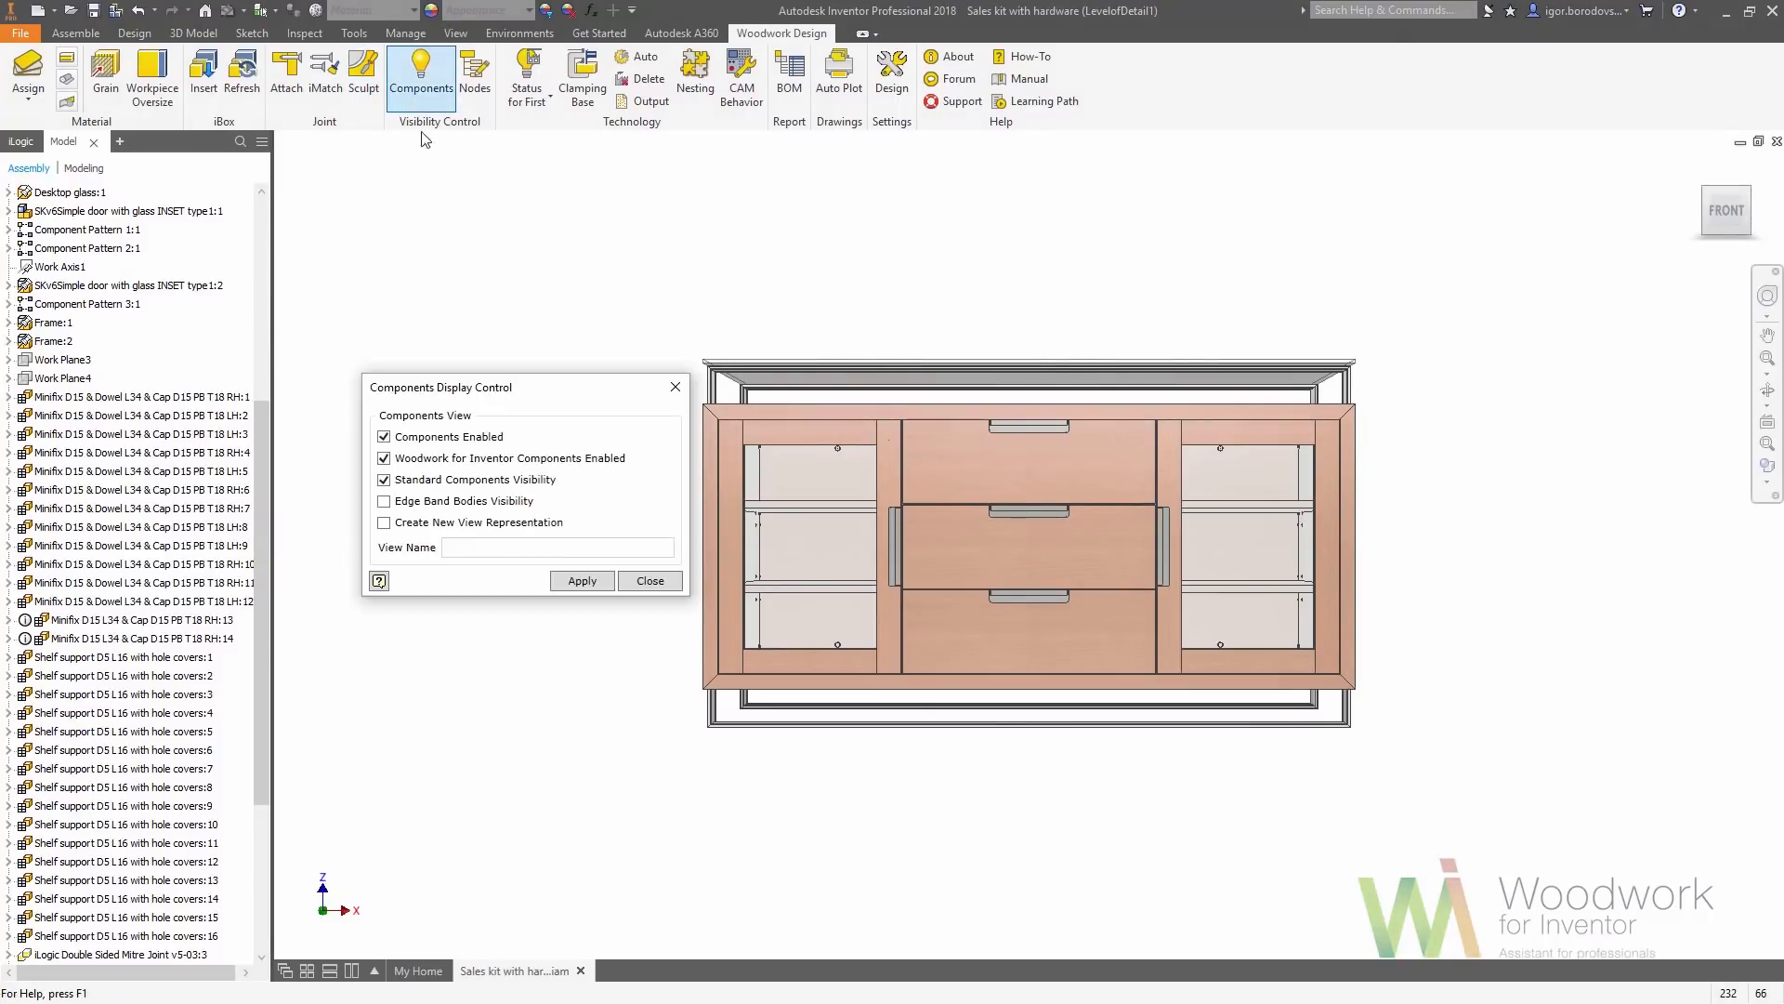
pyautogui.click(576, 583)
pyautogui.keyDown('shift'); pyautogui.moveTo(1204, 517); pyautogui.dragTo(1458, 582, button='middle'); pyautogui.keyUp('shift')
pyautogui.scroll(3, 828, 350)
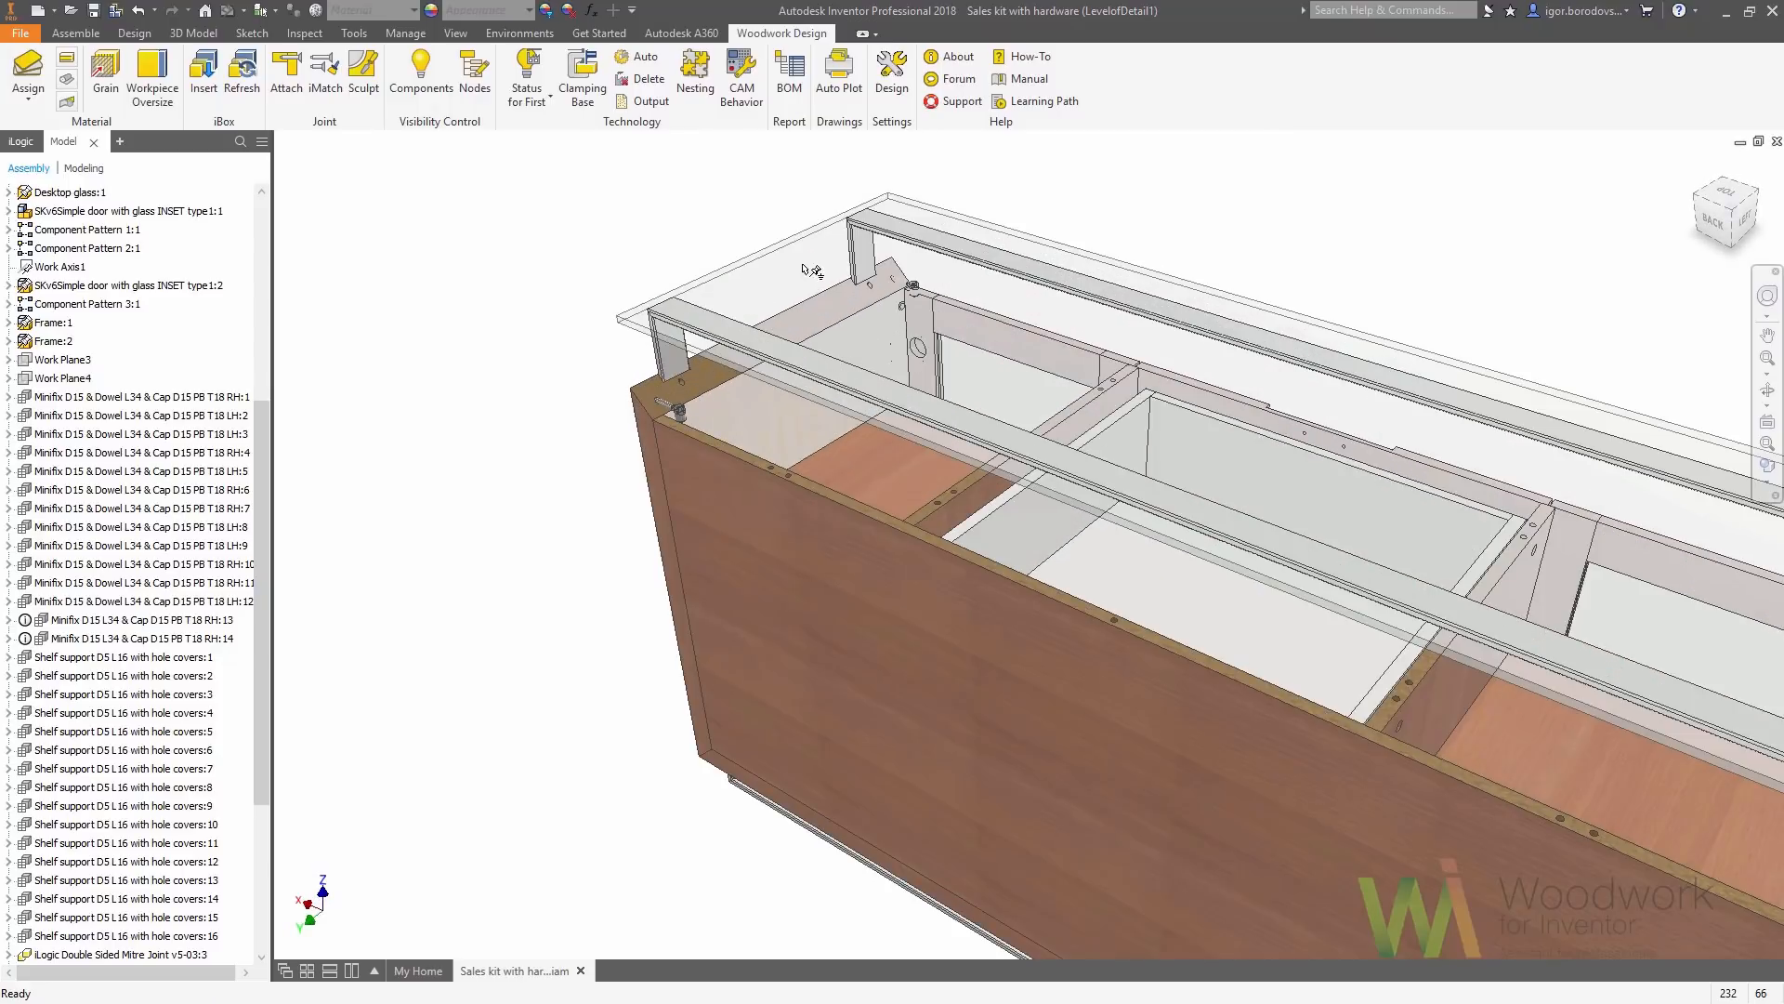
pyautogui.keyDown('shift'); pyautogui.moveTo(916, 513); pyautogui.dragTo(955, 522, button='middle'); pyautogui.keyUp('shift')
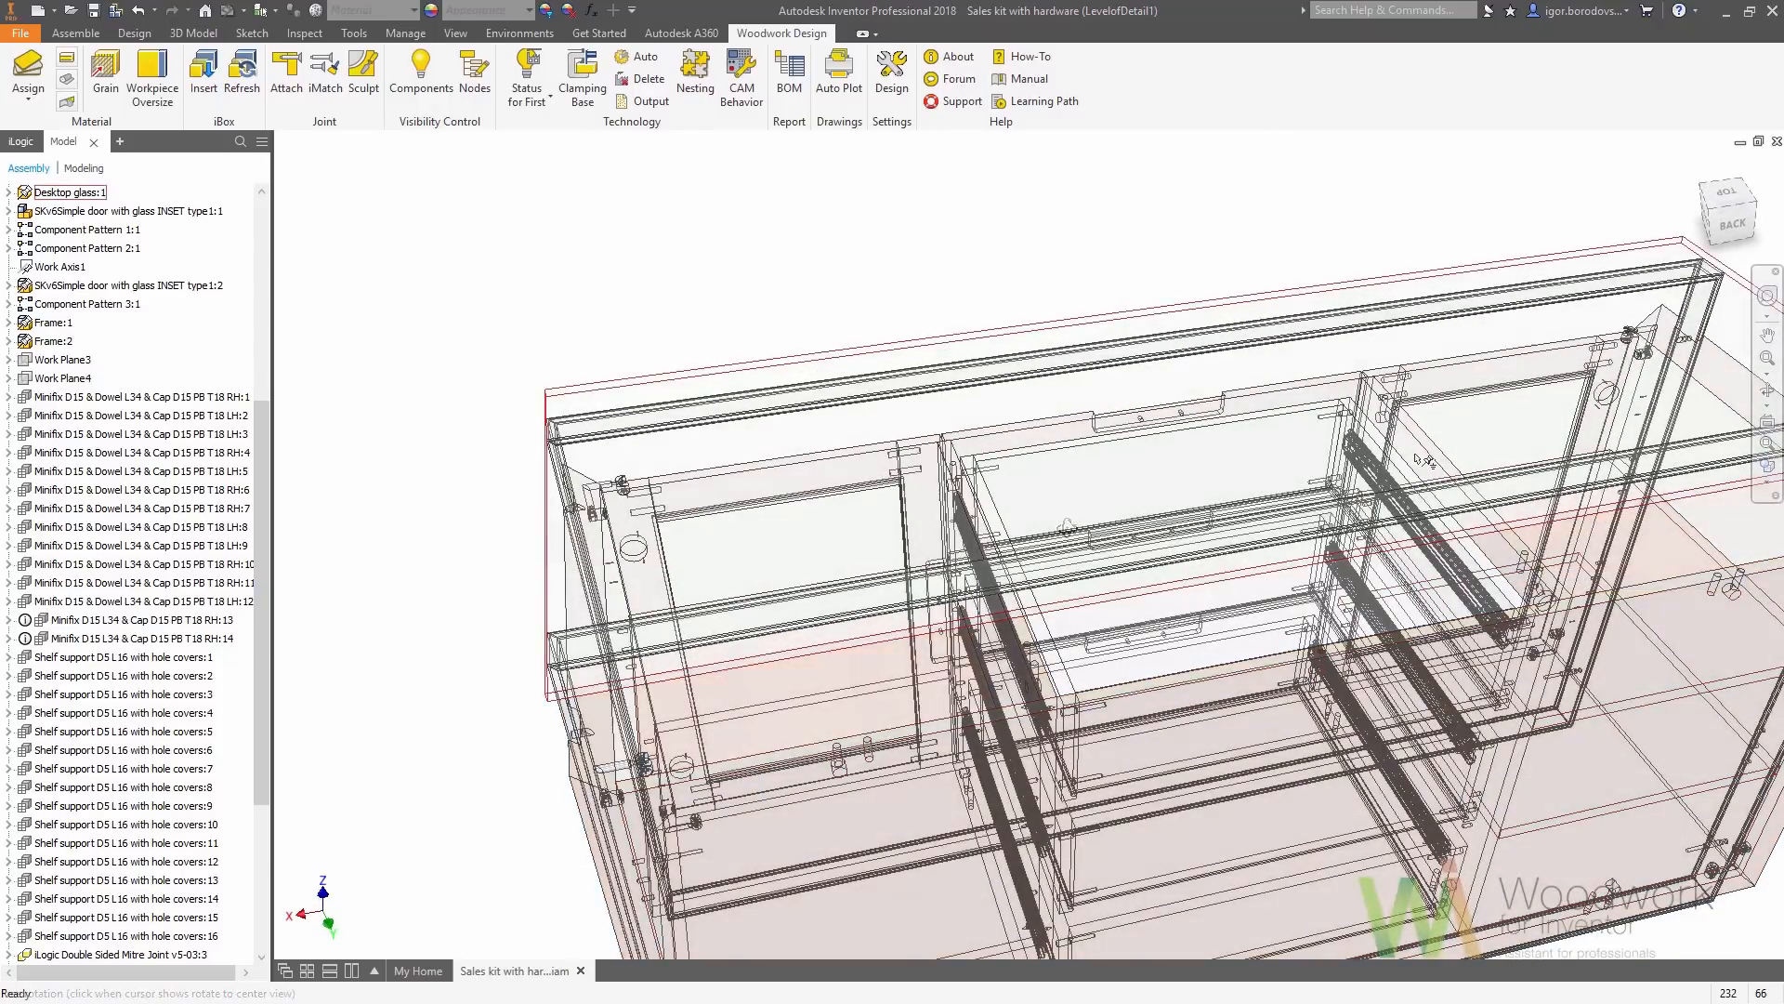
pyautogui.moveTo(1390, 406); pyautogui.dragTo(1315, 316, button='middle')
pyautogui.click(1698, 166)
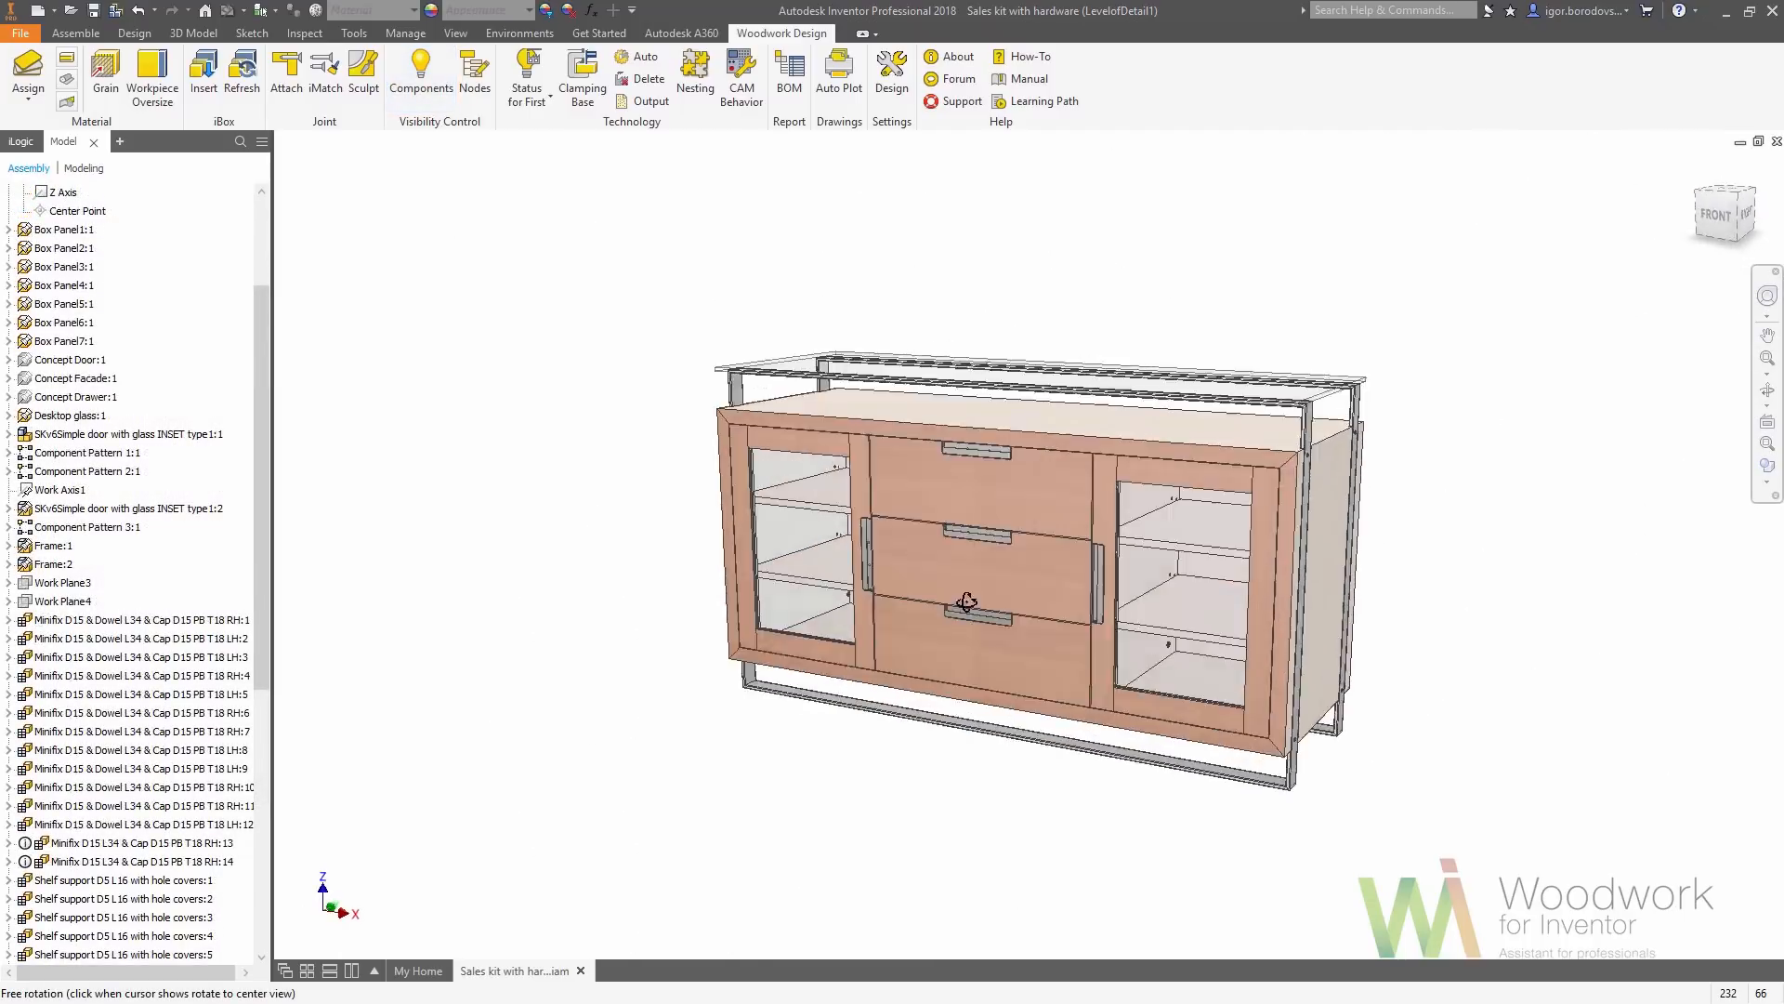
pyautogui.moveTo(967, 603); pyautogui.dragTo(1429, 595)
pyautogui.keyDown('shift'); pyautogui.moveTo(1429, 596); pyautogui.dragTo(1783, 599, button='middle'); pyautogui.keyUp('shift')
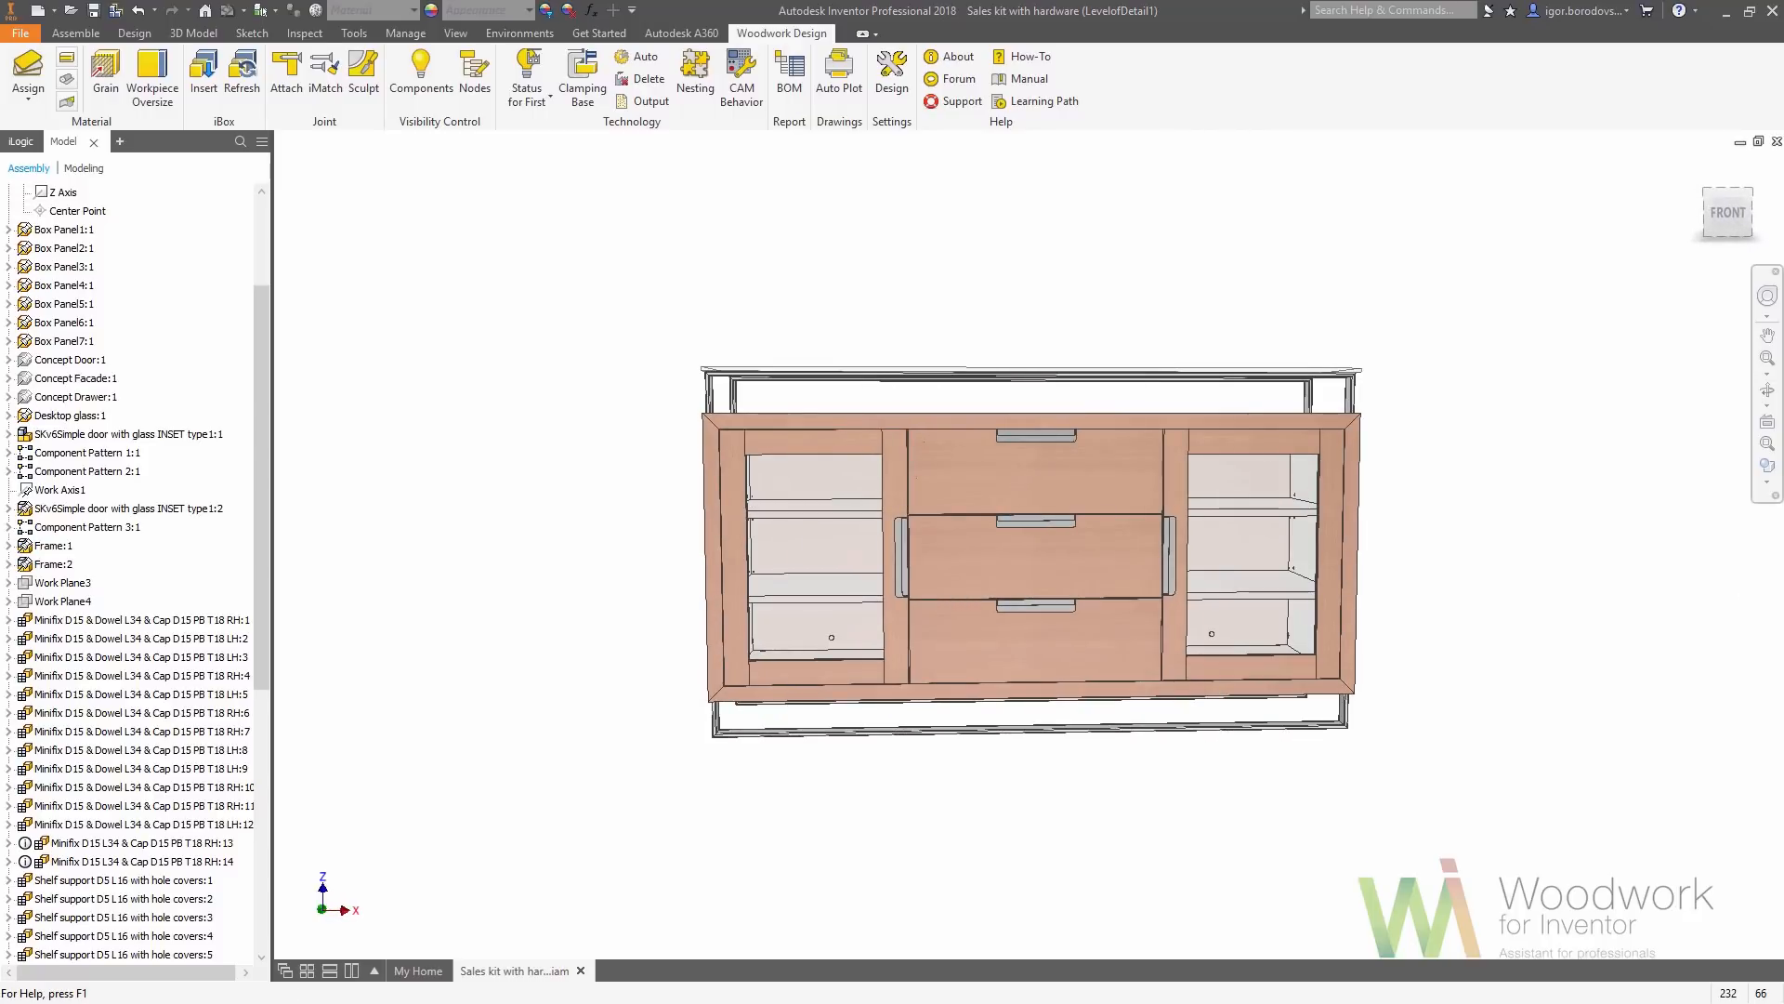
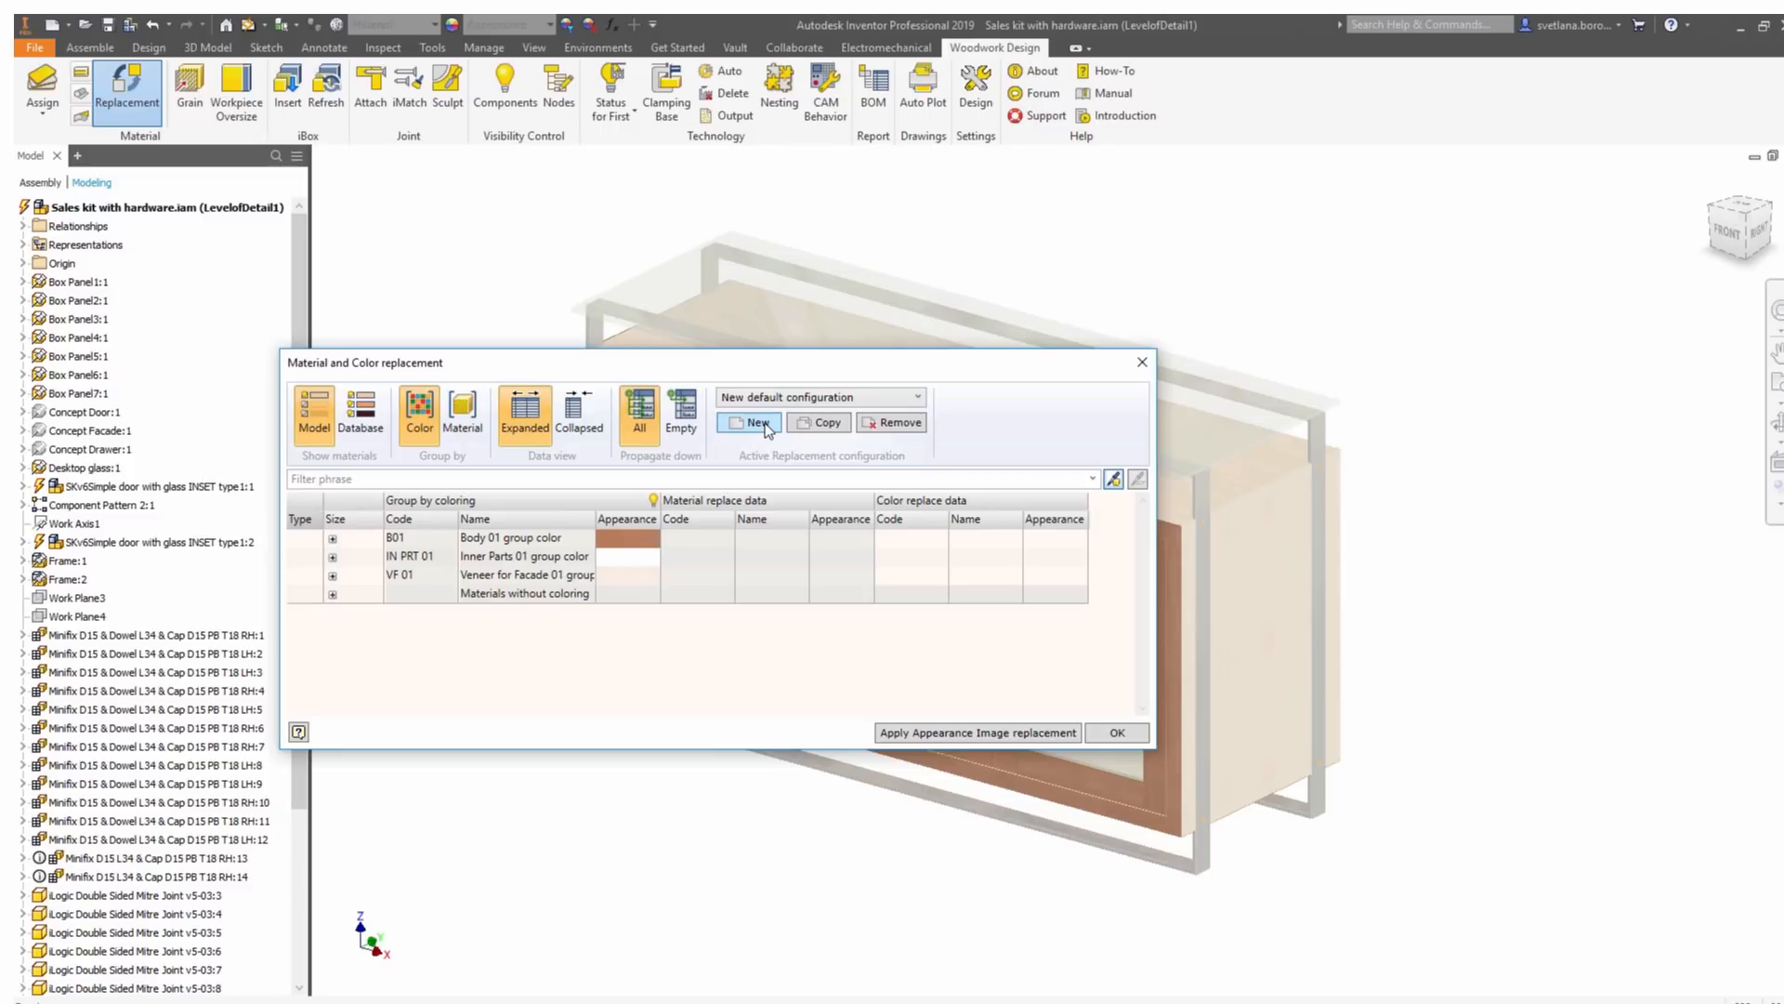
# Create a new material and color replacement configuration named Dark facade light body
pyautogui.click(758, 423)
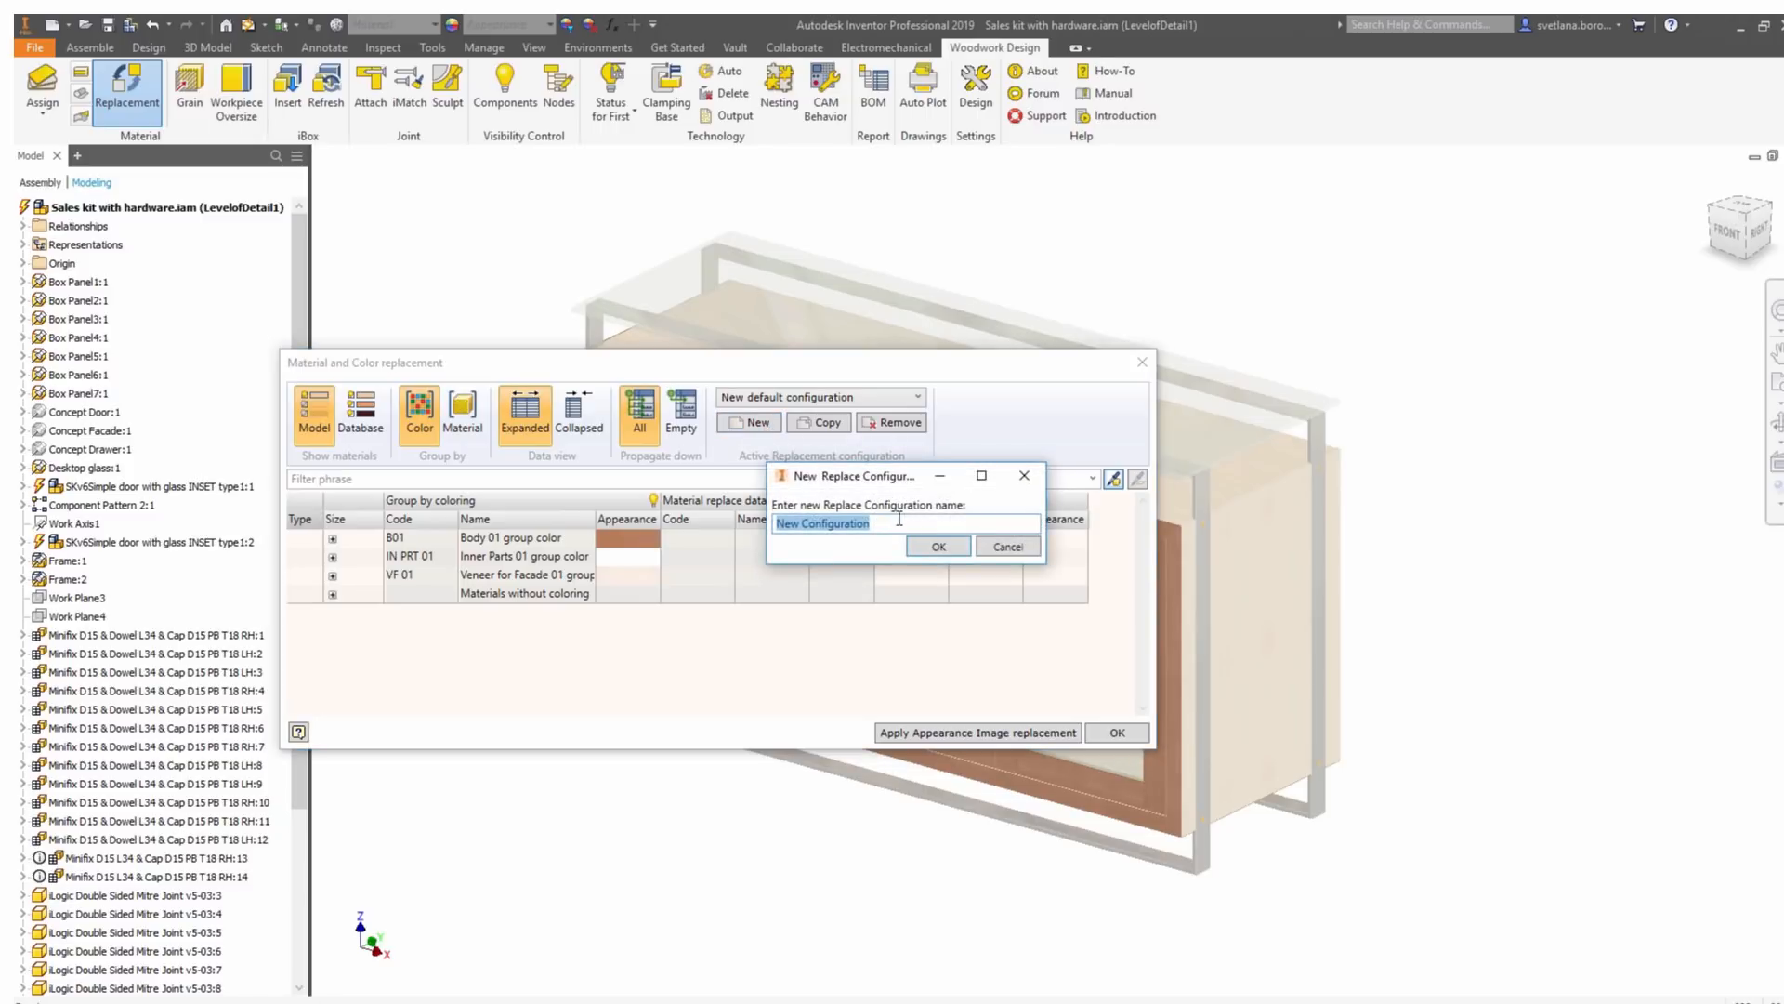
pyautogui.write('Da')
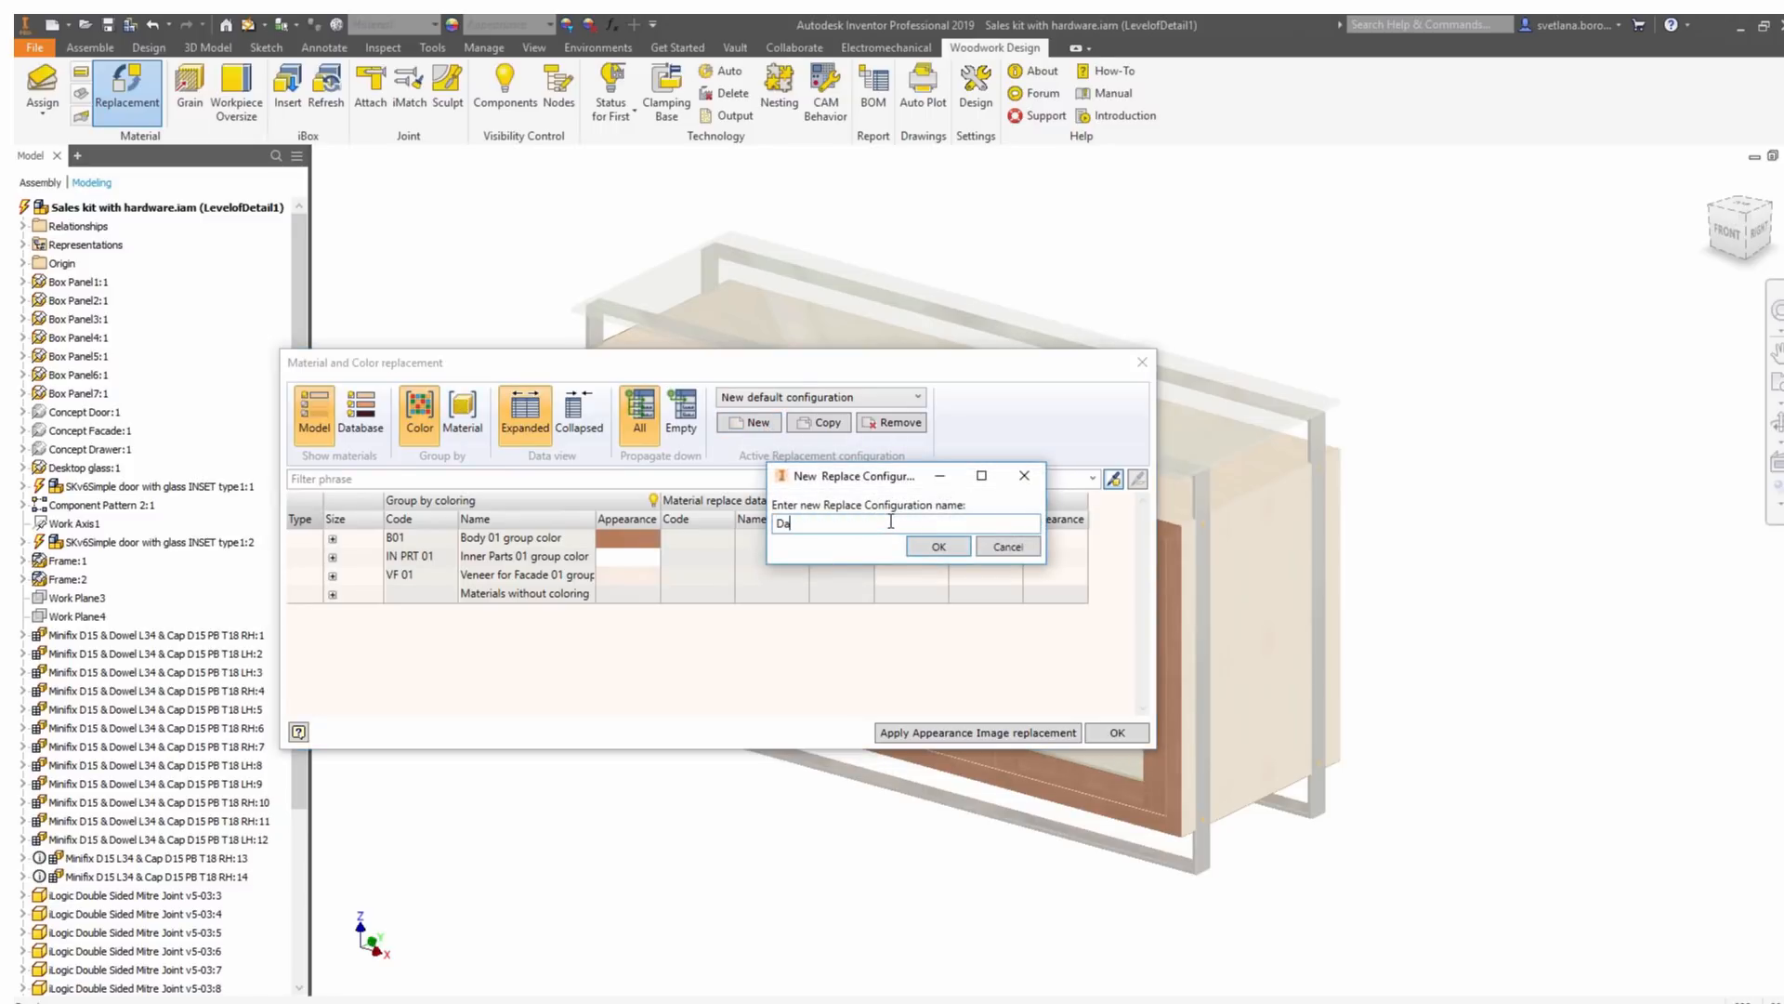
pyautogui.write('rk facad')
pyautogui.write('e light body')
pyautogui.click(910, 545)
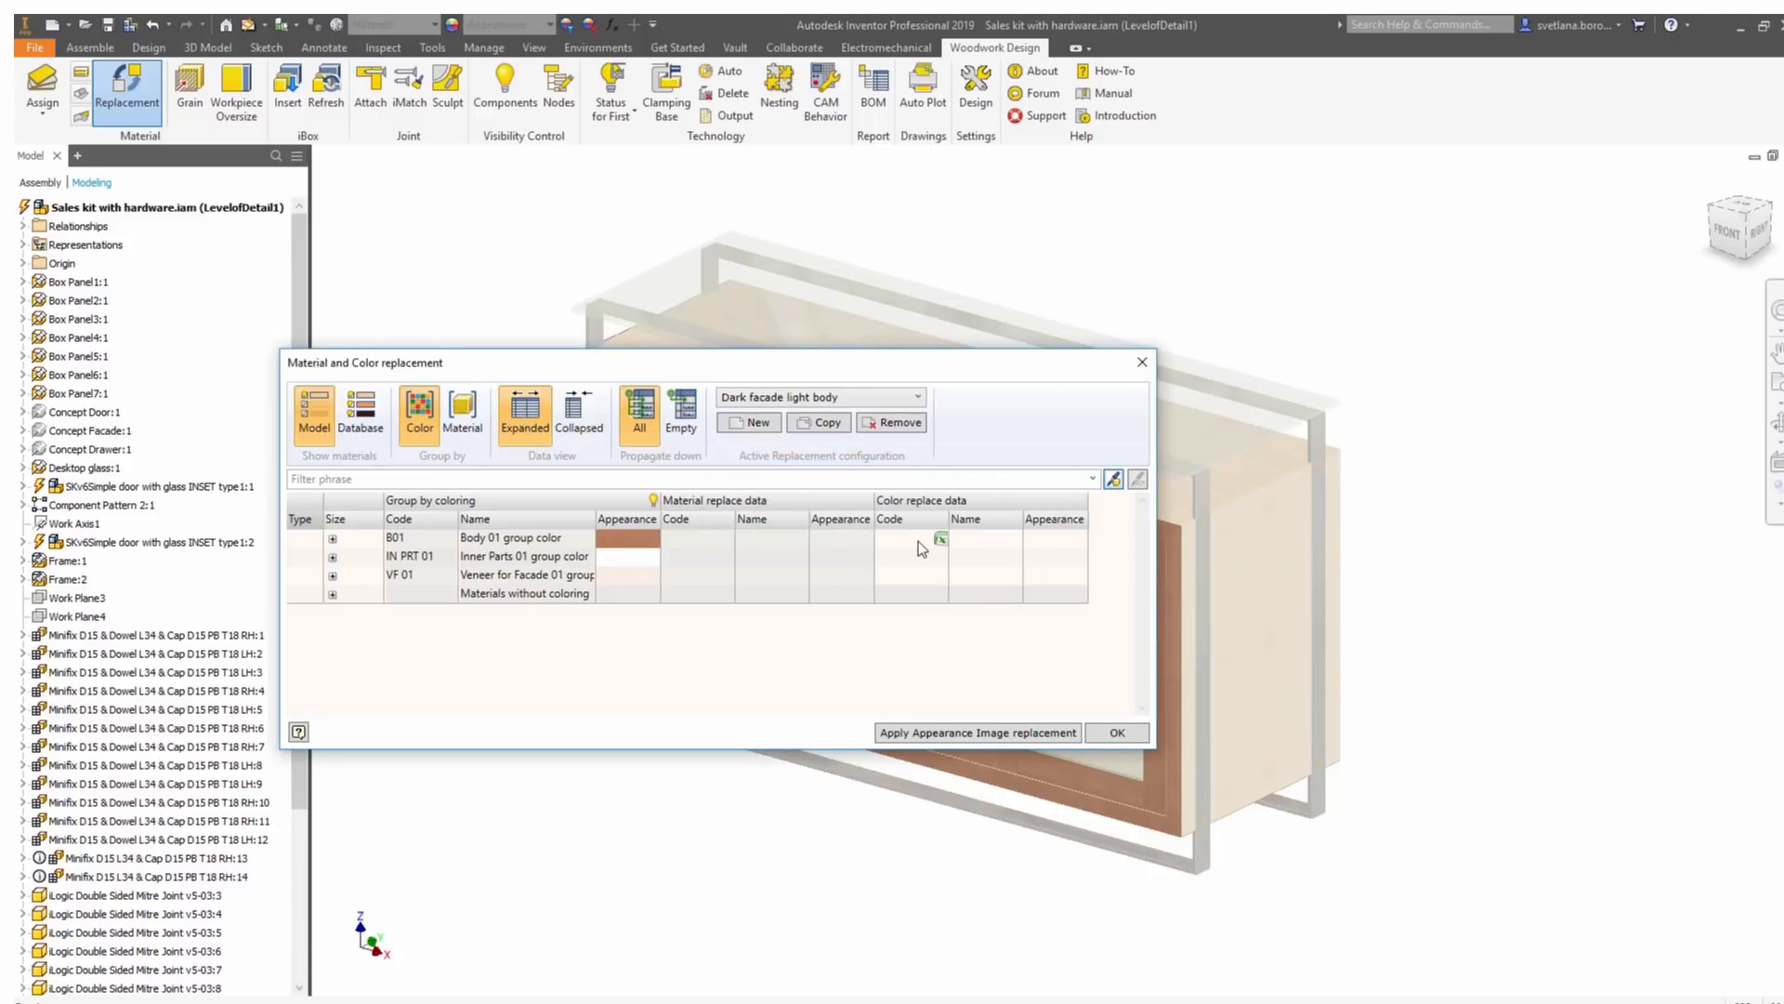
# Set Materials.xls as the data source for color replacement, starting from the Body 01 group color
pyautogui.click(941, 537)
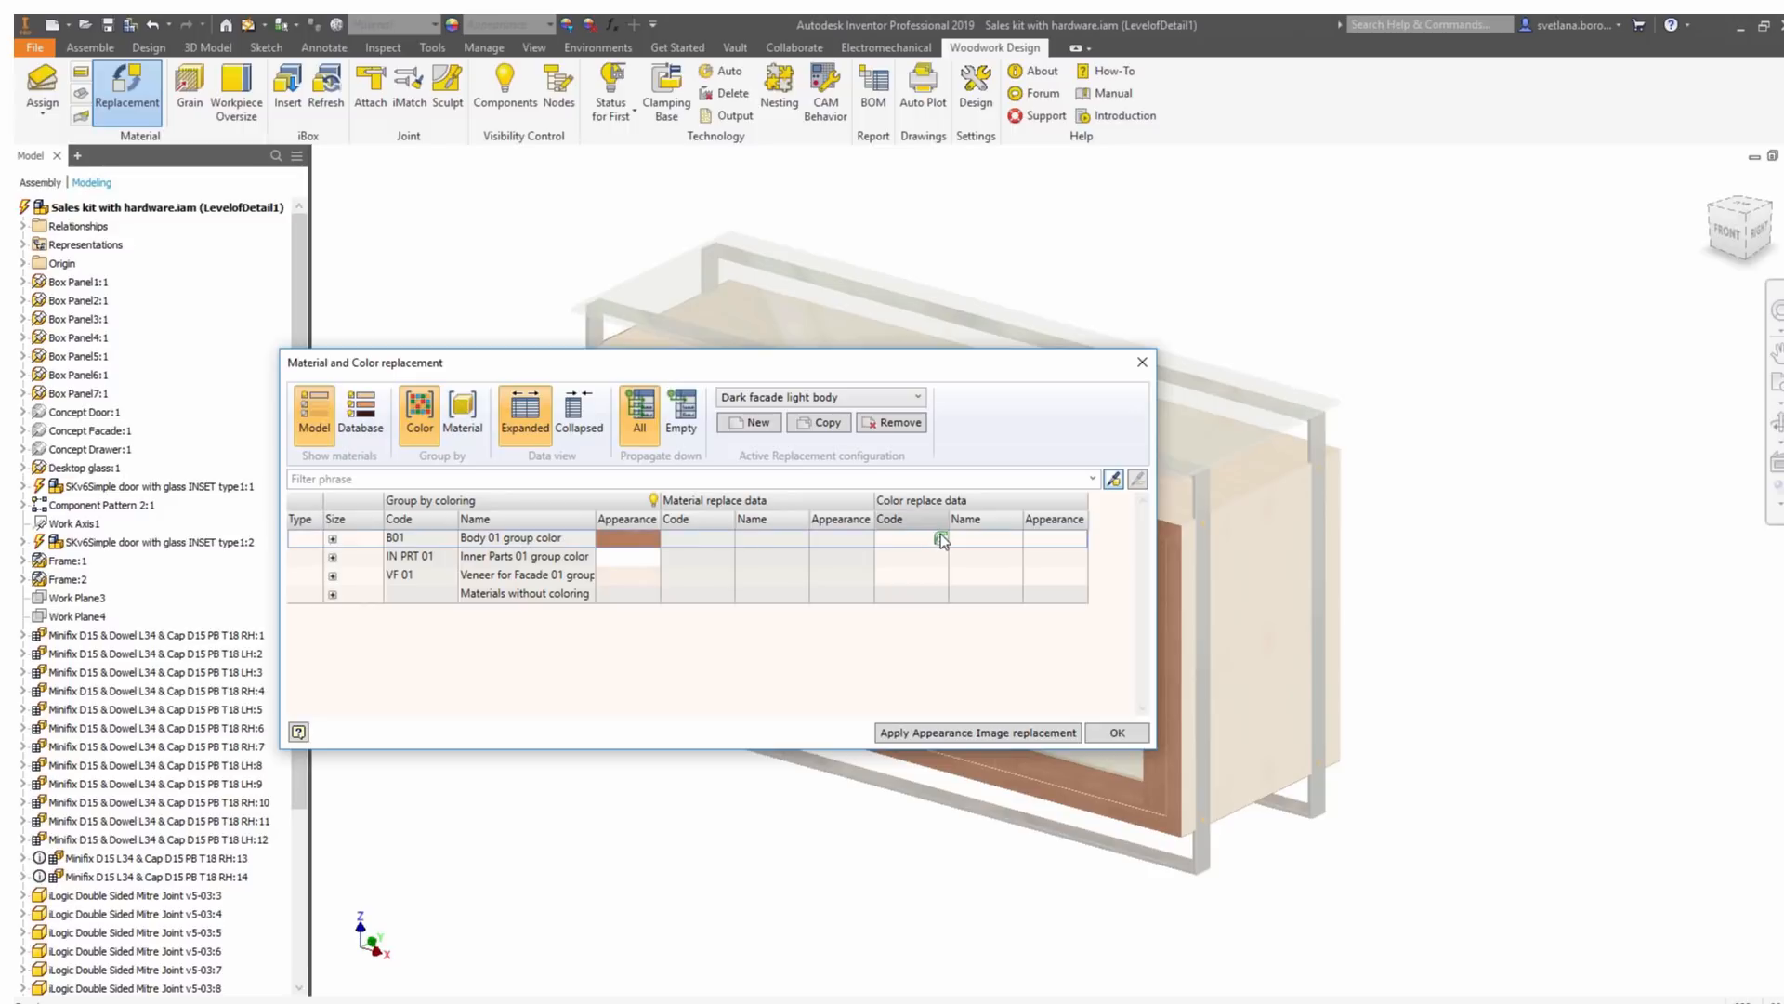
pyautogui.click(846, 540)
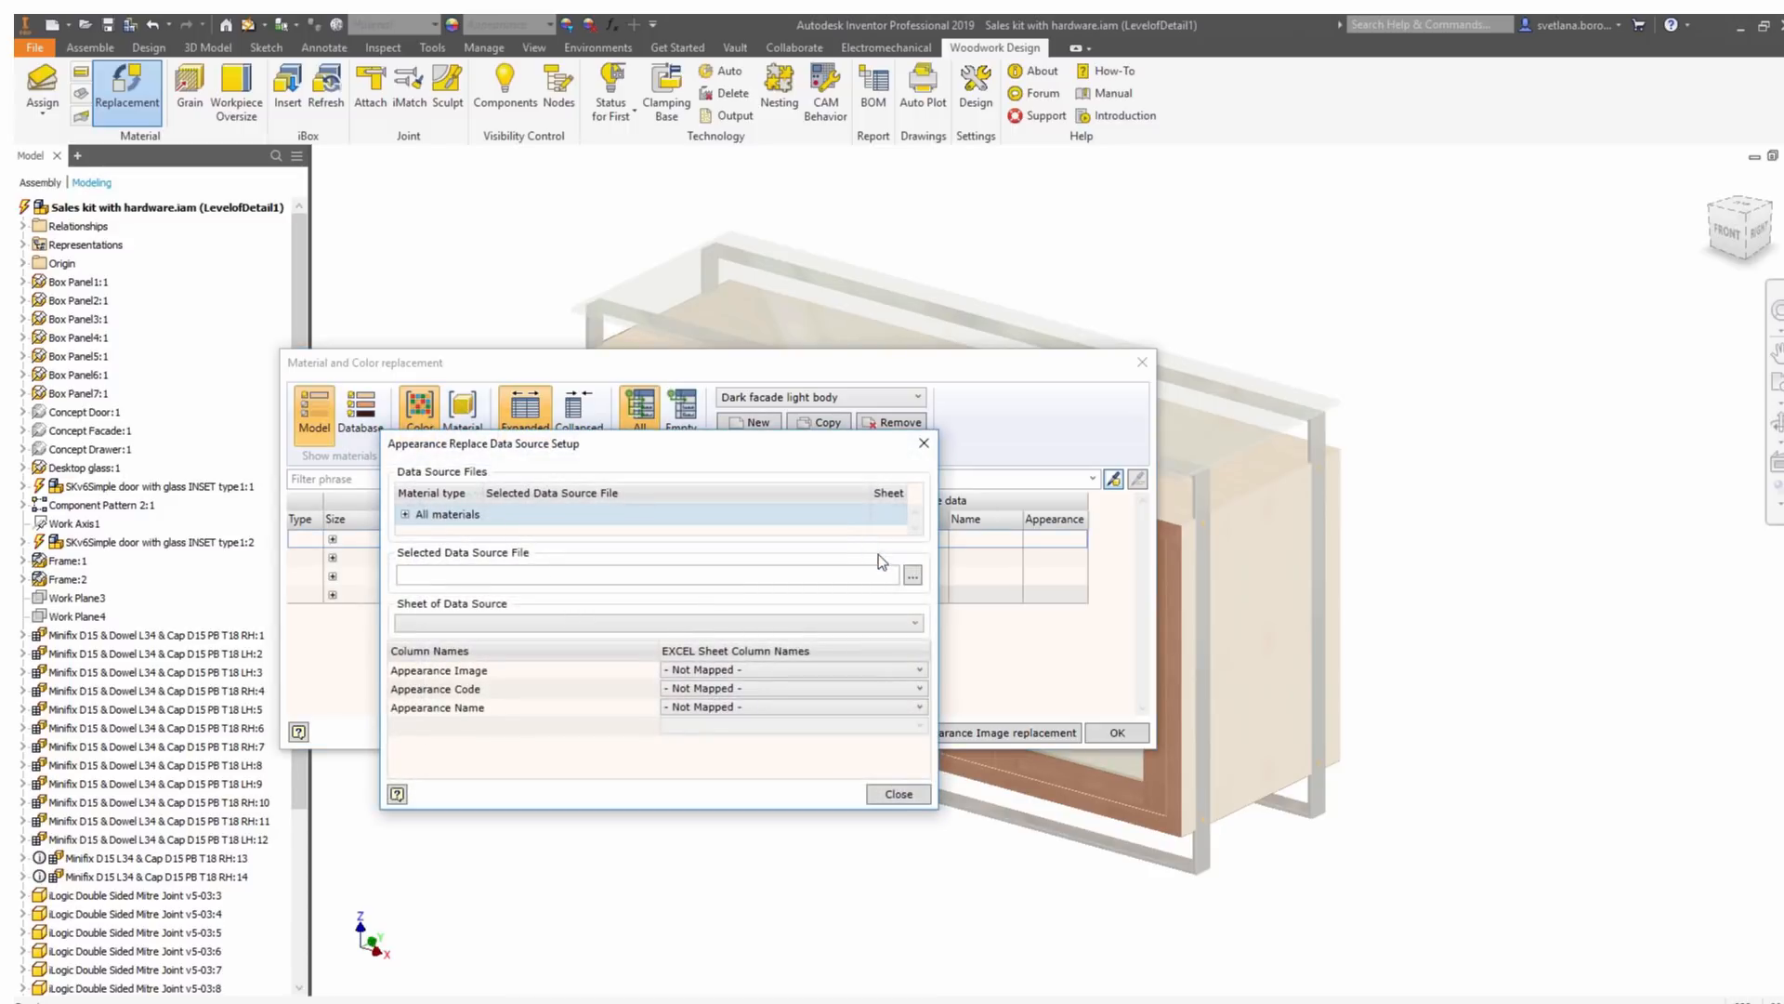
pyautogui.click(909, 571)
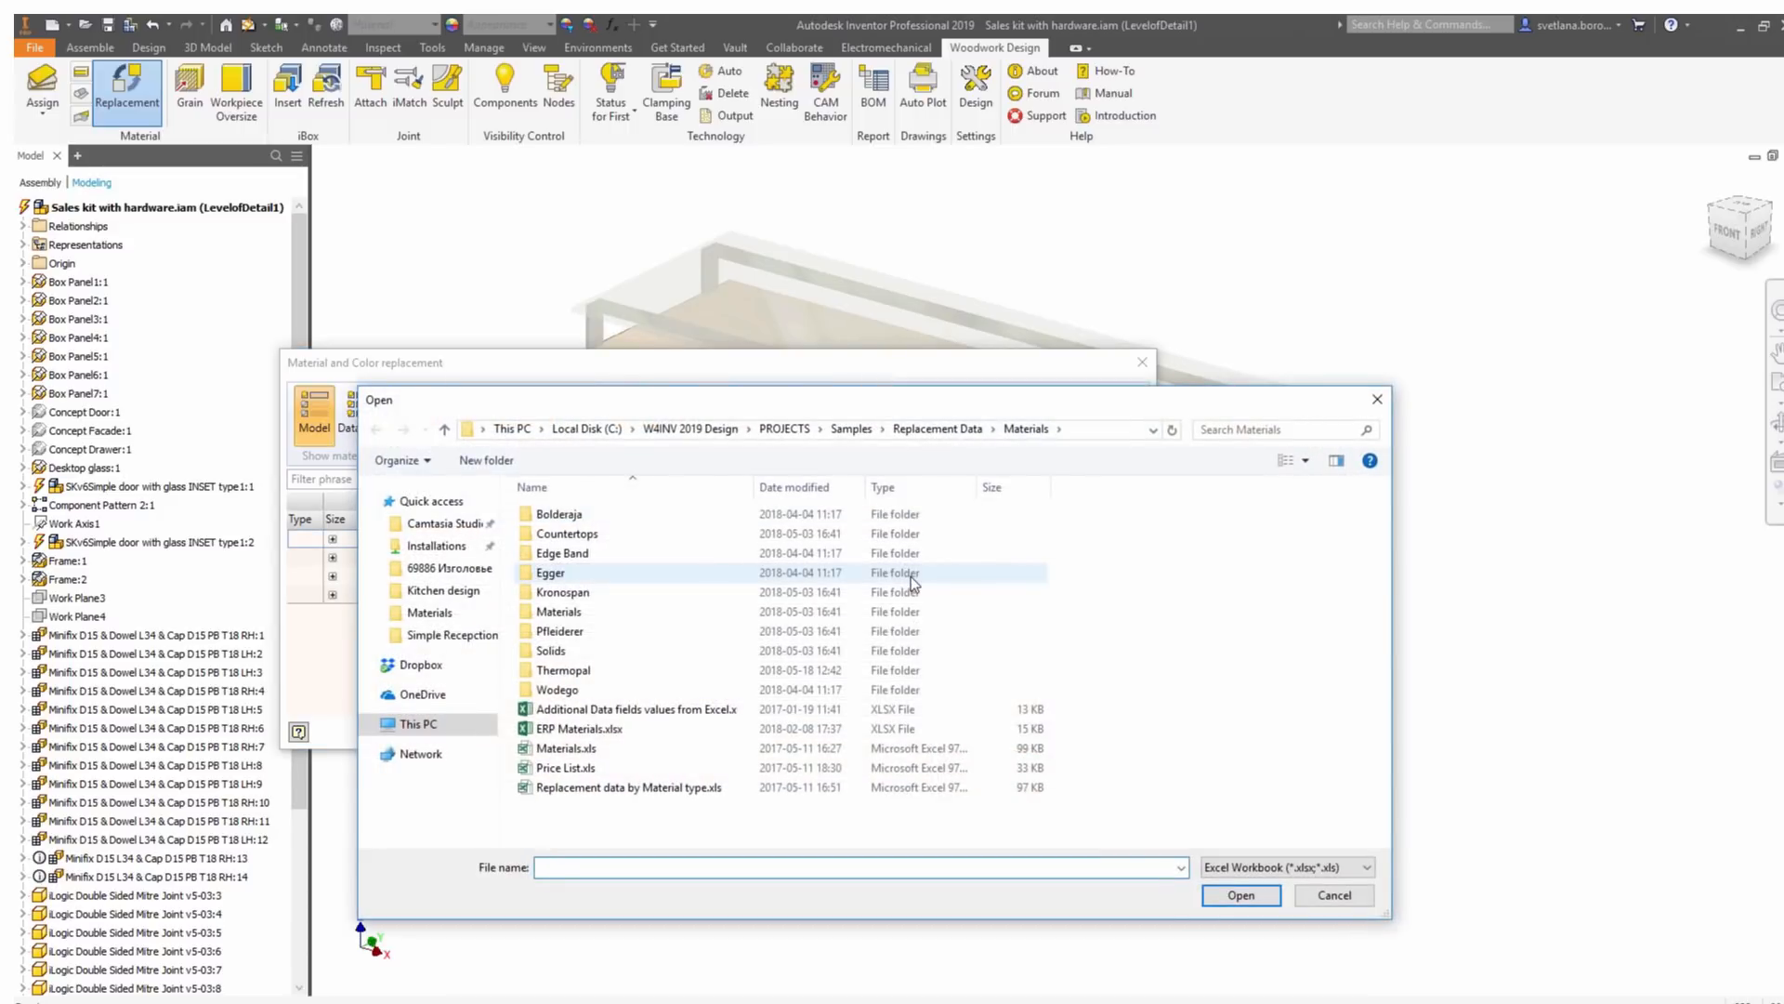
pyautogui.doubleClick(597, 749)
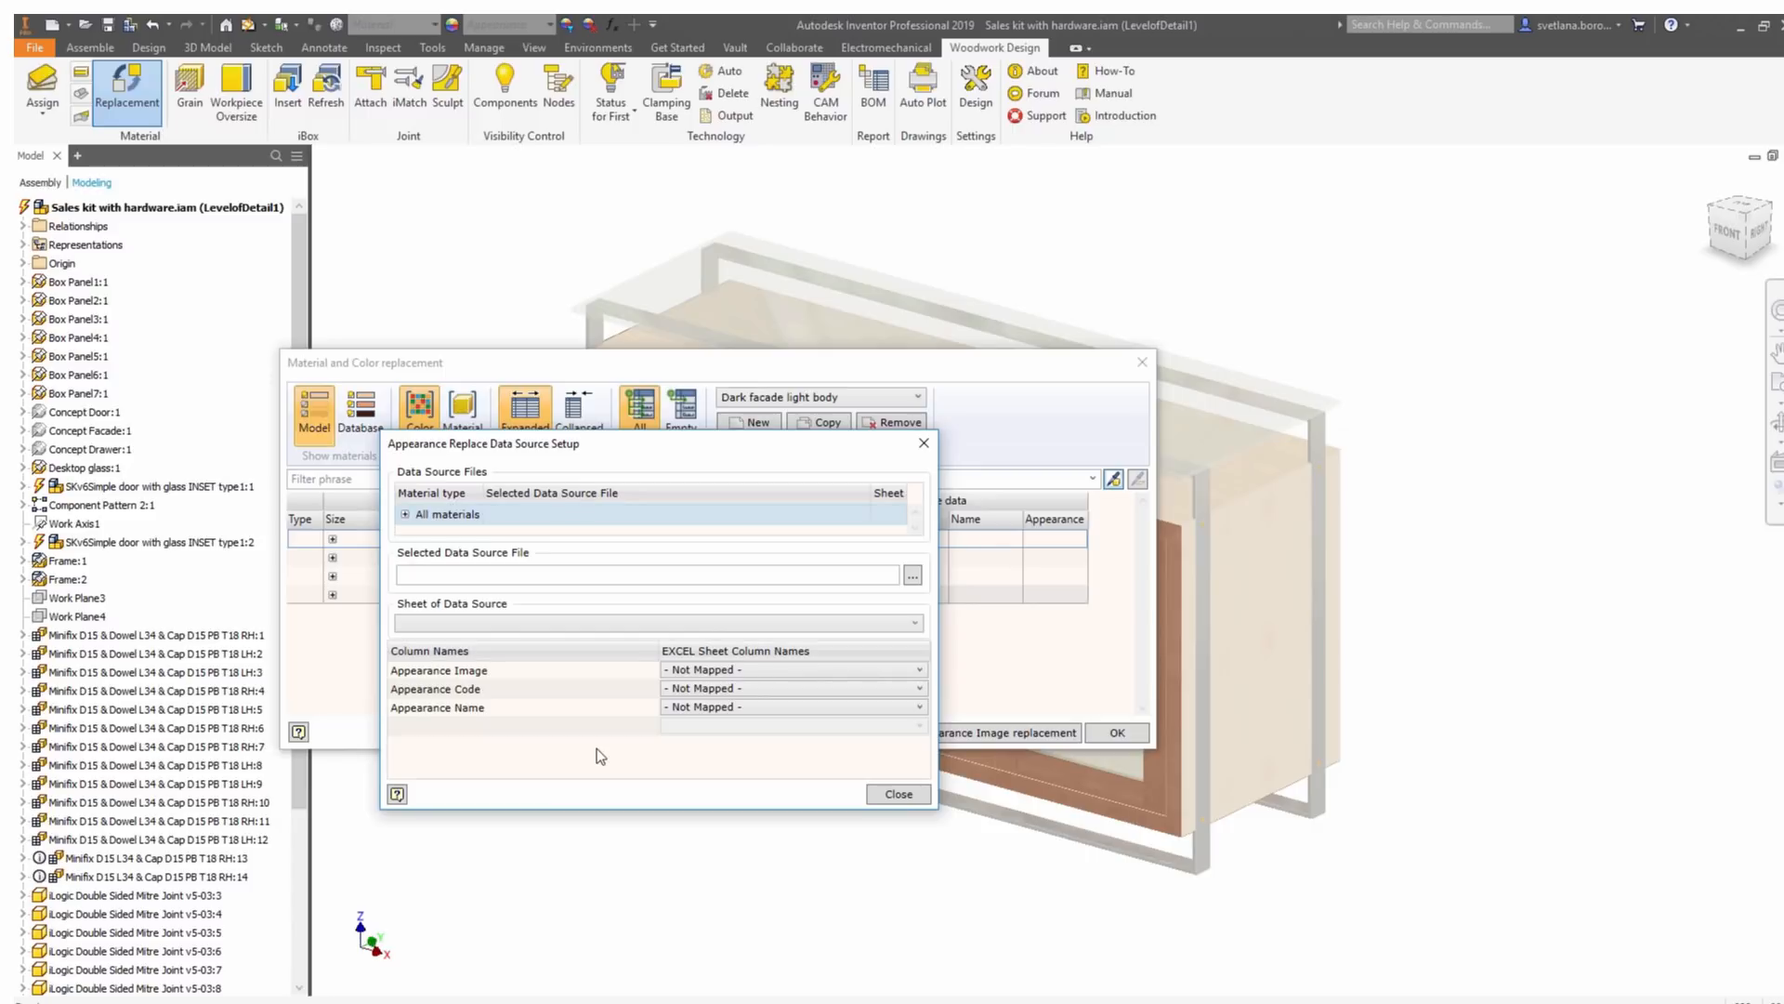
# Map Appearance Image to PictureName, Appearance Code to Code and Appearance Name to Name (EN) in the data source setup
pyautogui.click(760, 670)
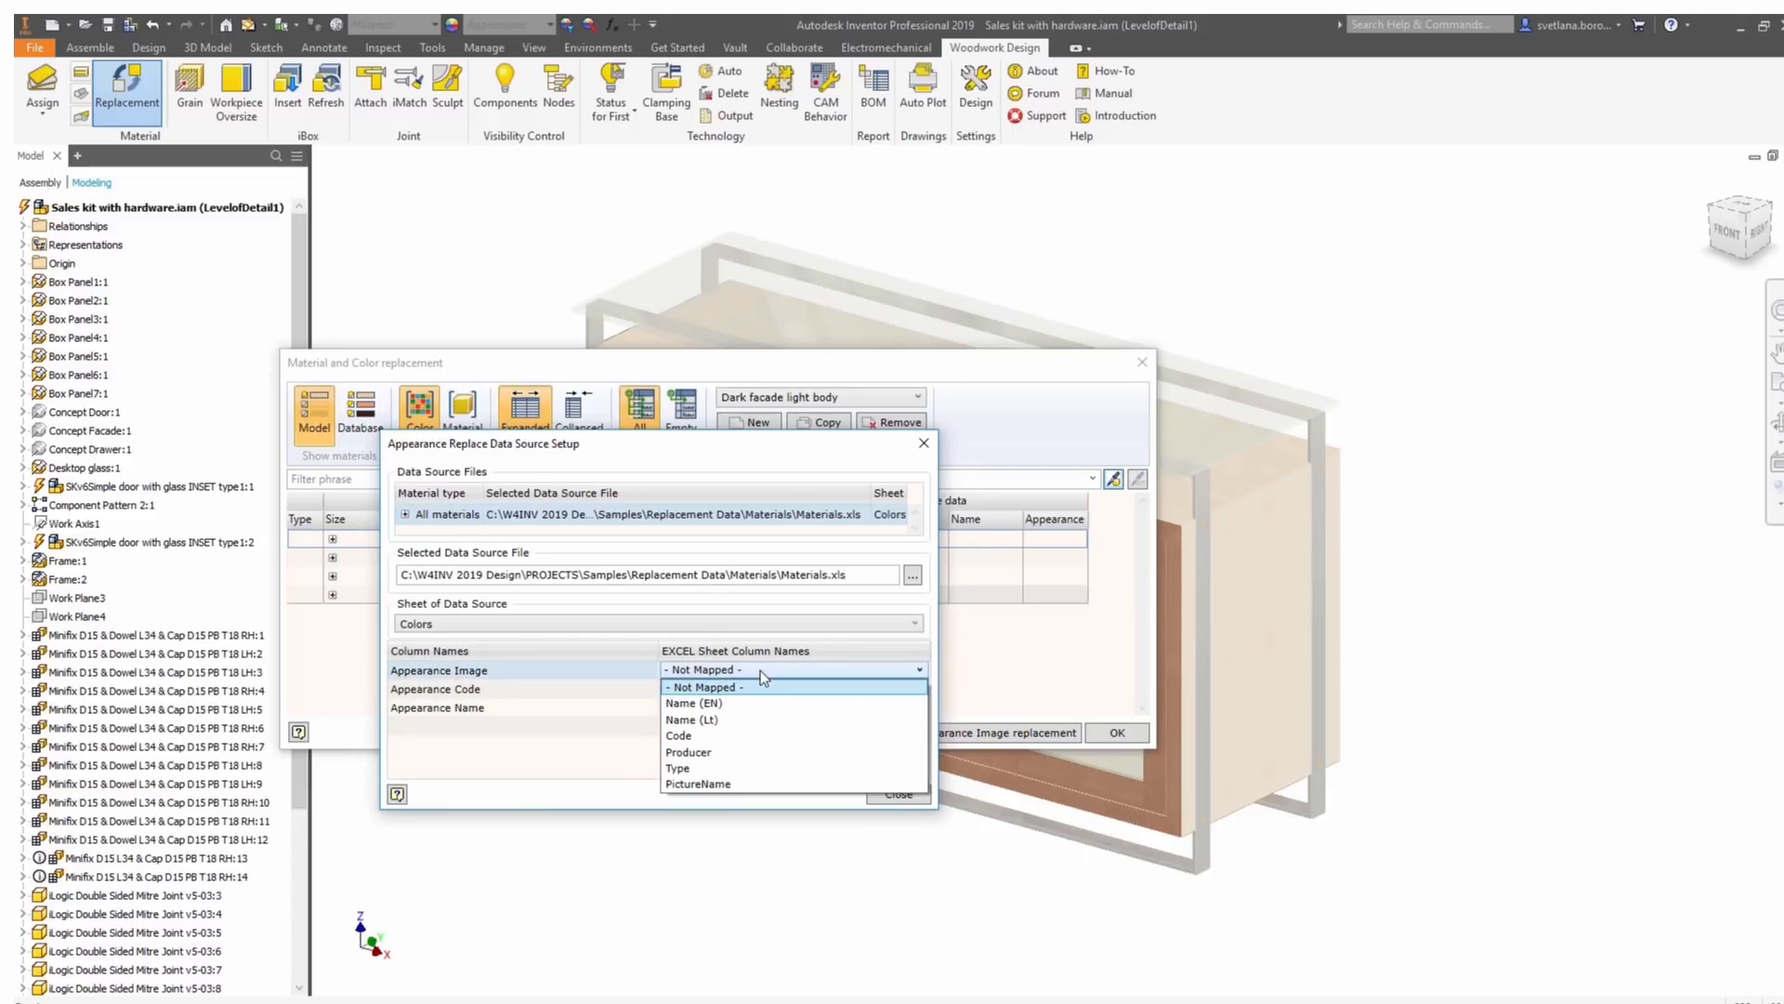
pyautogui.click(718, 783)
pyautogui.click(738, 689)
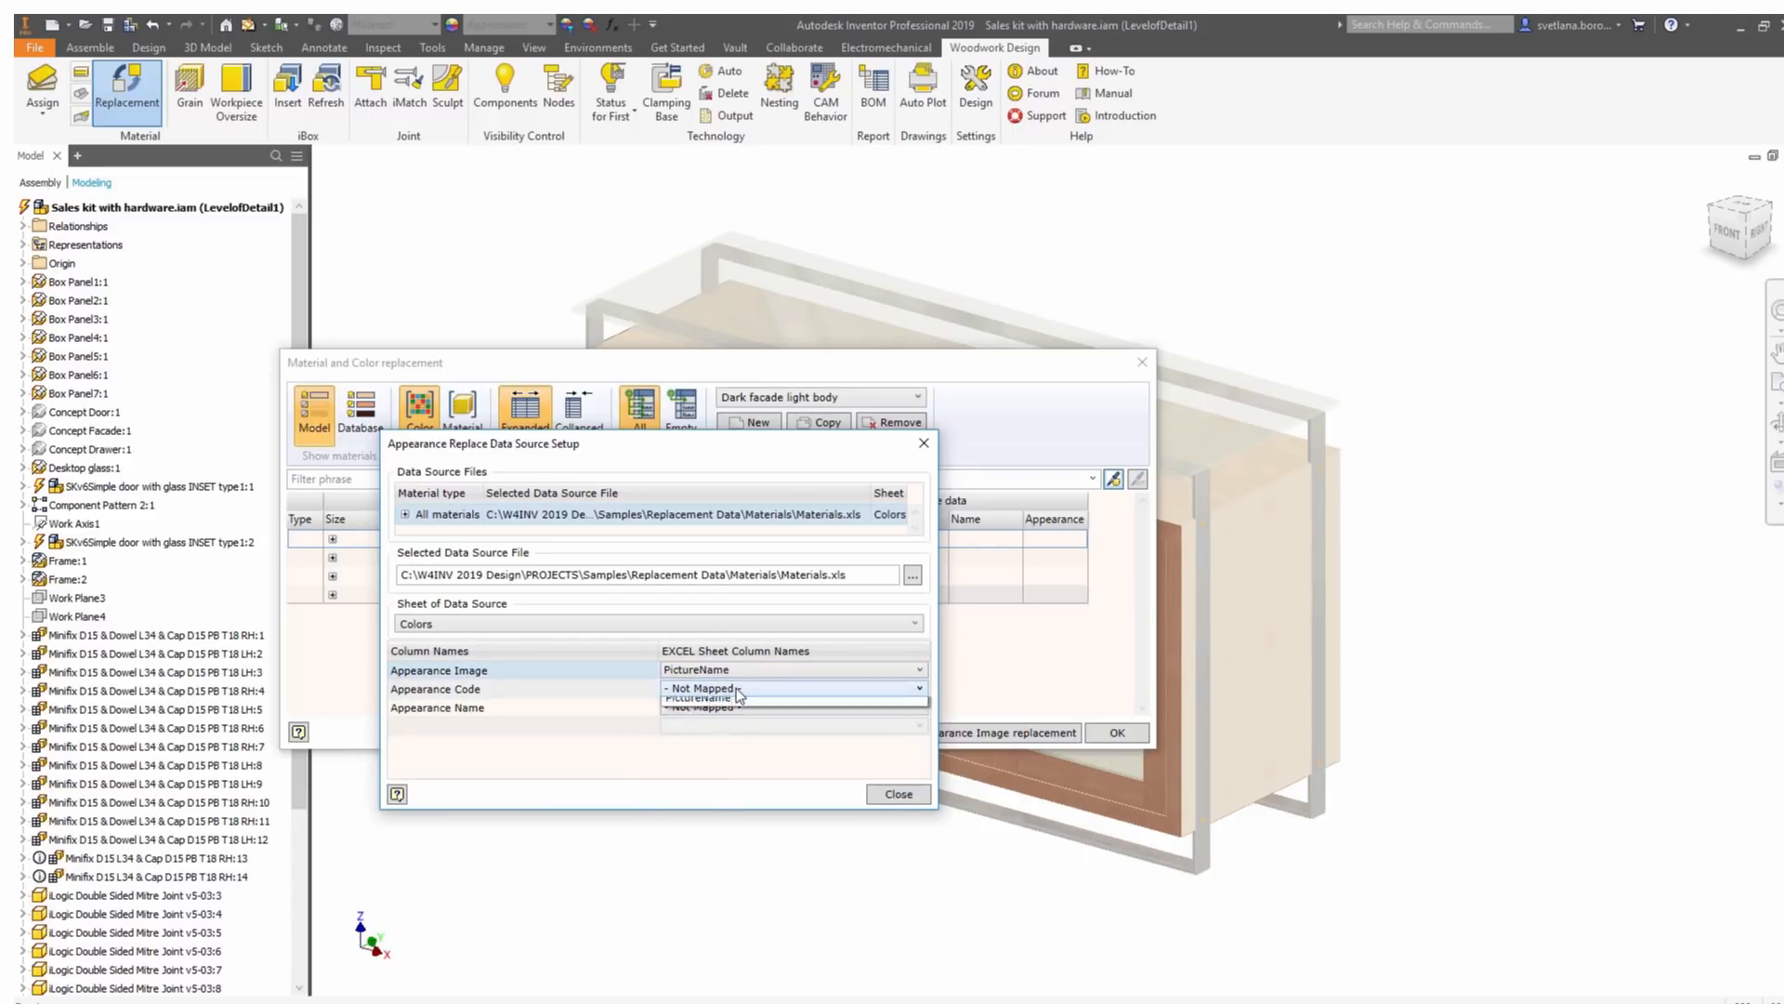
pyautogui.click(700, 751)
pyautogui.click(726, 708)
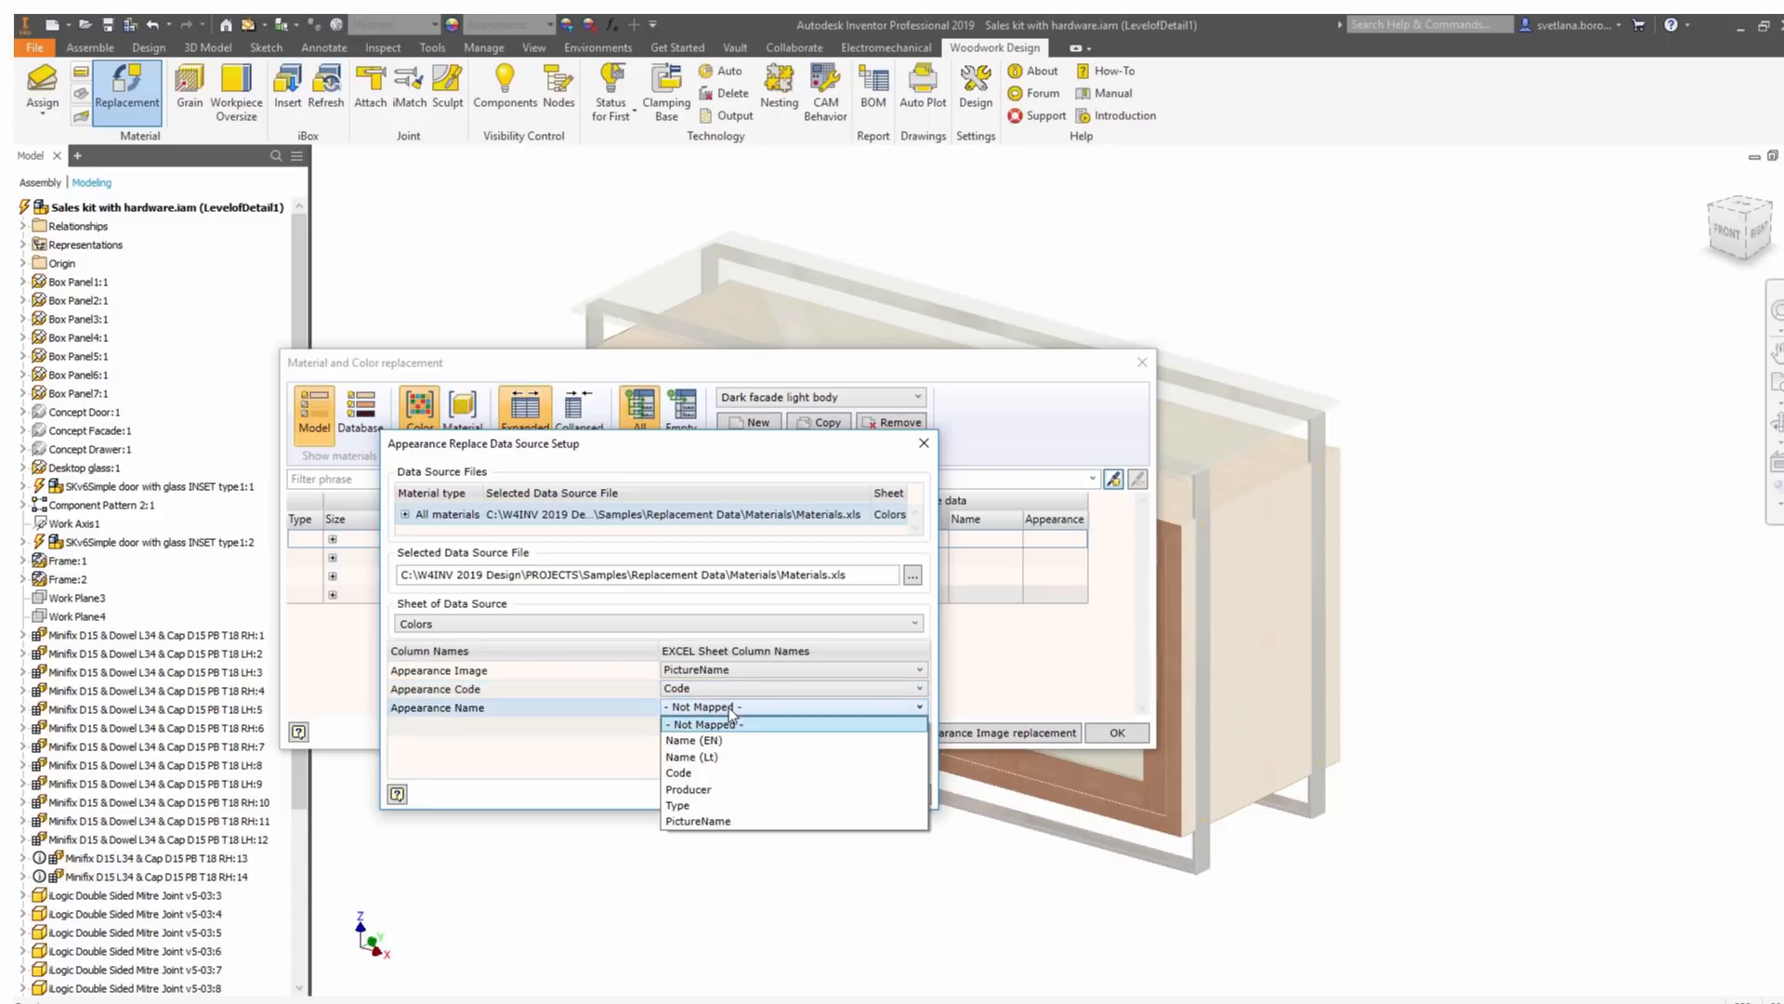
pyautogui.click(727, 740)
pyautogui.click(885, 795)
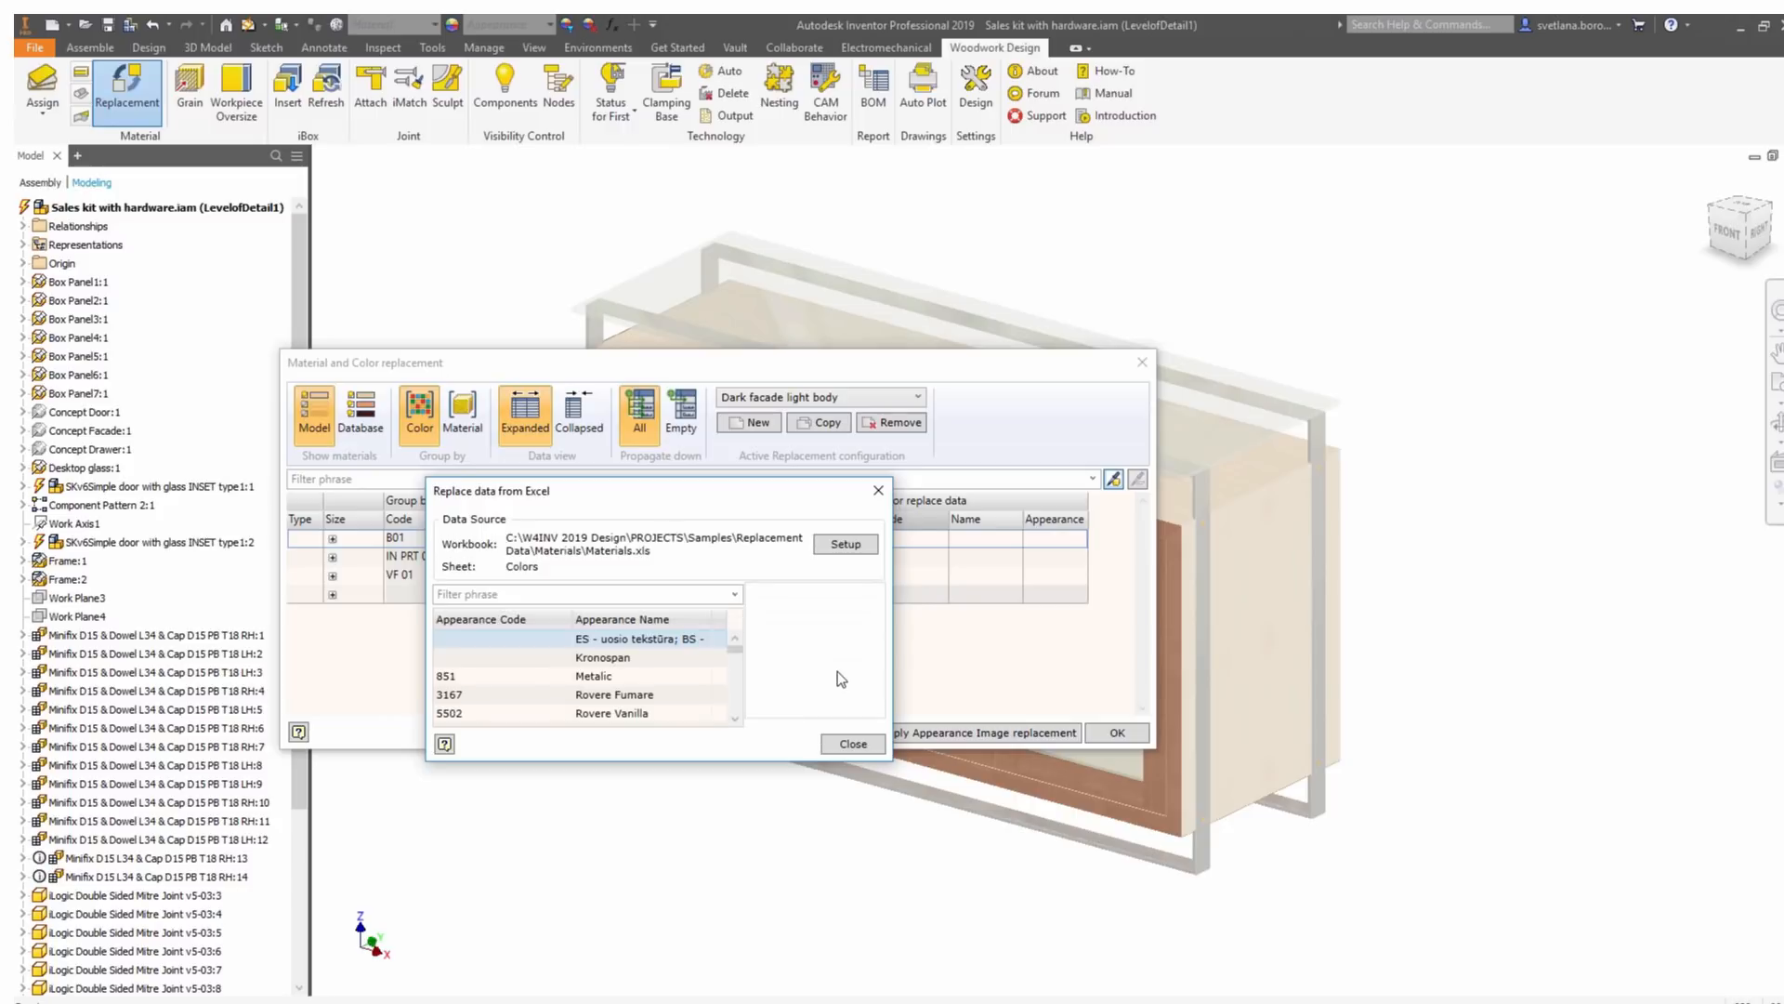
# Replace the Body 01 group color with appearance 5503 Rovere Truffle from the Excel data source
pyautogui.click(682, 694)
pyautogui.press('Down')
pyautogui.press('Down')
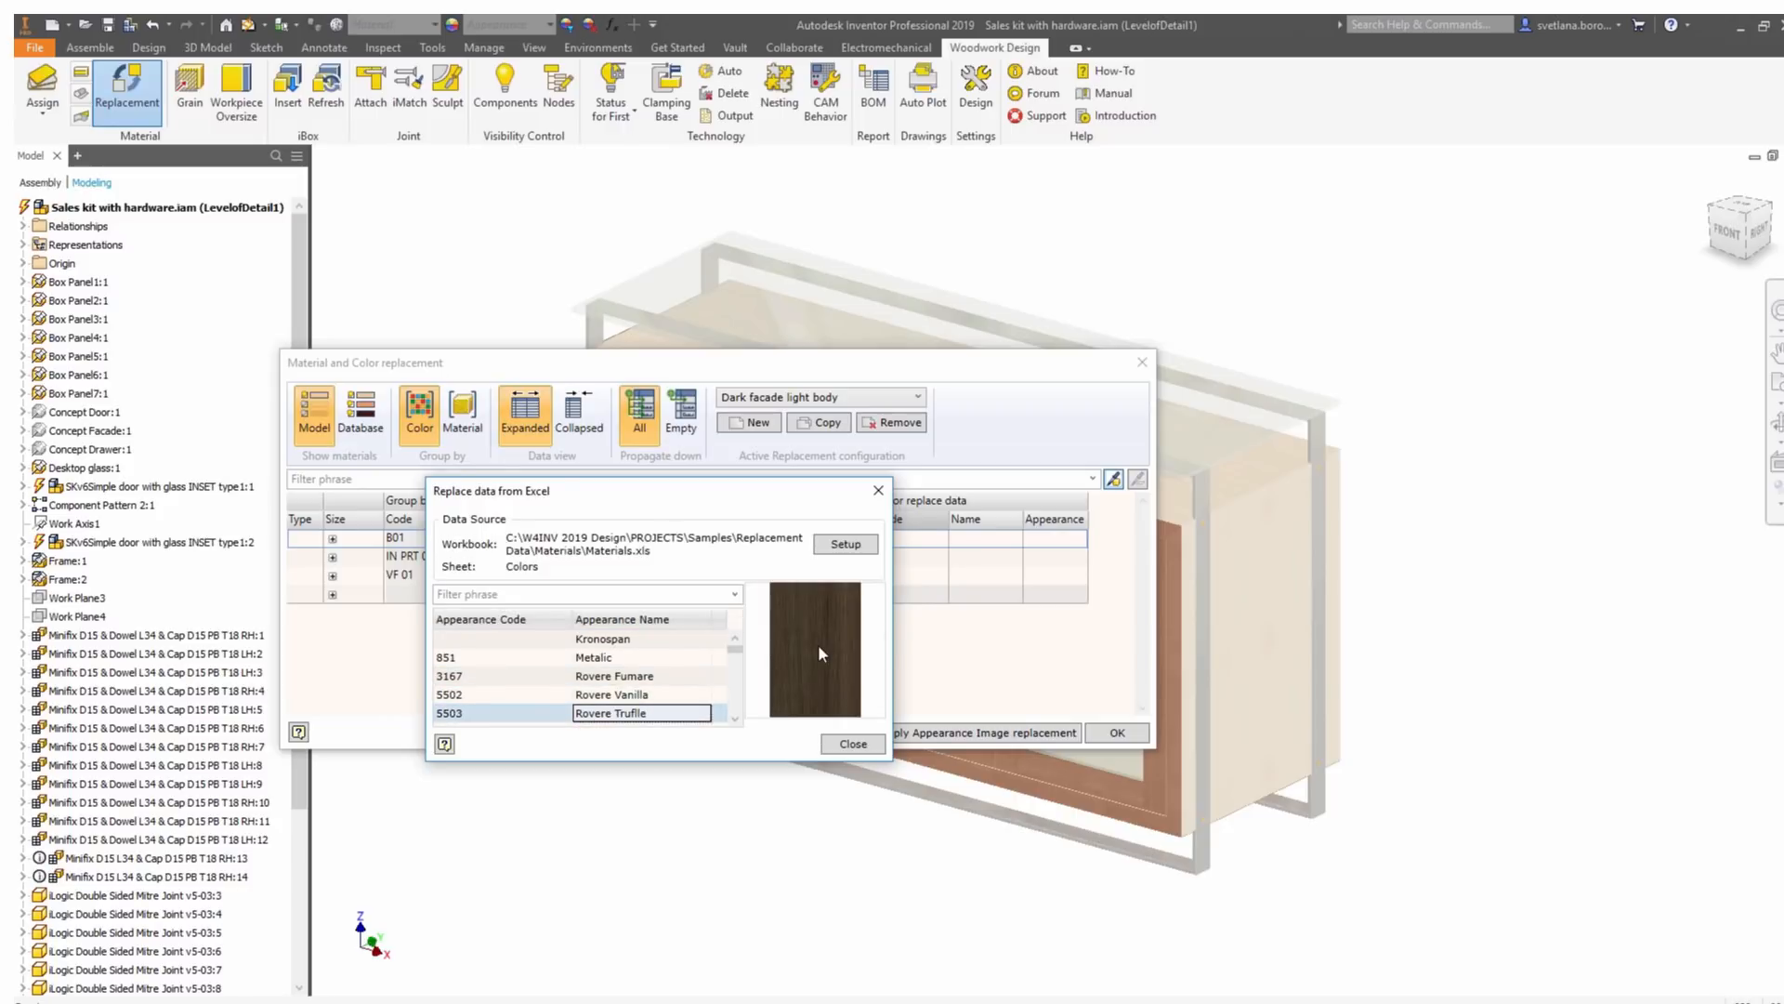
pyautogui.doubleClick(680, 710)
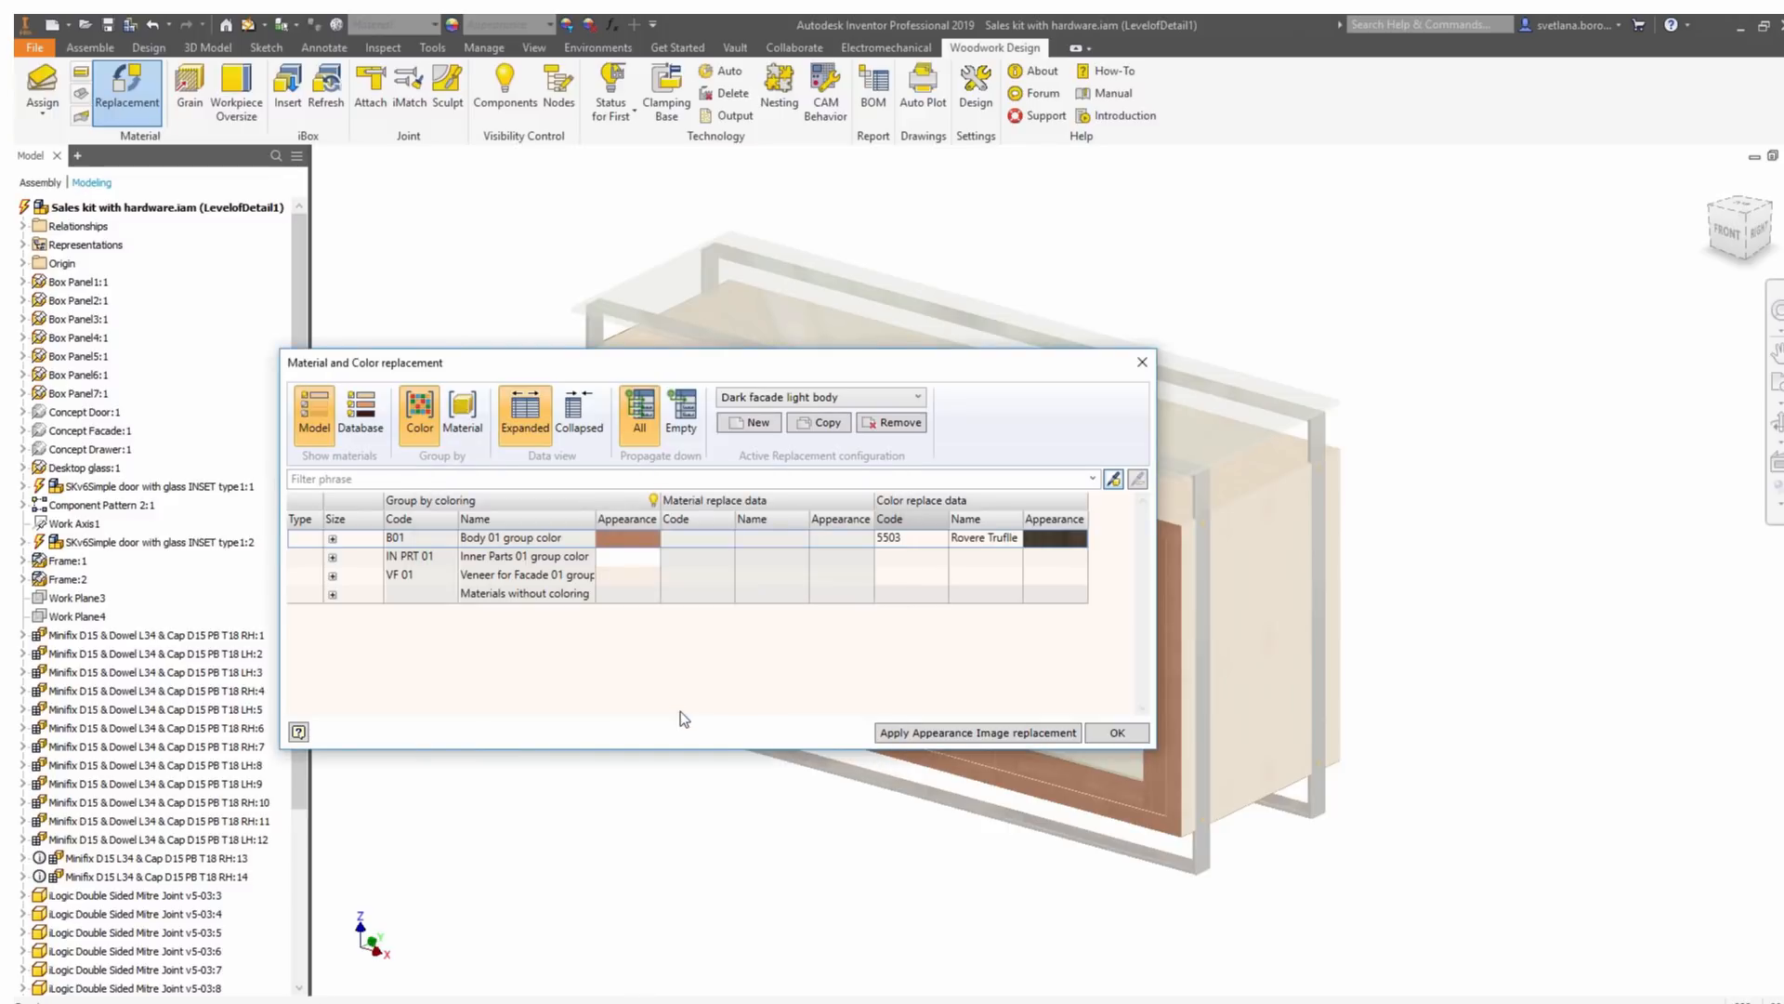
# Replace the Inner Parts 01 and Veneer for Facade 01 group colors with appearance 5502 Rovere Vanilla
pyautogui.click(1014, 559)
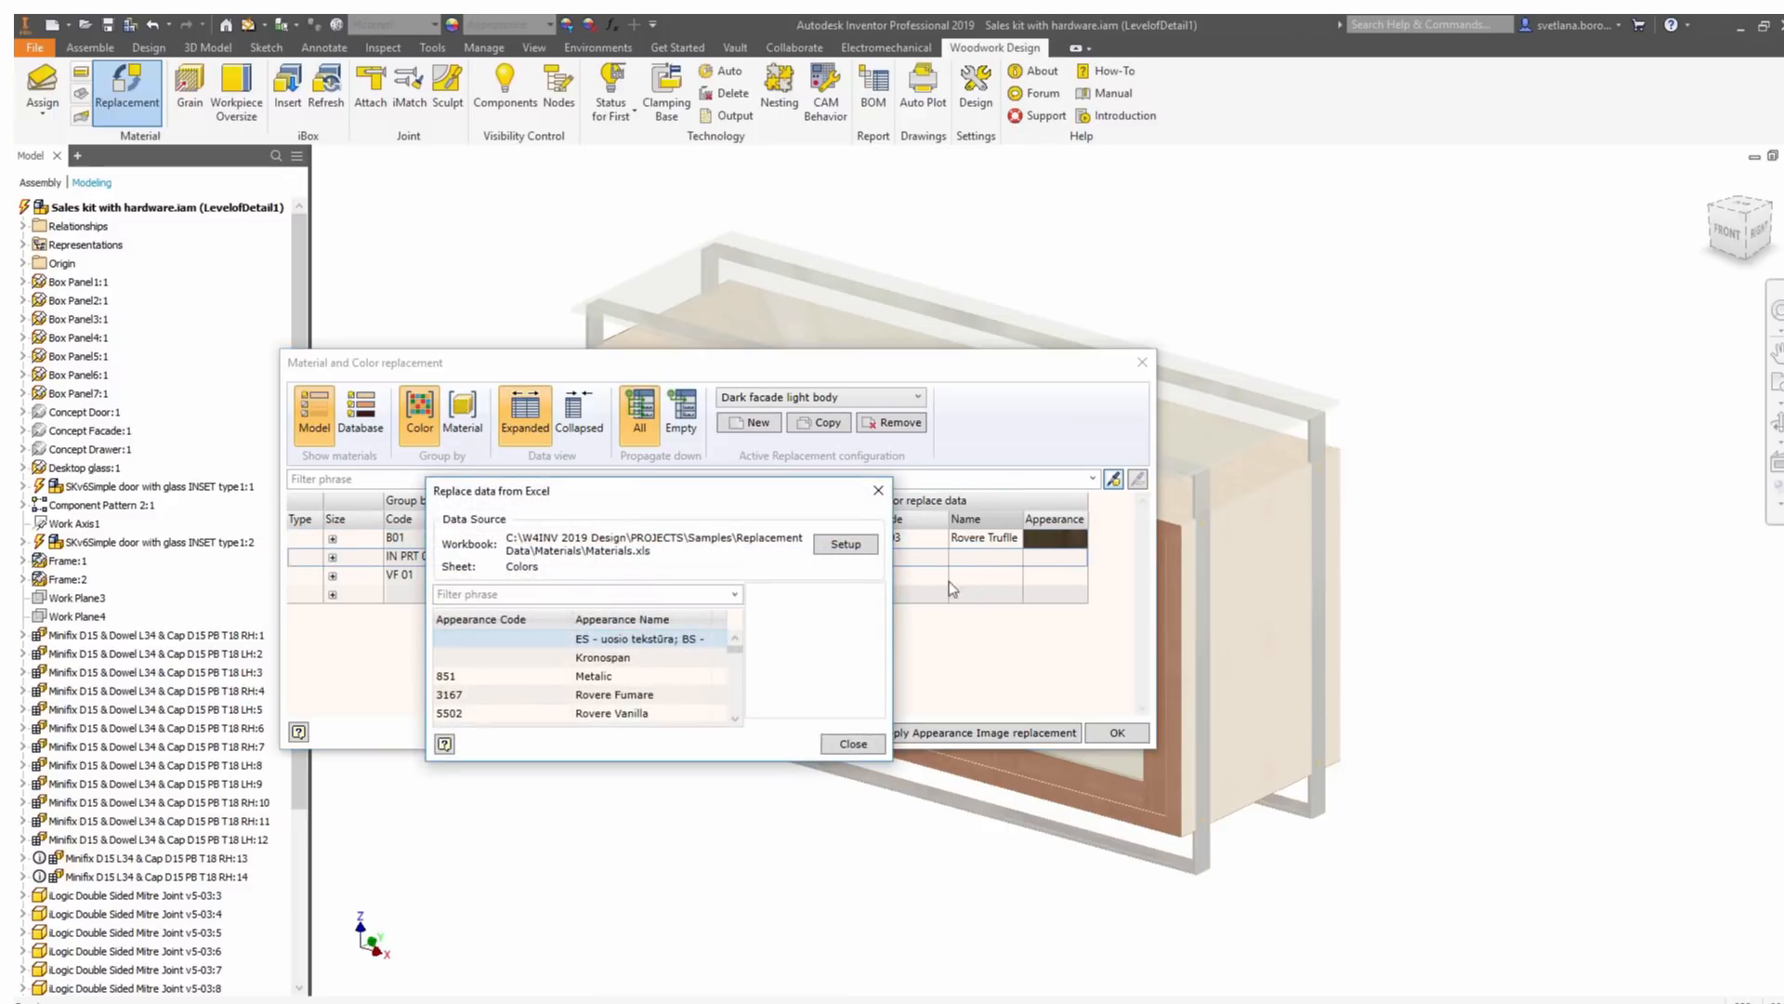
pyautogui.click(627, 713)
pyautogui.doubleClick(626, 714)
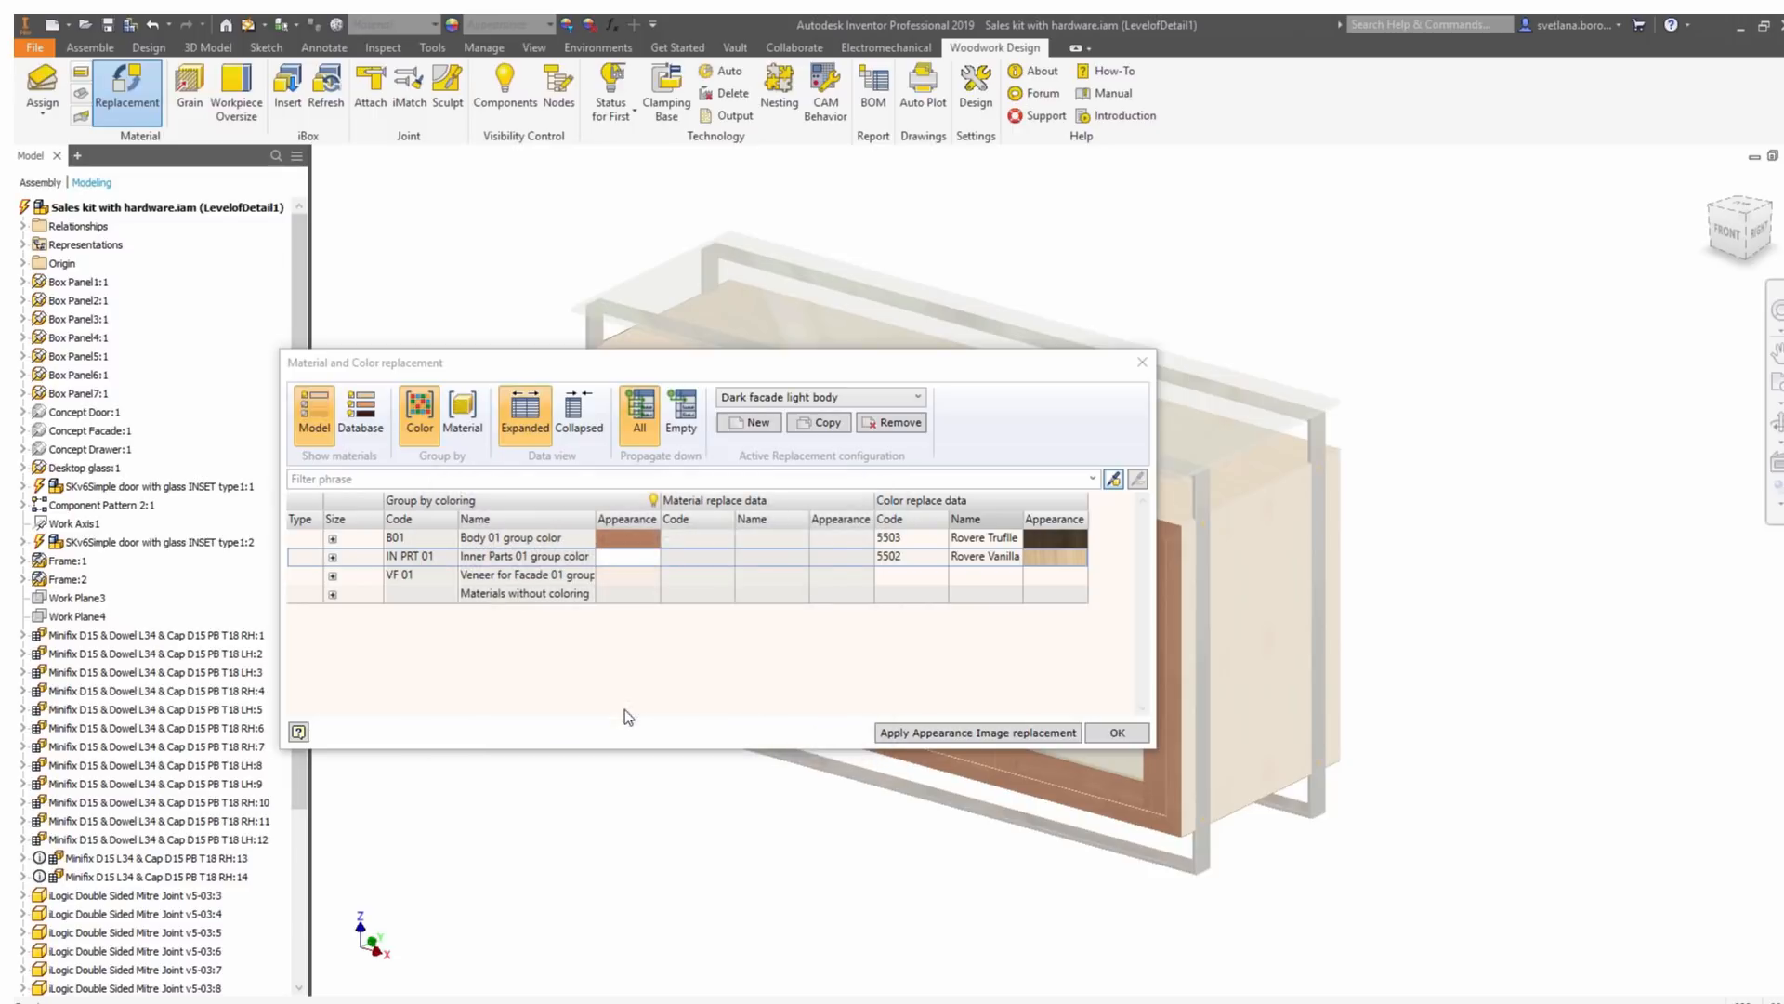
pyautogui.click(1012, 576)
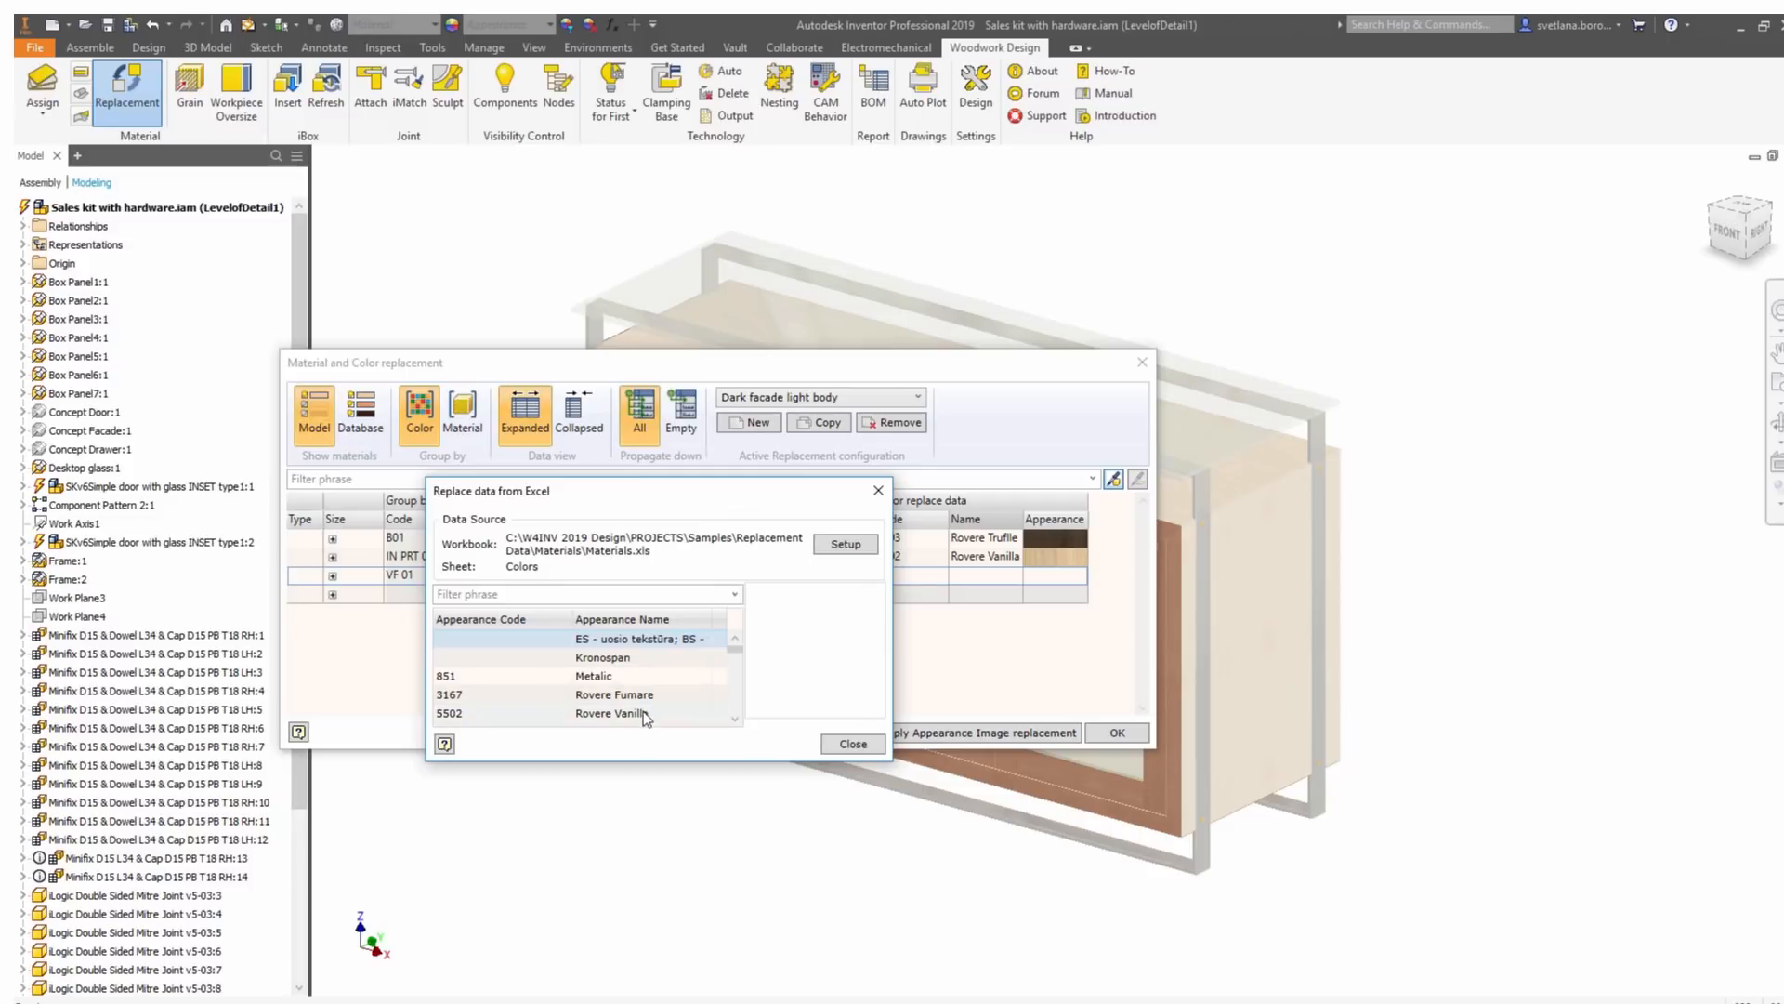
pyautogui.doubleClick(644, 712)
# Apply the appearance image replacement to the model and move the narrowed replacement window clear of the cabinet to check the colors
pyautogui.click(1005, 734)
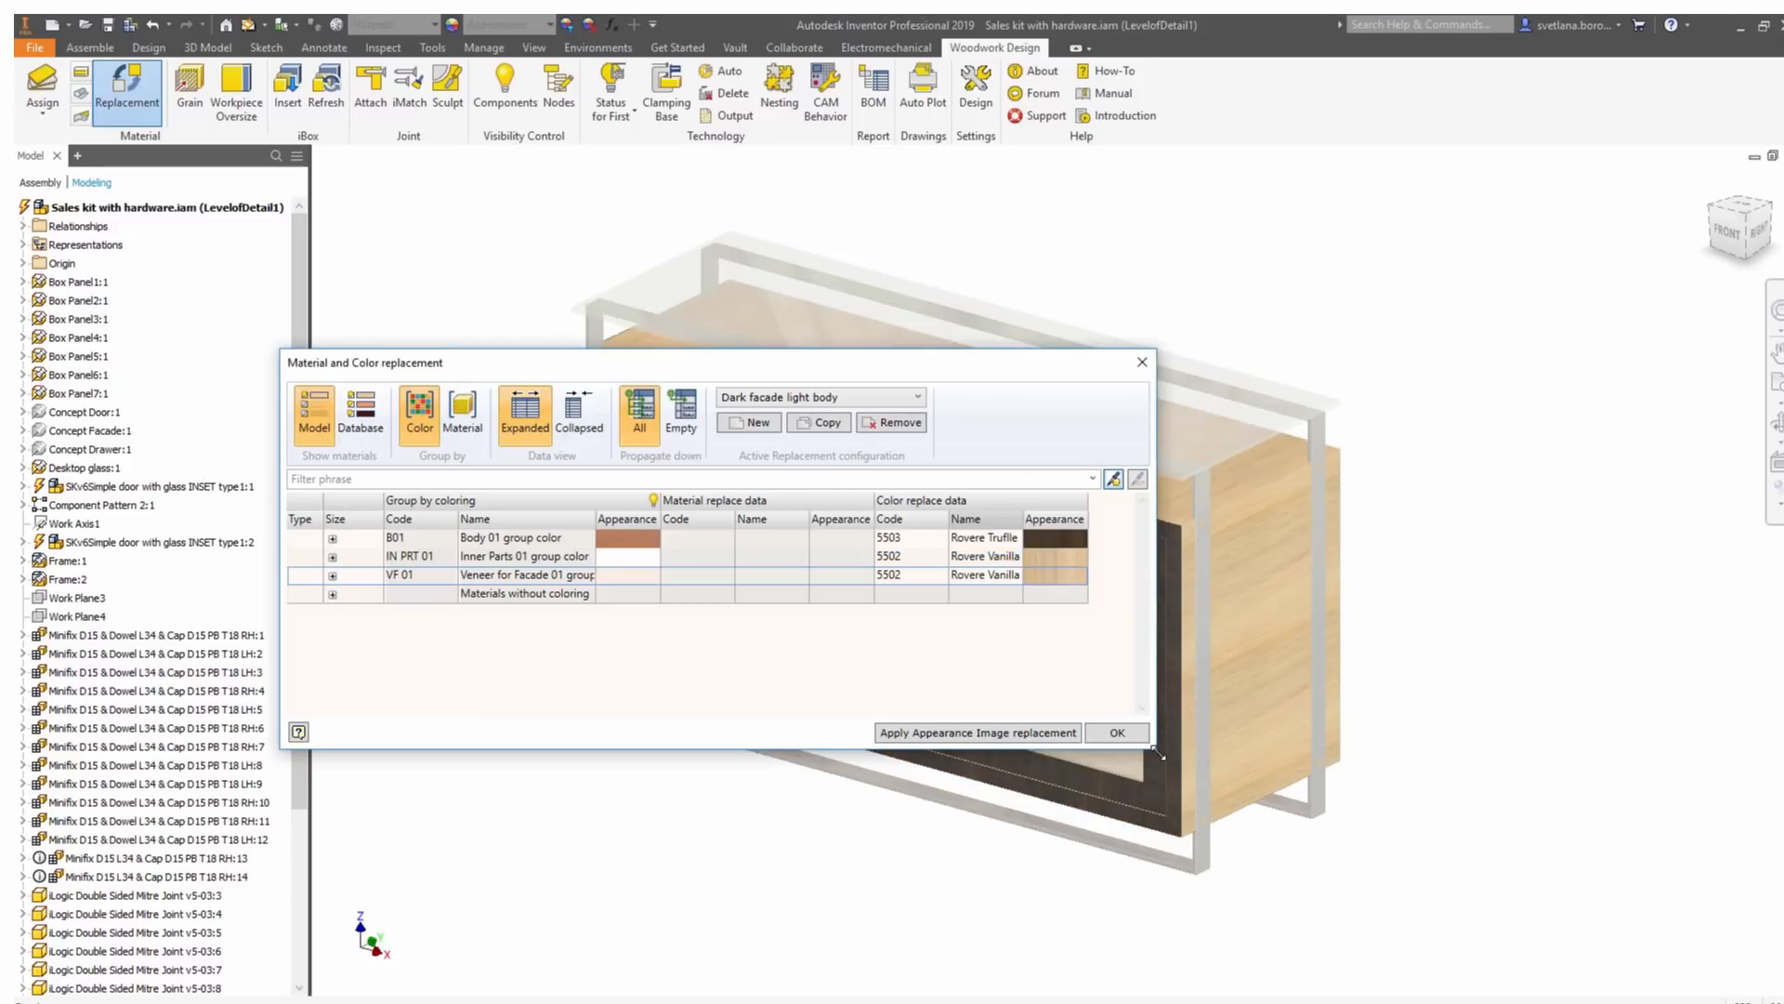
pyautogui.moveTo(1157, 752); pyautogui.dragTo(978, 753)
pyautogui.moveTo(687, 375); pyautogui.dragTo(442, 628)
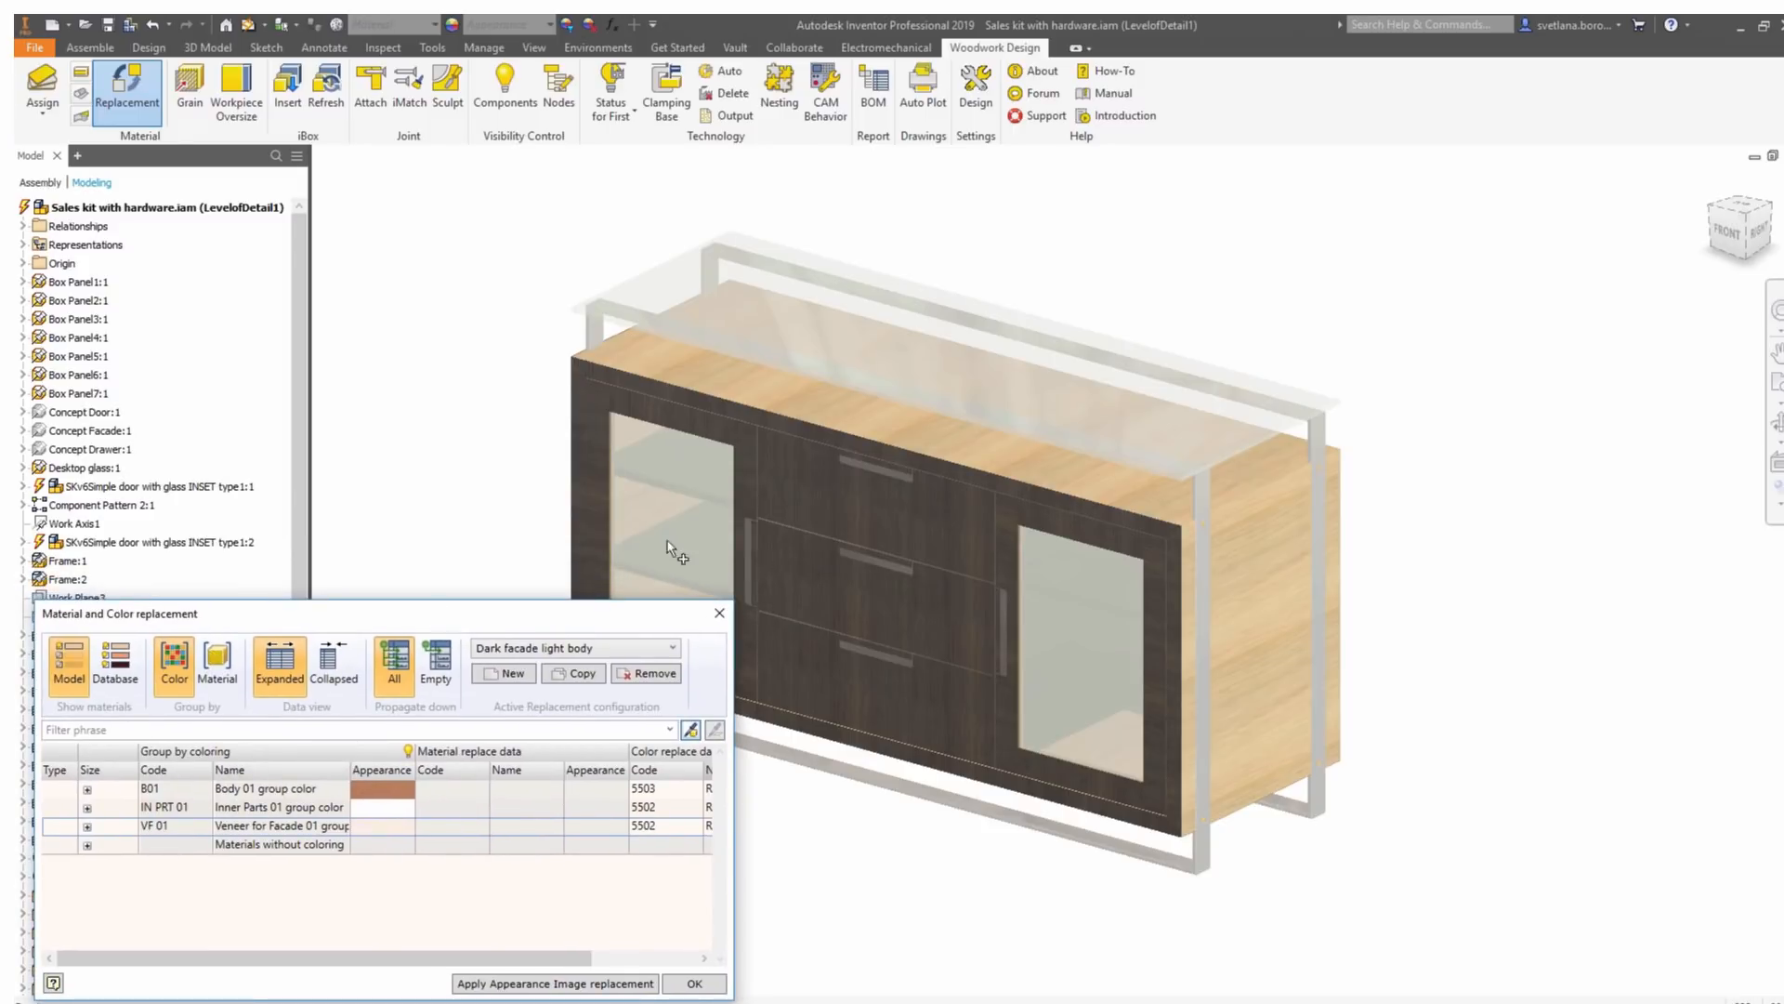
pyautogui.moveTo(858, 514); pyautogui.dragTo(1013, 498, button='middle')
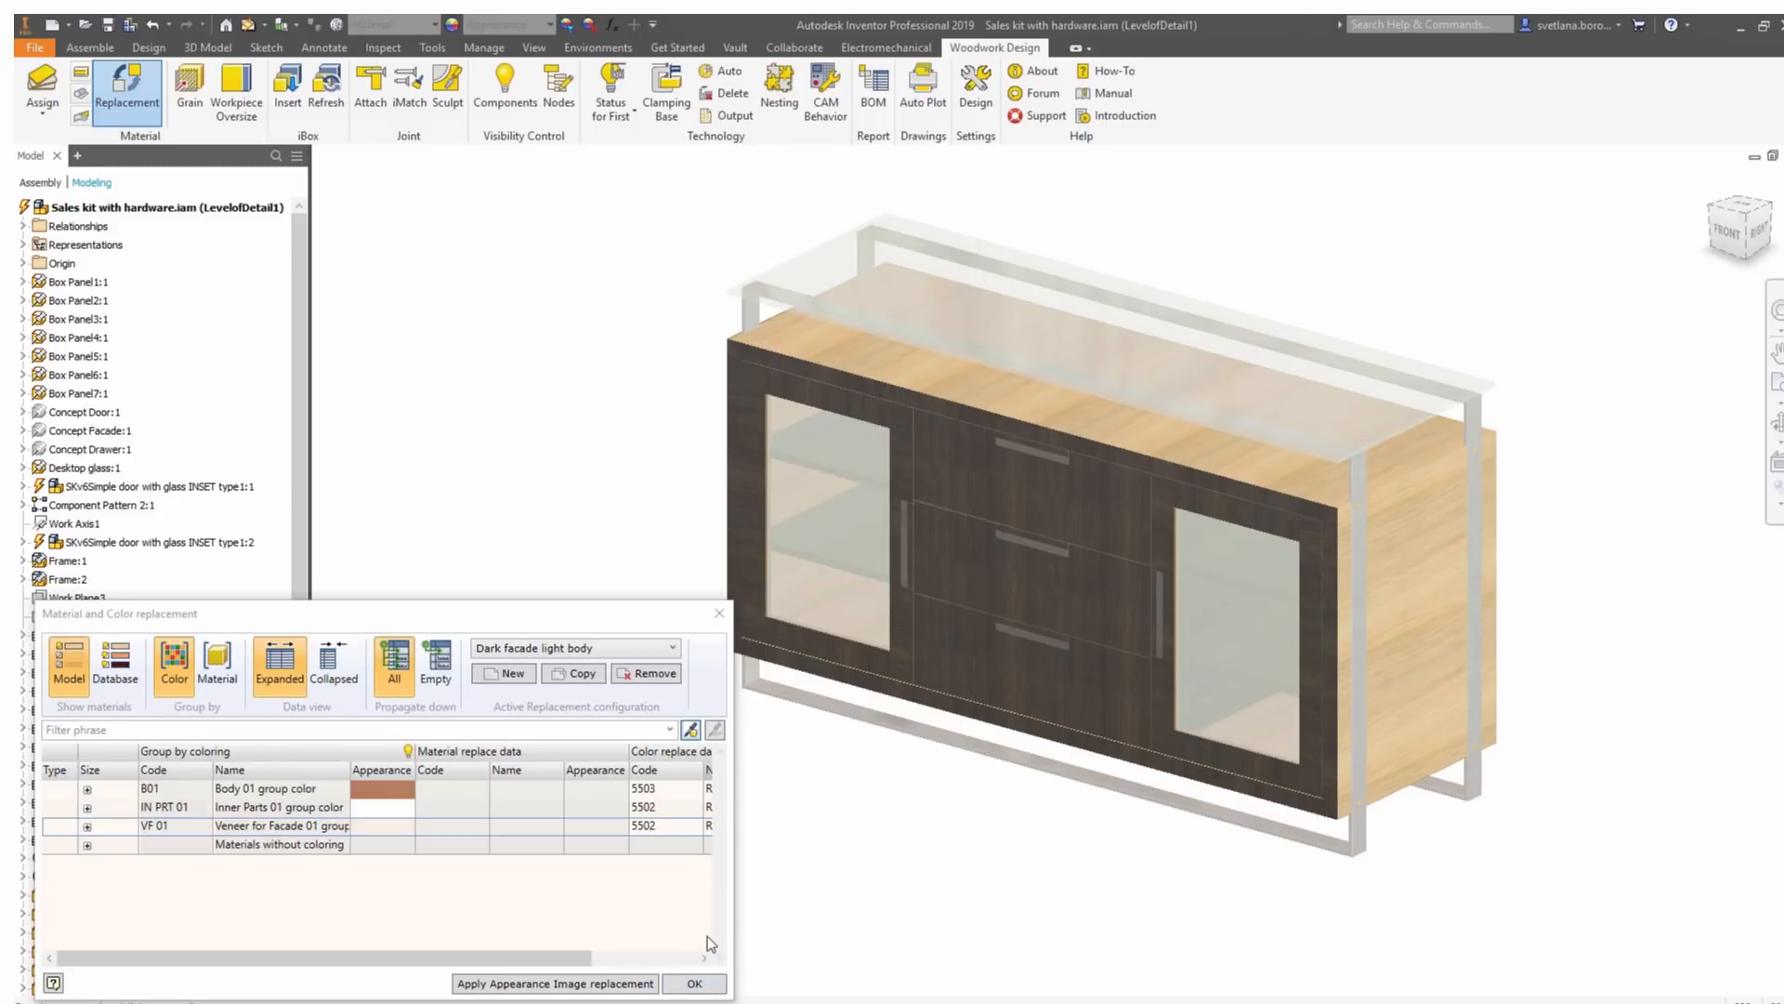
pyautogui.moveTo(574, 956); pyautogui.dragTo(655, 956)
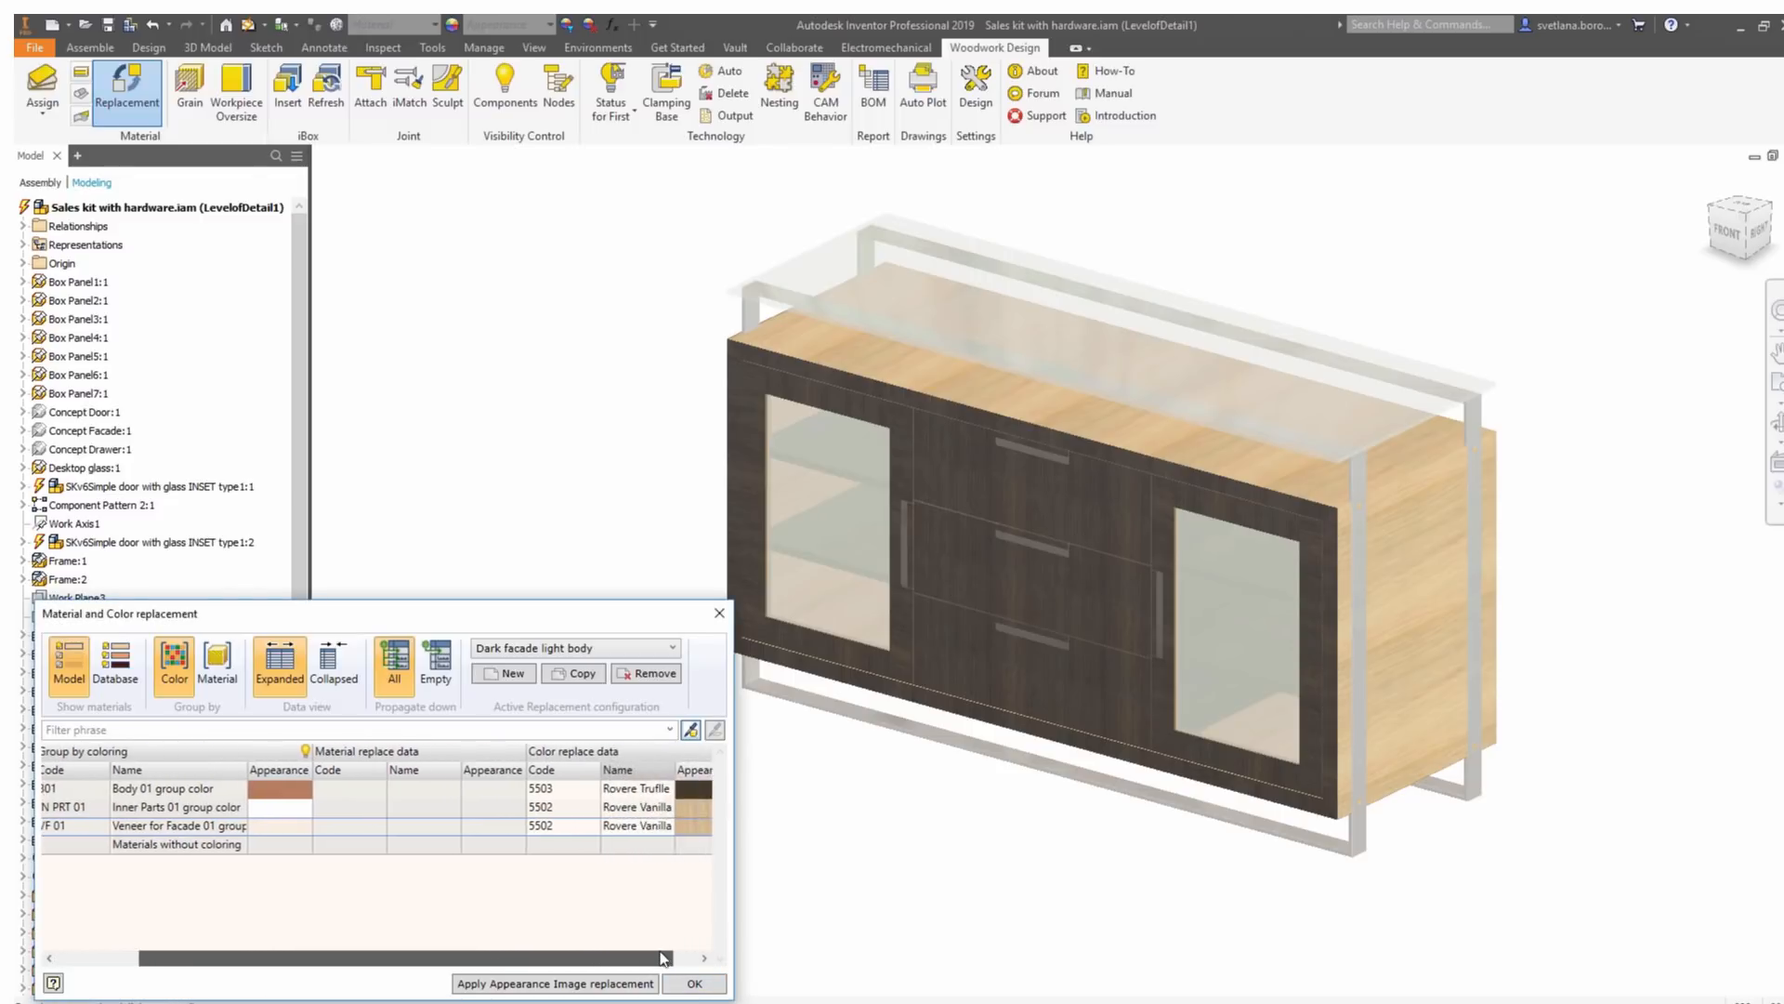
pyautogui.moveTo(655, 956); pyautogui.dragTo(683, 956)
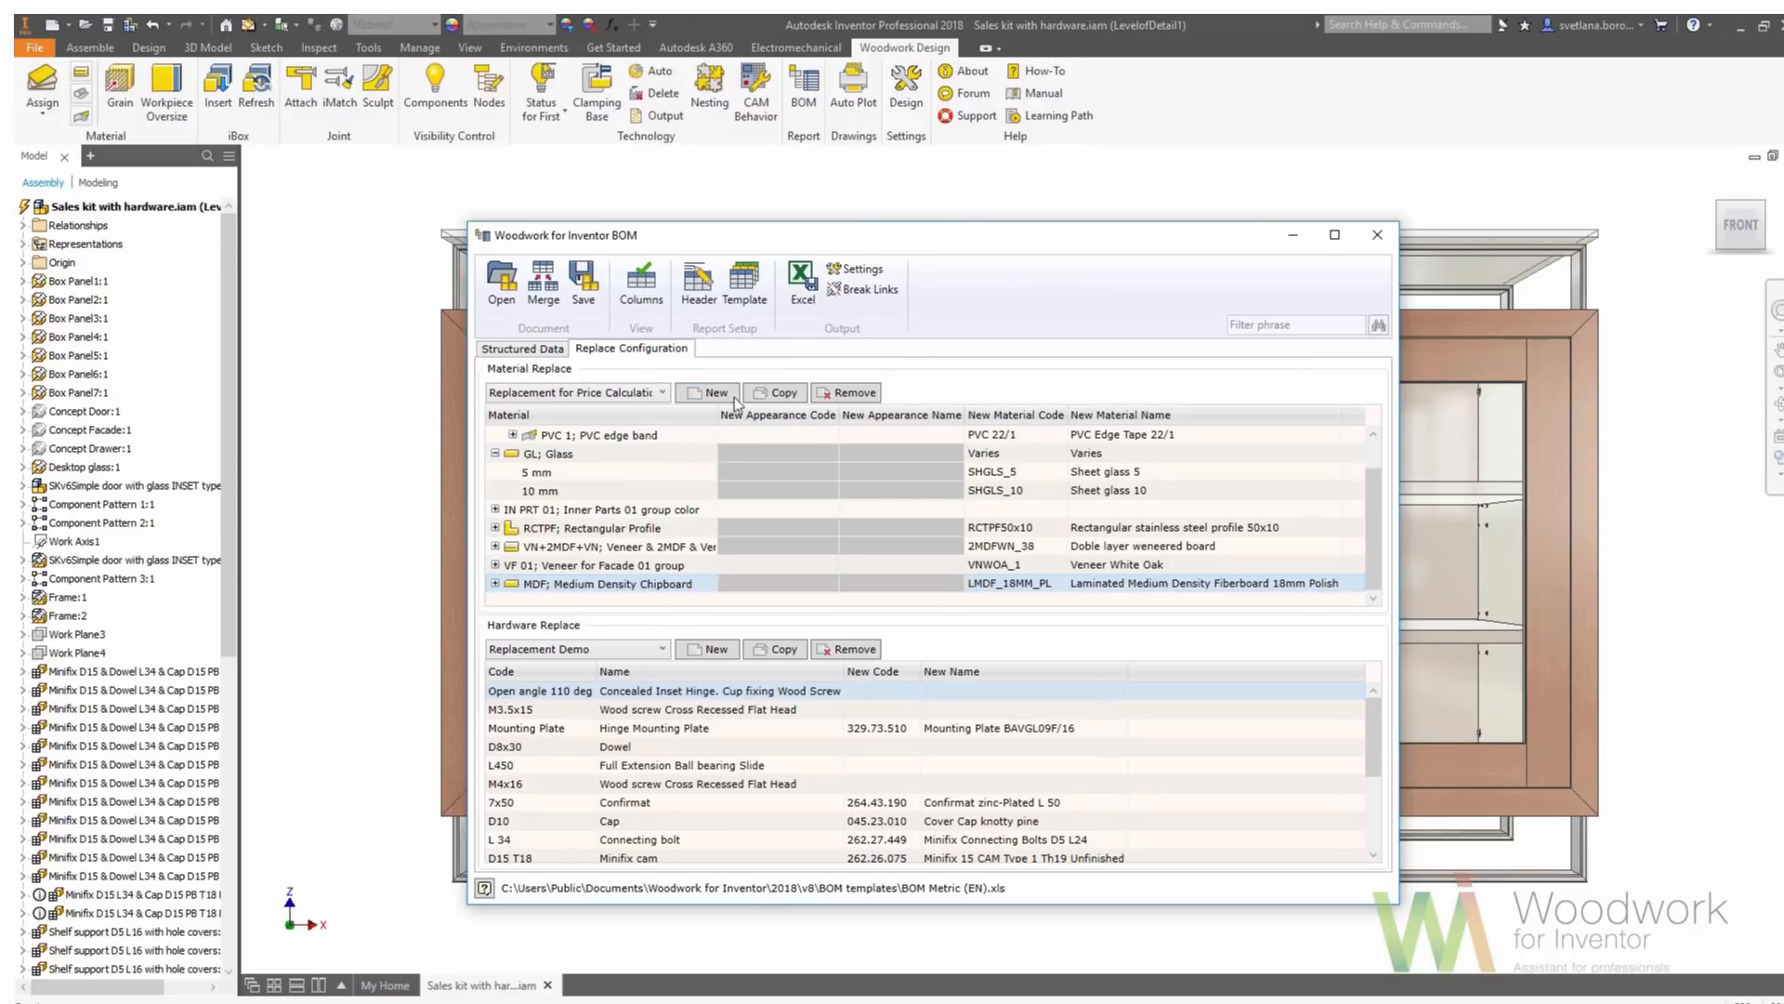
# Select BOM Metric with images (EN).xls as the Excel template for the BOM report
pyautogui.click(744, 284)
pyautogui.click(857, 614)
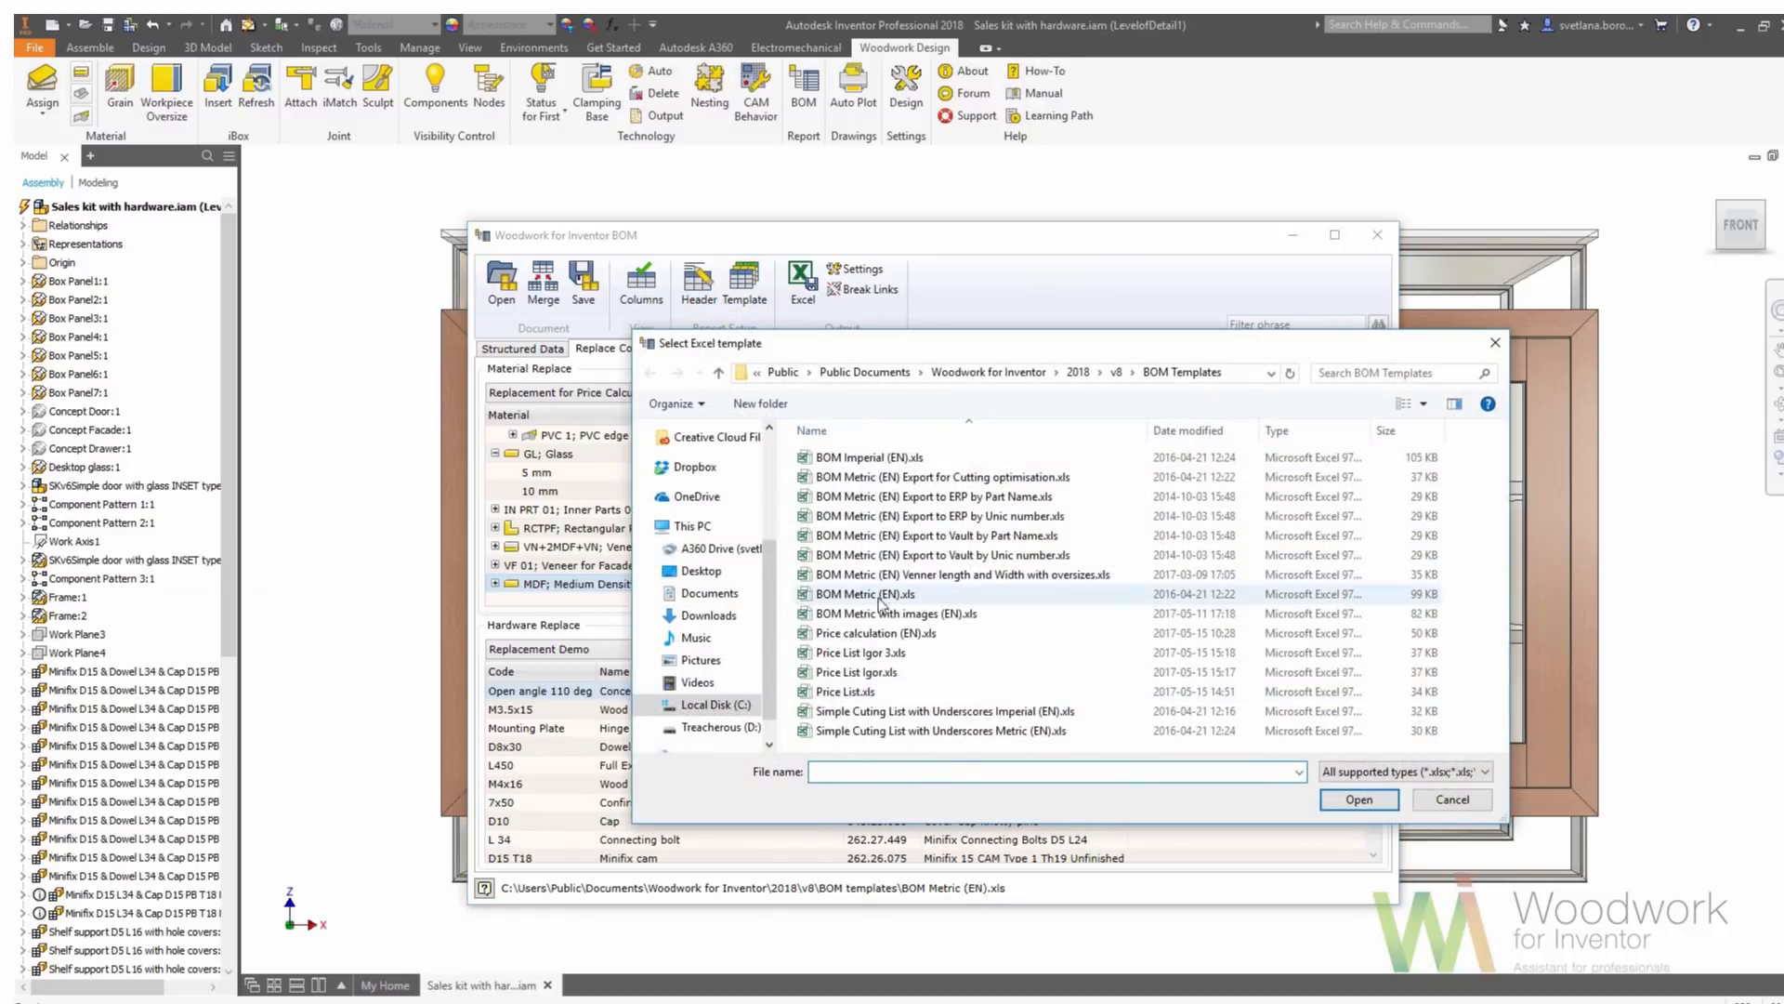
pyautogui.click(1358, 799)
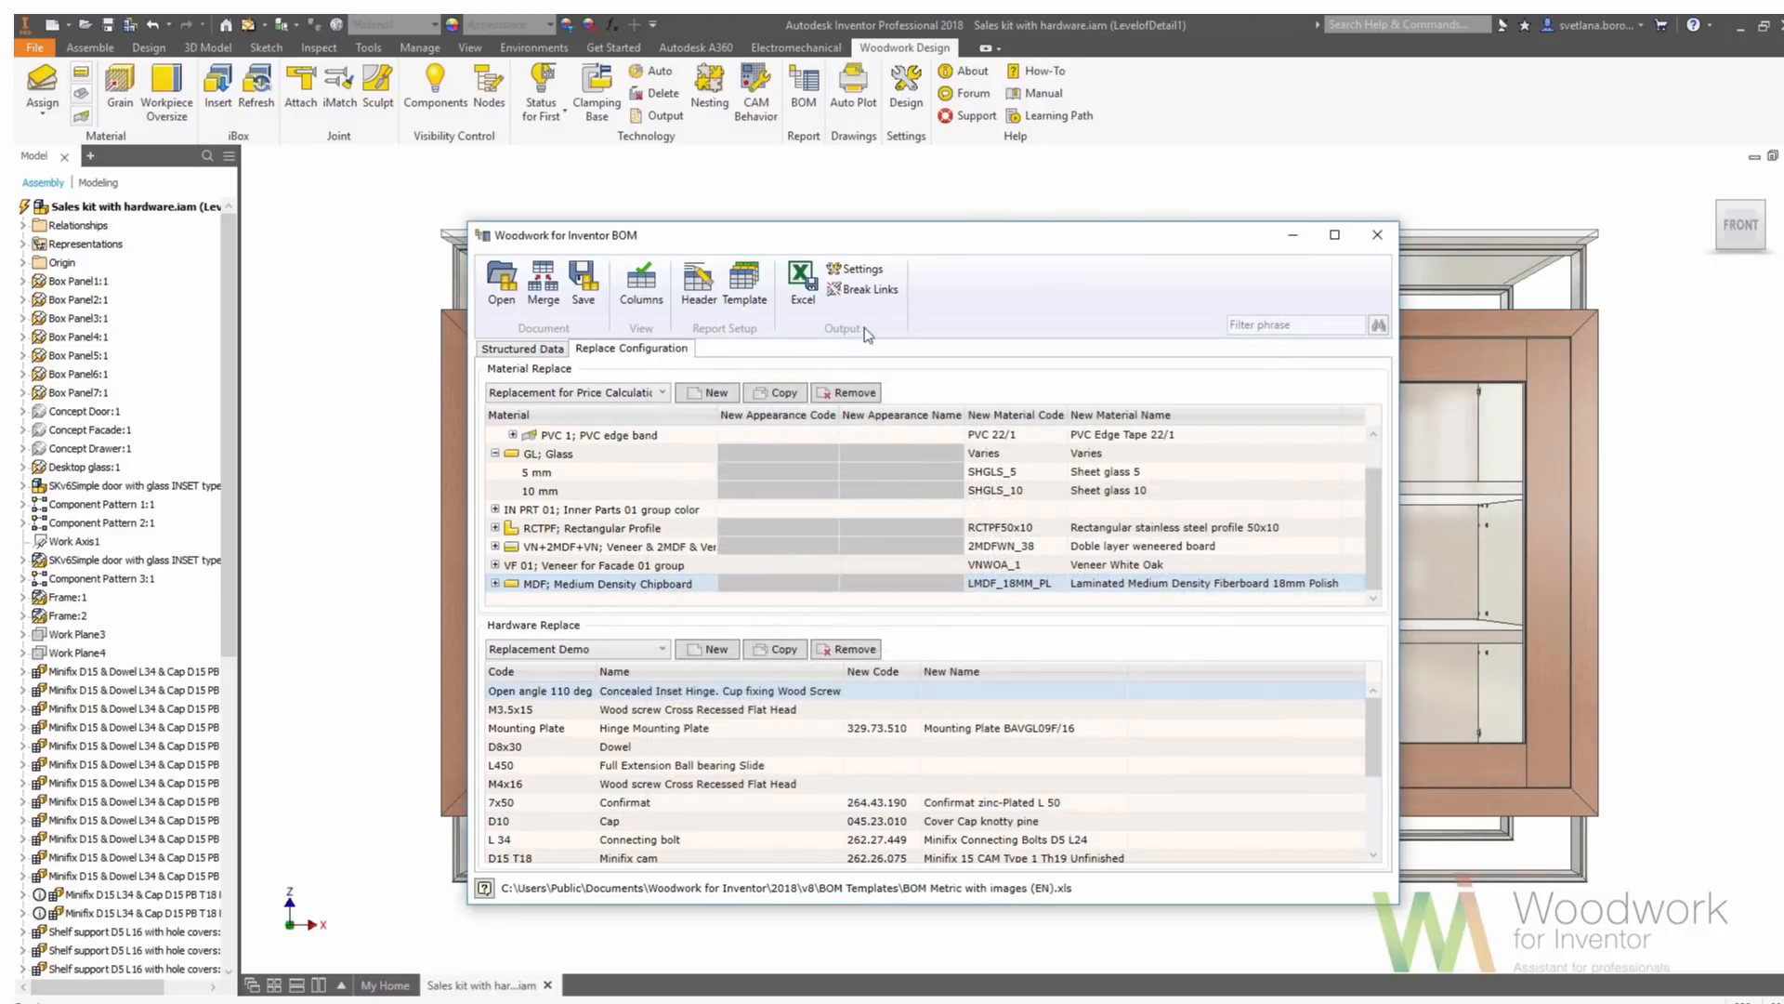
# Export the BOM to an Excel file named Bom and open the exported workbook
pyautogui.click(803, 283)
pyautogui.click(888, 480)
pyautogui.tripleClick(801, 734)
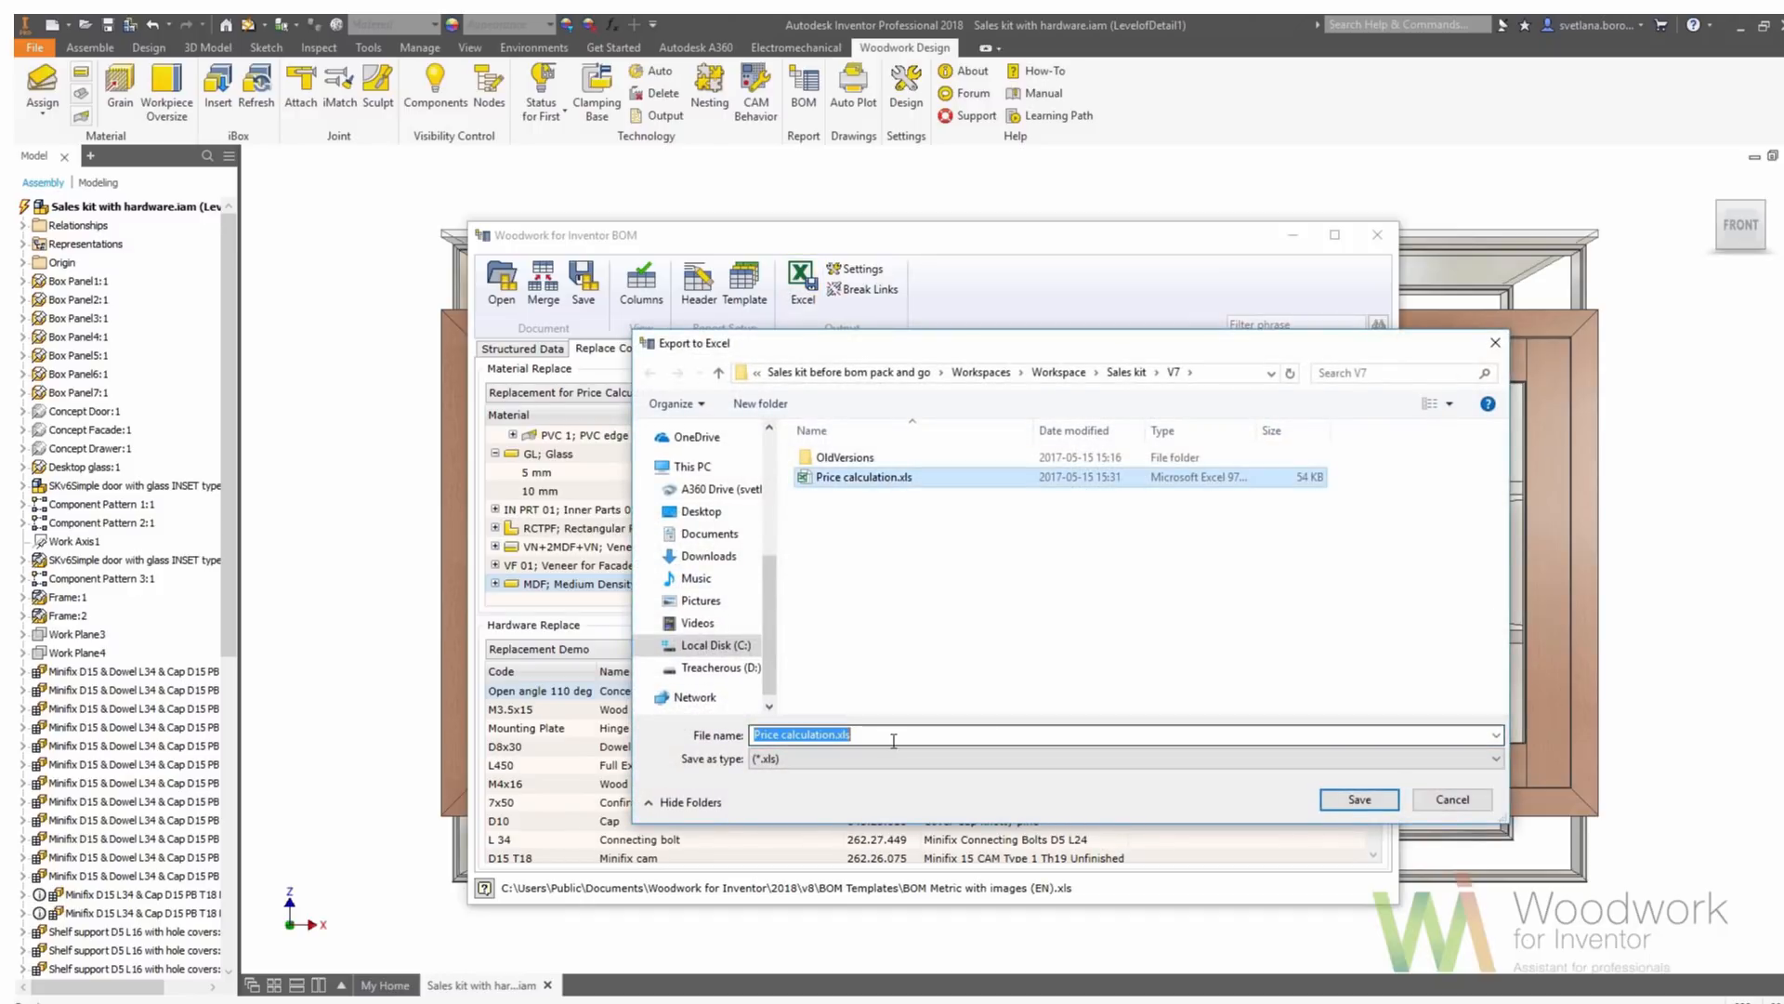
pyautogui.write('Bom')
pyautogui.press('Return')
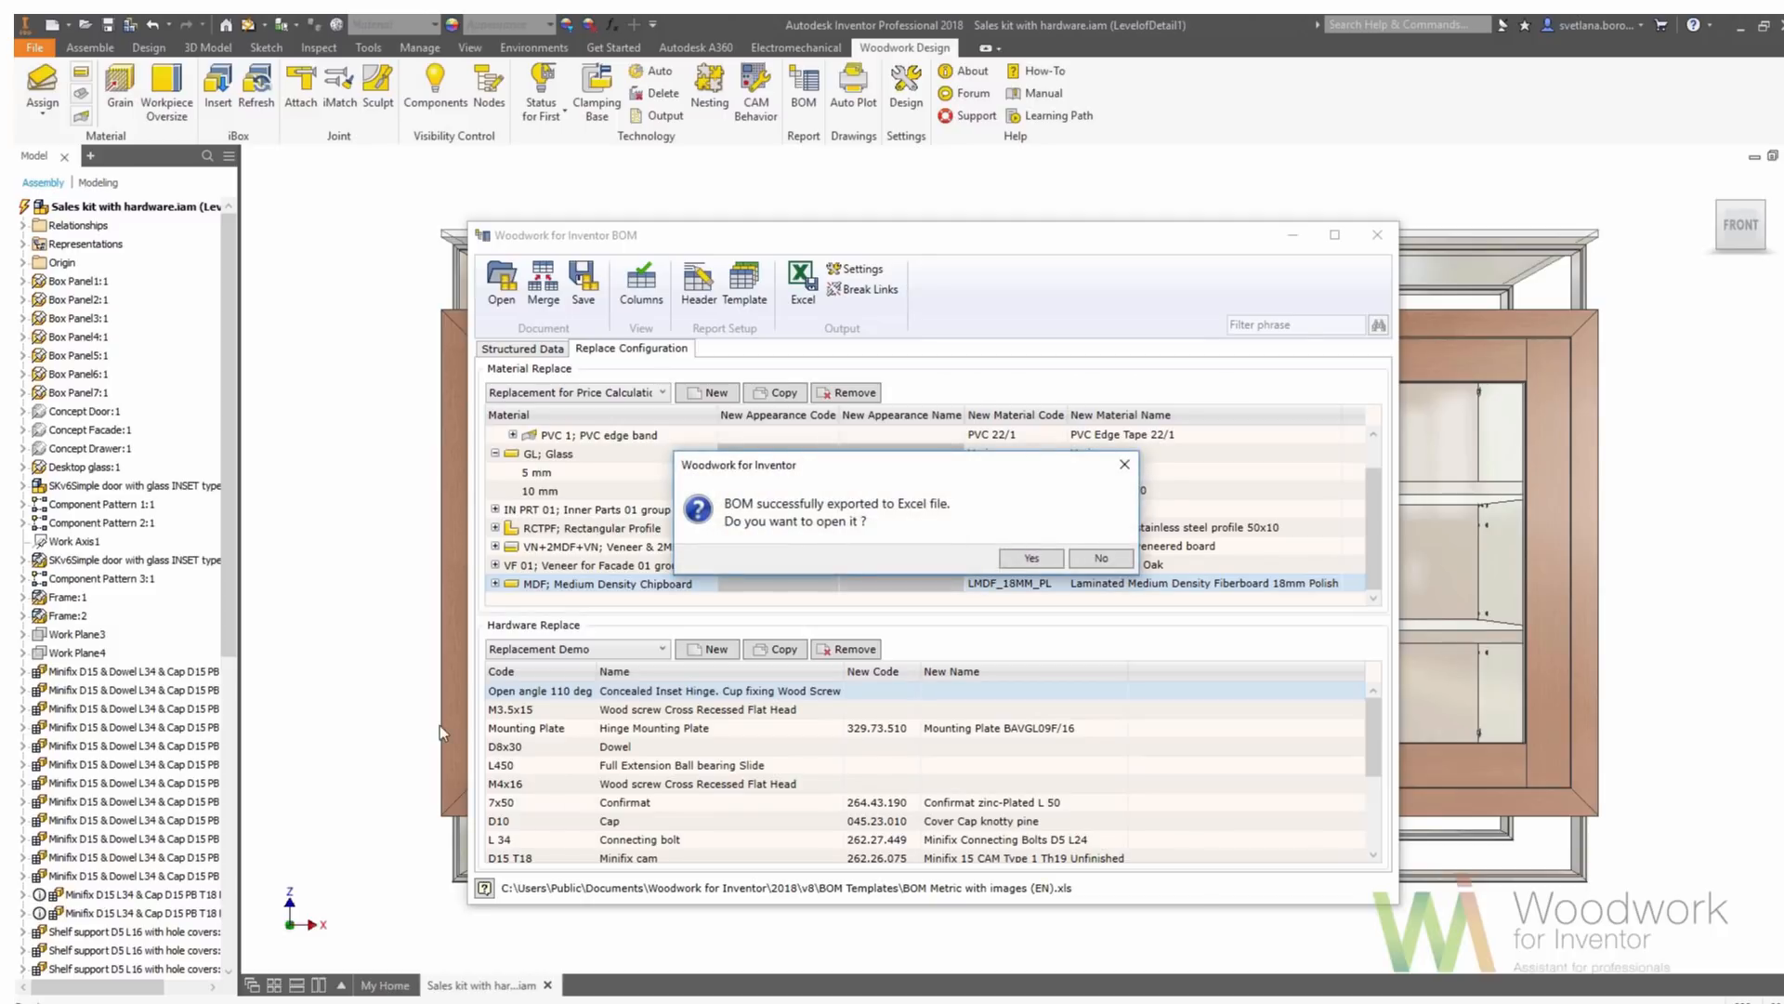
pyautogui.click(1018, 564)
# Examine the Product Structure, Cutting Parts List and Material Summary sheets of the exported BOM workbook
pyautogui.moveTo(1782, 297); pyautogui.dragTo(1778, 832)
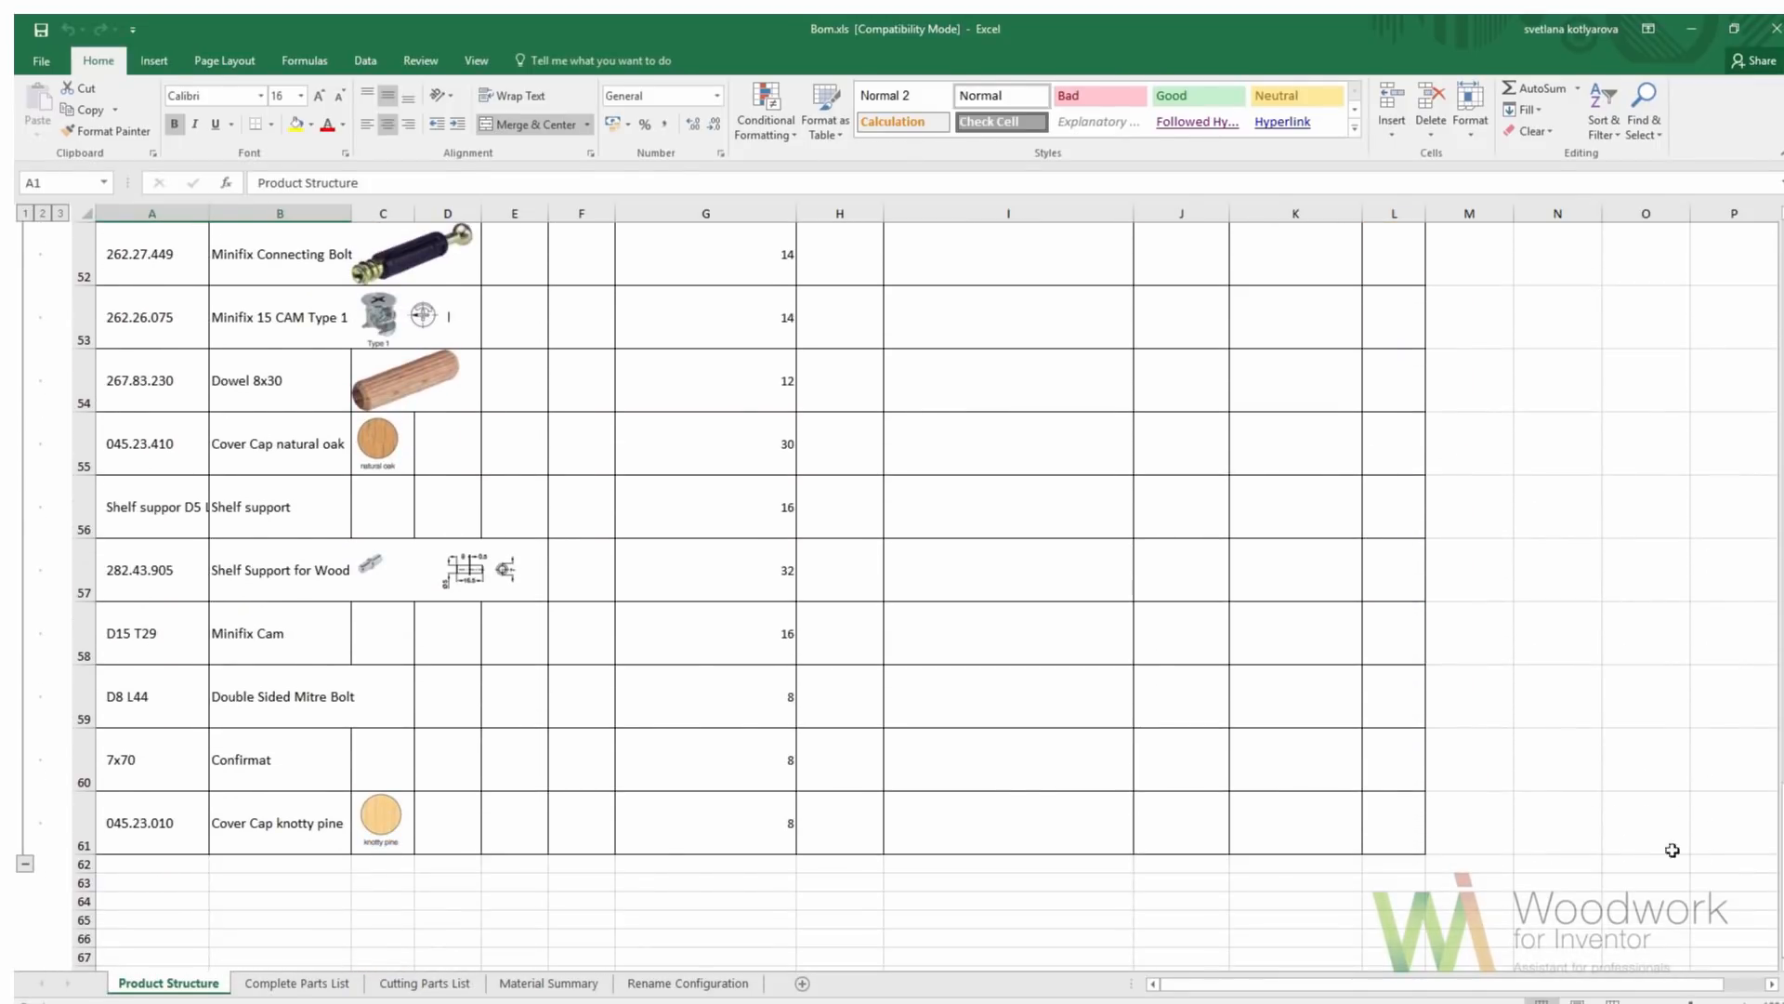
pyautogui.moveTo(1778, 226); pyautogui.dragTo(1777, 425)
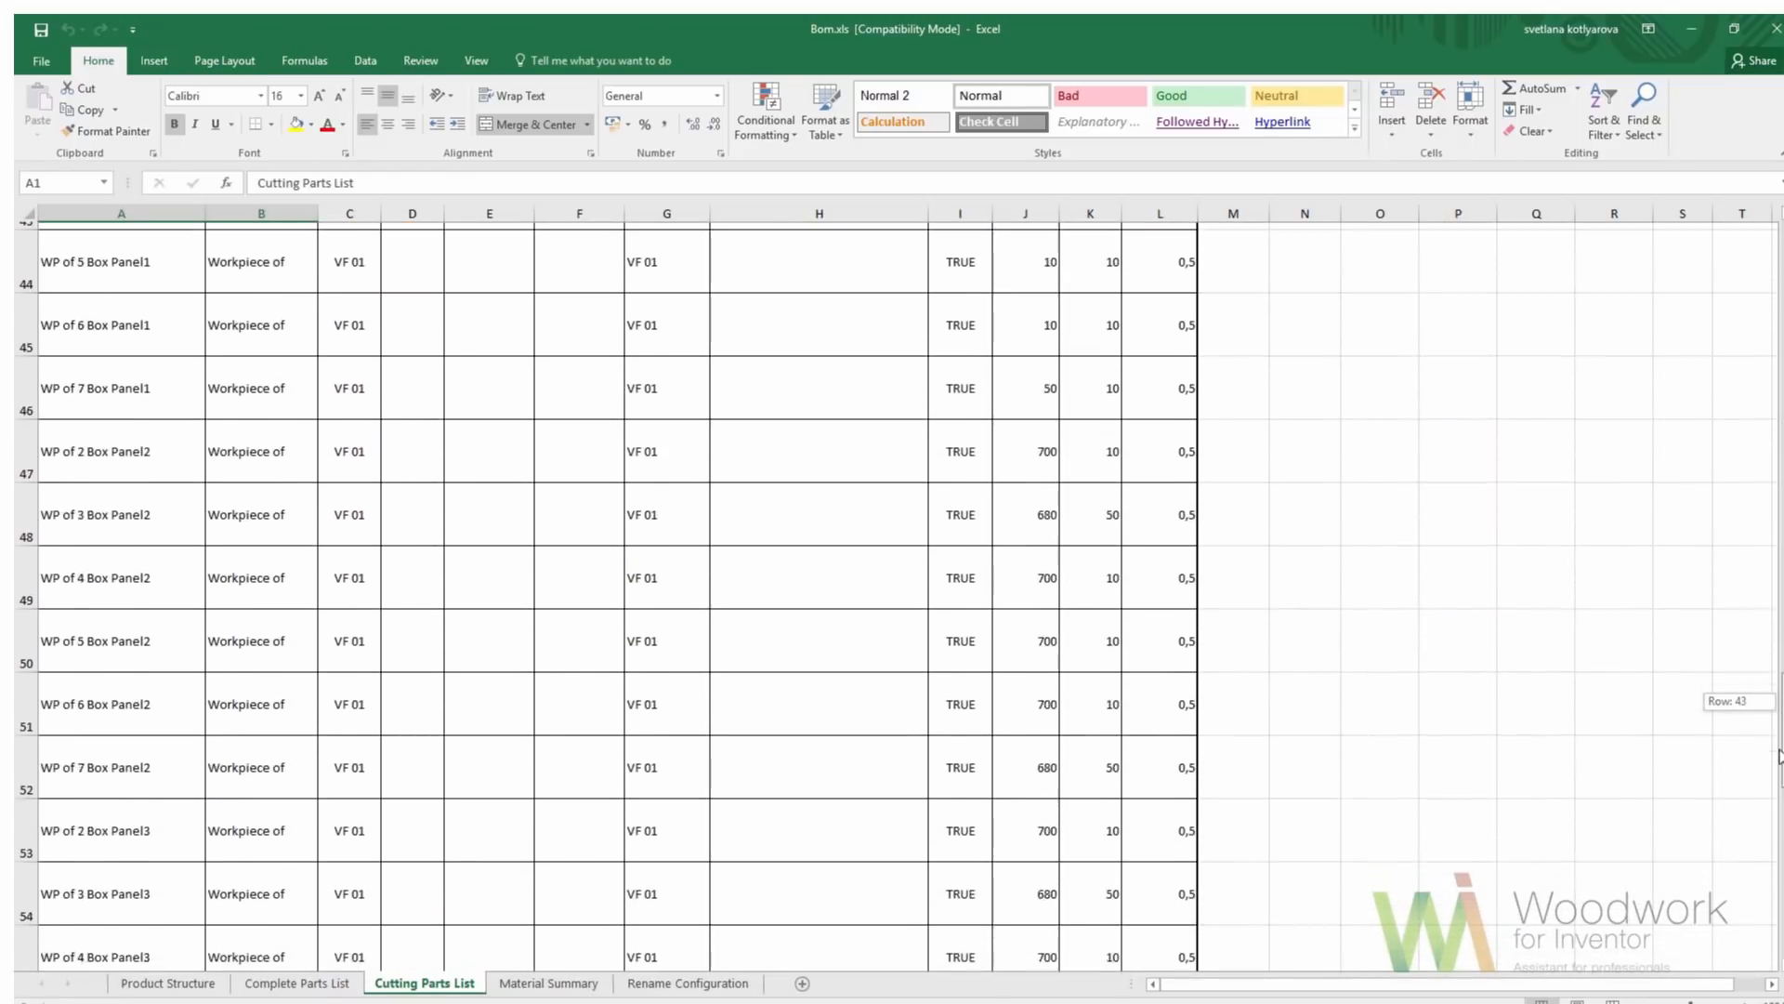
pyautogui.moveTo(1778, 754); pyautogui.dragTo(1779, 818)
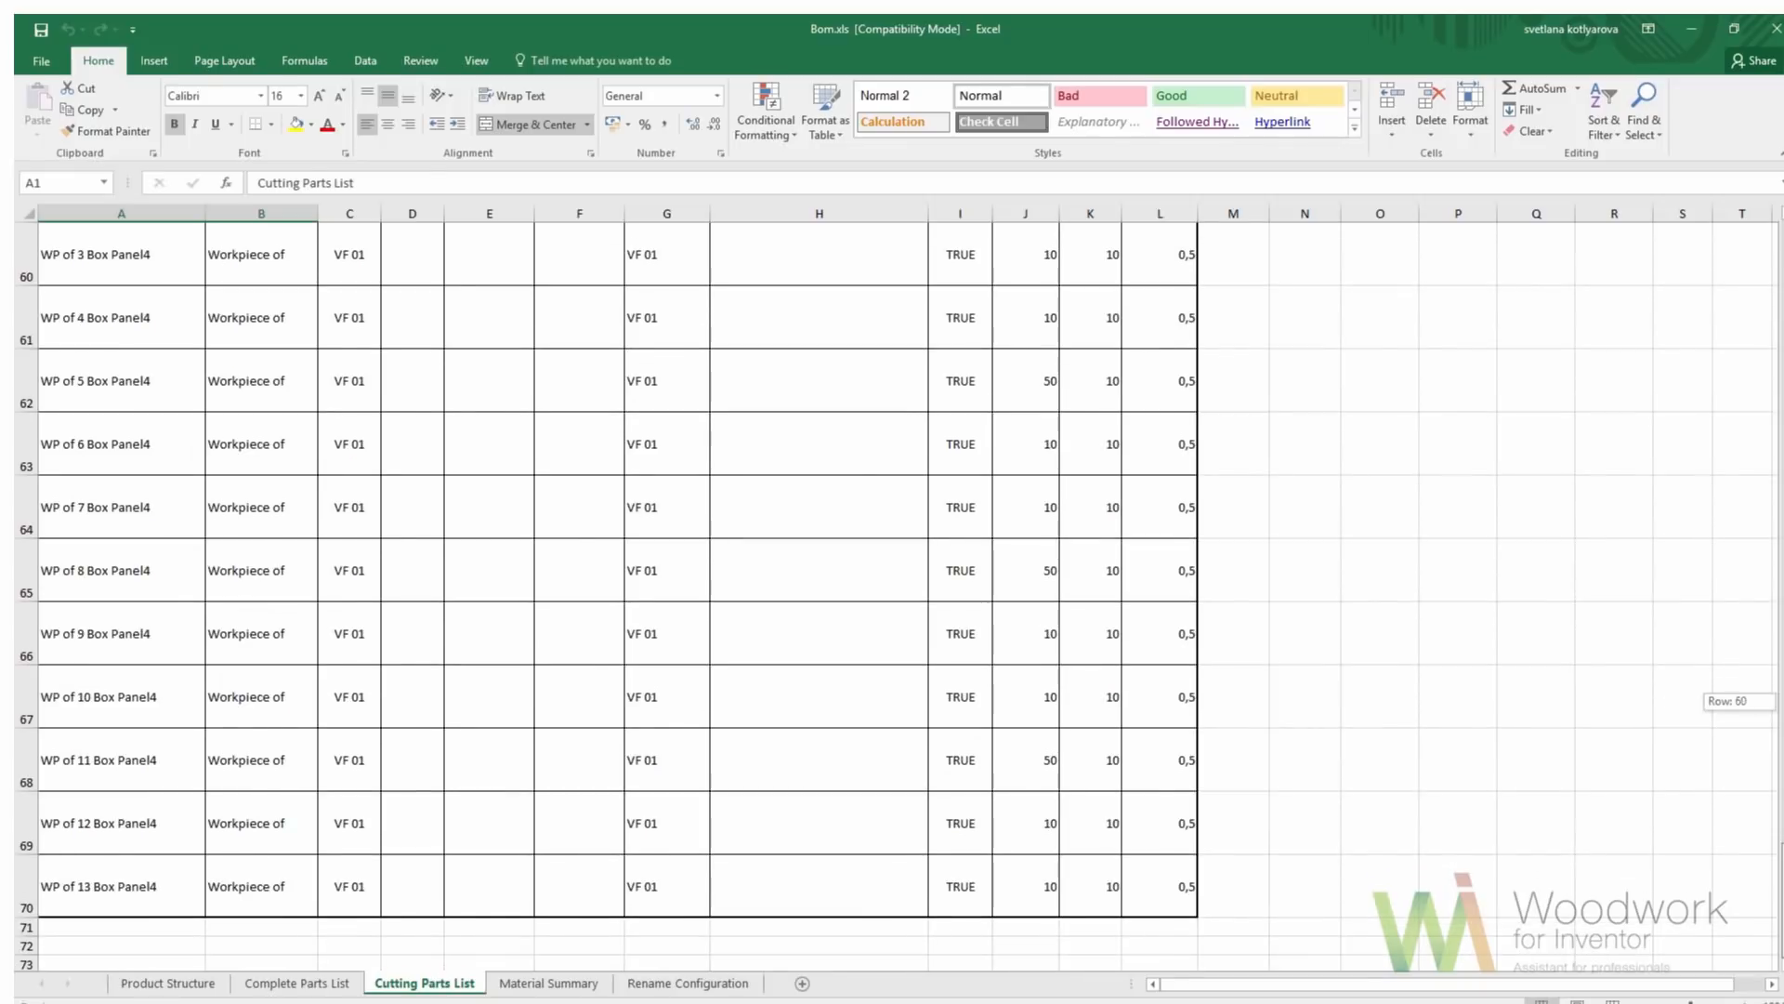
pyautogui.click(549, 982)
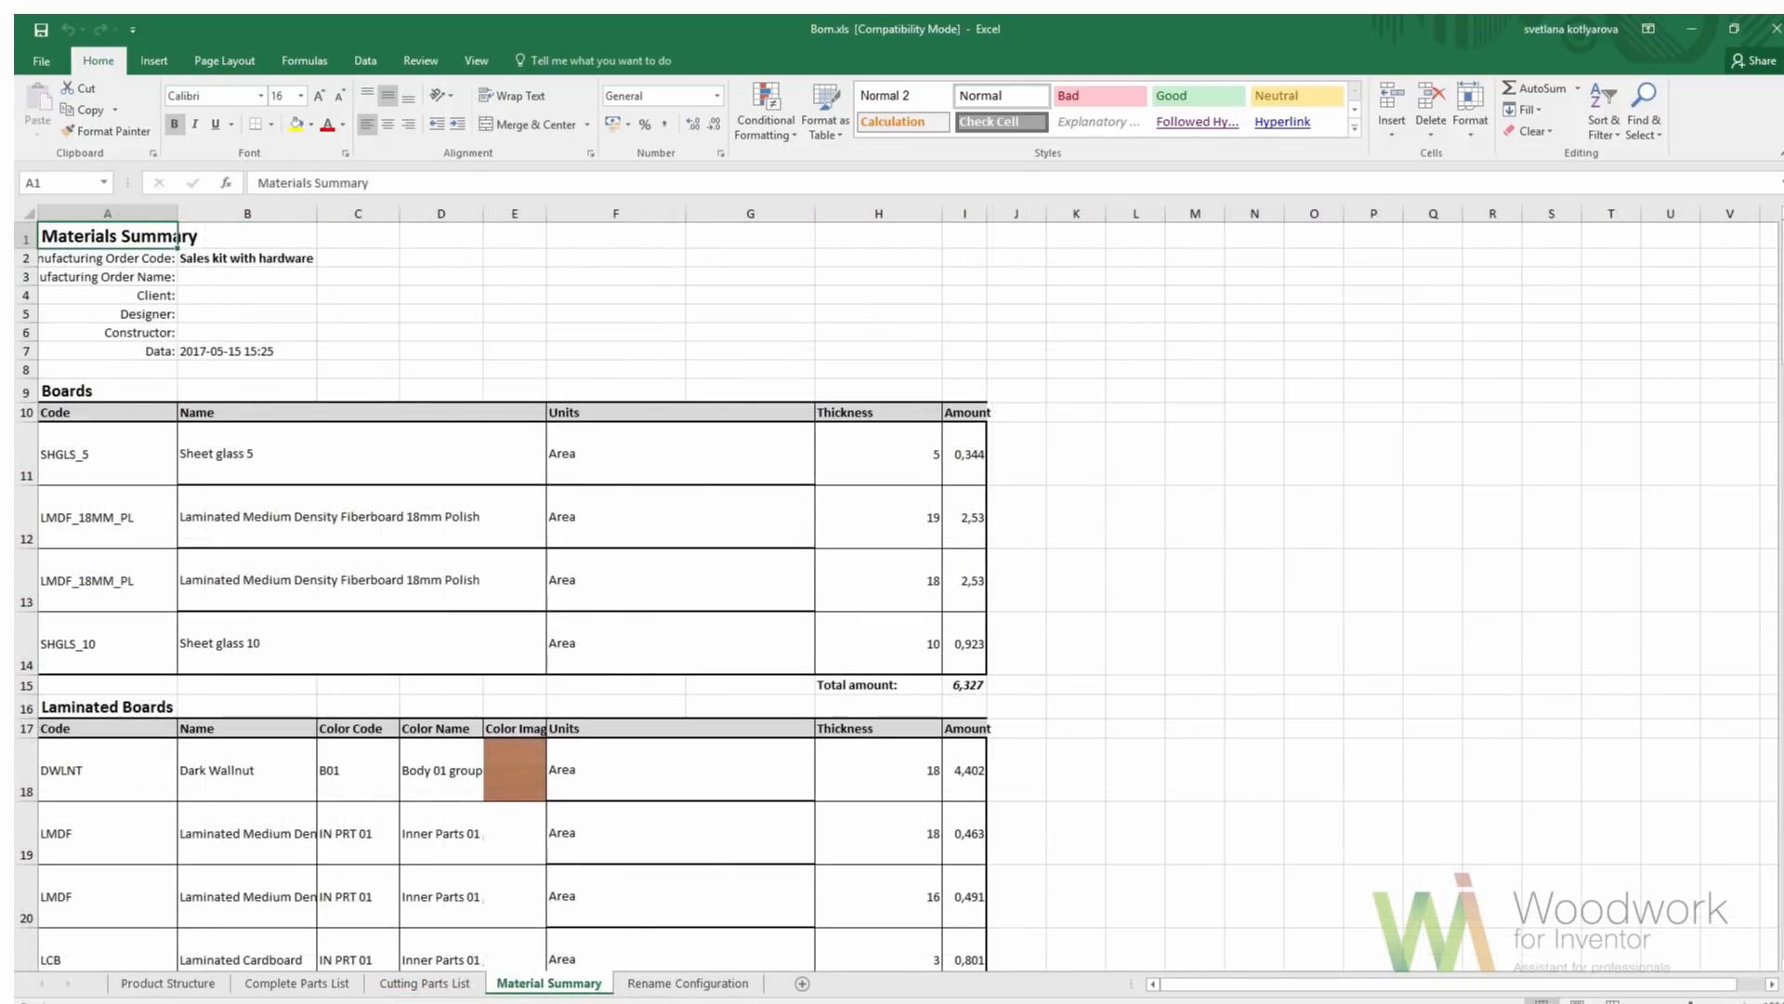
pyautogui.moveTo(1776, 355); pyautogui.dragTo(1778, 830)
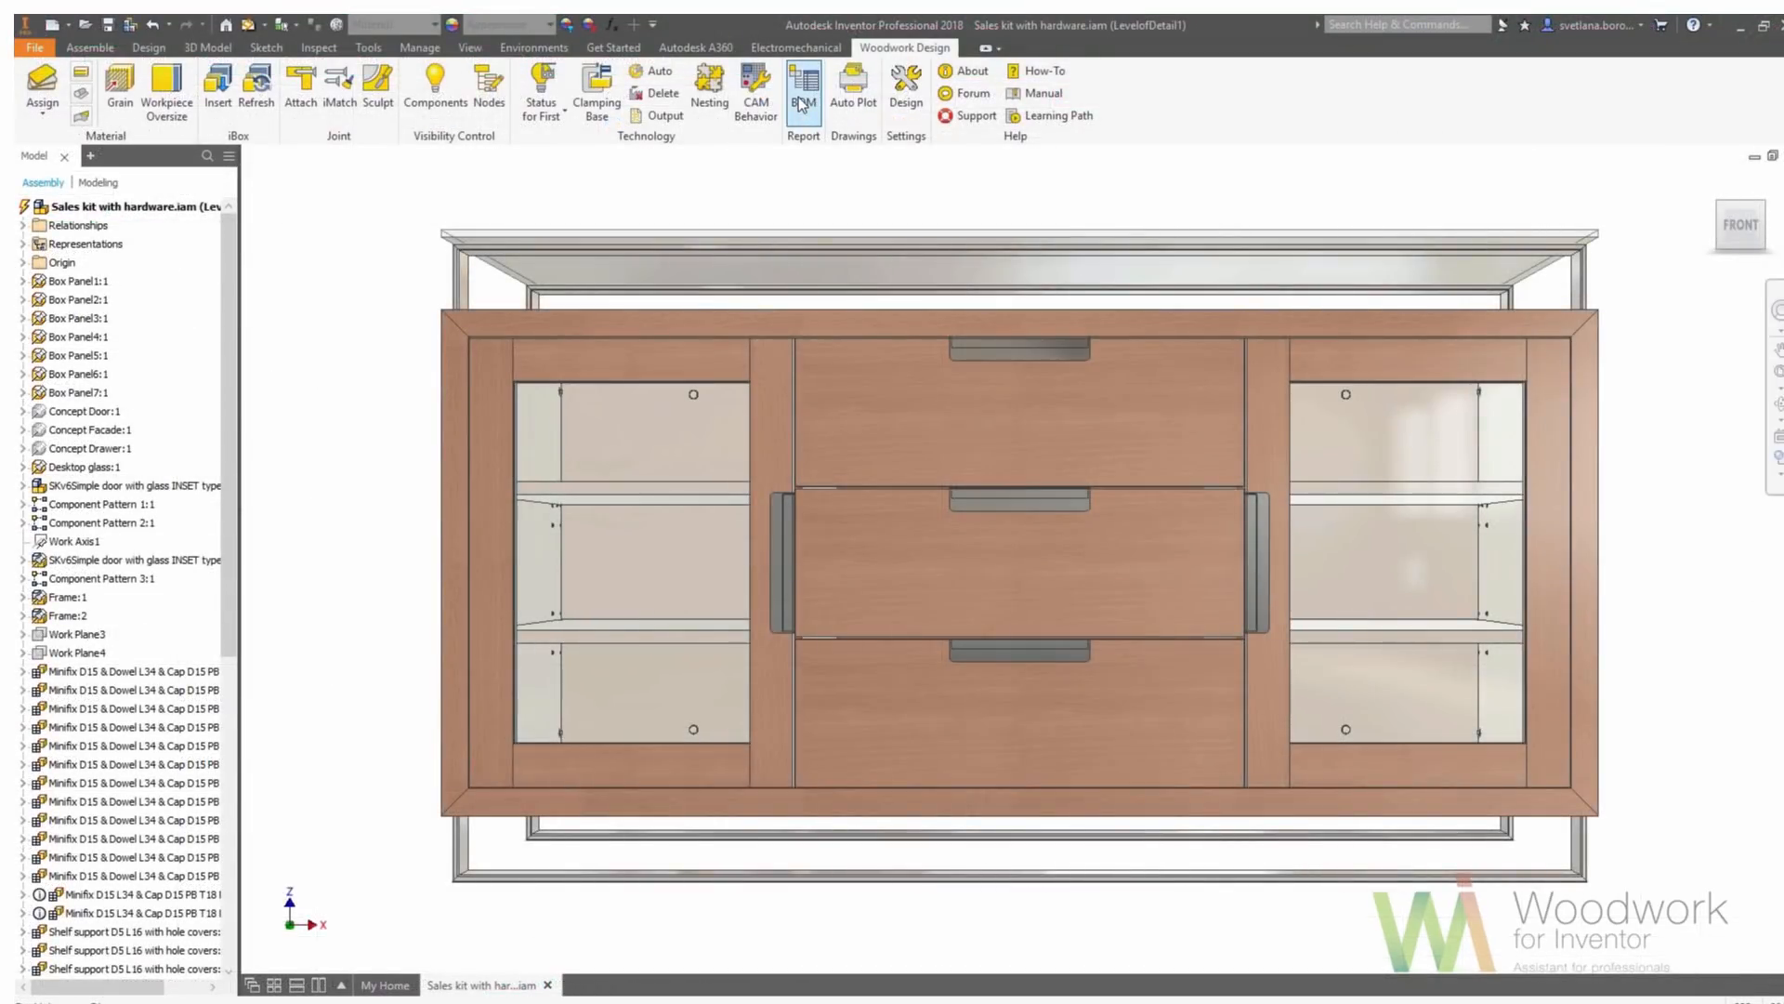
# Reopen the cabinet's BOM at its replace configuration and select Price calculation (EN).xls as the Excel template
pyautogui.click(800, 97)
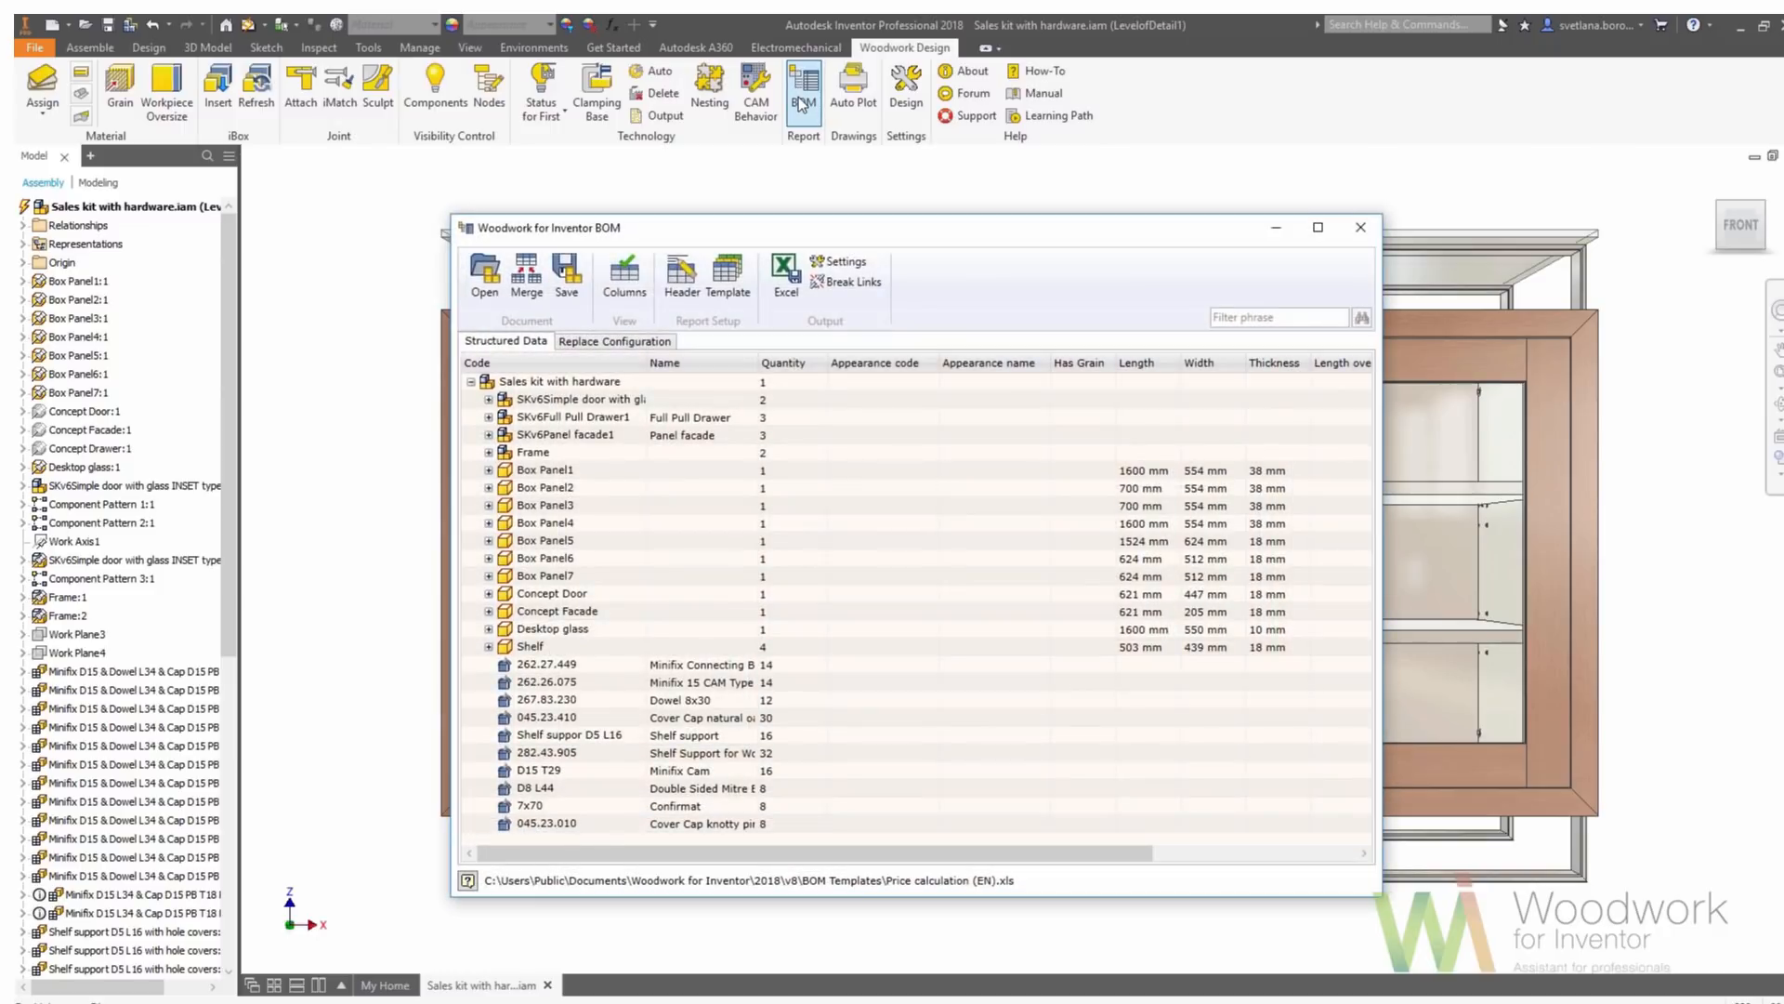
pyautogui.click(658, 341)
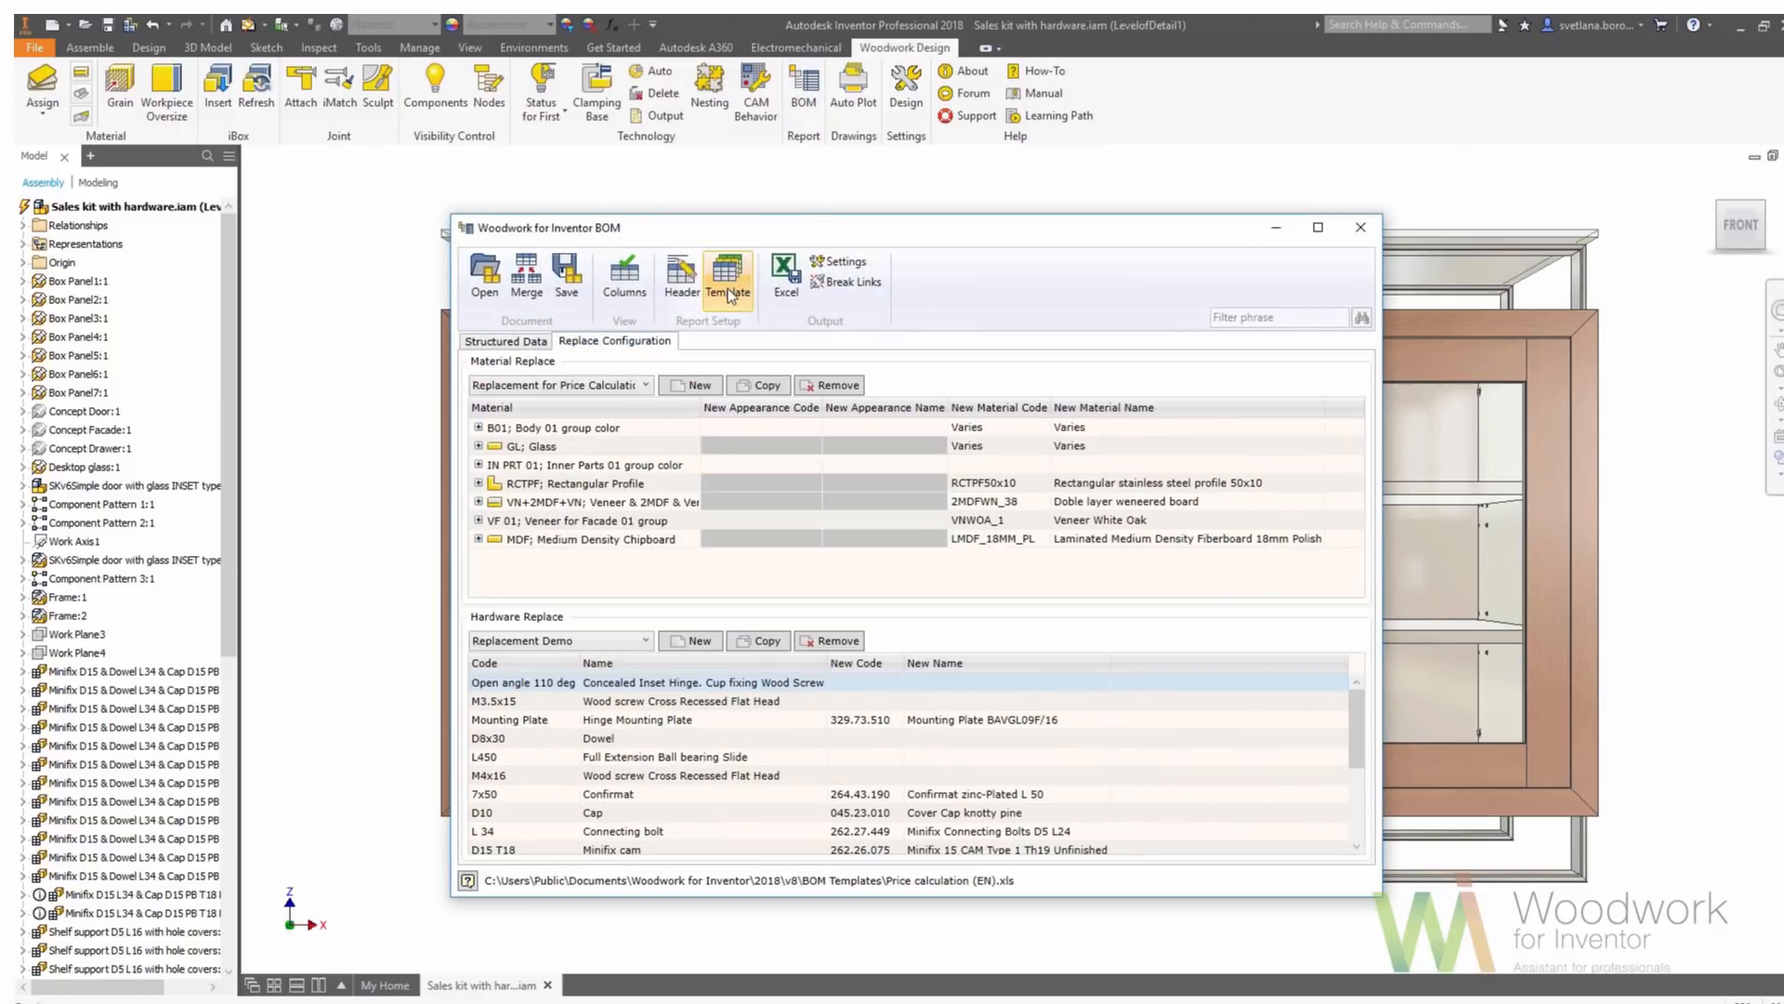
pyautogui.click(727, 279)
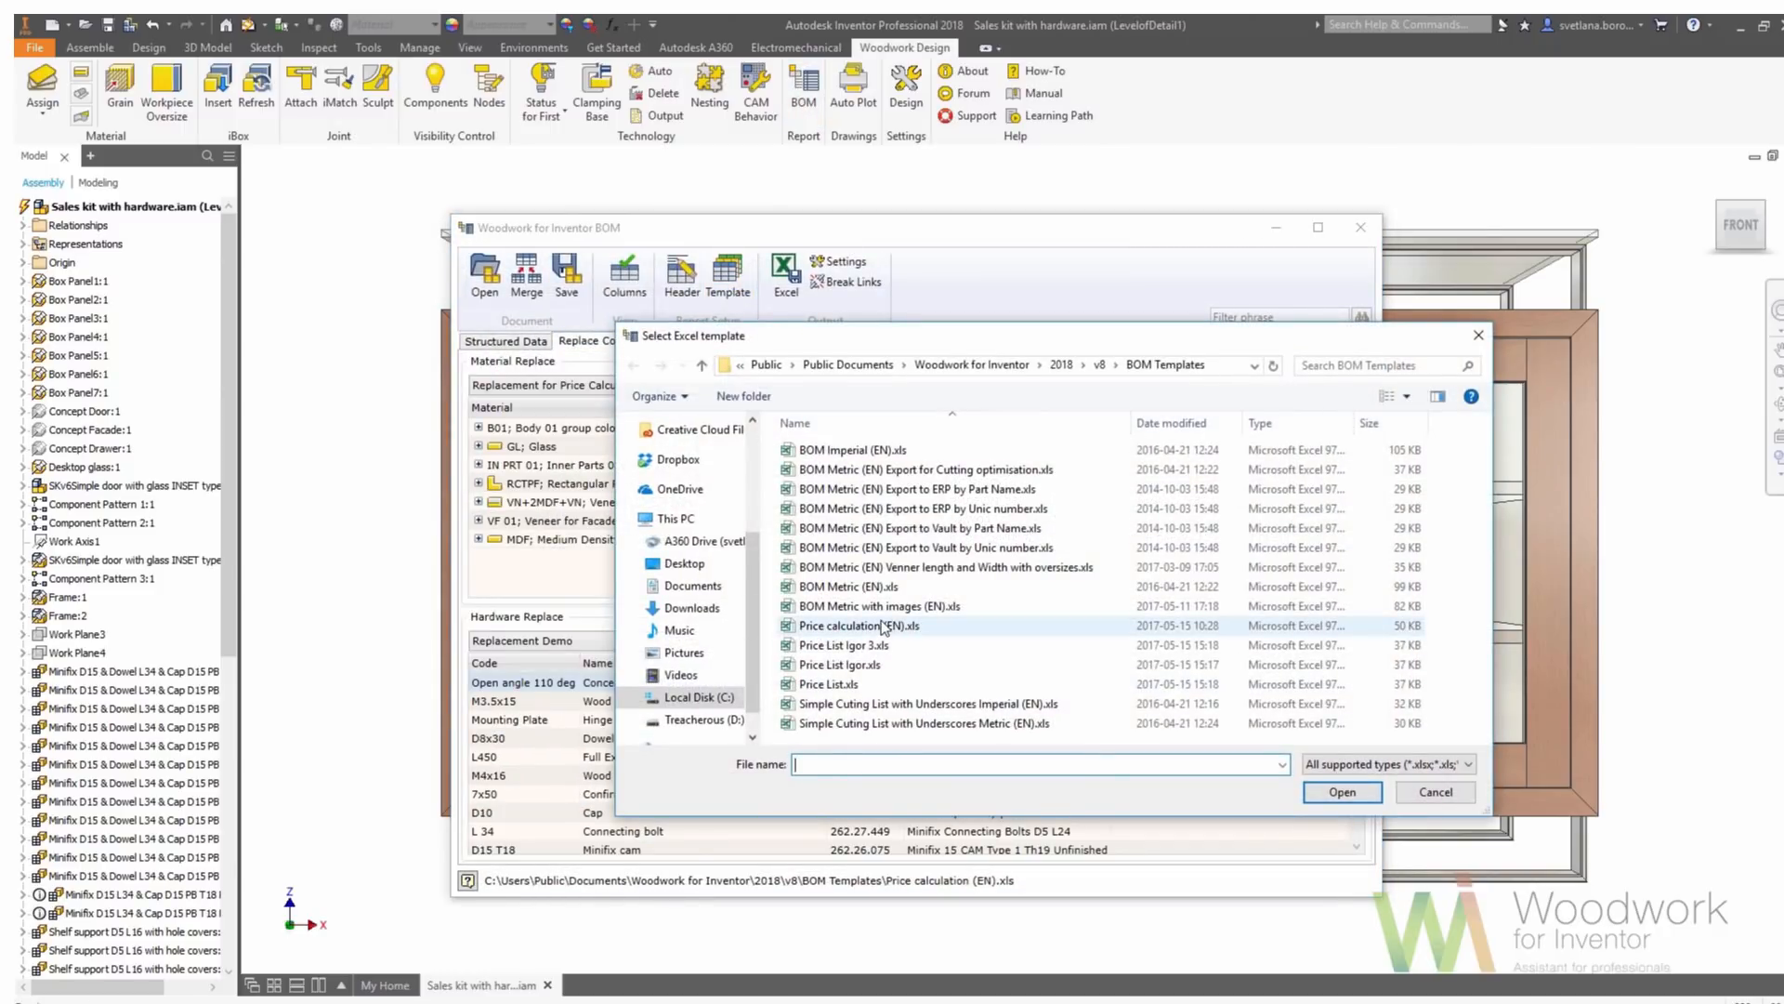
pyautogui.doubleClick(884, 629)
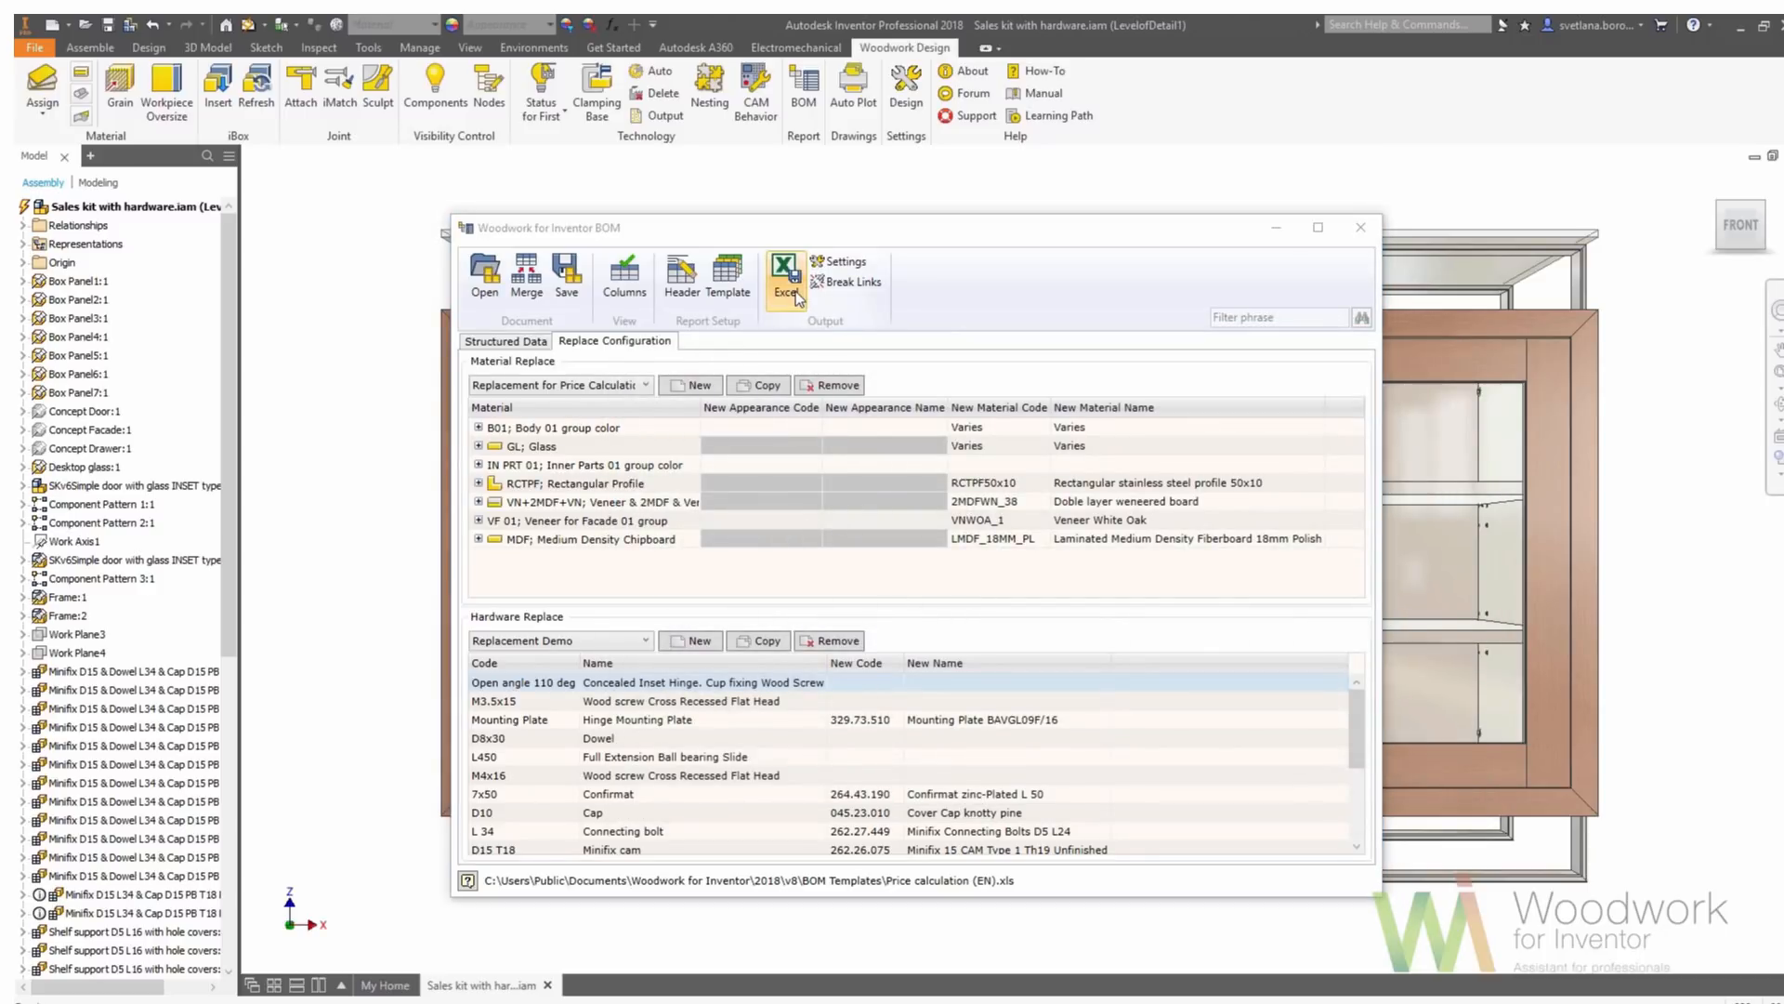
# Export the BOM to an Excel file named Price list and open the exported workbook
pyautogui.click(796, 292)
pyautogui.press('BackSpace')
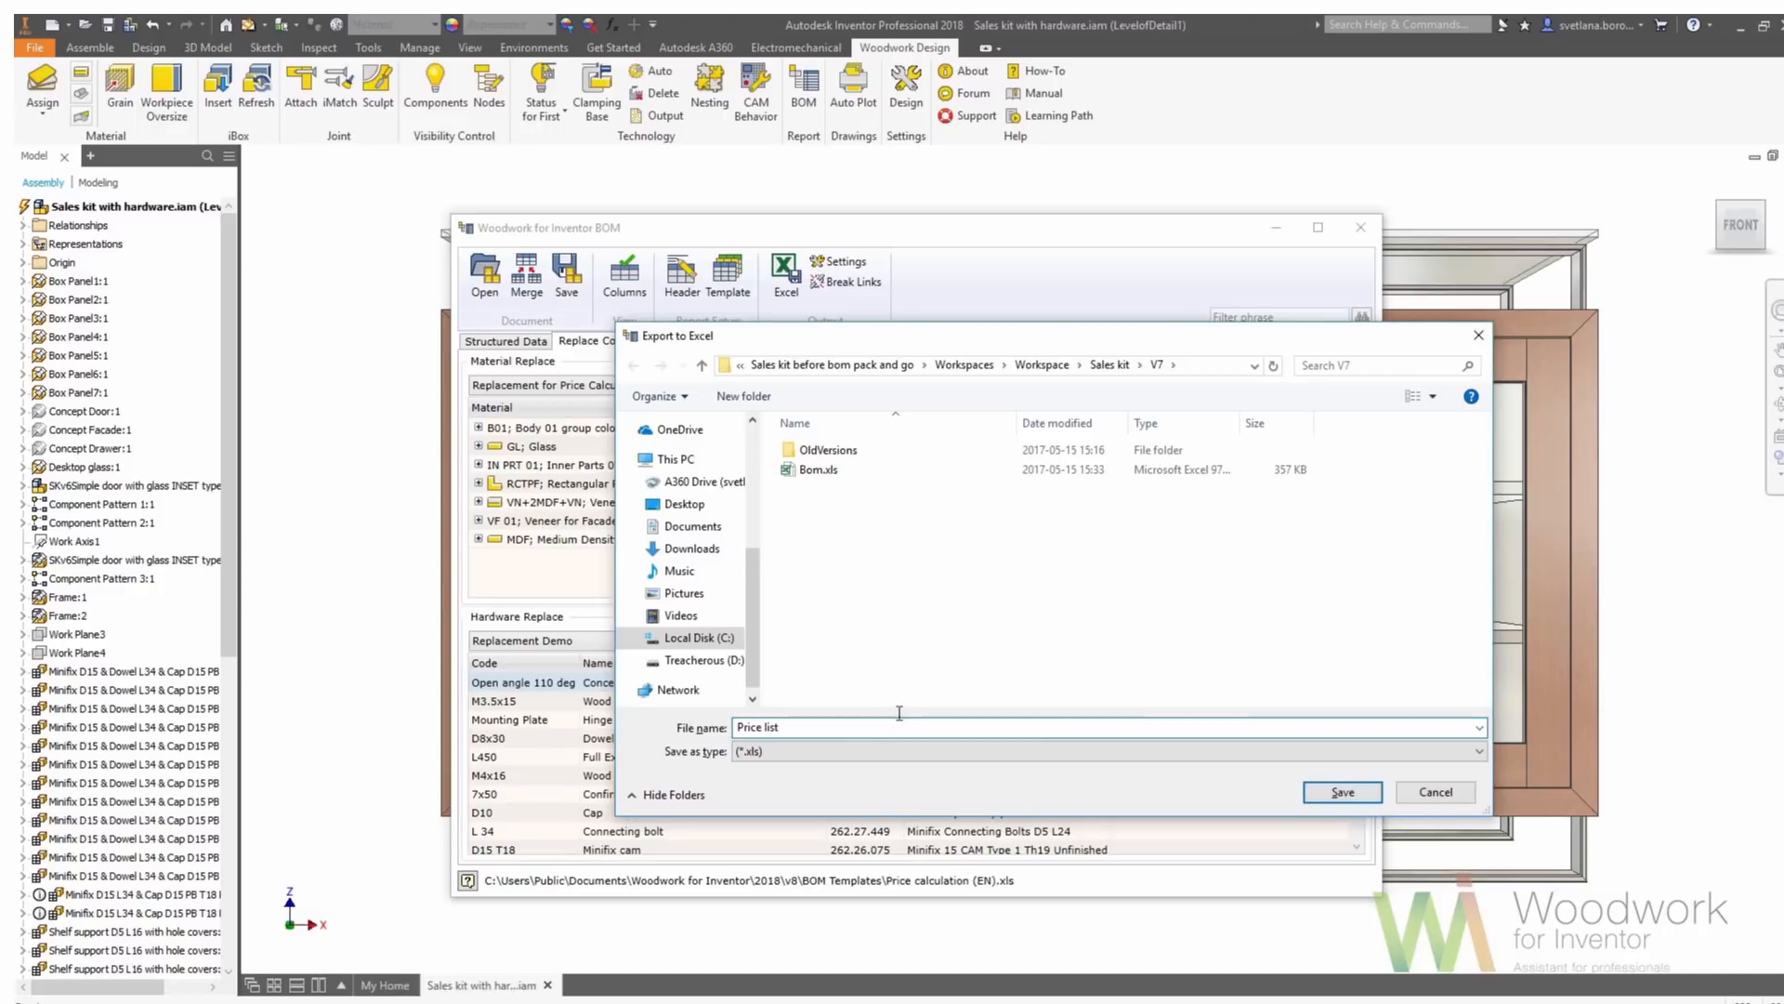
pyautogui.click(1329, 789)
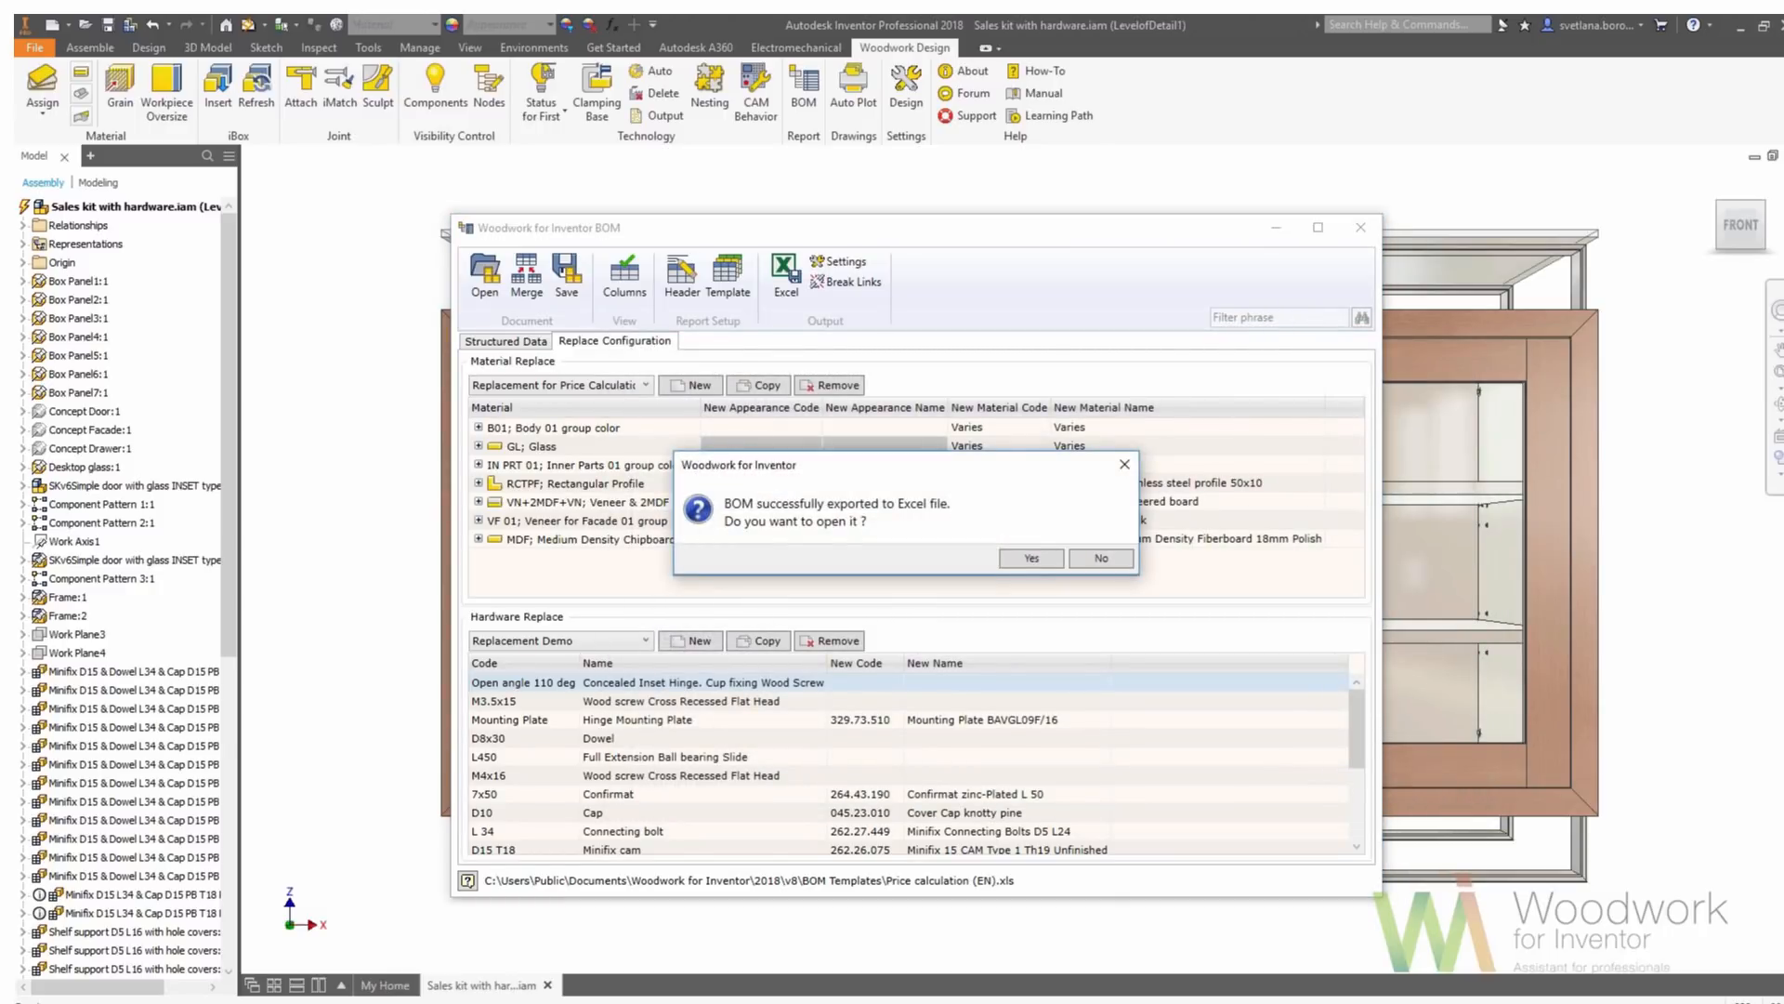
pyautogui.click(1036, 558)
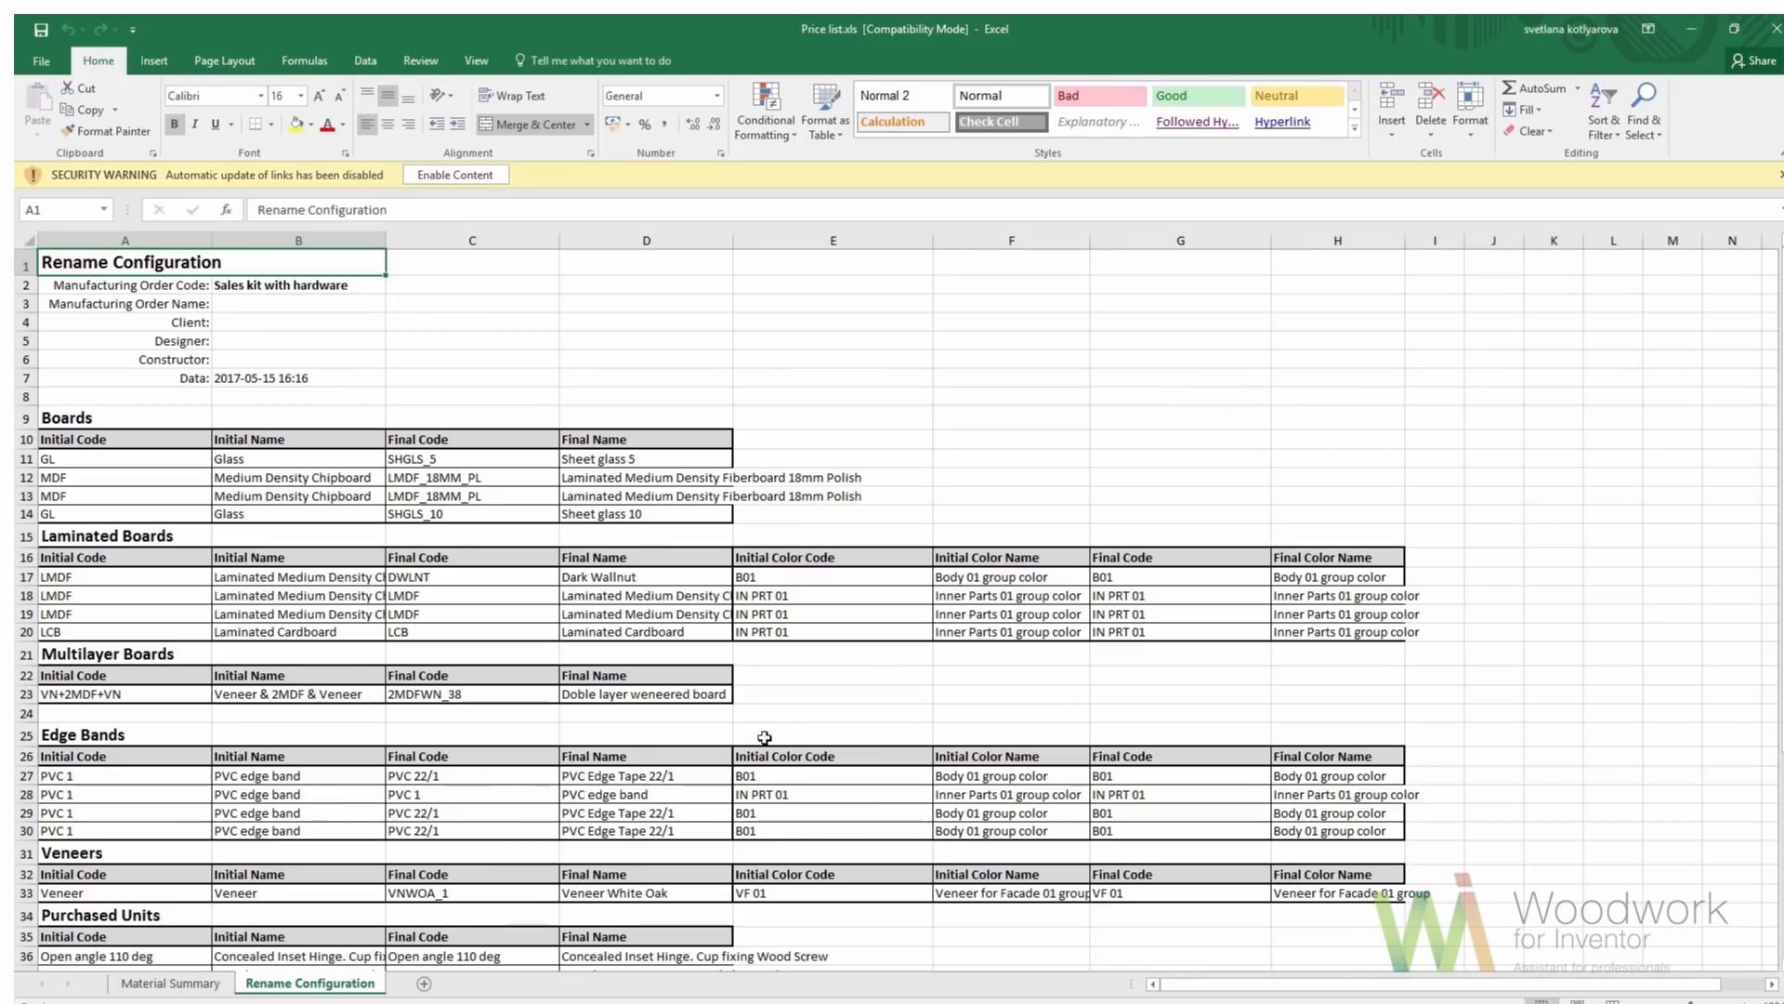
# Examine the Rename Configuration sheet and the prices in the Material Summary sheet of the Price list workbook
pyautogui.keyDown('ctrl'); pyautogui.scroll(-1, 778, 672); pyautogui.keyUp('ctrl')
pyautogui.scroll(-6, 131, 347)
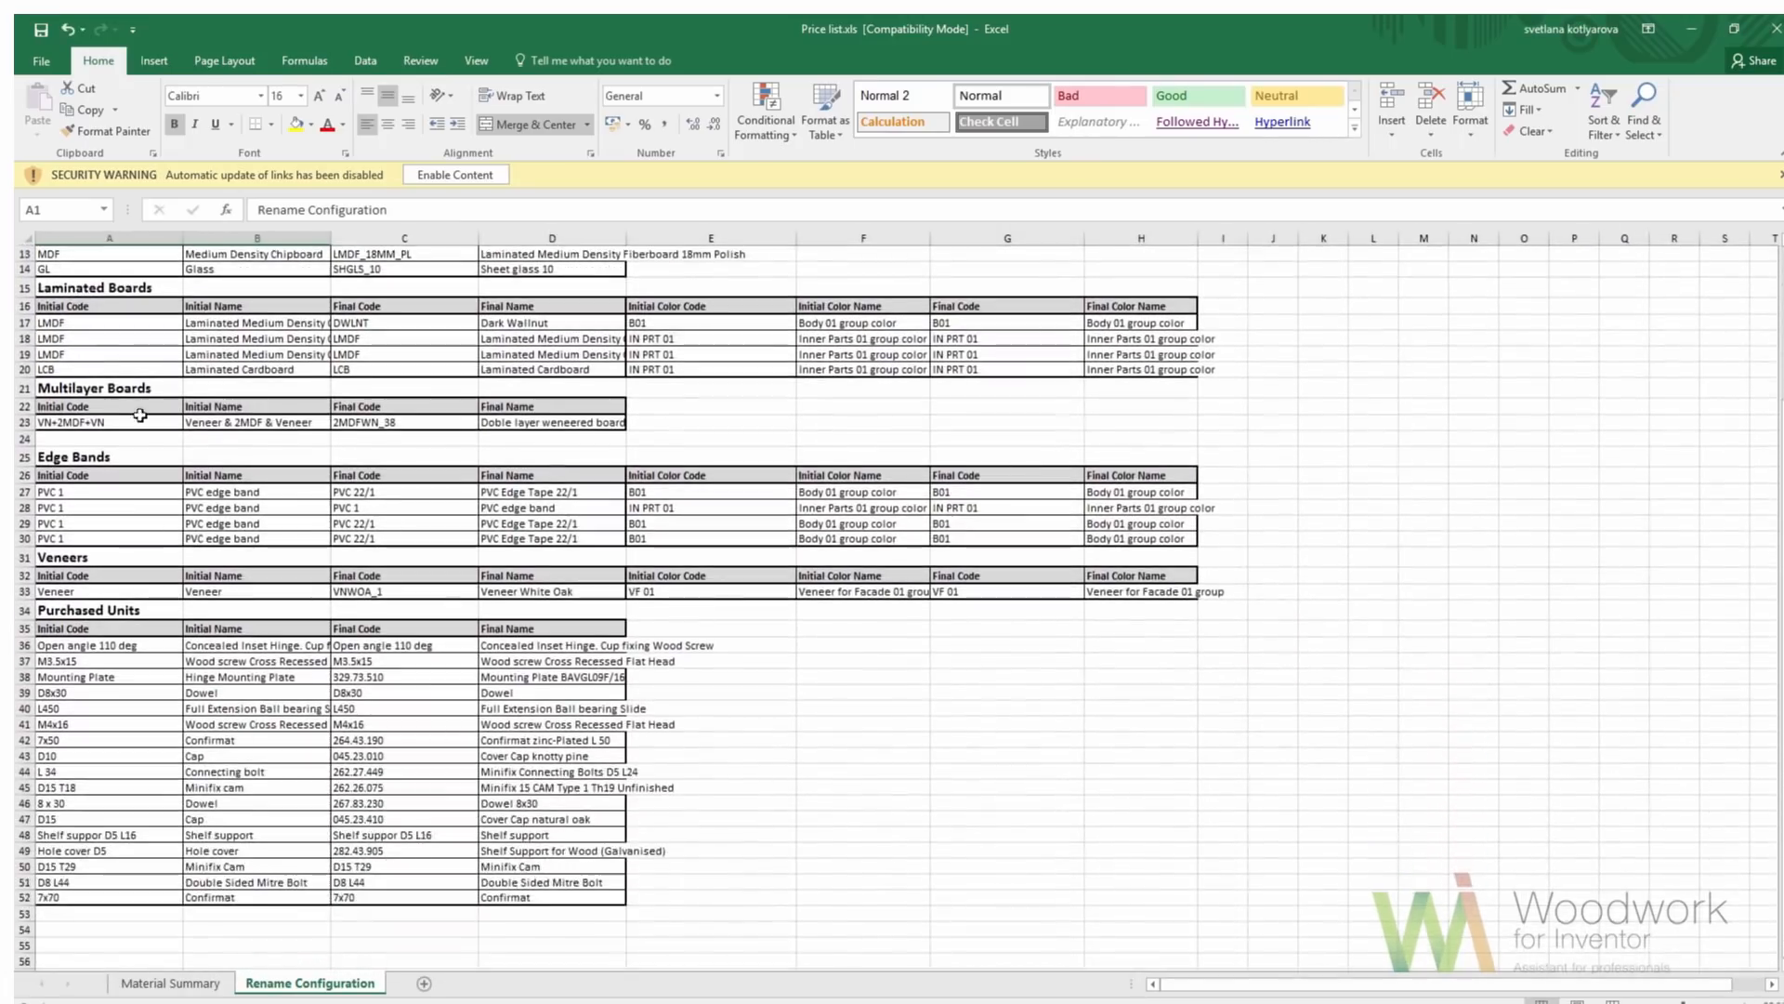
pyautogui.click(170, 982)
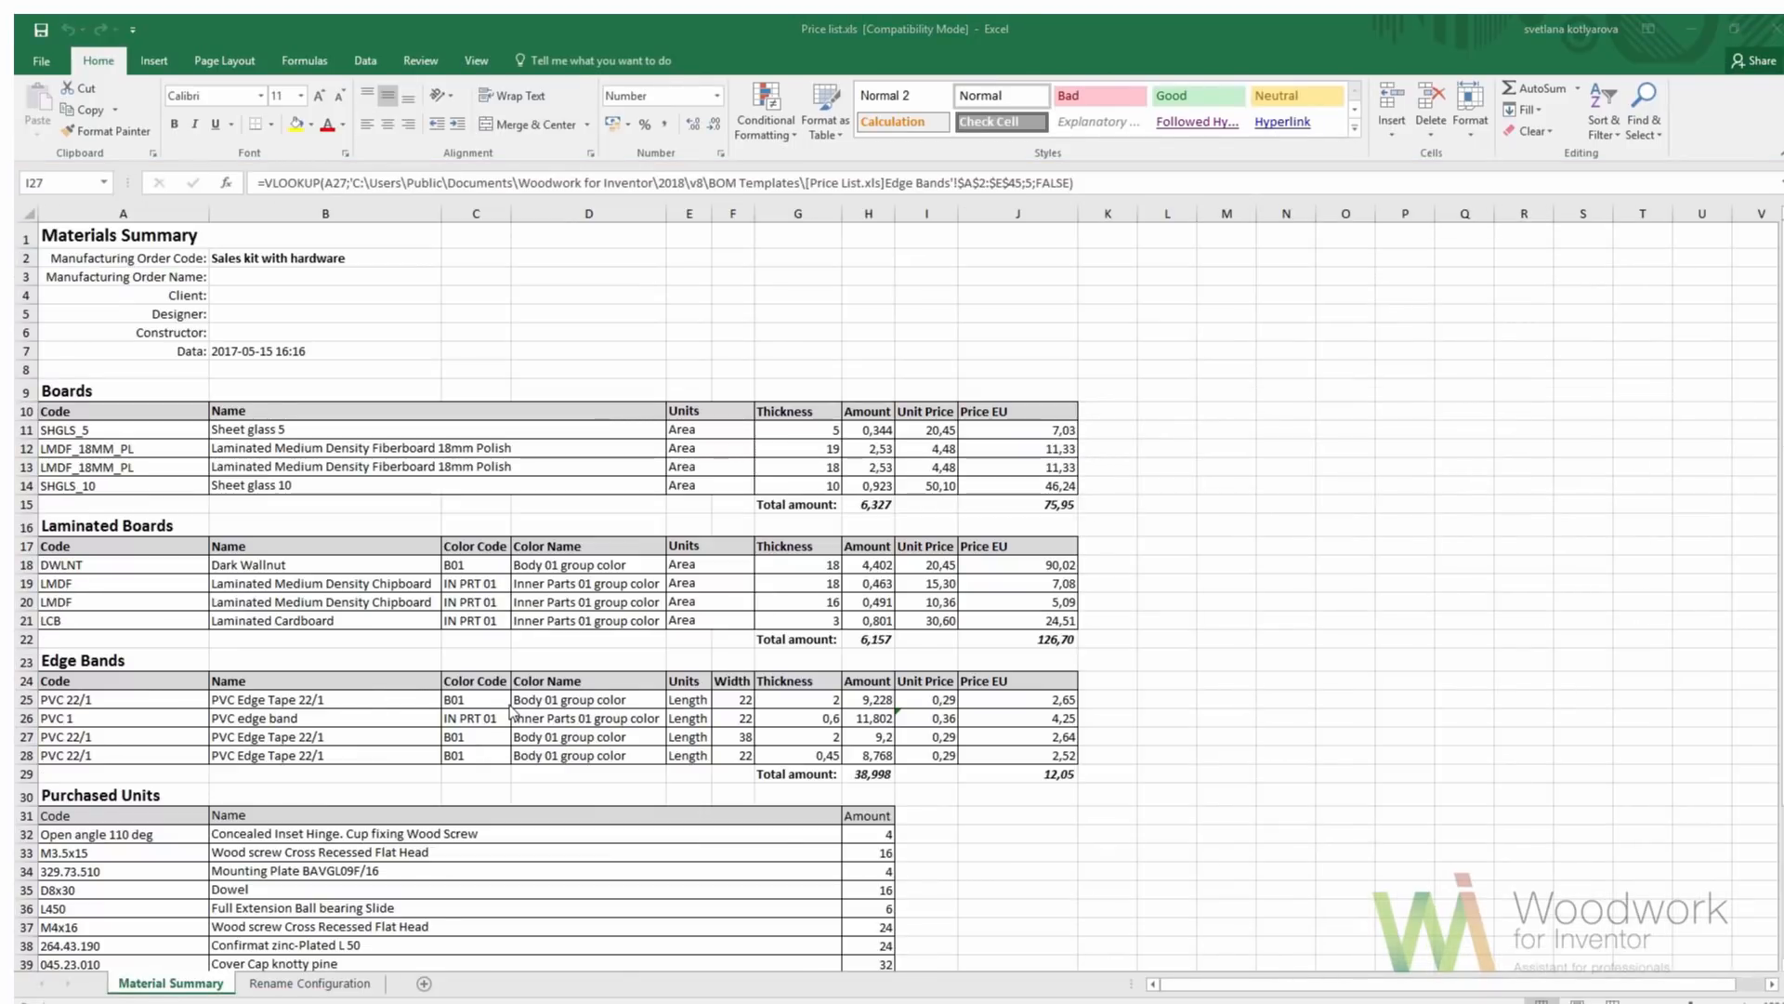
pyautogui.scroll(-1, 347, 685)
pyautogui.scroll(-4, 348, 685)
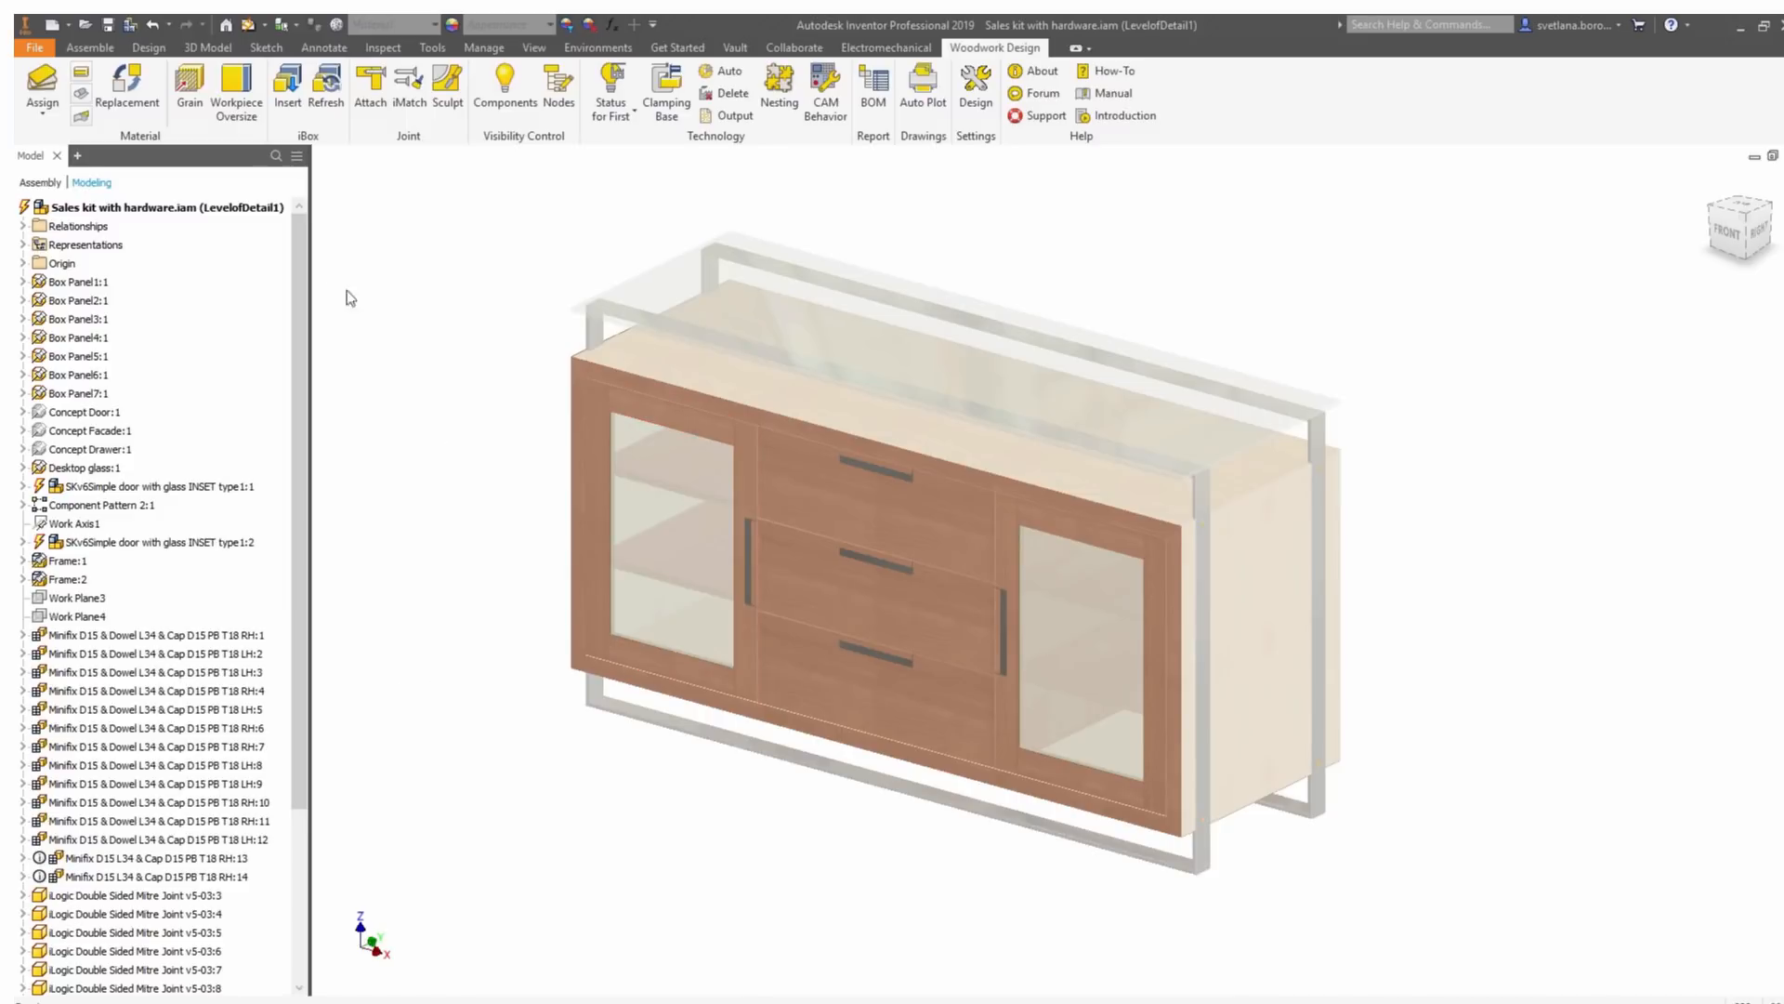
# Open the material and color replacement settings for the cabinet assembly
pyautogui.click(130, 105)
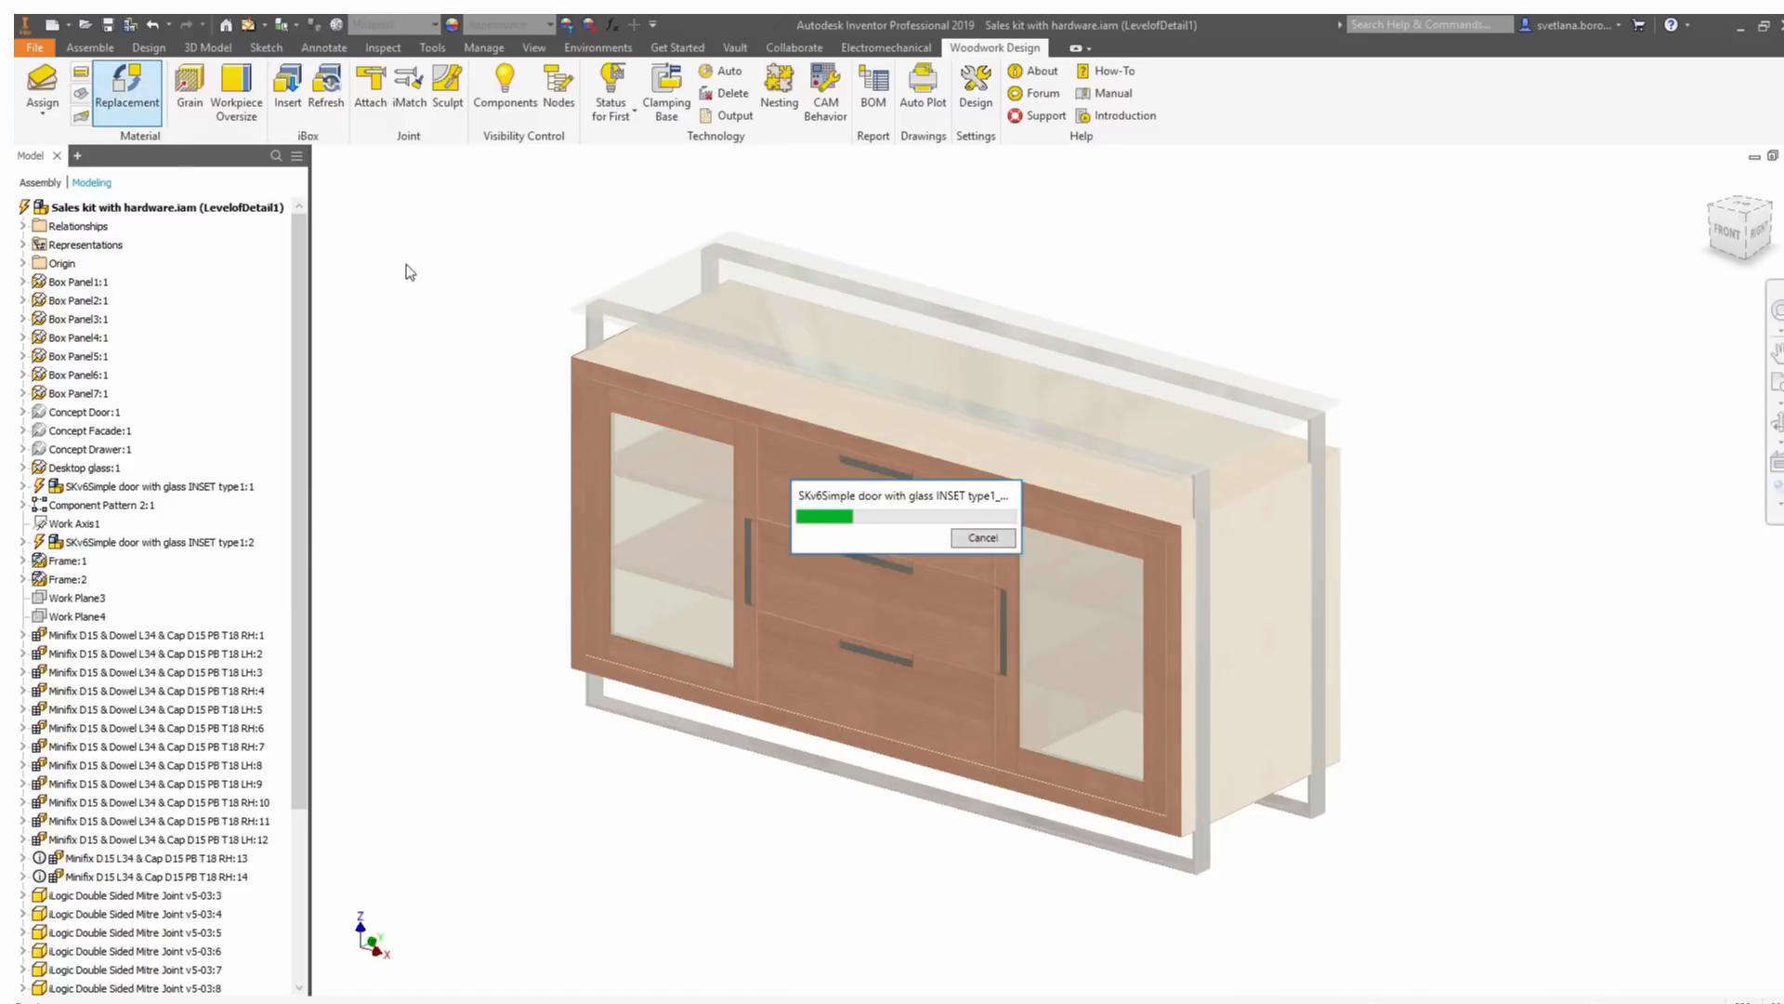
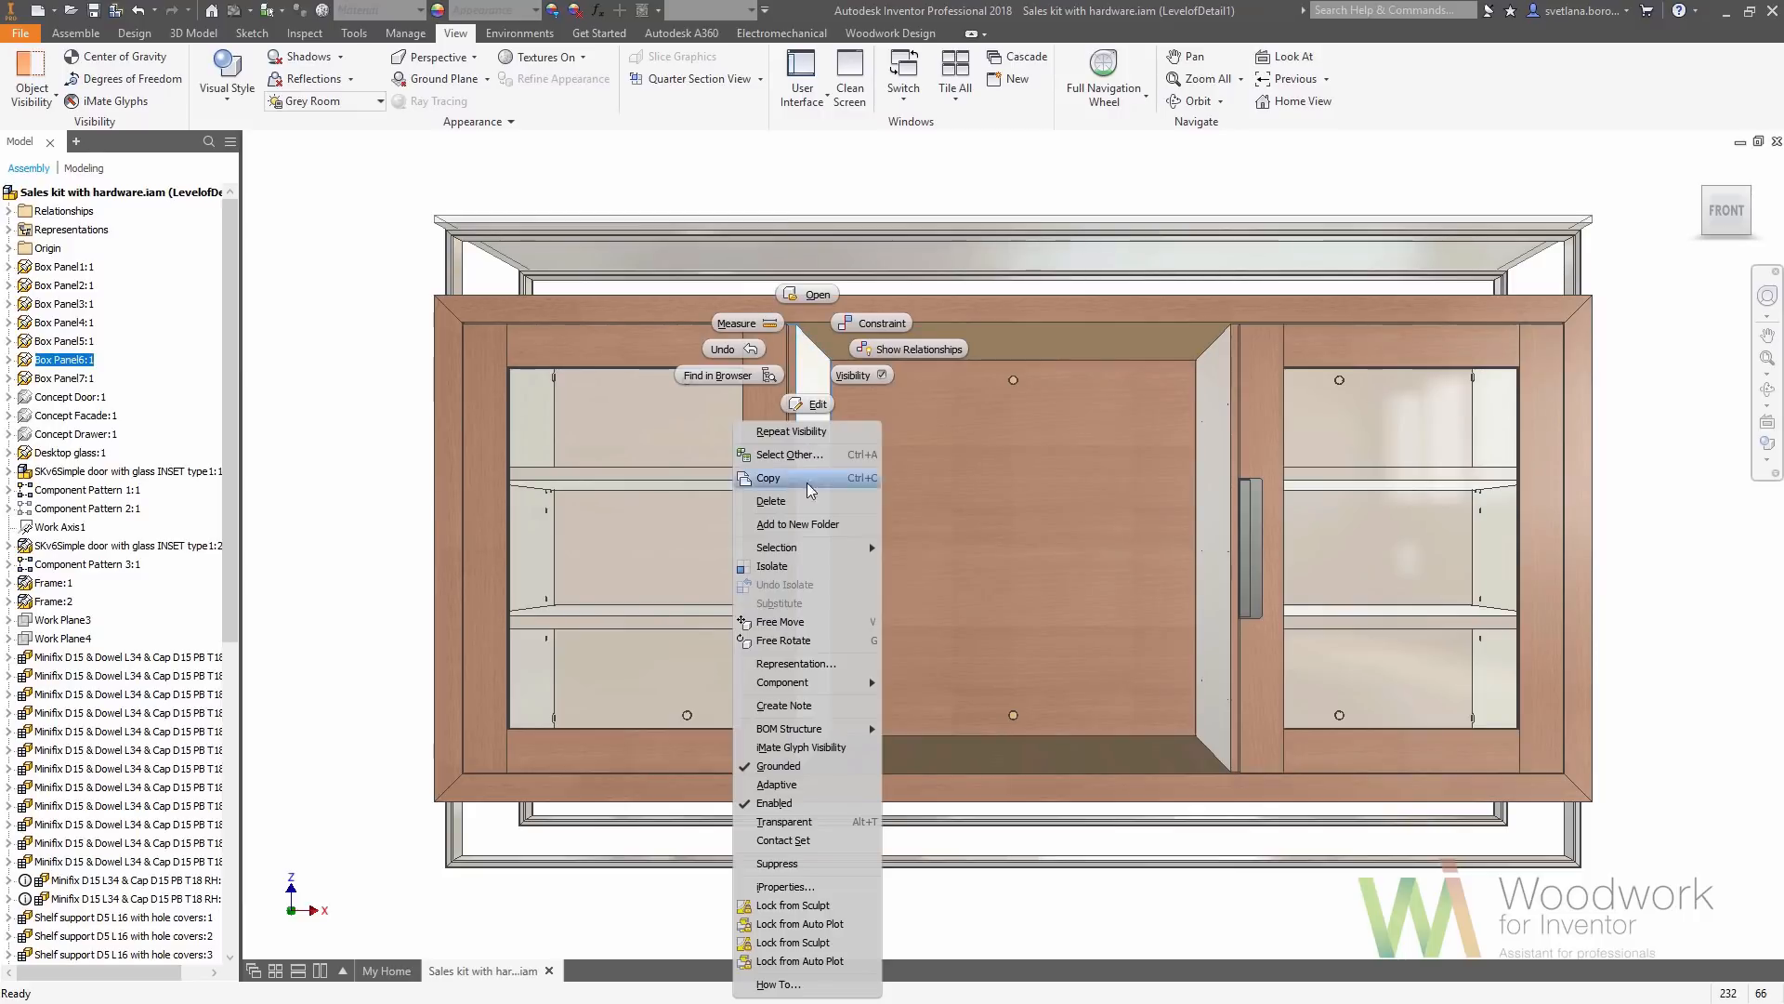
# Isolate Box Panel6 in the cabinet assembly and view it squarely from its right side
pyautogui.click(790, 565)
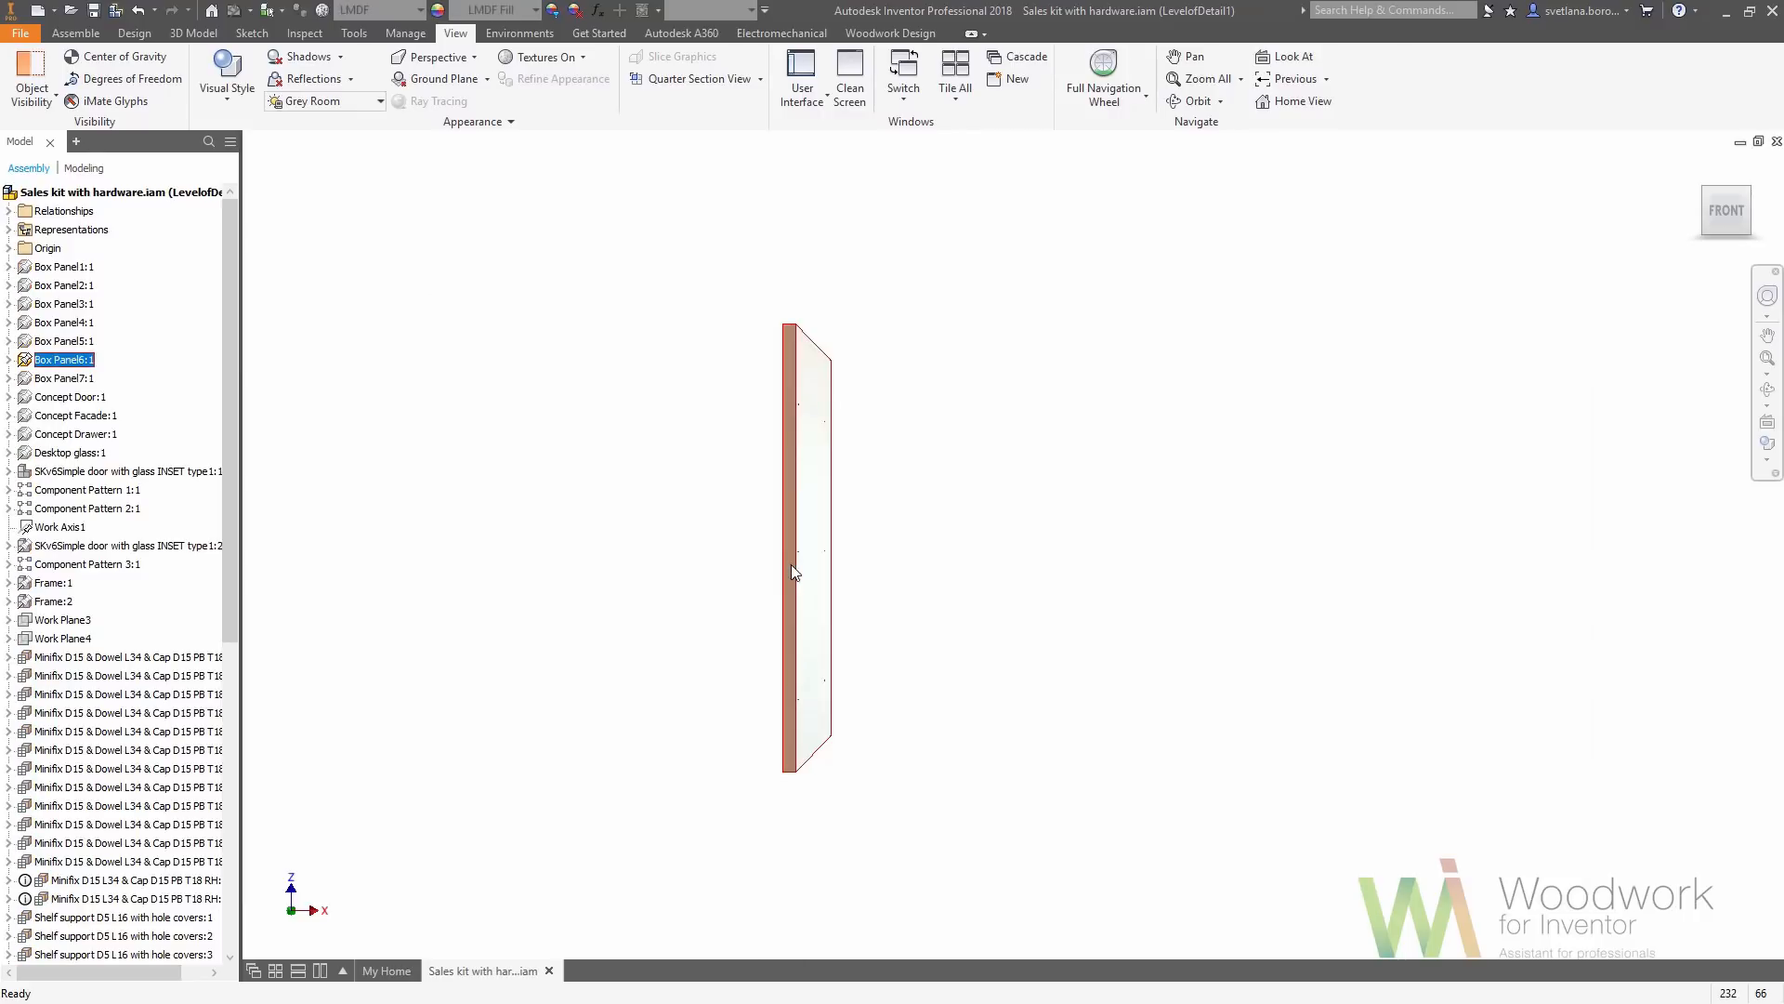
pyautogui.click(1751, 223)
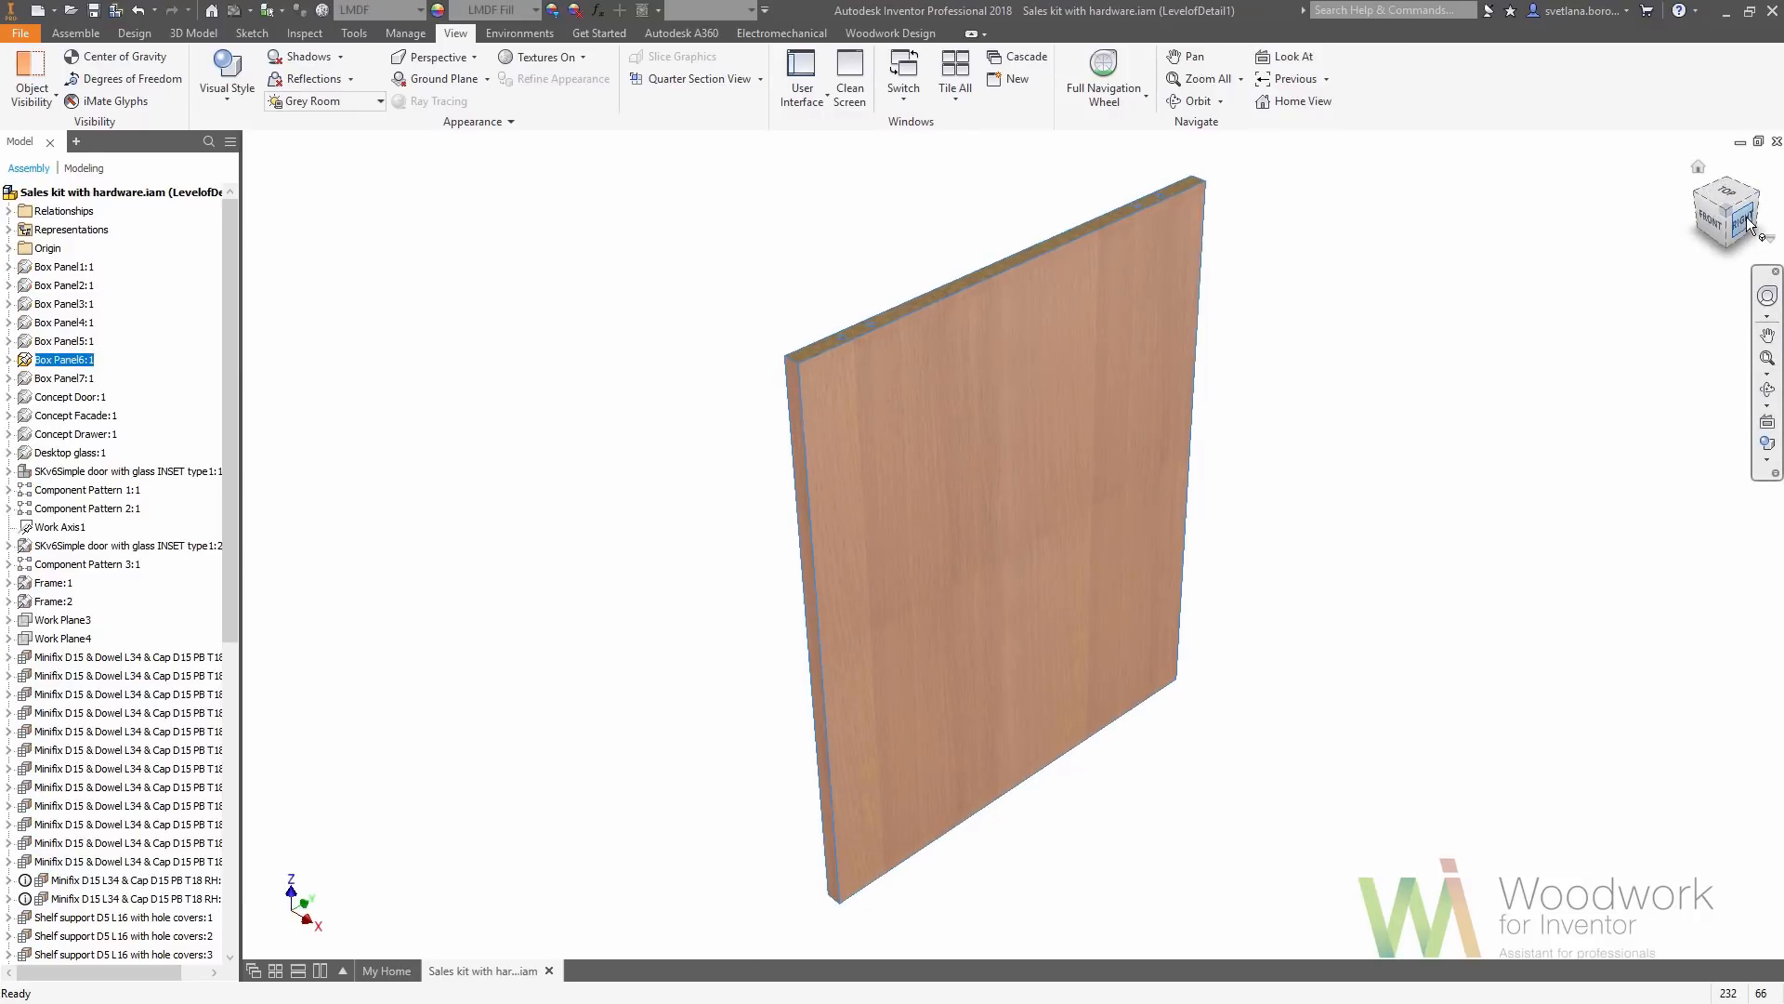
pyautogui.click(1749, 223)
# Apply a fill material workpiece oversize of 2 mm to all sides of Box Panel6
pyautogui.click(890, 33)
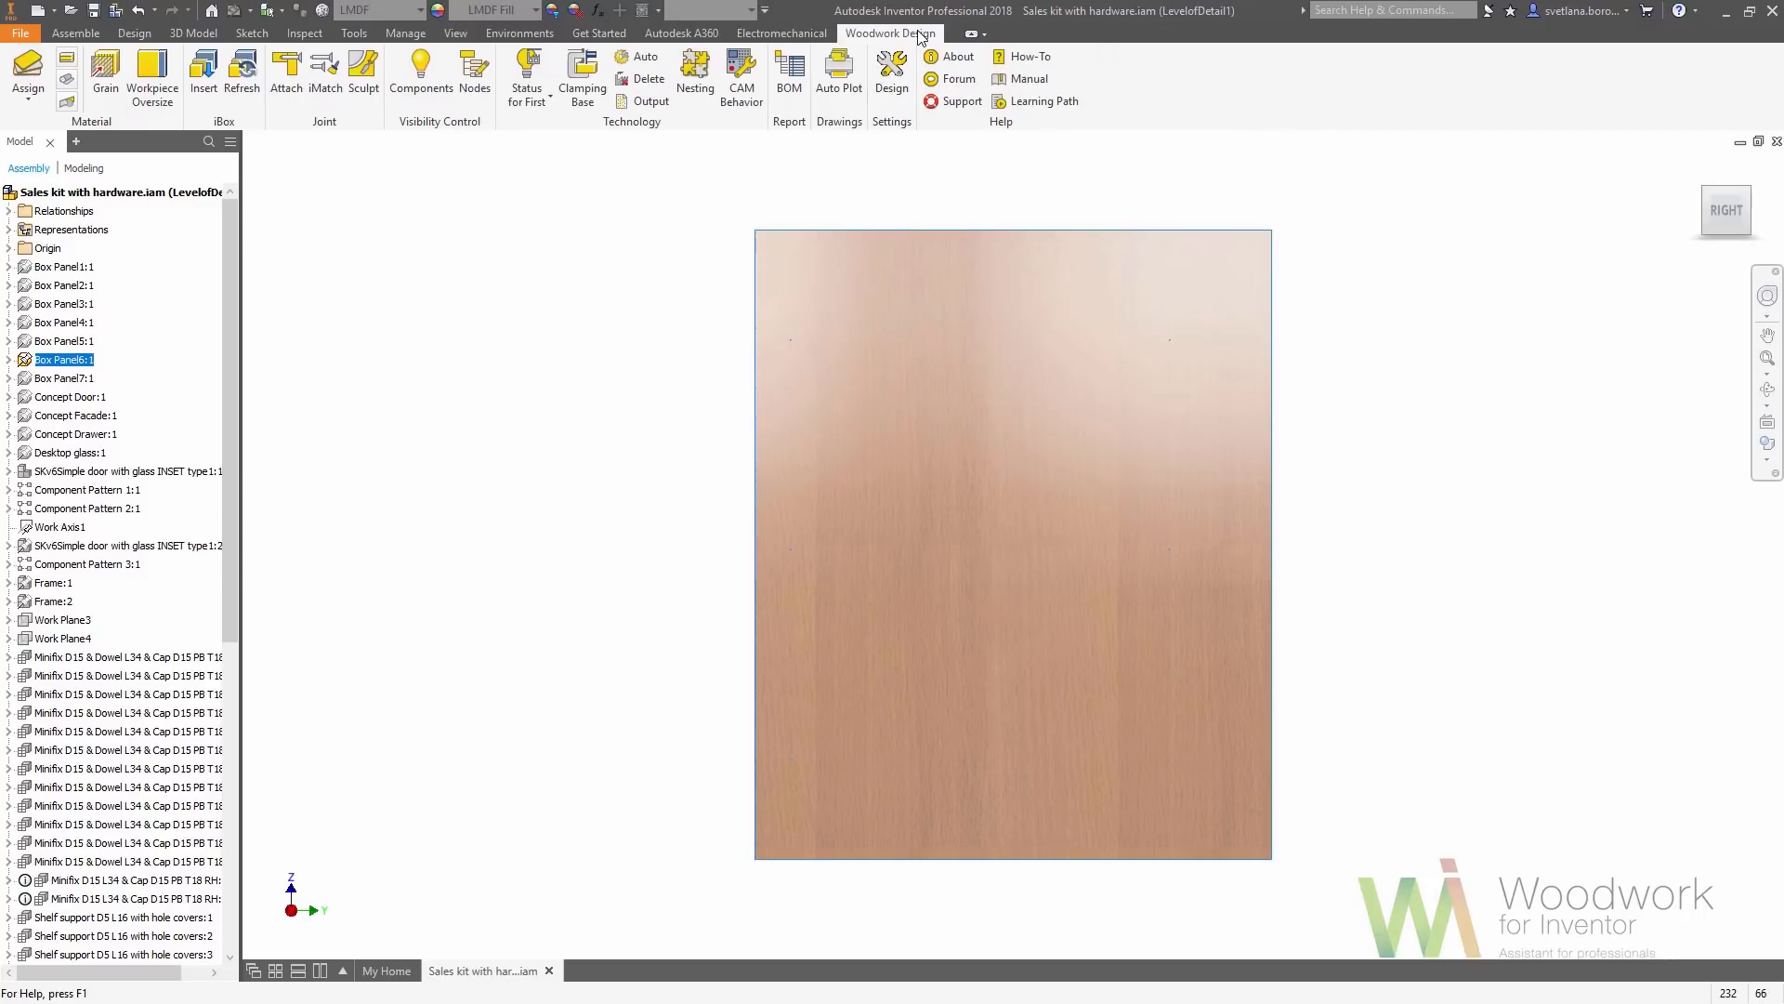
pyautogui.click(153, 79)
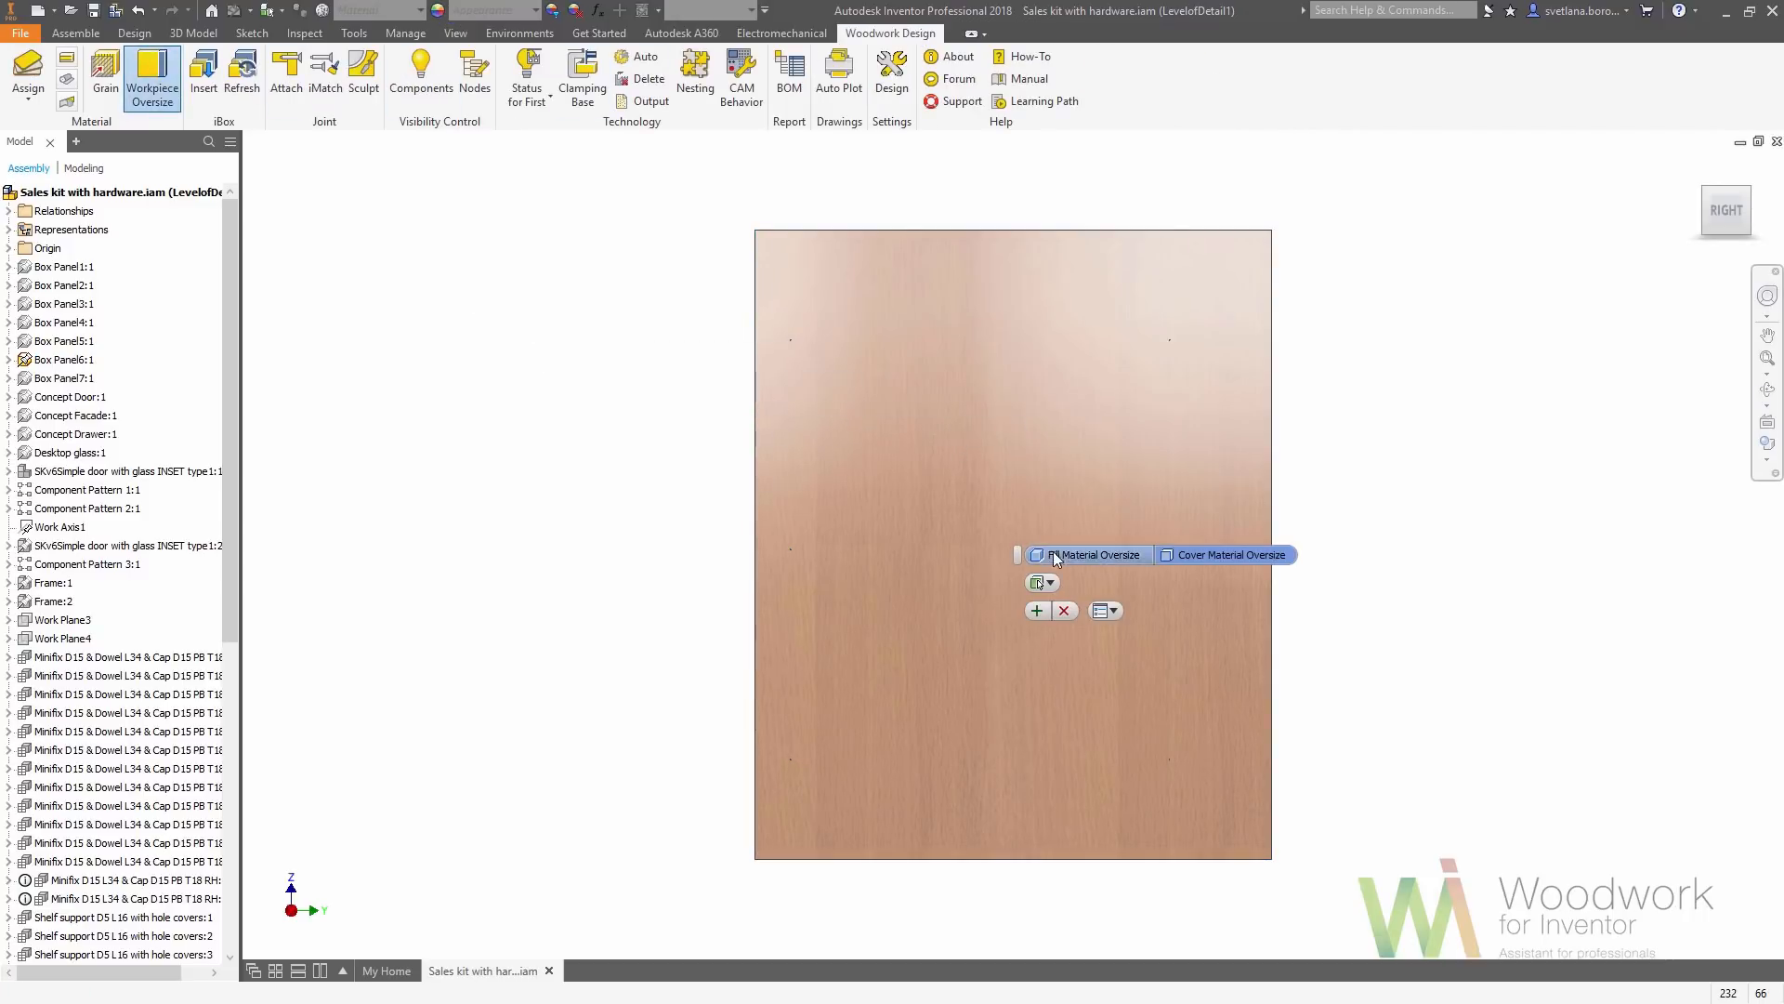
pyautogui.click(961, 454)
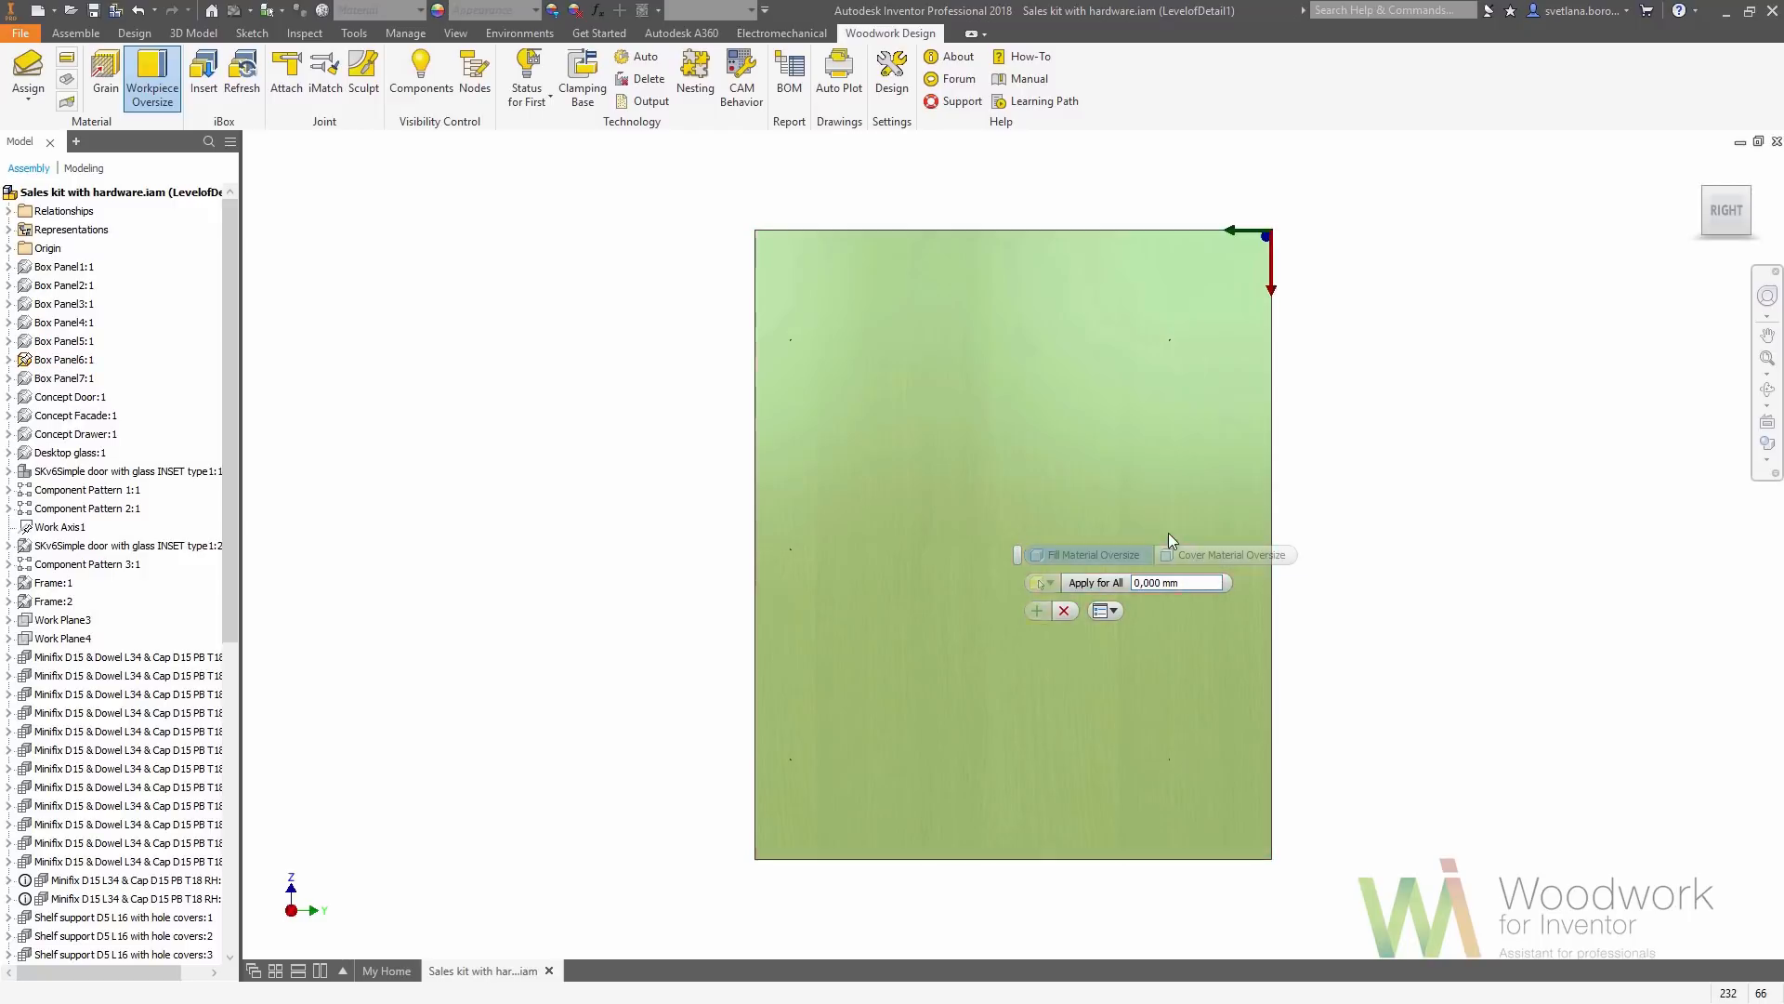
pyautogui.write('2')
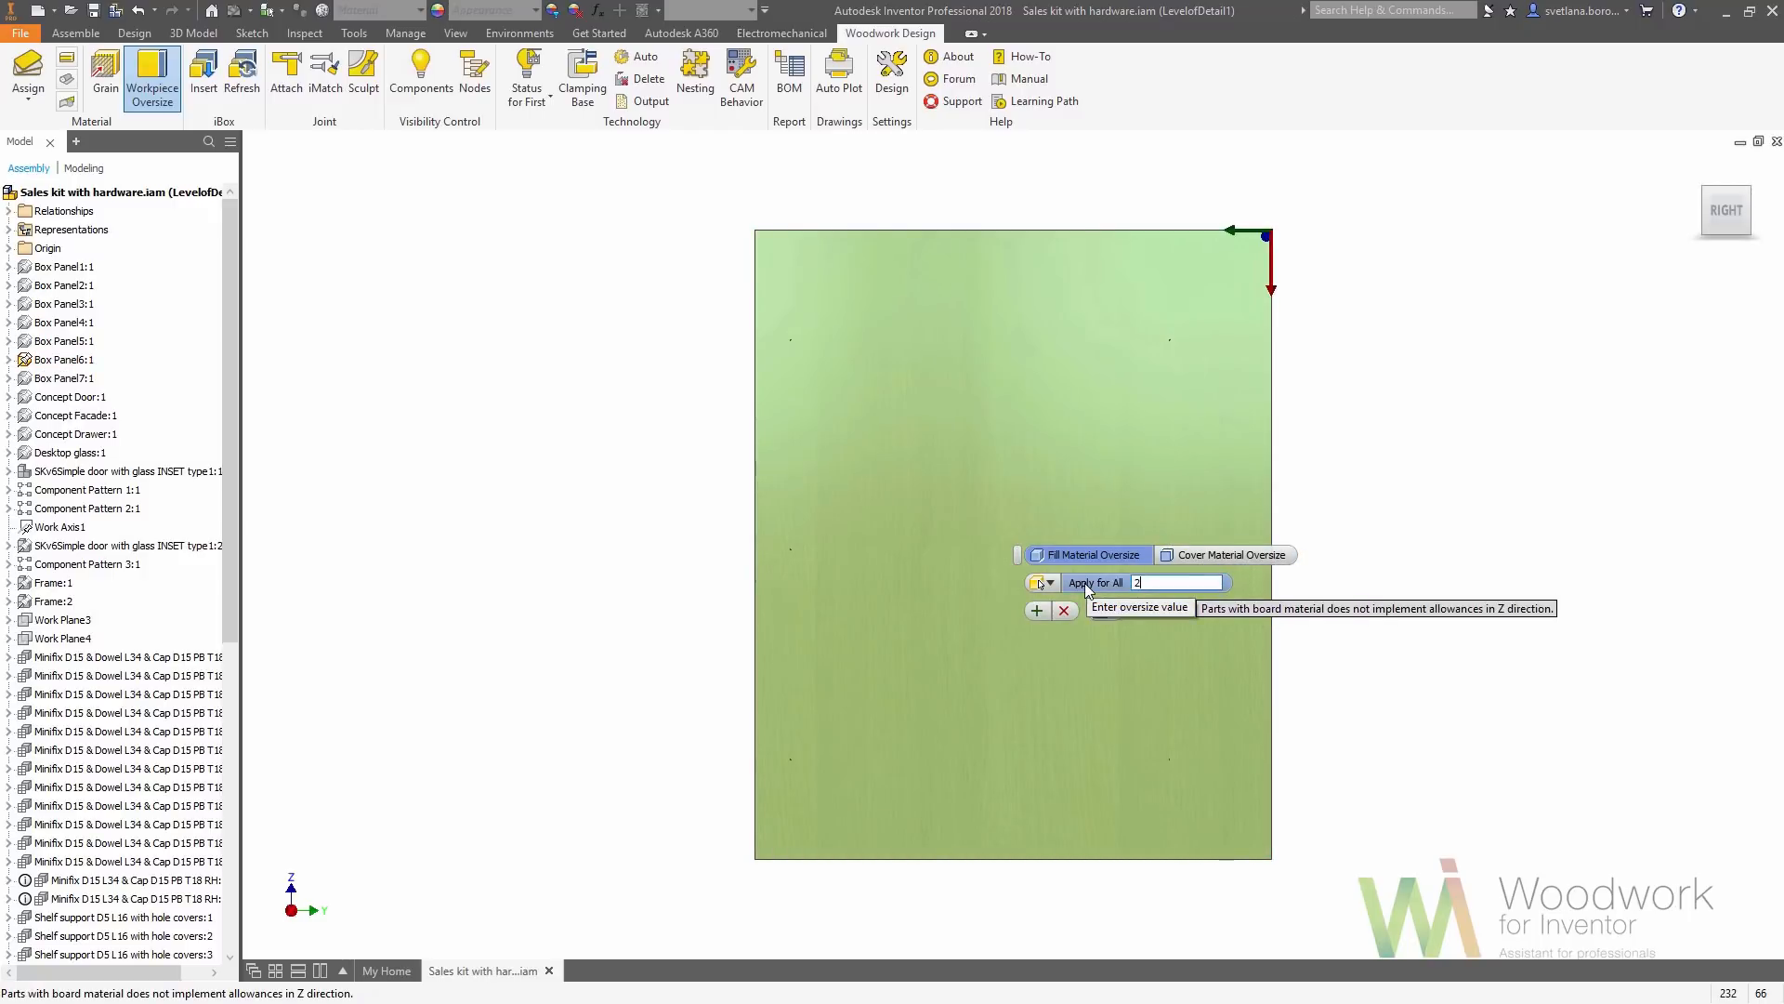
pyautogui.click(1038, 611)
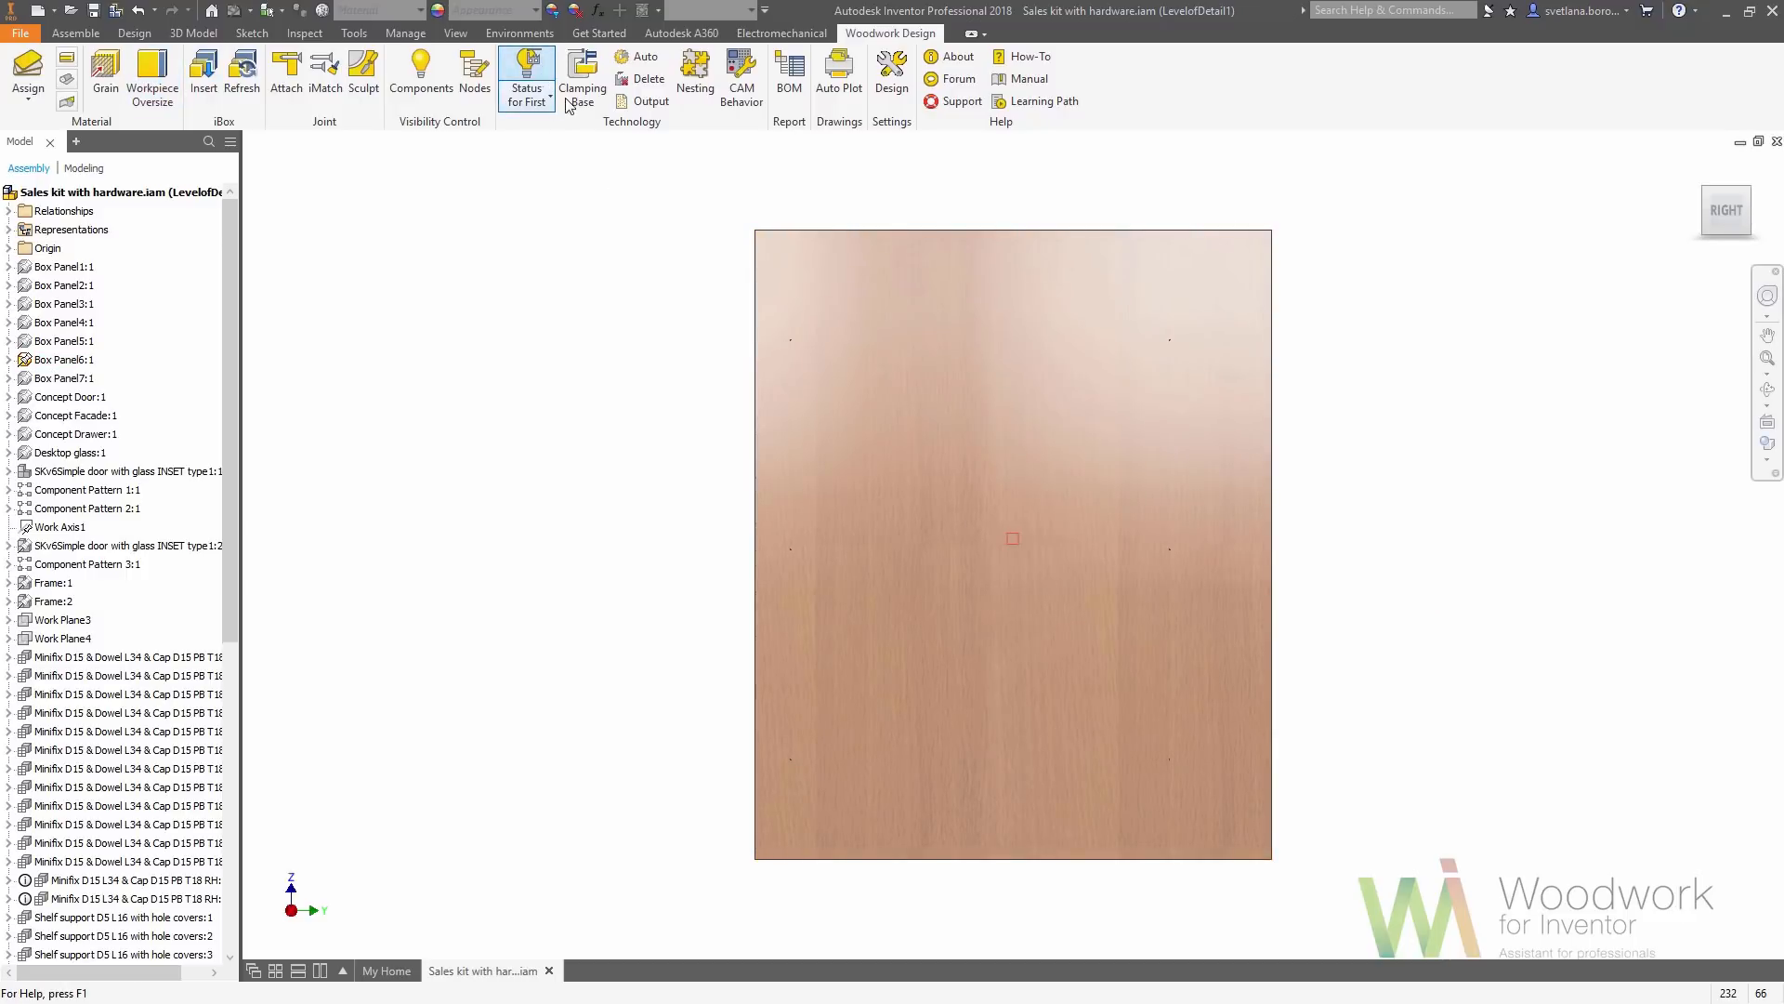
# Open Box Panel6 in the CAM environment and turn it to face its left side, where the fitting holes are
pyautogui.click(1017, 537)
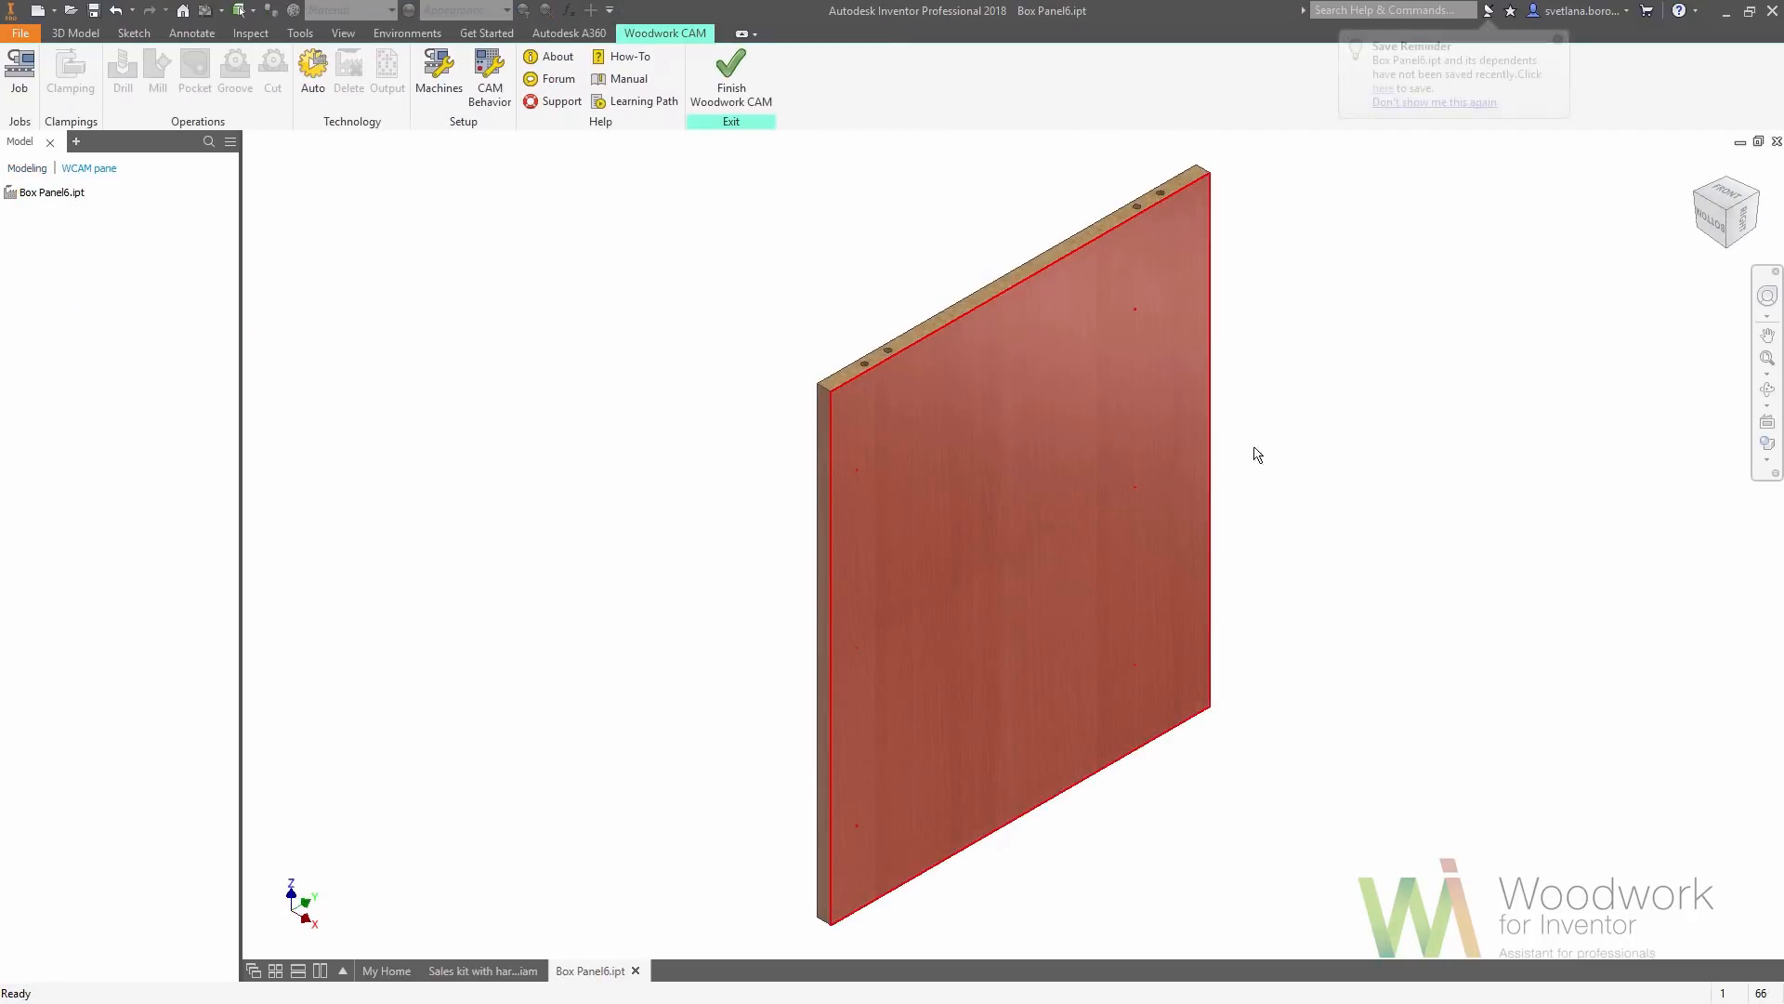
pyautogui.click(1758, 219)
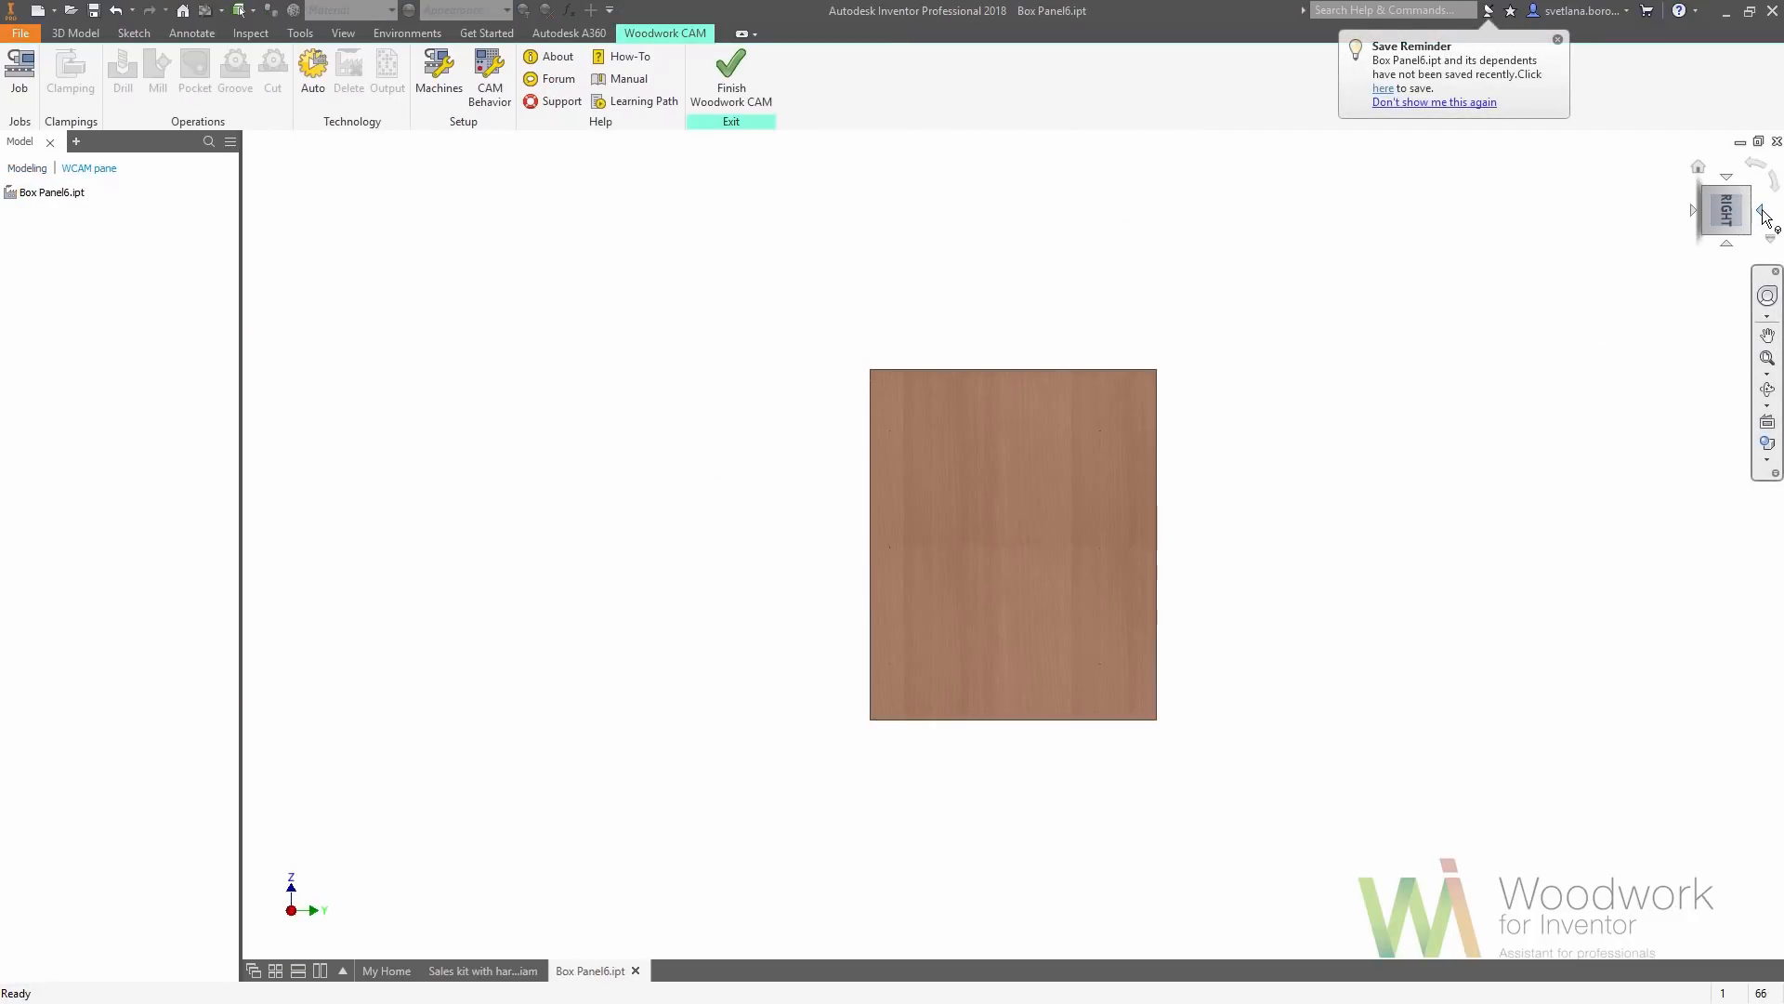
pyautogui.click(1763, 214)
pyautogui.click(1763, 213)
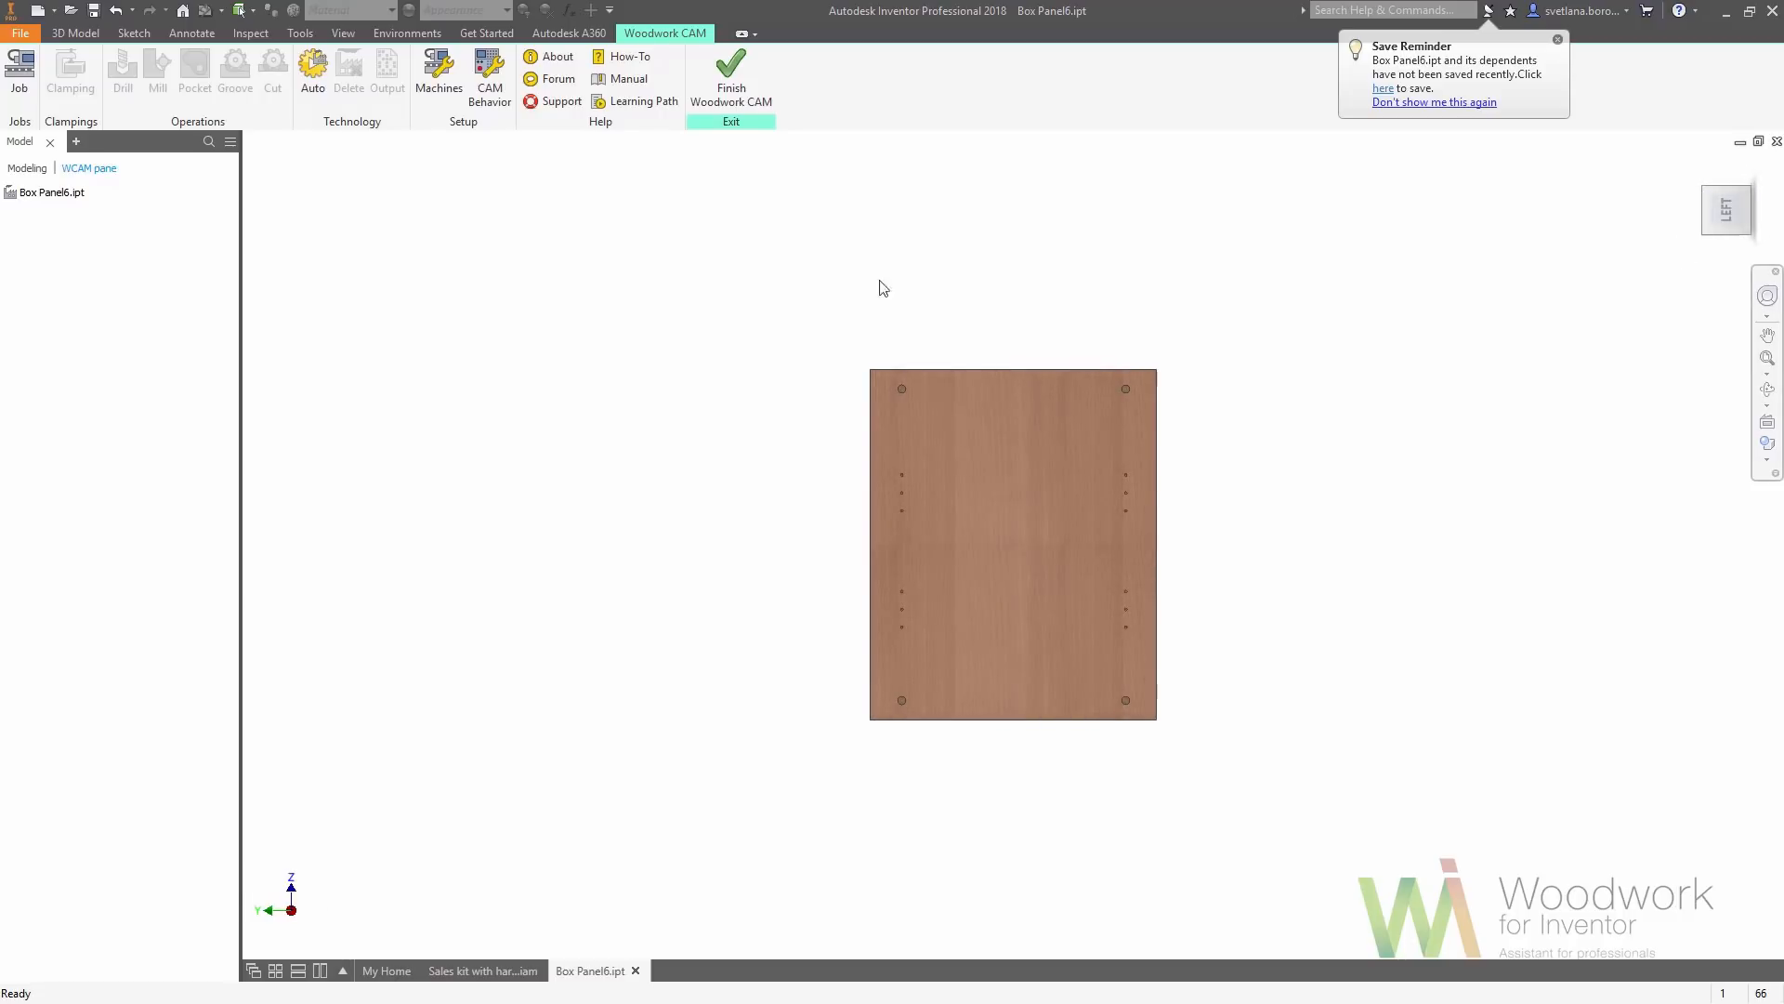
# Create a new CNC job for Box Panel6 using the Woodwop router
pyautogui.click(19, 74)
pyautogui.click(997, 438)
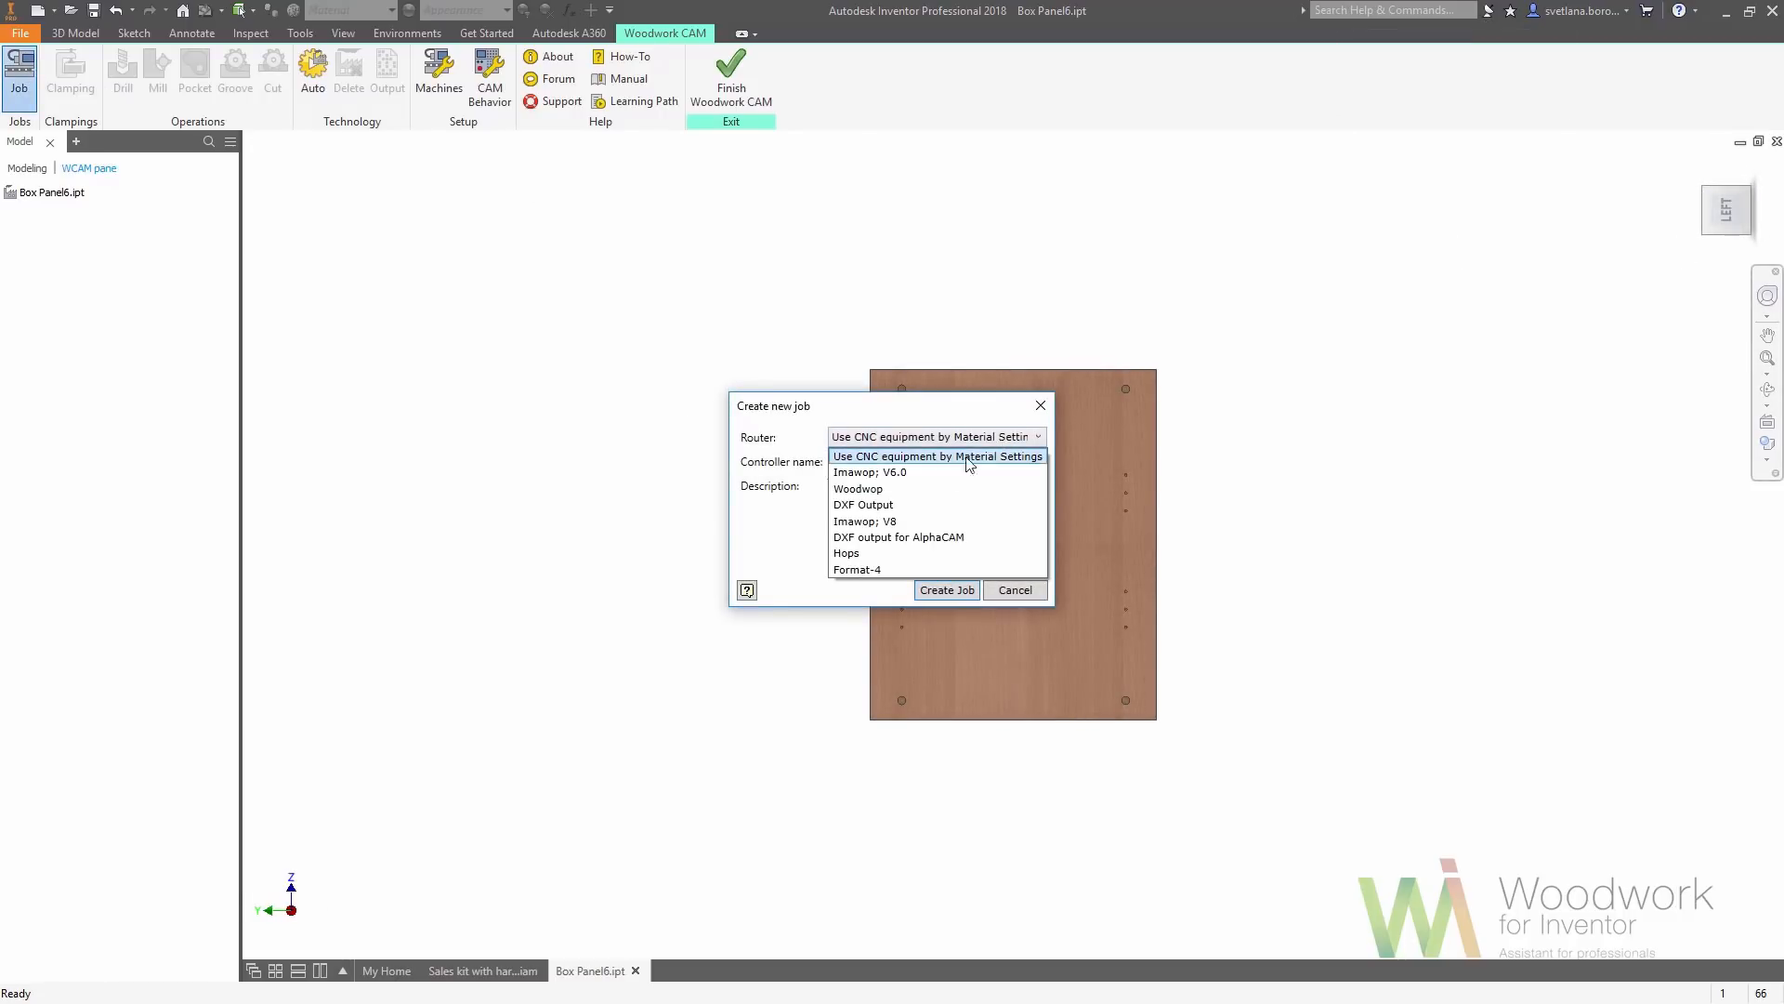
pyautogui.click(896, 488)
pyautogui.click(947, 590)
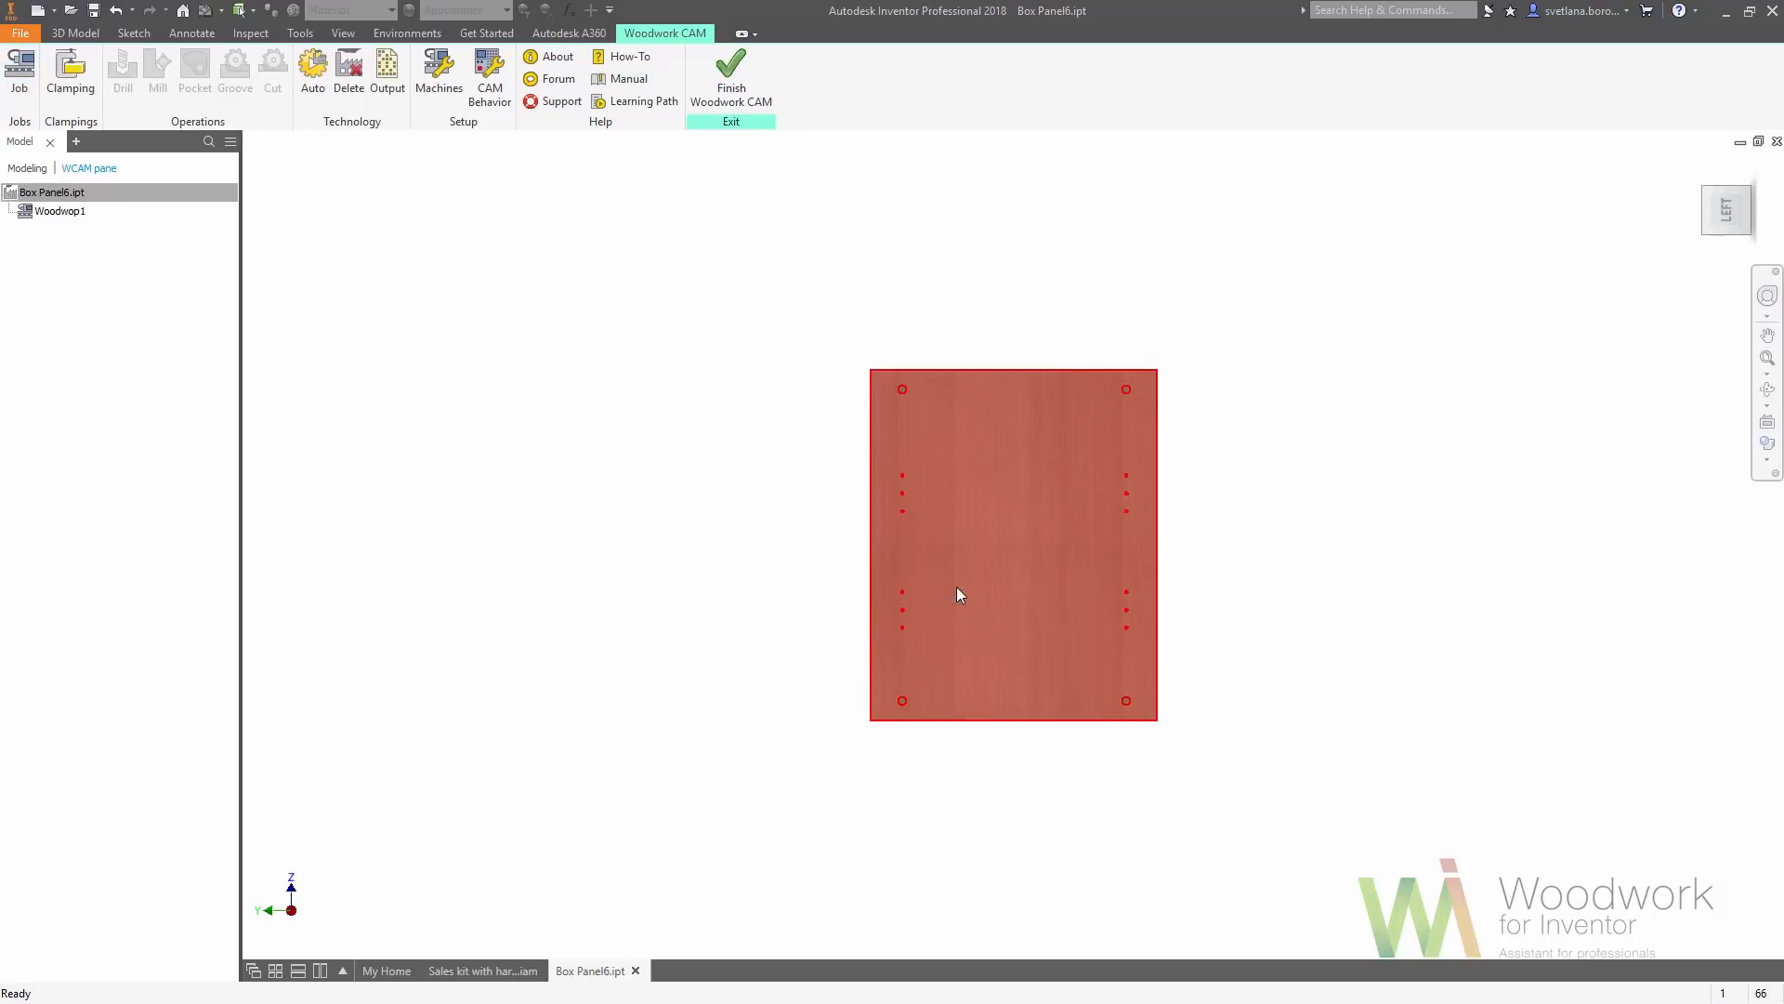
# Add a Front Left clamping to the Woodwop job, positioned at the panel's upper-left corner
pyautogui.click(71, 75)
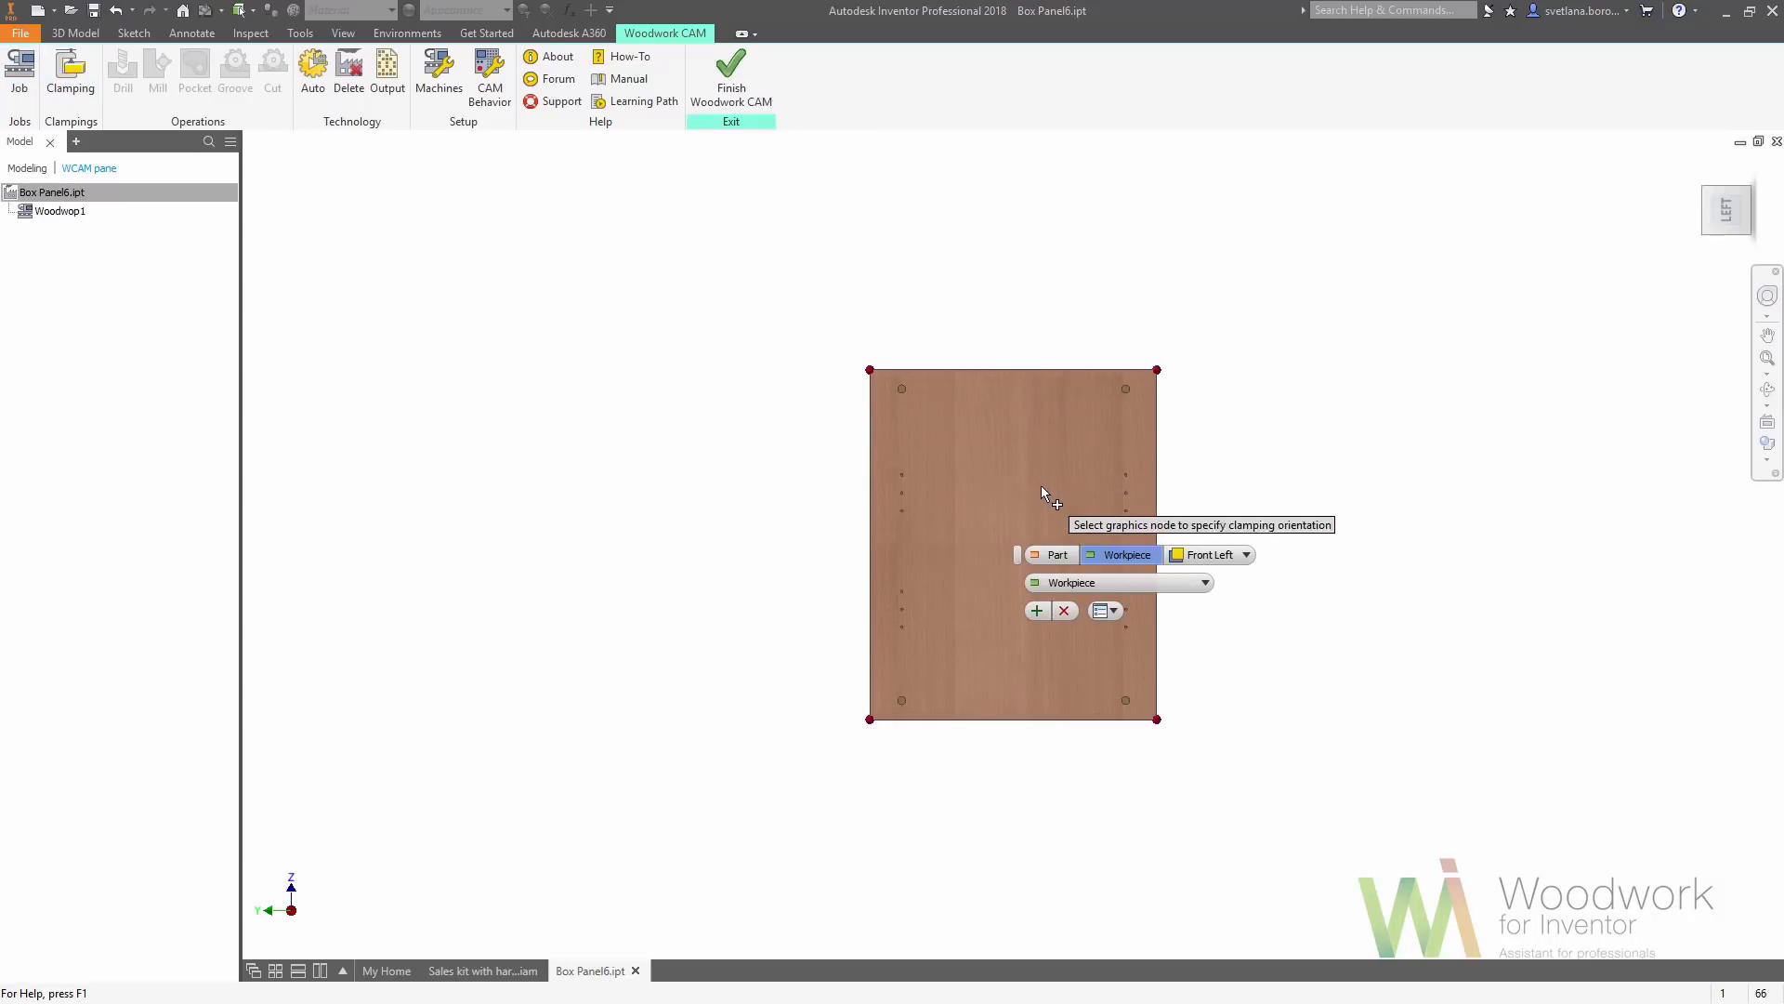
pyautogui.click(871, 372)
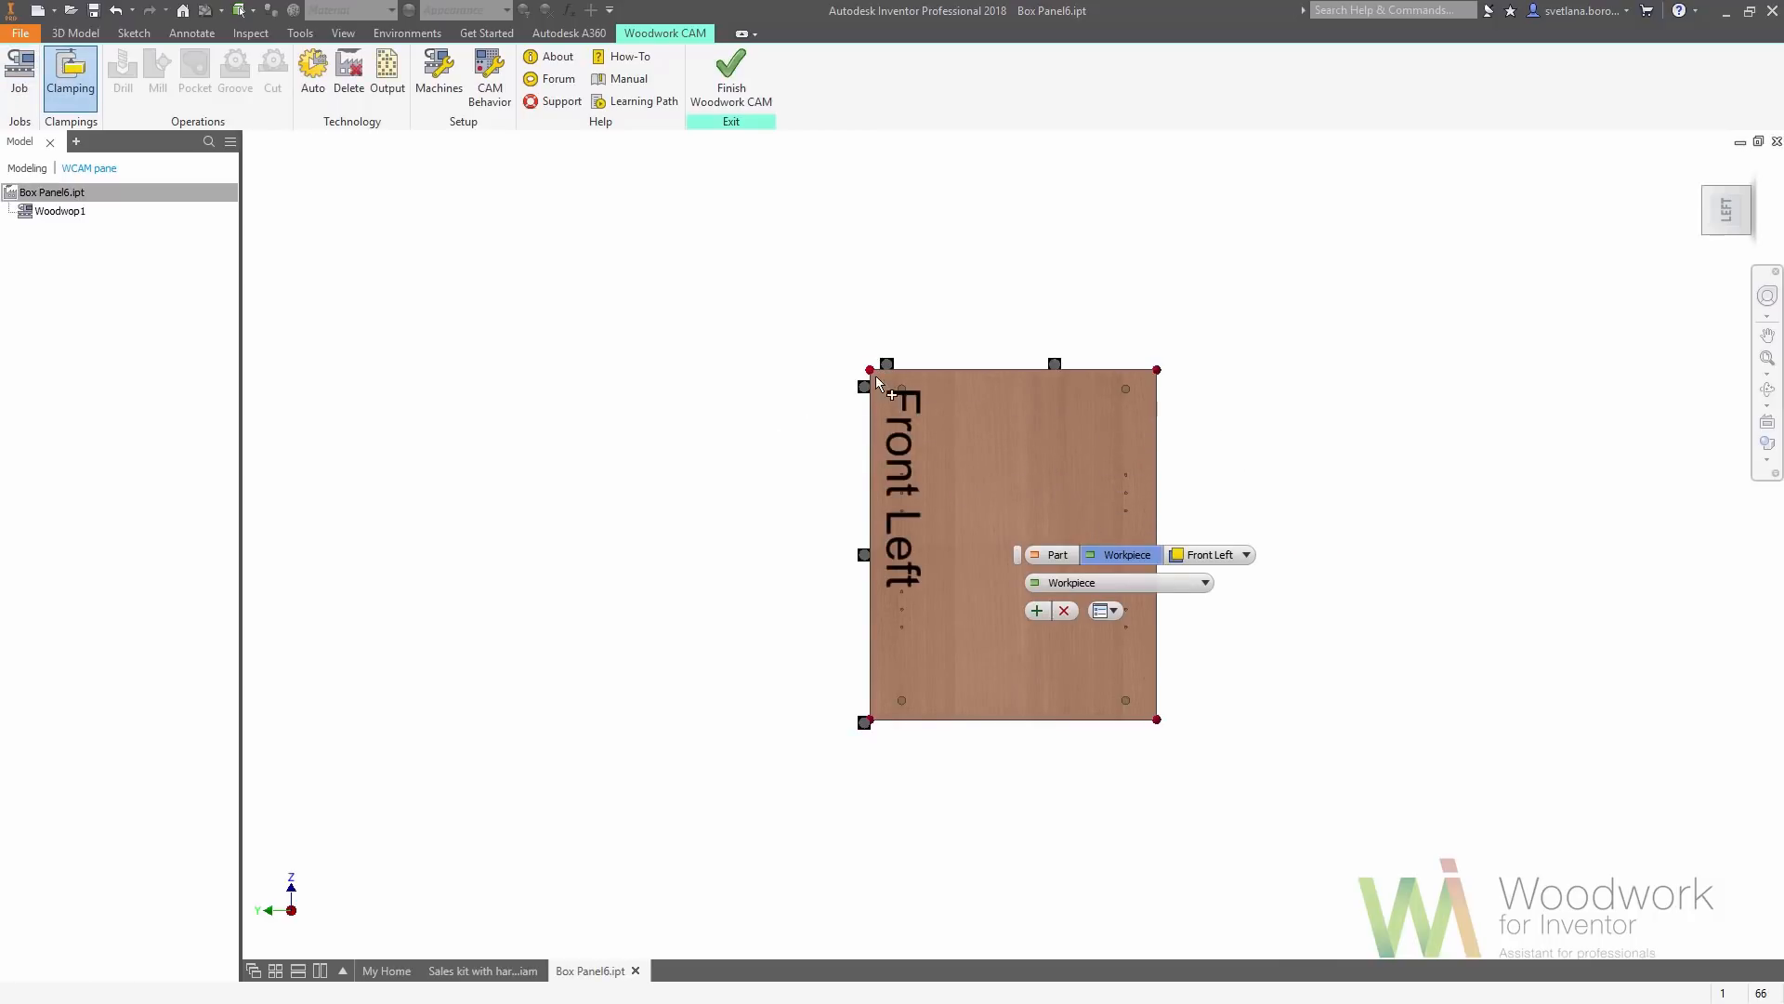
pyautogui.click(1132, 584)
pyautogui.click(1120, 627)
pyautogui.click(1125, 583)
pyautogui.click(1115, 607)
pyautogui.click(1036, 610)
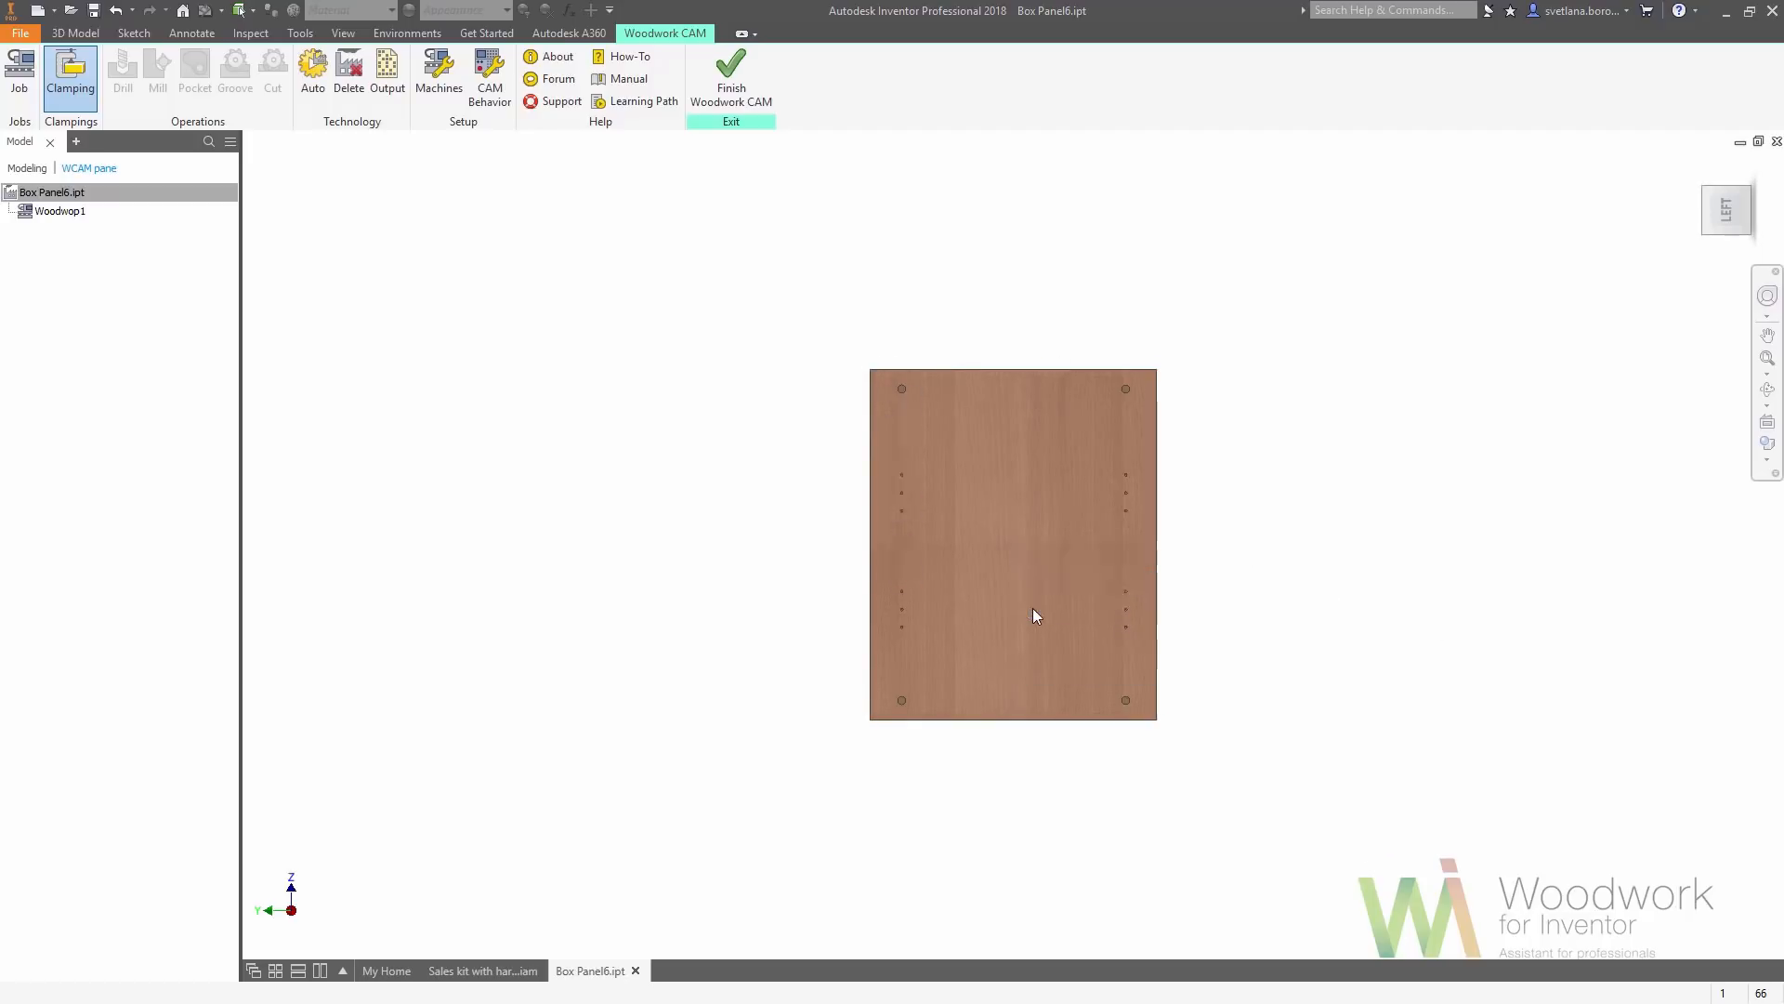
# Add drill operations for all automatically selected processable holes, using all spindles from the list
pyautogui.click(124, 89)
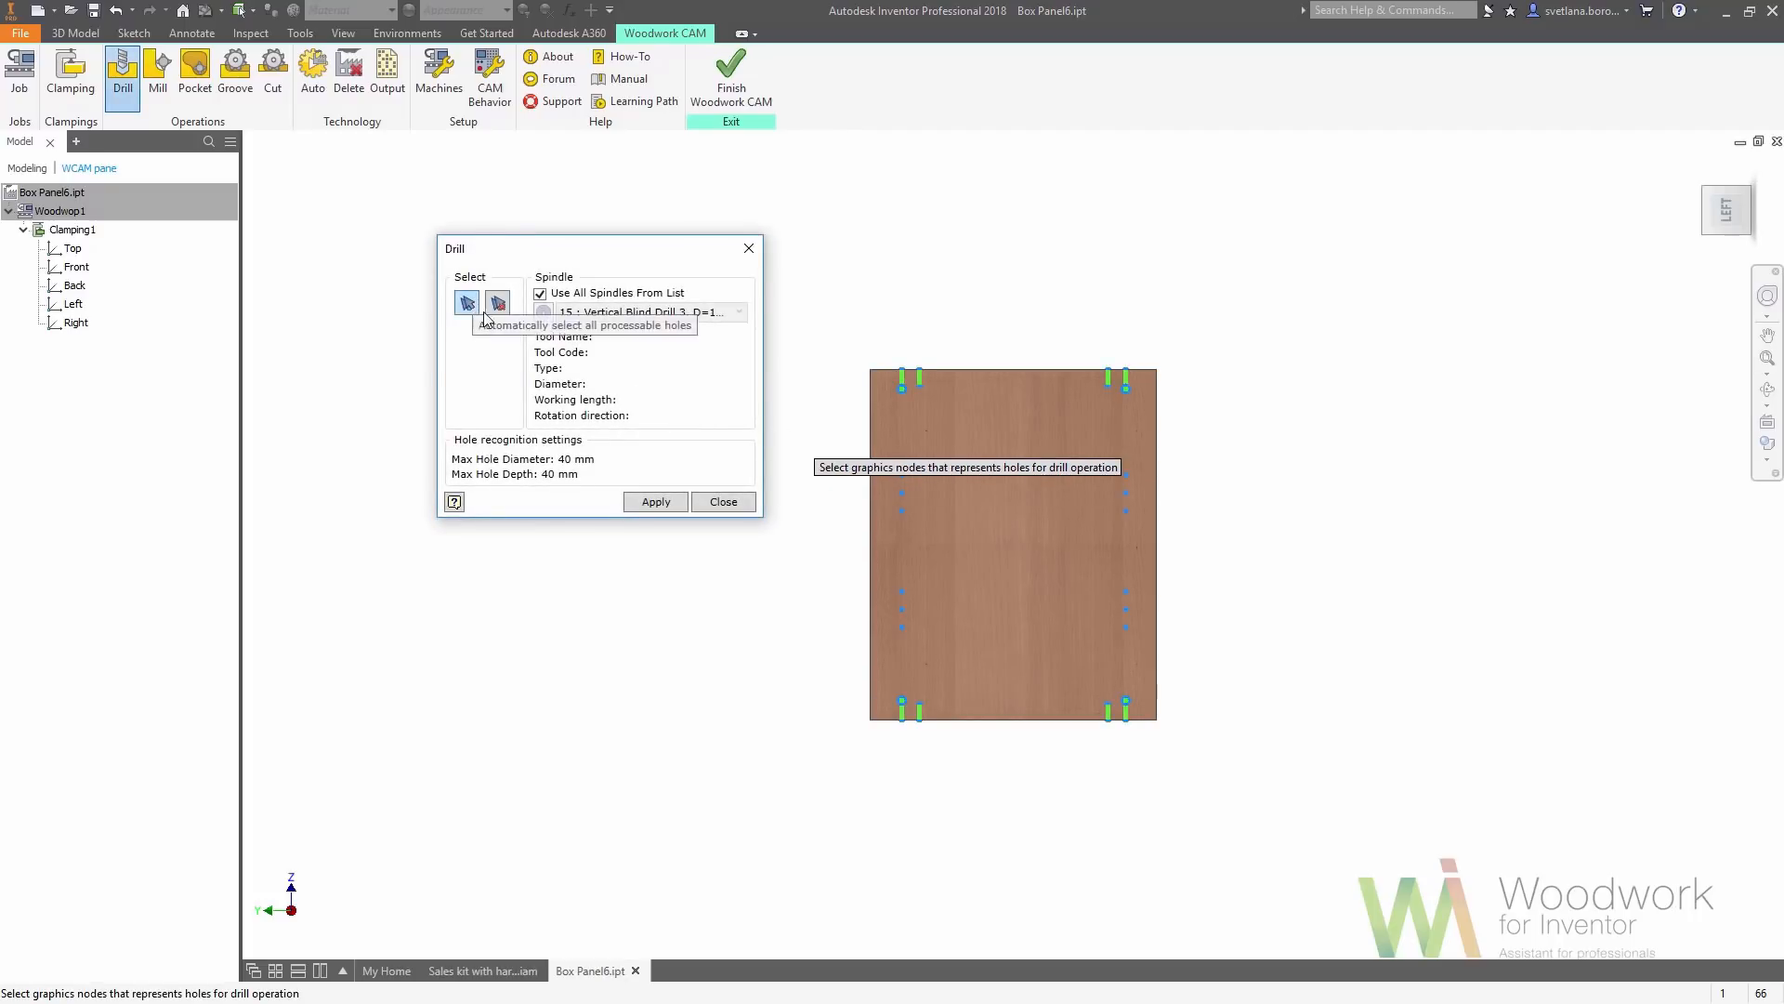
pyautogui.click(657, 502)
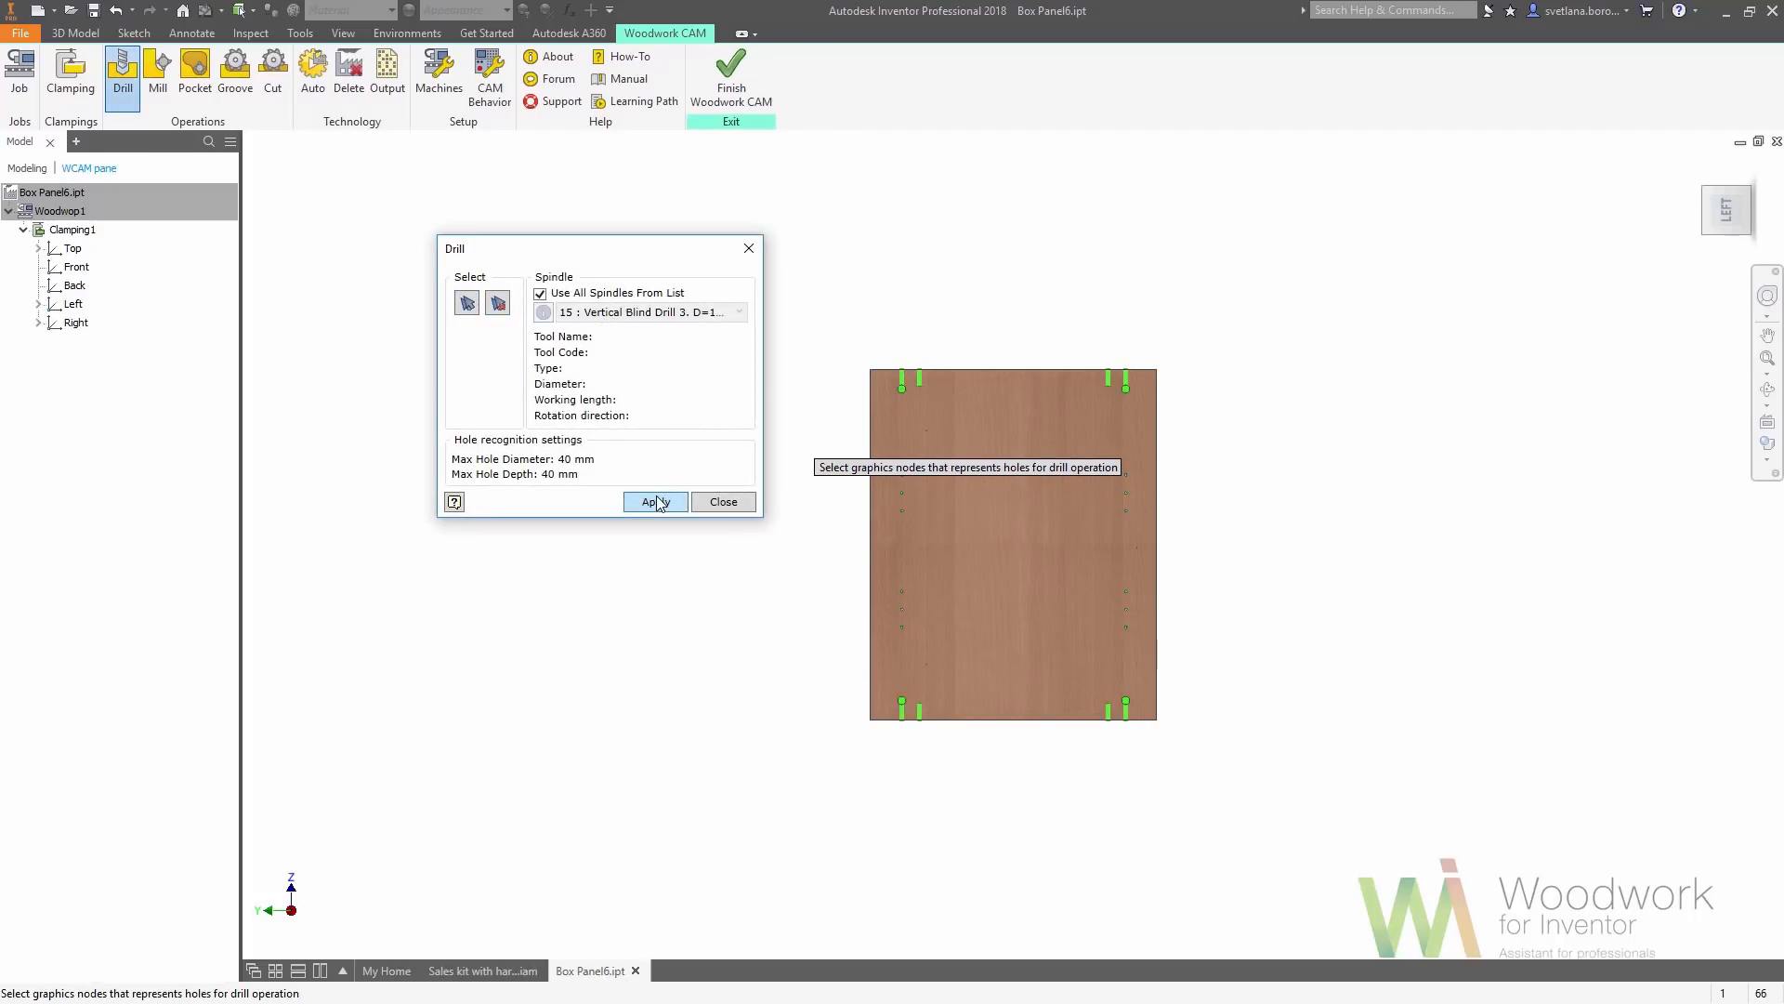
pyautogui.click(724, 503)
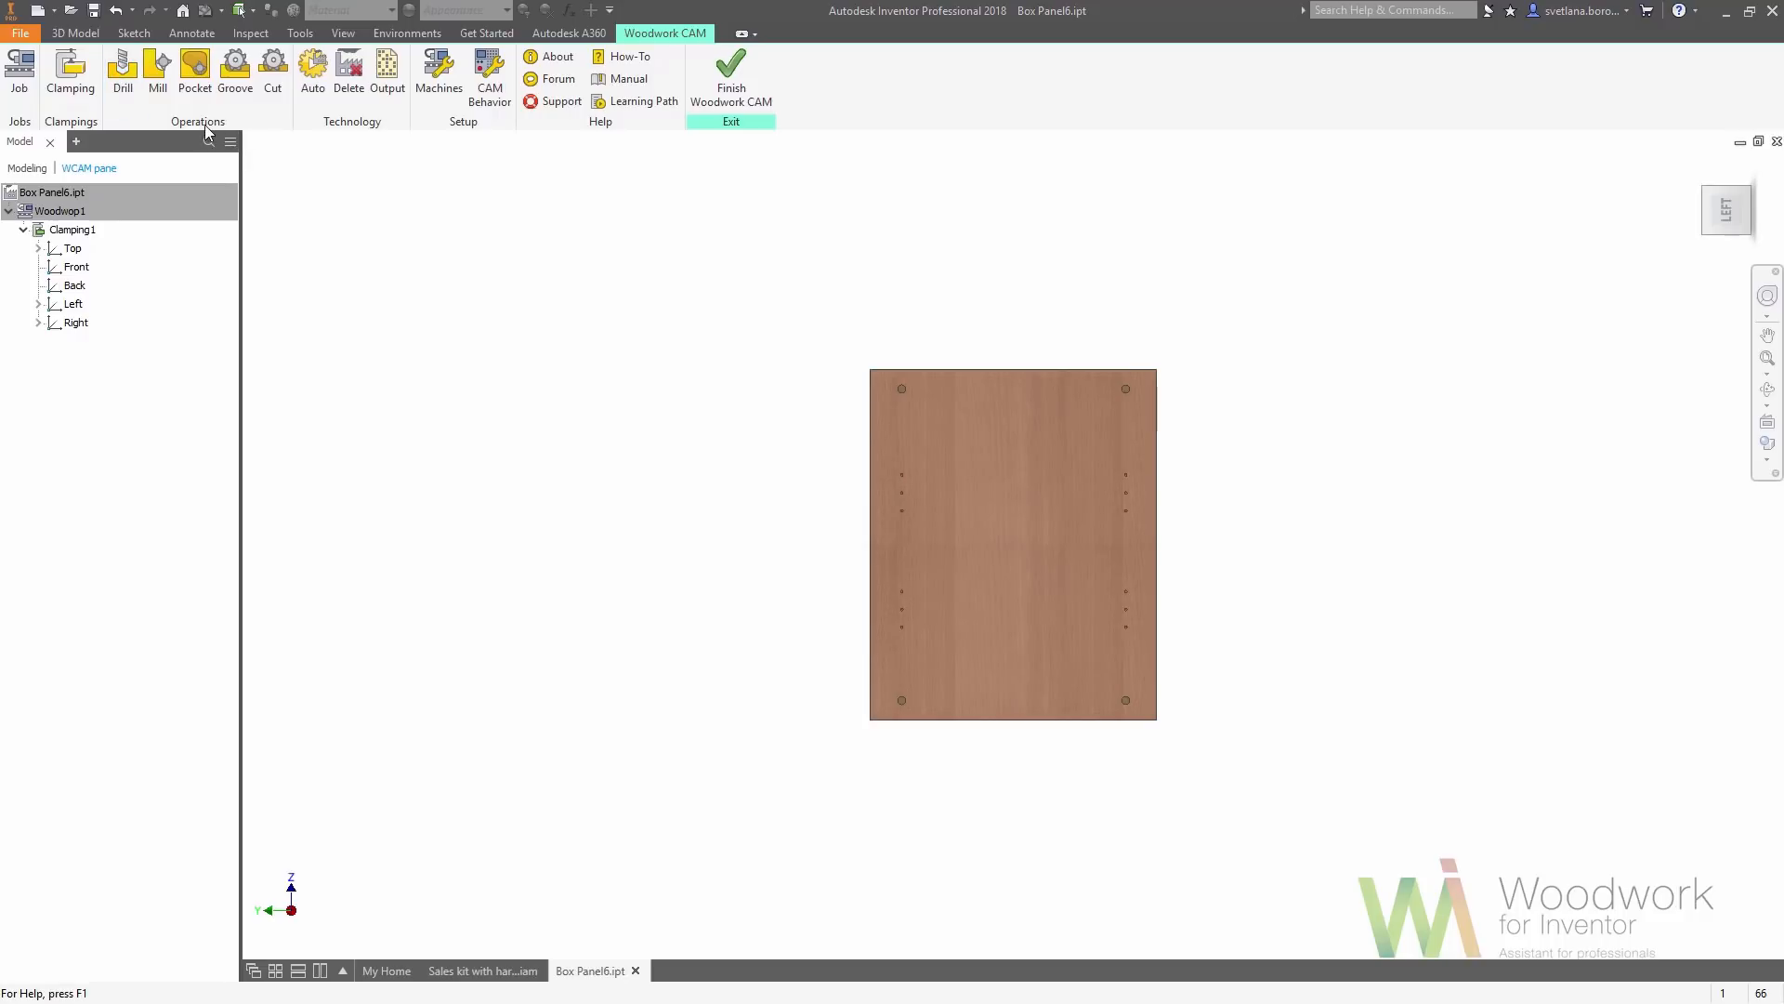
# Finish the CAM environment and close the Box Panel6 part to return to the cabinet assembly
pyautogui.click(714, 90)
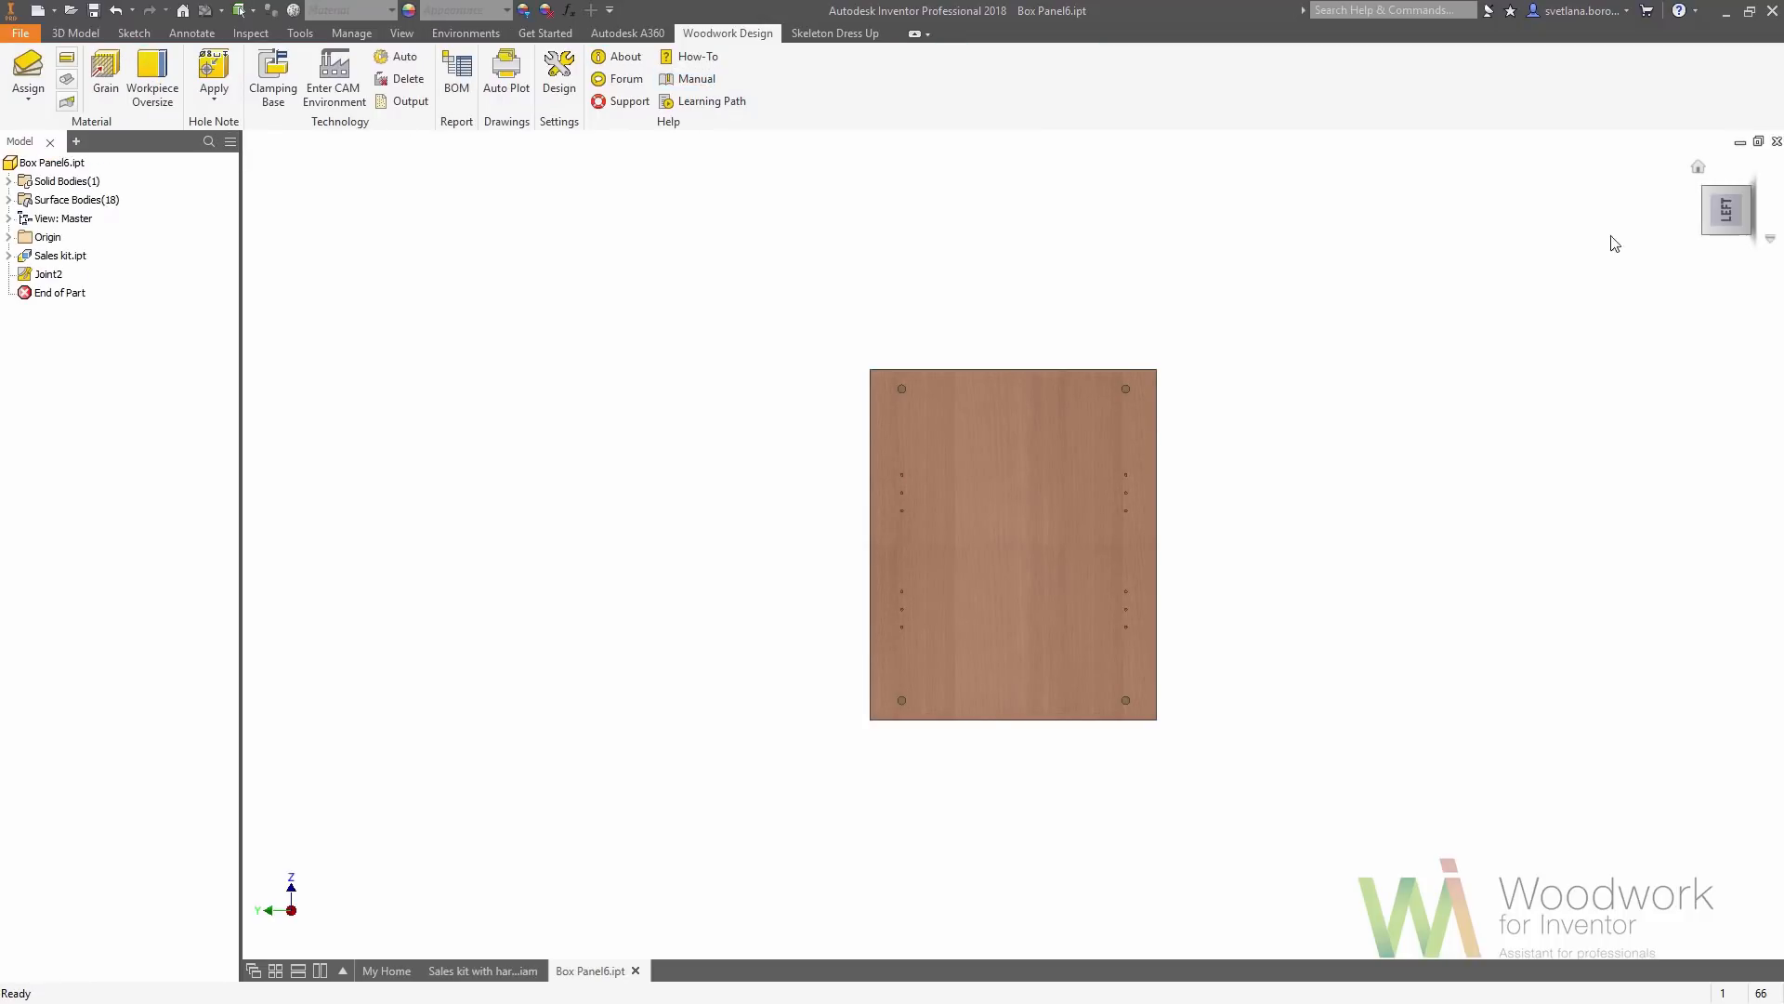
pyautogui.click(1776, 142)
pyautogui.click(729, 545)
pyautogui.click(1010, 426)
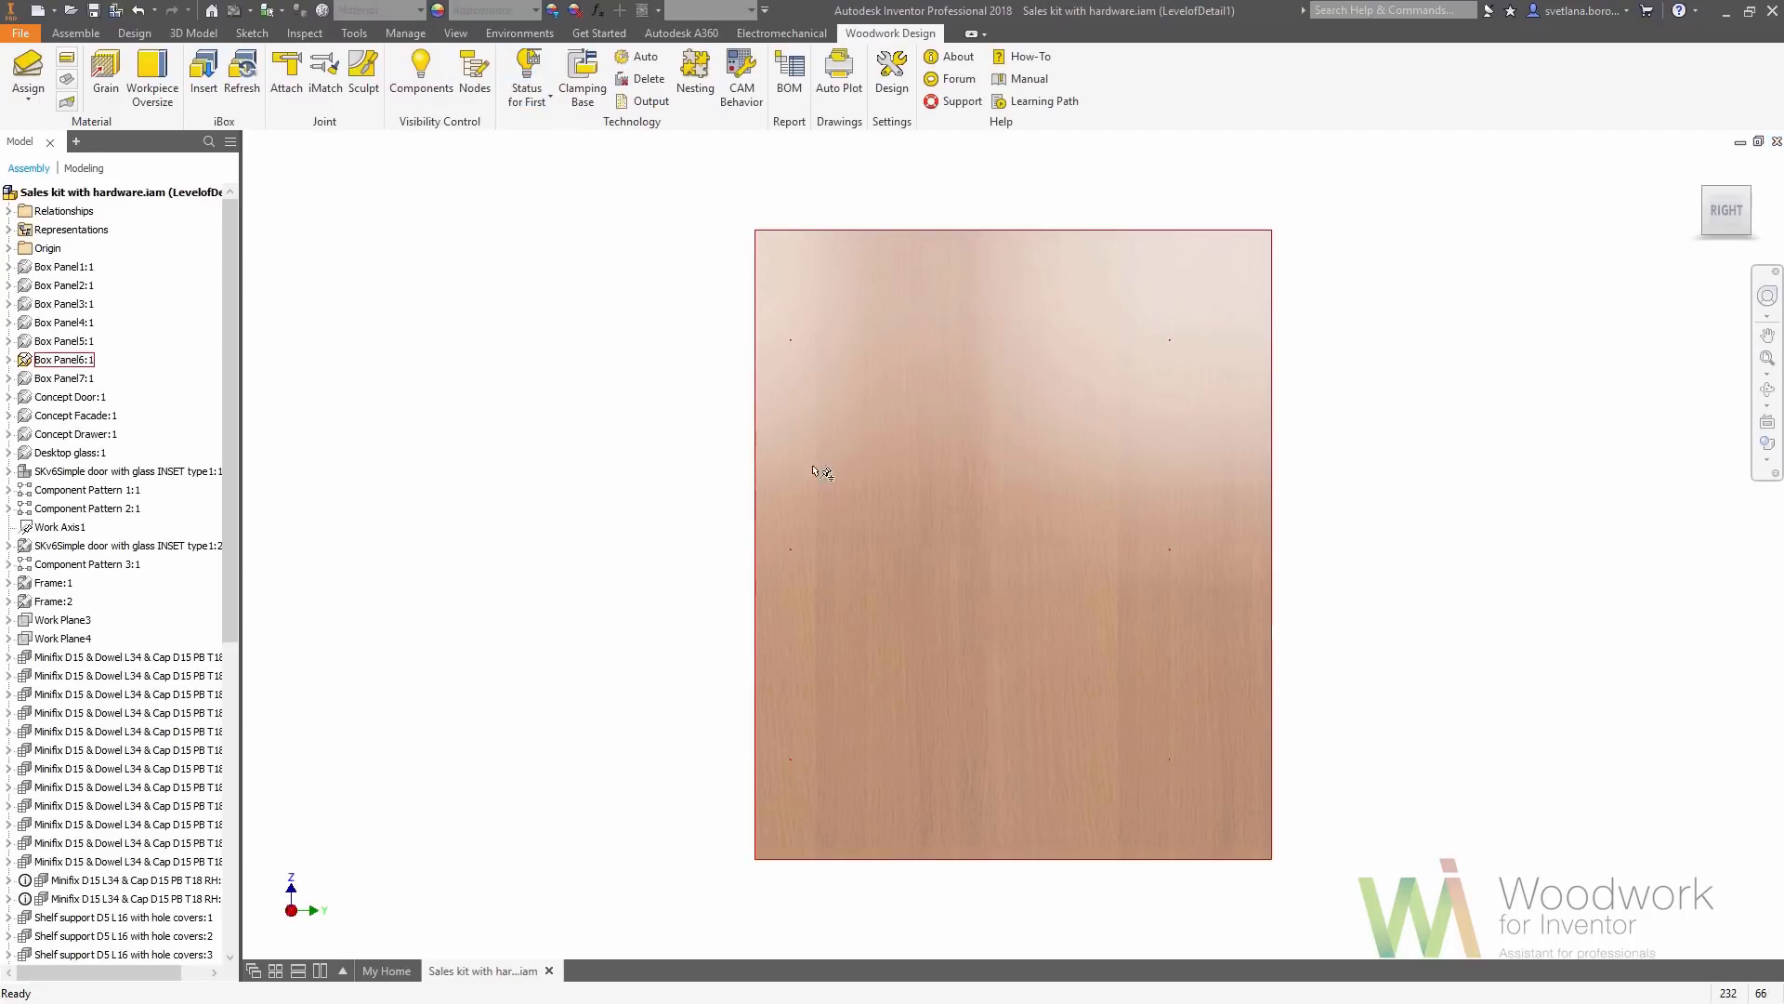
# Undo the isolation of Box Panel6 and view the whole cabinet squarely from the front
pyautogui.rightClick(848, 372)
pyautogui.click(828, 584)
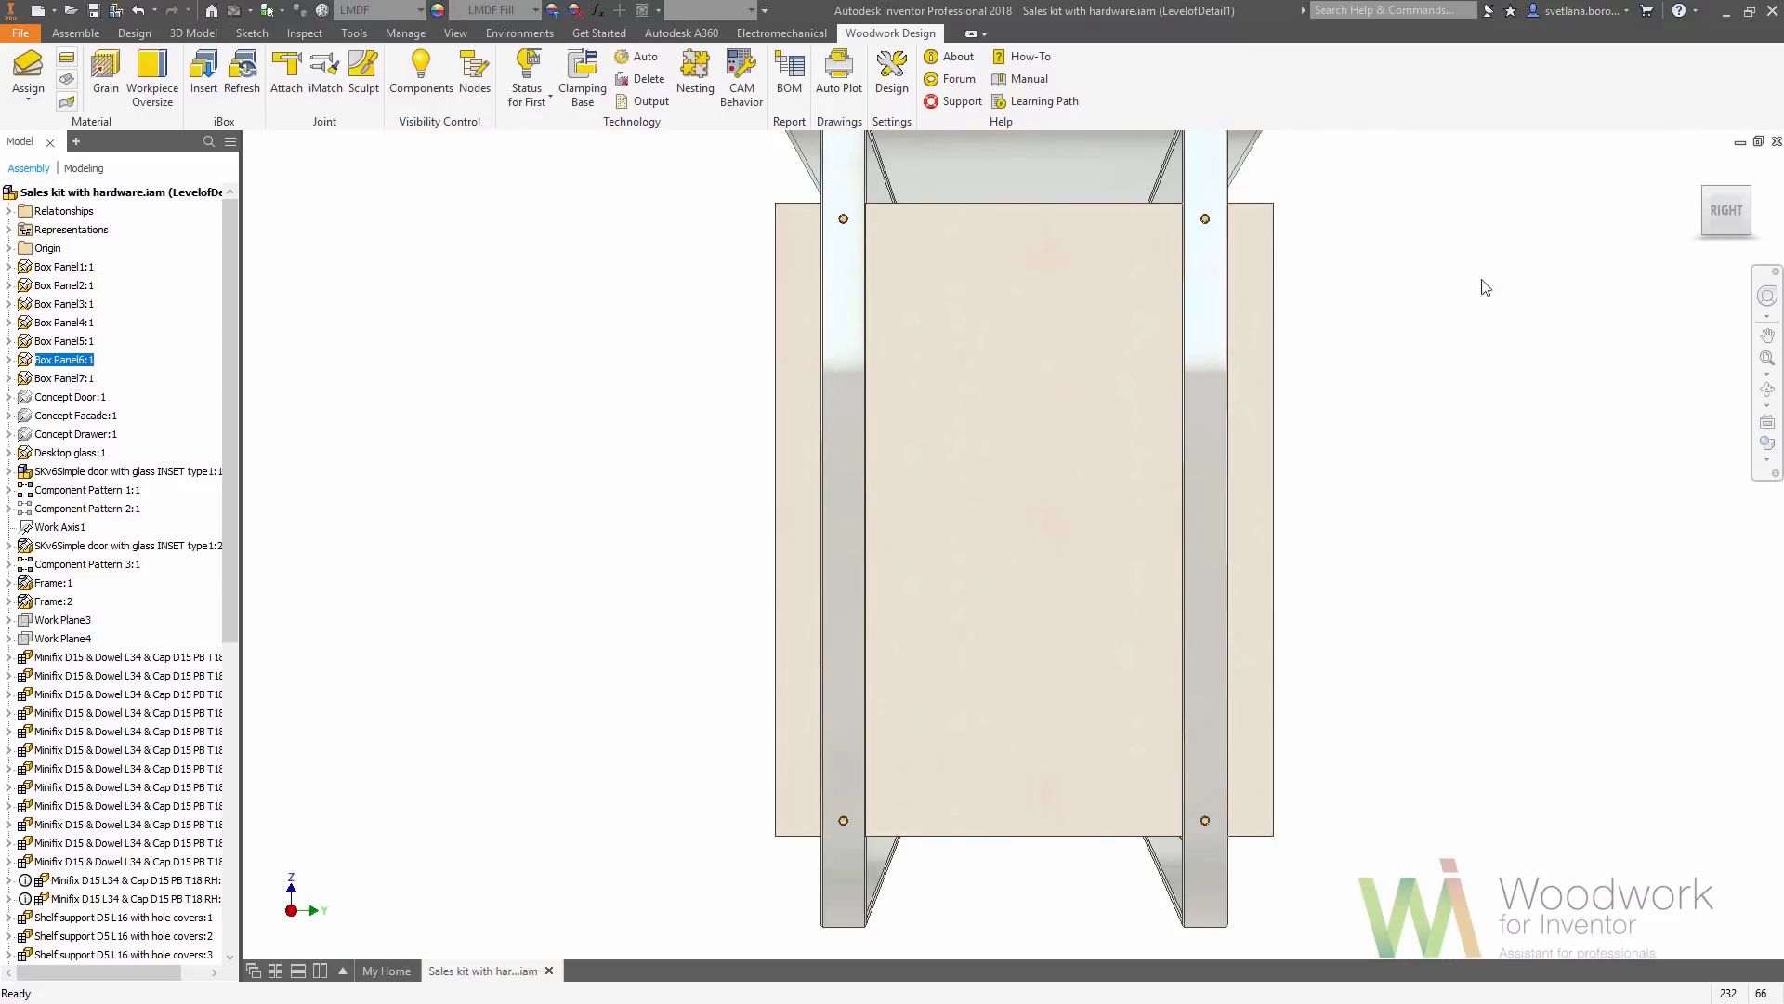
pyautogui.click(1698, 167)
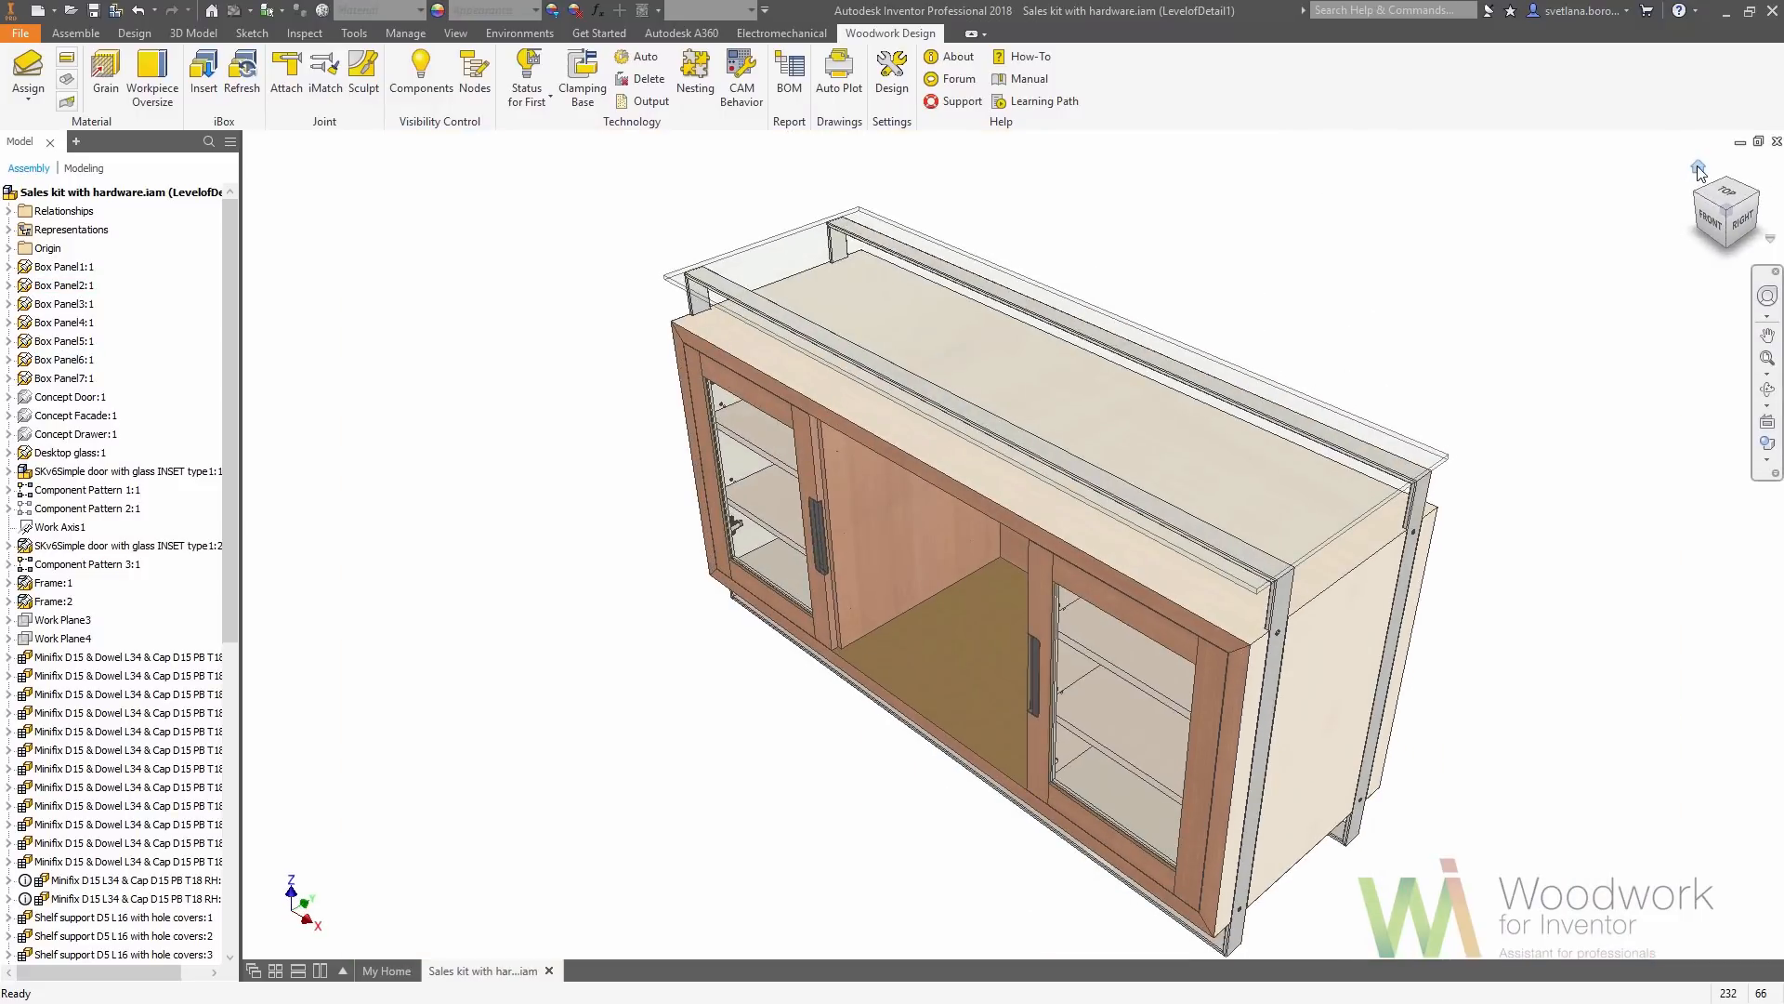
pyautogui.click(1704, 221)
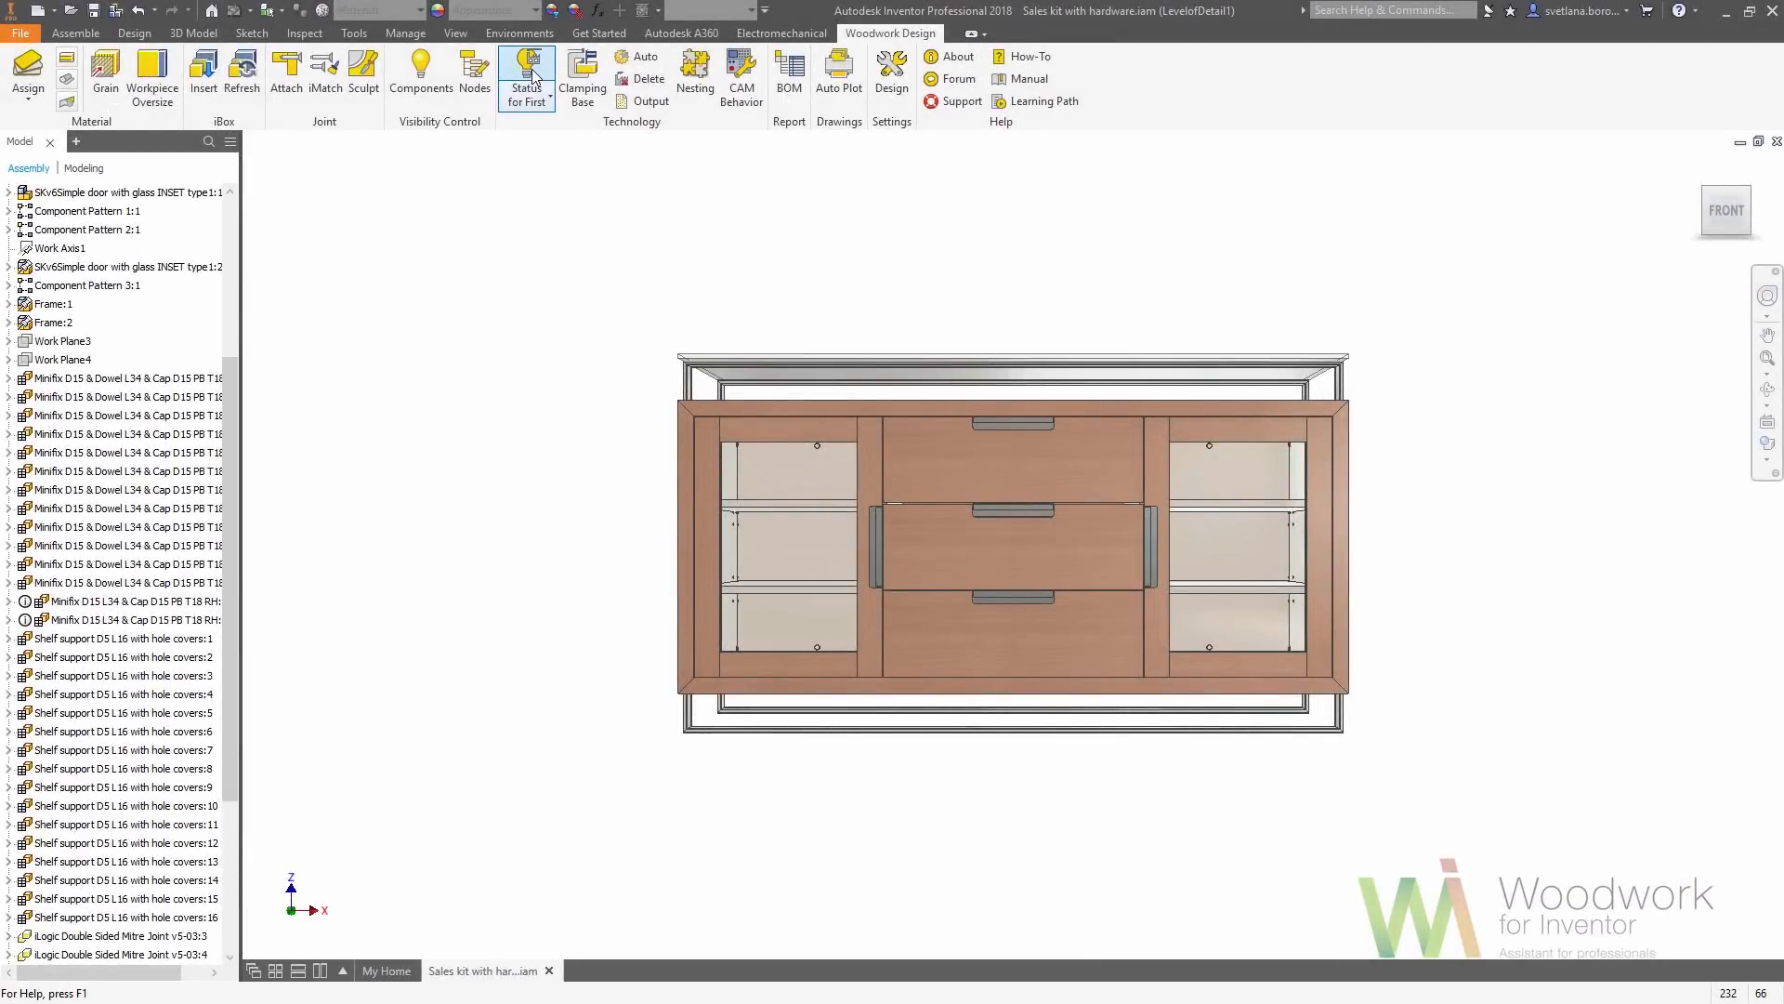
# Check the CAM status markers on the cabinet parts and automatically generate their Woodwop machining jobs
pyautogui.click(534, 80)
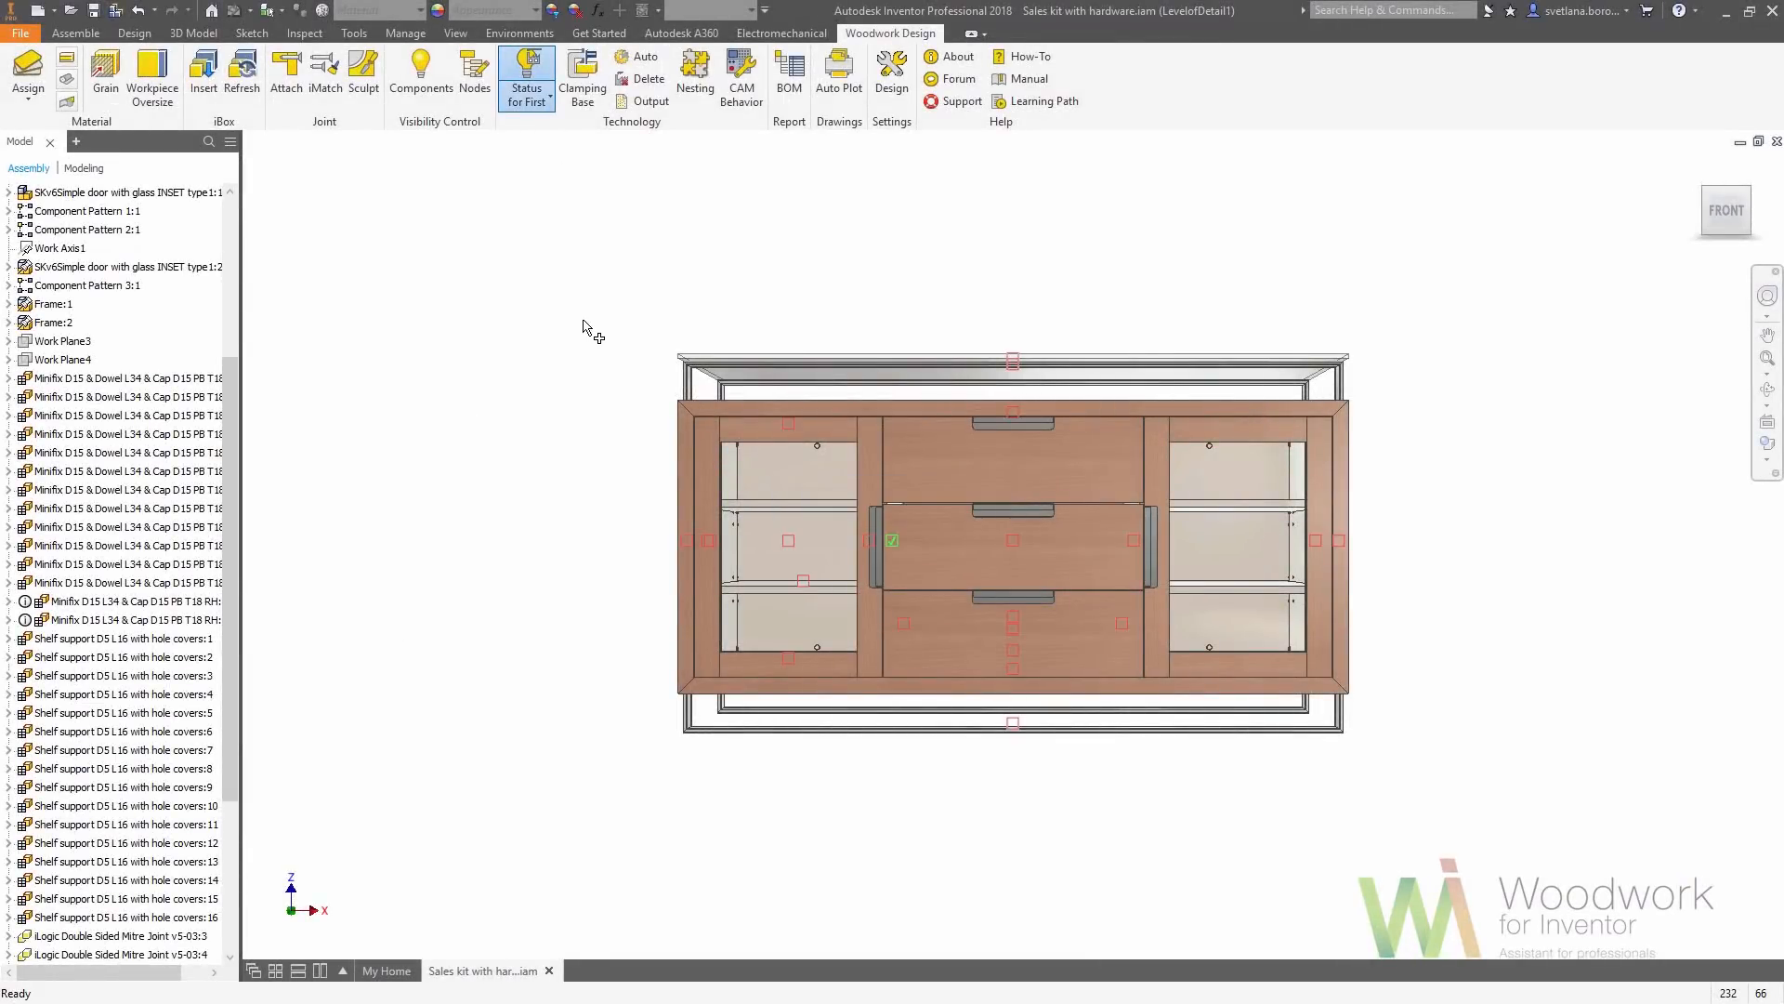
pyautogui.press('Escape')
pyautogui.click(631, 62)
pyautogui.click(892, 437)
pyautogui.click(856, 490)
pyautogui.click(949, 621)
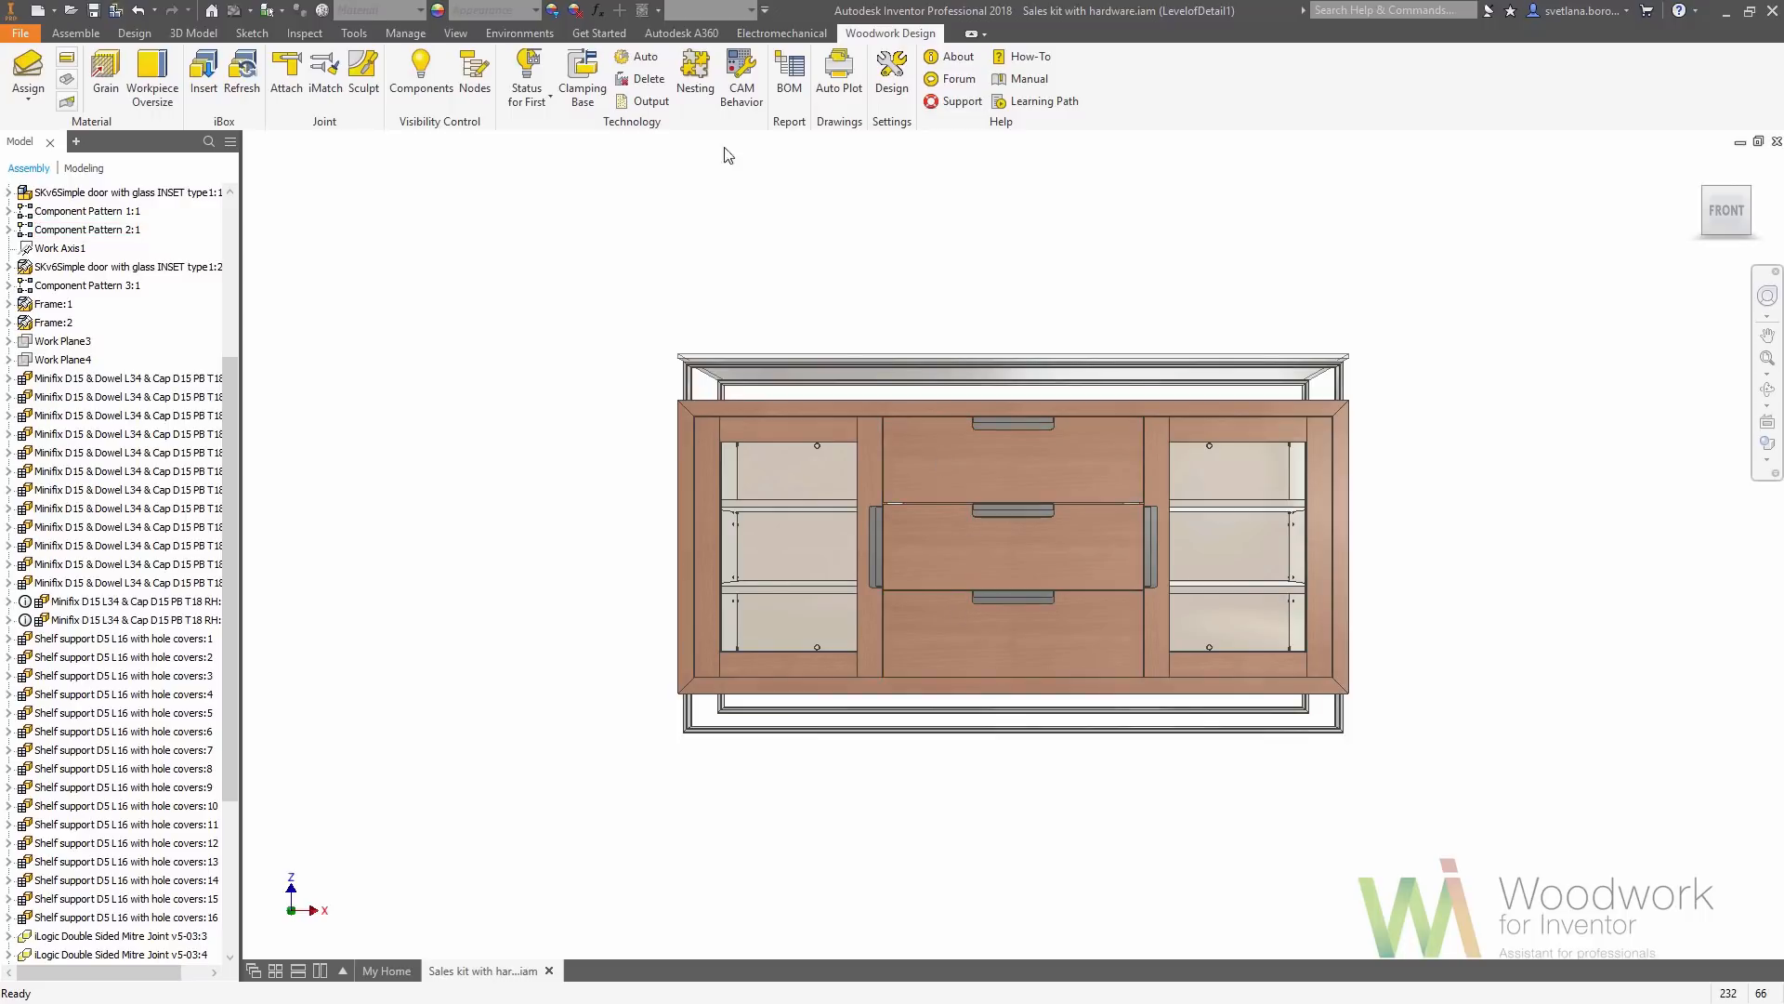
# Start the CNC output for the assembly with the material replace configuration Replacement by Material Type Demo
pyautogui.click(668, 104)
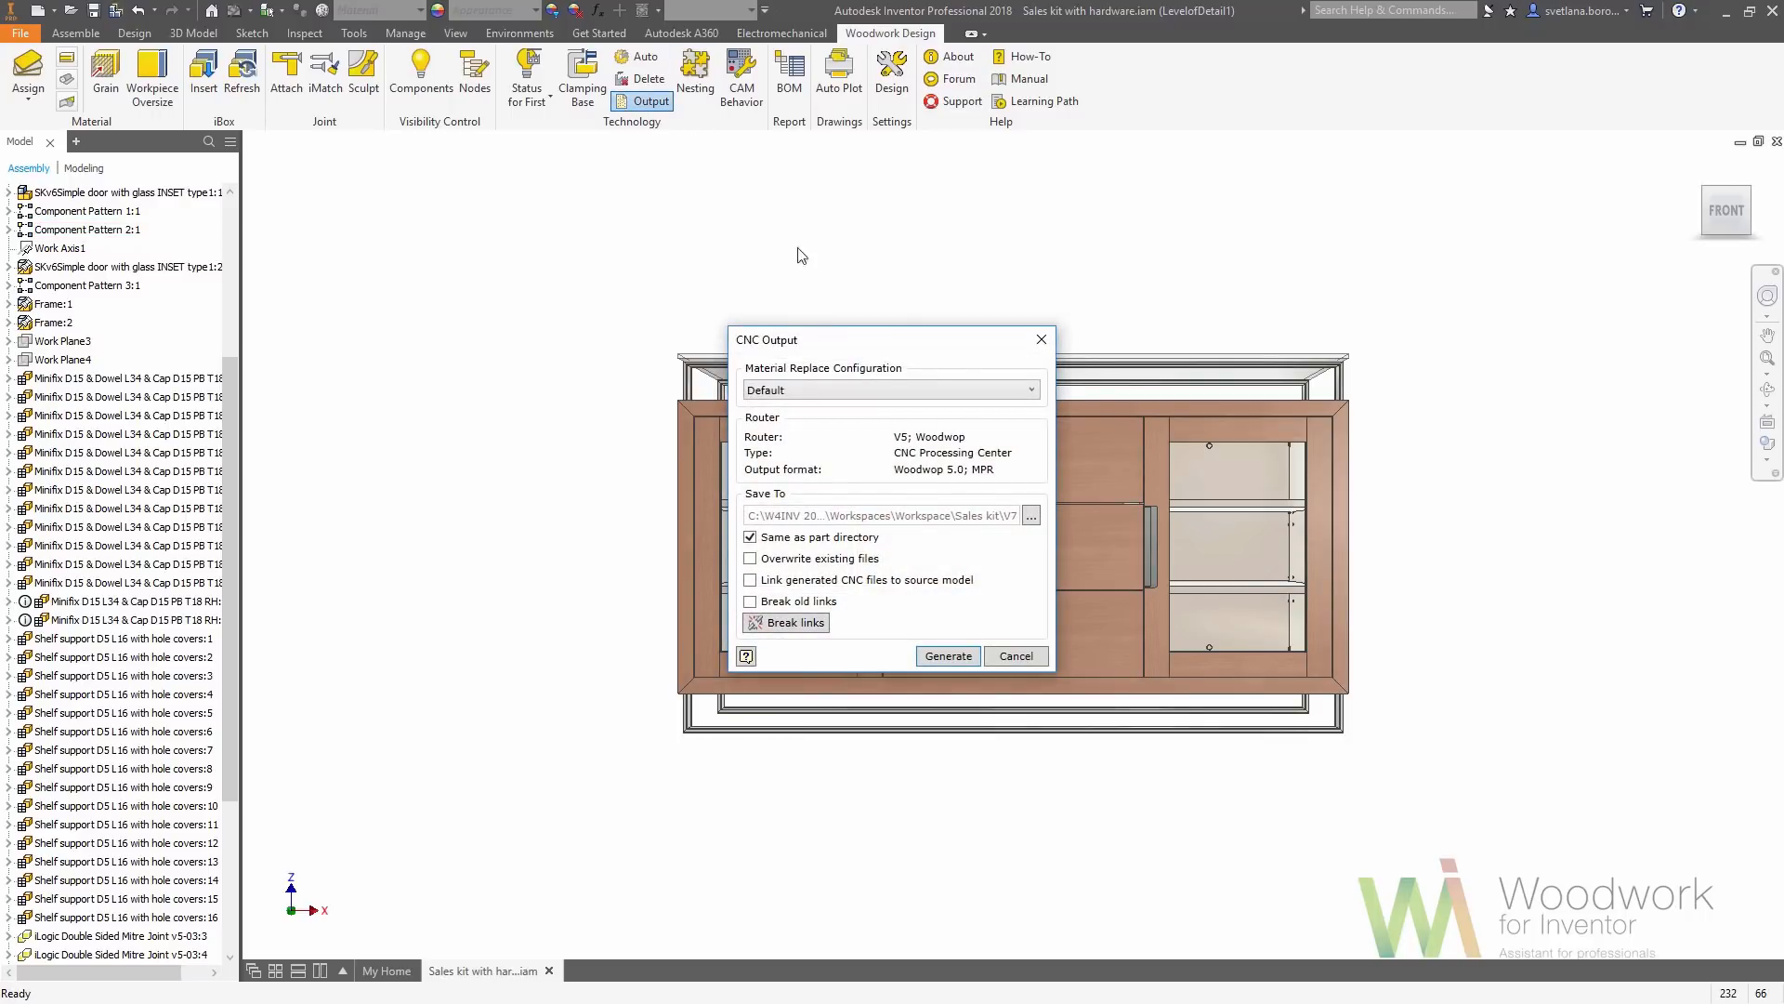
pyautogui.click(1031, 390)
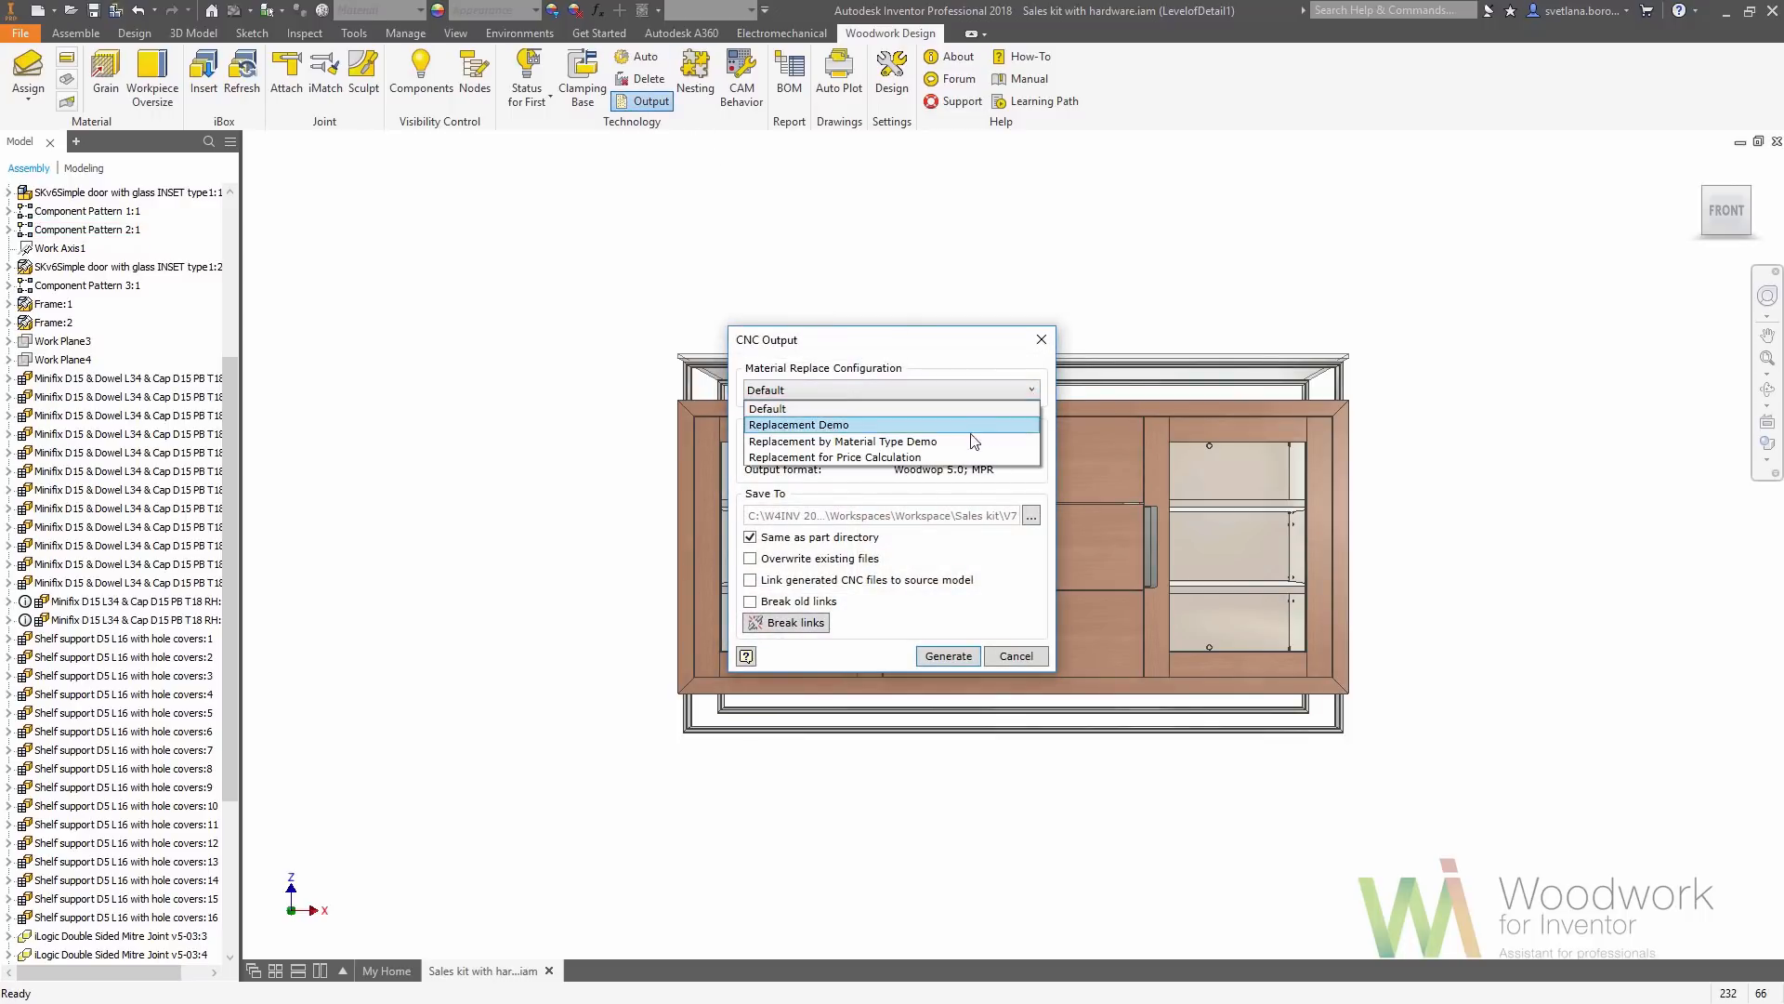
pyautogui.click(944, 442)
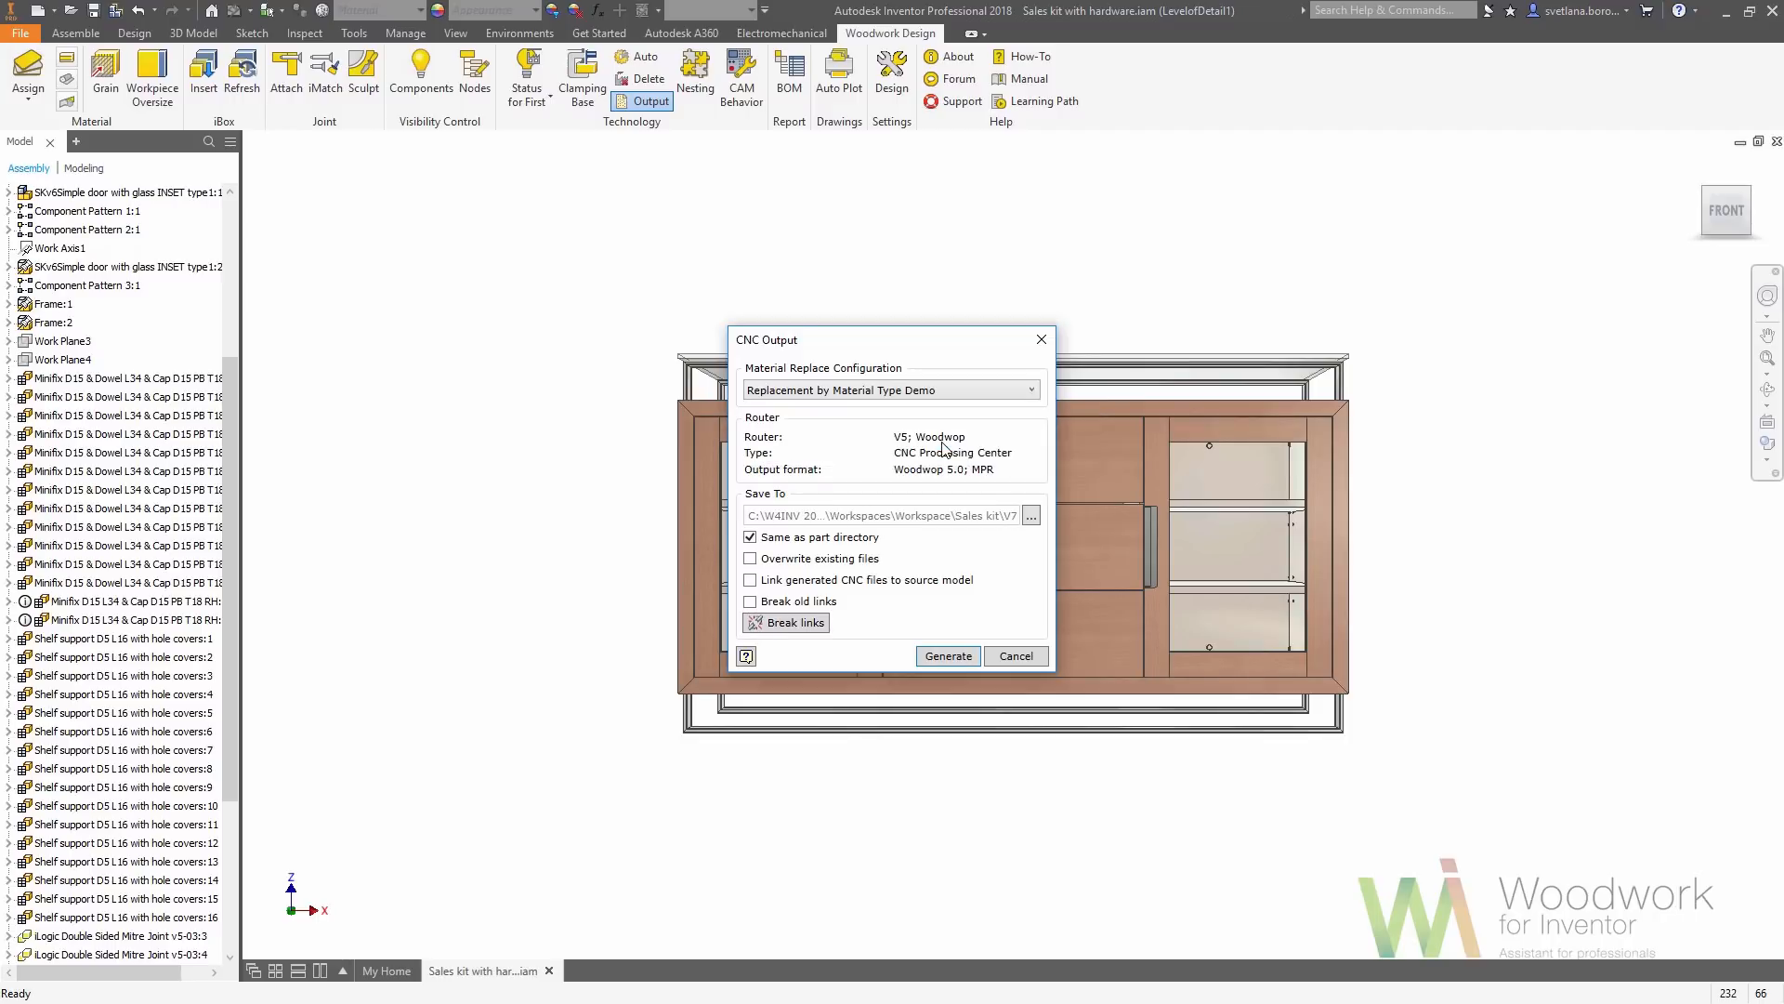
# Set the CNC output location to the Sales kit woodwop files folder inside Sales kit\V7
pyautogui.click(1030, 516)
pyautogui.scroll(-1, 920, 558)
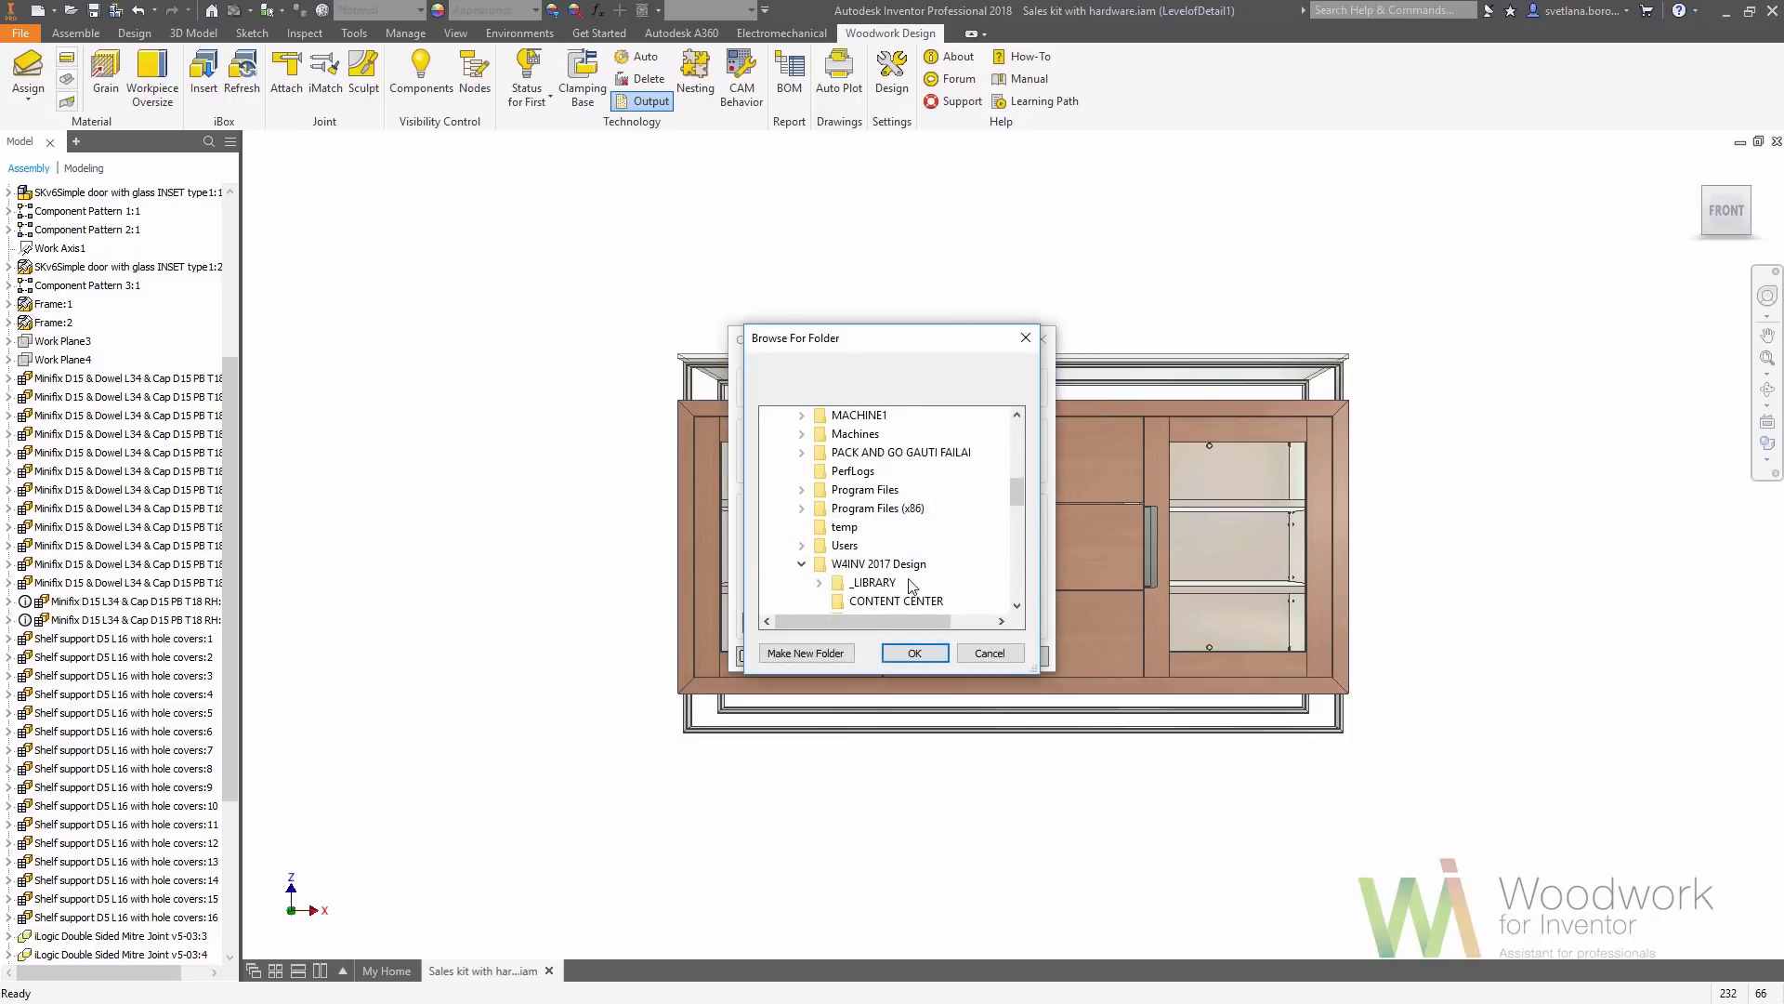
pyautogui.click(909, 564)
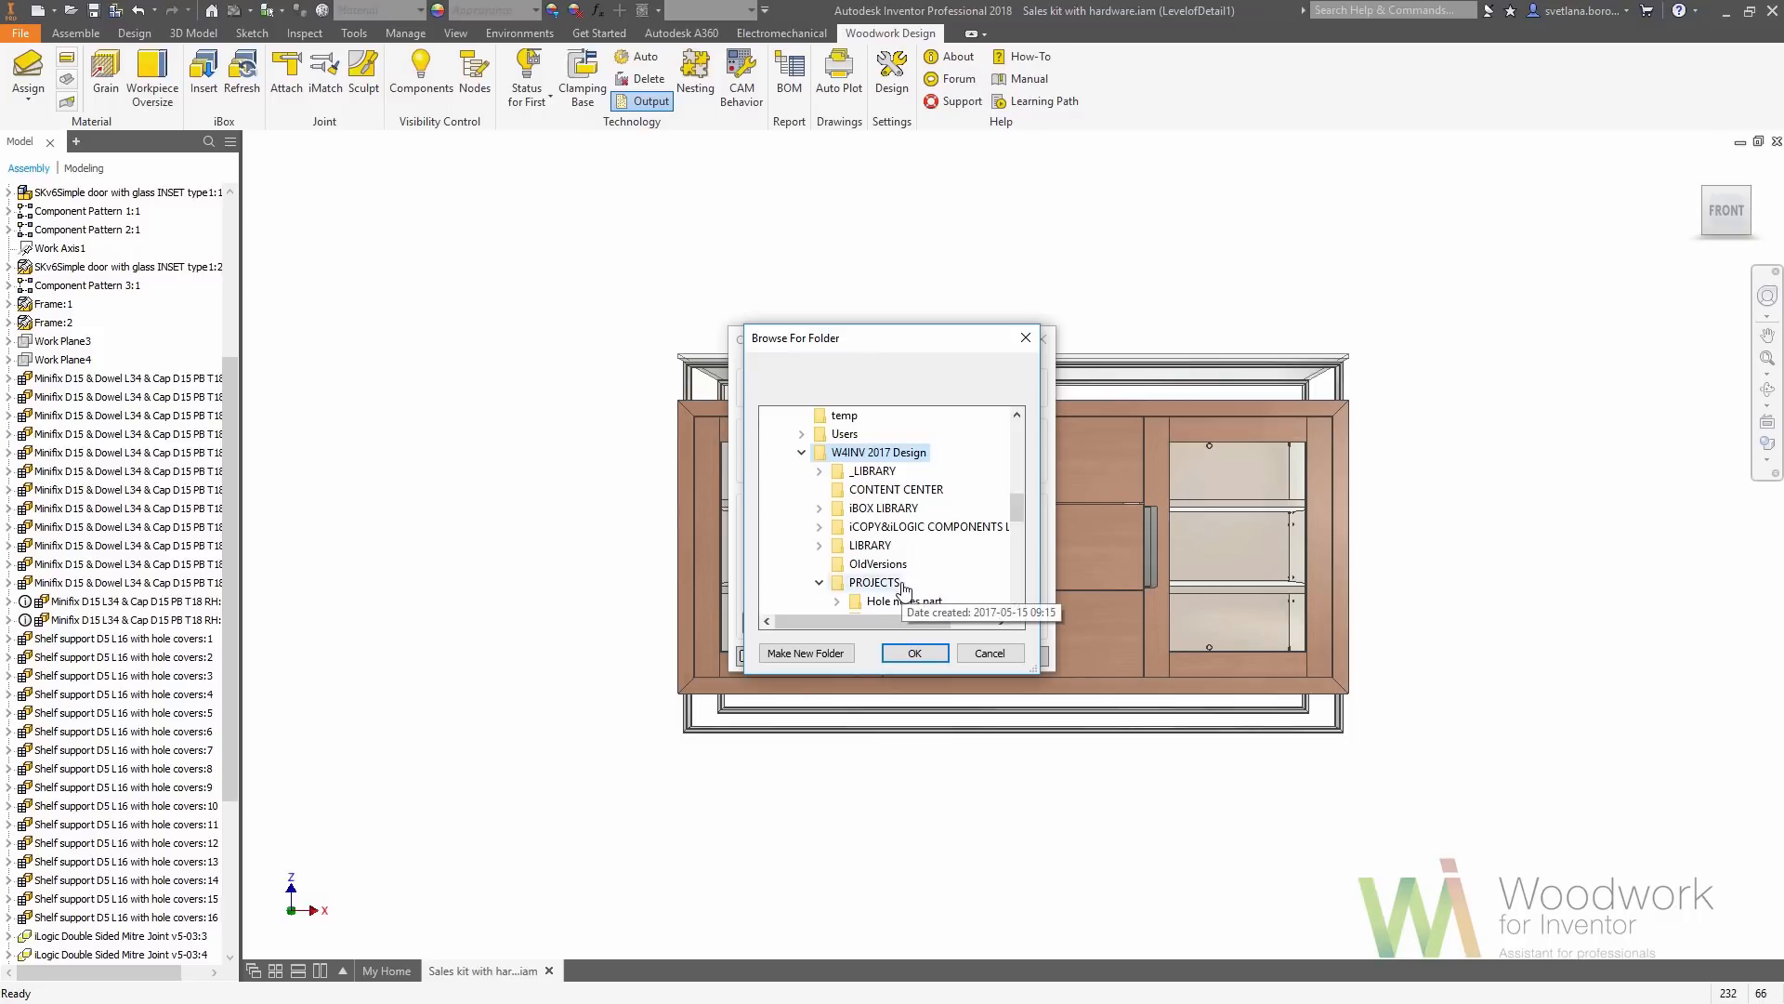
pyautogui.click(958, 582)
pyautogui.click(967, 545)
pyautogui.scroll(-3, 971, 548)
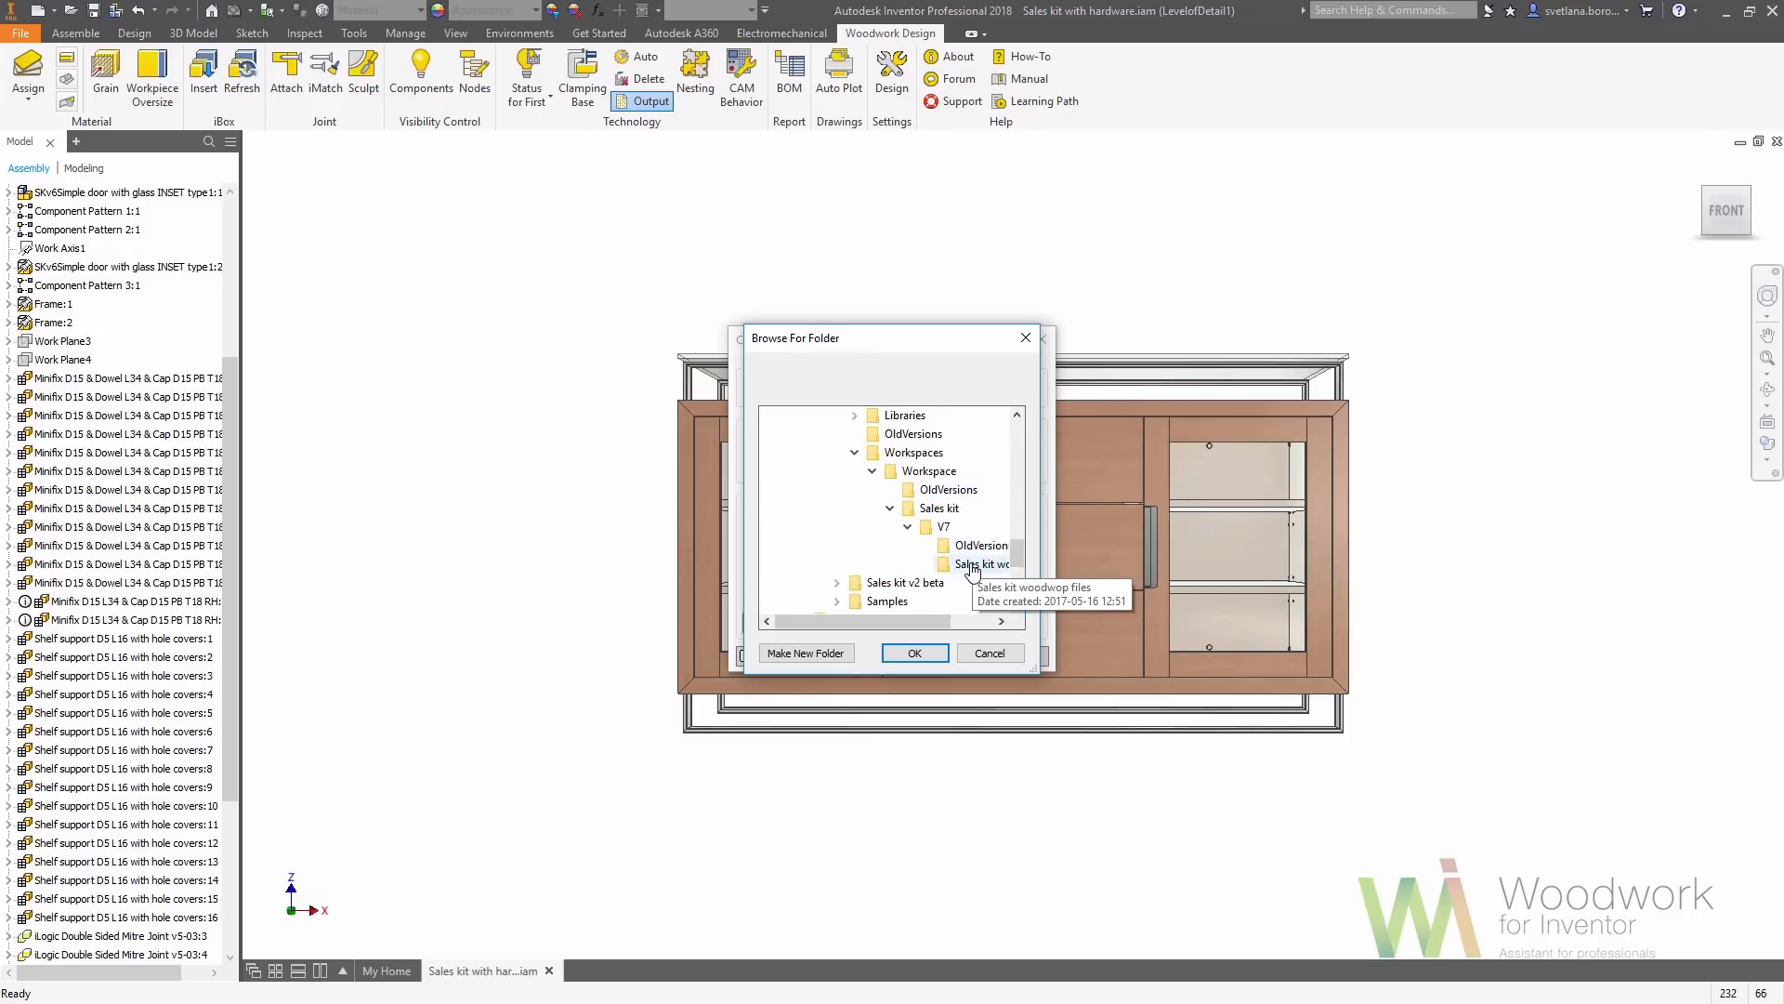
pyautogui.click(971, 565)
pyautogui.click(926, 656)
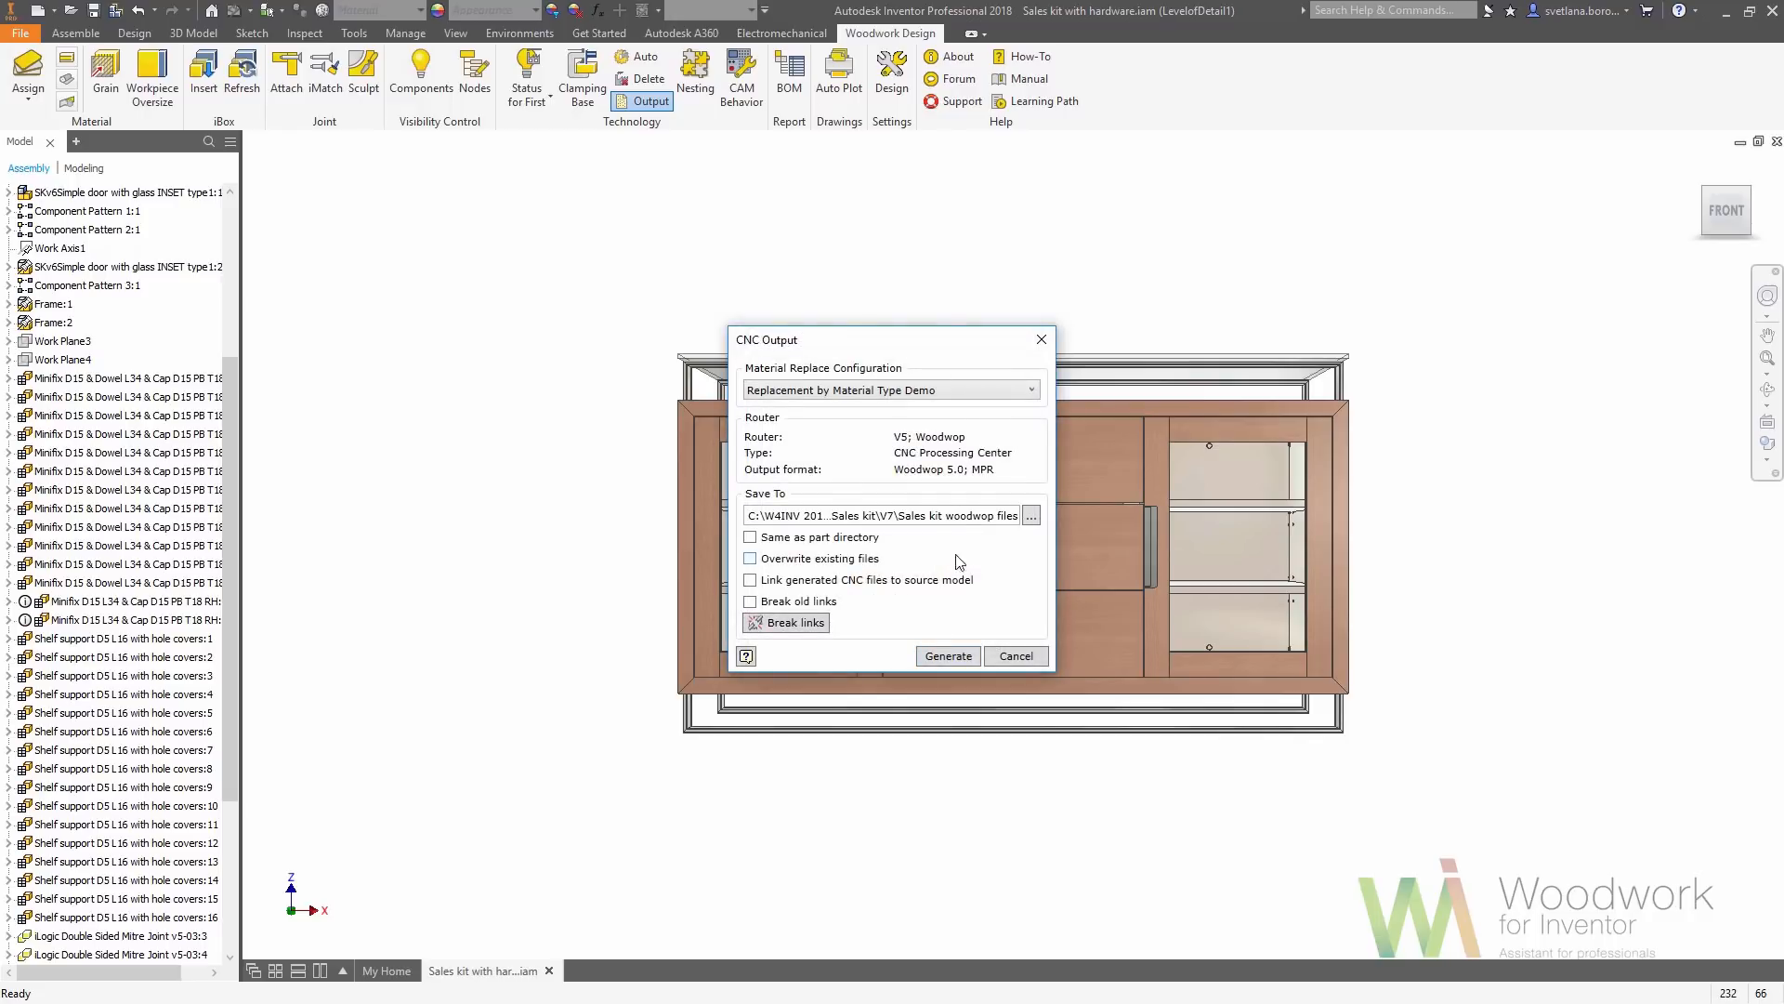
# Generate the CNC files and open Box_Panel1_J1C1.mpr from their output folder
pyautogui.click(947, 655)
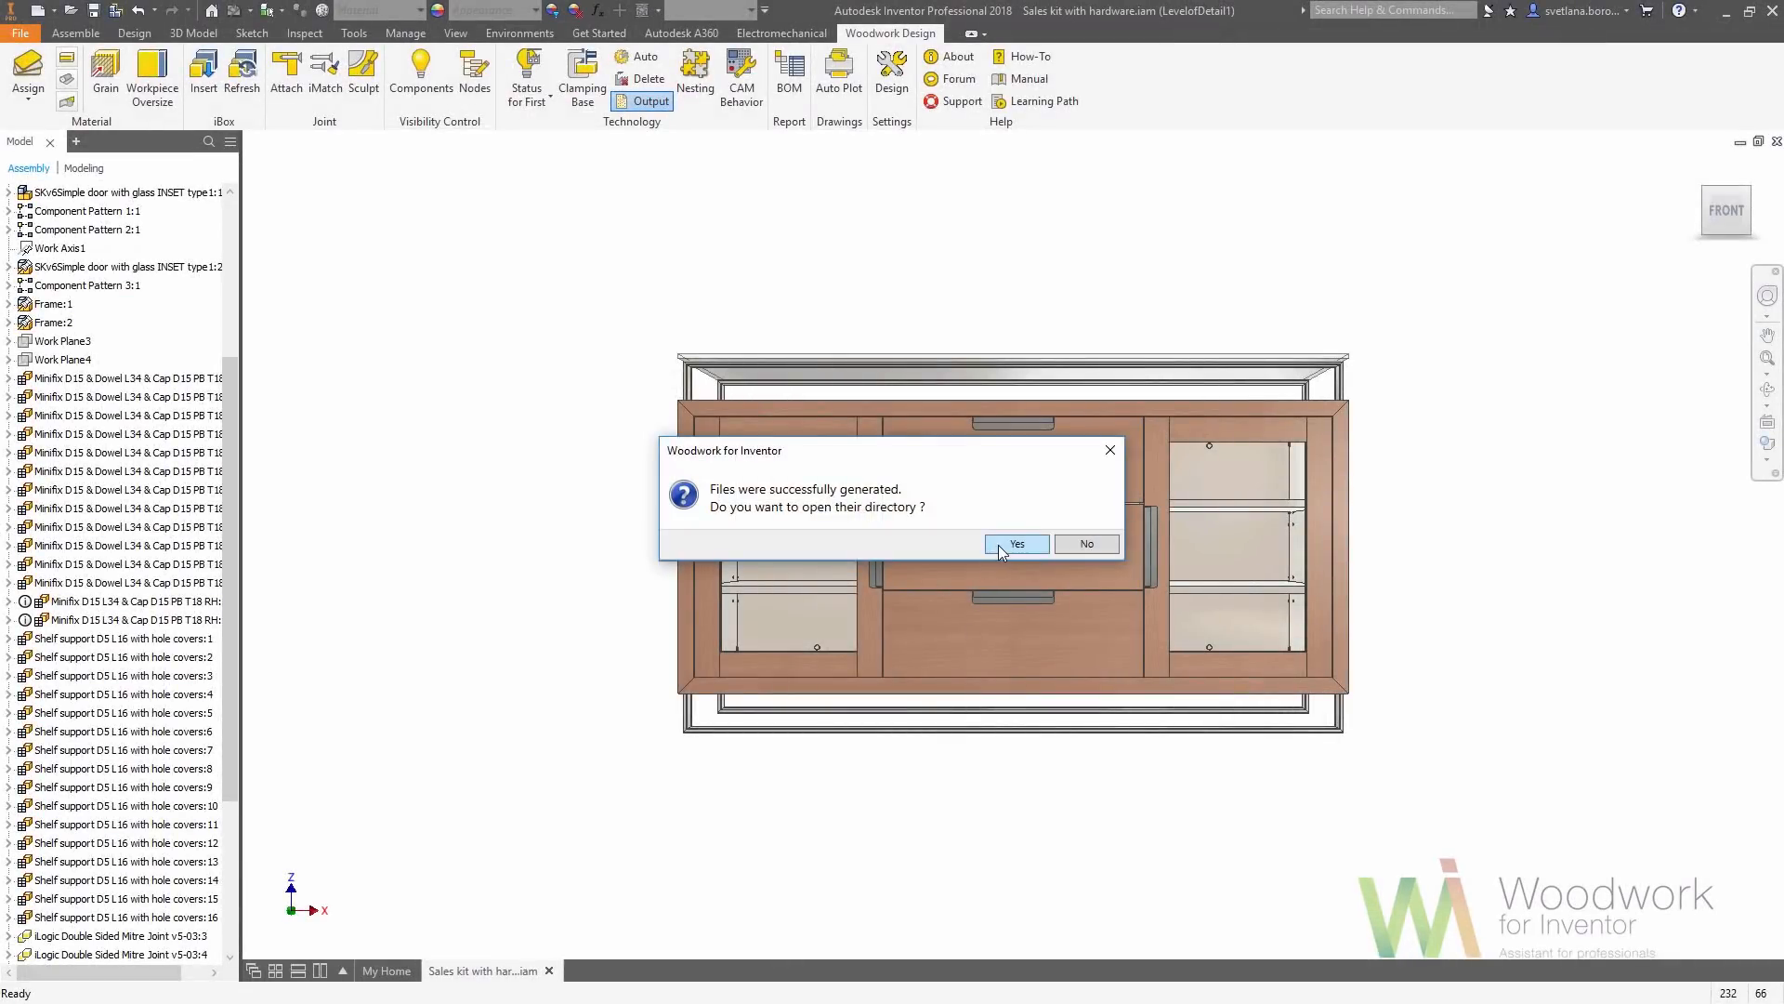
pyautogui.click(998, 545)
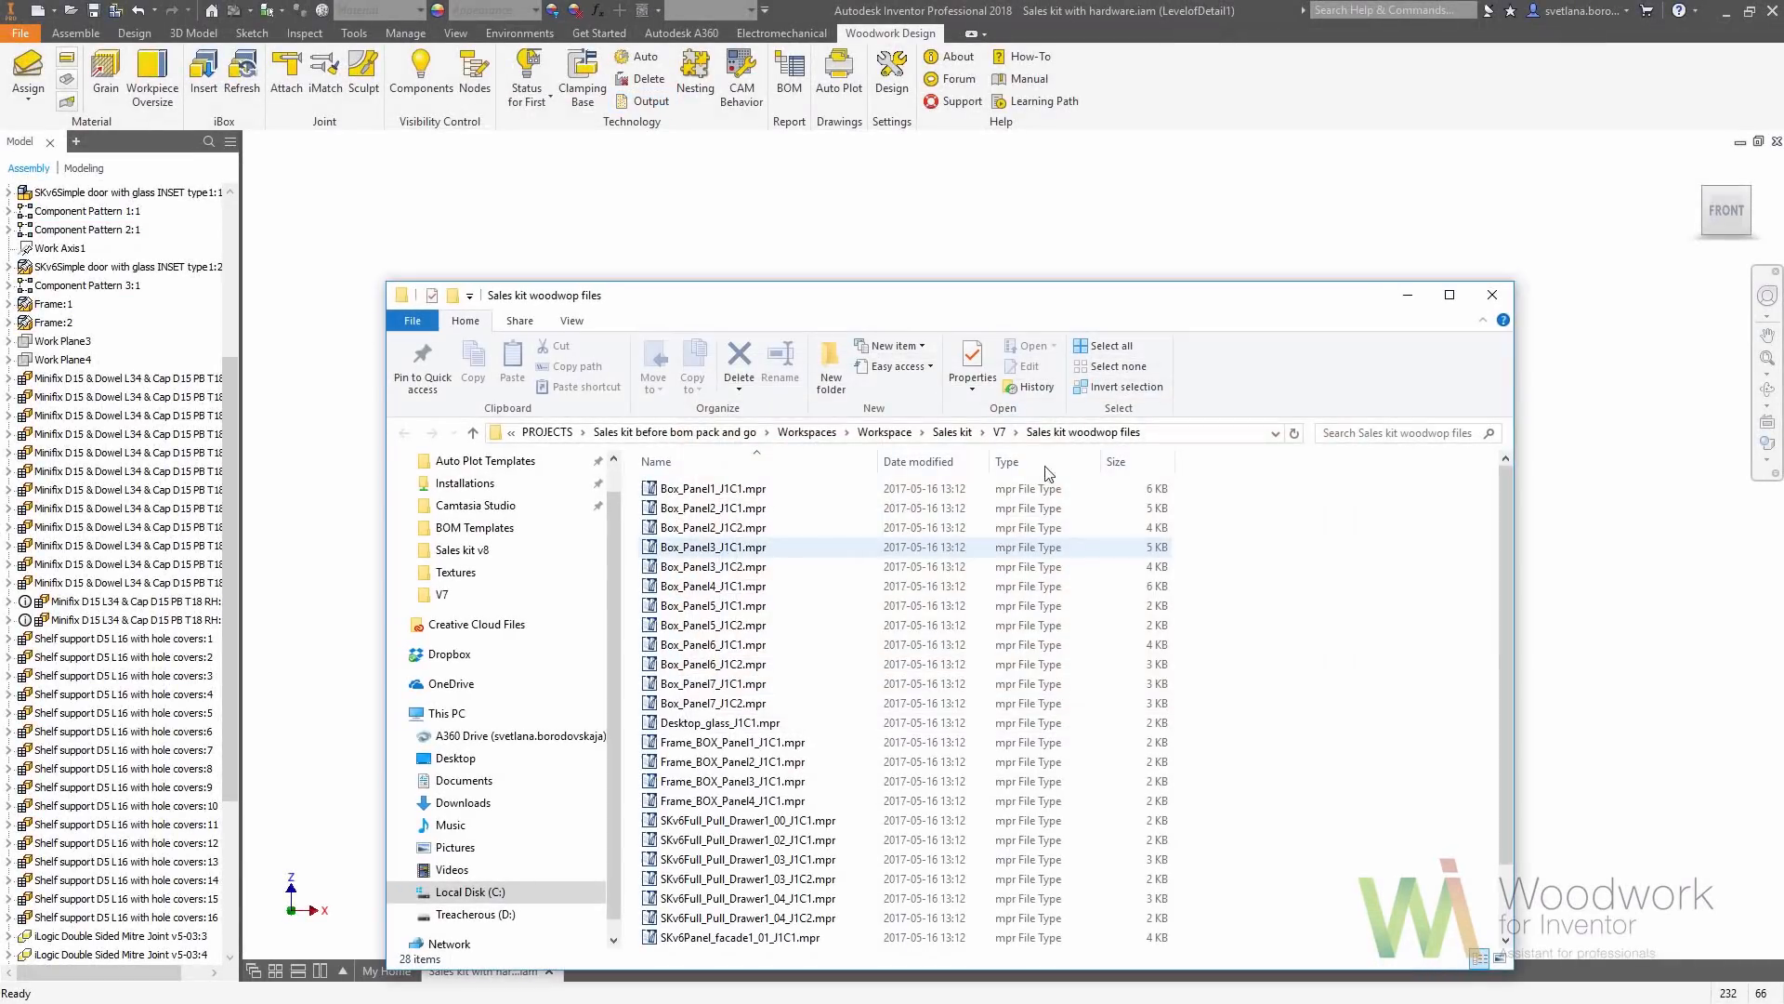
pyautogui.doubleClick(1151, 306)
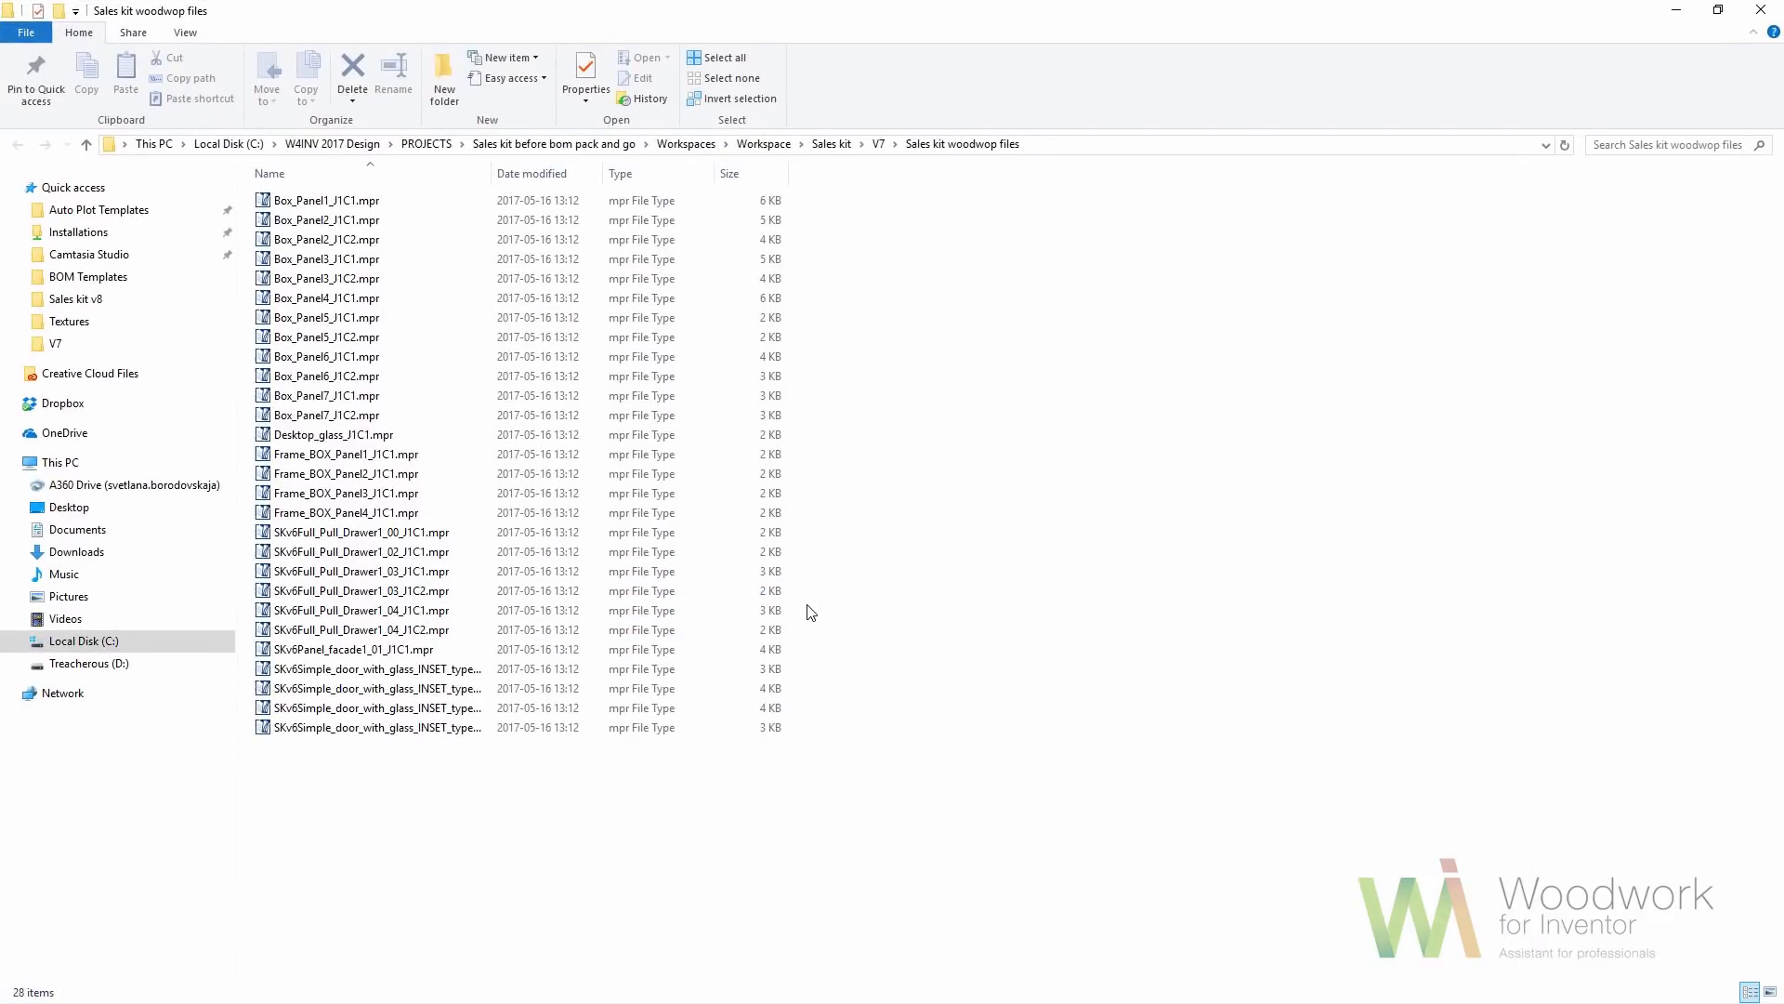
pyautogui.click(365, 203)
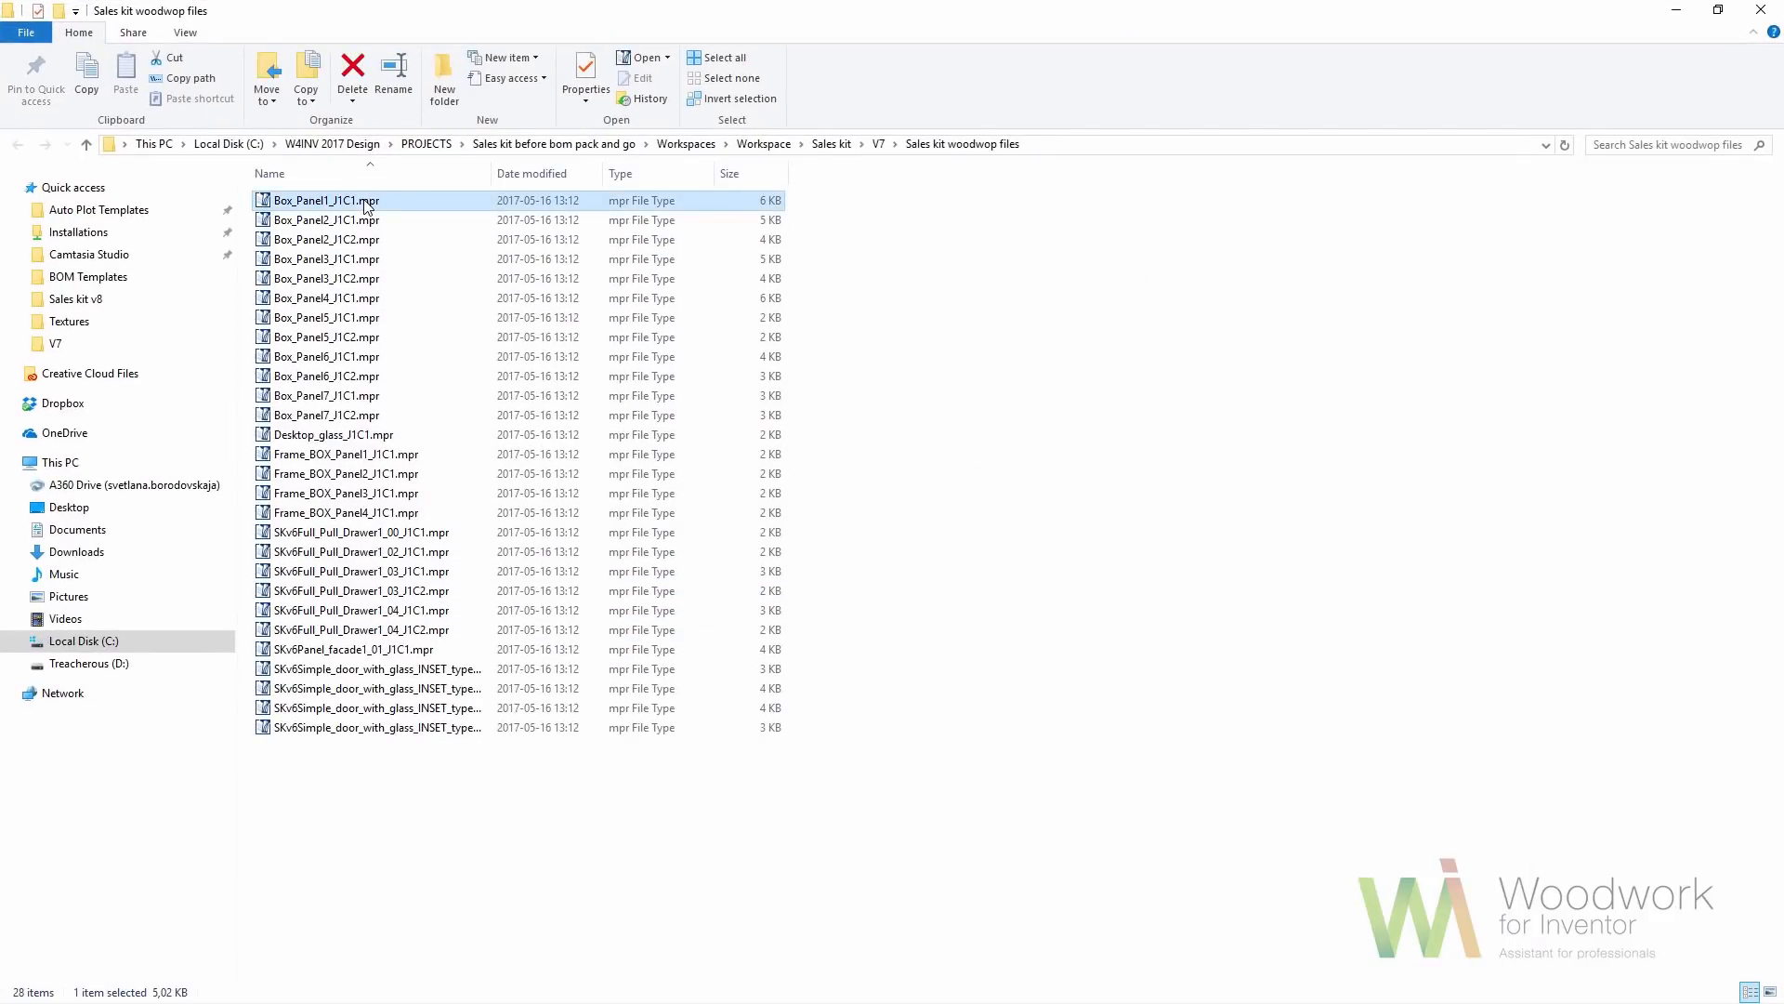
pyautogui.doubleClick(365, 200)
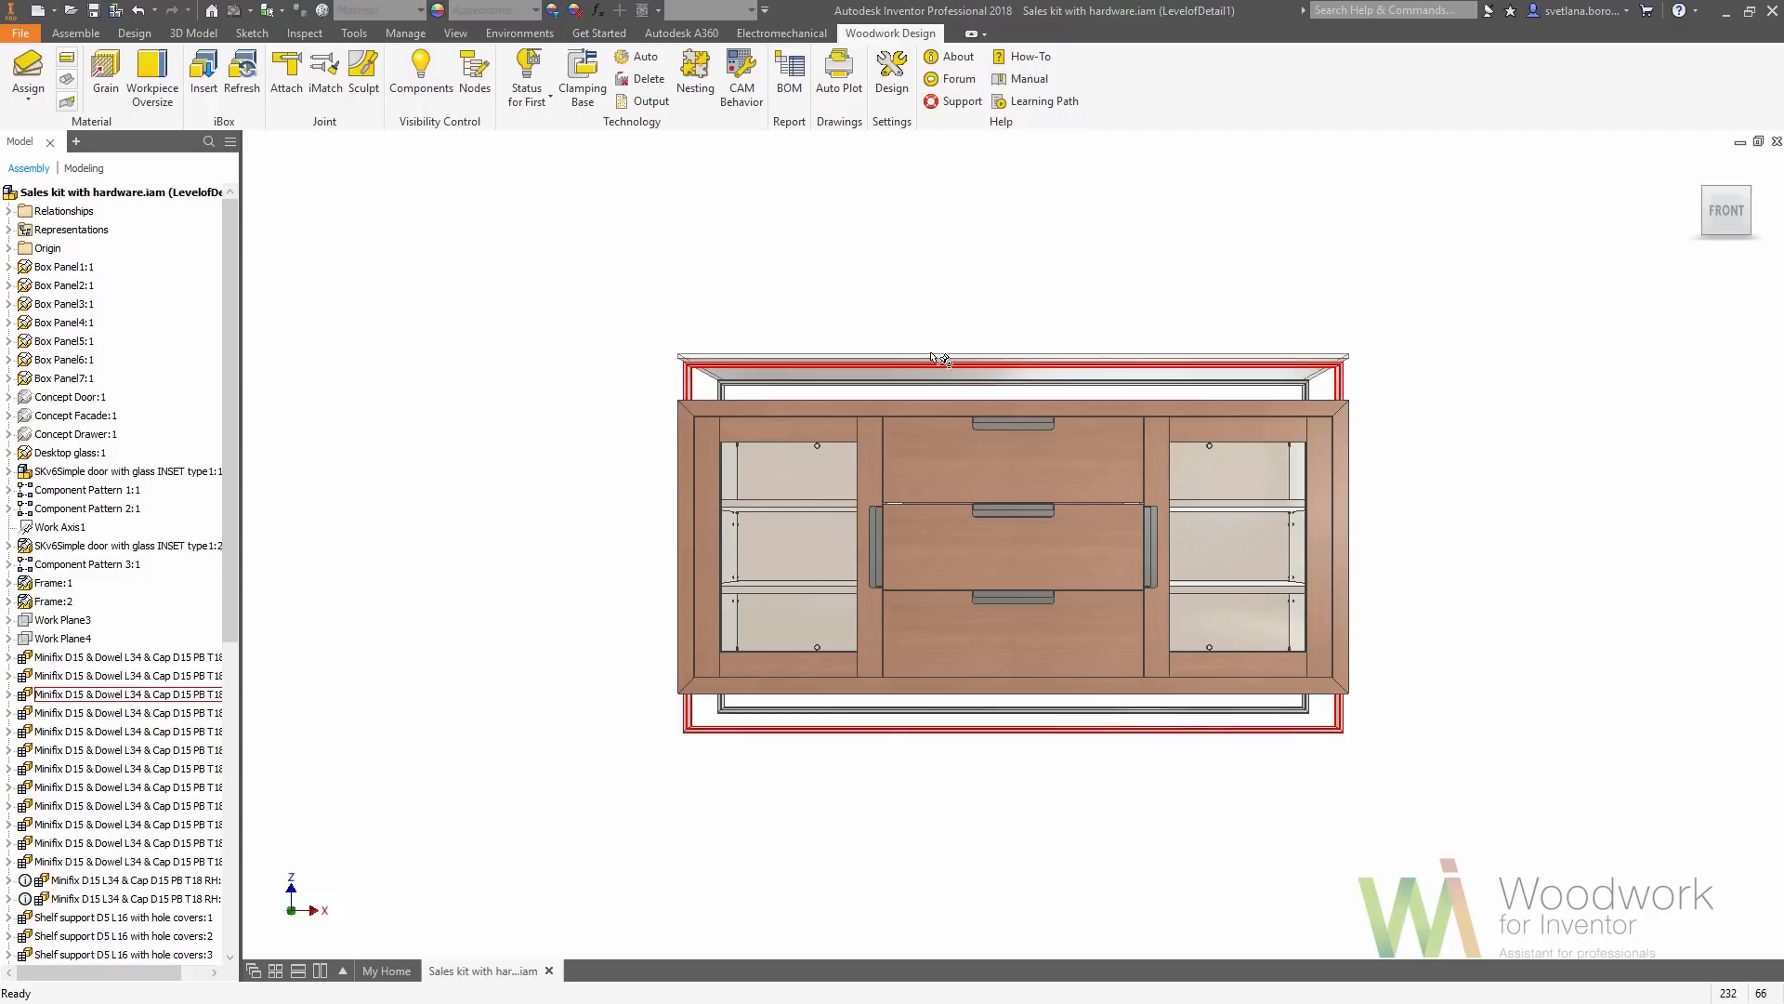
# Automatically generate the CNC technology for the cabinet parts from scratch using the DXF Output router
pyautogui.click(656, 63)
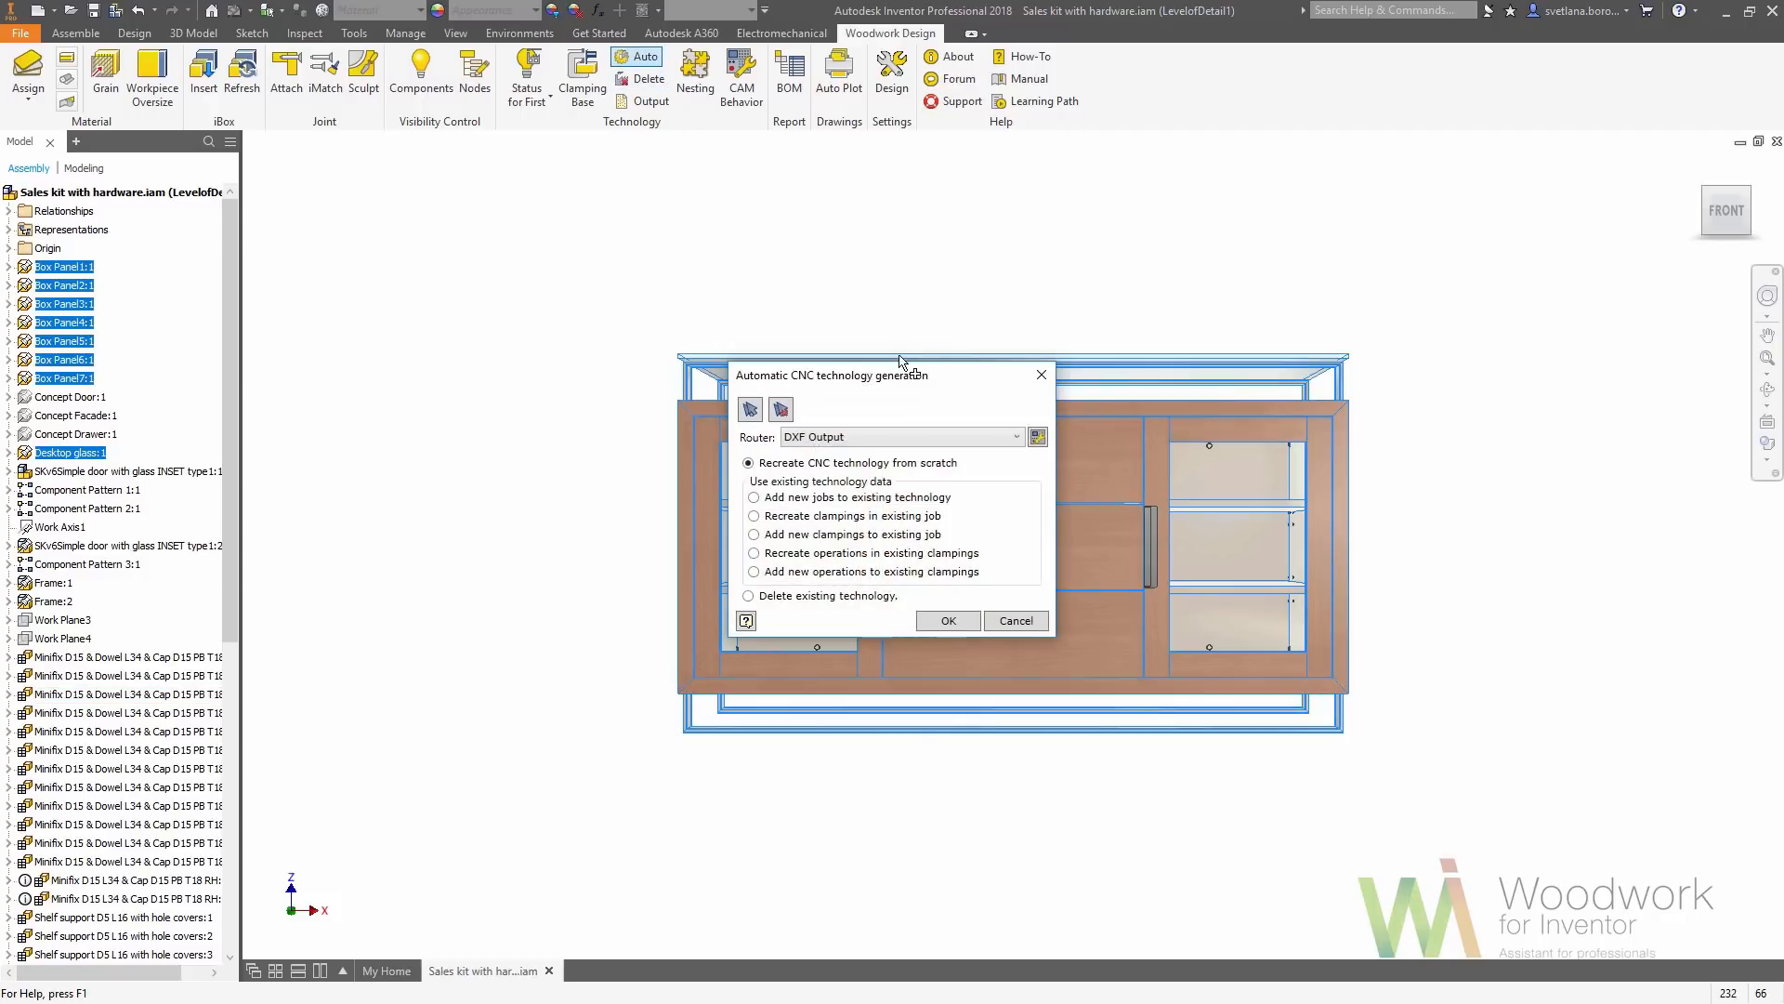
pyautogui.click(1016, 437)
pyautogui.click(851, 505)
pyautogui.click(954, 625)
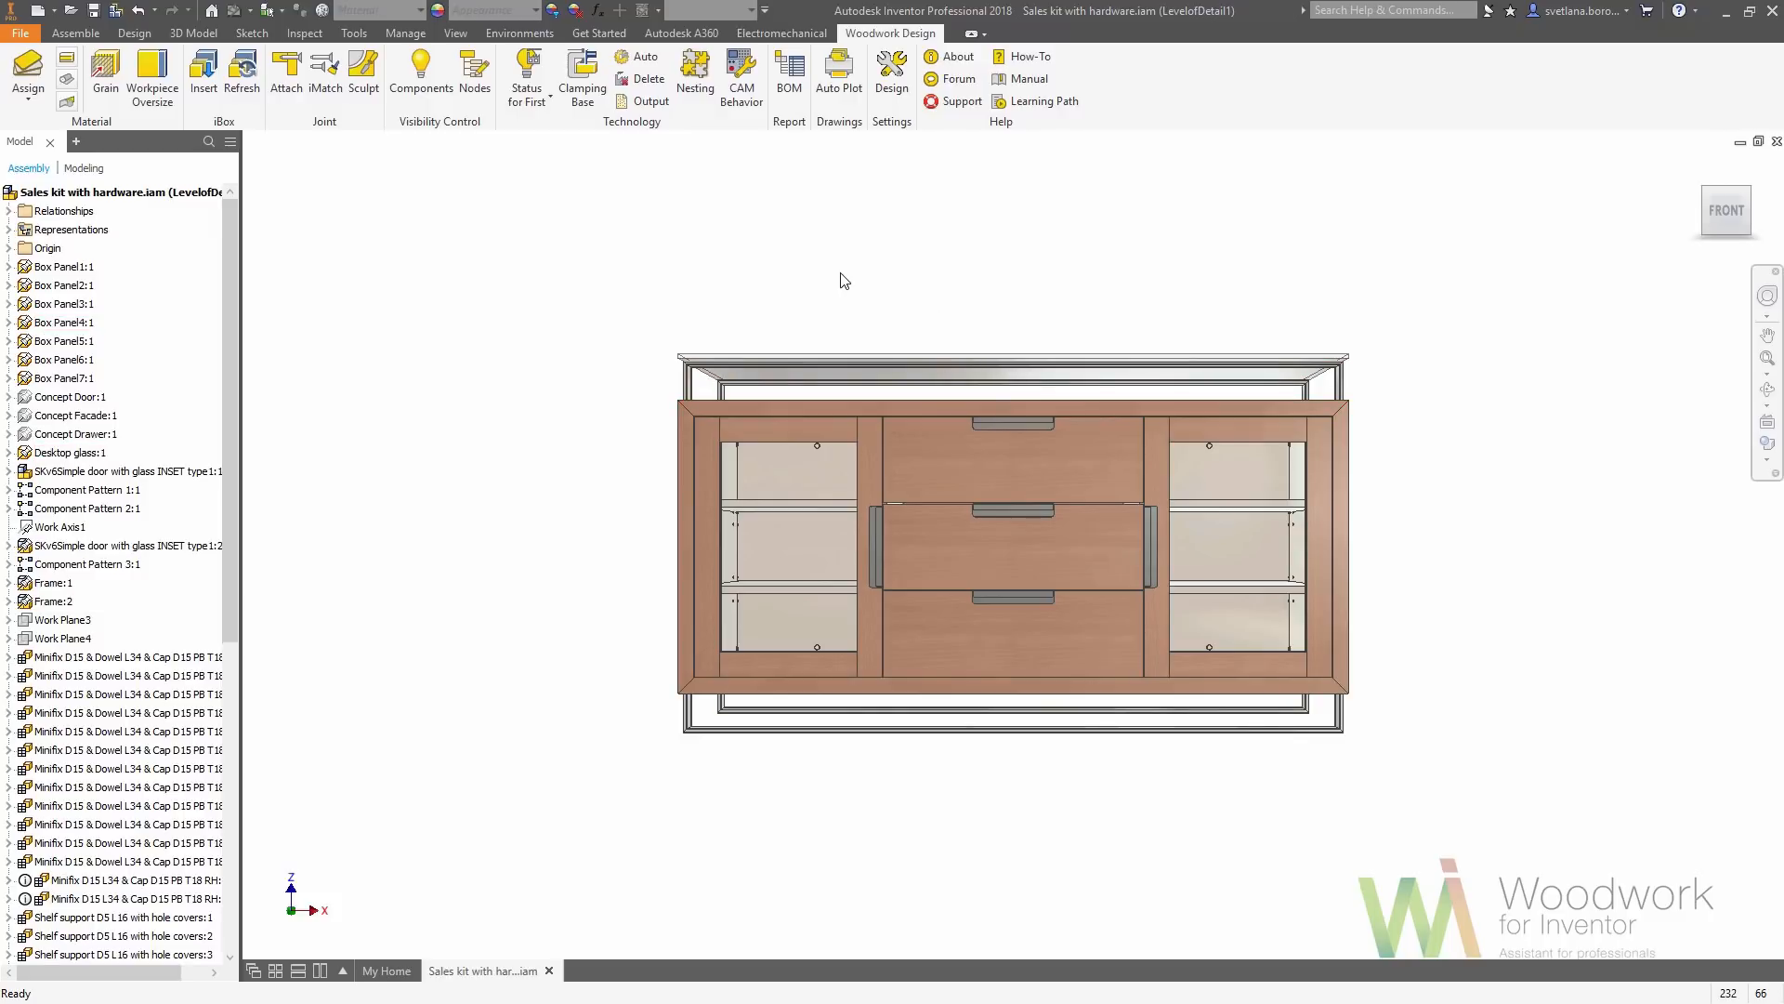
# Start nesting for the assembly and review the sheet layouts of the different materials, including the LMDF and LCB boards
pyautogui.click(707, 75)
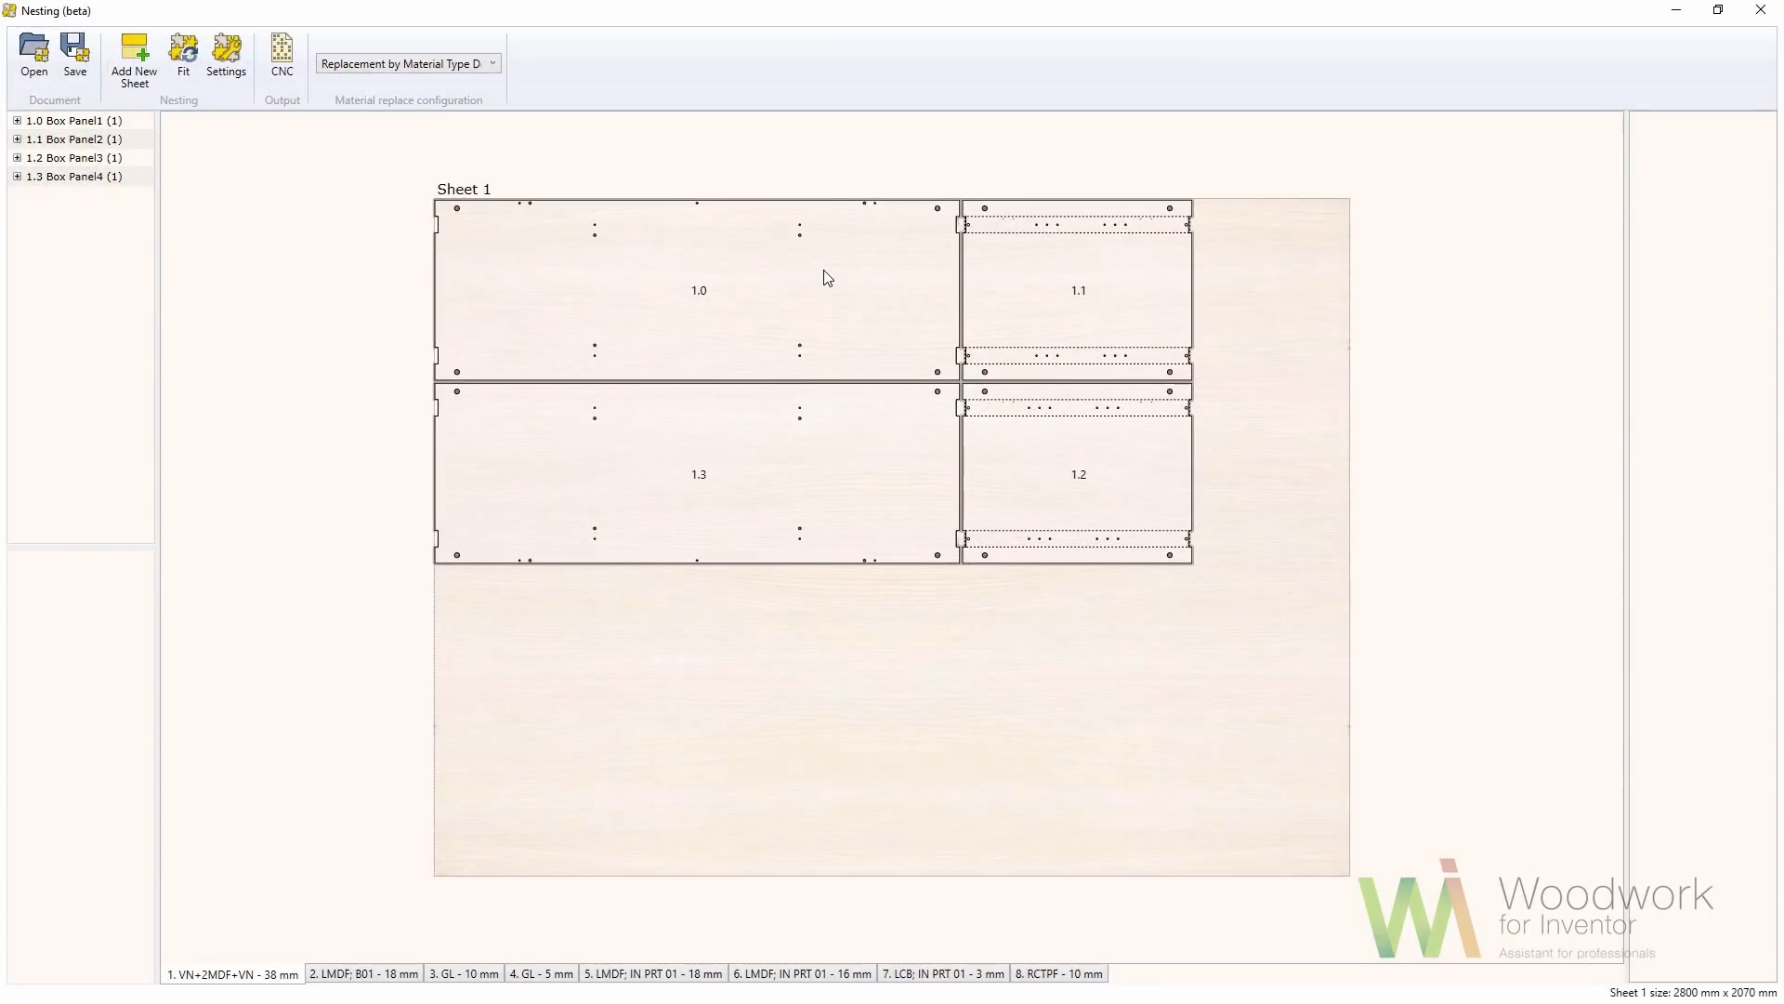
pyautogui.click(362, 975)
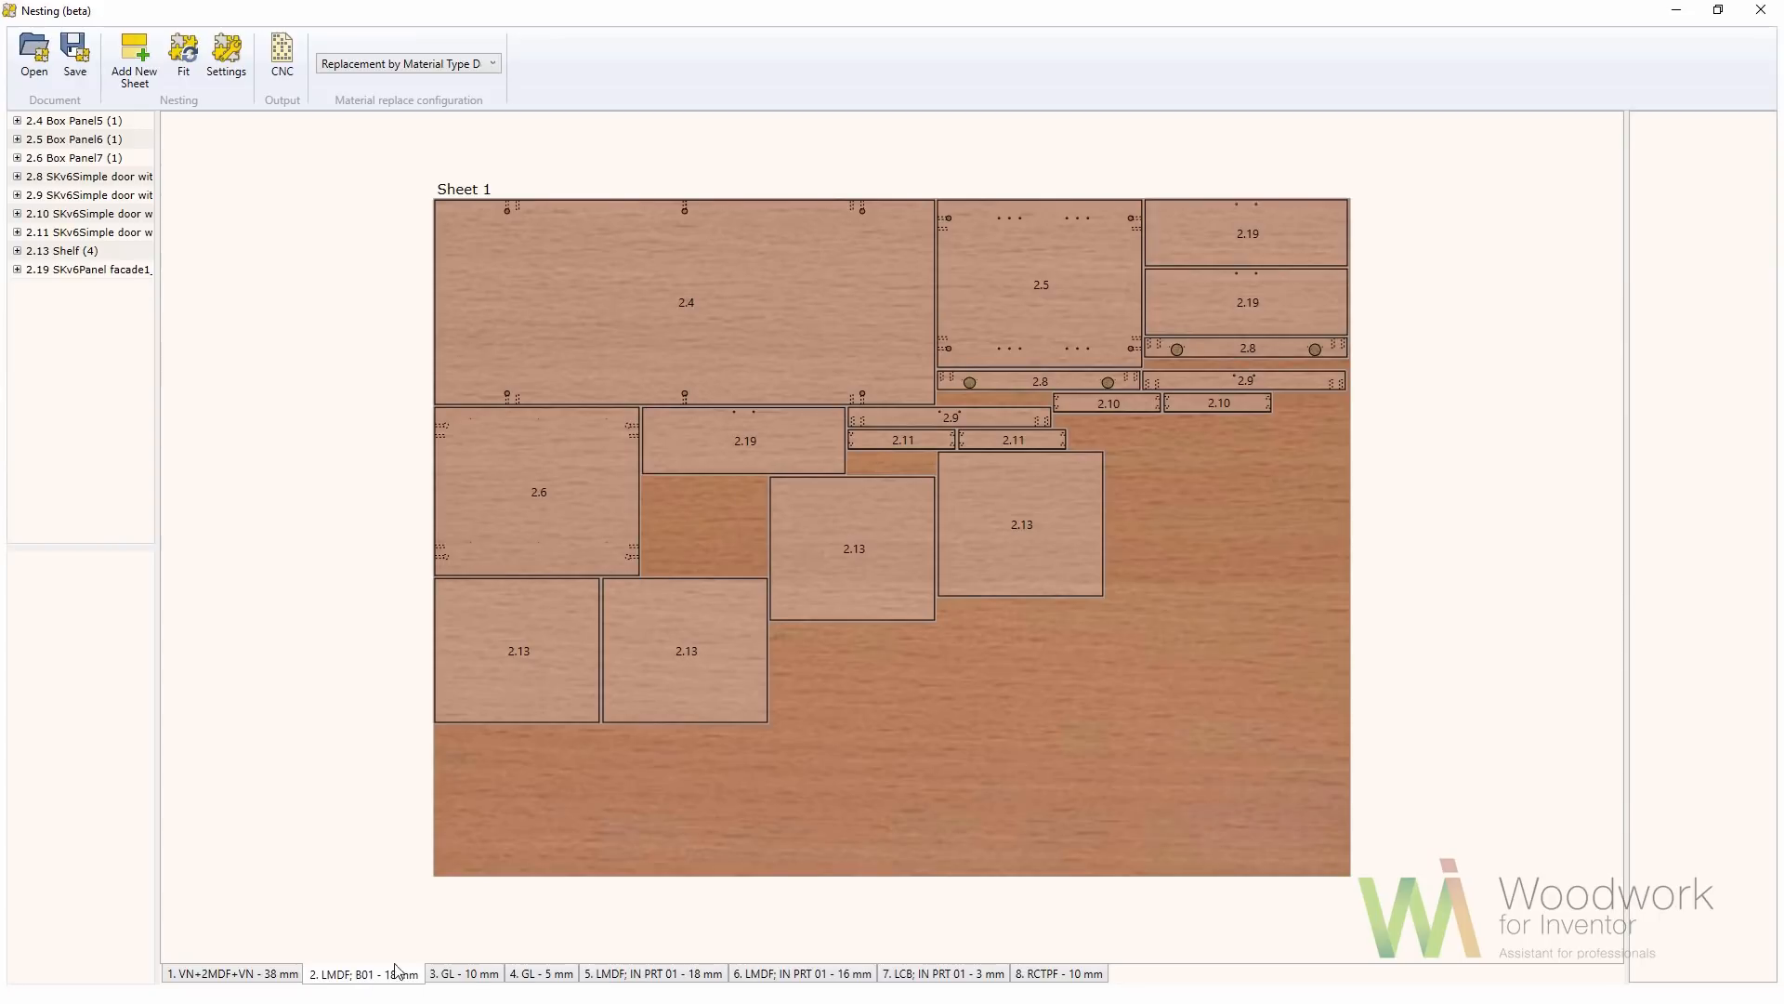
pyautogui.moveTo(535, 981)
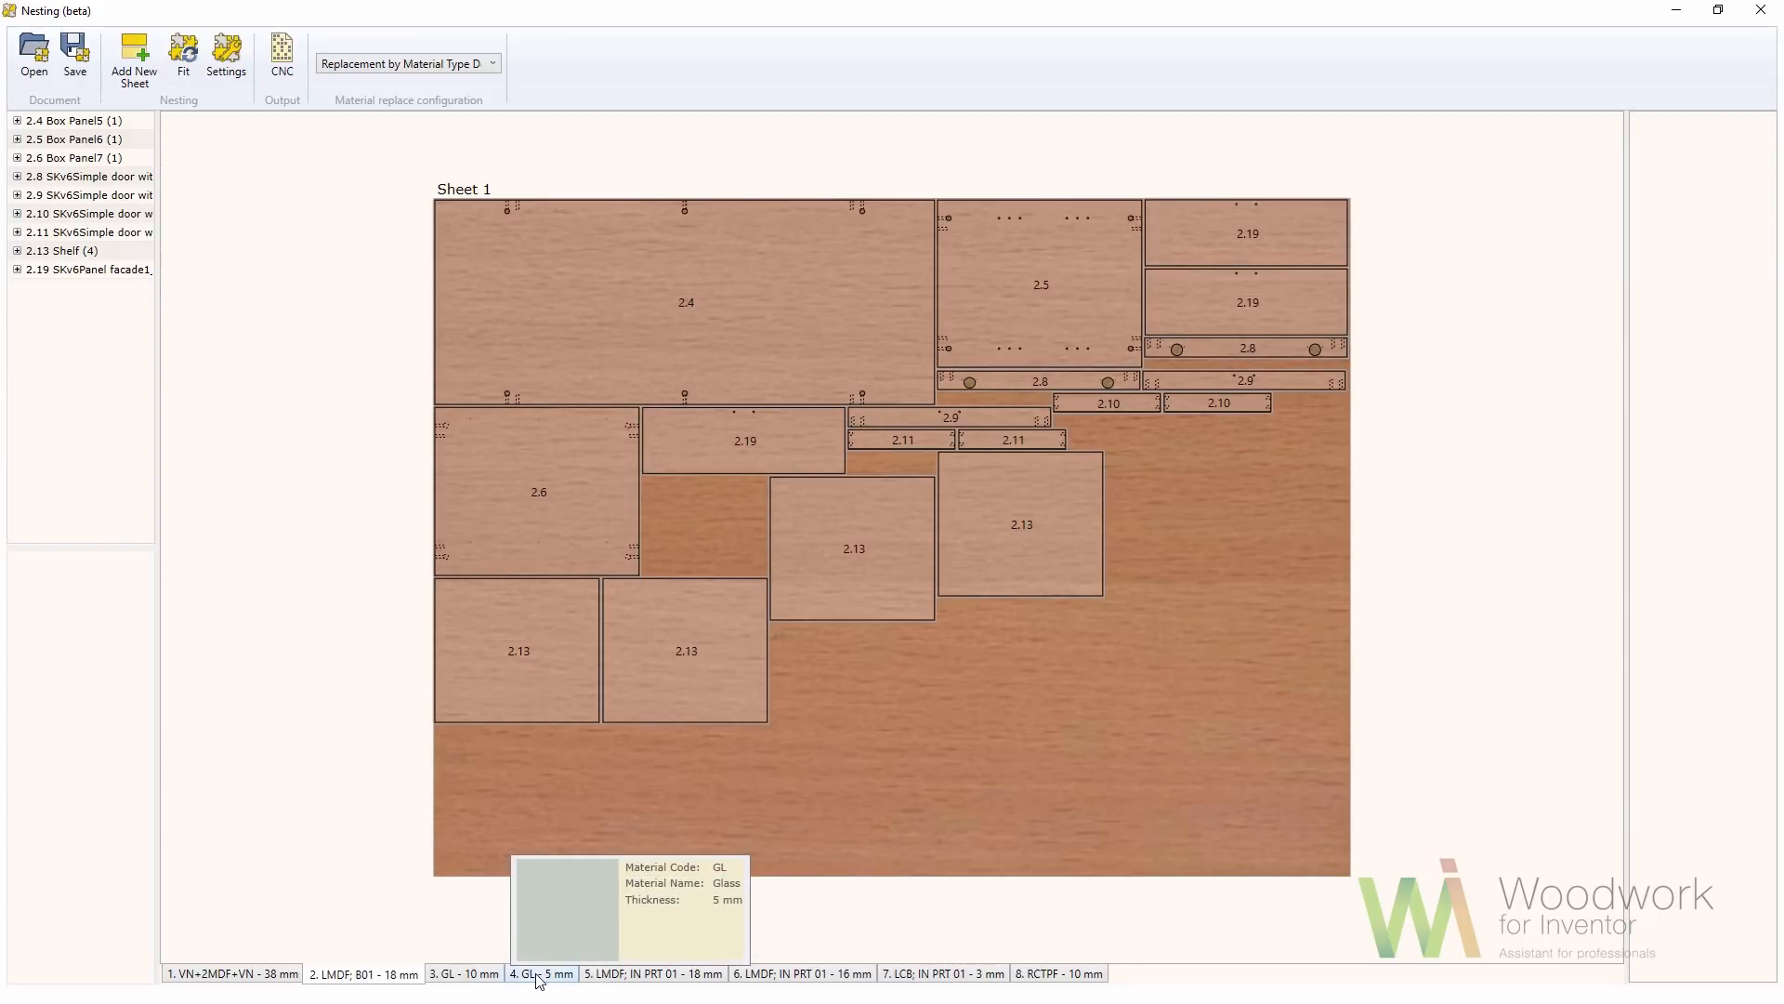
pyautogui.click(605, 974)
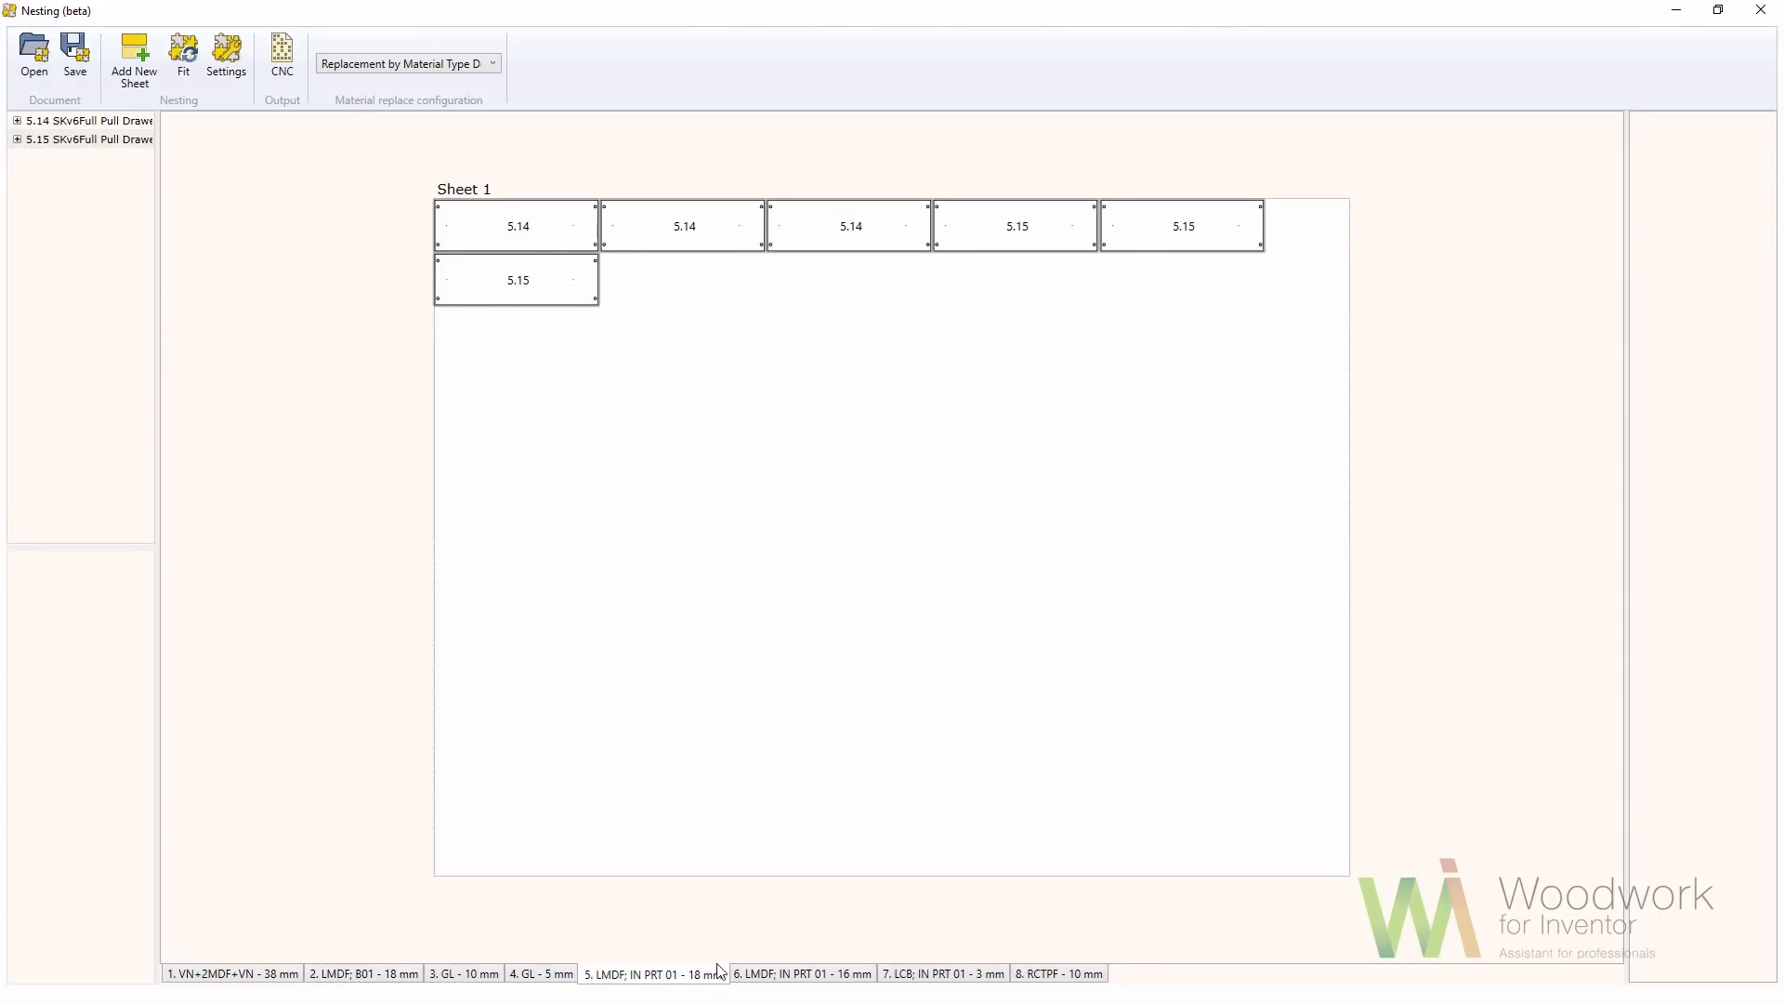
pyautogui.click(805, 974)
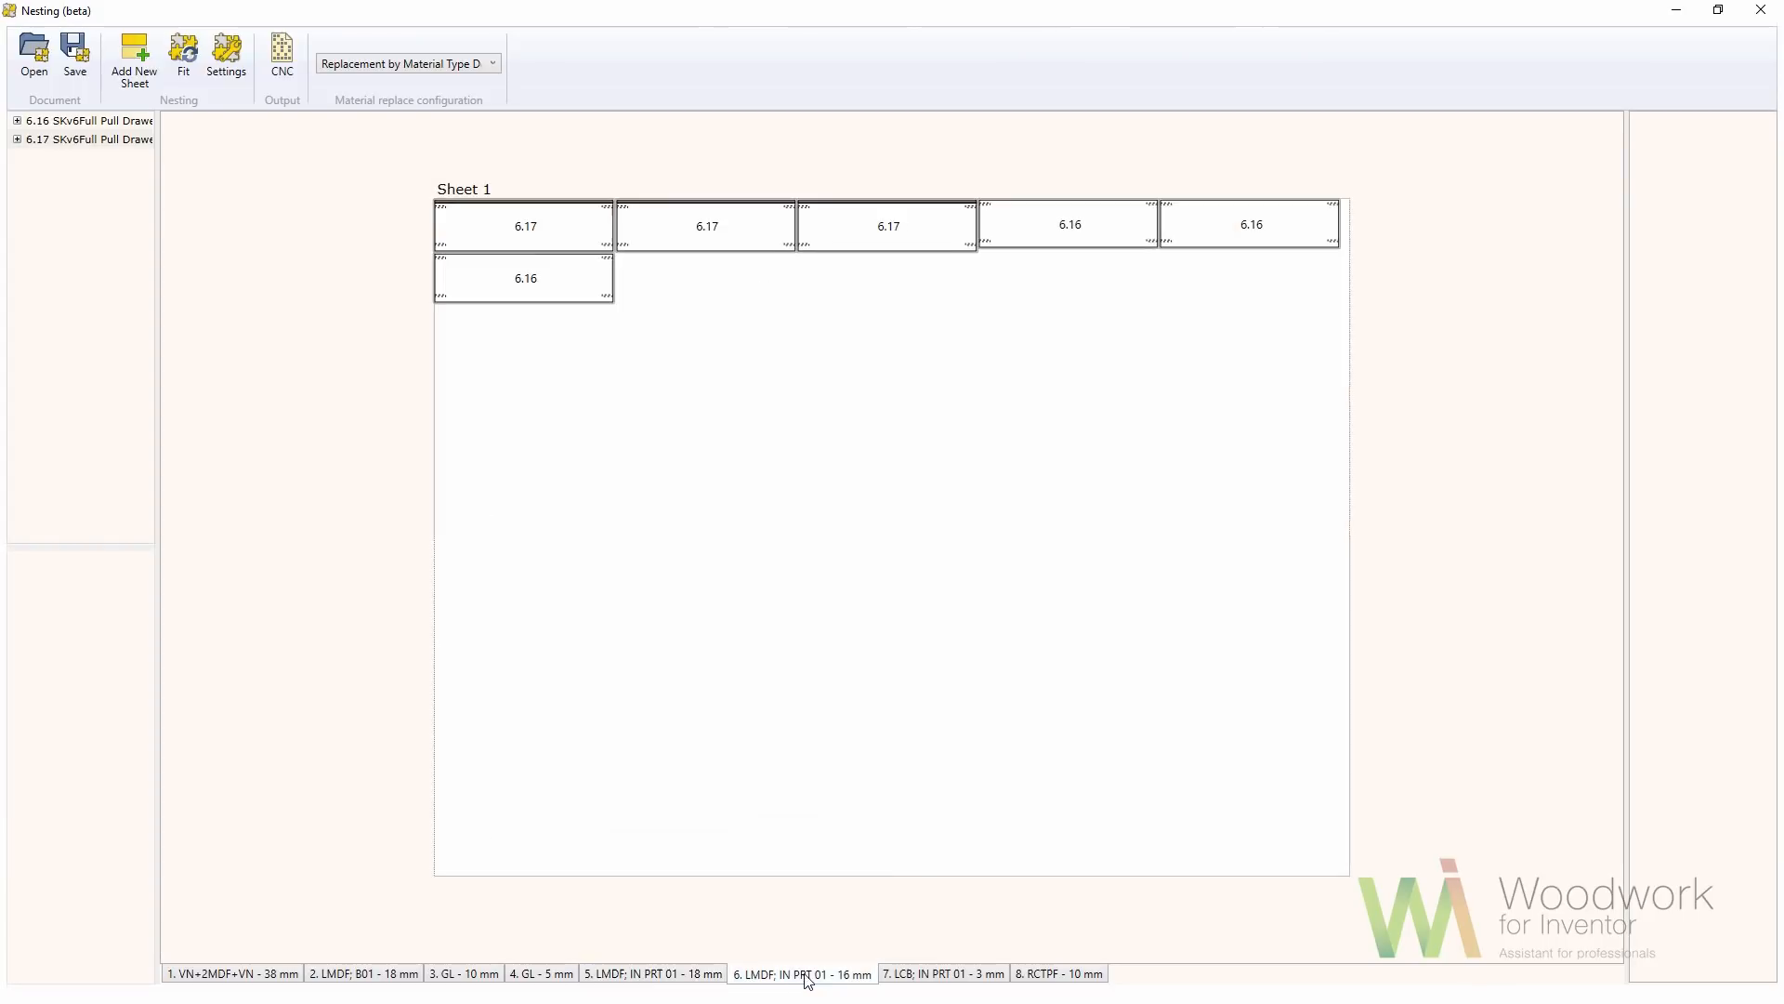
pyautogui.click(956, 977)
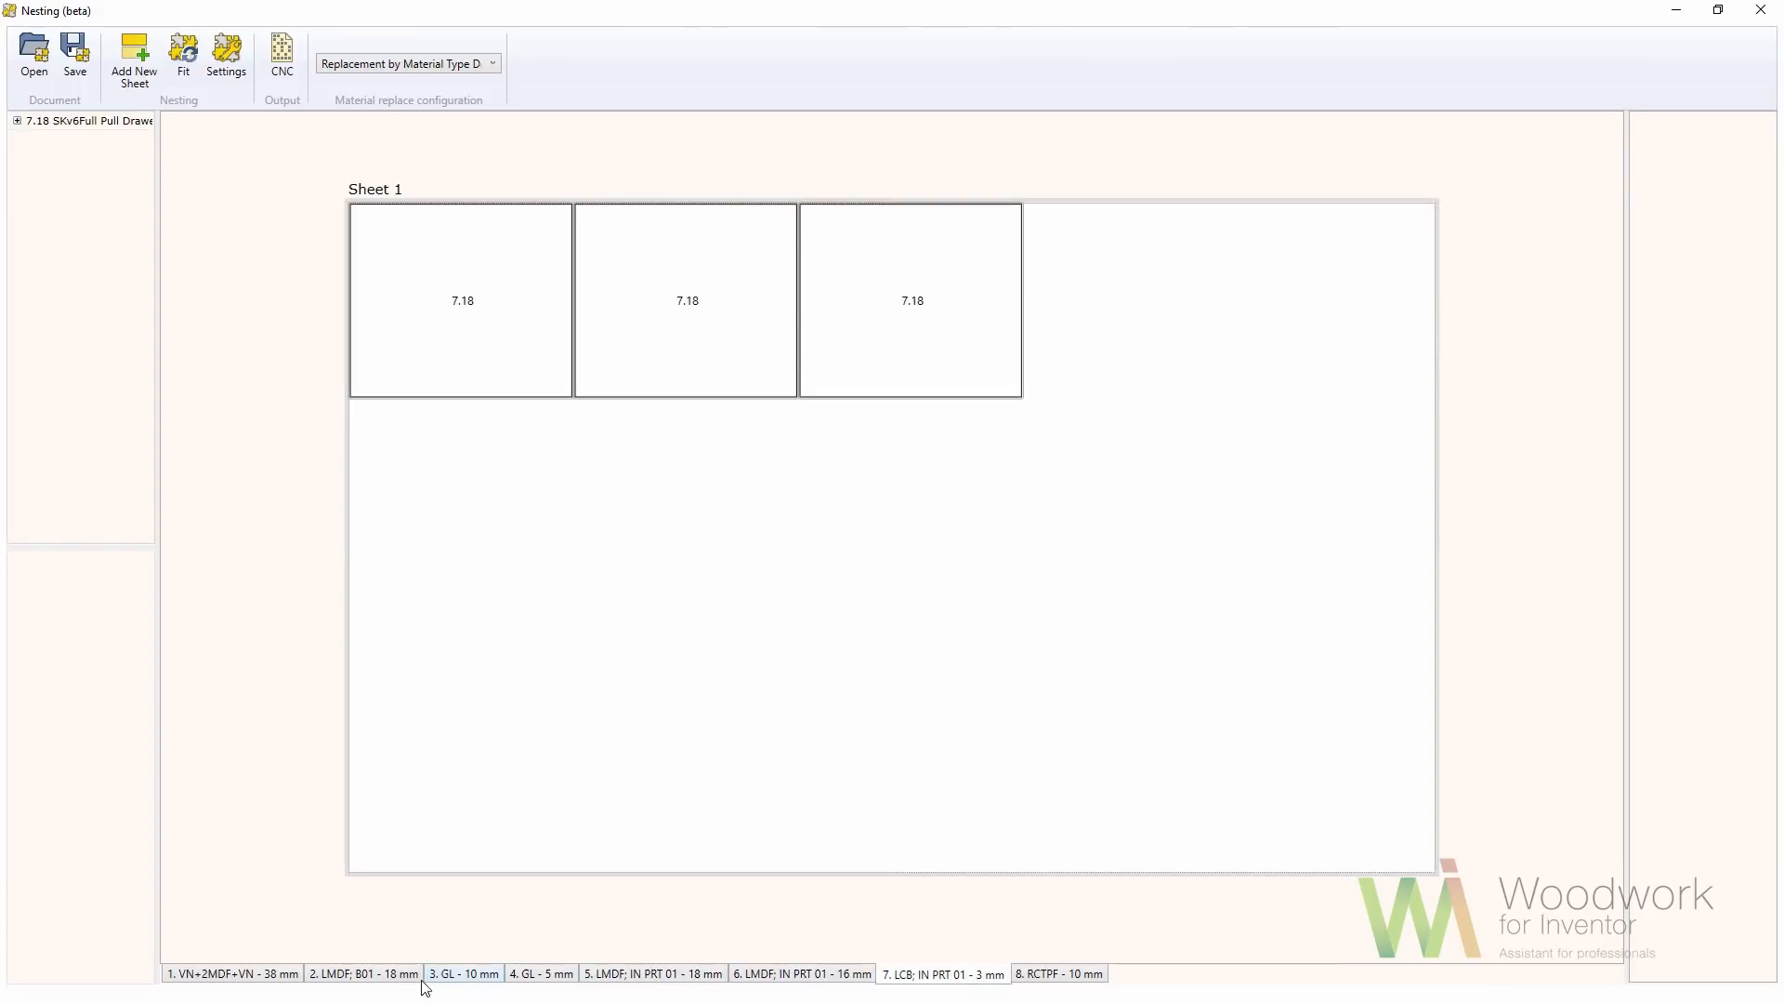
# Rearrange the four 2.13 shelves side by side below the other parts on the LMDF; B01 - 18 mm sheet and crop the sheet
pyautogui.click(406, 976)
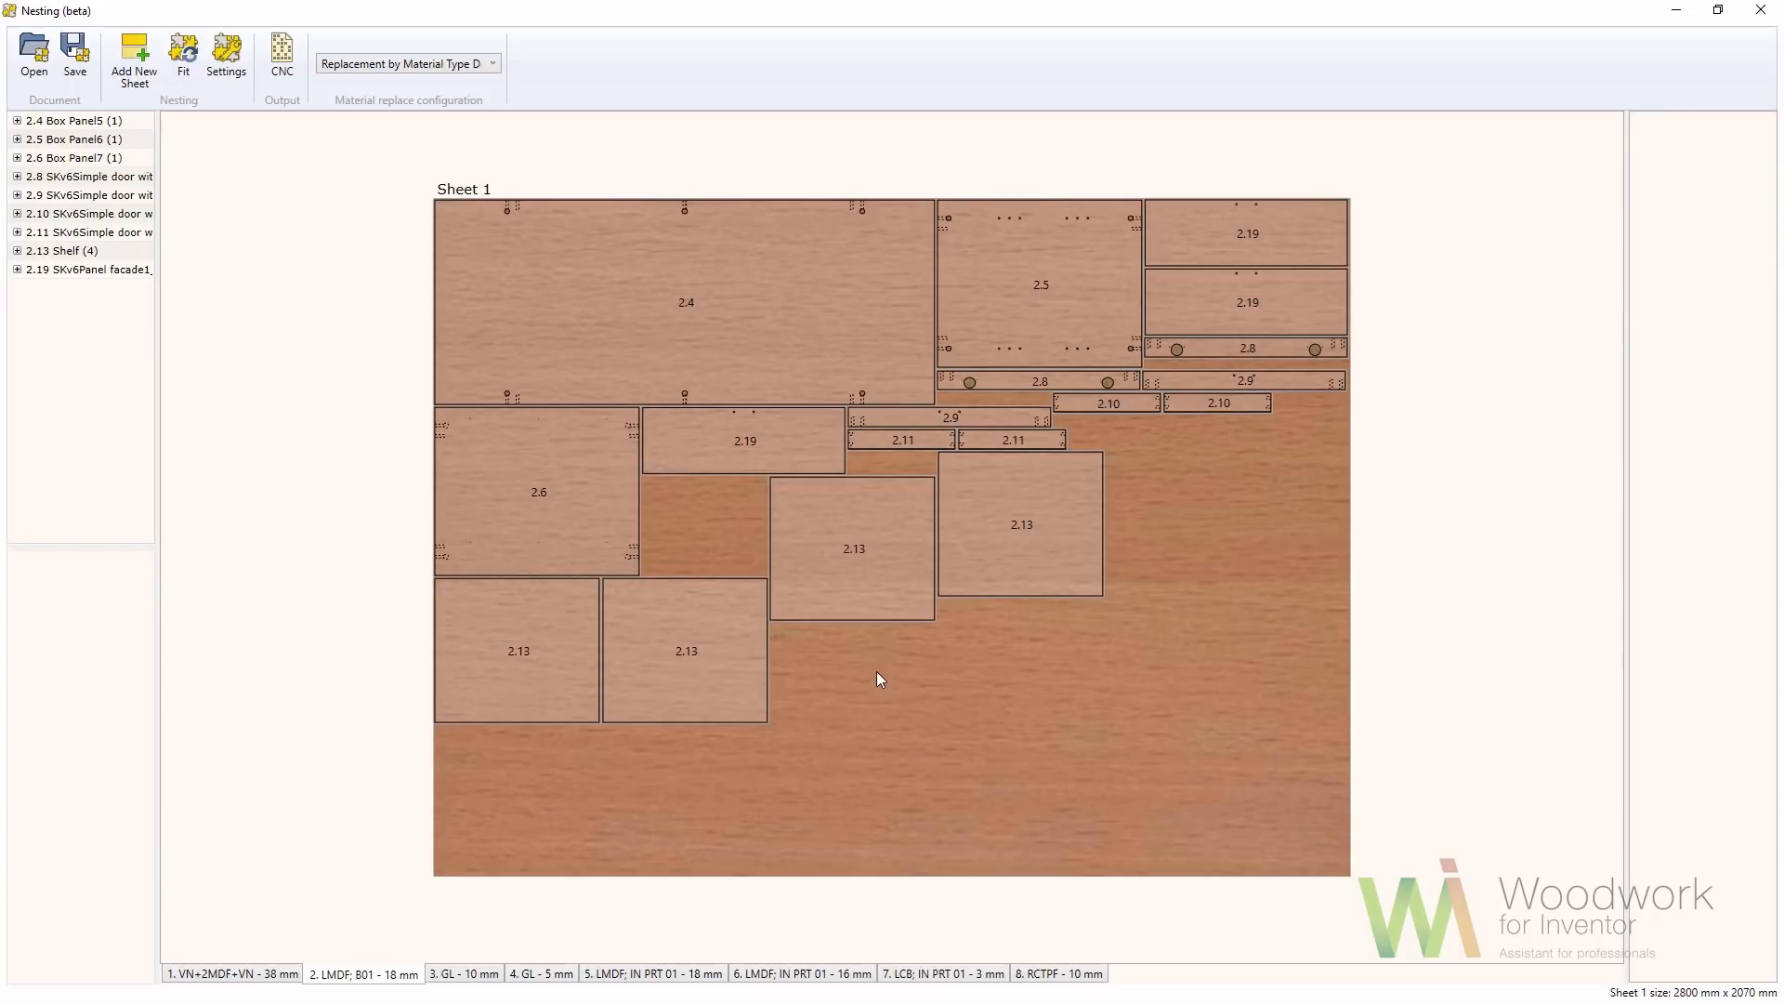
pyautogui.moveTo(881, 564); pyautogui.dragTo(1318, 351)
pyautogui.moveTo(1085, 476); pyautogui.dragTo(1202, 471)
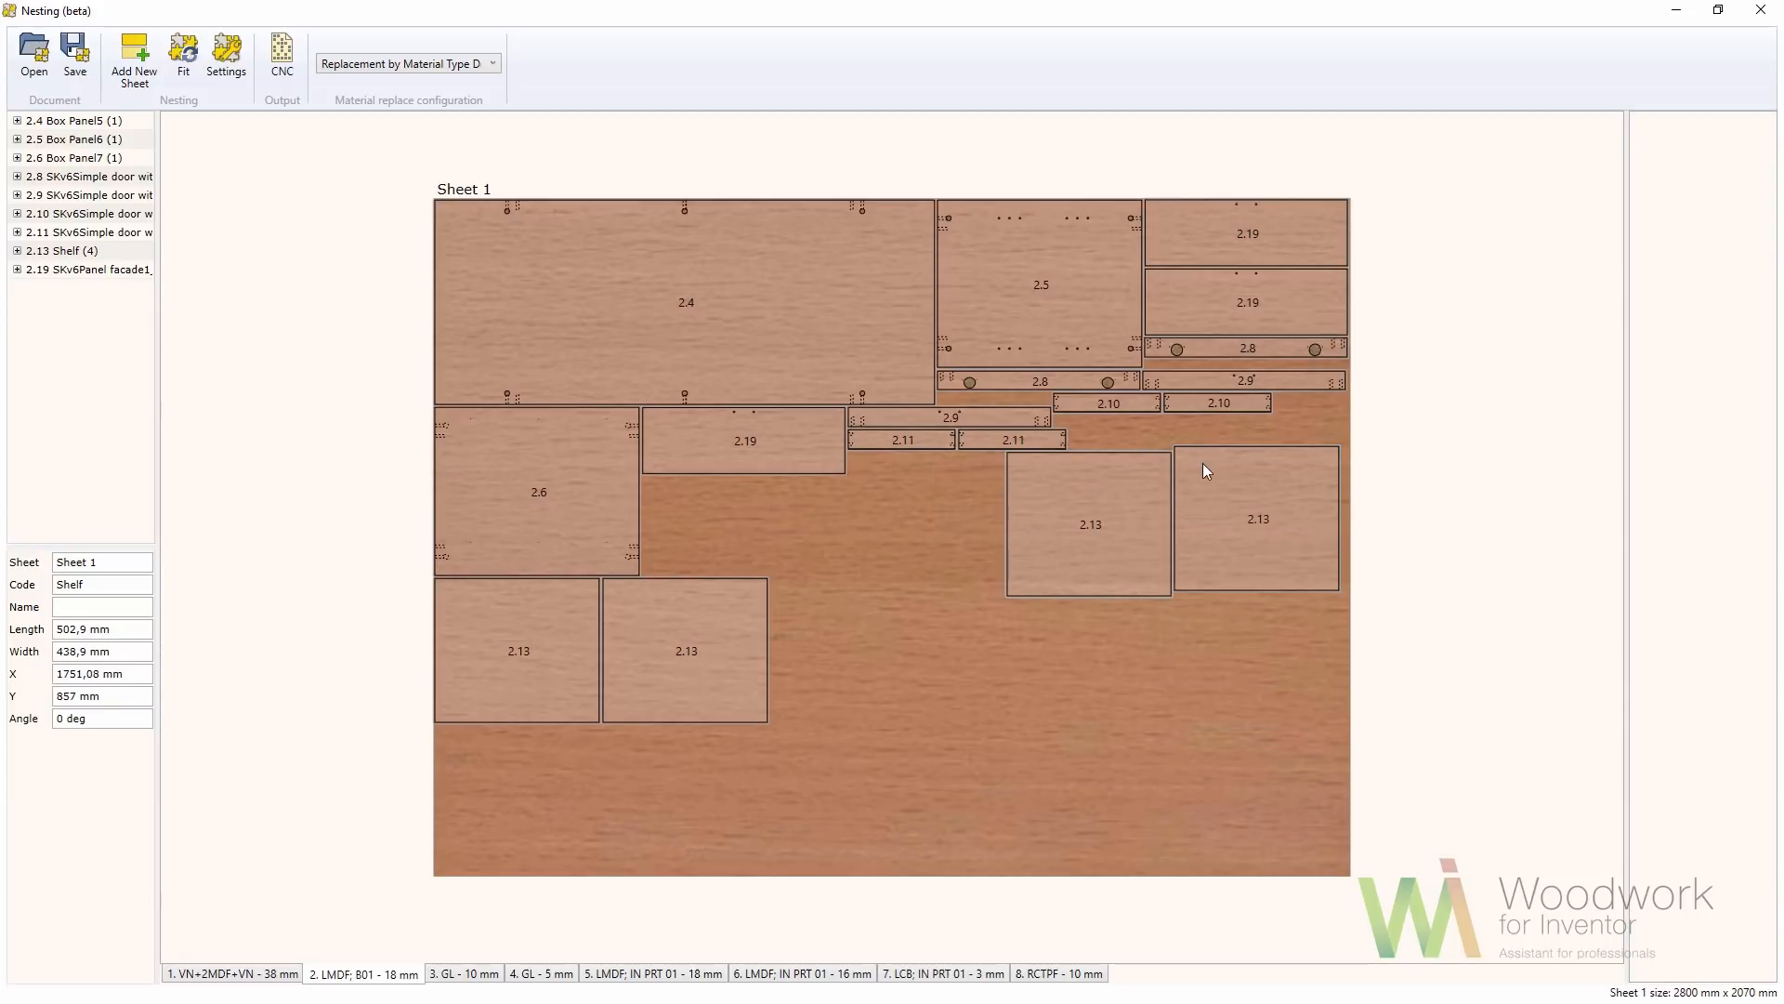
pyautogui.moveTo(758, 583); pyautogui.dragTo(1112, 400)
pyautogui.moveTo(1212, 522)
pyautogui.mouseDown()
pyautogui.moveTo(1246, 522)
pyautogui.moveTo(1179, 525)
pyautogui.mouseUp()
pyautogui.moveTo(962, 532); pyautogui.dragTo(990, 498)
pyautogui.moveTo(498, 646); pyautogui.dragTo(807, 398)
pyautogui.rightClick(1022, 689)
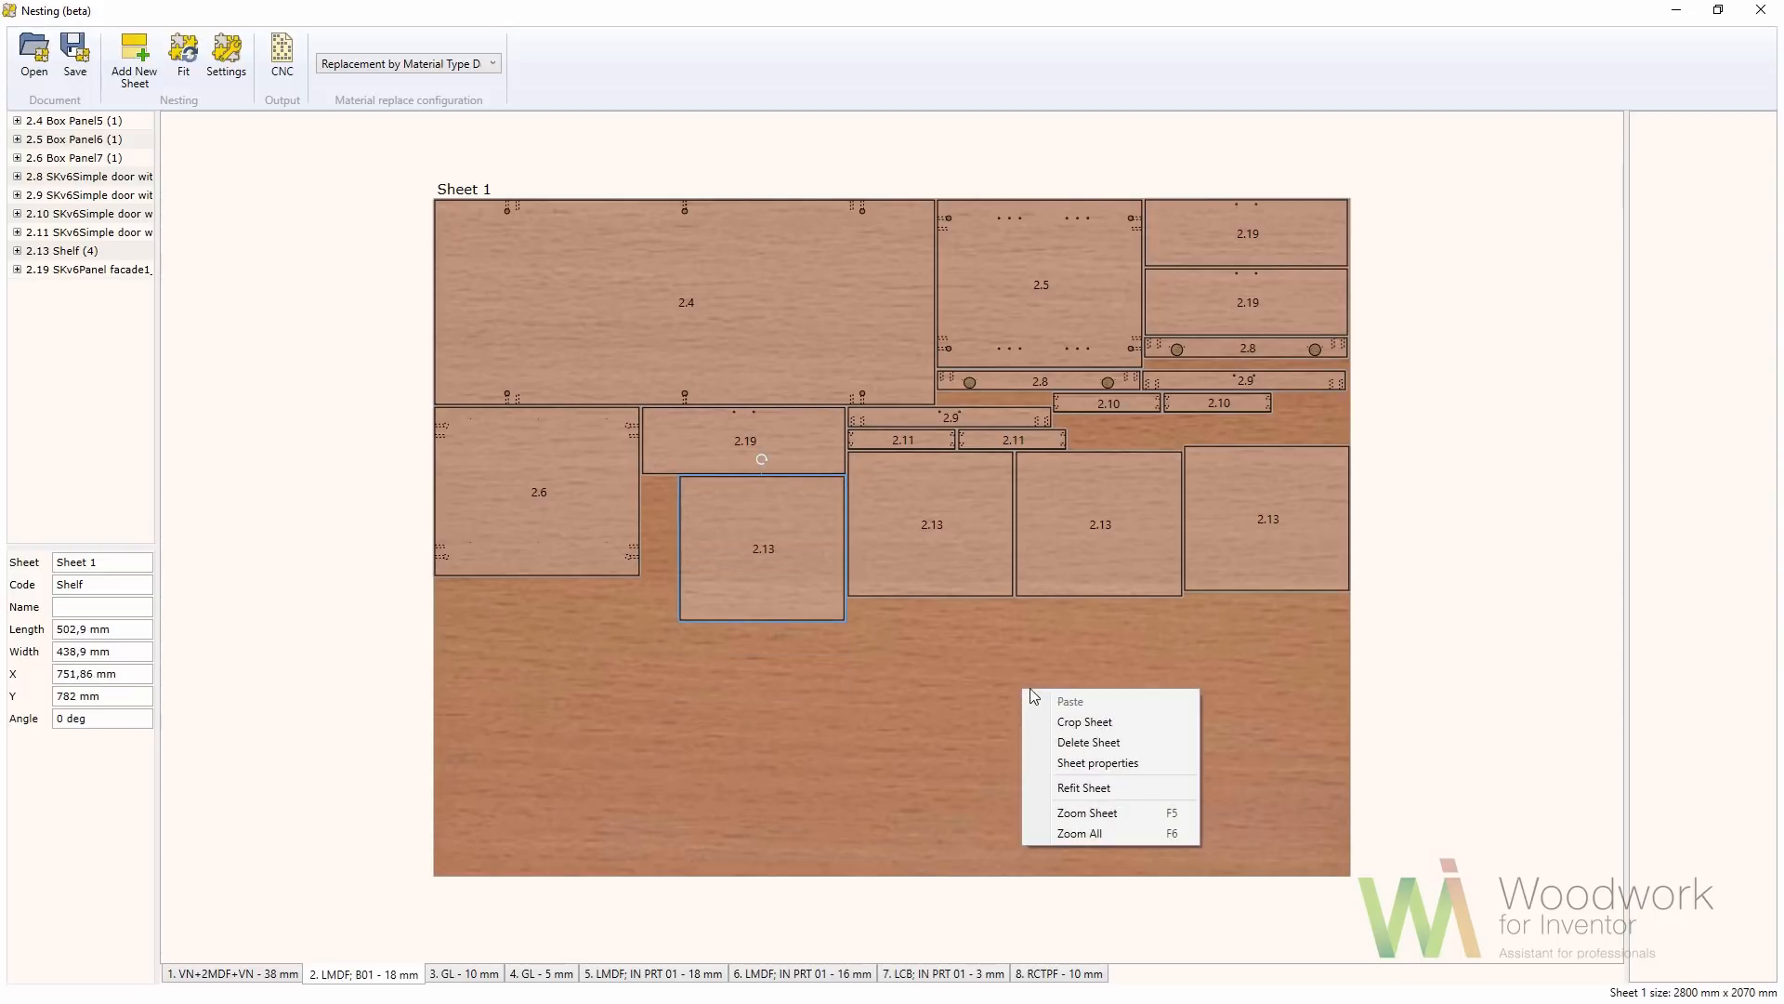
pyautogui.click(1092, 729)
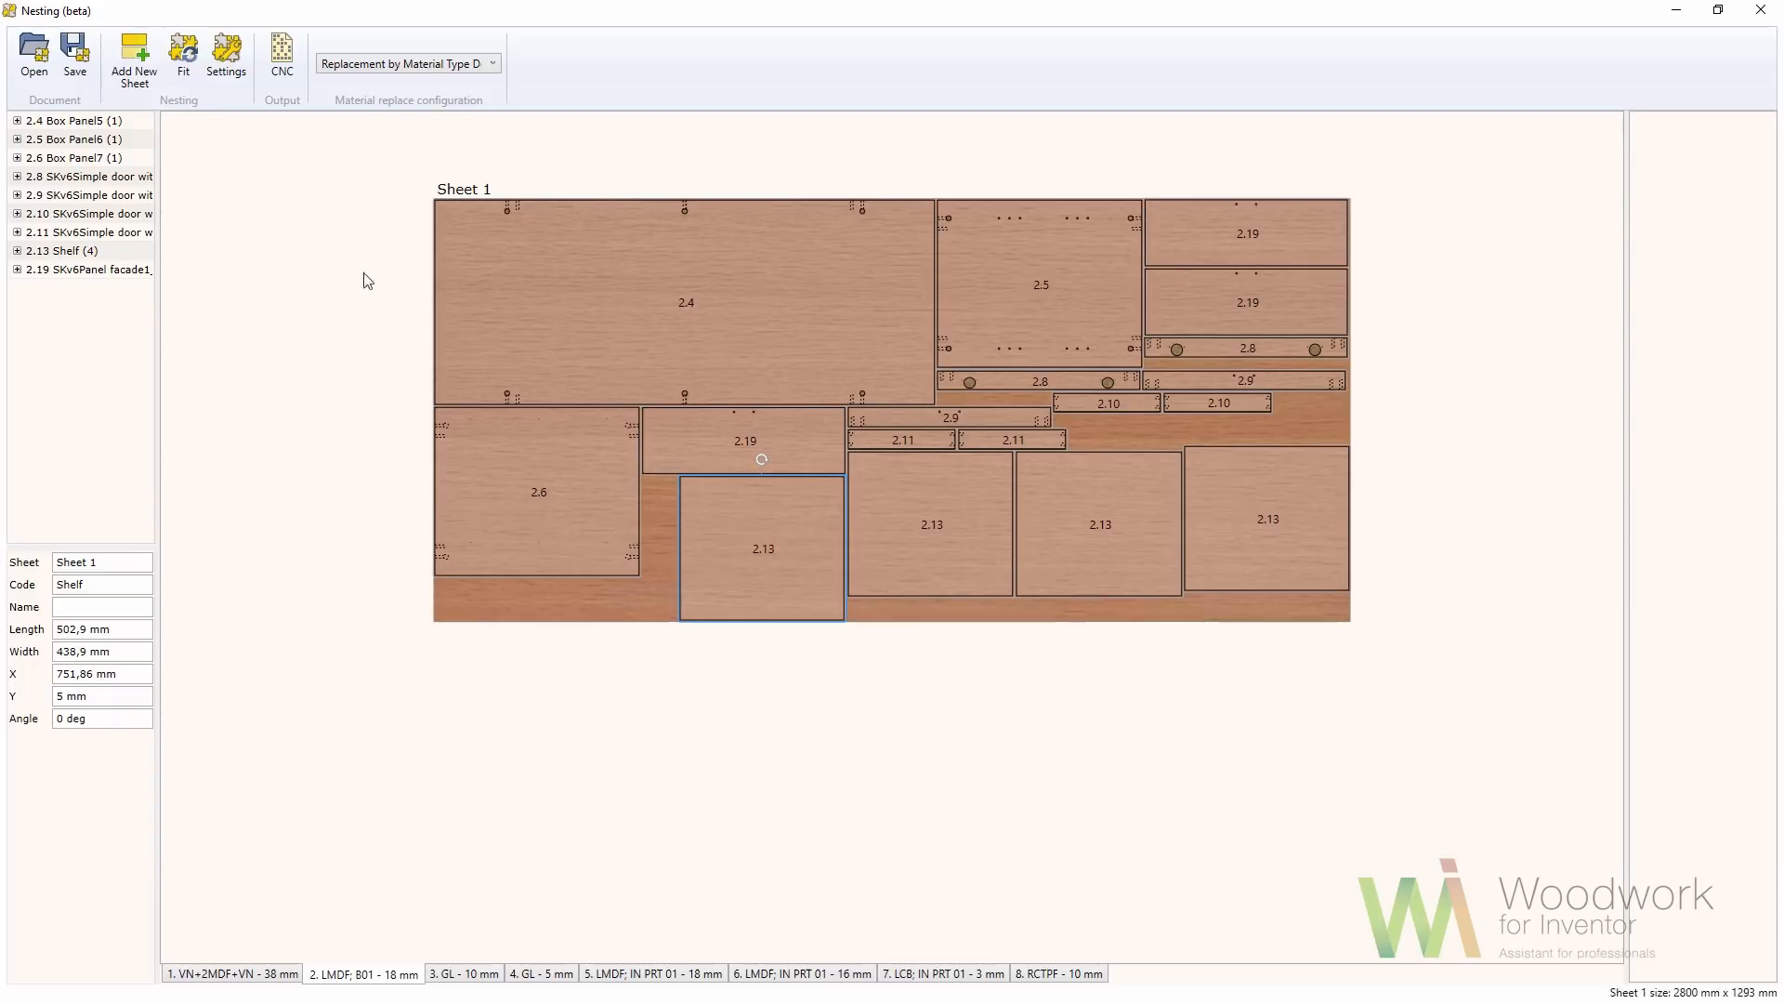
# Generate the nesting's DXF files in the Nesting files folder inside Sales kit\V7 and open their output directory
pyautogui.click(282, 56)
pyautogui.click(1031, 513)
pyautogui.scroll(-1, 892, 562)
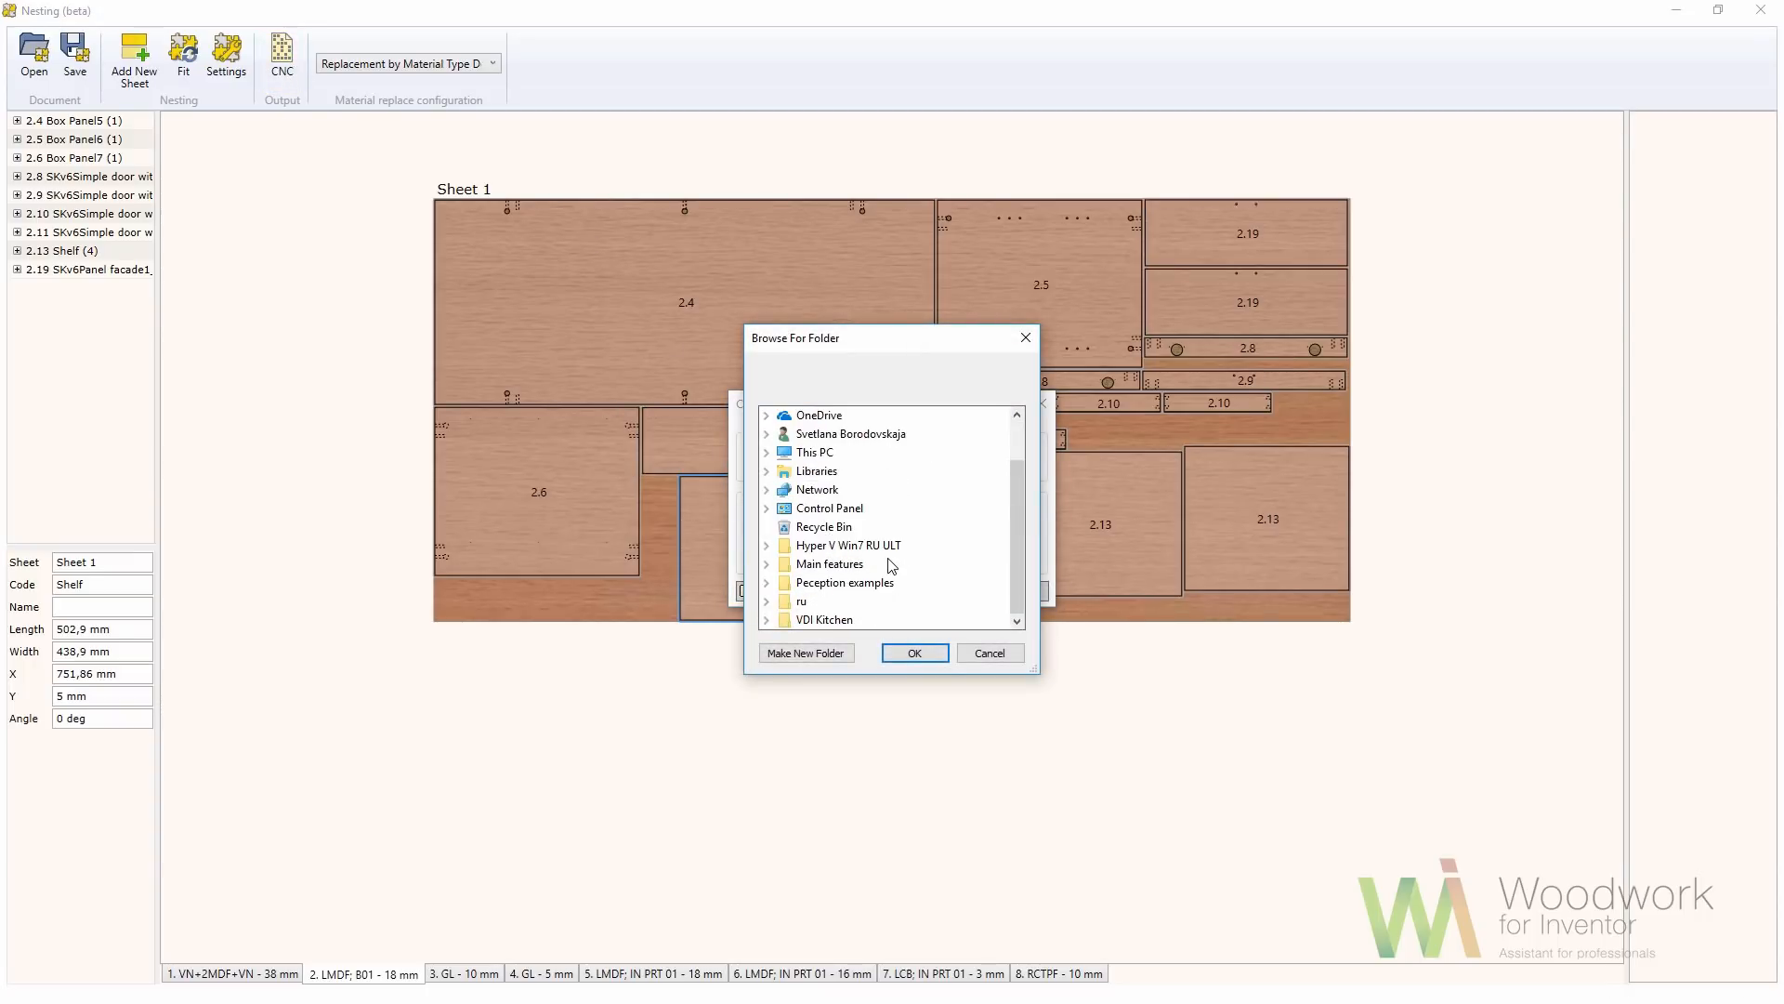
pyautogui.click(815, 453)
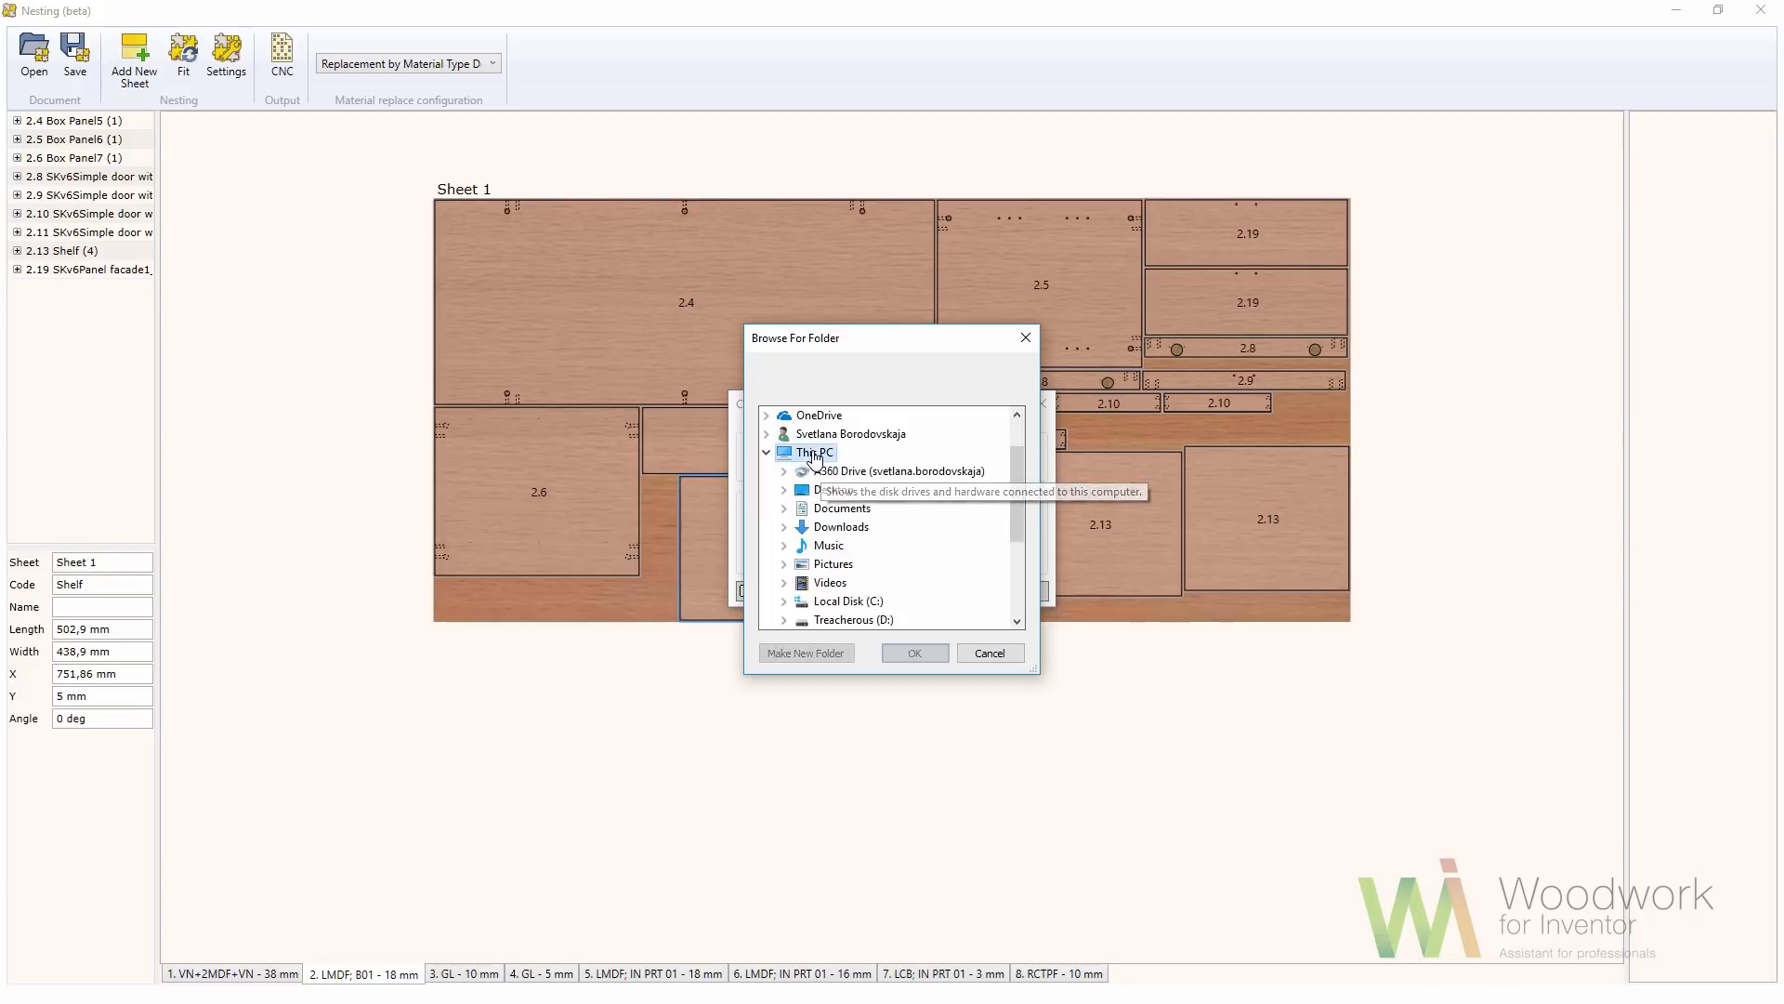
pyautogui.click(849, 601)
pyautogui.scroll(-5, 917, 595)
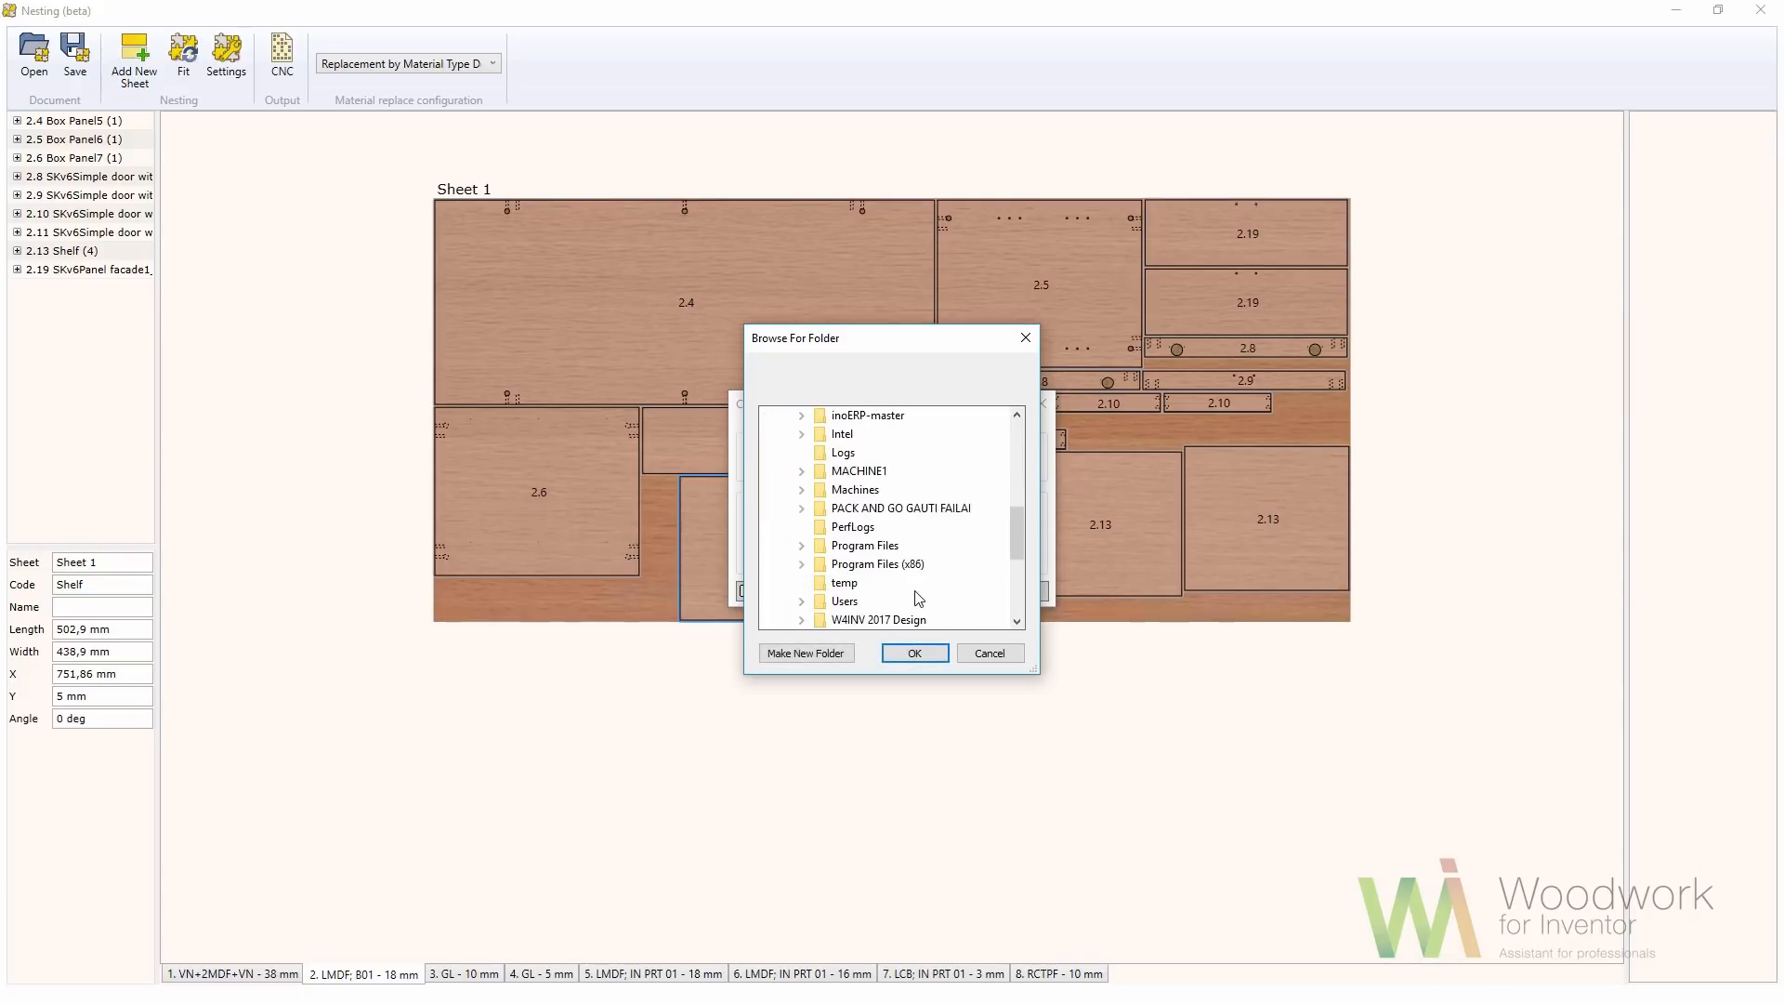
pyautogui.click(916, 617)
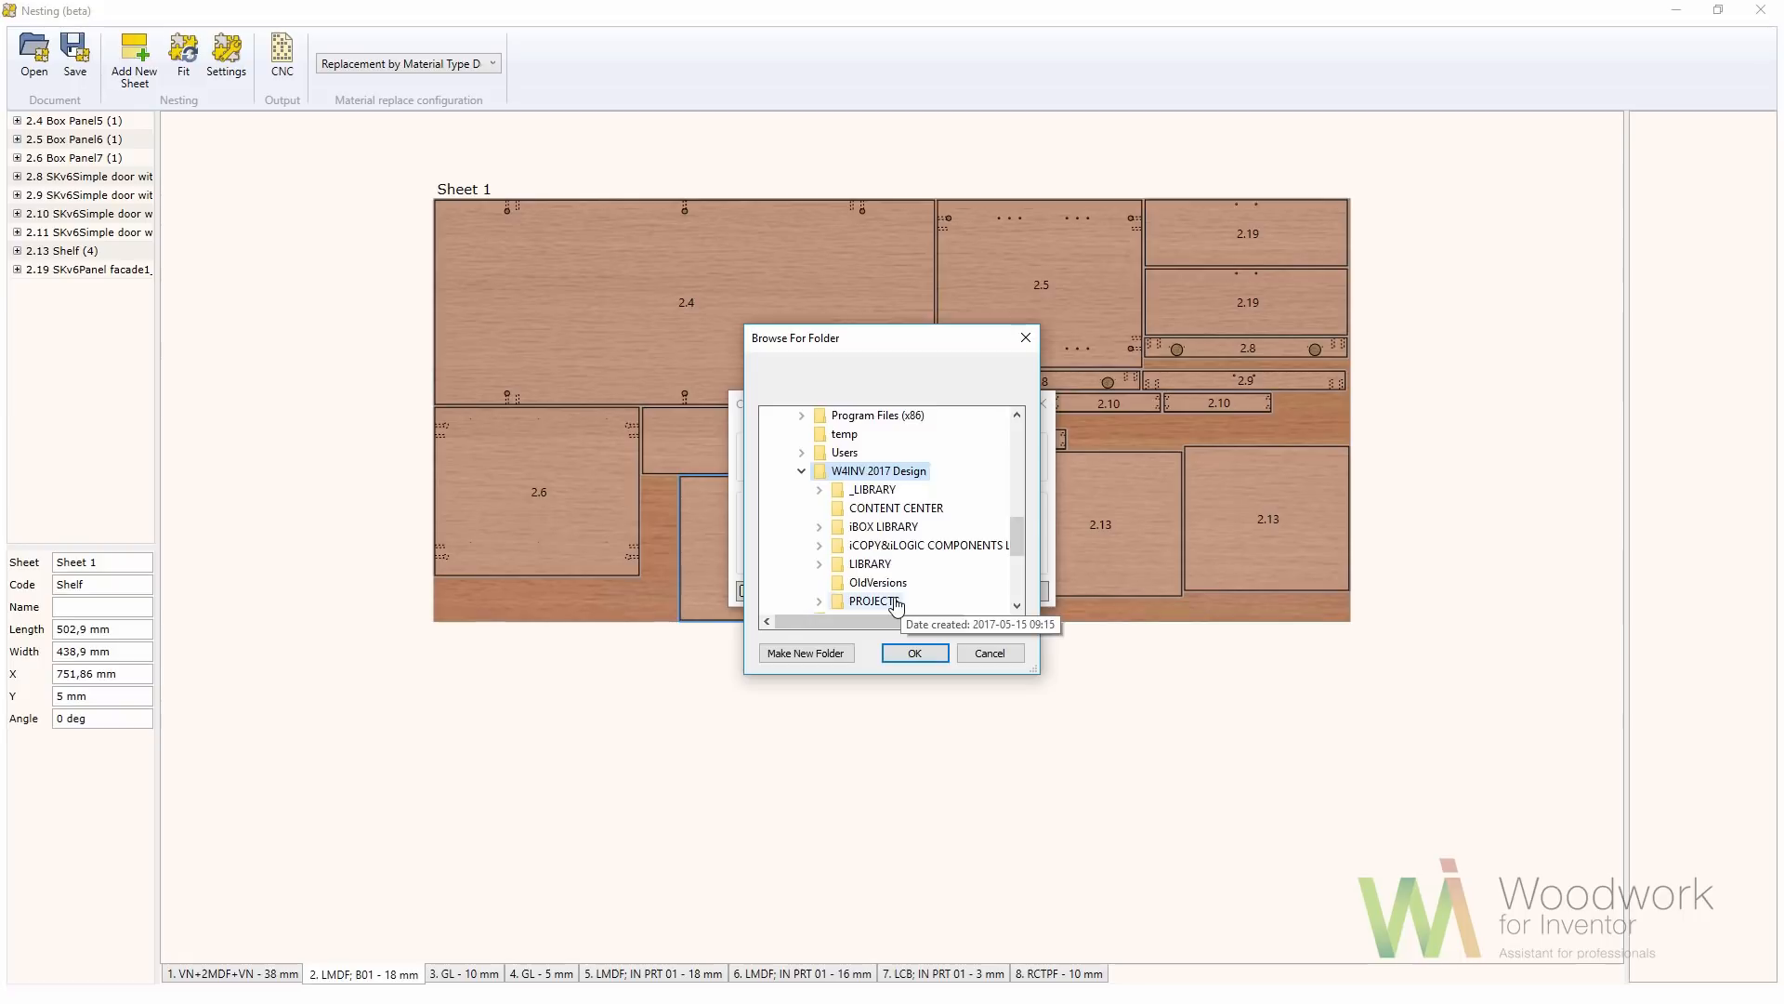
pyautogui.click(901, 602)
pyautogui.click(956, 564)
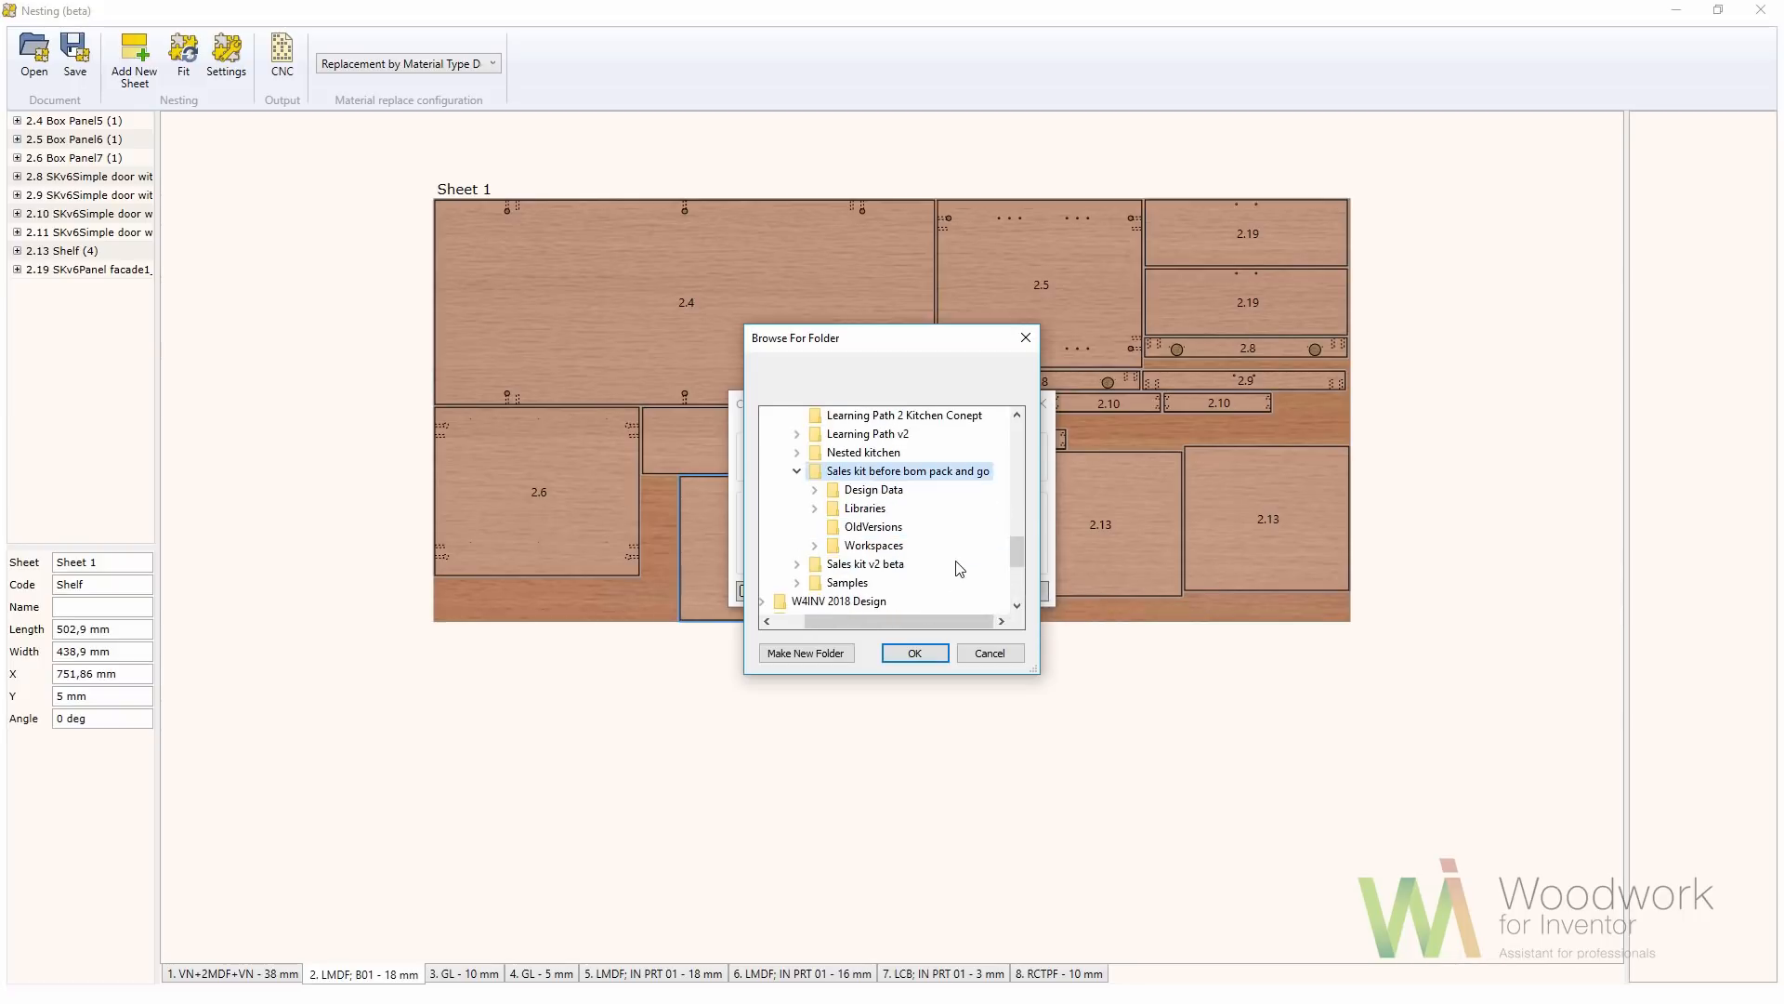
pyautogui.click(894, 547)
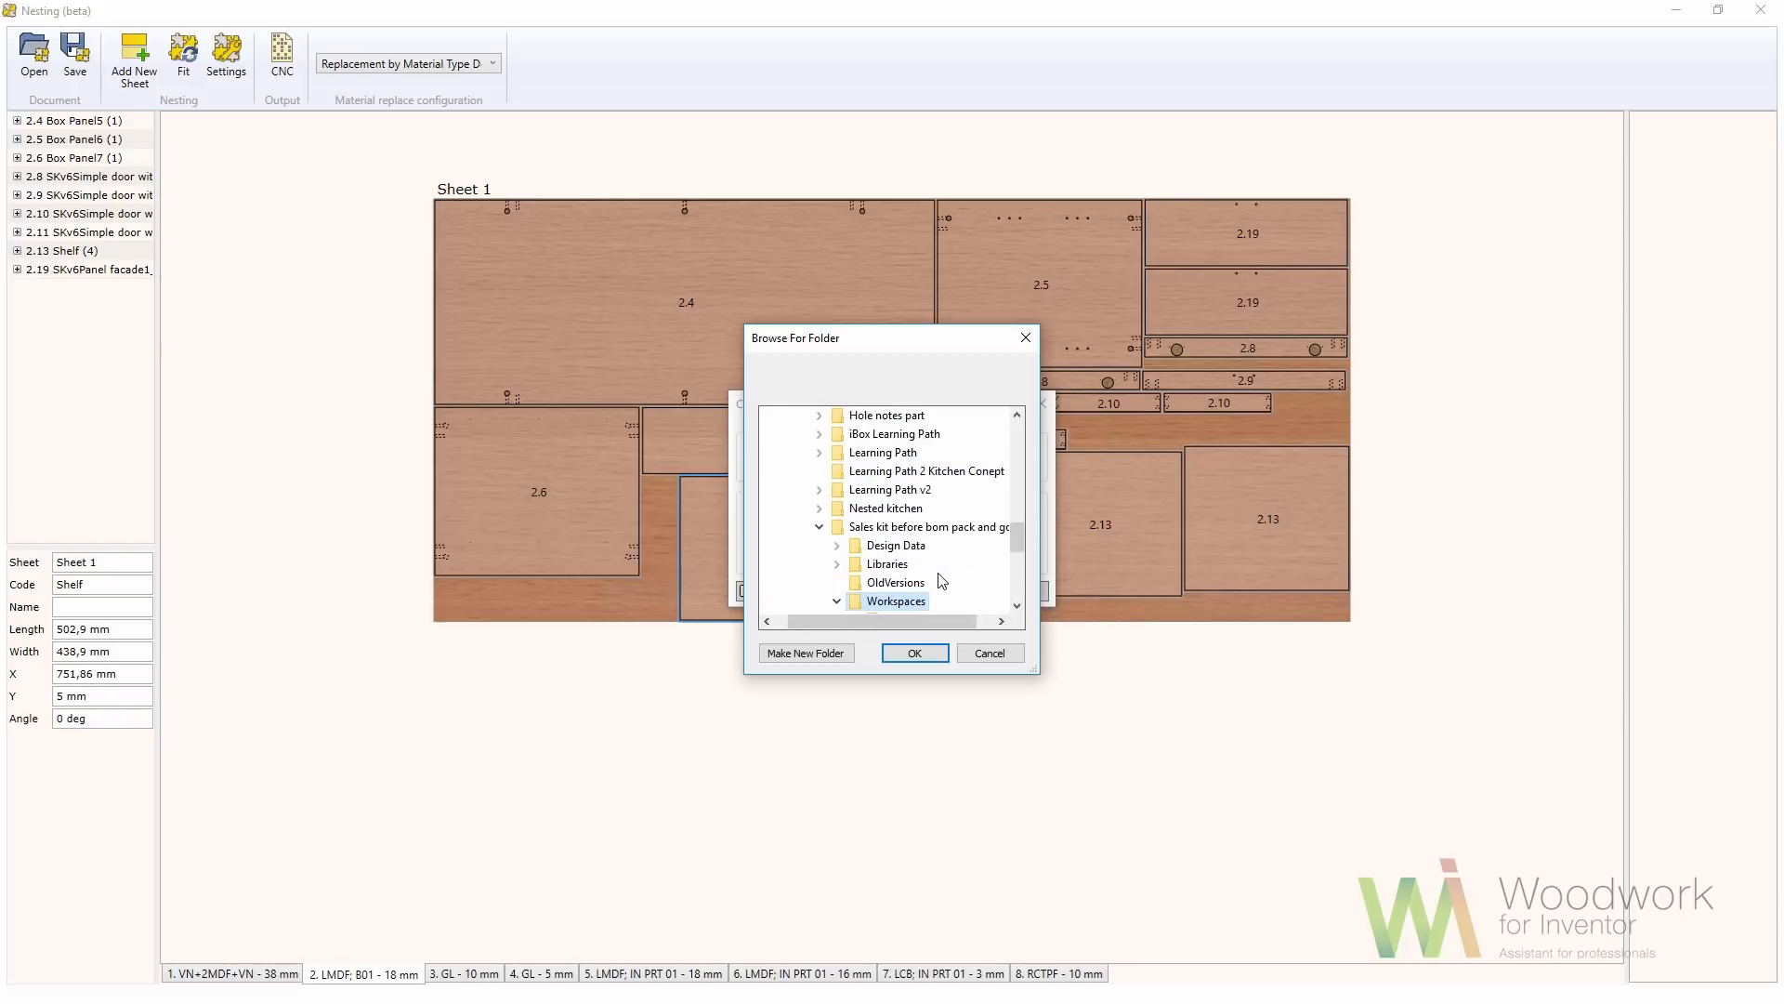
pyautogui.click(945, 550)
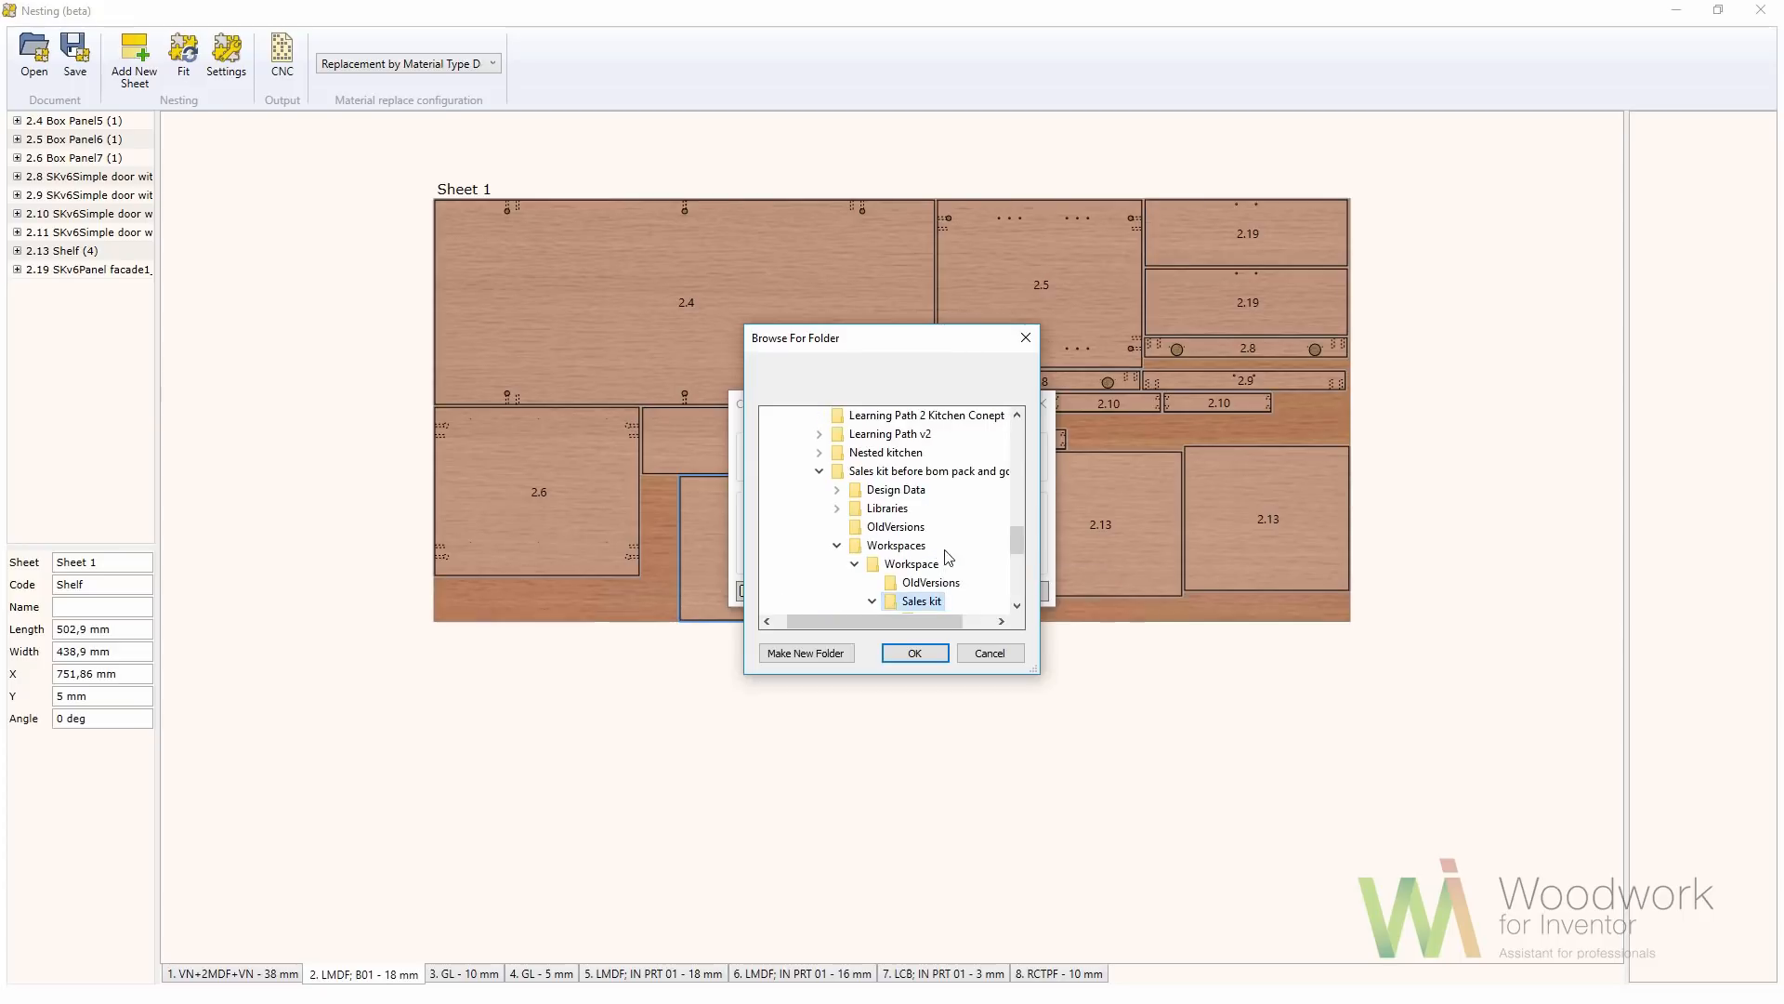
pyautogui.click(964, 583)
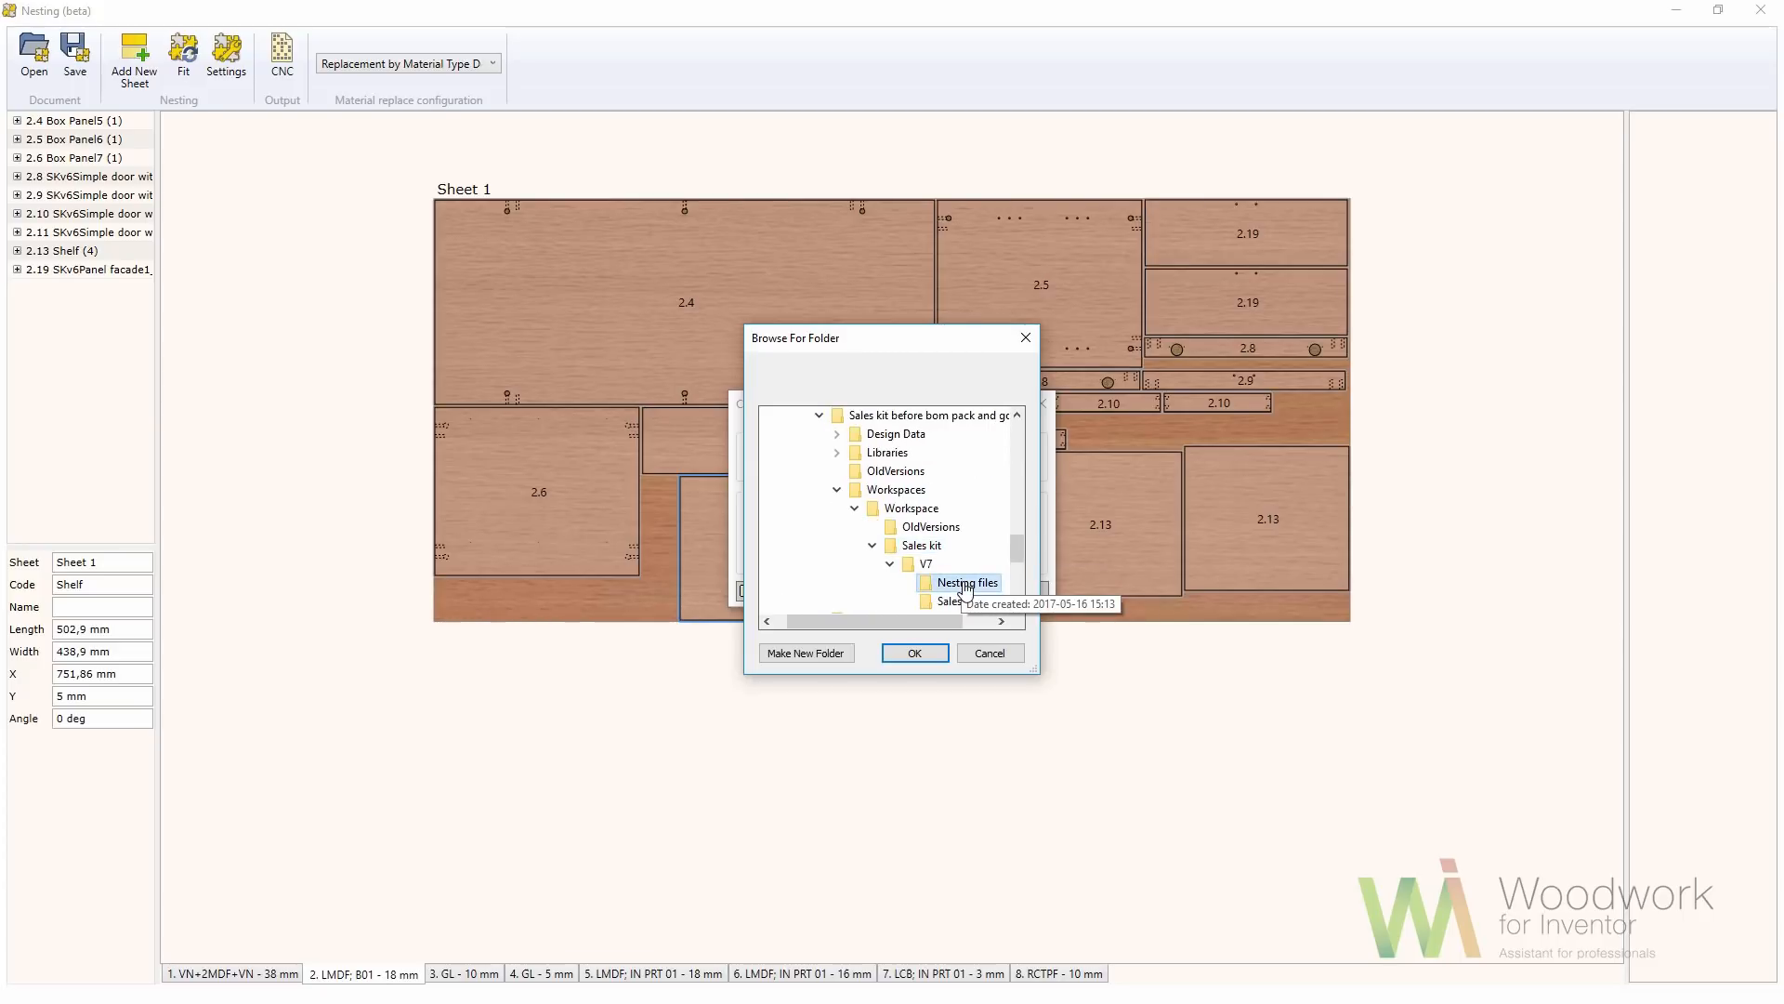
pyautogui.click(923, 652)
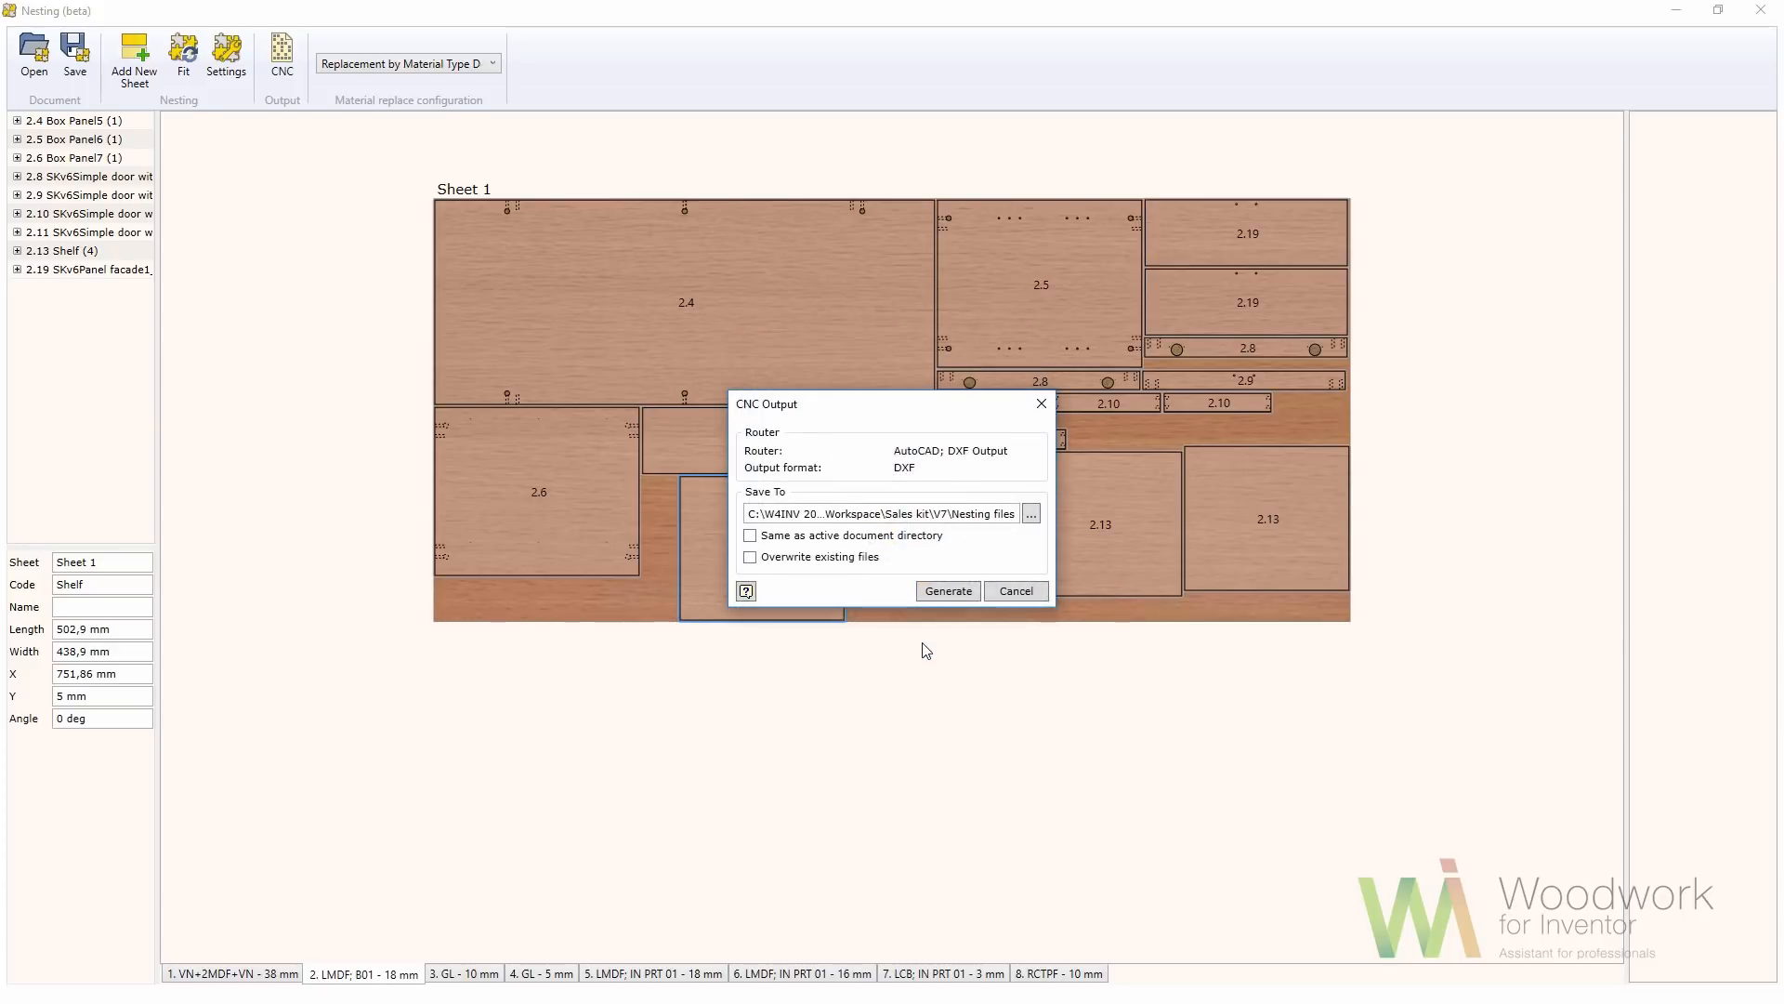
pyautogui.click(948, 591)
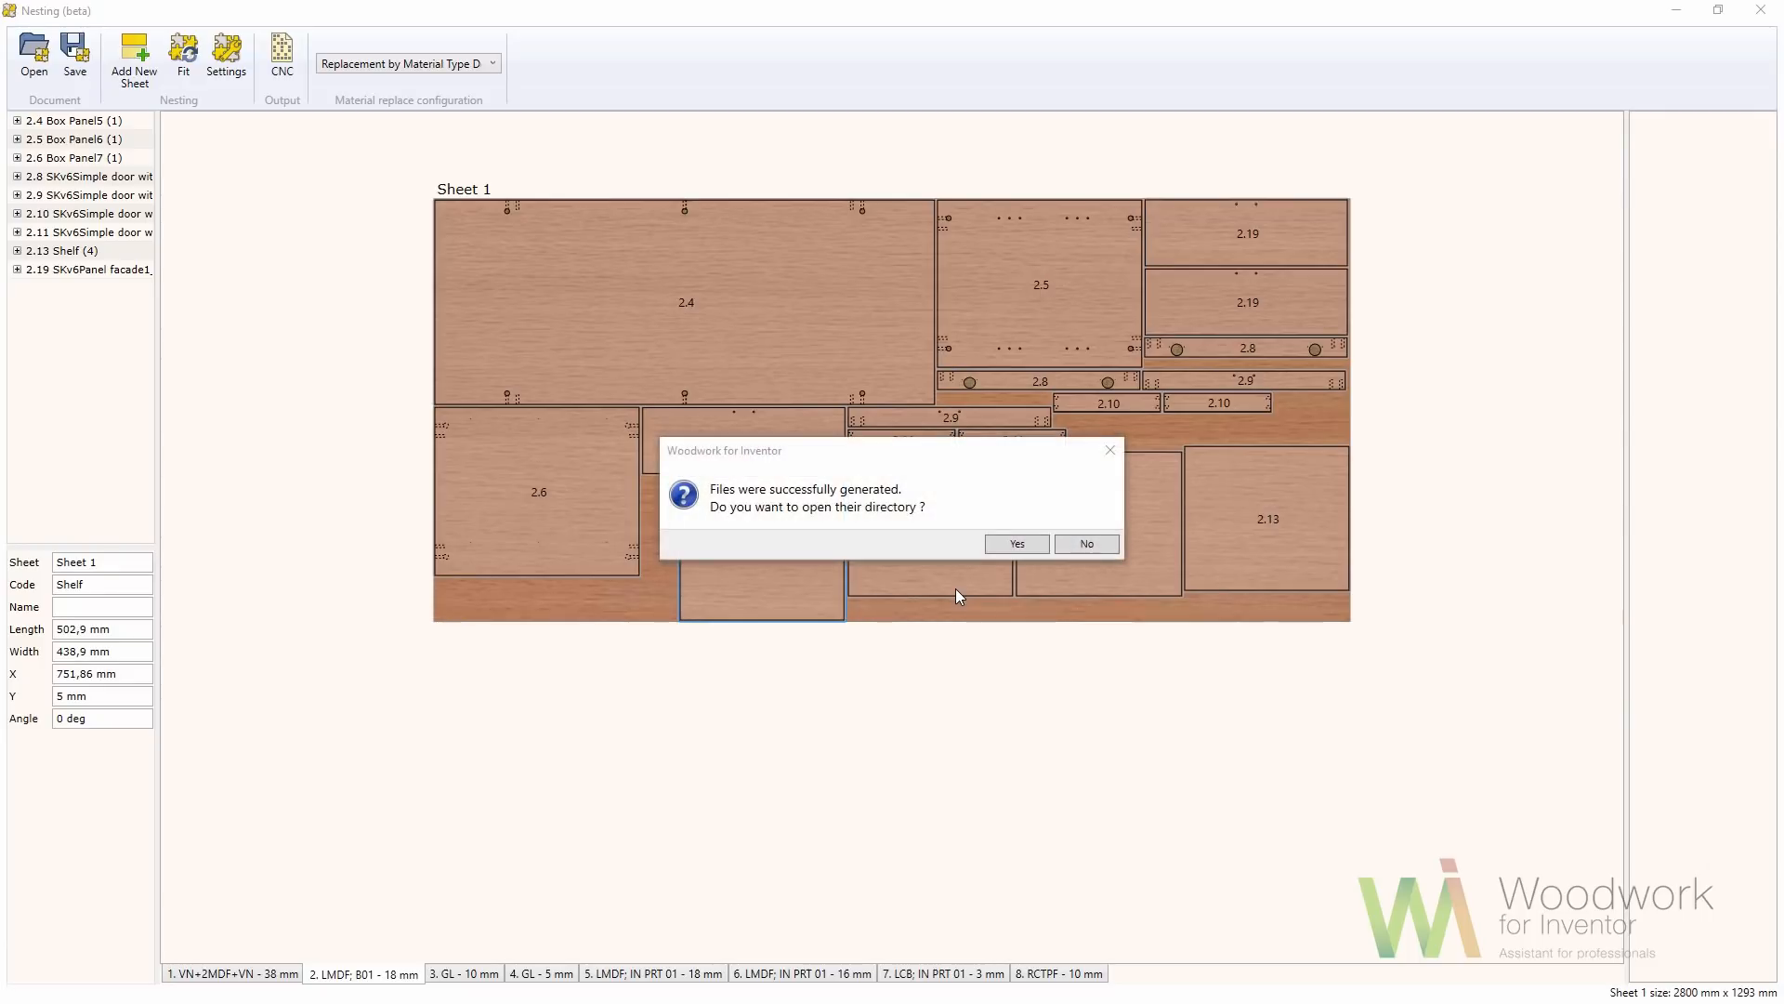
pyautogui.click(1010, 545)
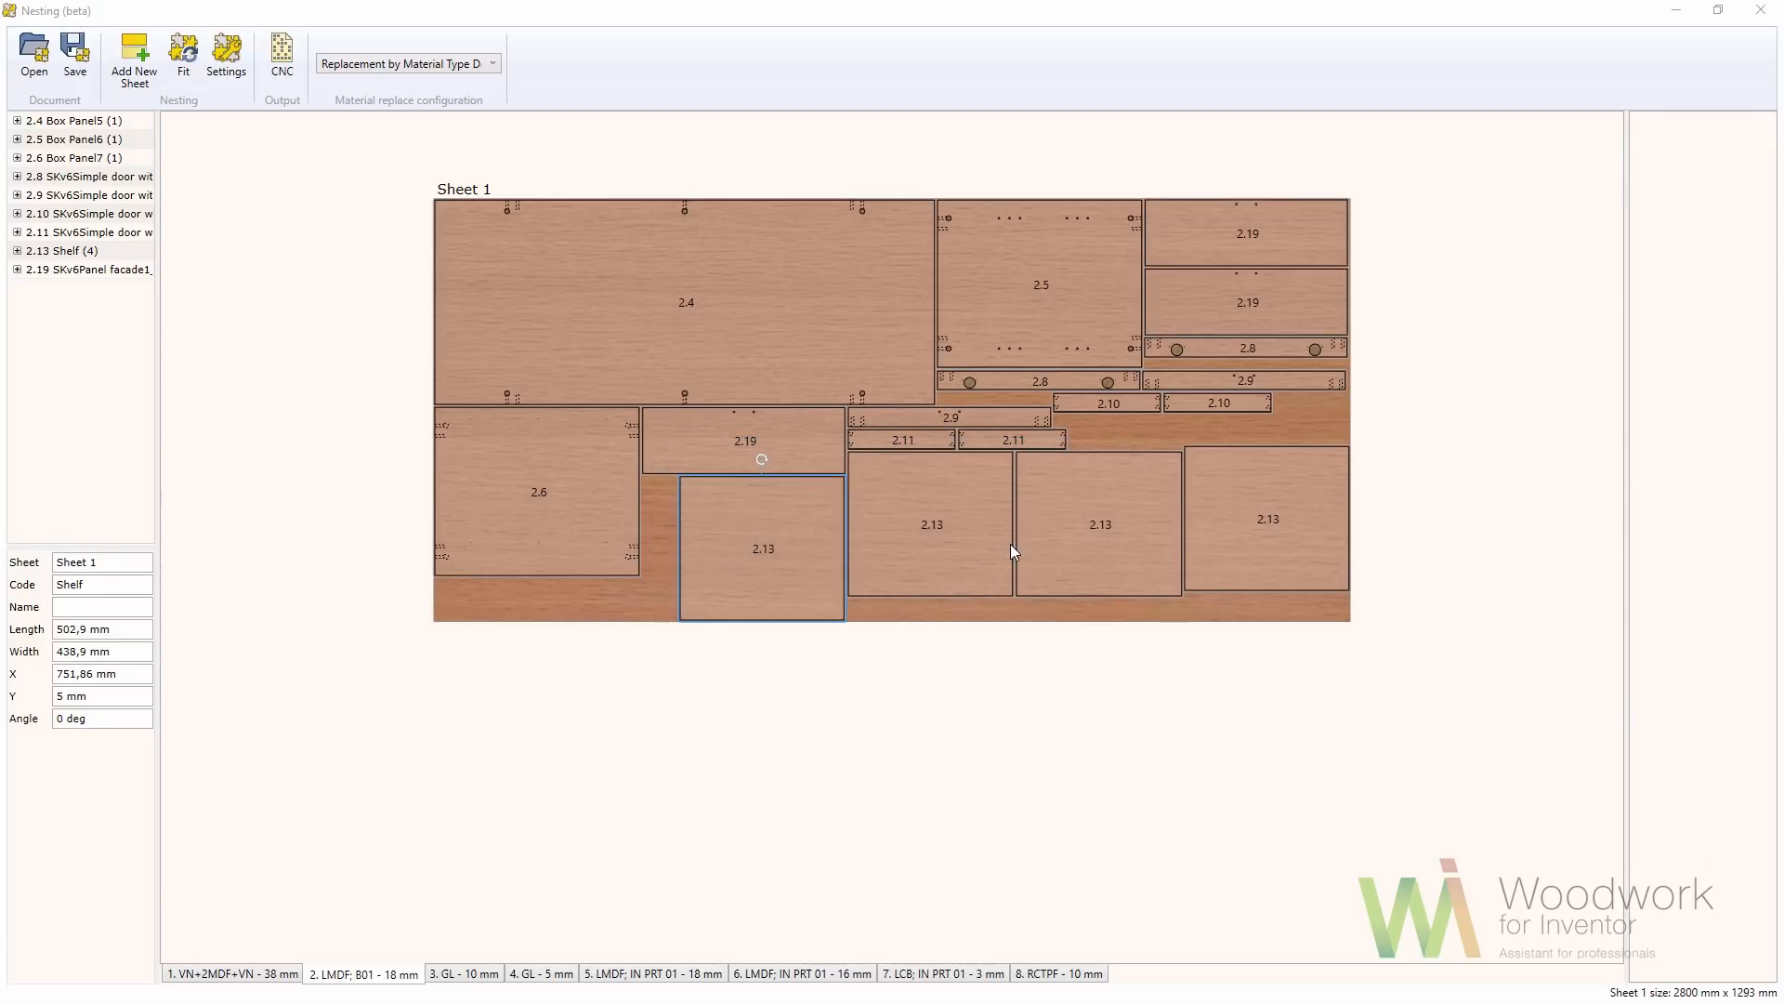
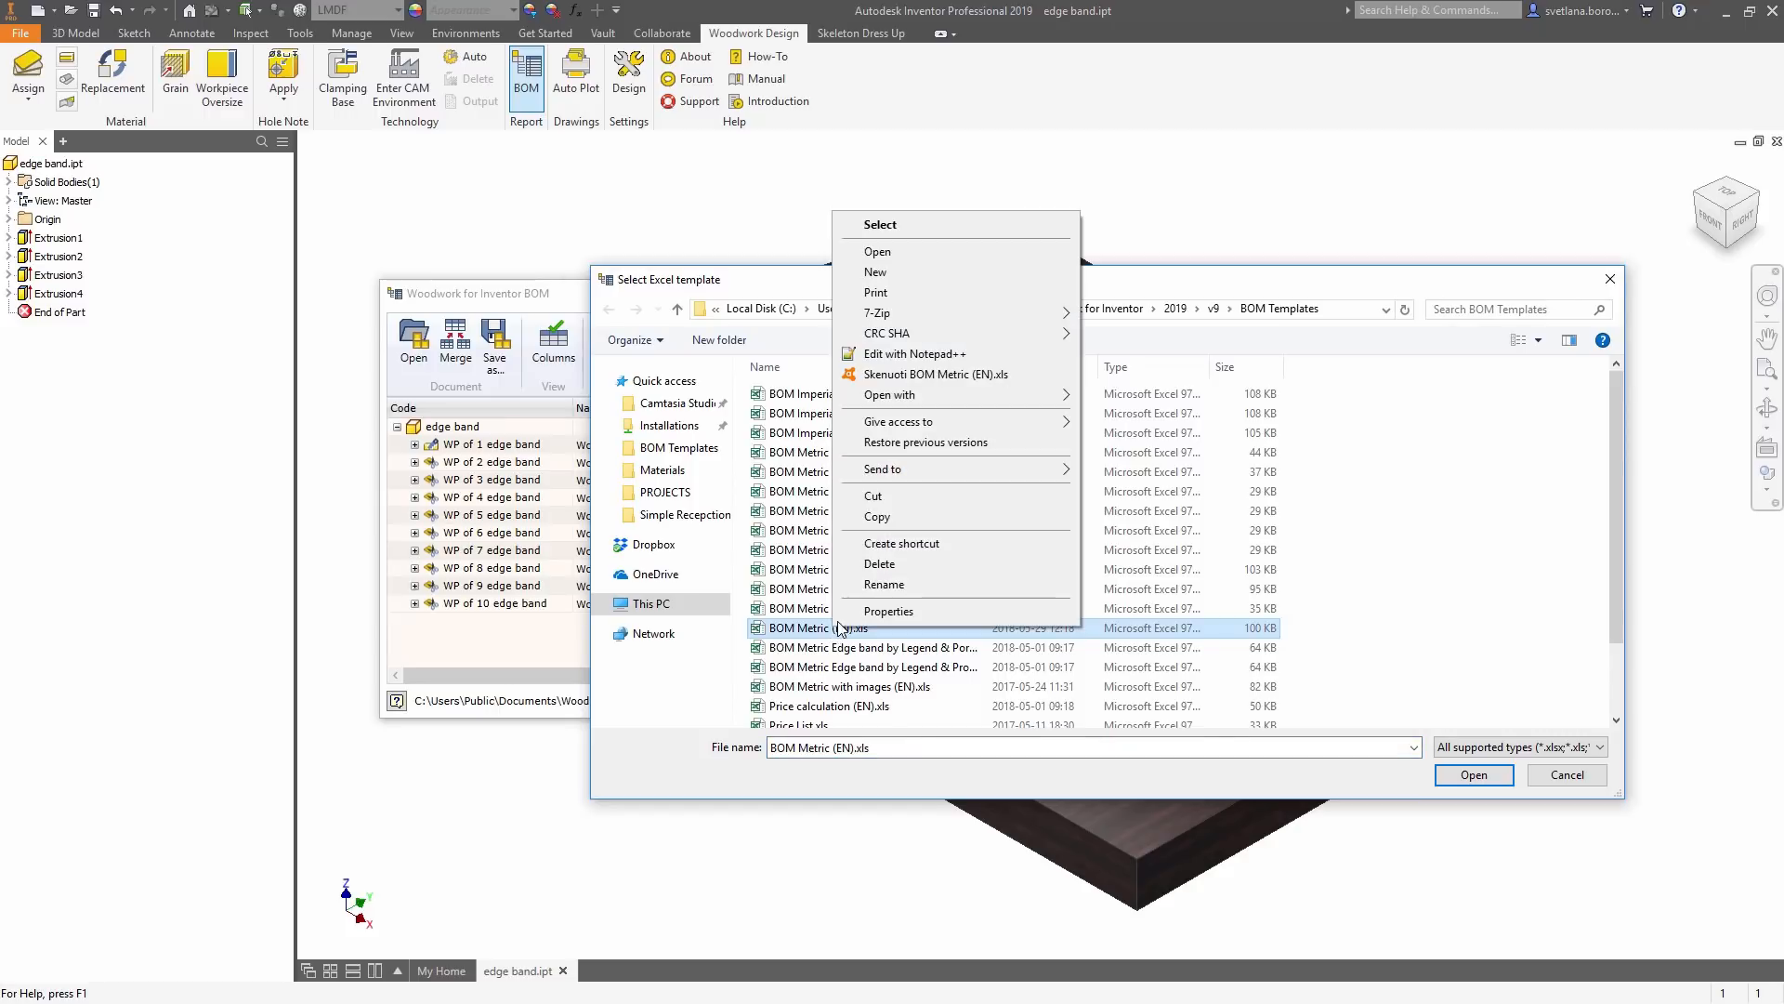
# Open the BOM Metric (EN).xls template in Excel and copy the Parts from Laminated Board table's Back Cover column into column O
pyautogui.click(912, 308)
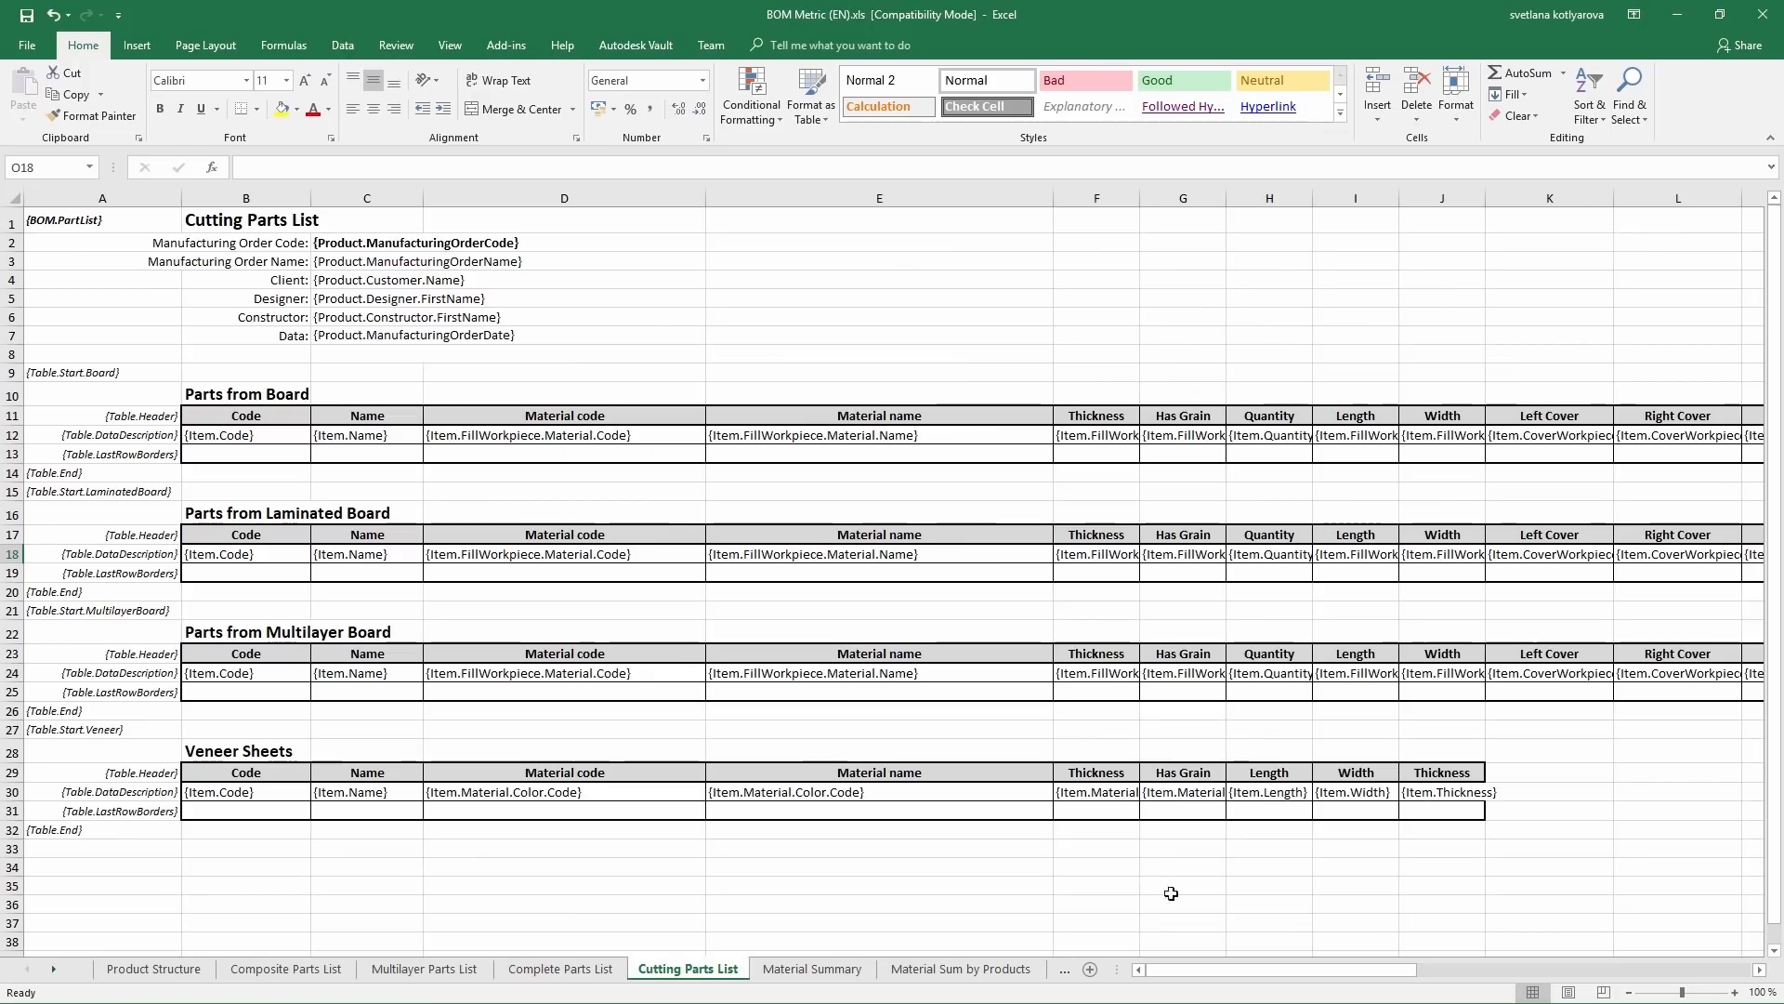
pyautogui.moveTo(1199, 970); pyautogui.dragTo(1506, 961)
pyautogui.moveTo(753, 513); pyautogui.dragTo(919, 535)
# Rename the column O header of the Parts from Laminated Board table to Front Legend and clear the keyword beneath it
pyautogui.click(1007, 537)
pyautogui.doubleClick(965, 535)
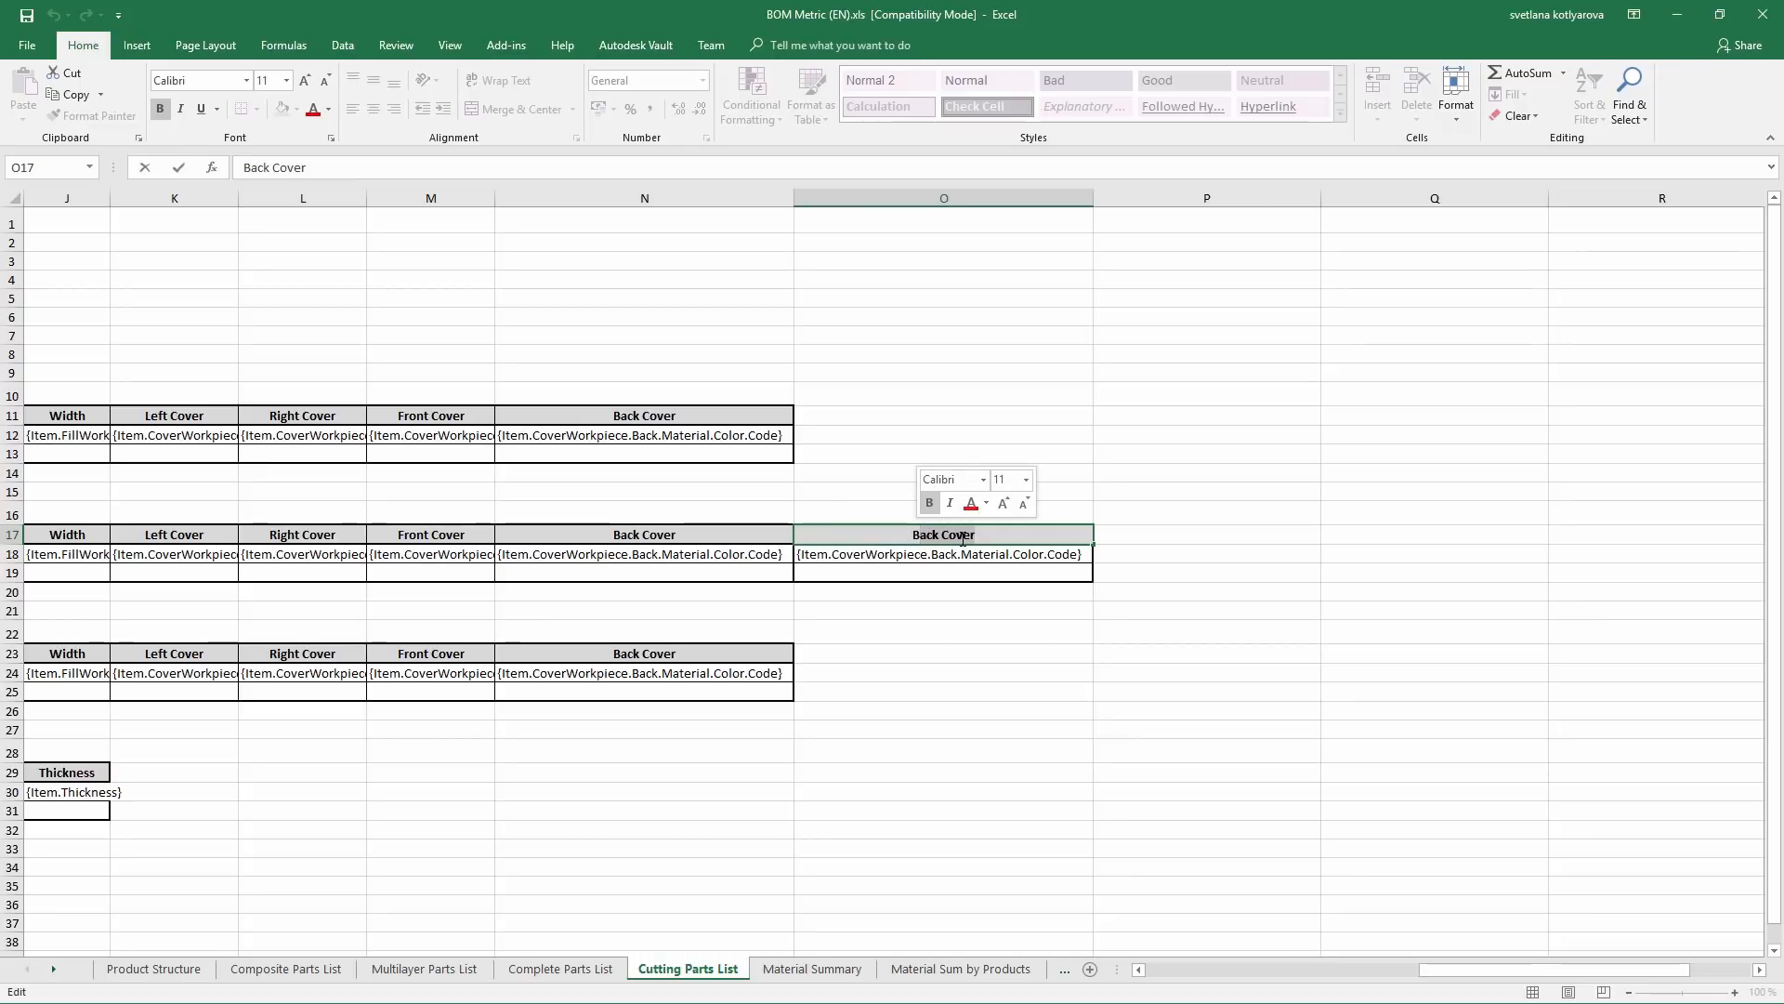
pyautogui.press('Delete')
pyautogui.write('Front')
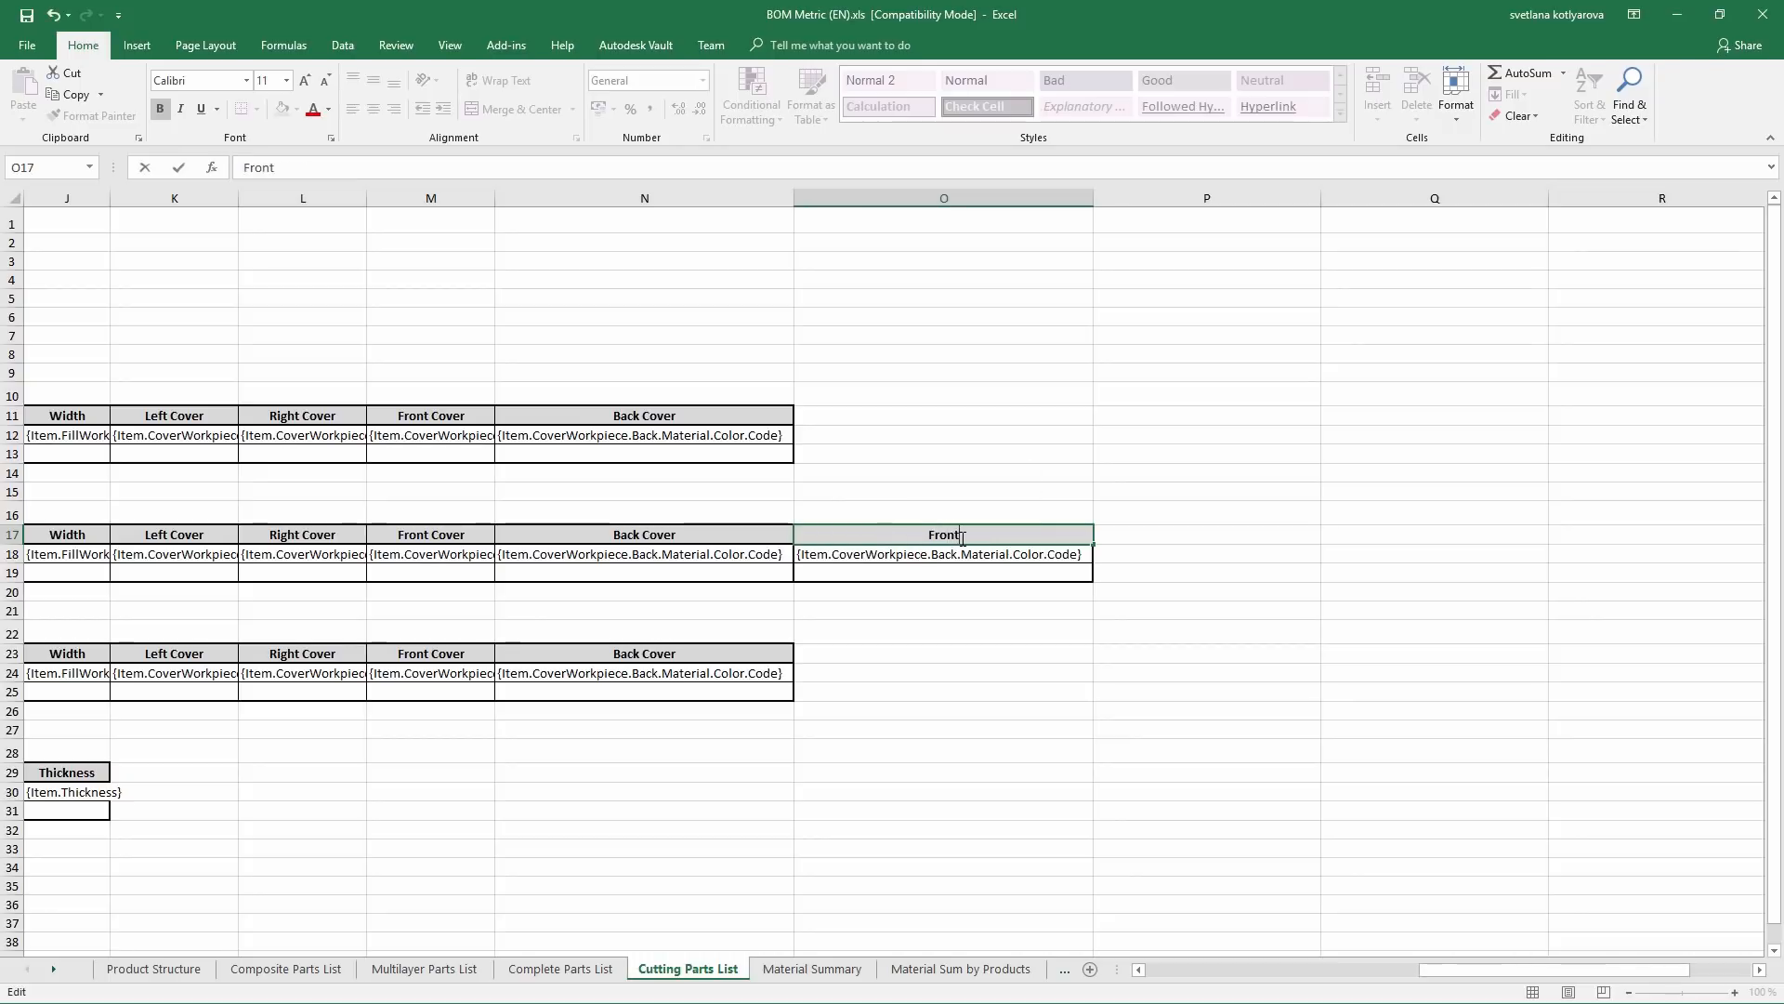
pyautogui.write(' Legend')
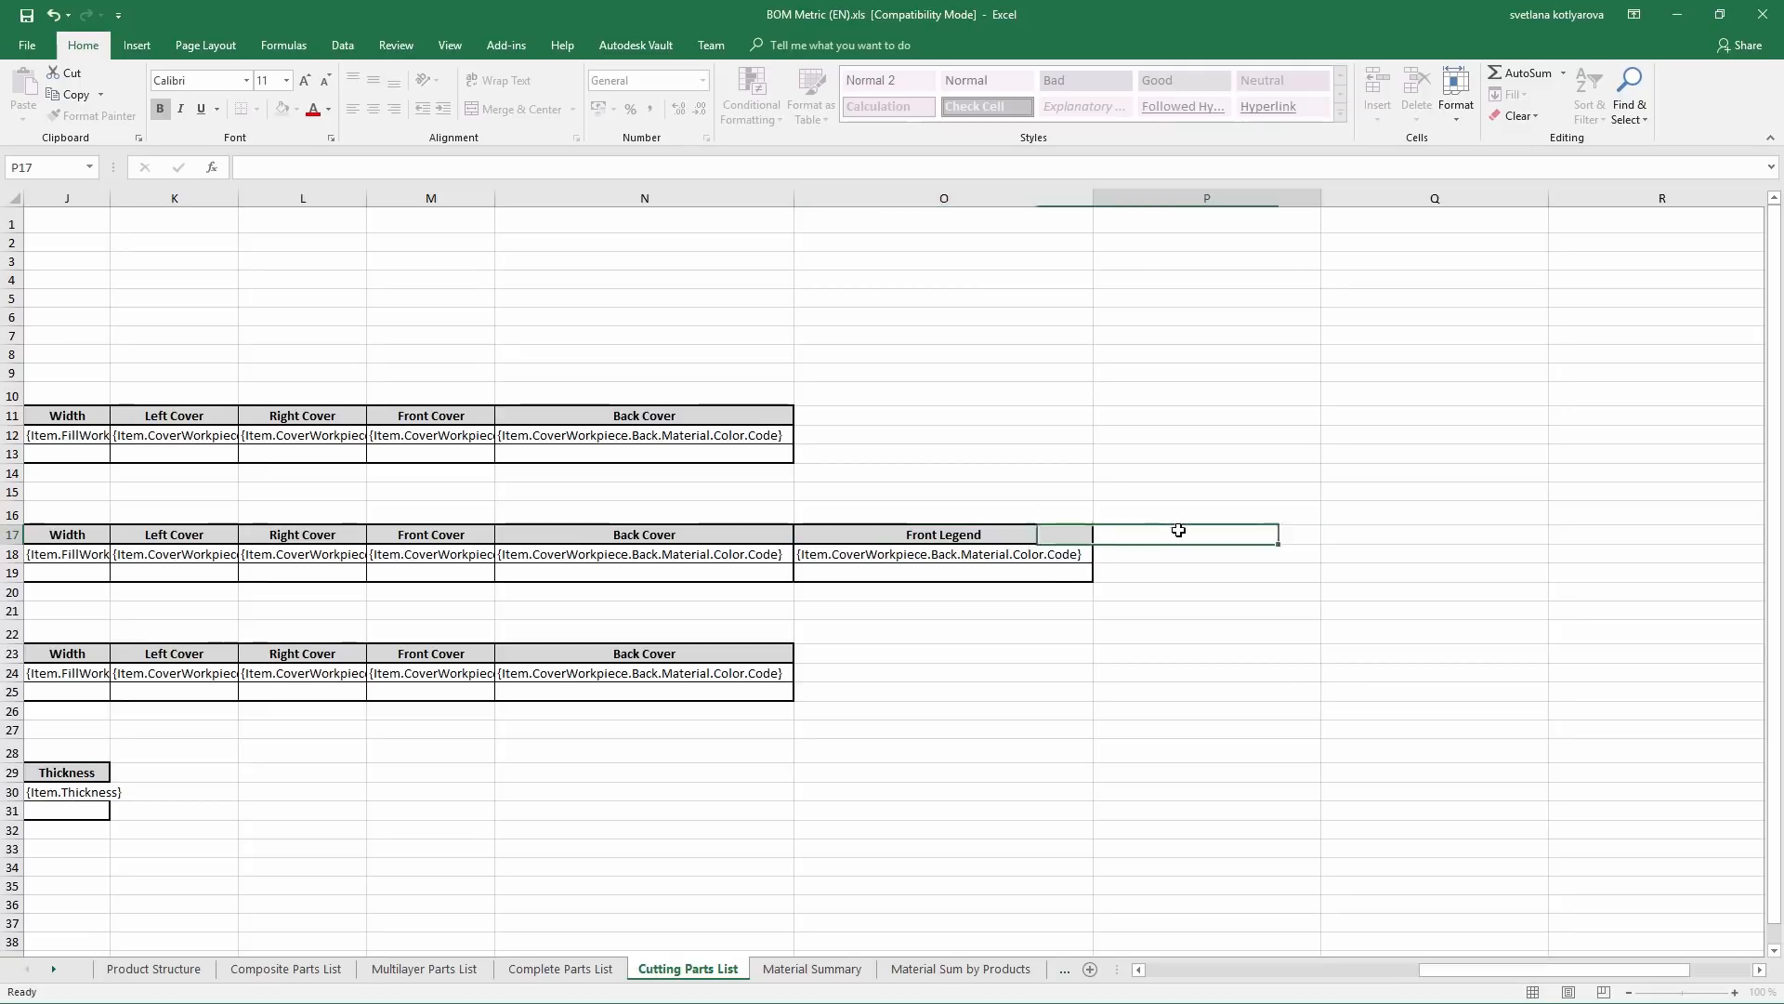
pyautogui.click(1064, 557)
pyautogui.press('Delete')
pyautogui.click(1127, 533)
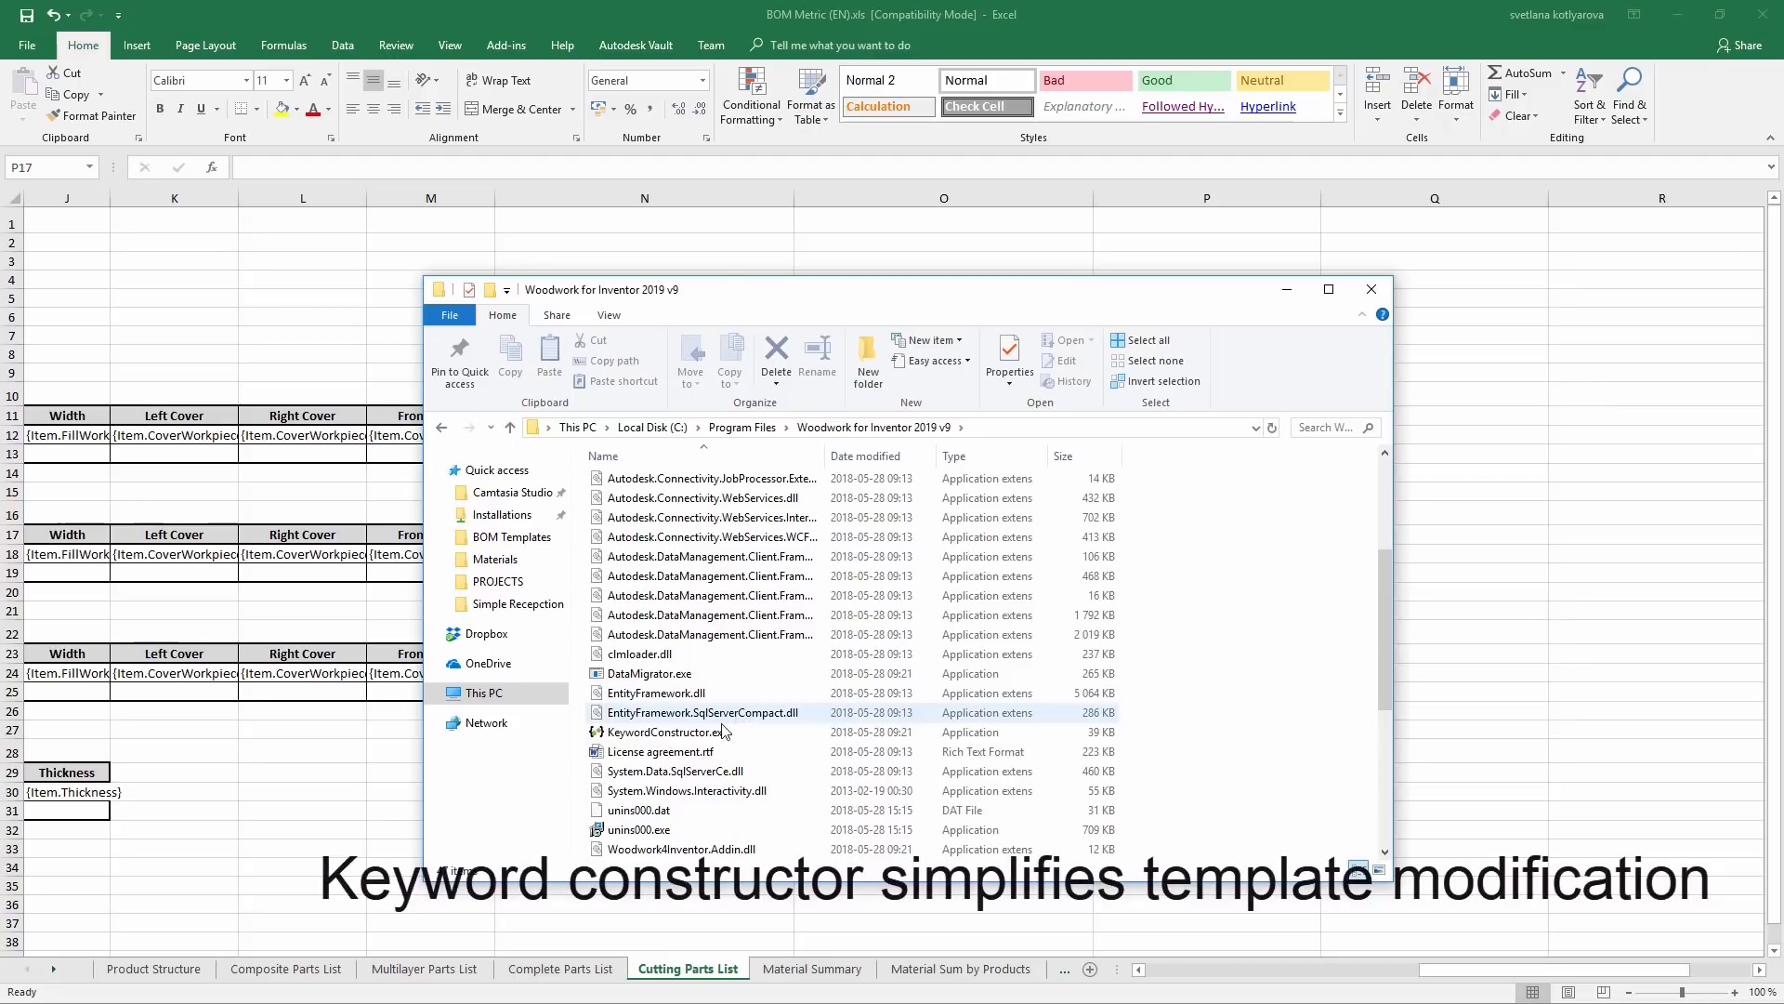
# Launch KeywordConstructor.exe from the Woodwork for Inventor 2019 v9 folder and build the keyword {Item.CoverWorkpiece.Front.Legend}
pyautogui.click(723, 731)
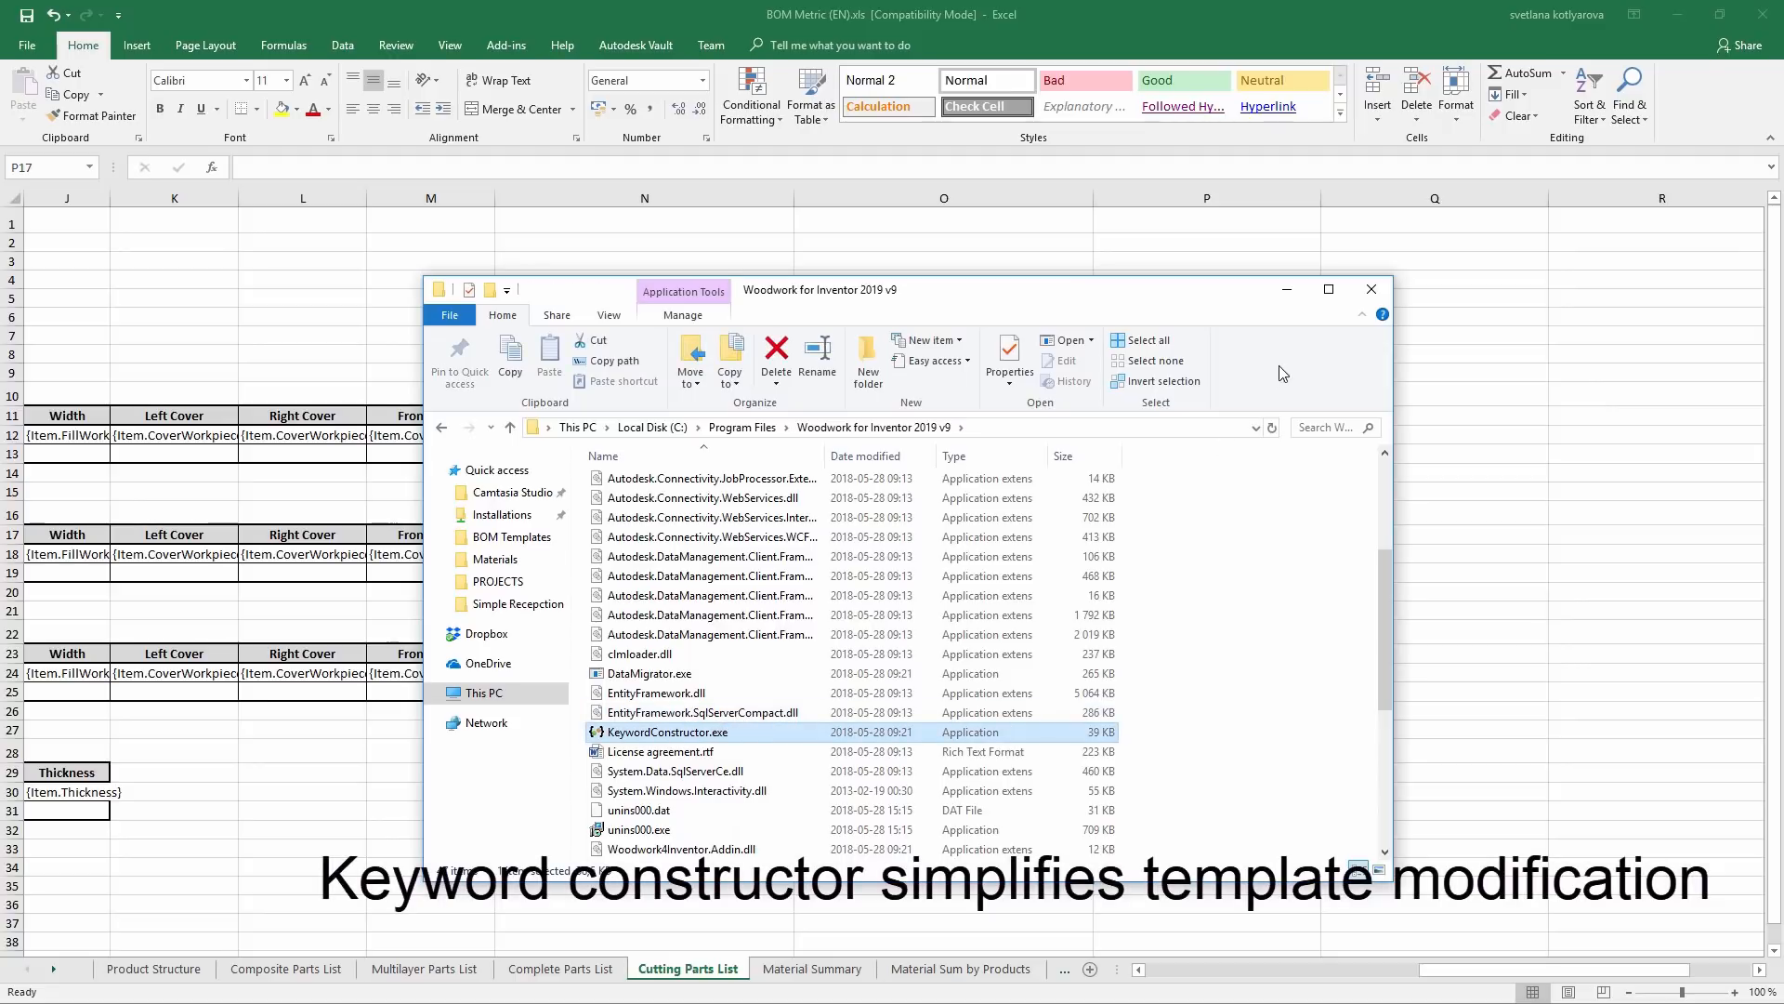
pyautogui.click(1287, 289)
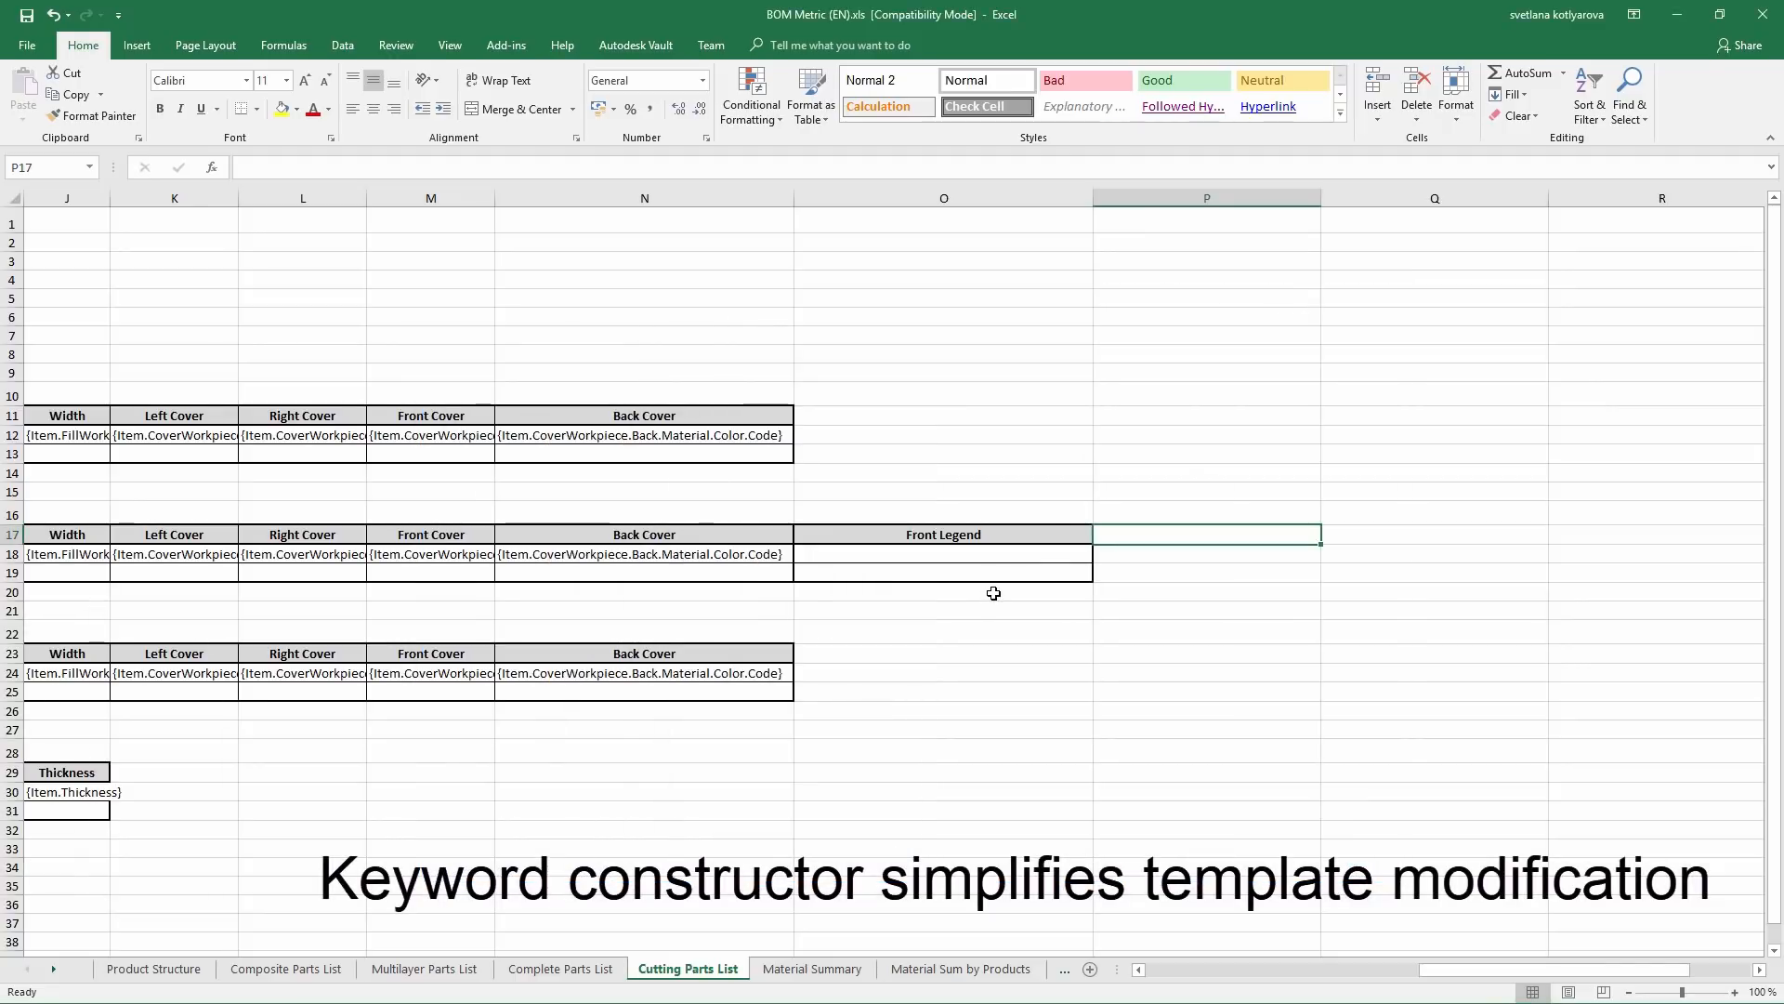
pyautogui.write('Item')
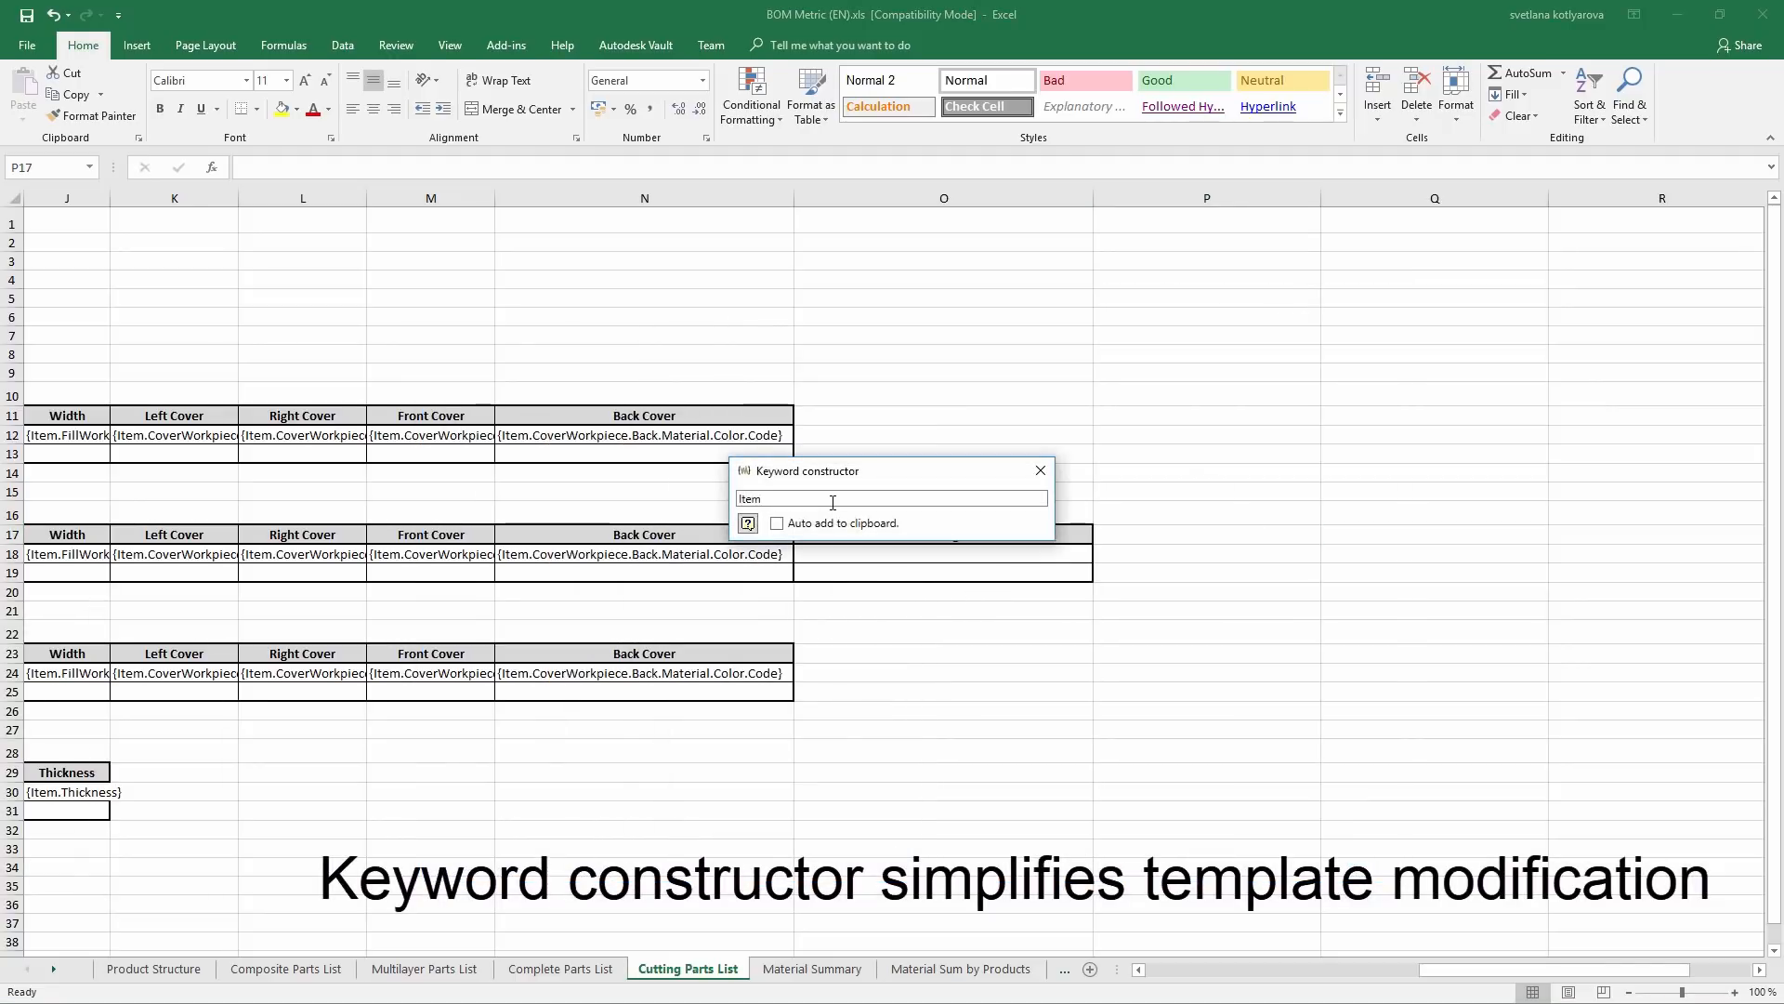
pyautogui.press('Left')
pyautogui.press('Left')
pyautogui.press('Left')
pyautogui.press('Left')
pyautogui.write('{')
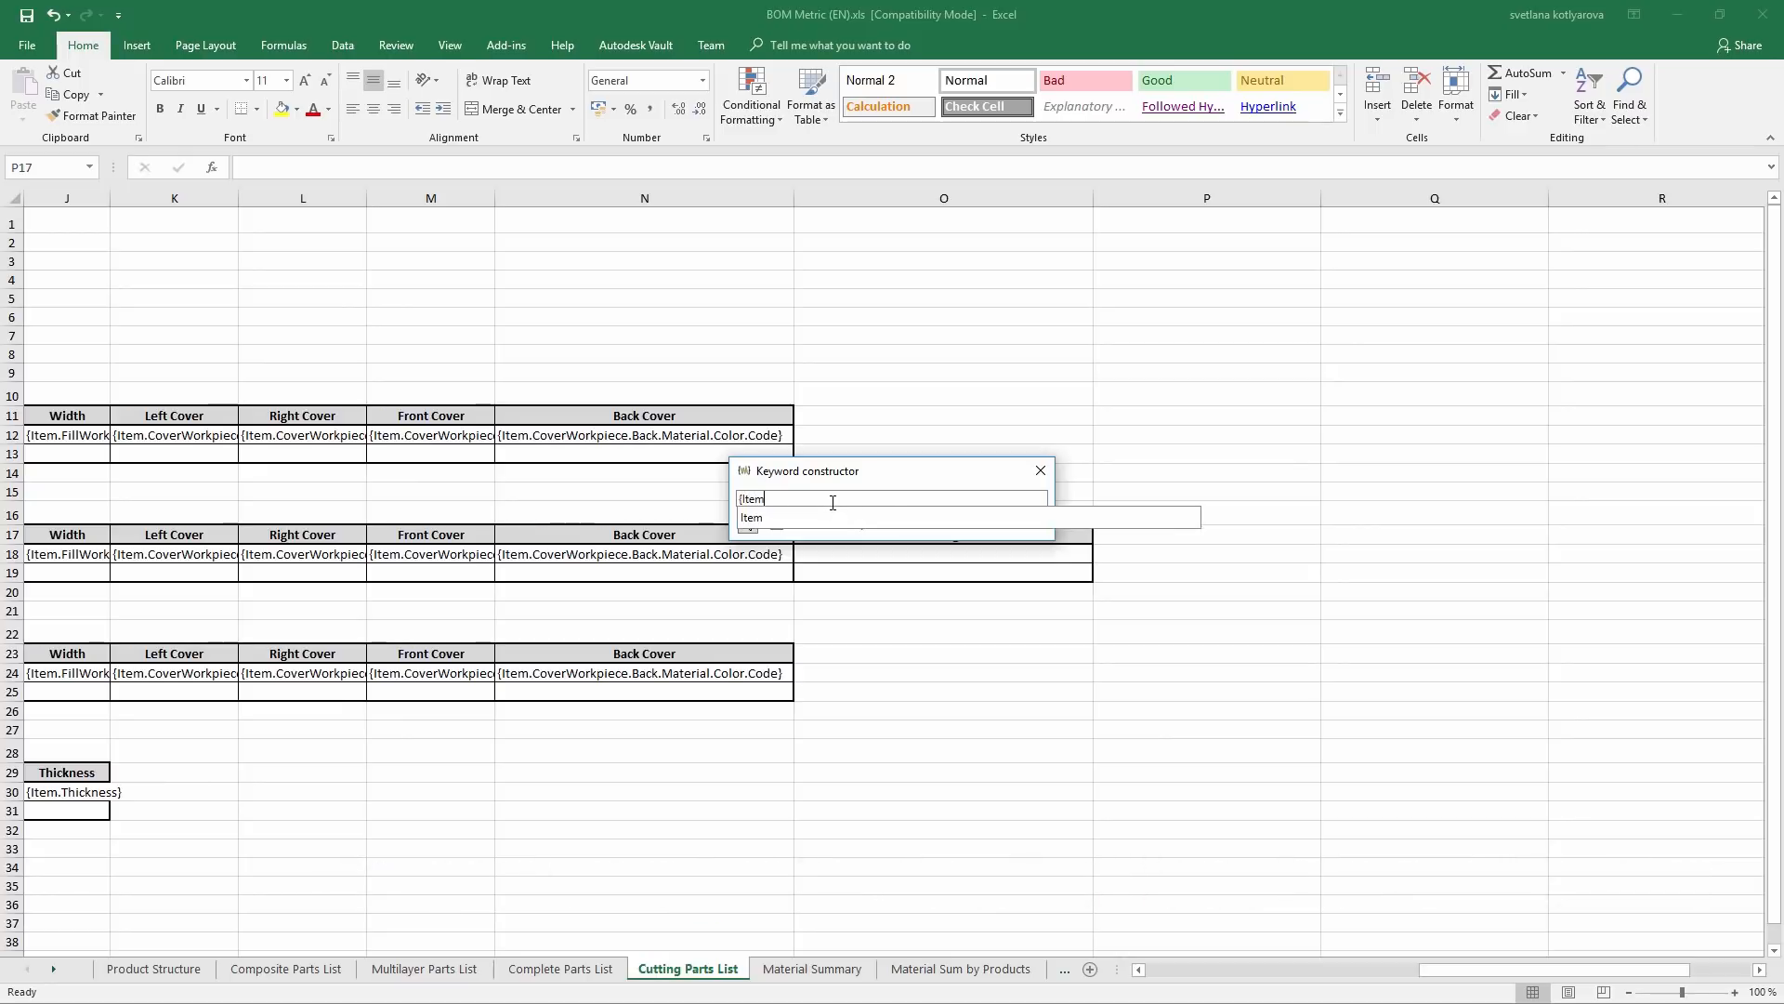
pyautogui.press('End')
pyautogui.write('.Cove')
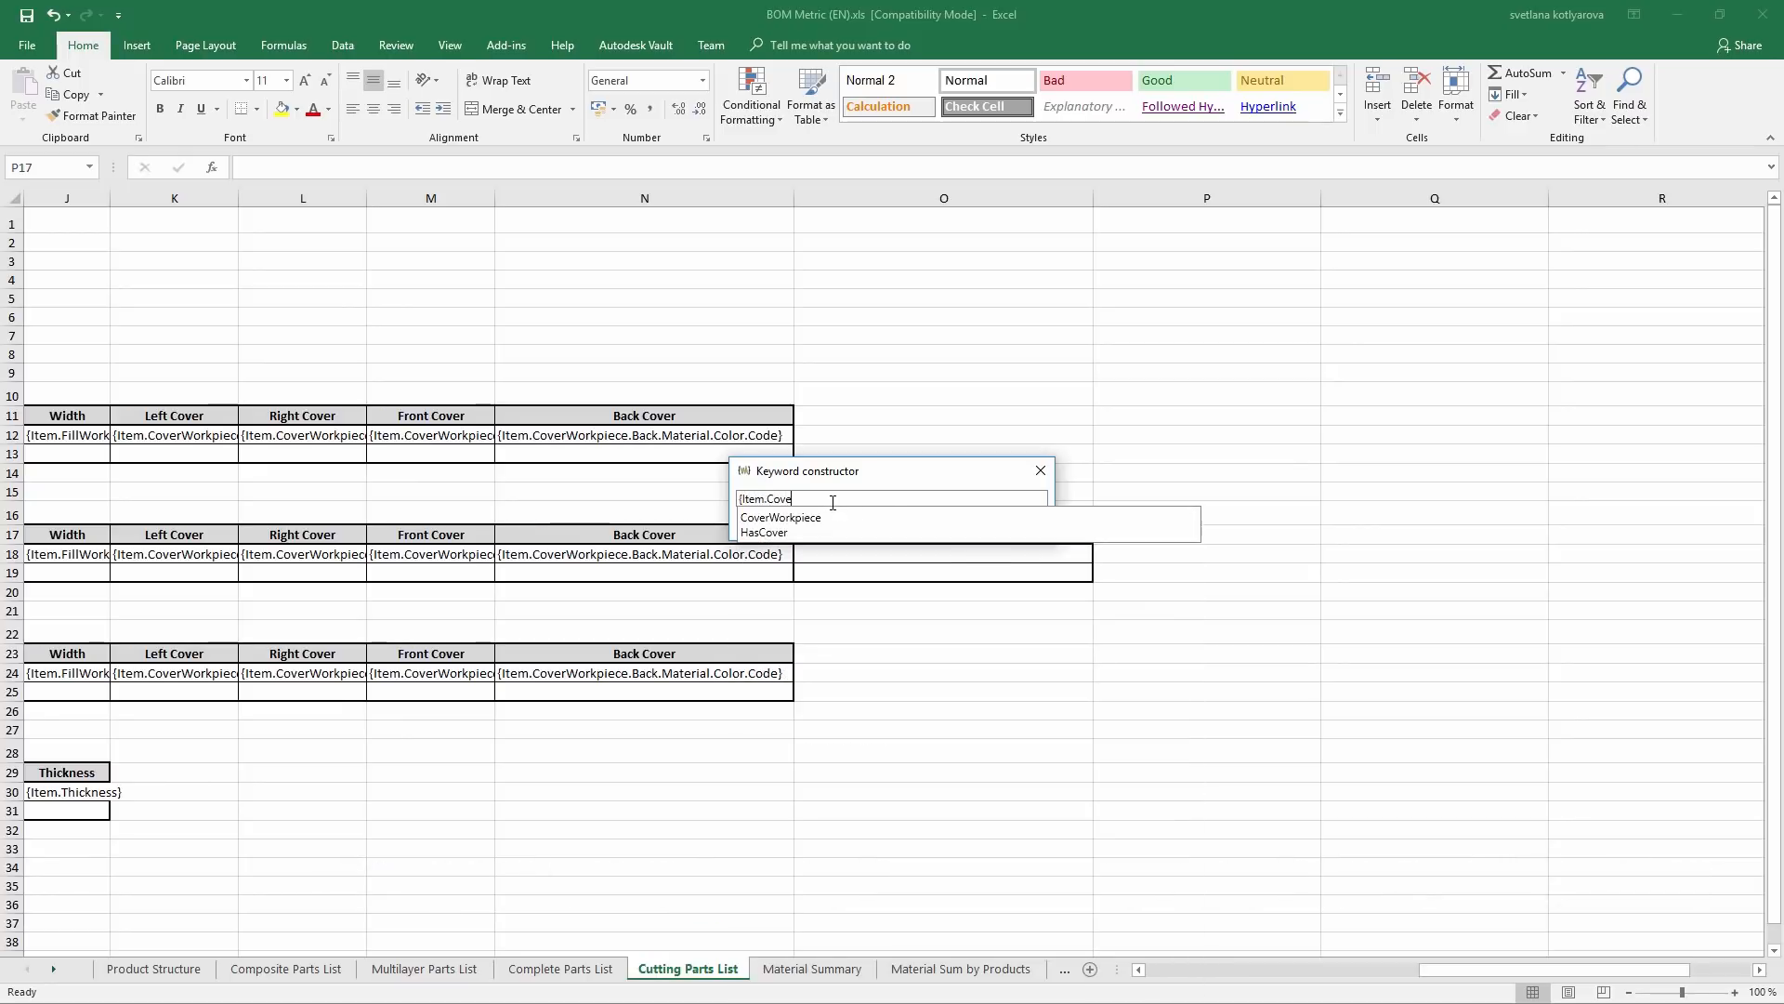
pyautogui.write('rWorkpiece.')
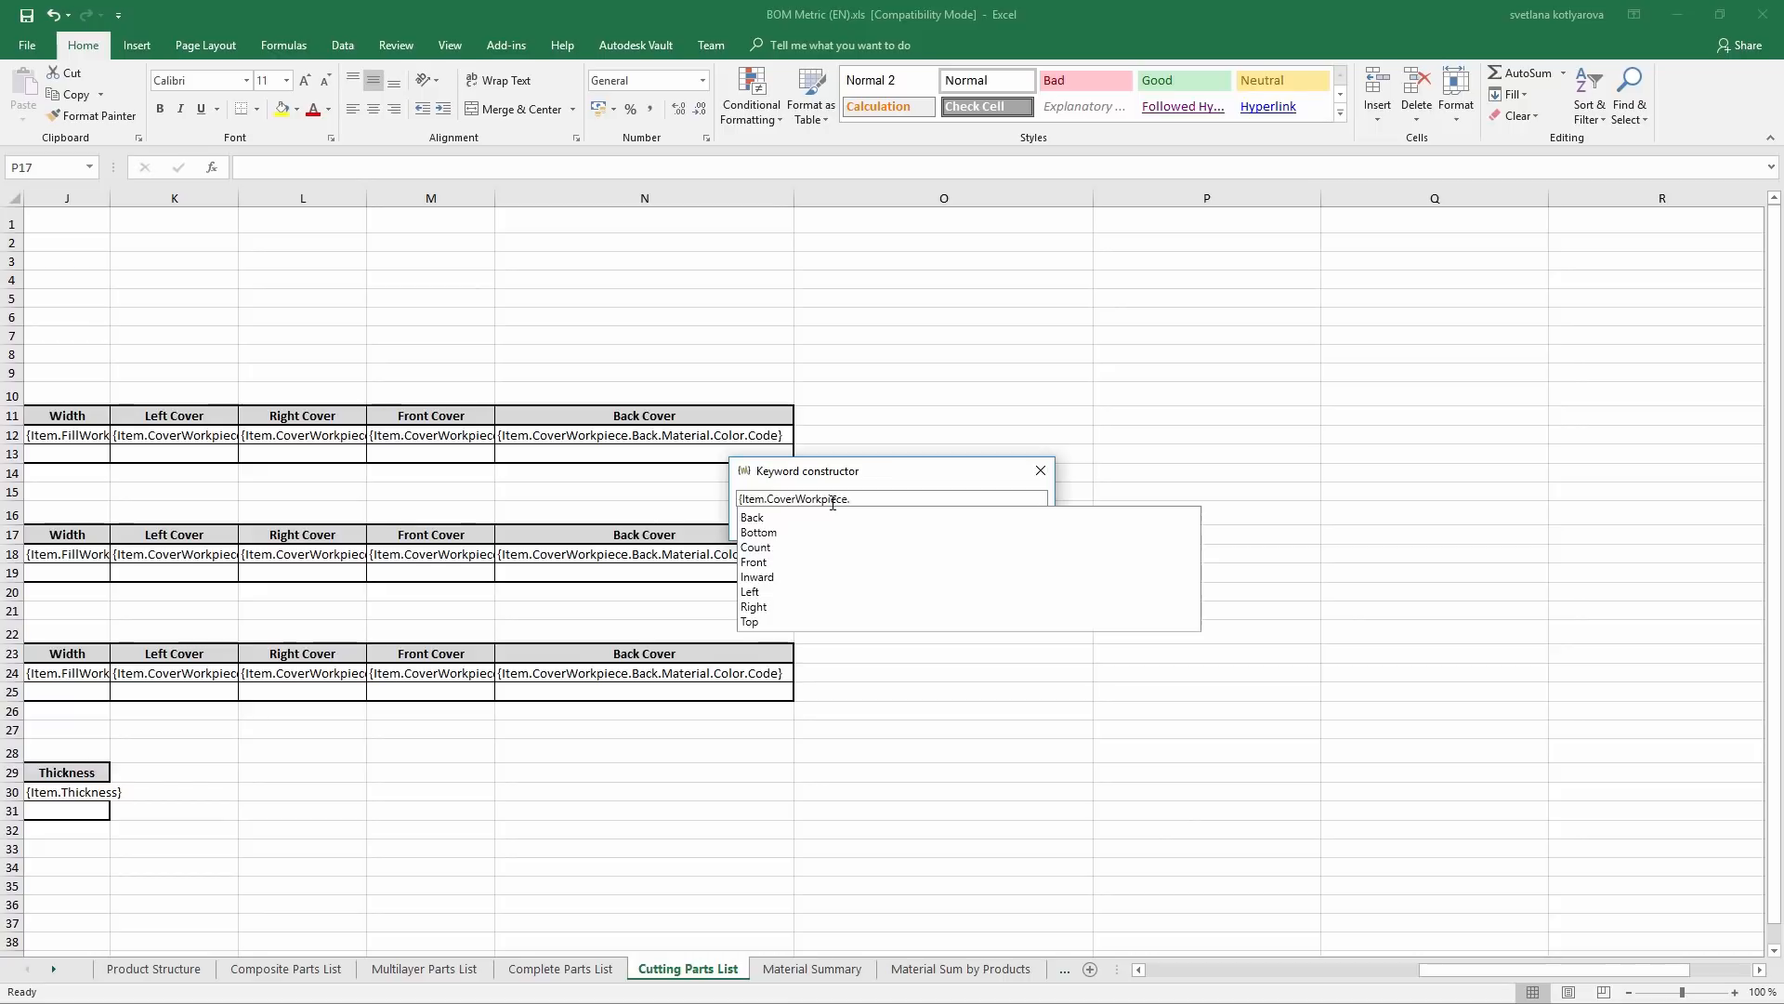
pyautogui.click(779, 576)
pyautogui.write('.le')
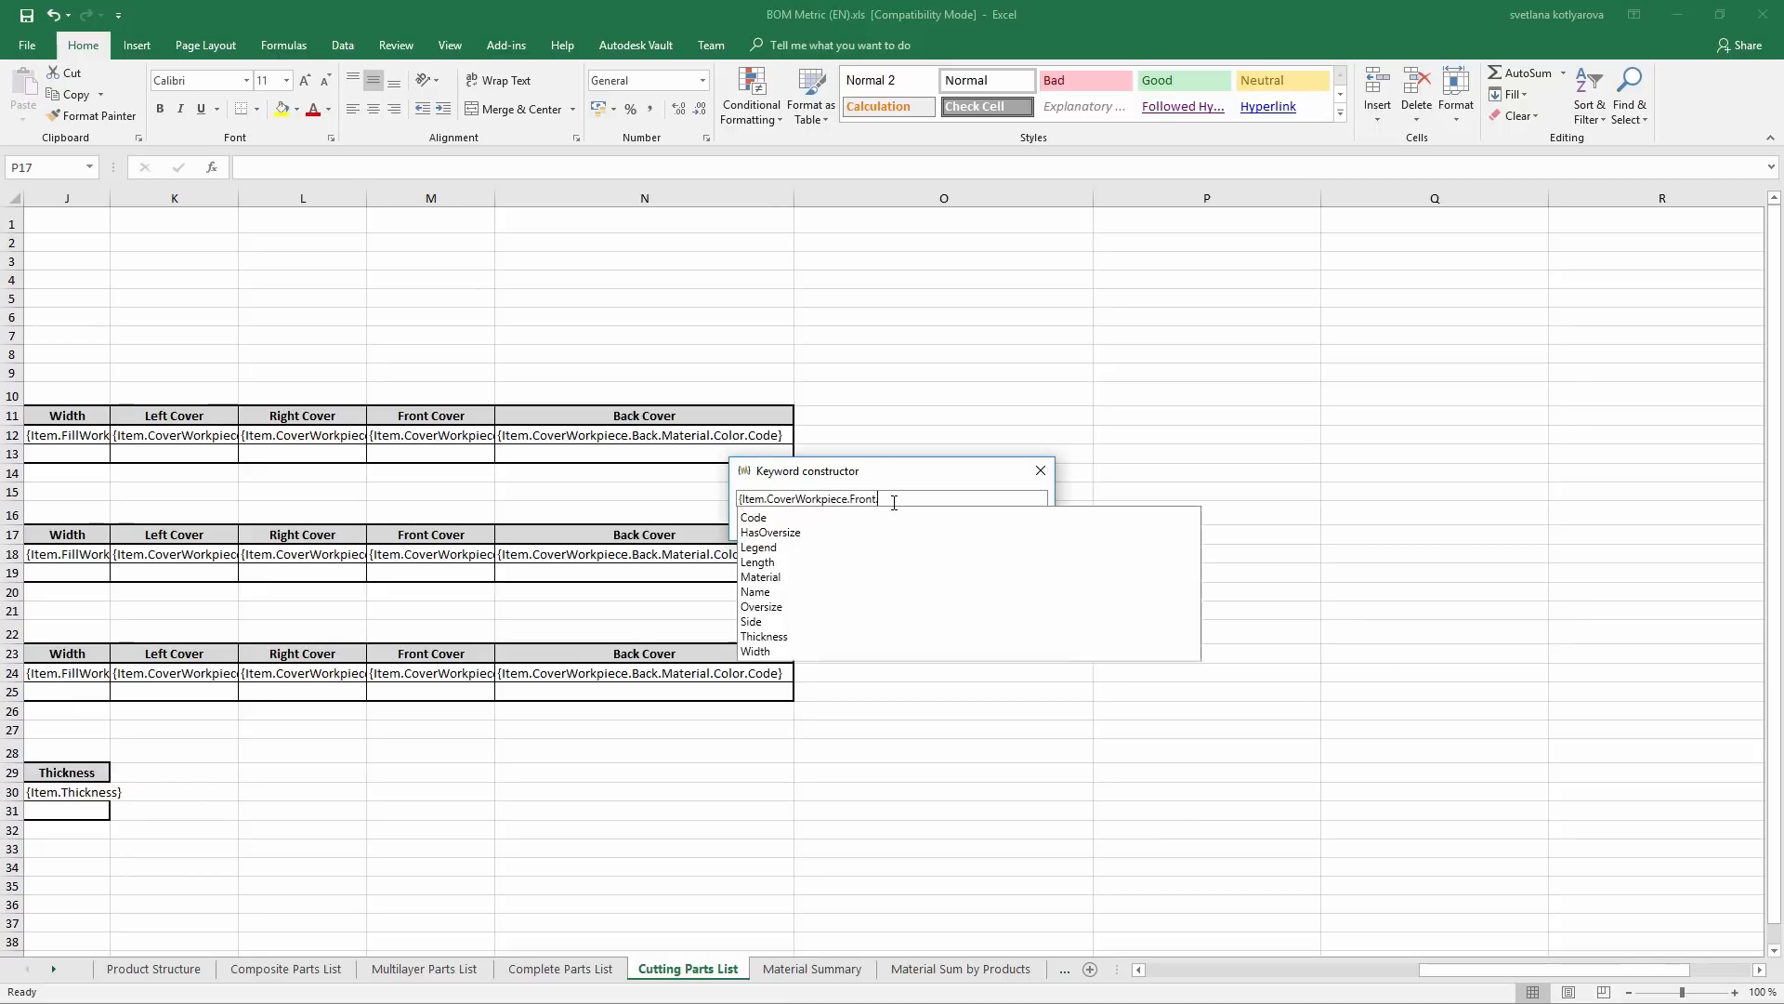
pyautogui.click(868, 517)
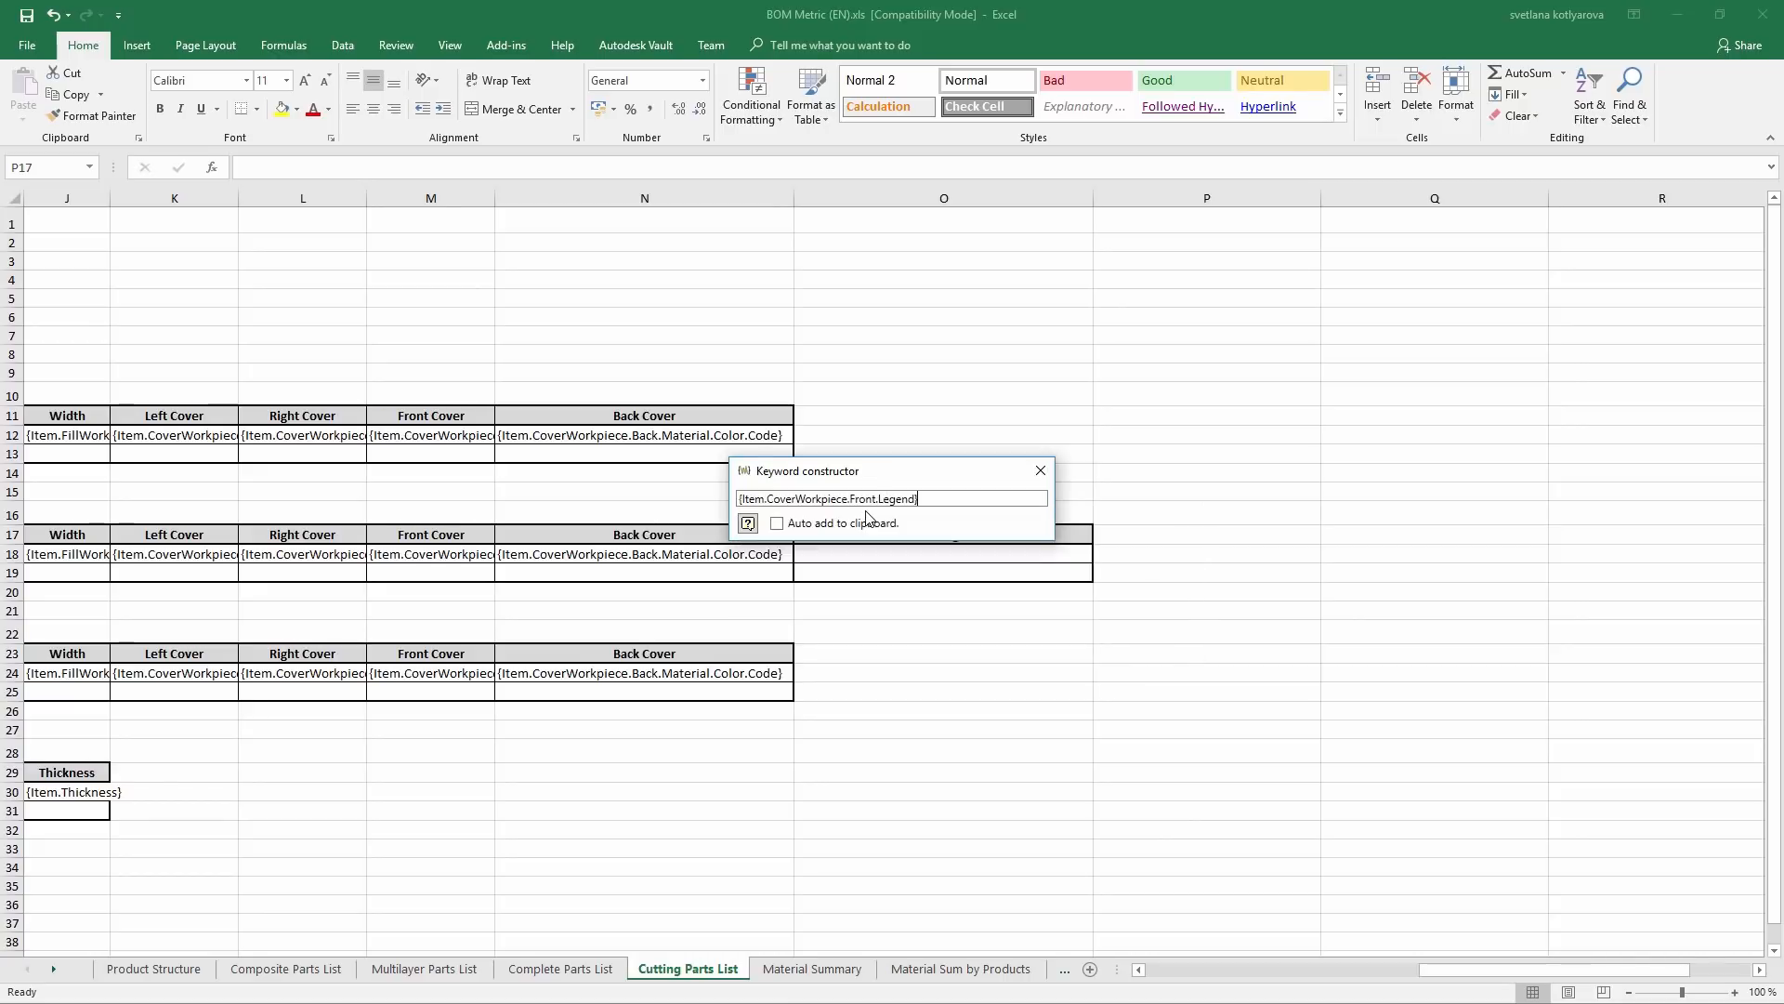
# Copy the finished keyword, close the Keyword constructor and paste the keyword into cell O18 beneath the Front Legend header
pyautogui.moveTo(925, 499); pyautogui.dragTo(729, 493)
pyautogui.hotkey('ctrl', 'c')
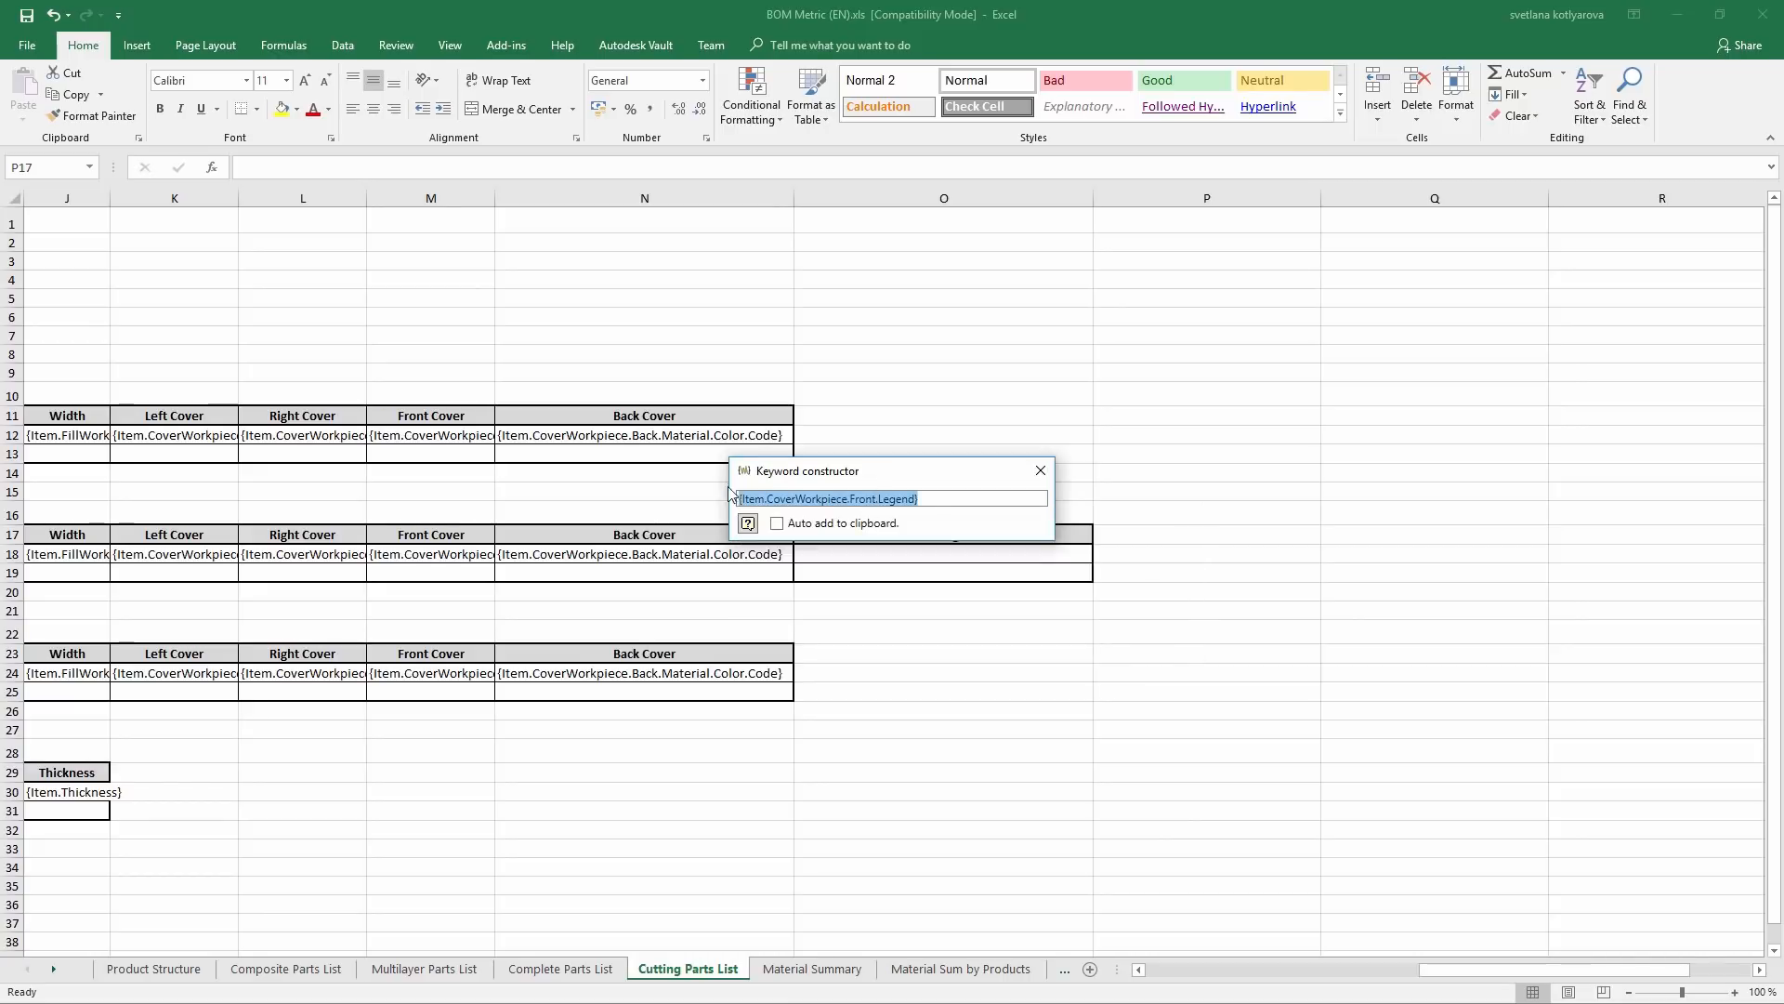
pyautogui.click(1040, 470)
pyautogui.click(965, 550)
pyautogui.hotkey('ctrl', 'v')
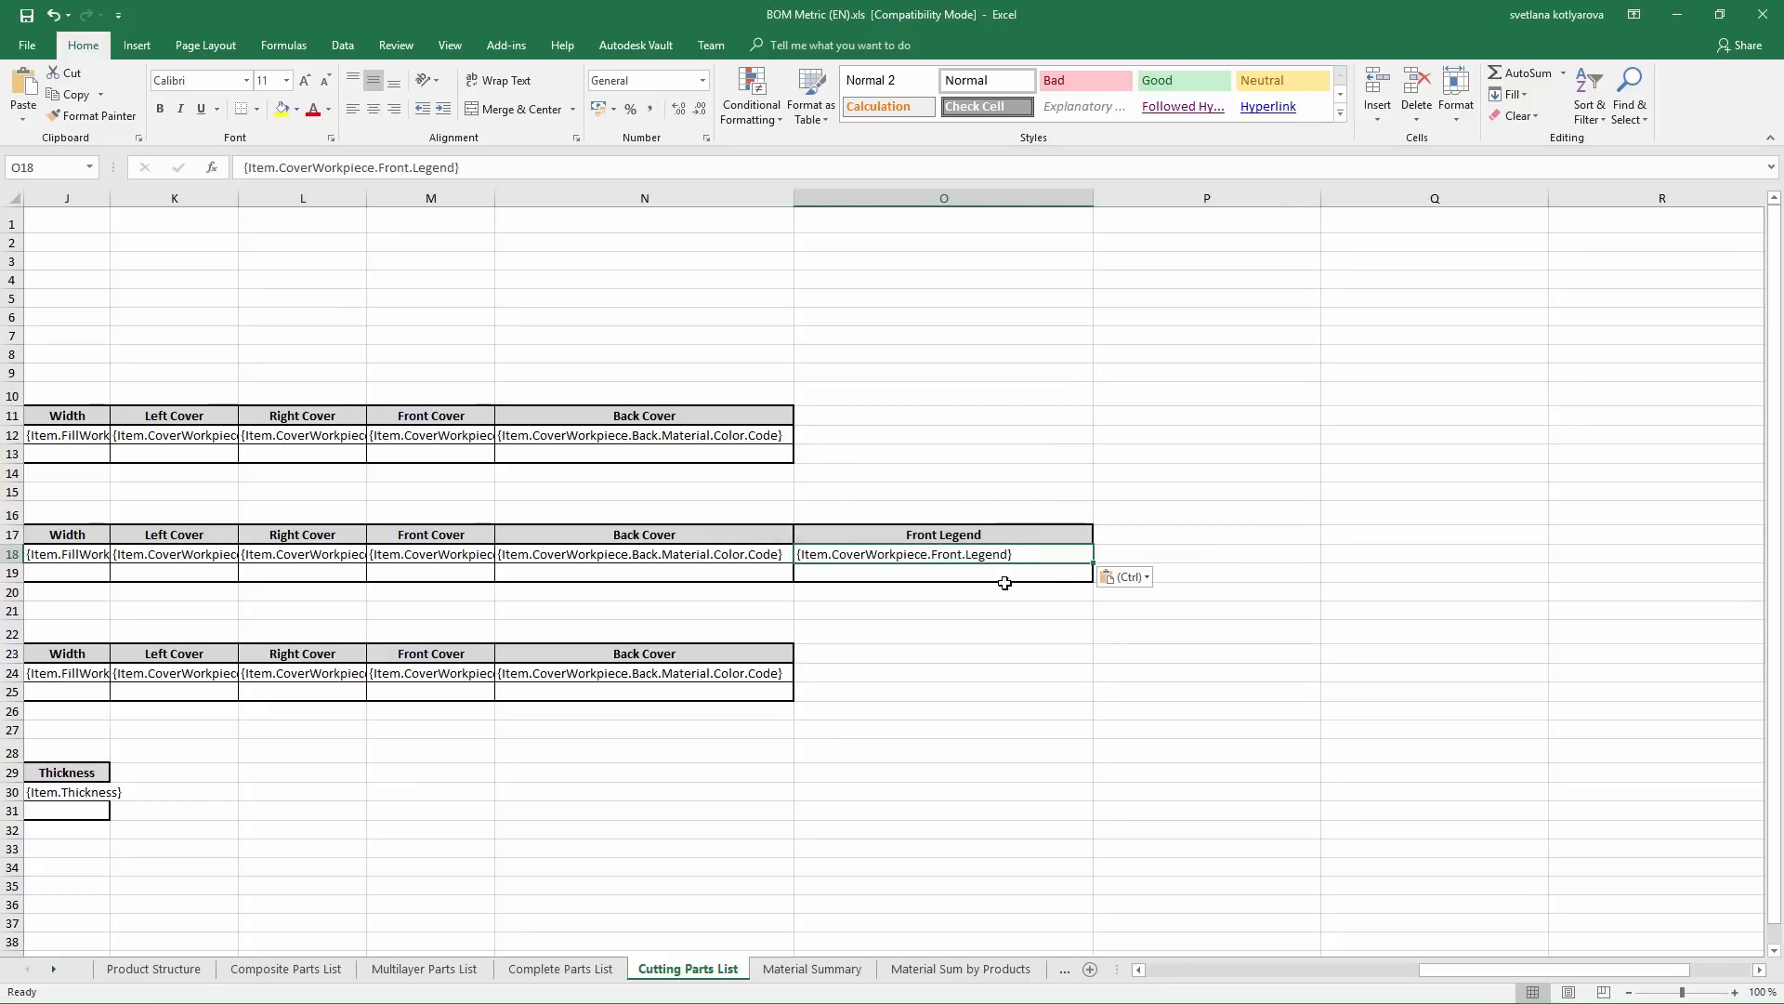
# Extend the Parts from Laminated Board table with Back, Left and Right Legend columns and their keywords, and close the template with its changes saved
pyautogui.click(1065, 589)
pyautogui.moveTo(1064, 519); pyautogui.dragTo(1064, 555)
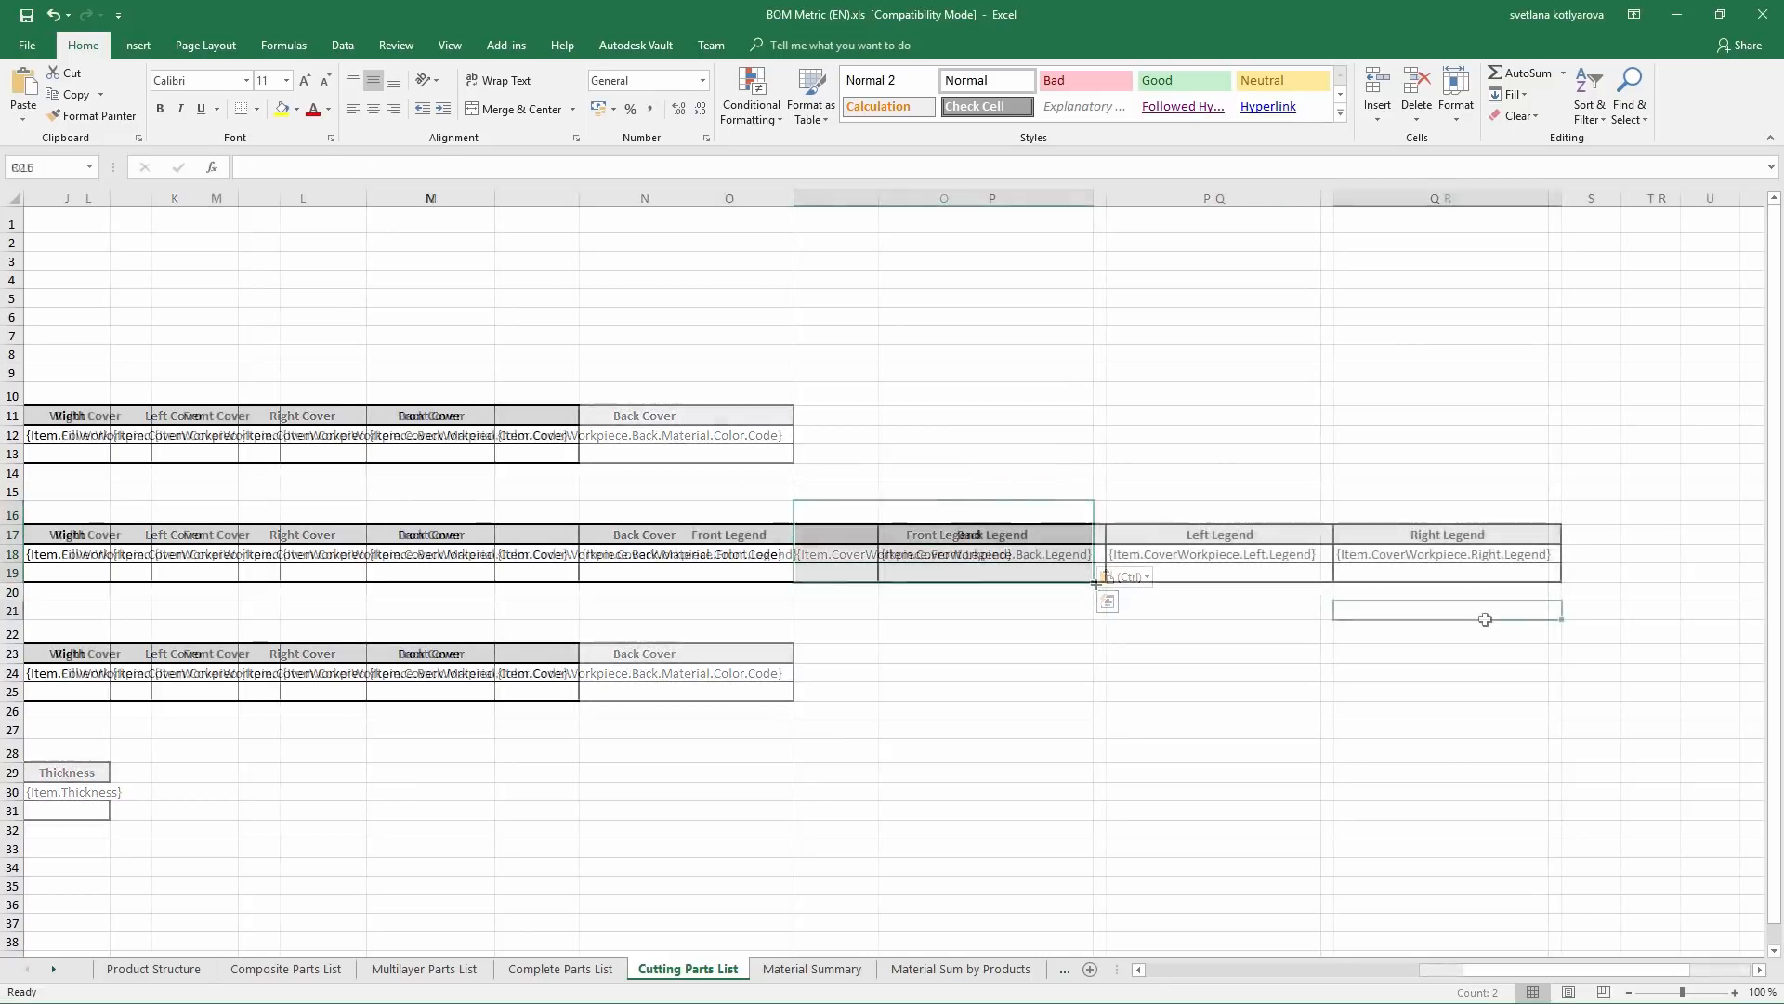
pyautogui.click(1762, 15)
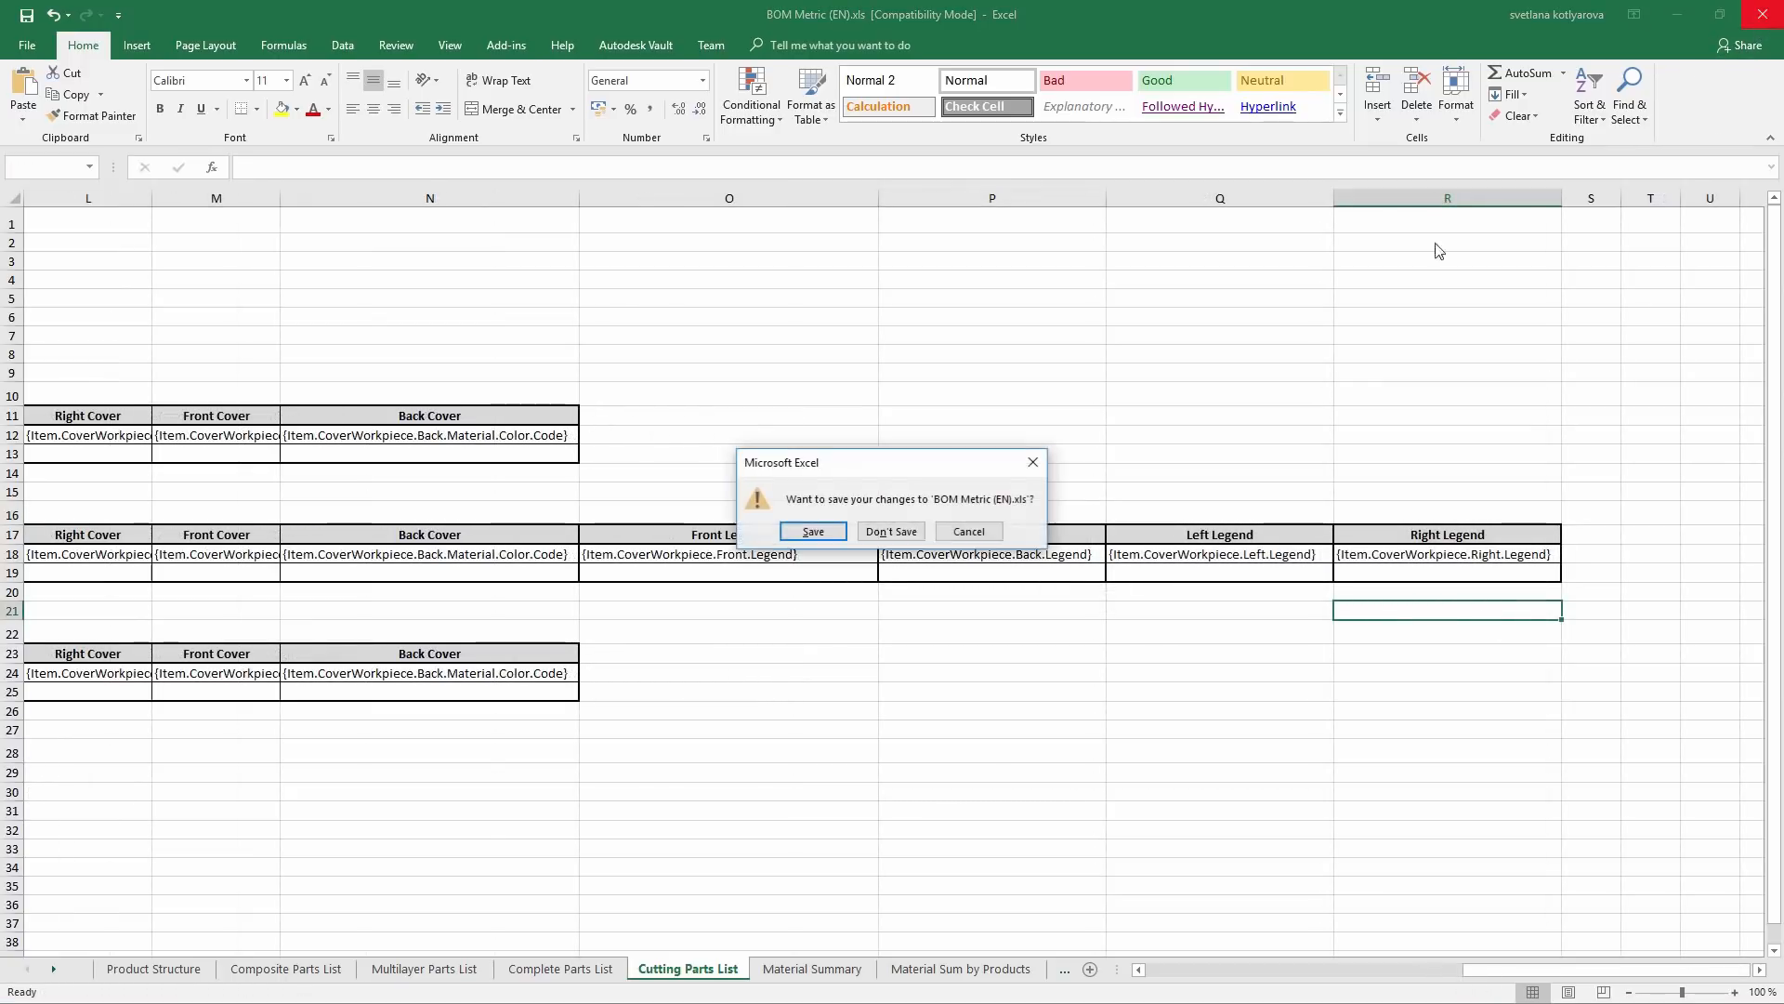
pyautogui.click(813, 531)
# Export the edge band part's BOM to Excel with the modified template and review the Legend columns on the Cutting Parts List sheet
pyautogui.click(1059, 625)
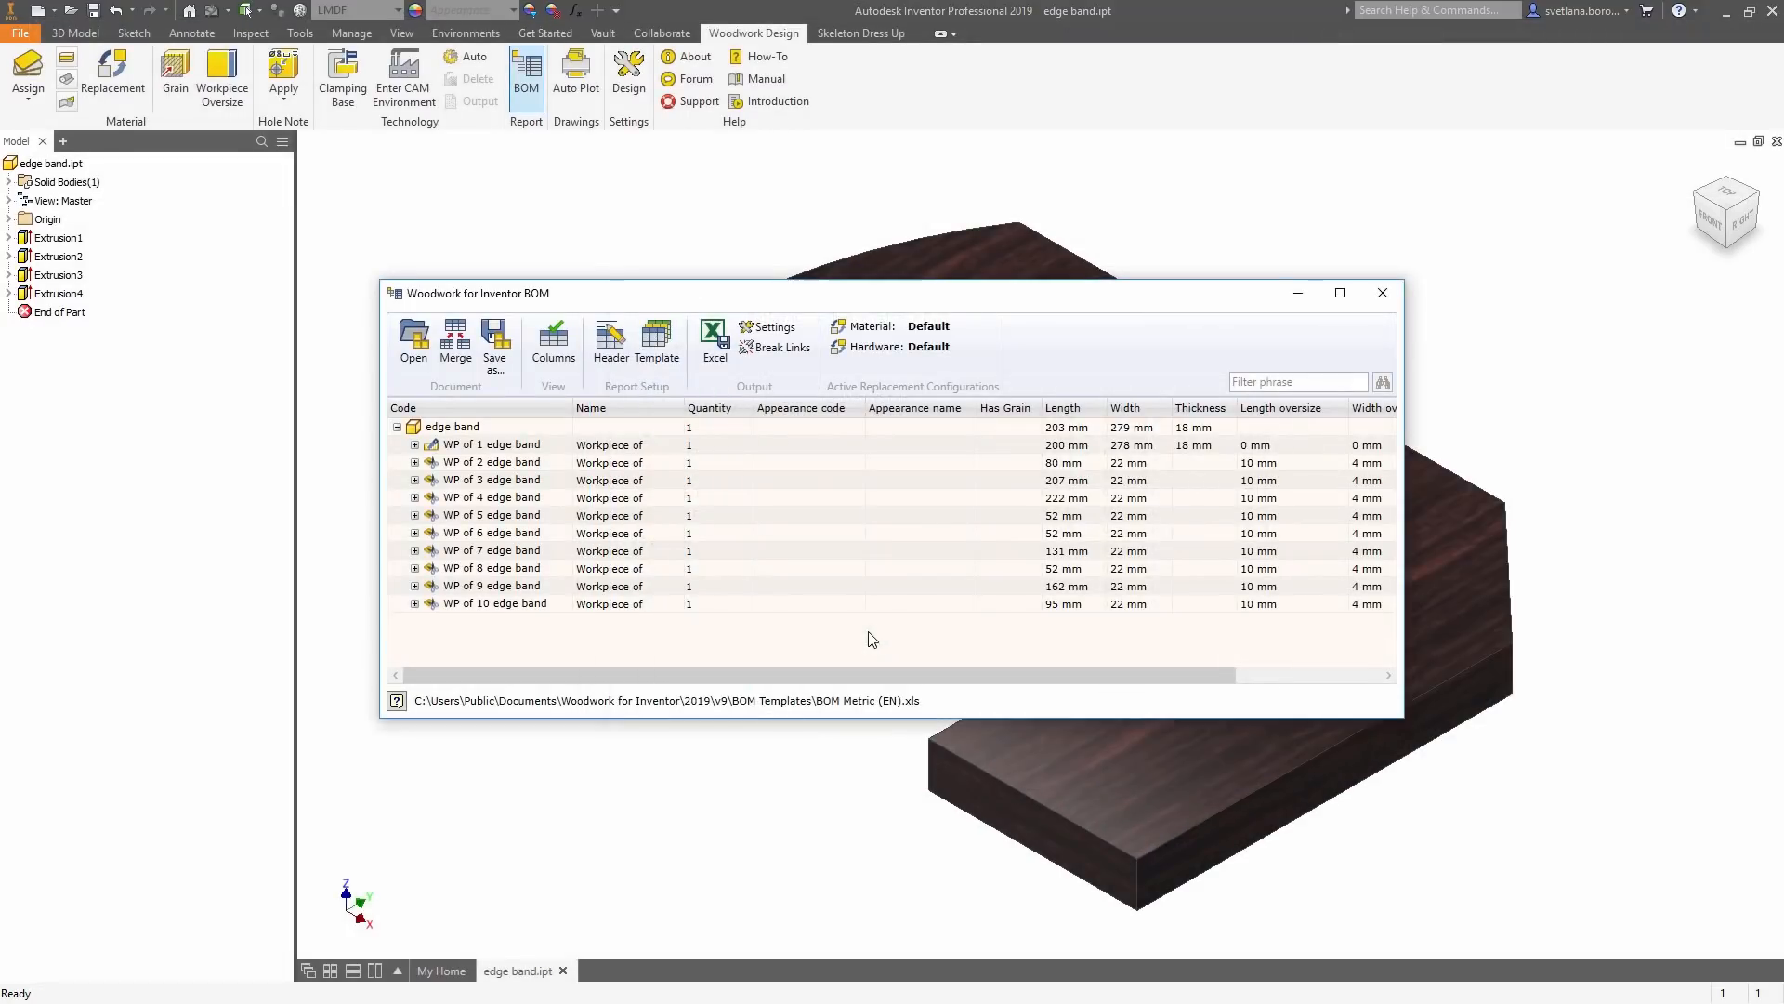
pyautogui.click(715, 340)
pyautogui.click(1473, 777)
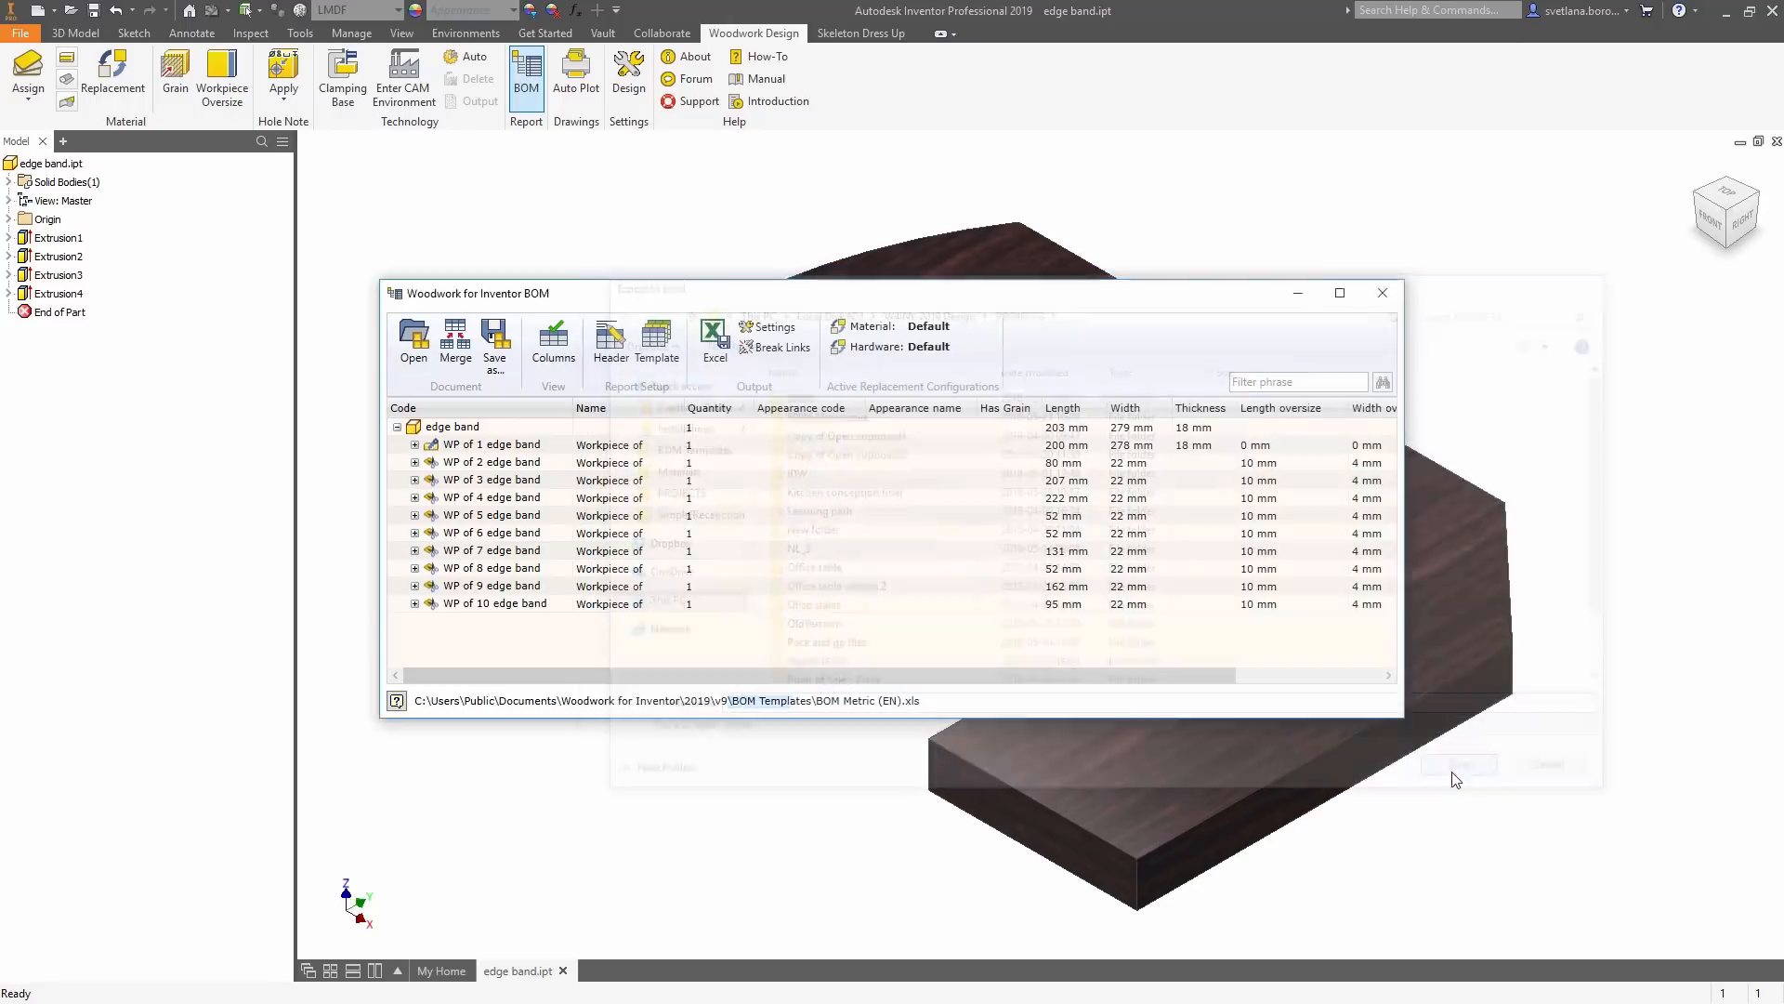
pyautogui.click(1036, 550)
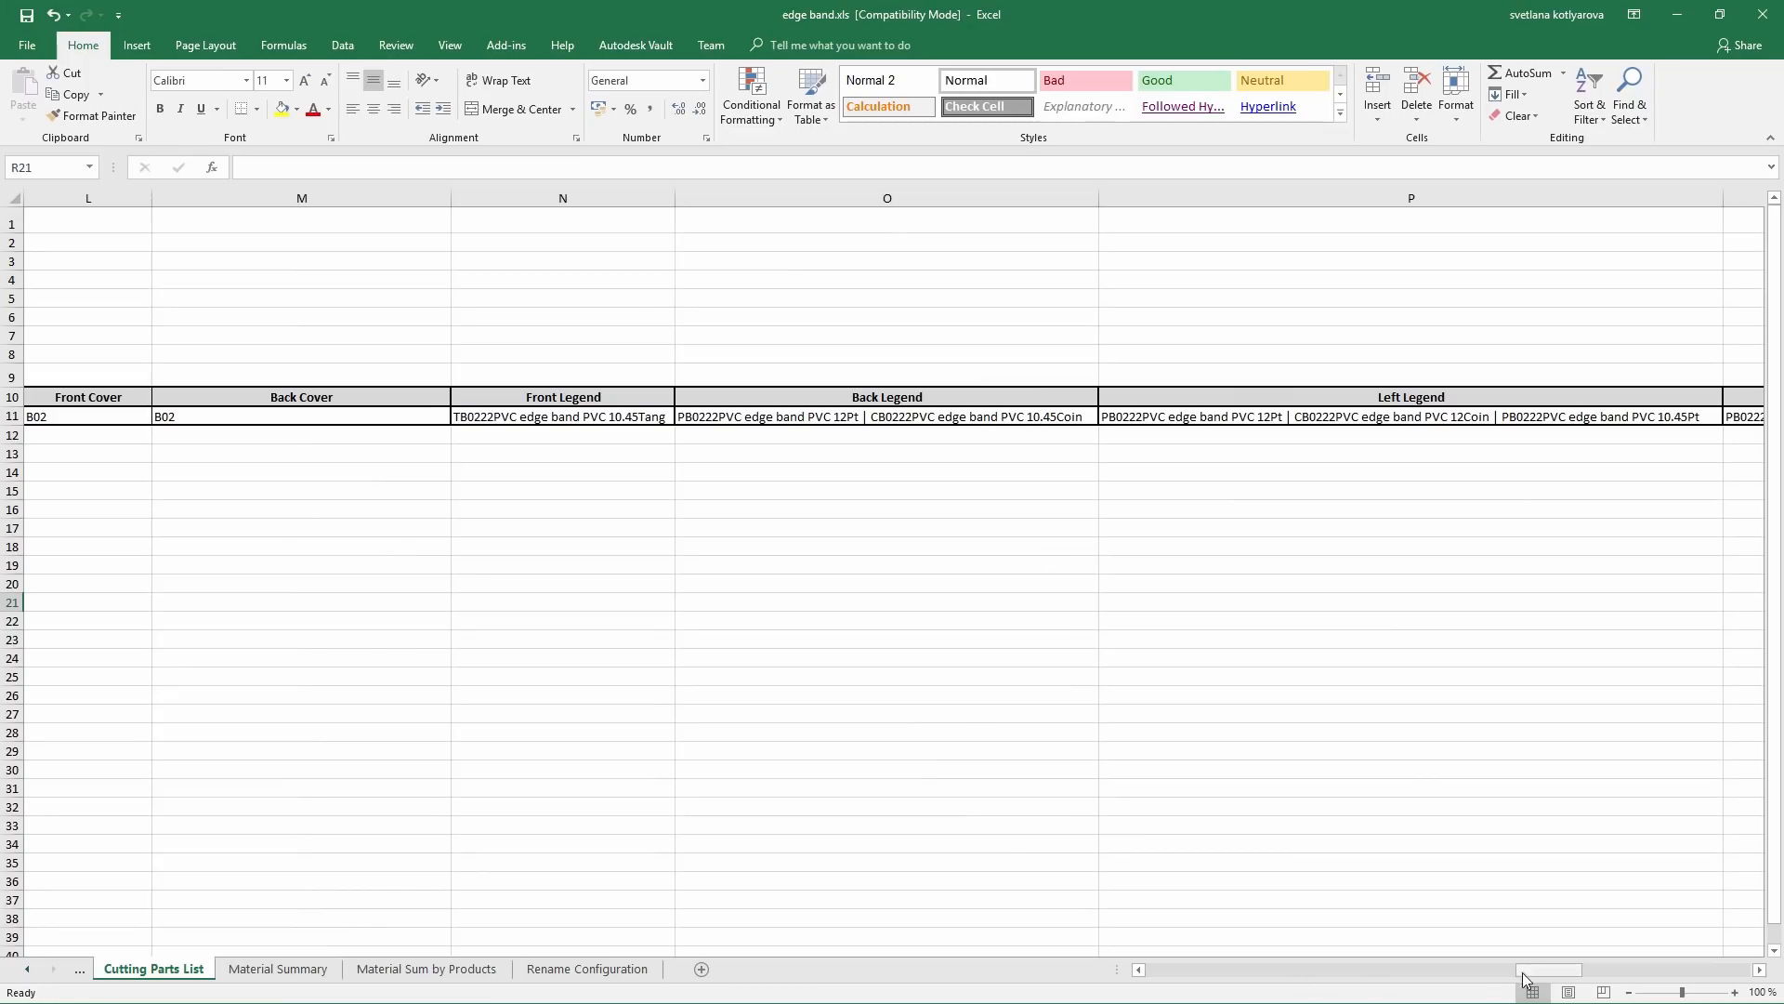
pyautogui.moveTo(1534, 970); pyautogui.dragTo(1682, 963)
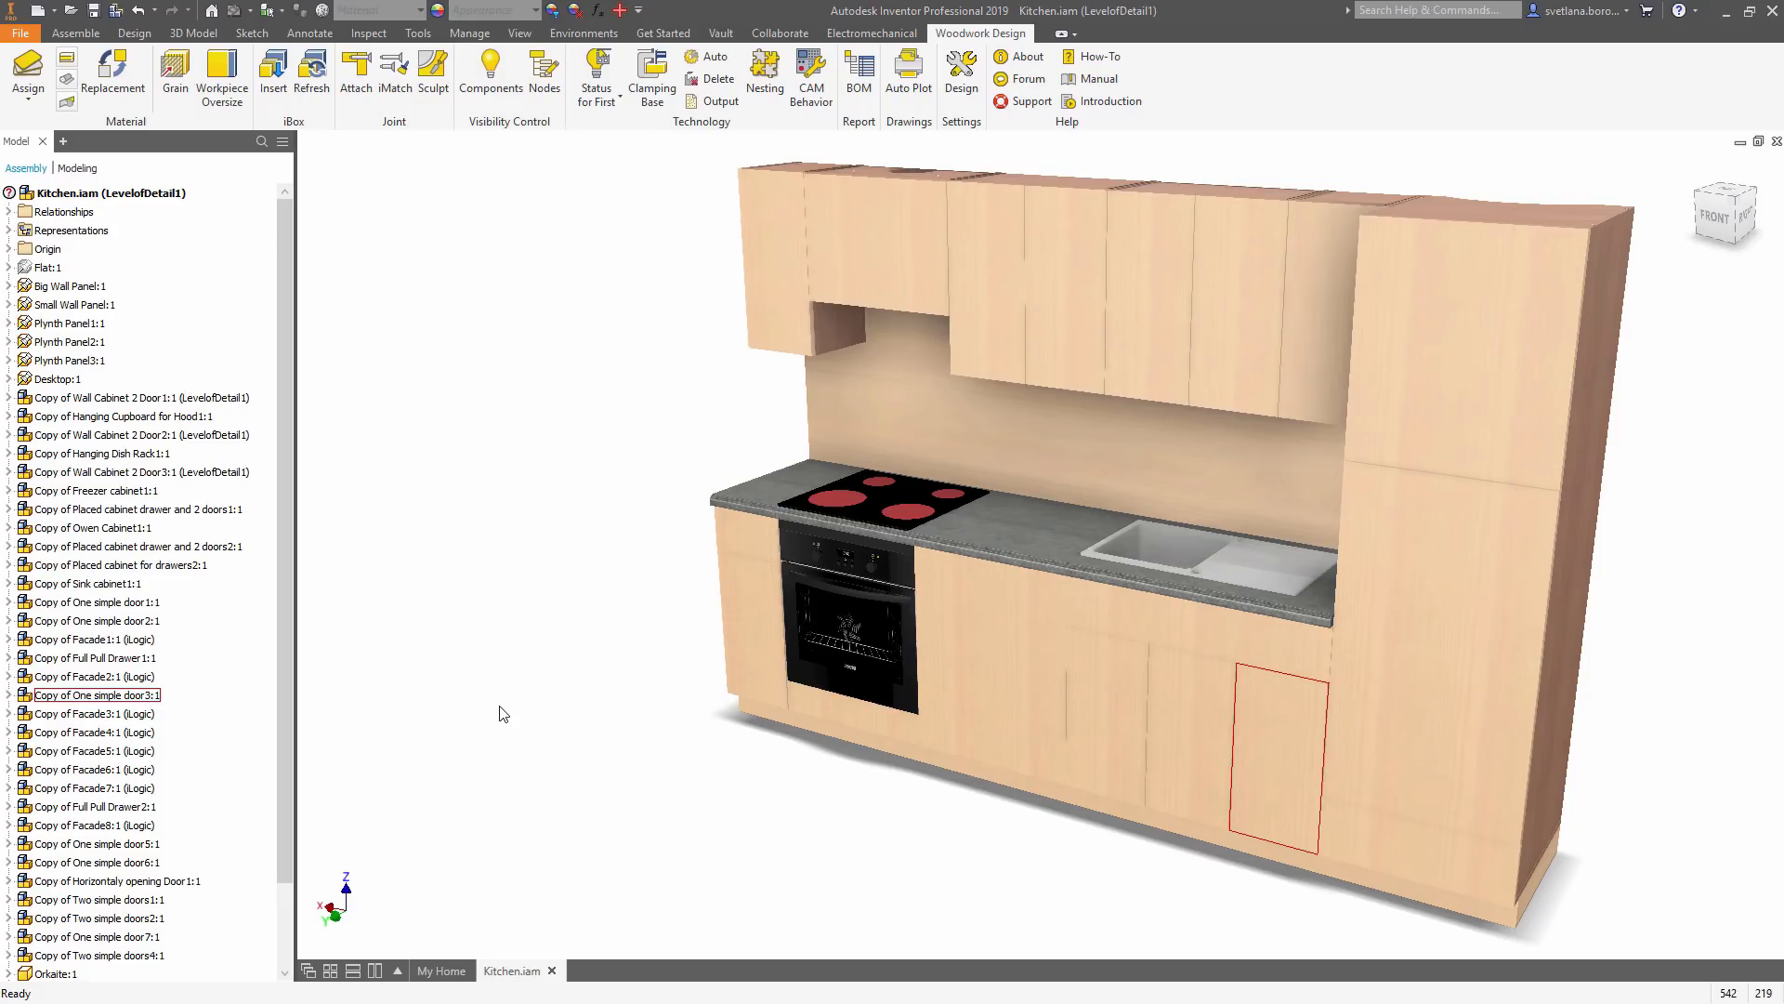
# Create a material and color replacement configuration named Truffle facade white body for the Kitchen.iam assembly
pyautogui.click(141, 76)
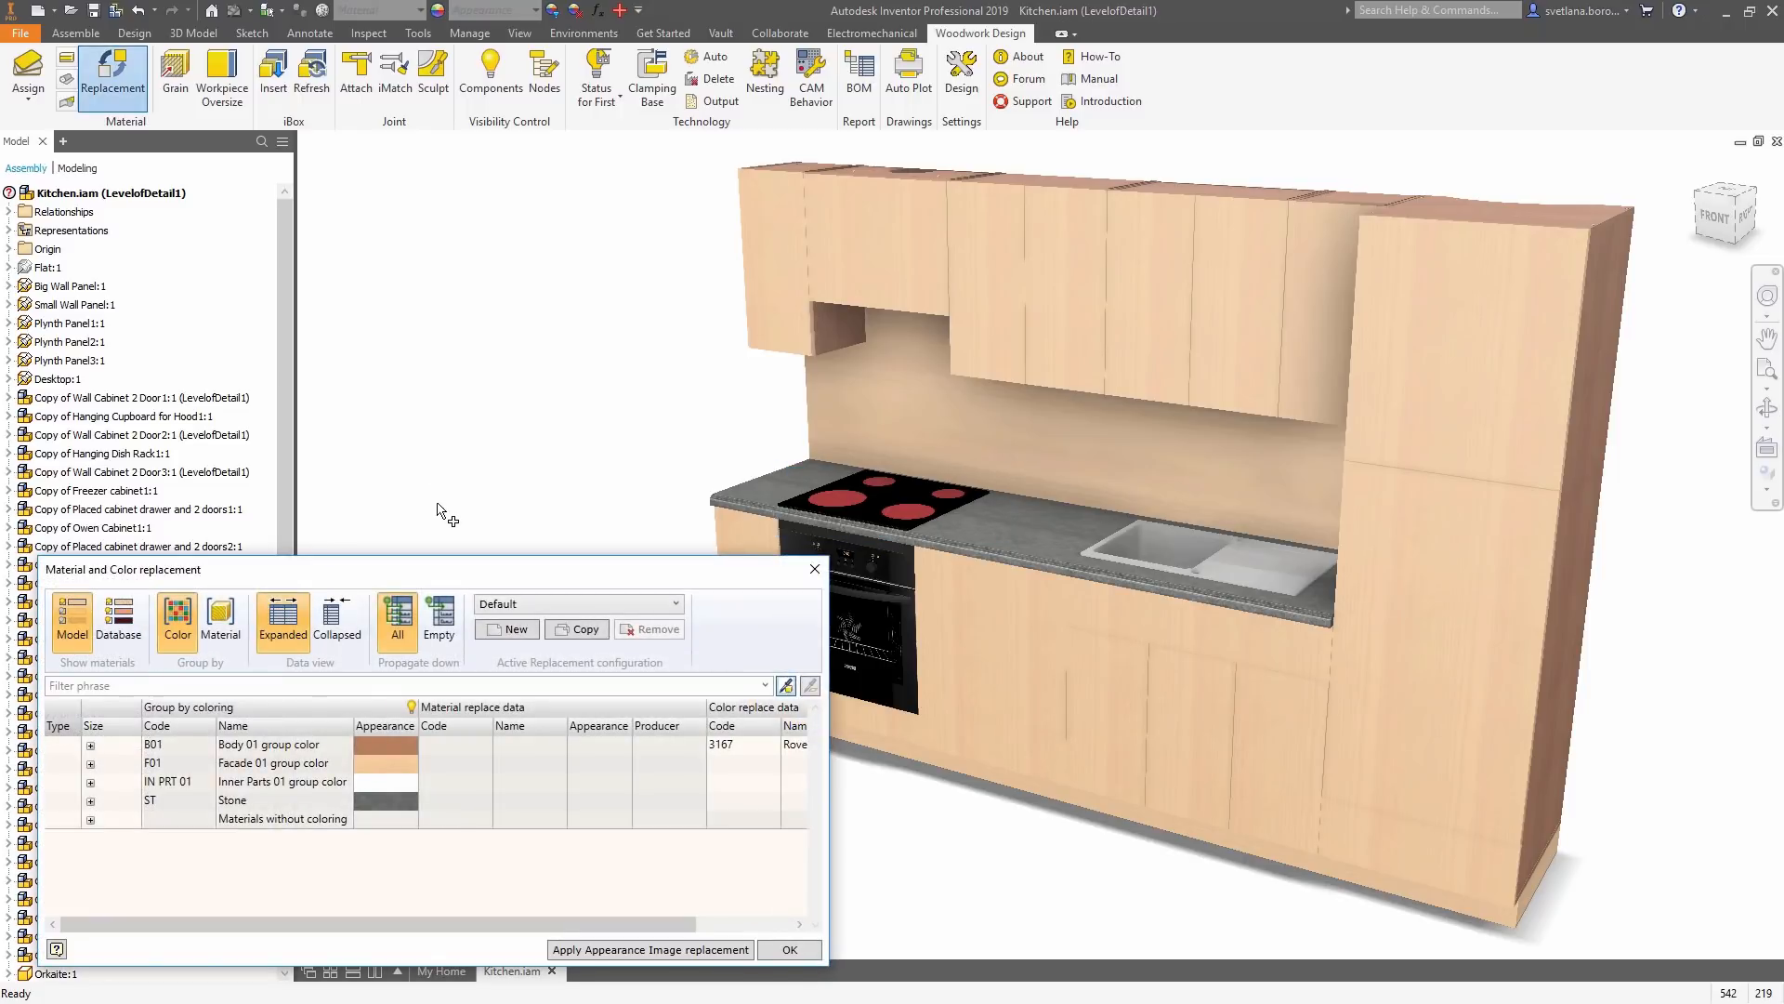
pyautogui.click(498, 630)
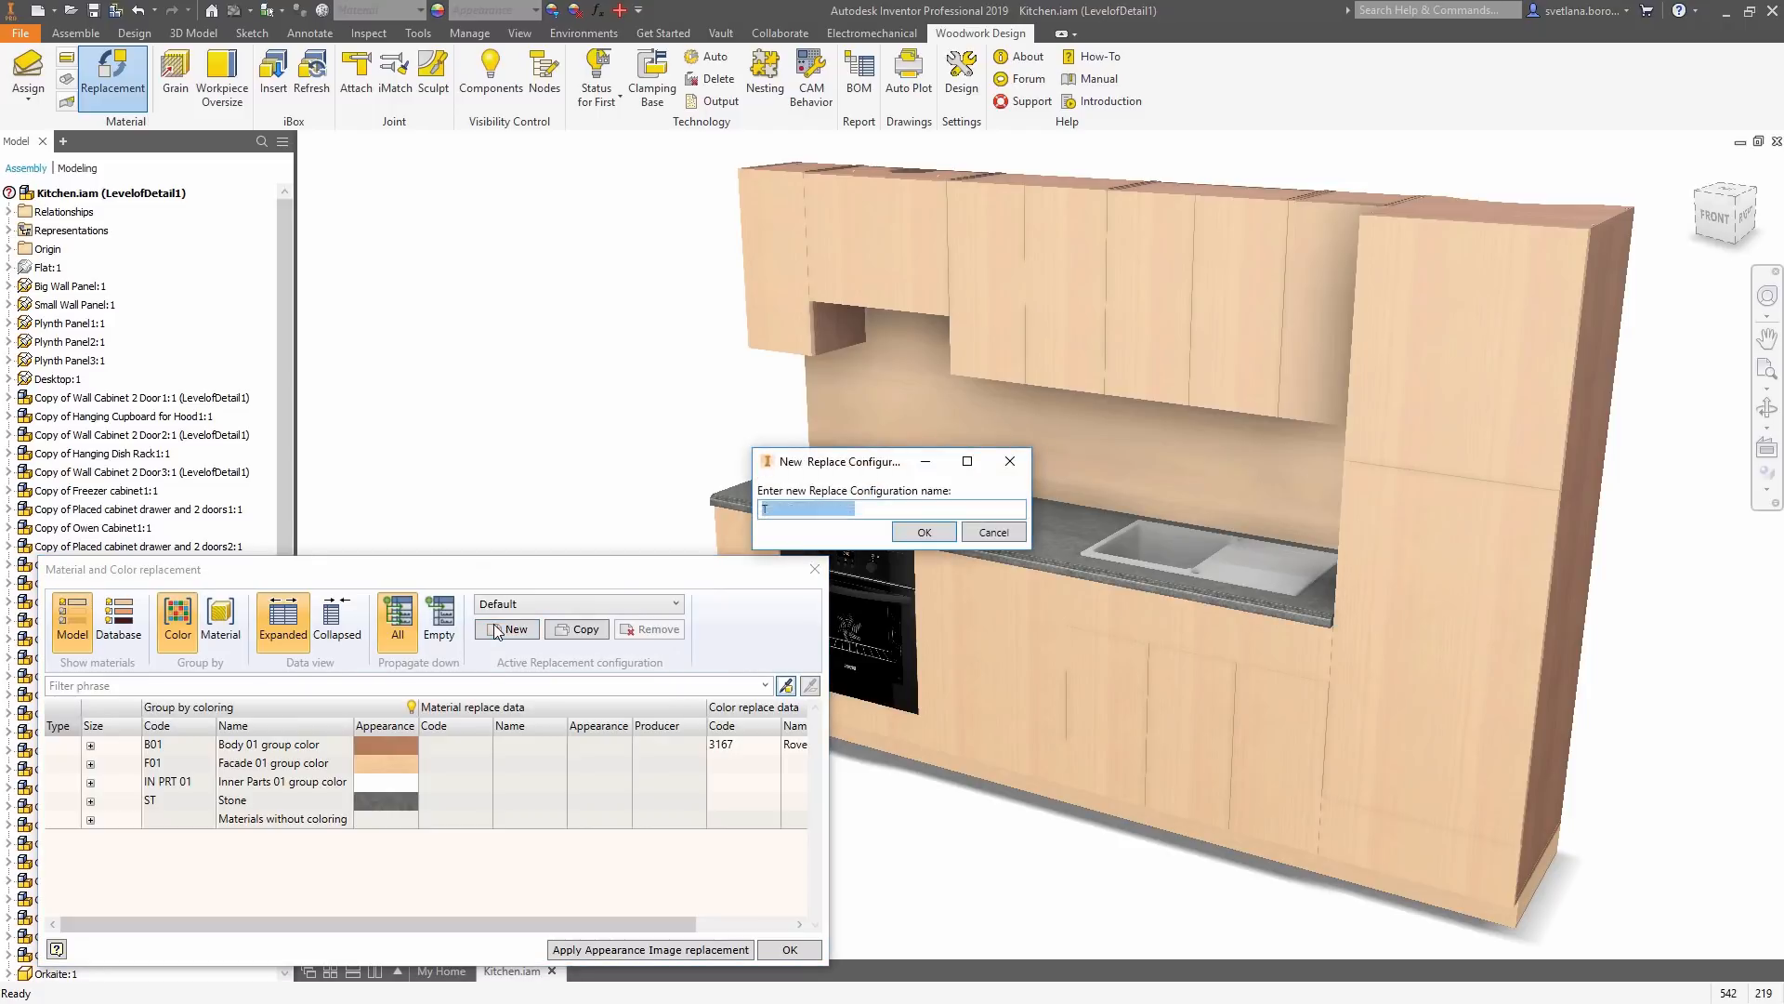
pyautogui.write('Truffle facade white body')
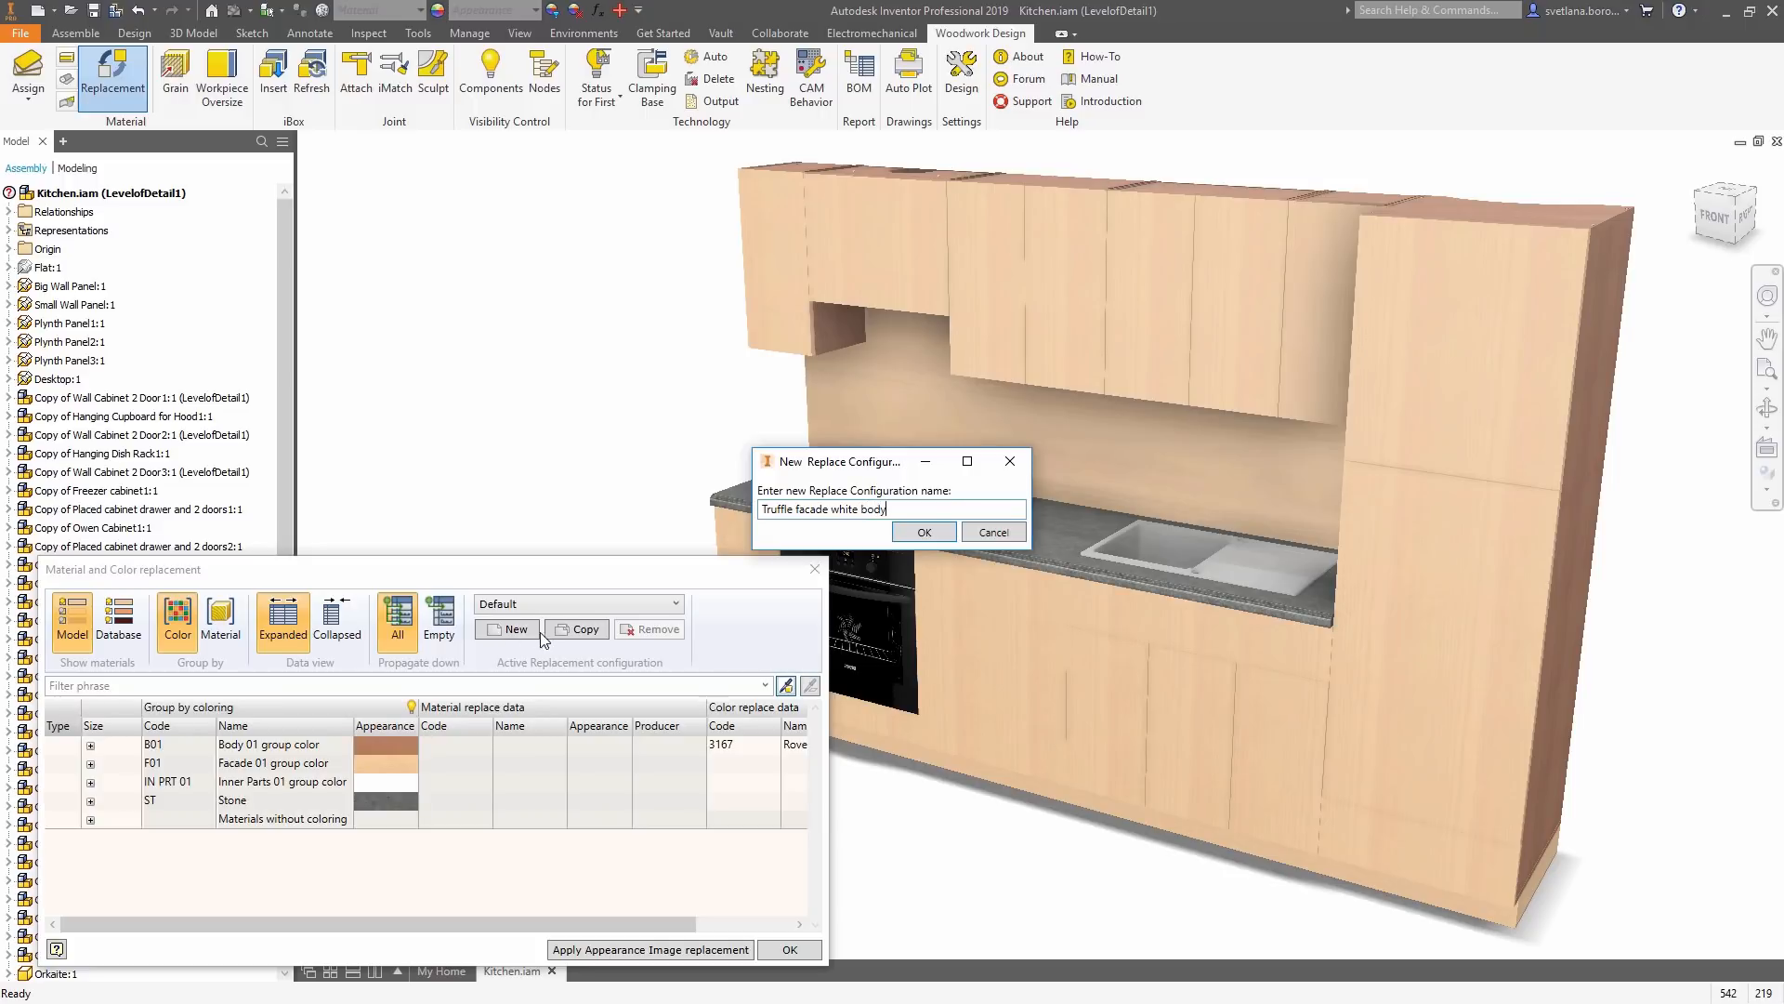
pyautogui.click(905, 536)
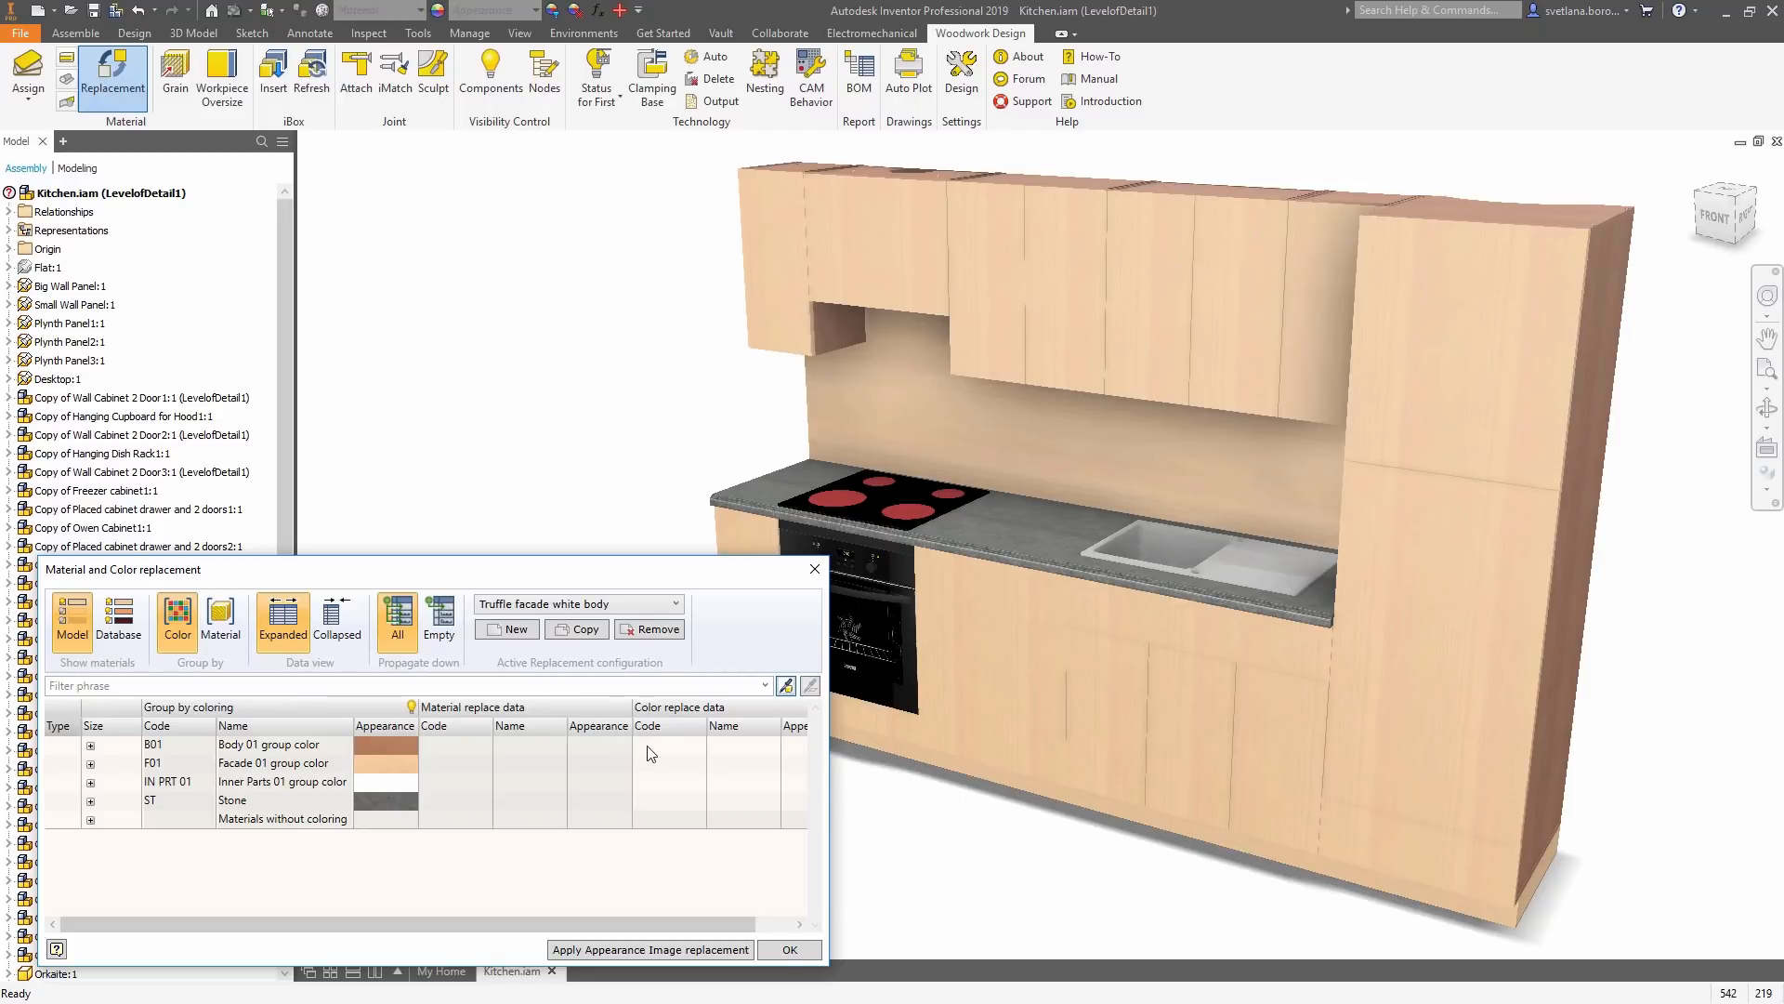
# Start the color replacement for Body 01 and set Materials.xls as the appearance data source for all materials
pyautogui.moveTo(698, 745)
pyautogui.click(698, 745)
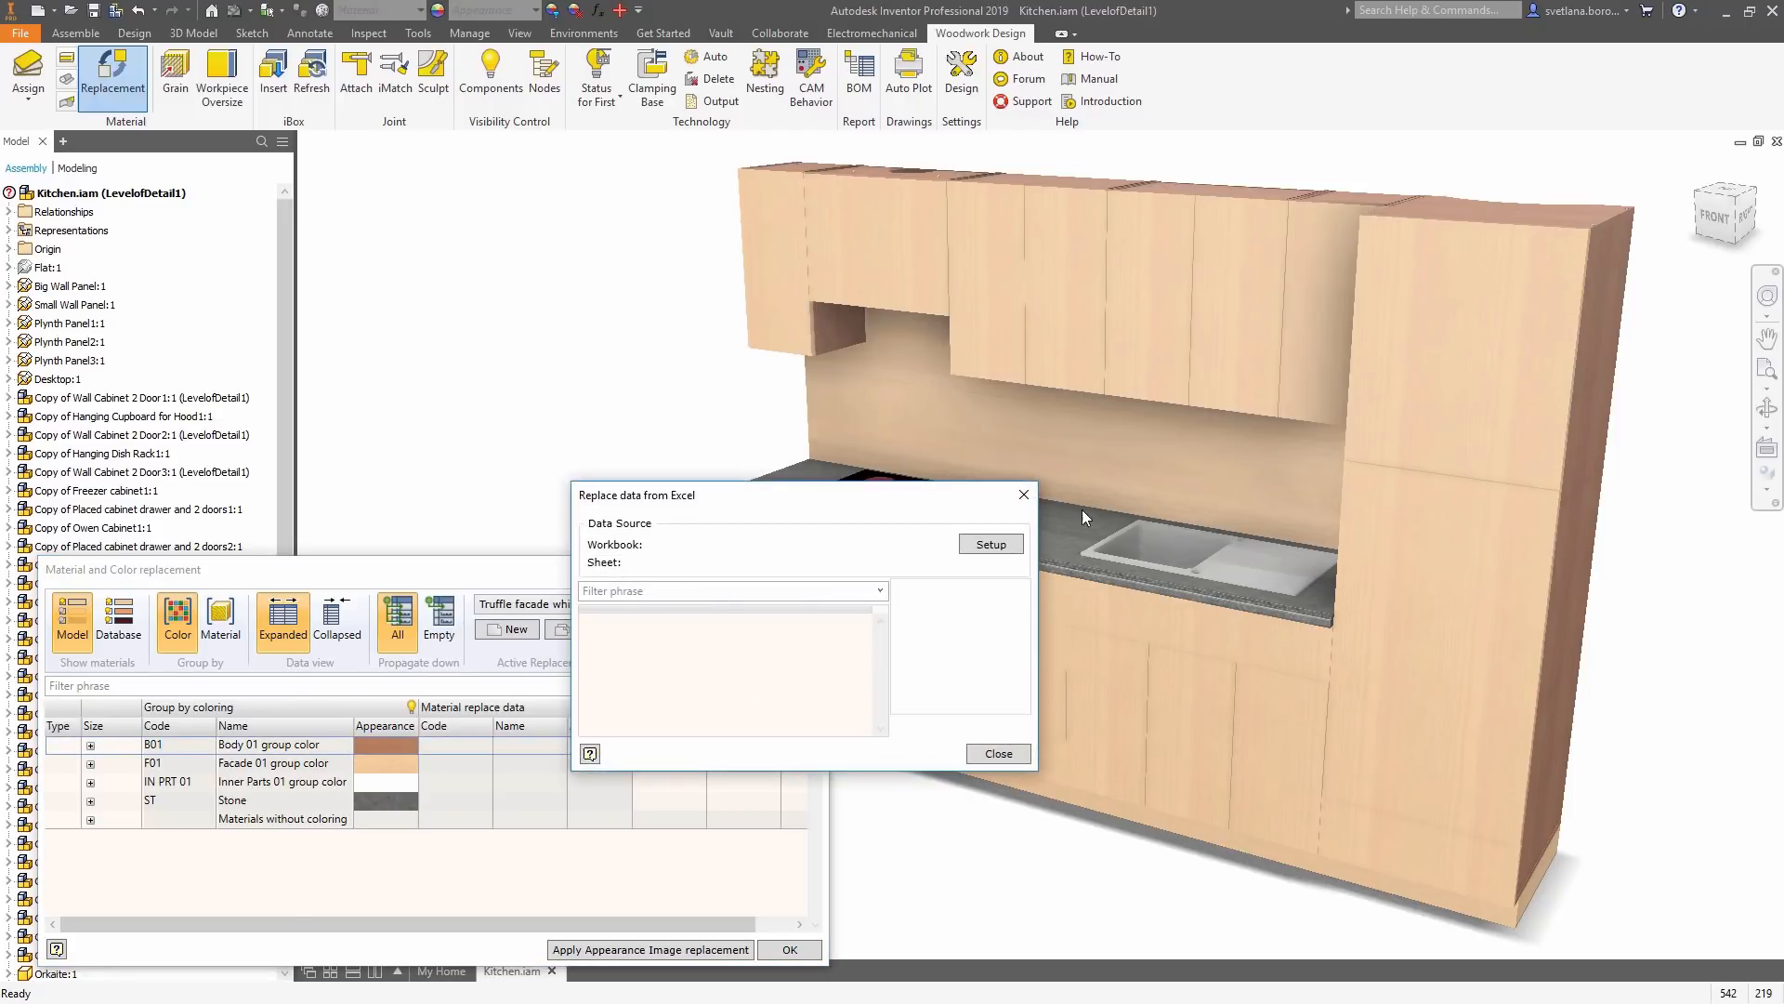
pyautogui.click(1019, 546)
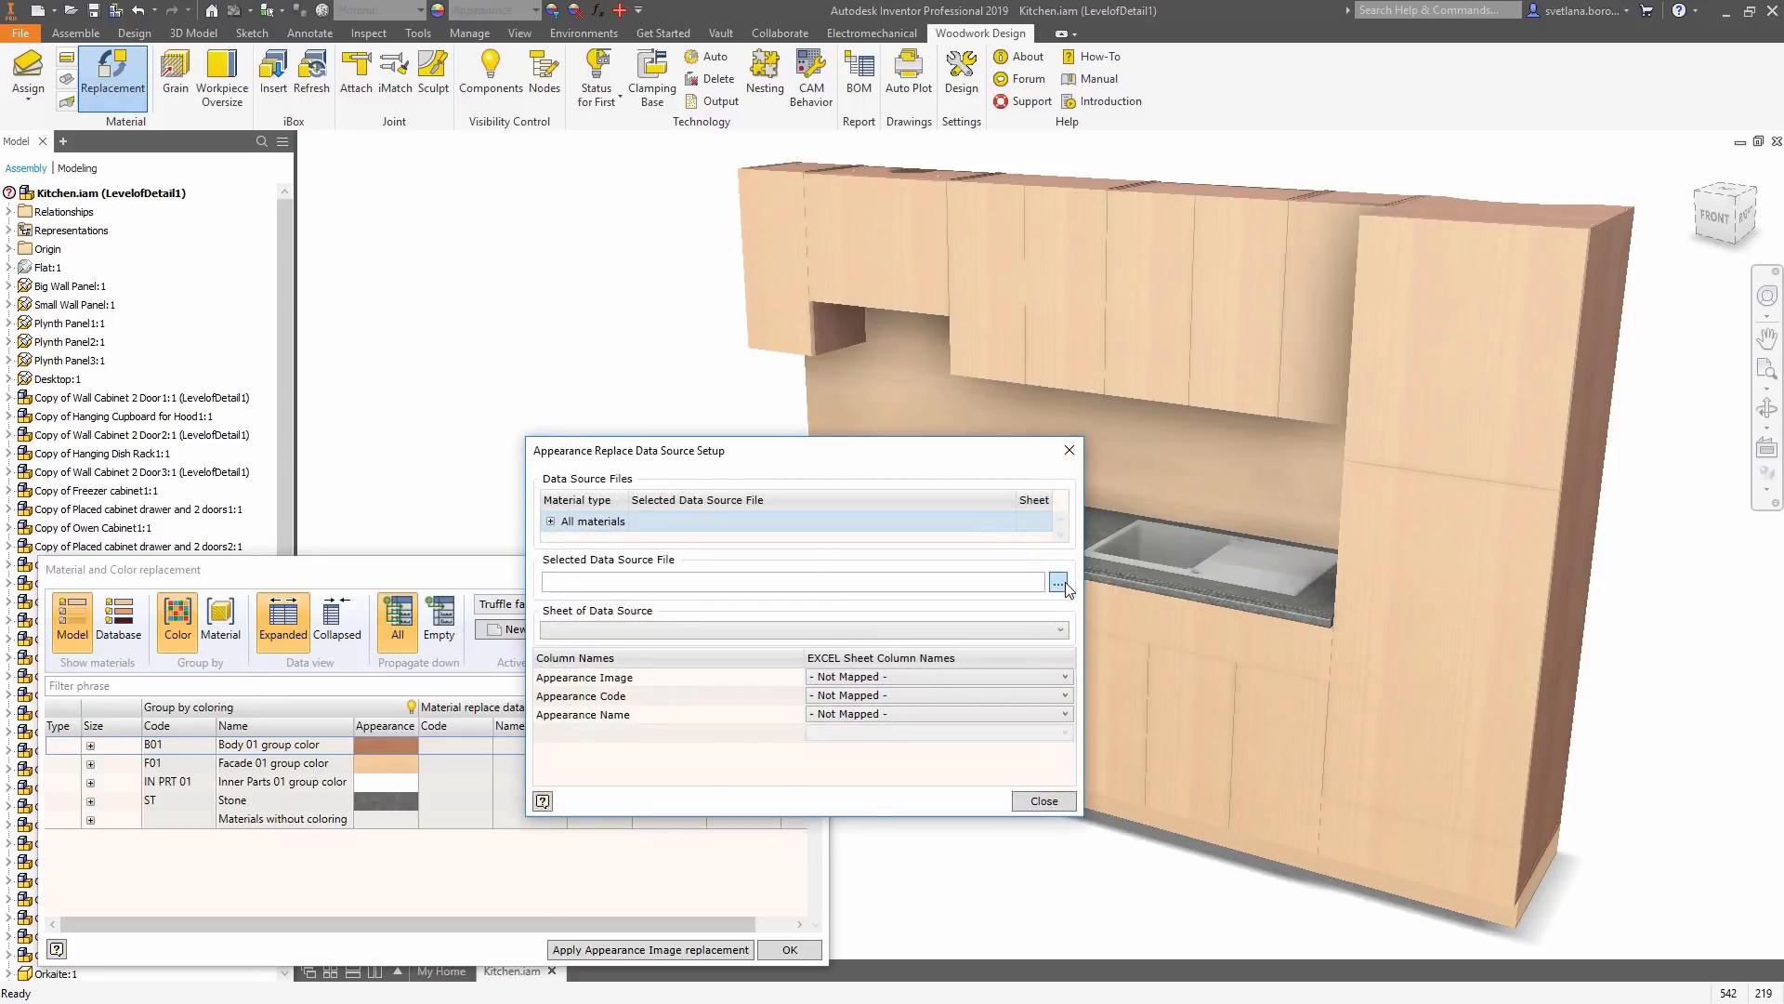
pyautogui.click(1065, 582)
pyautogui.doubleClick(755, 826)
# Map Appearance Image to PictureName, Appearance Code to Code and Appearance Name to Name (EN) in the data source setup
pyautogui.click(852, 677)
pyautogui.click(855, 790)
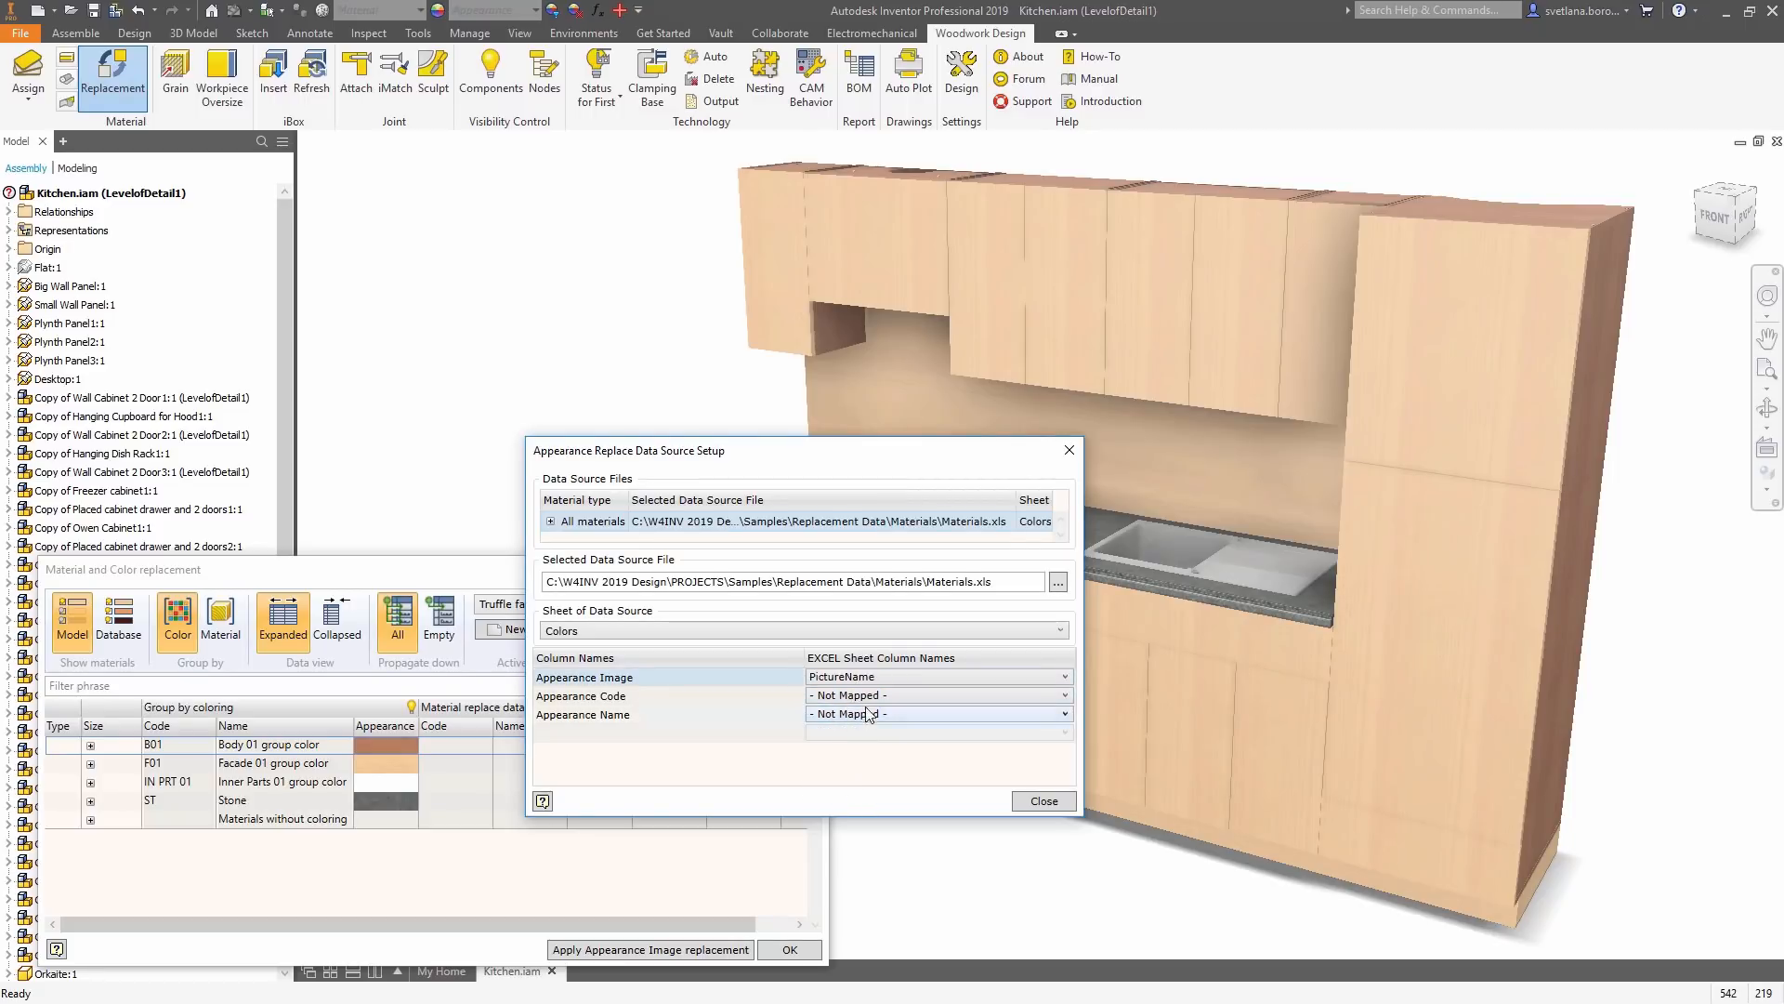
pyautogui.click(870, 696)
pyautogui.click(849, 760)
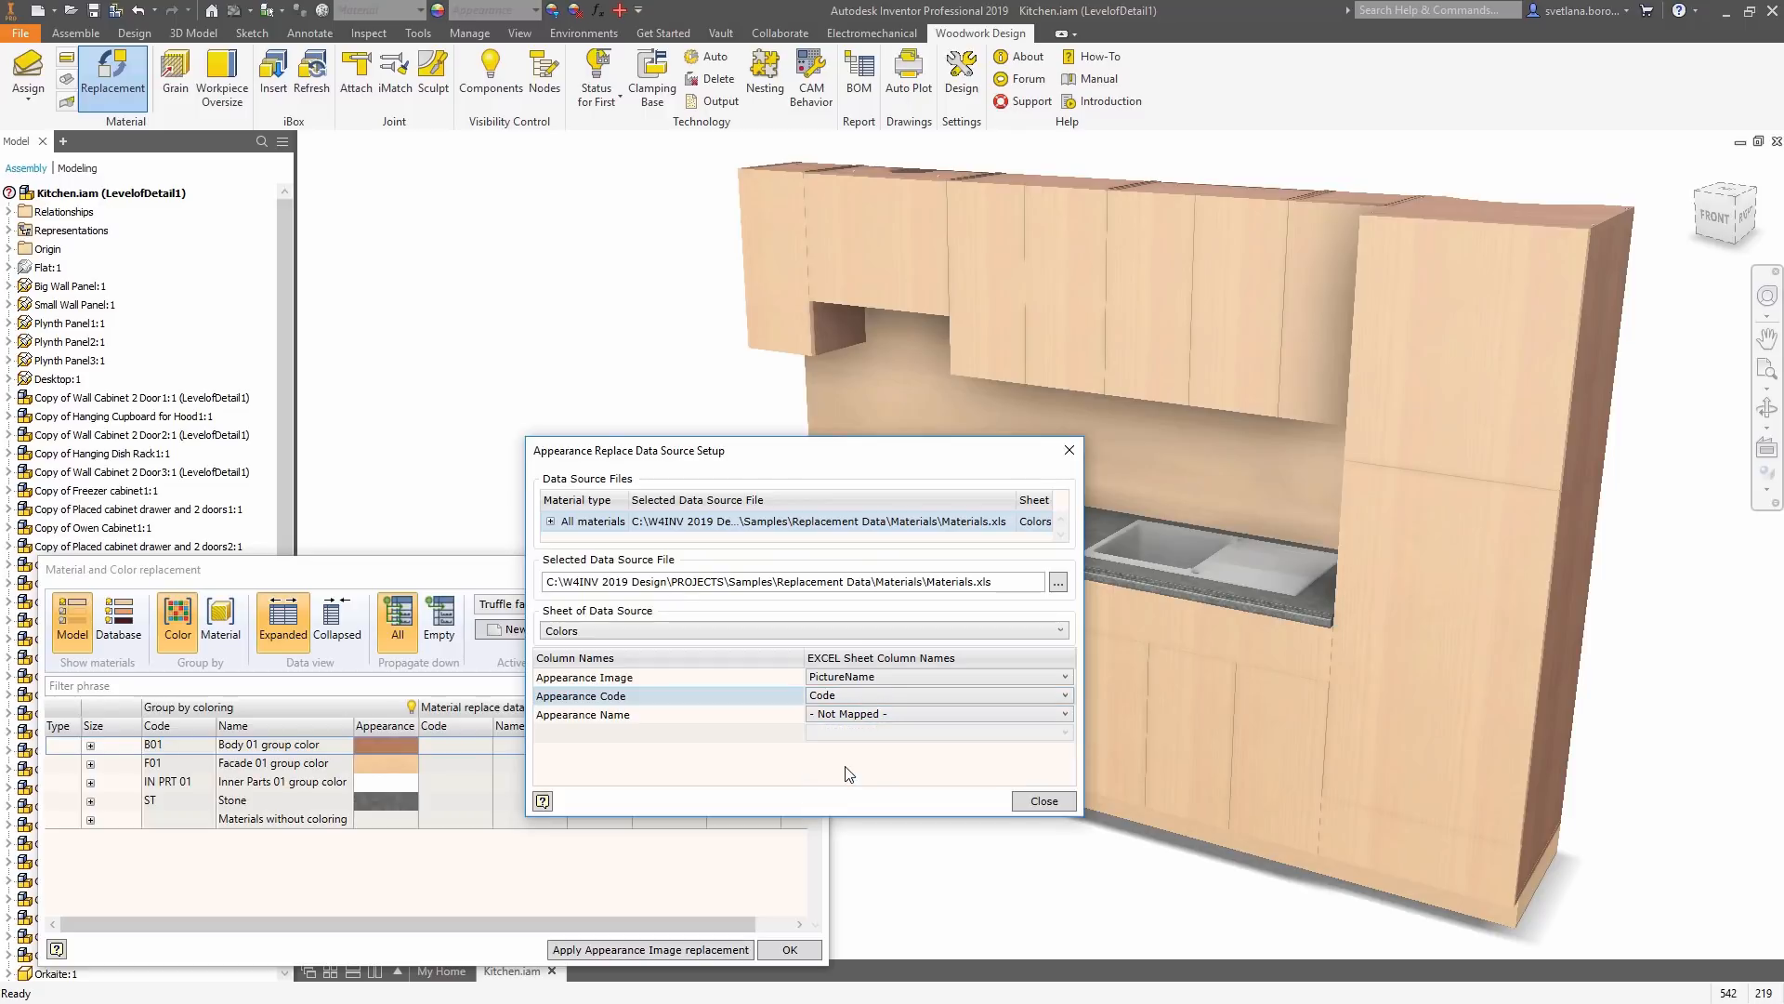
pyautogui.click(861, 714)
pyautogui.click(861, 748)
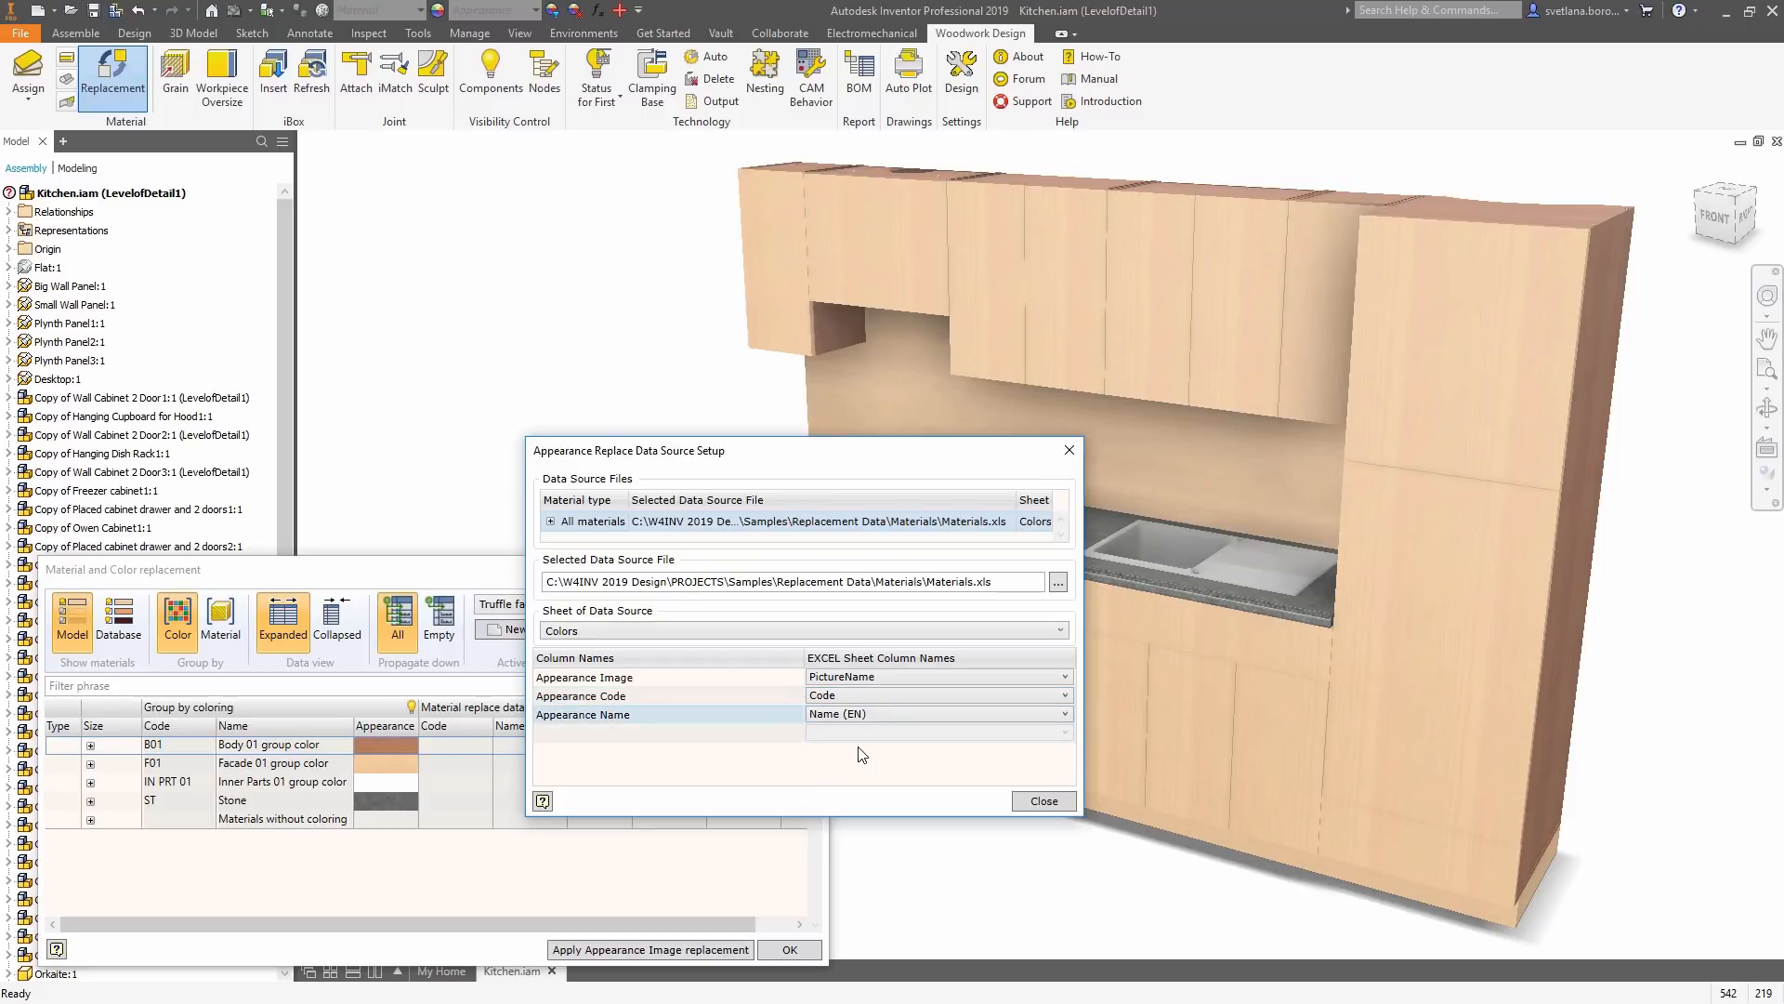
pyautogui.click(1043, 801)
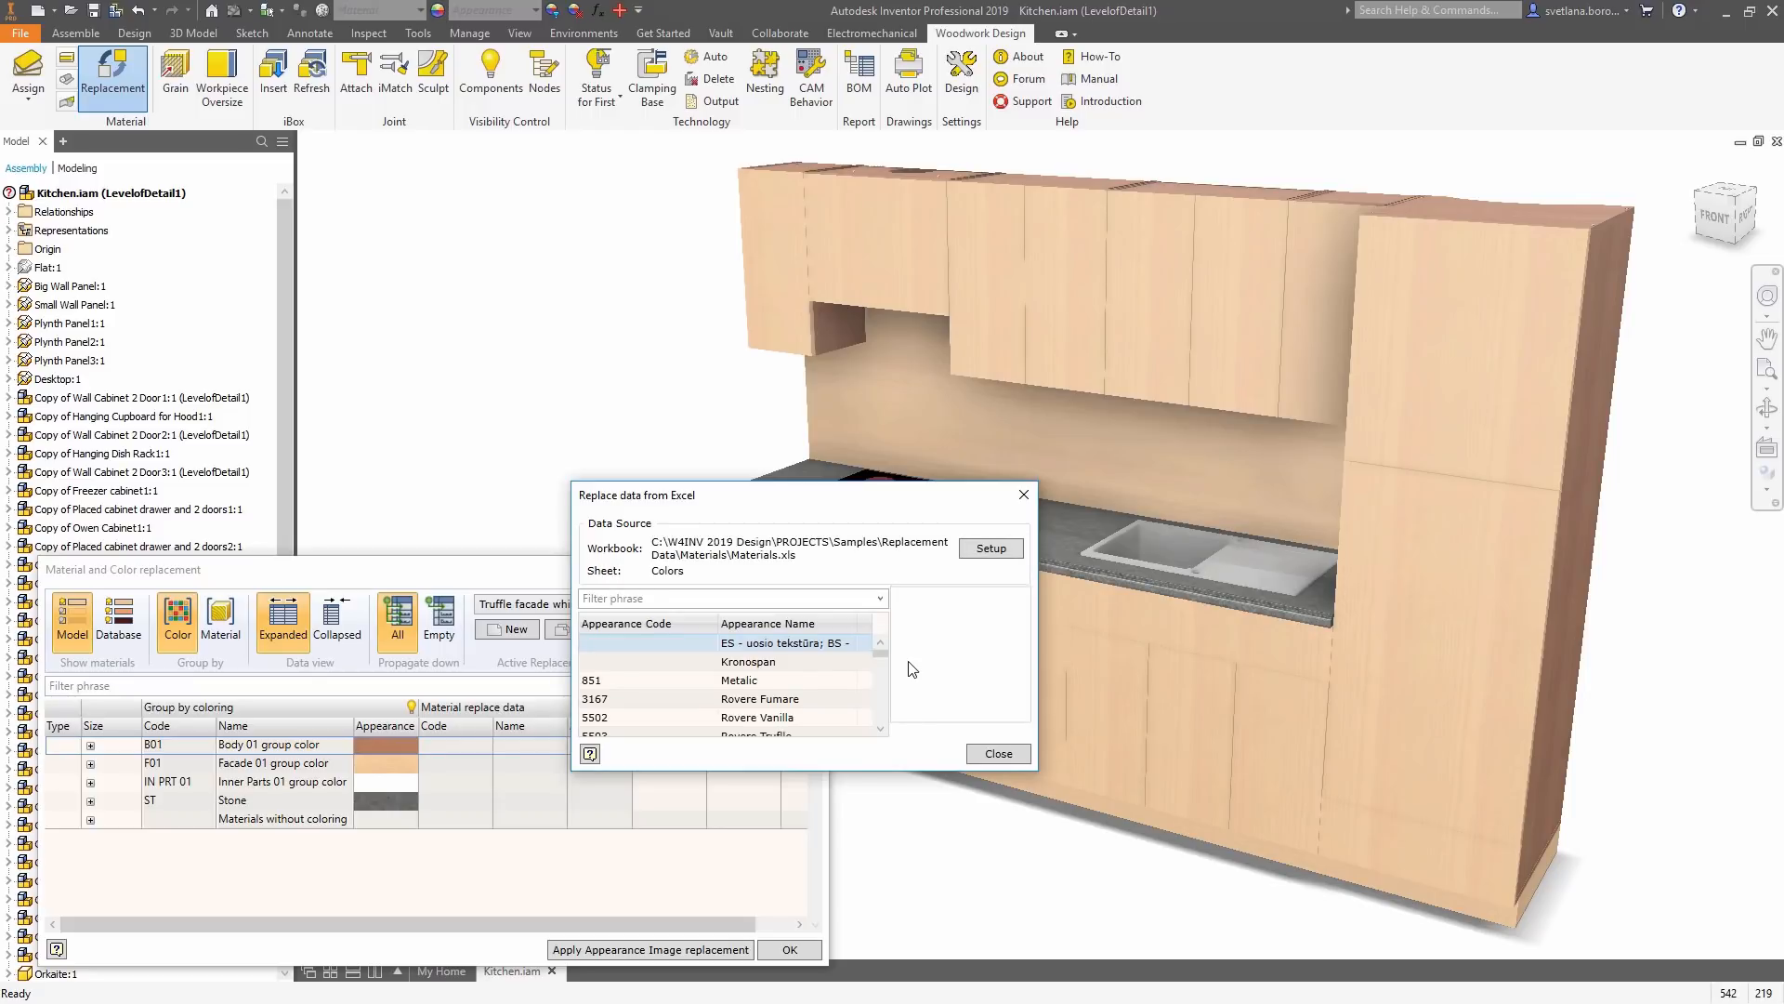
# Replace the Body 01 group color with 101 White and the Facade 01 group color with 5503 Rovere Truffle
pyautogui.scroll(-5, 840, 673)
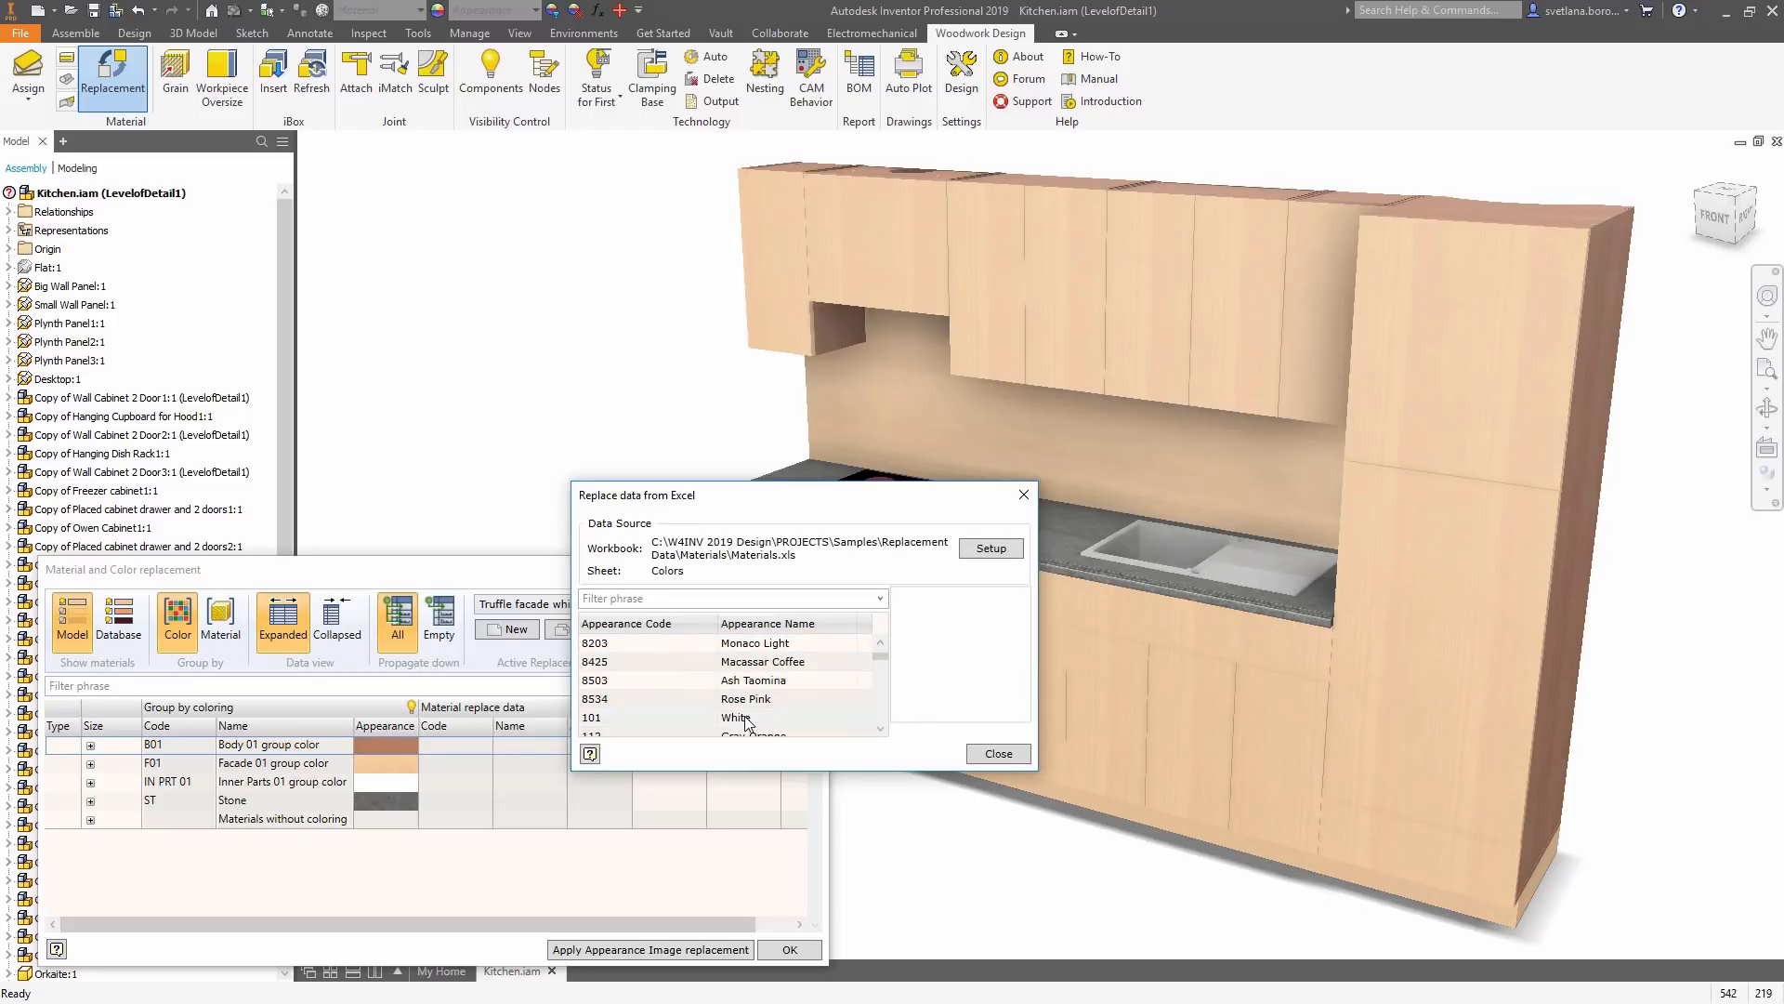
pyautogui.doubleClick(747, 718)
pyautogui.click(698, 766)
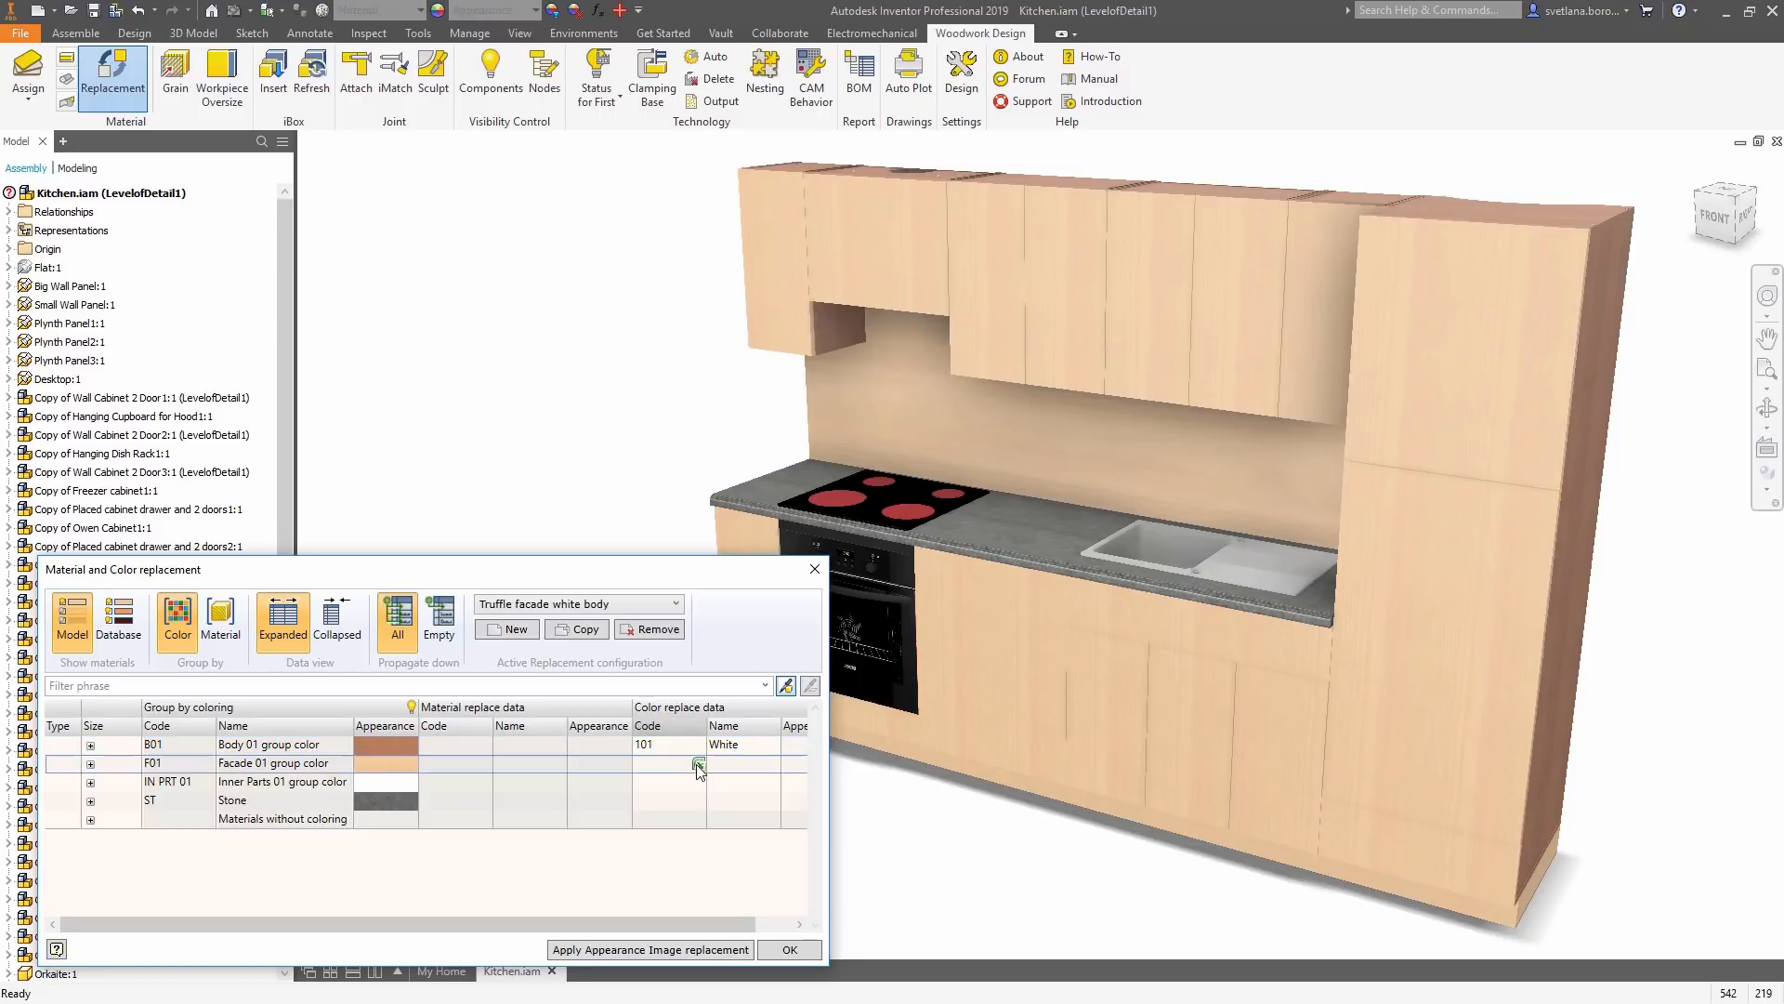
pyautogui.click(699, 764)
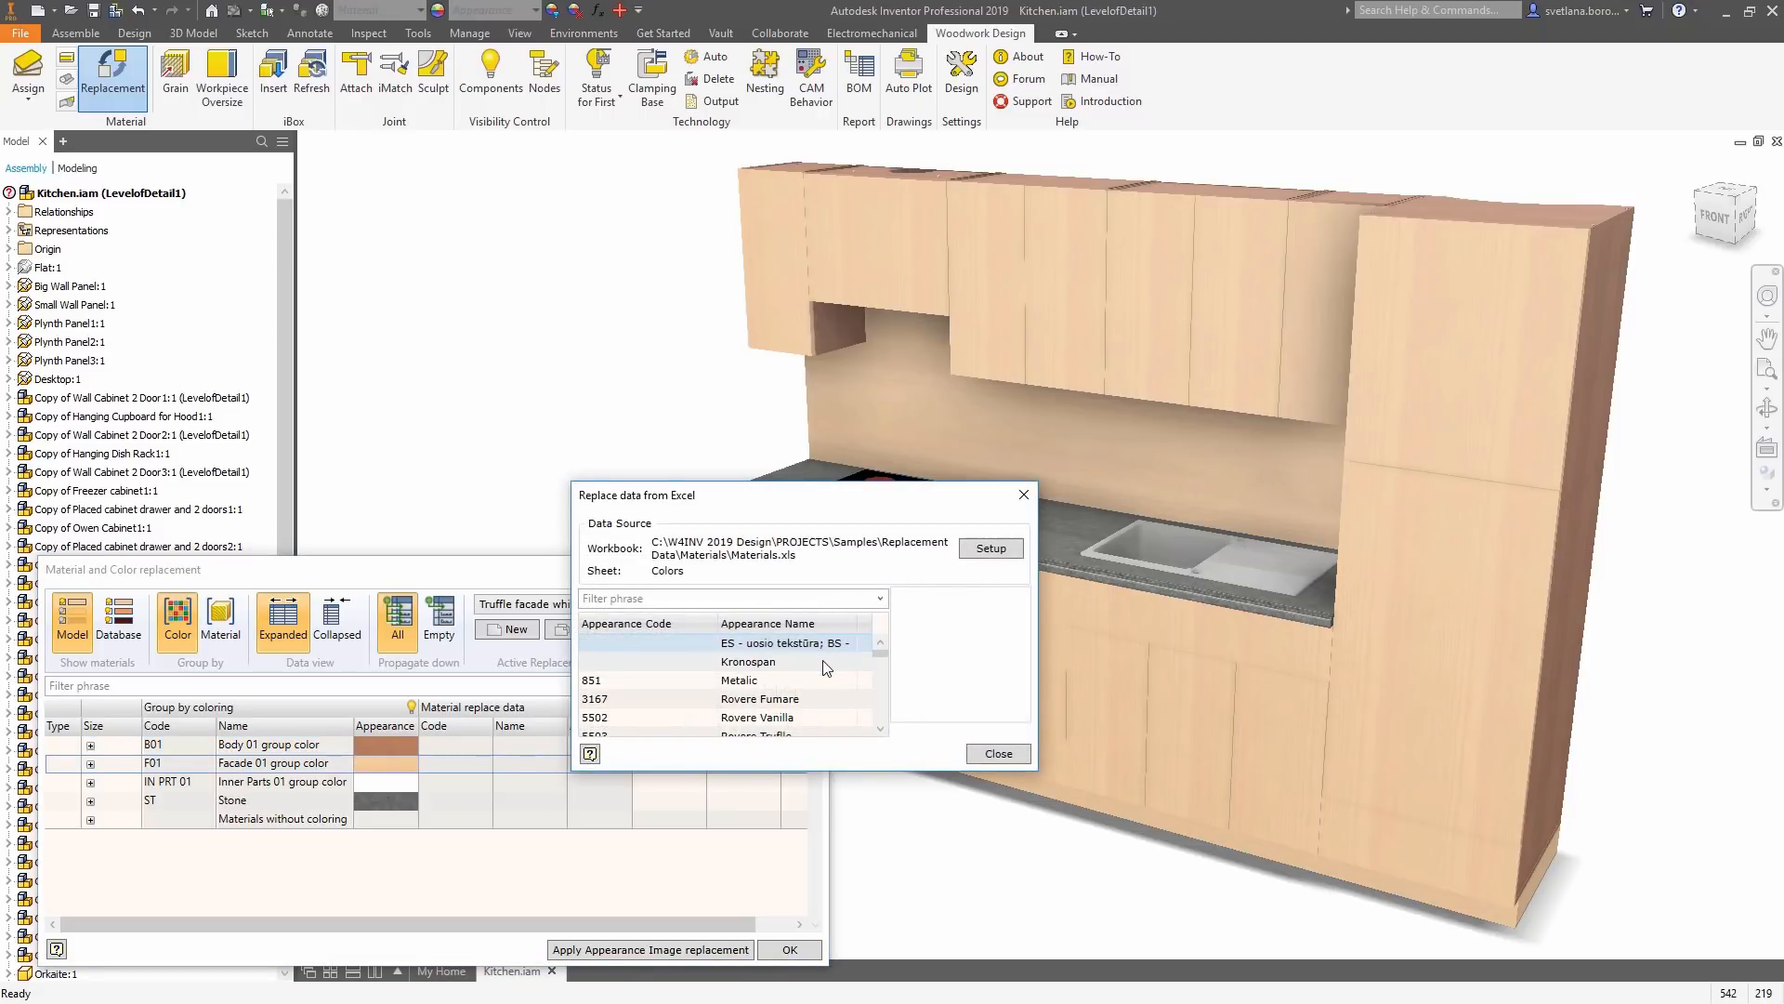
pyautogui.scroll(-1, 826, 667)
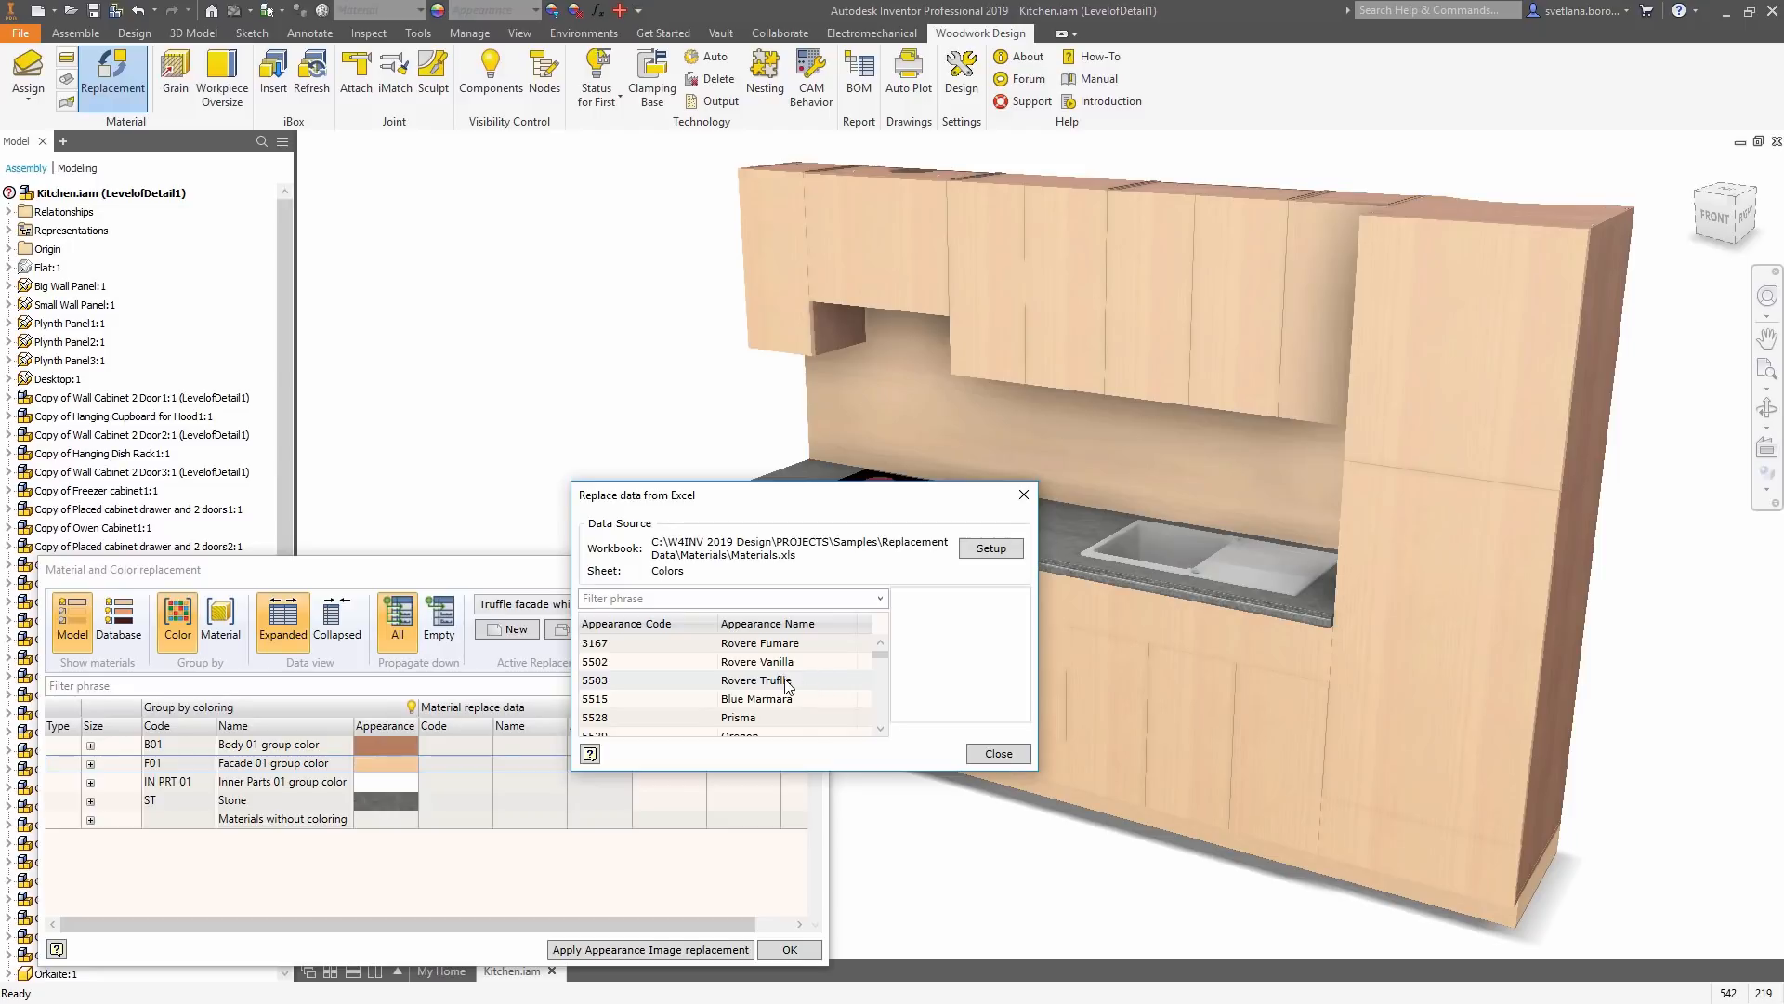
pyautogui.doubleClick(788, 681)
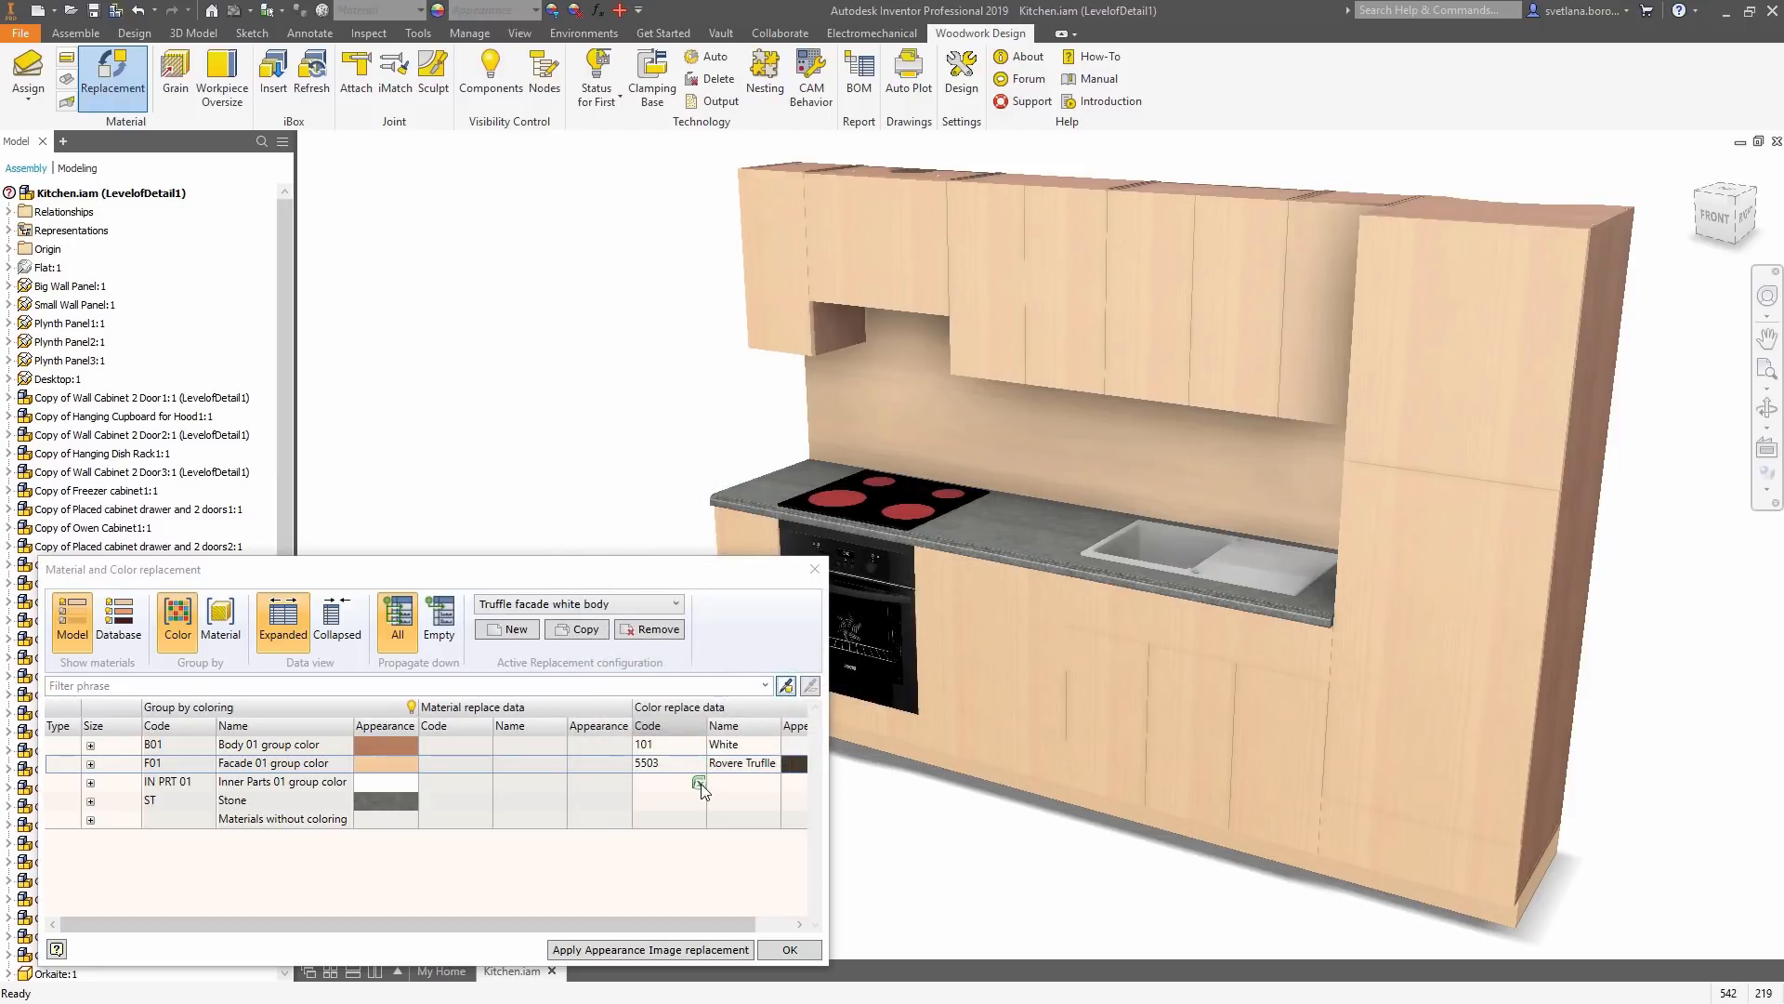
# Replace the Inner Parts 01 group color with 101 White and apply the appearance image replacement to the kitchen
pyautogui.doubleClick(701, 783)
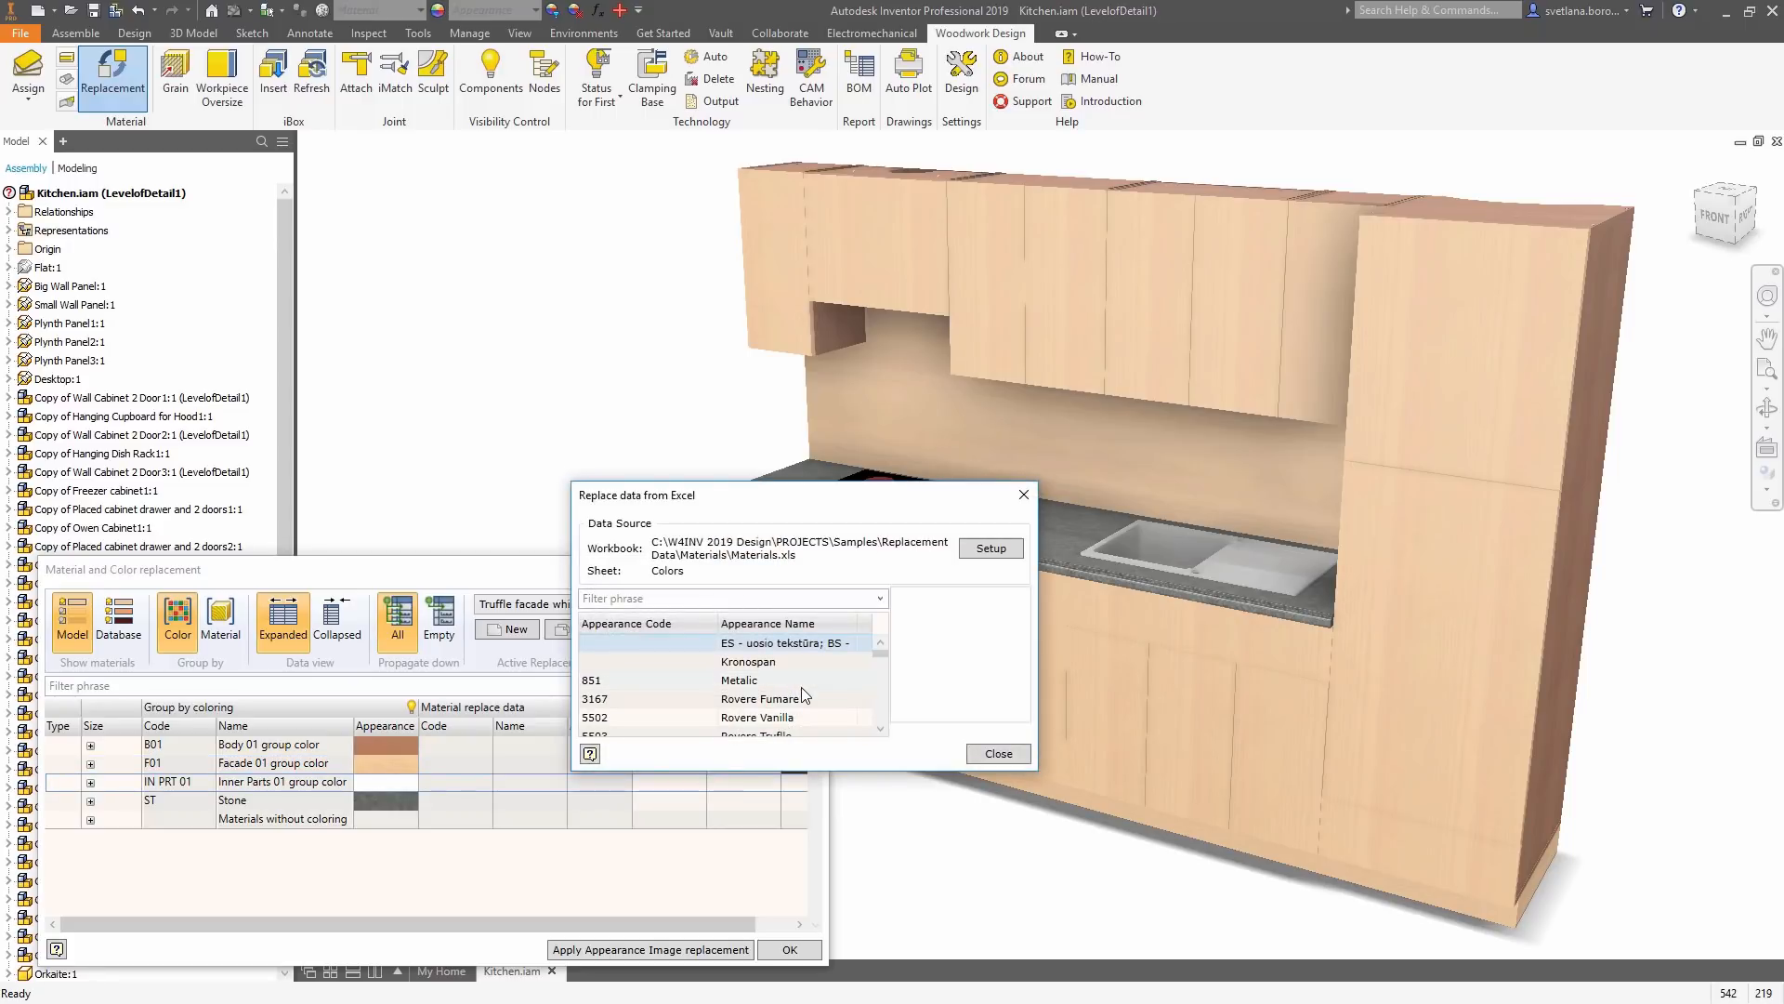
pyautogui.scroll(-10, 805, 695)
pyautogui.click(744, 718)
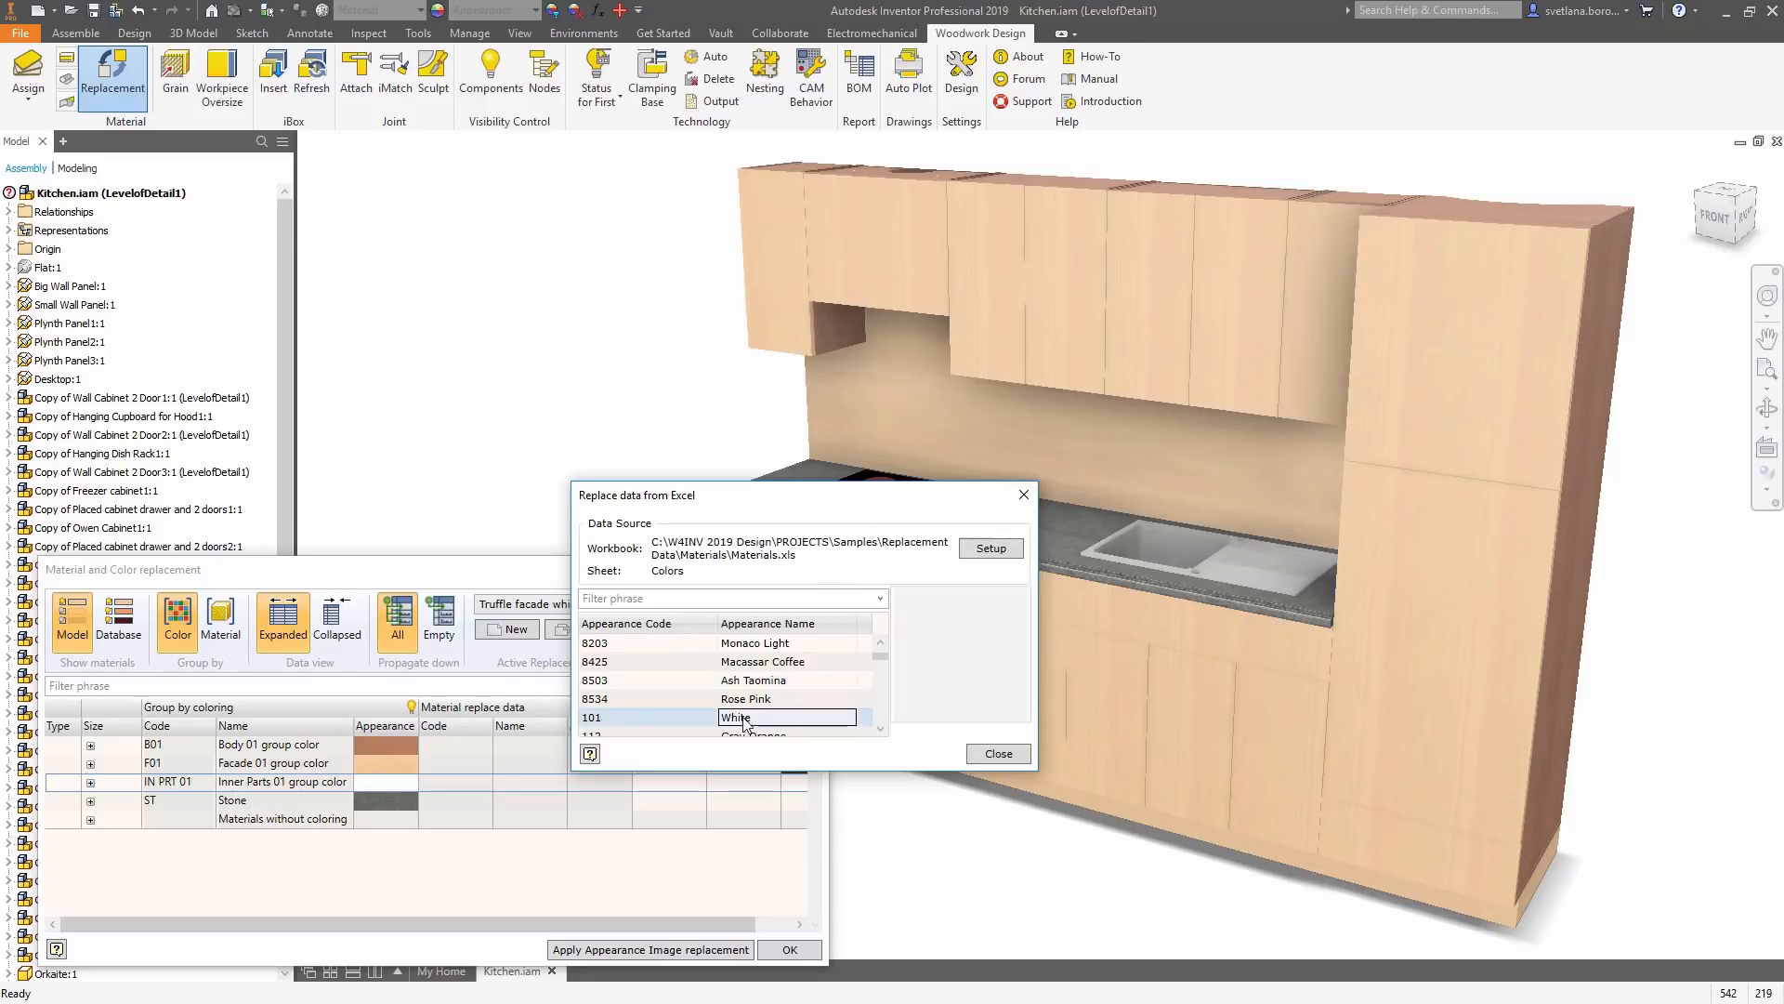
pyautogui.doubleClick(744, 718)
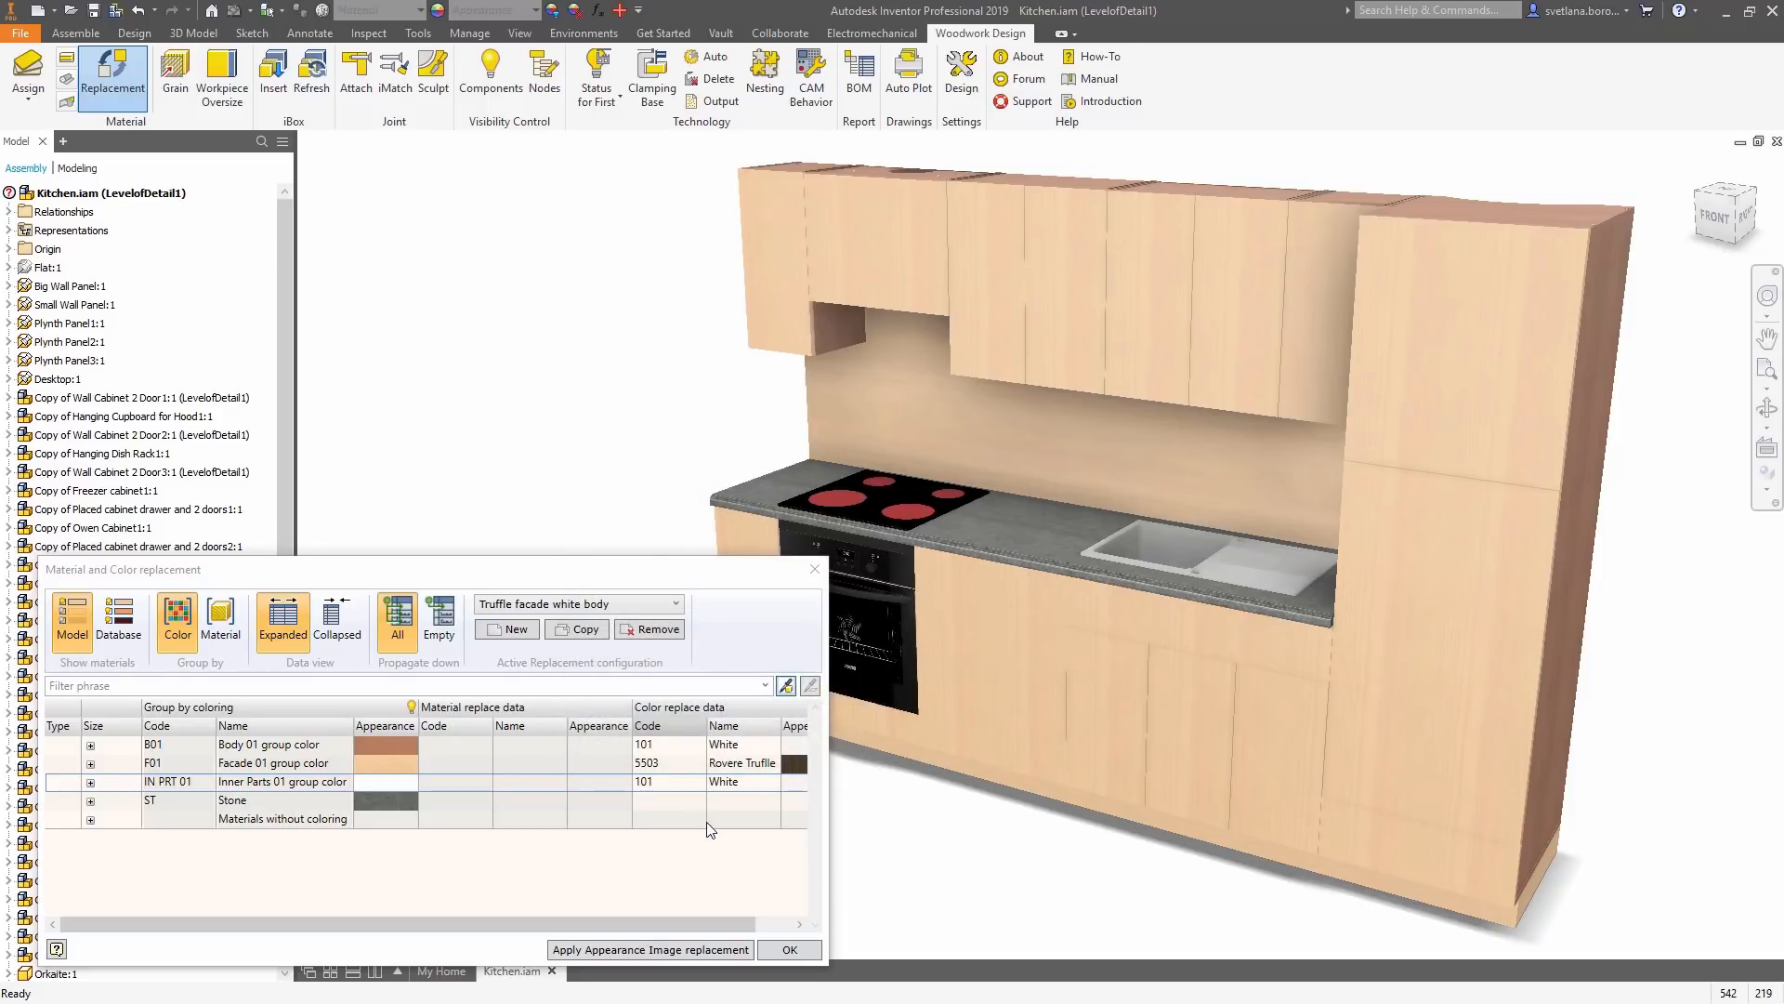
pyautogui.click(730, 951)
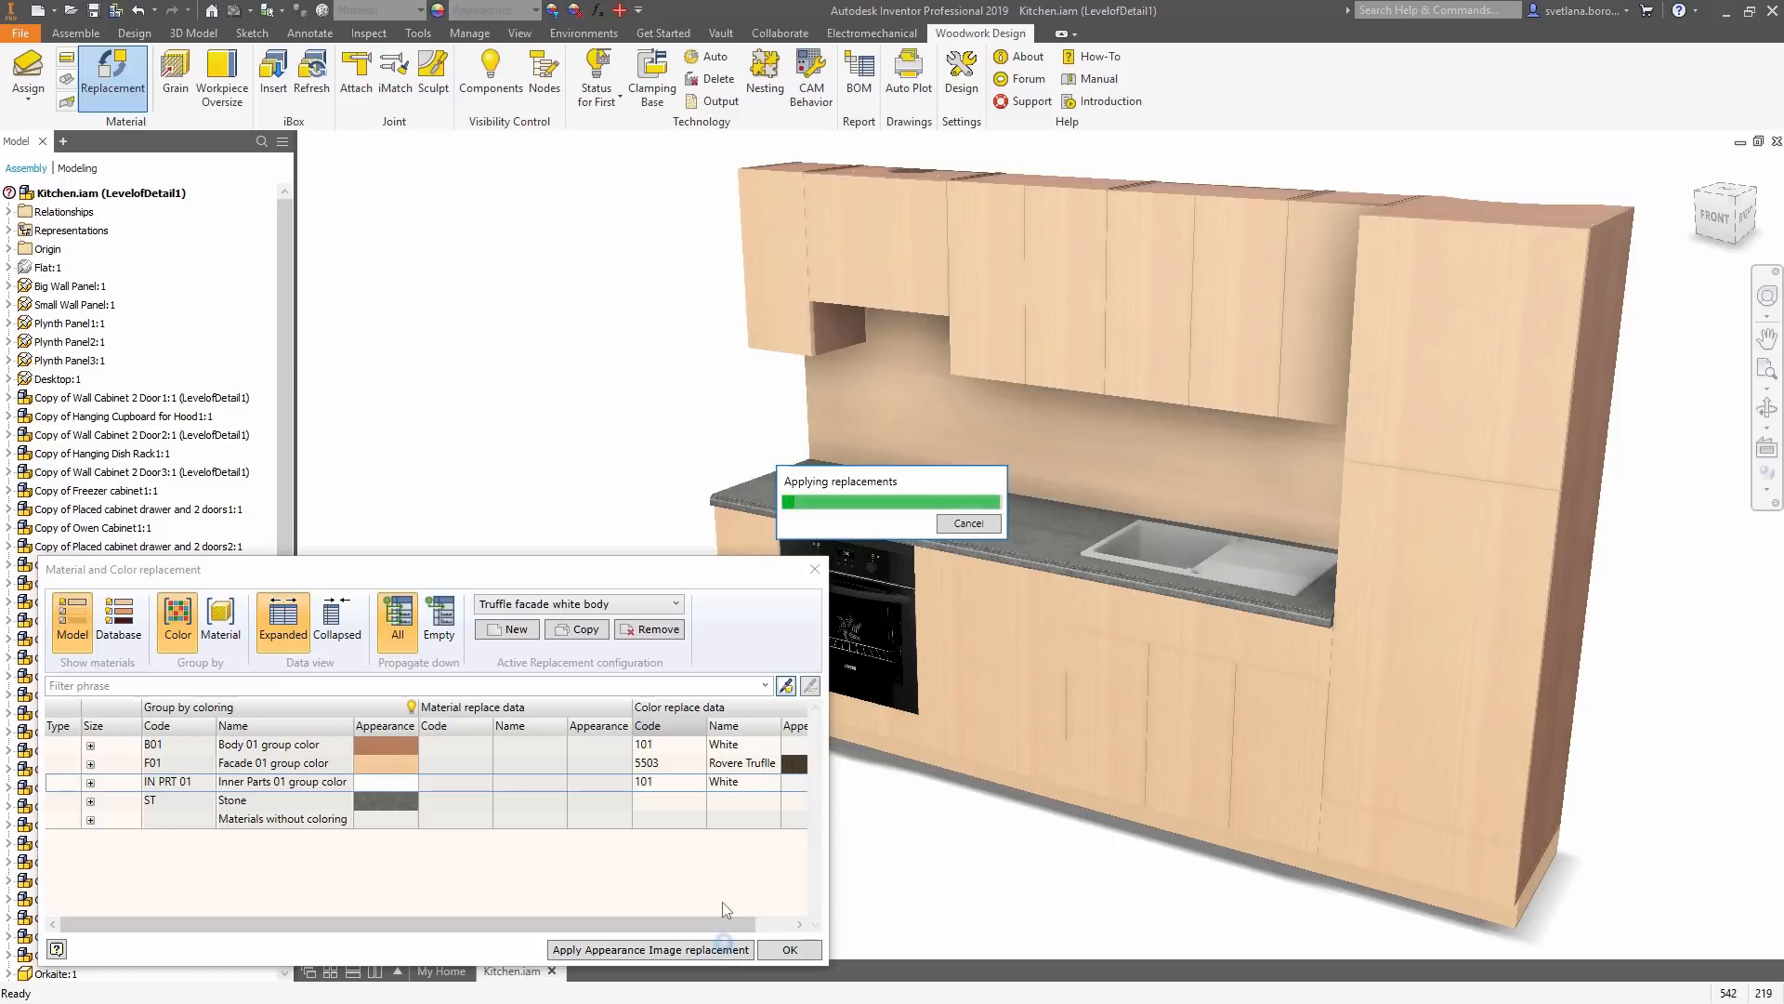